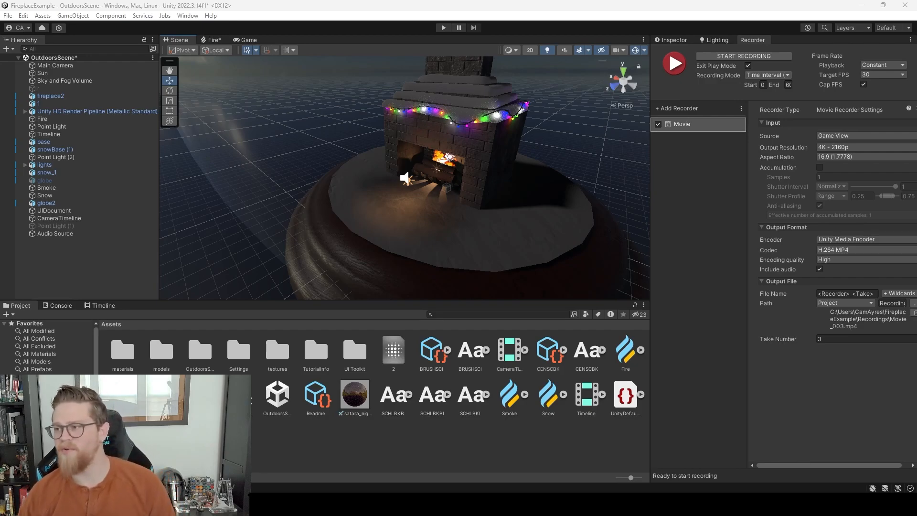
pyautogui.scroll(-8, 480, 231)
pyautogui.scroll(-3, 498, 222)
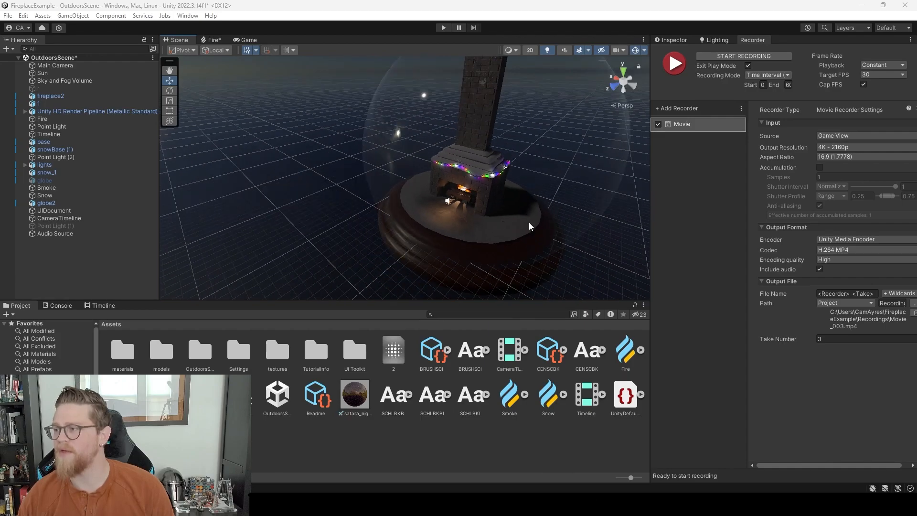
pyautogui.moveTo(528, 222); pyautogui.dragTo(457, 247, button='middle')
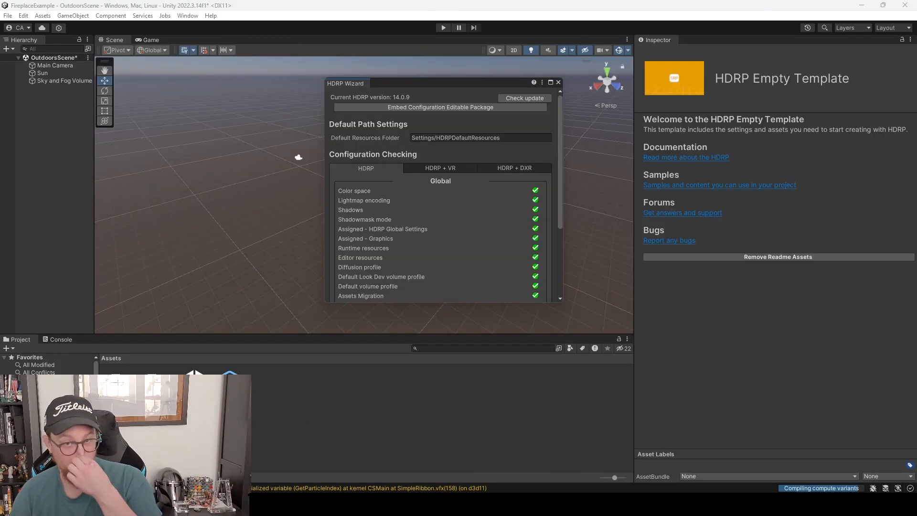
# Review the HDRP Wizard's configuration checks and close the wizard.
pyautogui.scroll(-1, 499, 216)
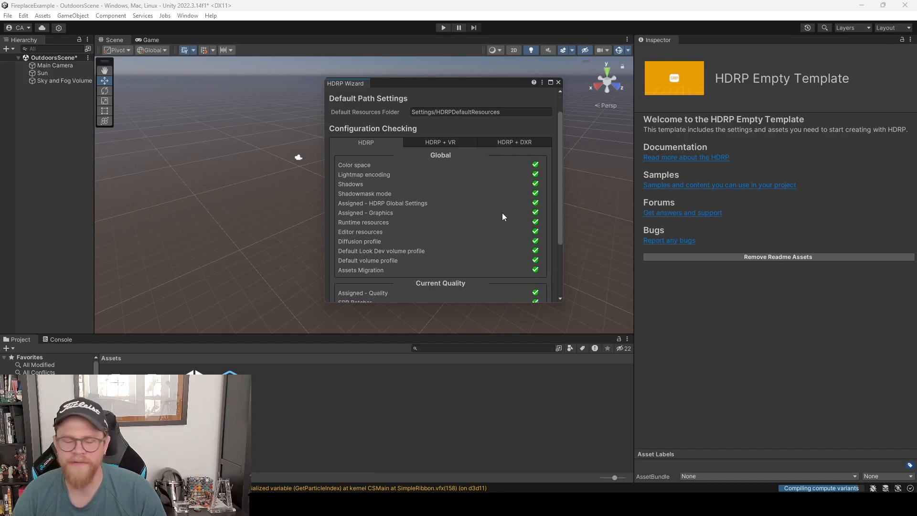
pyautogui.scroll(-1, 508, 184)
pyautogui.scroll(-1, 511, 182)
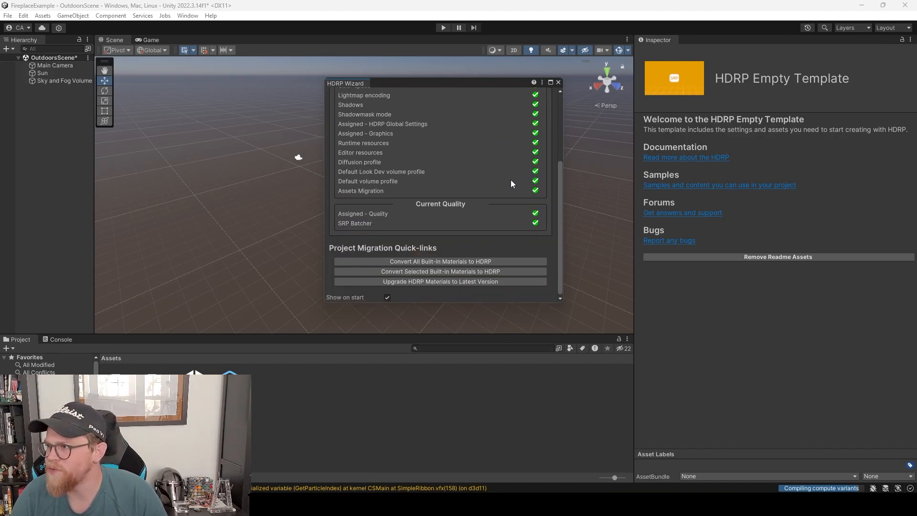
pyautogui.scroll(3, 511, 181)
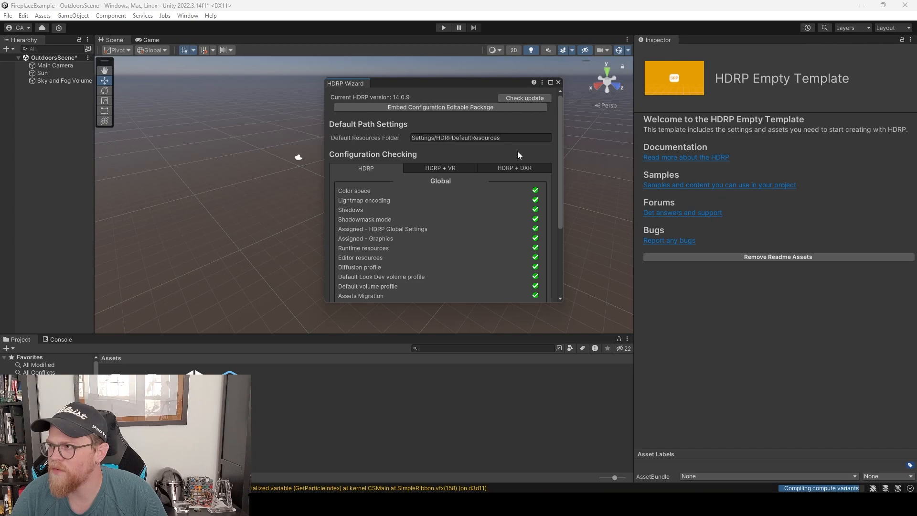
pyautogui.click(558, 83)
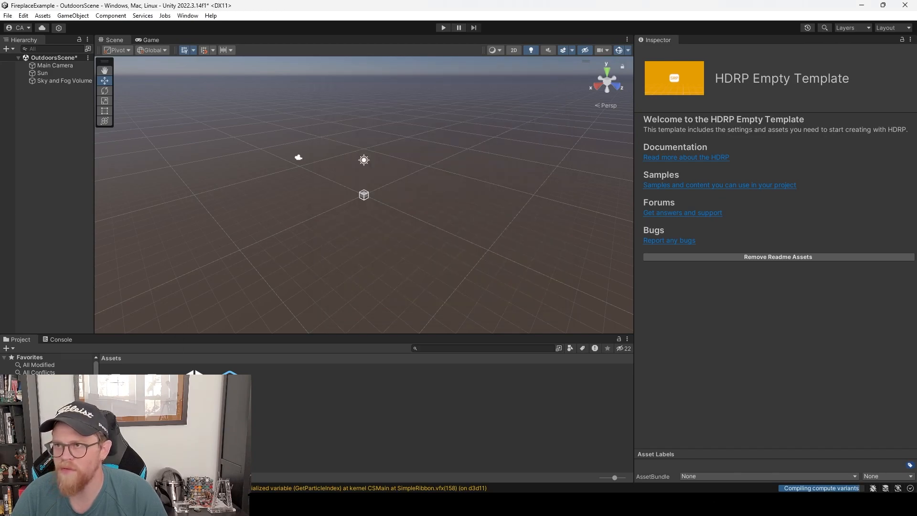
# Import the fireplace2 model from the testFireplace folder into the project's Assets.
pyautogui.click(311, 502)
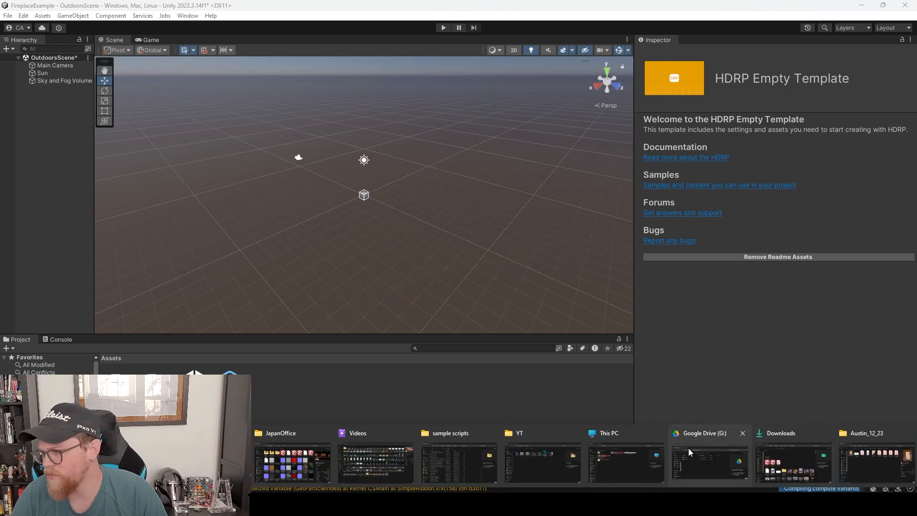
pyautogui.click(304, 472)
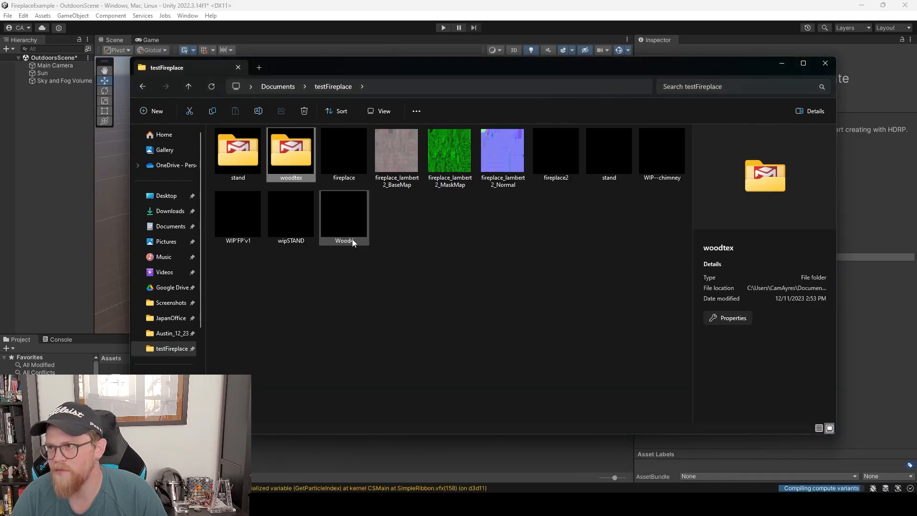
pyautogui.moveTo(543, 148); pyautogui.dragTo(366, 456)
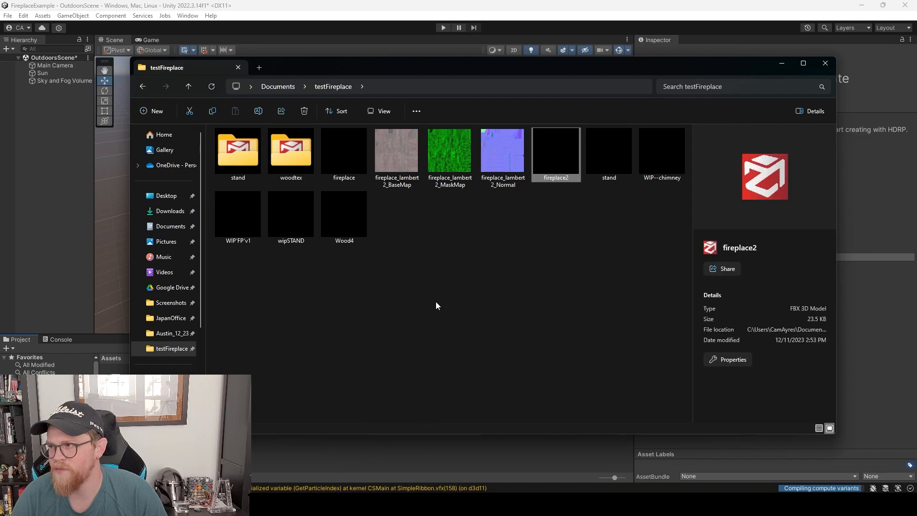
# Import model 1 from the stand folder and the Unity HD Render Pipeline (Metallic Standard) model from the woodtex folder into Assets.
pyautogui.moveTo(342, 72); pyautogui.dragTo(598, 80)
pyautogui.doubleClick(496, 177)
pyautogui.moveTo(496, 178); pyautogui.dragTo(327, 394)
pyautogui.click(573, 96)
pyautogui.doubleClick(543, 160)
pyautogui.moveTo(511, 196); pyautogui.dragTo(334, 409)
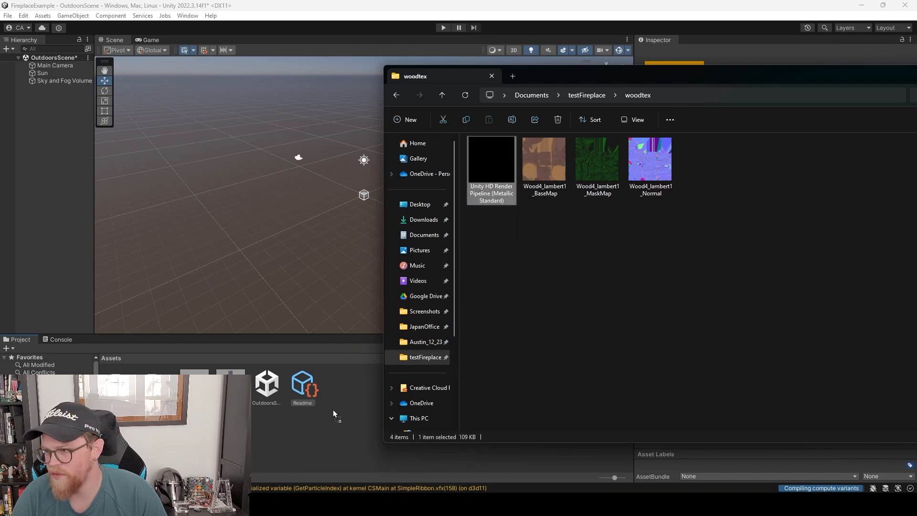
# Import the Wood4_lambert1 BaseMap, MaskMap and Normal textures from the woodtex folder into Assets.
pyautogui.click(559, 170)
pyautogui.keyDown('shift'); pyautogui.click(629, 160); pyautogui.keyUp('shift')
pyautogui.moveTo(630, 161); pyautogui.dragTo(328, 440)
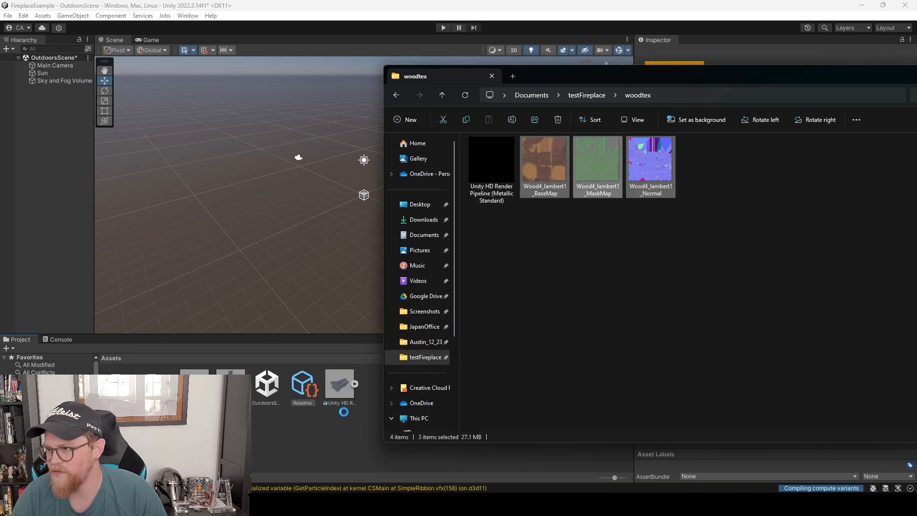
# Import the stand_lambert1 BaseMap, MaskMap and Normal textures from the stand folder into Assets.
pyautogui.click(585, 97)
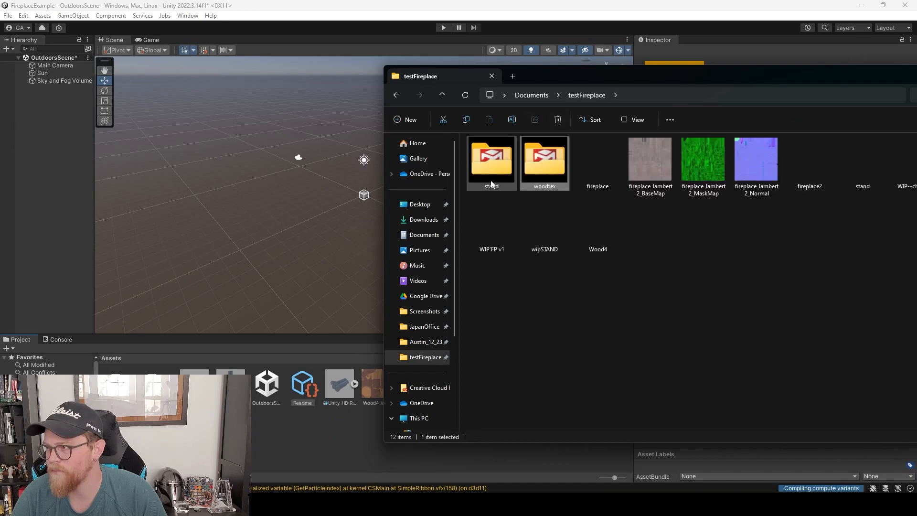
pyautogui.doubleClick(497, 162)
pyautogui.click(537, 180)
pyautogui.keyDown('shift'); pyautogui.click(634, 168); pyautogui.keyUp('shift')
pyautogui.moveTo(635, 168); pyautogui.dragTo(304, 432)
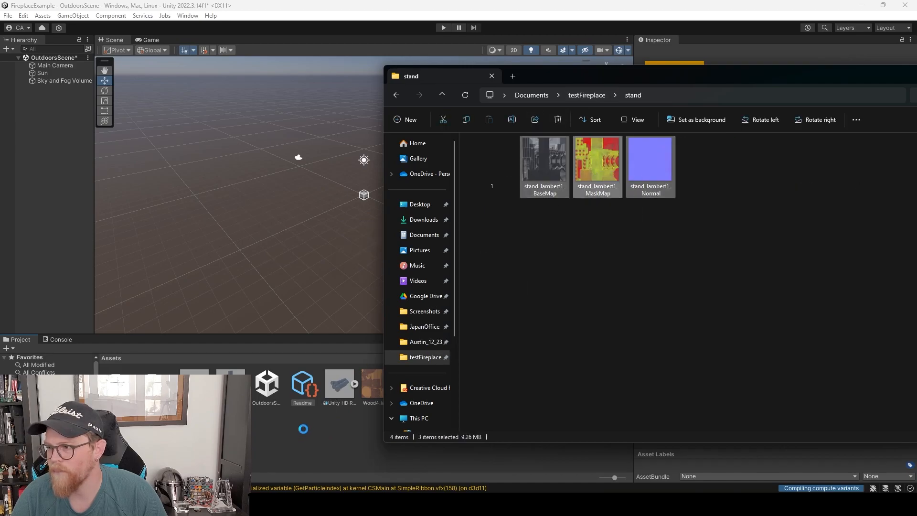
# Import the fireplace_lambert2 BaseMap, MaskMap and Normal textures from testFireplace into Assets and minimize the folder window.
pyautogui.click(586, 95)
pyautogui.click(650, 162)
pyautogui.keyDown('shift'); pyautogui.click(751, 166); pyautogui.keyUp('shift')
pyautogui.moveTo(751, 166); pyautogui.dragTo(336, 429)
pyautogui.moveTo(761, 70); pyautogui.dragTo(377, 70)
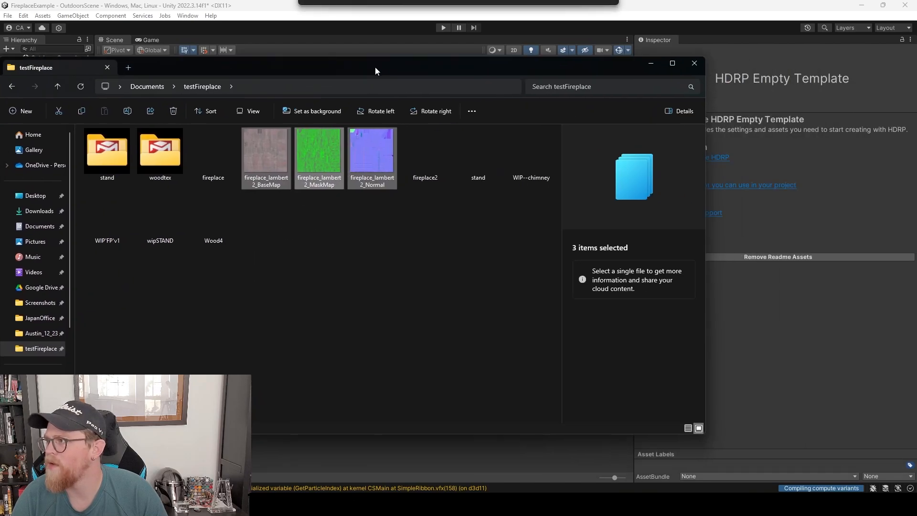
pyautogui.click(655, 64)
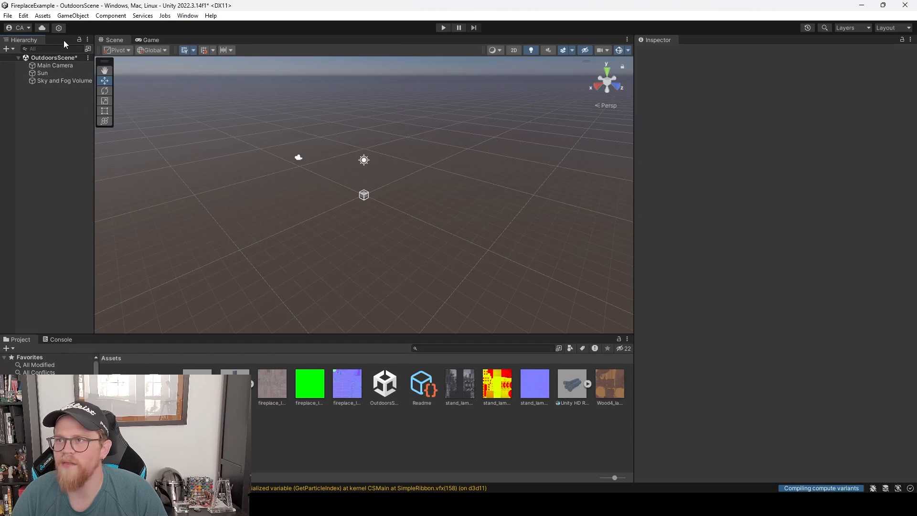
# Add a 3D plane named r to the scene.
pyautogui.click(76, 16)
pyautogui.moveTo(112, 61)
pyautogui.click(241, 101)
pyautogui.write('r')
pyautogui.press('Return')
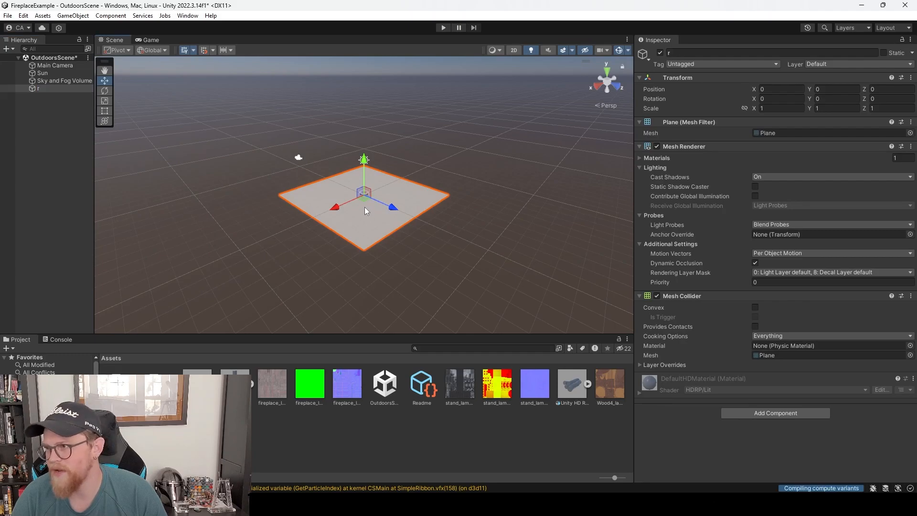
# Scale the plane to about 2.70 in X and 2.13 in Z to form a larger ground.
pyautogui.press('r')
pyautogui.moveTo(394, 208); pyautogui.dragTo(423, 228)
pyautogui.moveTo(334, 209); pyautogui.dragTo(287, 225)
# Add the fireplace2 model to the scene hierarchy.
pyautogui.moveTo(263, 372); pyautogui.dragTo(65, 180)
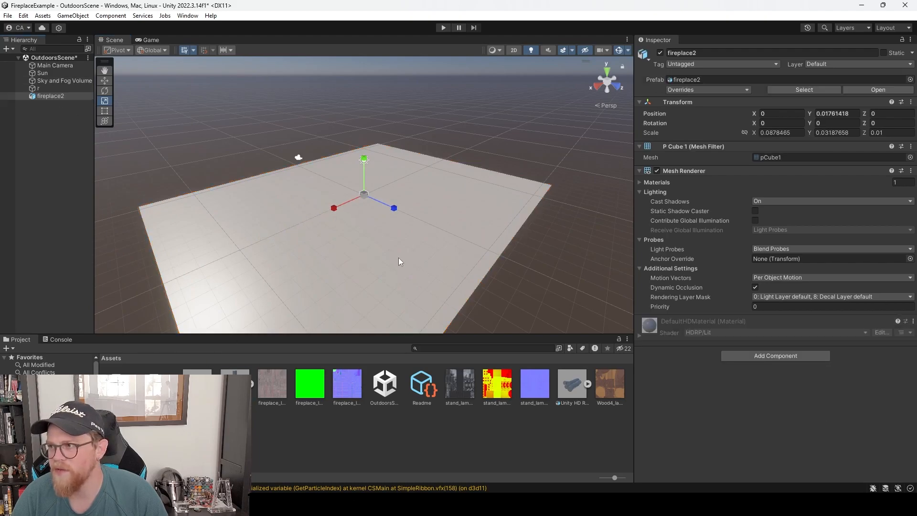
pyautogui.keyDown('alt'); pyautogui.moveTo(363, 199); pyautogui.dragTo(454, 310, button='right'); pyautogui.keyUp('alt')
pyautogui.keyDown('alt'); pyautogui.moveTo(405, 266); pyautogui.dragTo(386, 217); pyautogui.keyUp('alt')
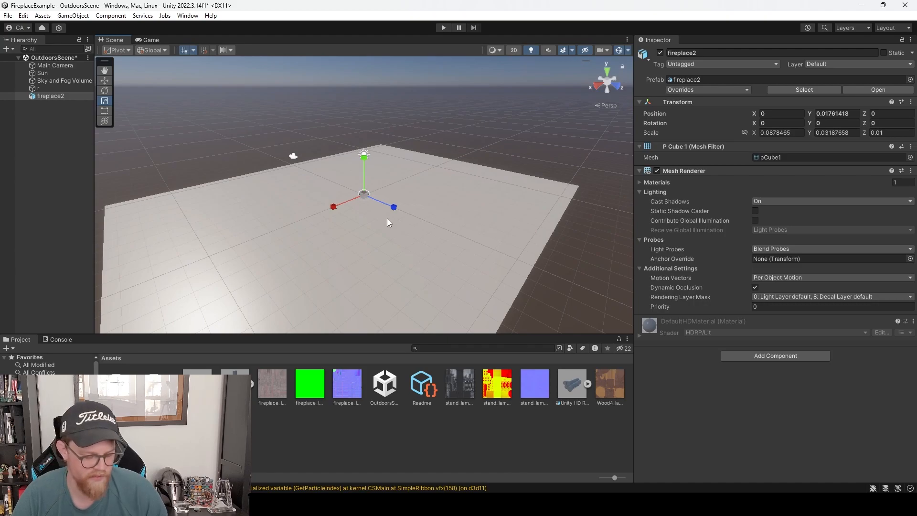
pyautogui.keyDown('alt'); pyautogui.moveTo(408, 239); pyautogui.dragTo(408, 228); pyautogui.keyUp('alt')
# Set the fireplace2 model's import scale factor to 100 and apply it.
pyautogui.click(235, 386)
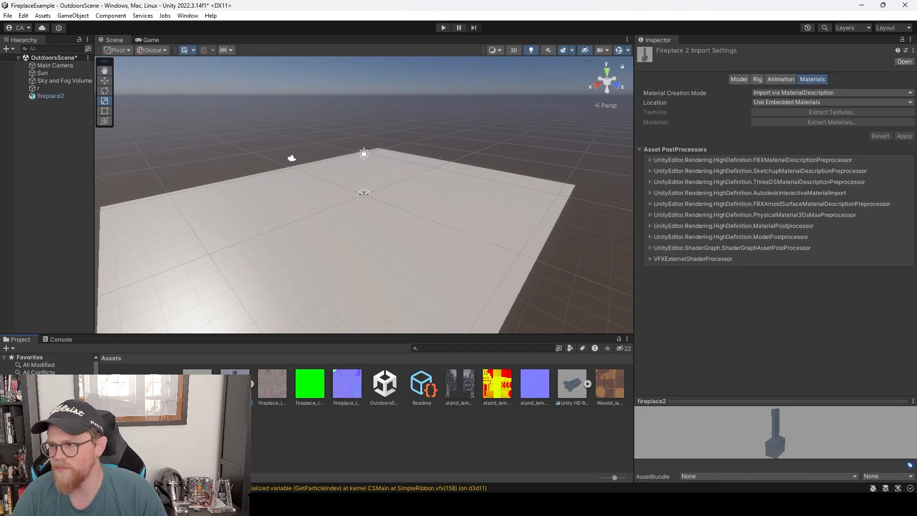
pyautogui.click(735, 80)
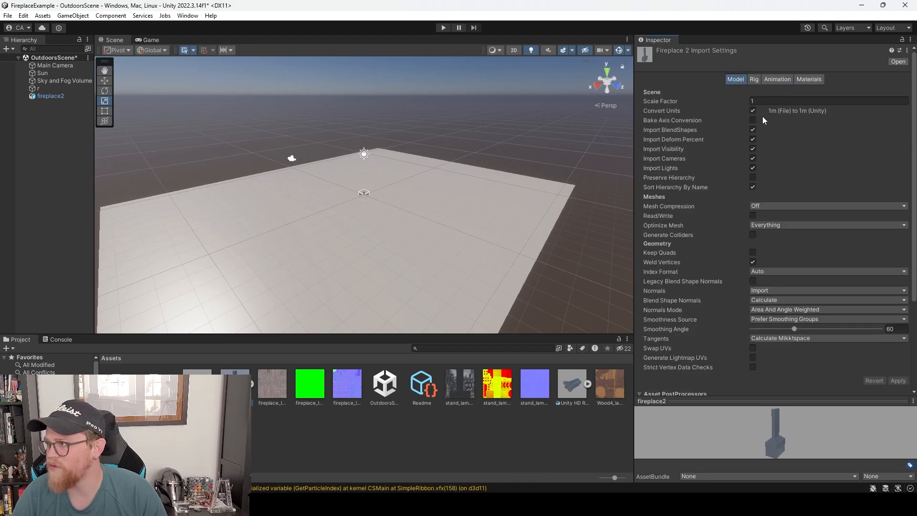
pyautogui.click(769, 101)
pyautogui.write('100')
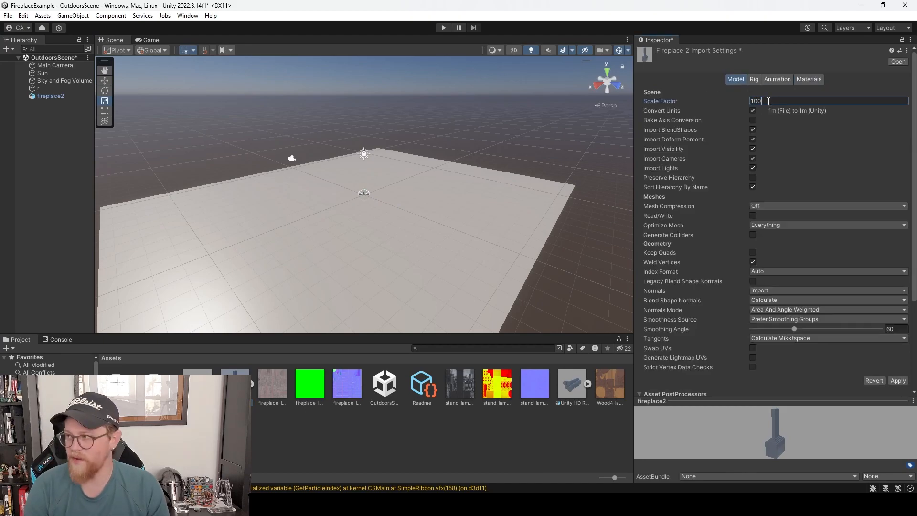
pyautogui.click(898, 380)
pyautogui.keyDown('alt'); pyautogui.moveTo(482, 176); pyautogui.dragTo(405, 166); pyautogui.keyUp('alt')
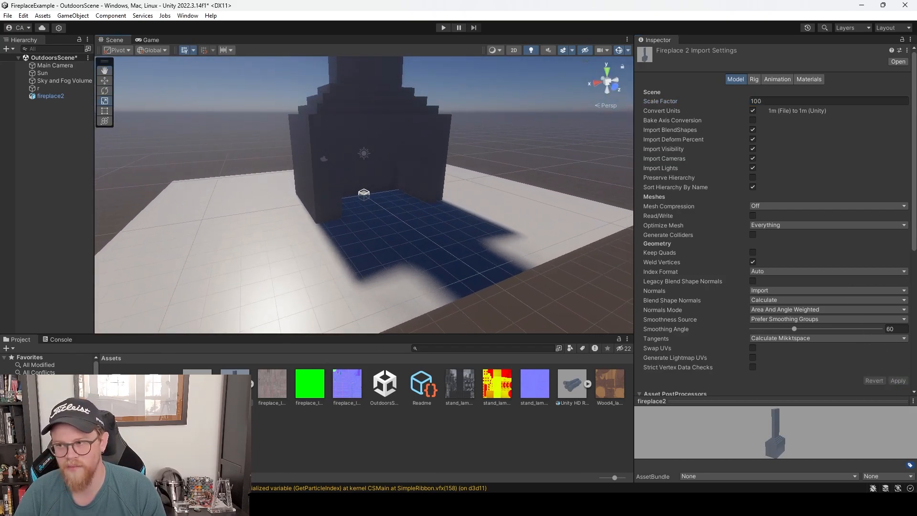
# Add model 1, the log stand, to the scene and apply an import scale factor of 100 to it.
pyautogui.click(197, 385)
pyautogui.moveTo(197, 385); pyautogui.dragTo(59, 164)
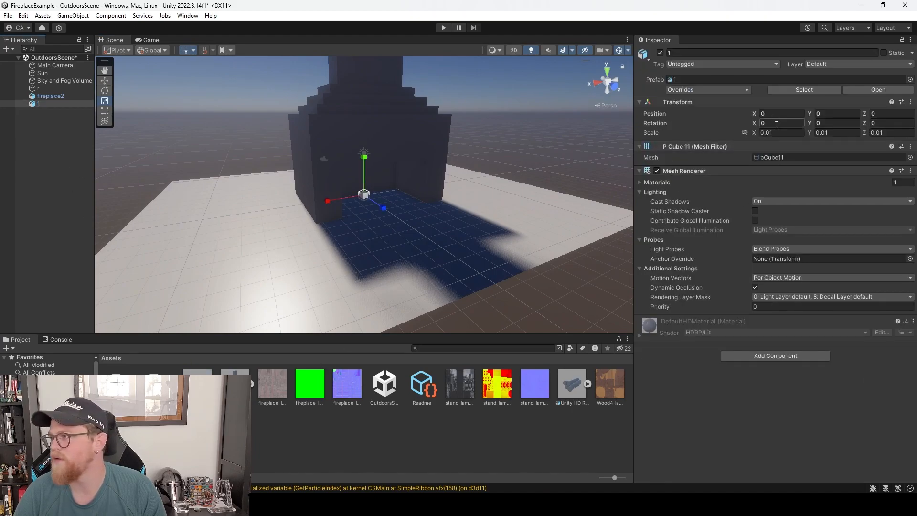
pyautogui.click(783, 90)
pyautogui.click(776, 100)
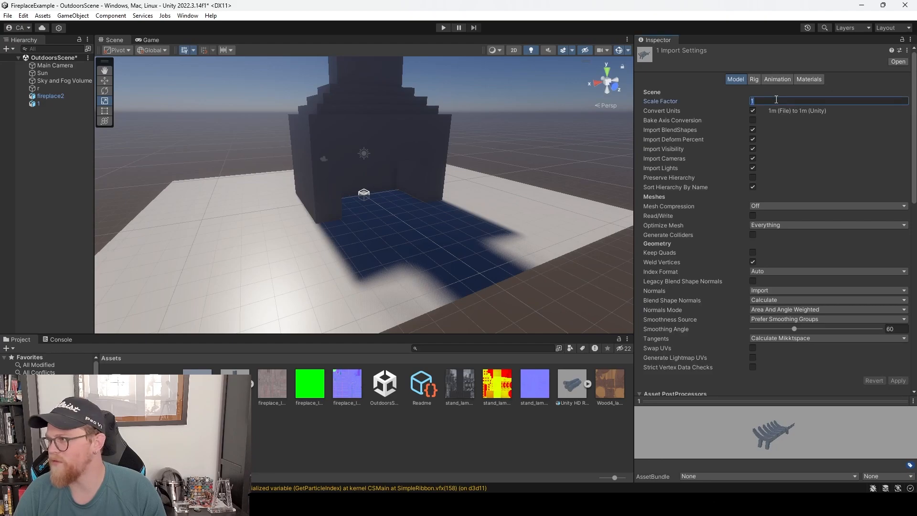
pyautogui.write('100')
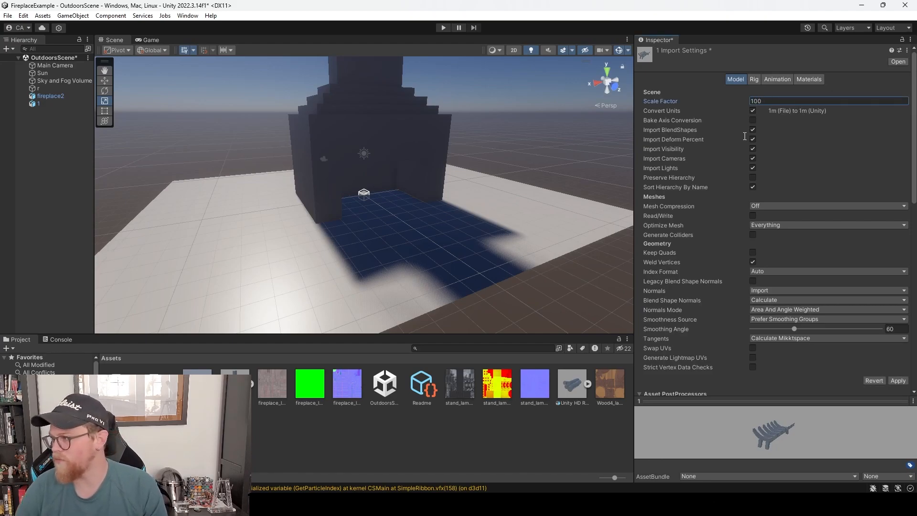
pyautogui.click(895, 381)
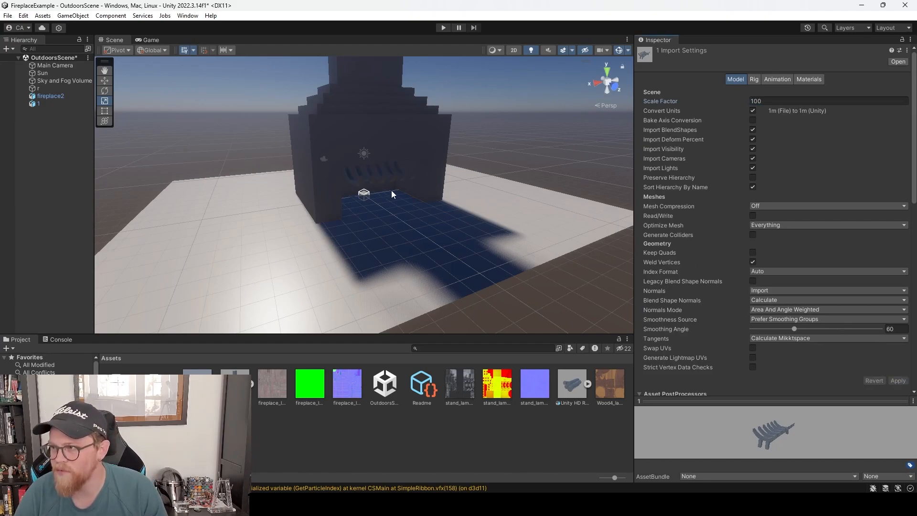
# Apply an import scale factor of 100 to the Unity HD Render Pipeline (Metallic Standard) log model and add it to the scene.
pyautogui.click(573, 385)
pyautogui.click(759, 102)
pyautogui.write('100')
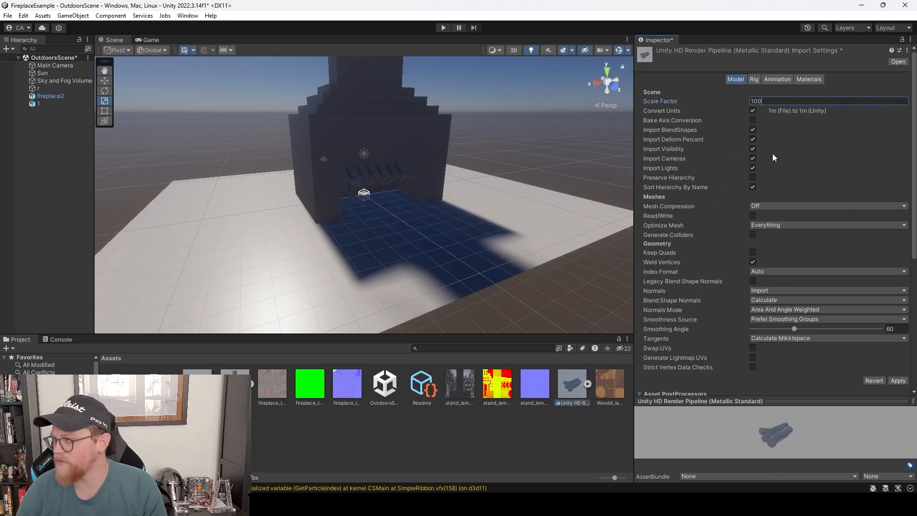
pyautogui.click(898, 380)
pyautogui.moveTo(545, 373); pyautogui.dragTo(52, 159)
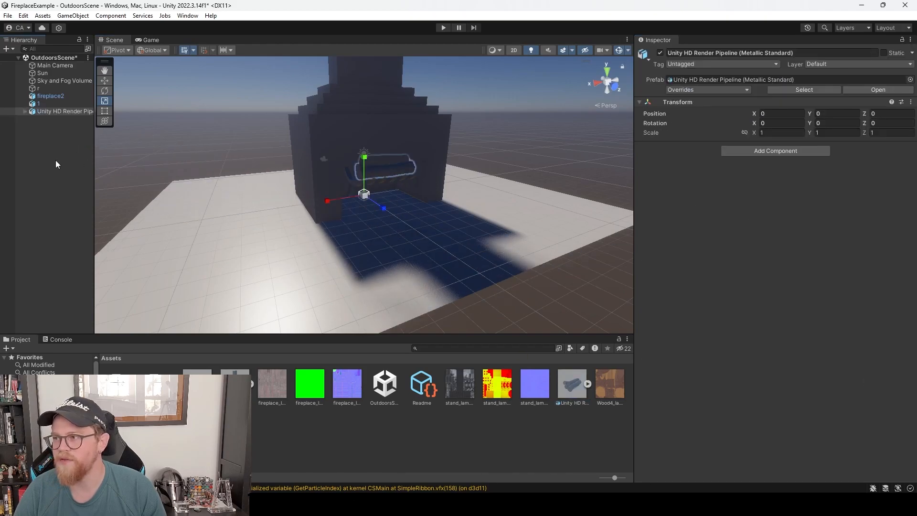
# Examine from several angles how the logs and stand sit inside the fireplace opening.
pyautogui.keyDown('alt'); pyautogui.moveTo(428, 175); pyautogui.dragTo(369, 171); pyautogui.keyUp('alt')
pyautogui.keyDown('shift'); pyautogui.click(350, 180); pyautogui.keyUp('shift')
pyautogui.keyDown('alt'); pyautogui.moveTo(585, 176); pyautogui.dragTo(481, 174); pyautogui.keyUp('alt')
pyautogui.click(488, 203)
pyautogui.keyDown('alt'); pyautogui.moveTo(416, 165); pyautogui.dragTo(571, 243, button='right'); pyautogui.keyUp('alt')
pyautogui.keyDown('alt'); pyautogui.moveTo(571, 243); pyautogui.dragTo(494, 235); pyautogui.keyUp('alt')
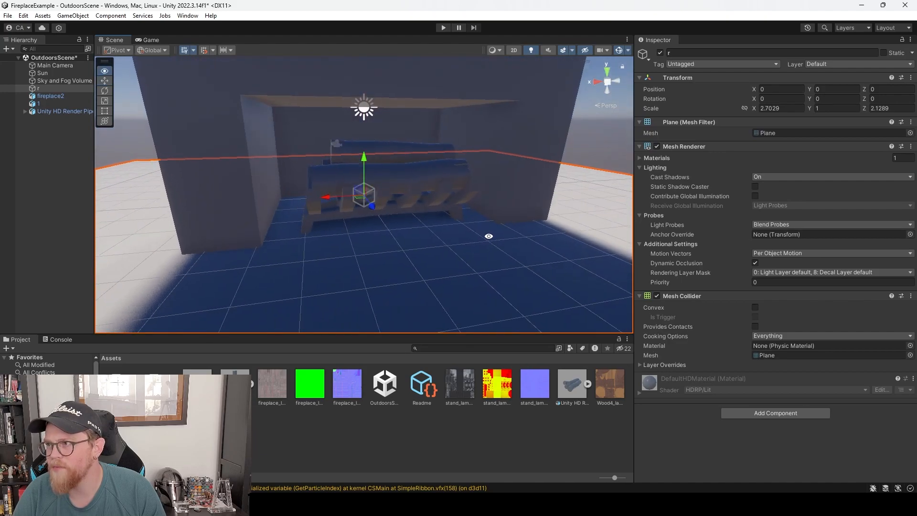
pyautogui.keyDown('alt'); pyautogui.moveTo(409, 214); pyautogui.dragTo(383, 203); pyautogui.keyUp('alt')
pyautogui.keyDown('alt'); pyautogui.moveTo(383, 203); pyautogui.dragTo(286, 160, button='right'); pyautogui.keyUp('alt')
# Rotate the Sun light around the Y axis to about -132 degrees to light the front of the fireplace.
pyautogui.click(54, 73)
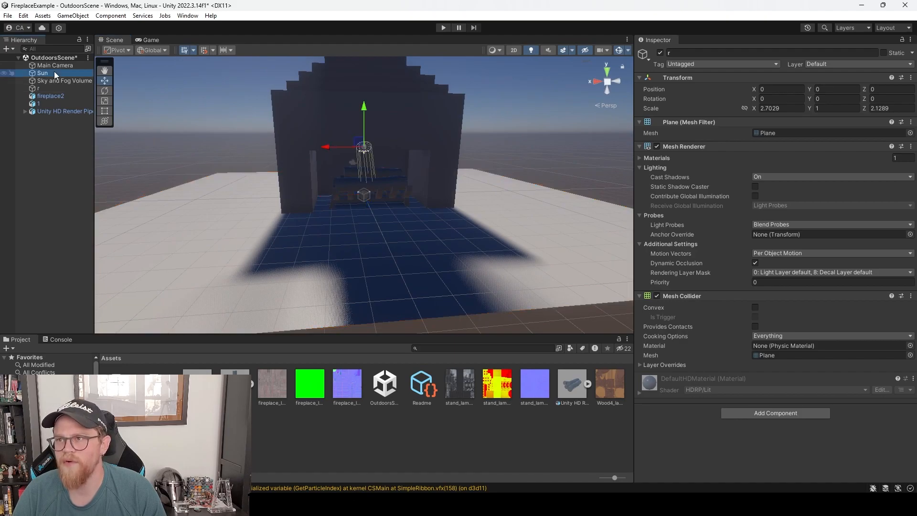
pyautogui.press('e')
pyautogui.moveTo(343, 149); pyautogui.dragTo(481, 149)
pyautogui.keyDown('alt'); pyautogui.moveTo(439, 161); pyautogui.dragTo(512, 272, button='right'); pyautogui.keyUp('alt')
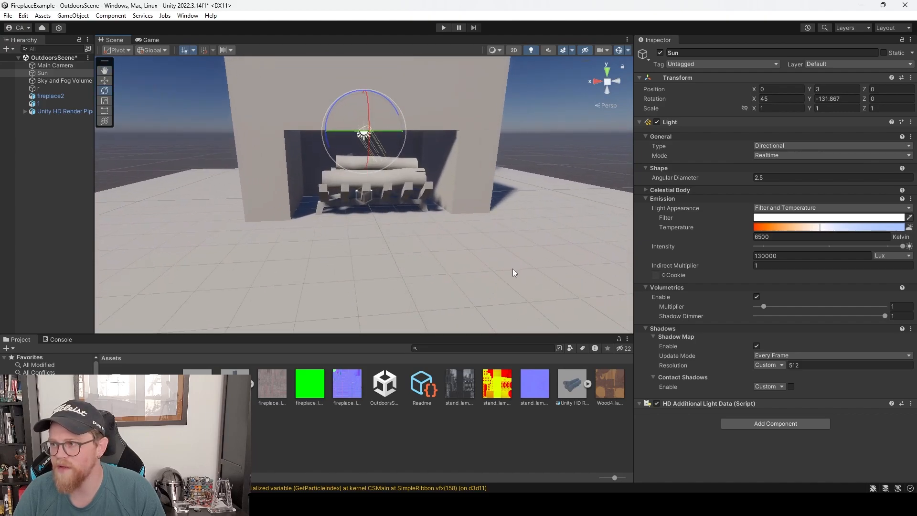
# Create a new material named stand in Assets.
pyautogui.rightClick(250, 432)
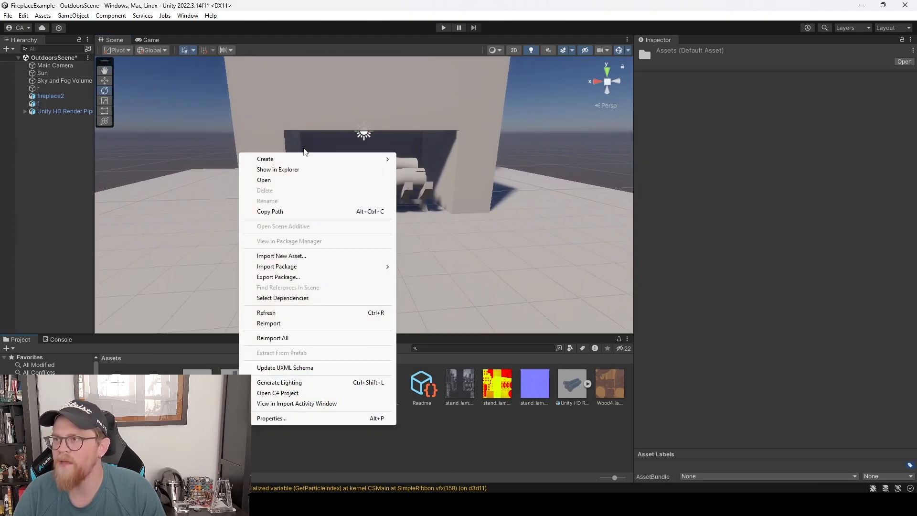
pyautogui.moveTo(360, 160)
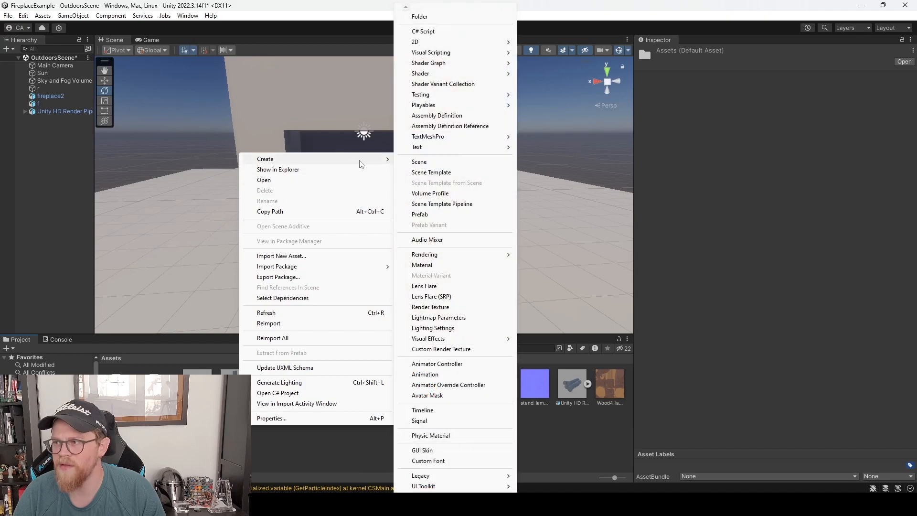
pyautogui.click(430, 265)
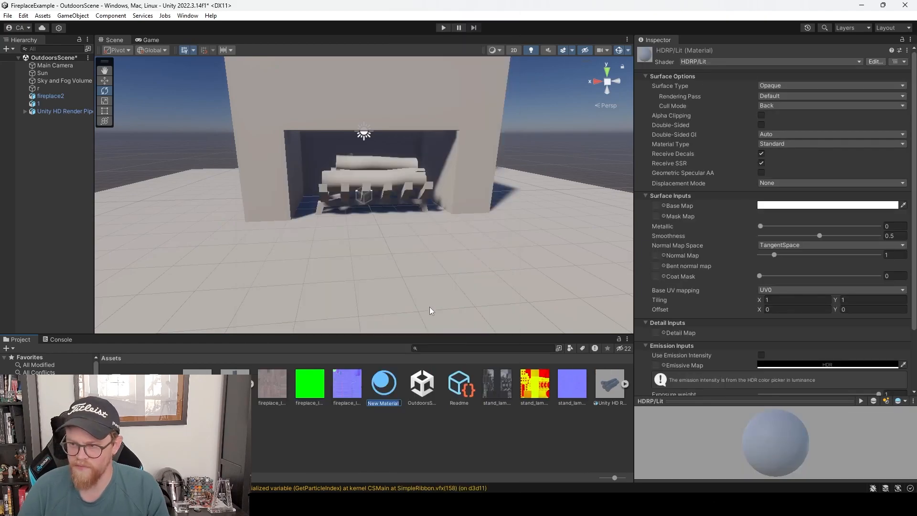
pyautogui.write('stand')
pyautogui.press('Return')
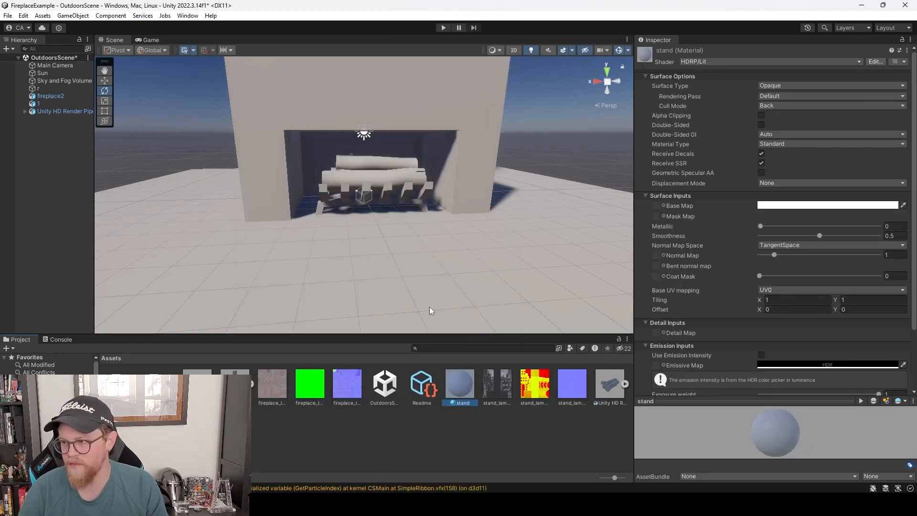
# Duplicate the stand material twice and rename the first copy wood.
pyautogui.hotkey('ctrl', 'd')
pyautogui.hotkey('ctrl', 'd')
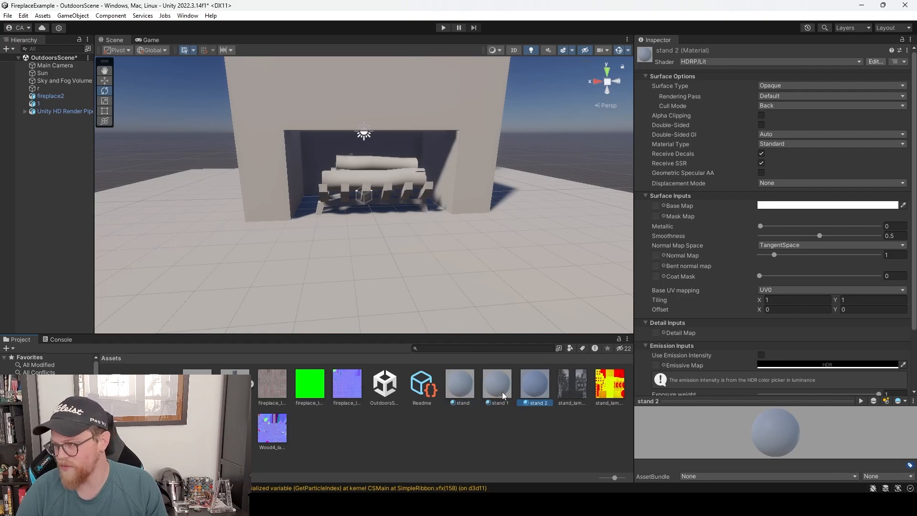
pyautogui.rightClick(501, 393)
pyautogui.click(532, 168)
pyautogui.write('wood')
pyautogui.press('Return')
# Rename the remaining copy of the stand material fireplace.
pyautogui.rightClick(499, 394)
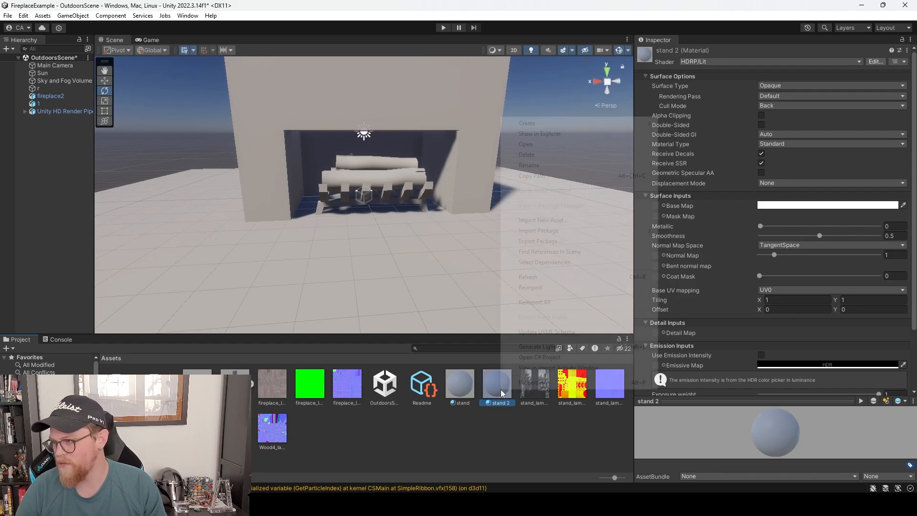
pyautogui.write('fireplace')
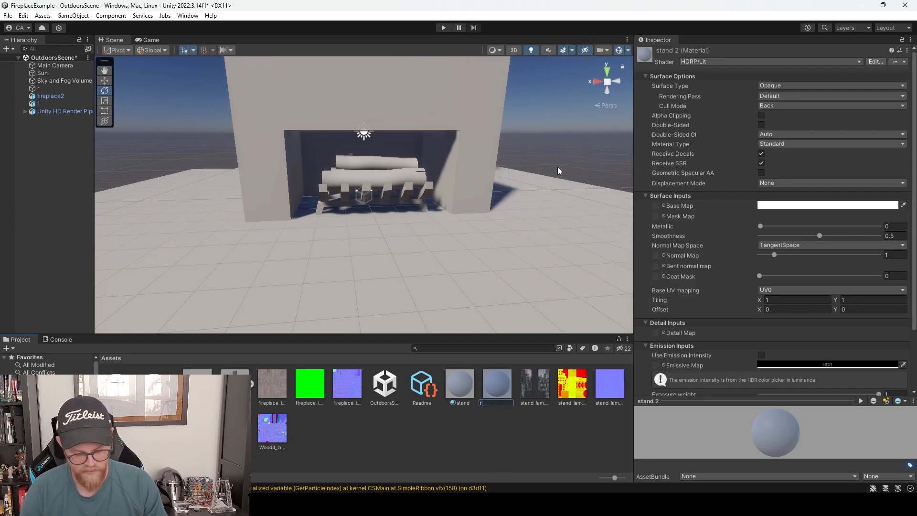
pyautogui.press('Return')
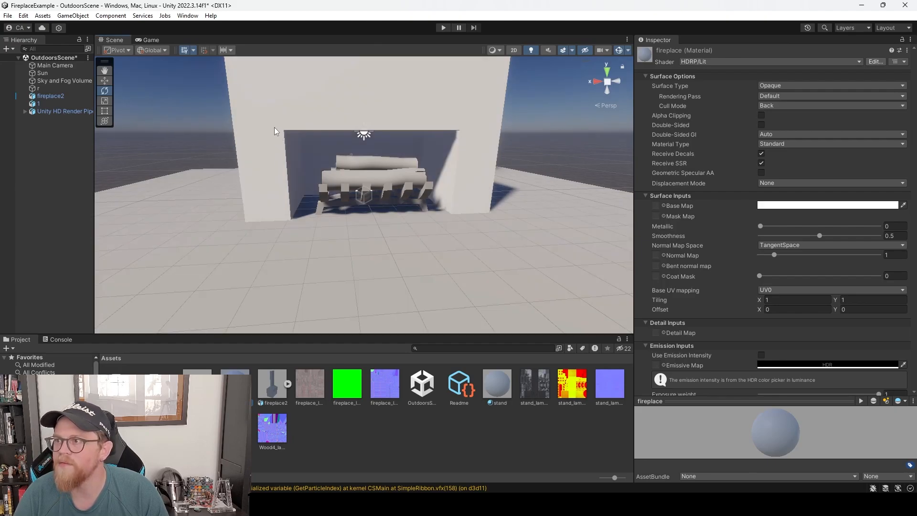
# Assign the stand material to the log stand and the wood material to the logs in the fireplace opening.
pyautogui.keyDown('alt'); pyautogui.moveTo(322, 229); pyautogui.dragTo(406, 235); pyautogui.keyUp('alt')
pyautogui.keyDown('alt'); pyautogui.moveTo(410, 258); pyautogui.dragTo(526, 395, button='right'); pyautogui.keyUp('alt')
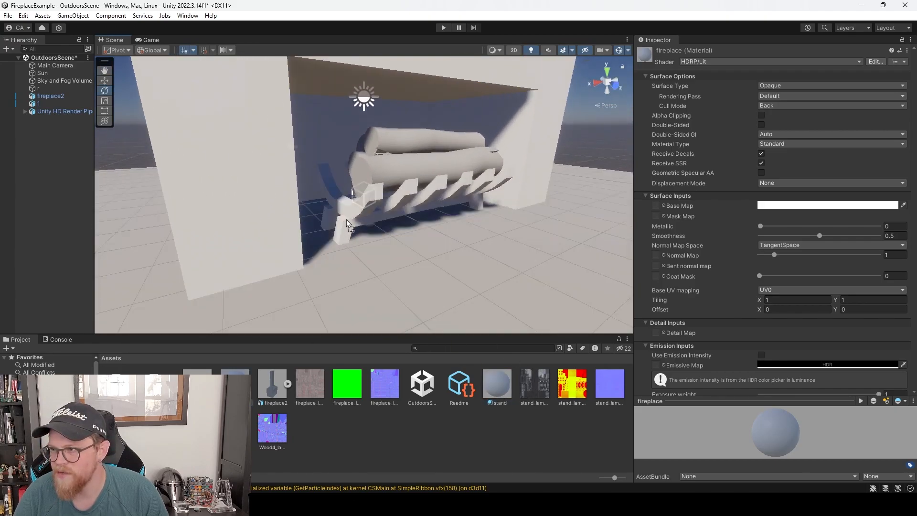
pyautogui.moveTo(352, 191); pyautogui.dragTo(410, 181)
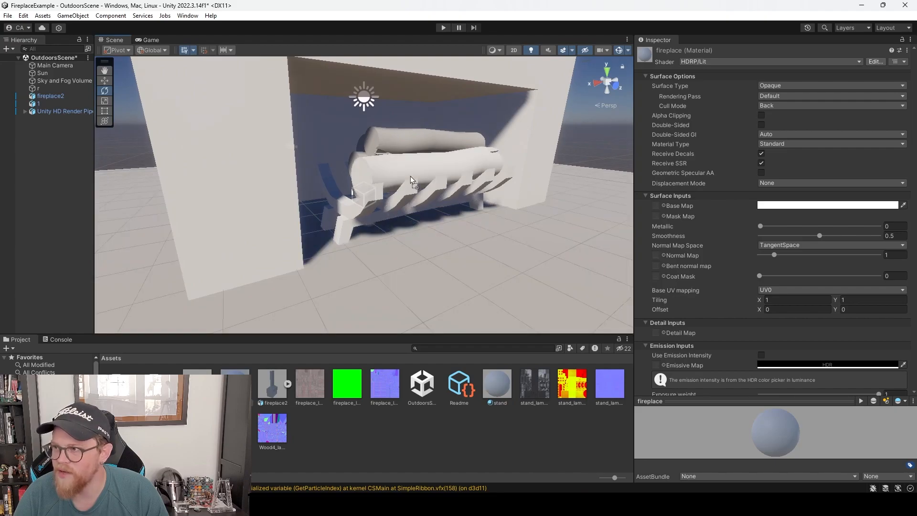
pyautogui.moveTo(235, 384); pyautogui.dragTo(424, 142)
pyautogui.keyDown('alt'); pyautogui.moveTo(272, 221); pyautogui.dragTo(330, 228); pyautogui.keyUp('alt')
pyautogui.moveTo(235, 383); pyautogui.dragTo(387, 169)
pyautogui.moveTo(352, 209); pyautogui.dragTo(382, 148)
pyautogui.keyDown('alt'); pyautogui.moveTo(512, 161); pyautogui.dragTo(361, 188); pyautogui.keyUp('alt')
pyautogui.keyDown('alt'); pyautogui.moveTo(315, 219); pyautogui.dragTo(544, 251); pyautogui.keyUp('alt')
pyautogui.keyDown('alt'); pyautogui.moveTo(543, 251); pyautogui.dragTo(473, 231, button='right'); pyautogui.keyUp('alt')
pyautogui.keyDown('alt'); pyautogui.moveTo(473, 231); pyautogui.dragTo(485, 224); pyautogui.keyUp('alt')
pyautogui.keyDown('alt'); pyautogui.moveTo(485, 223); pyautogui.dragTo(473, 259, button='right'); pyautogui.keyUp('alt')
pyautogui.keyDown('alt'); pyautogui.moveTo(472, 258); pyautogui.dragTo(439, 259); pyautogui.keyUp('alt')
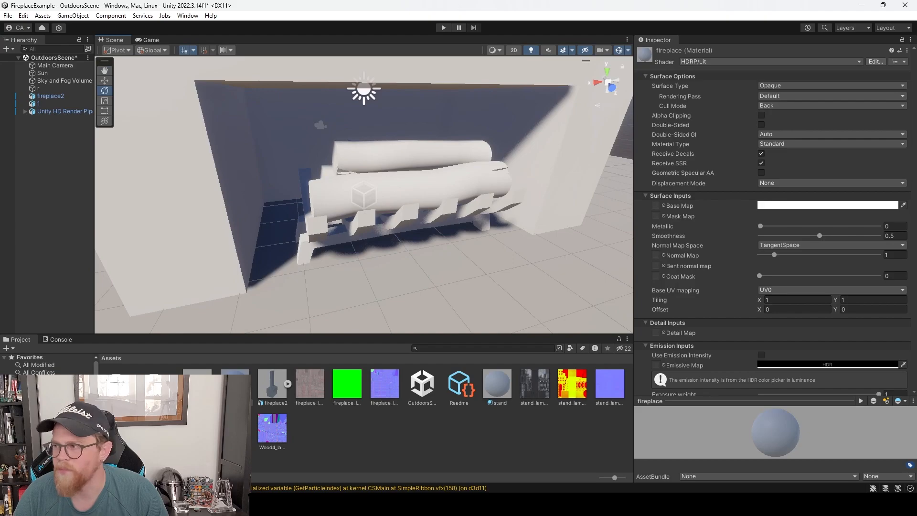
# Assign the fireplace_lambert2 BaseMap, MaskMap and Normal textures to the matching map inputs of the fireplace material.
pyautogui.keyDown('alt'); pyautogui.moveTo(467, 311); pyautogui.dragTo(291, 211, button='right'); pyautogui.keyUp('alt')
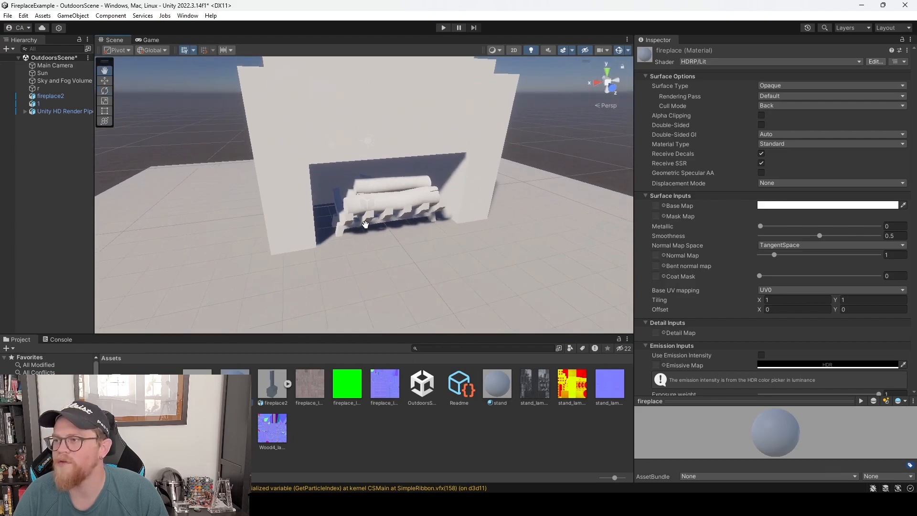
pyautogui.moveTo(355, 222); pyautogui.dragTo(385, 263, button='middle')
pyautogui.moveTo(311, 390); pyautogui.dragTo(661, 207)
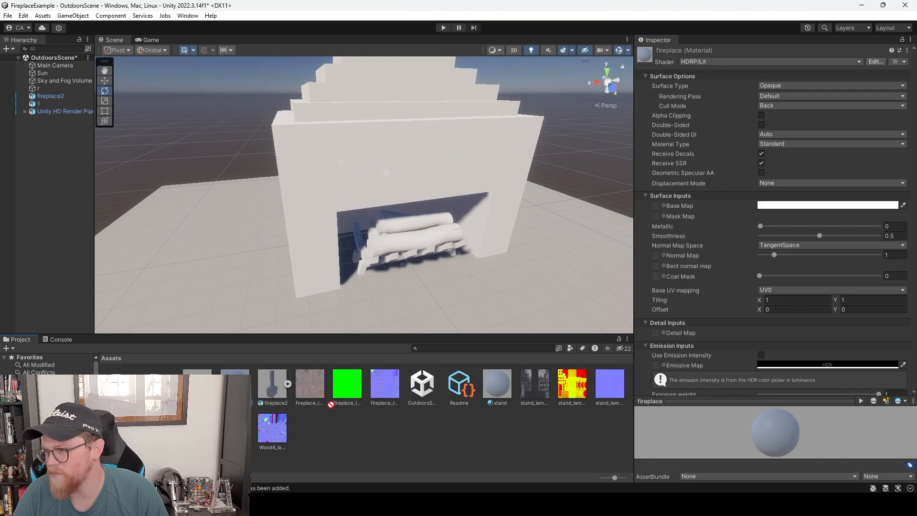
pyautogui.click(311, 388)
pyautogui.click(235, 386)
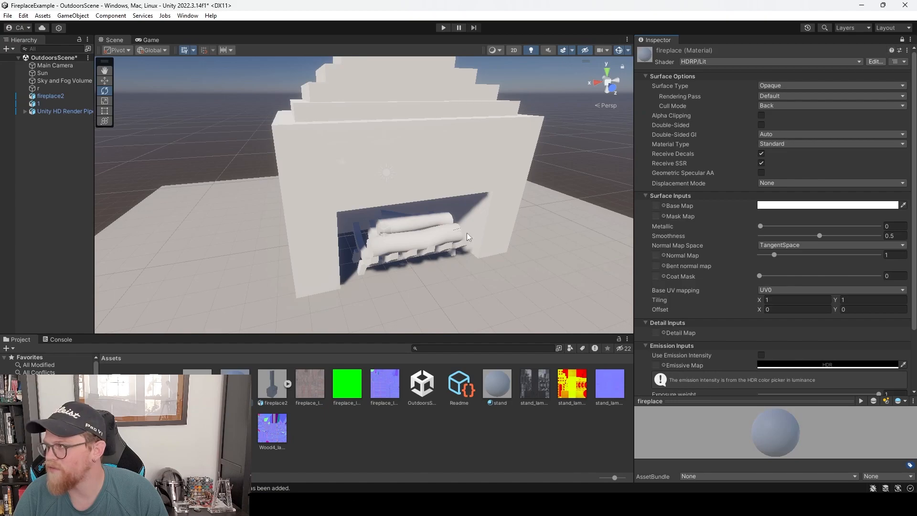
pyautogui.moveTo(309, 384); pyautogui.dragTo(656, 209)
pyautogui.moveTo(339, 391); pyautogui.dragTo(658, 218)
pyautogui.moveTo(389, 390); pyautogui.dragTo(656, 268)
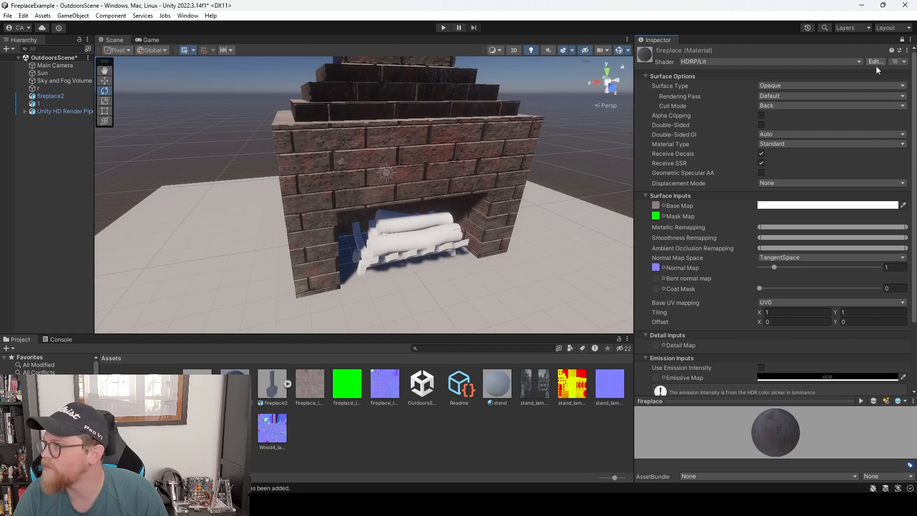
# Change the fireplace_lambert2_Normal texture's type to Normal map and apply the import settings.
pyautogui.click(380, 382)
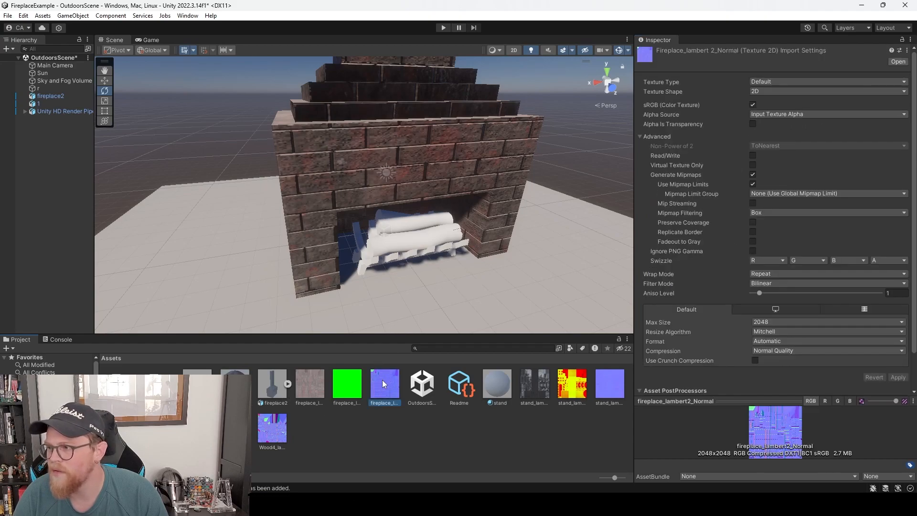
pyautogui.click(775, 84)
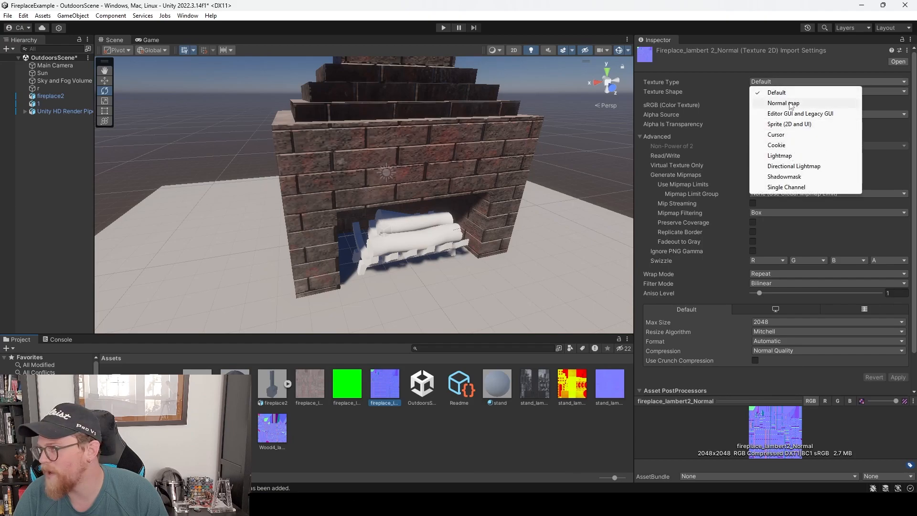
pyautogui.click(790, 103)
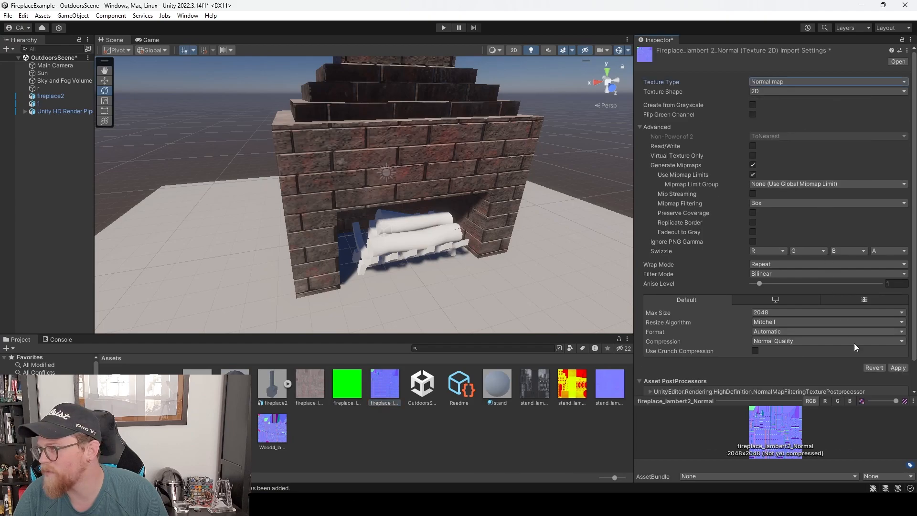
pyautogui.click(898, 368)
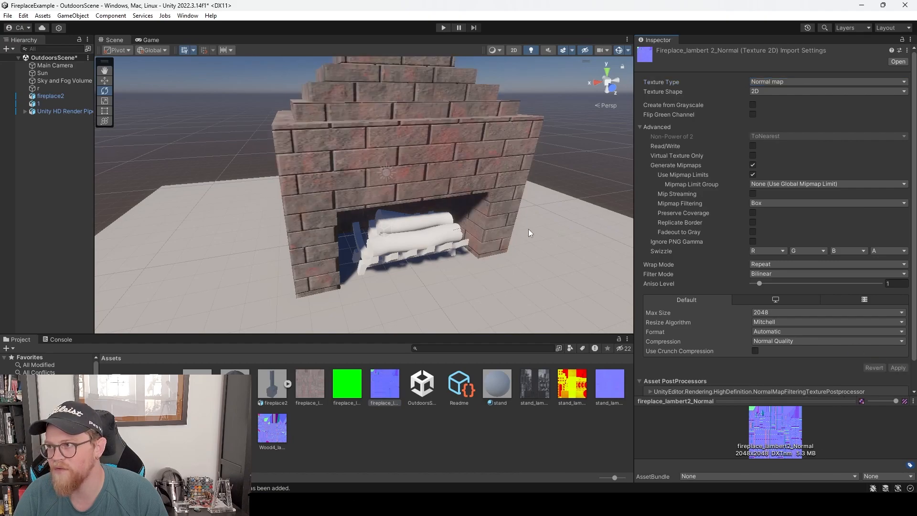
# Raise the fireplace, stand and logs together so the base of the brickwork sits above the floor.
pyautogui.keyDown('alt'); pyautogui.moveTo(530, 229); pyautogui.dragTo(410, 137); pyautogui.keyUp('alt')
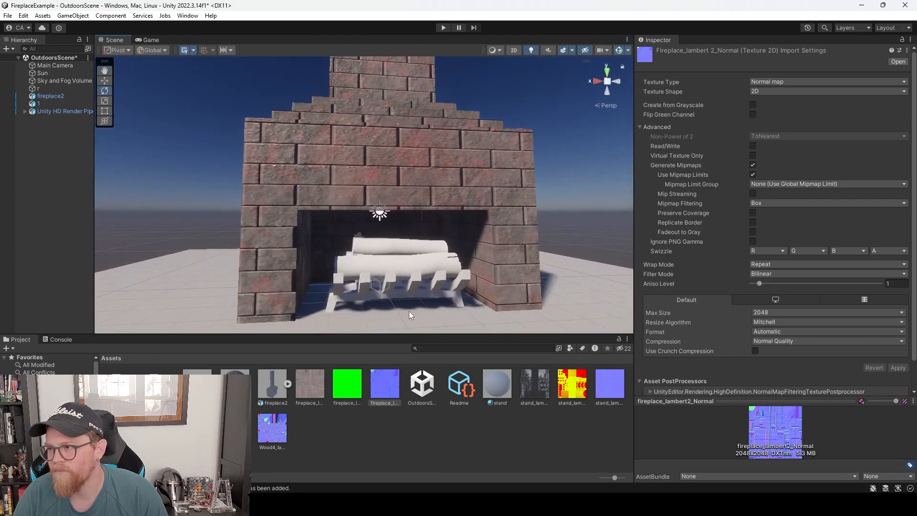
pyautogui.click(491, 170)
pyautogui.press('f')
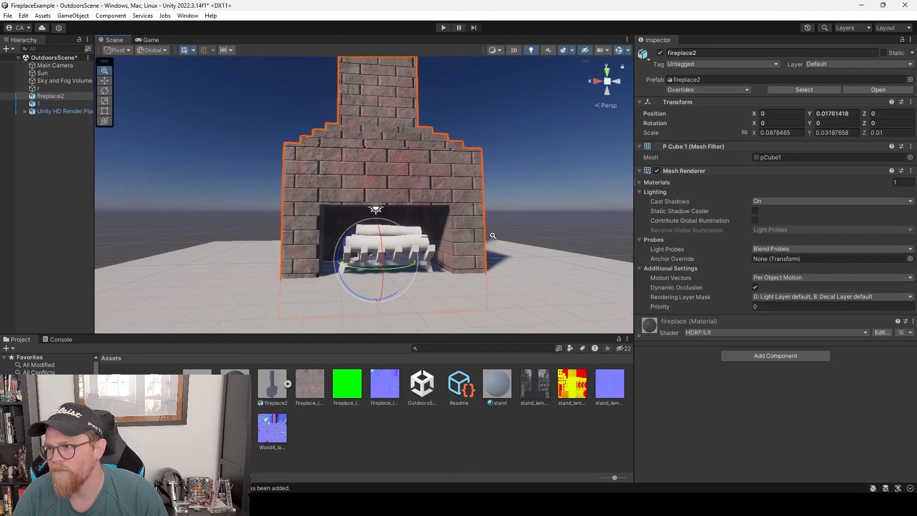
pyautogui.press('w')
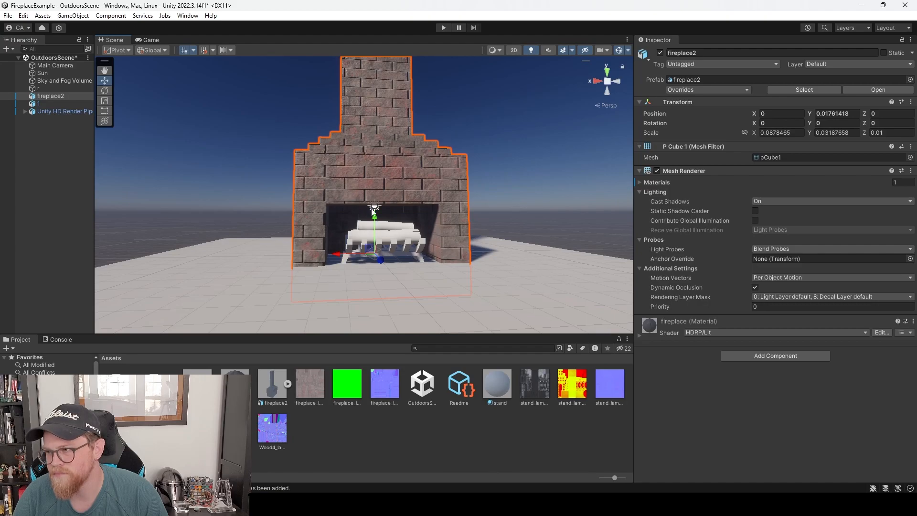
pyautogui.keyDown('shift'); pyautogui.click(64, 111); pyautogui.keyUp('shift')
pyautogui.moveTo(371, 235); pyautogui.dragTo(373, 214)
# Lower the stand and logs together to a Y position of -0.18 so they rest on the fireplace's brick base.
pyautogui.click(82, 103)
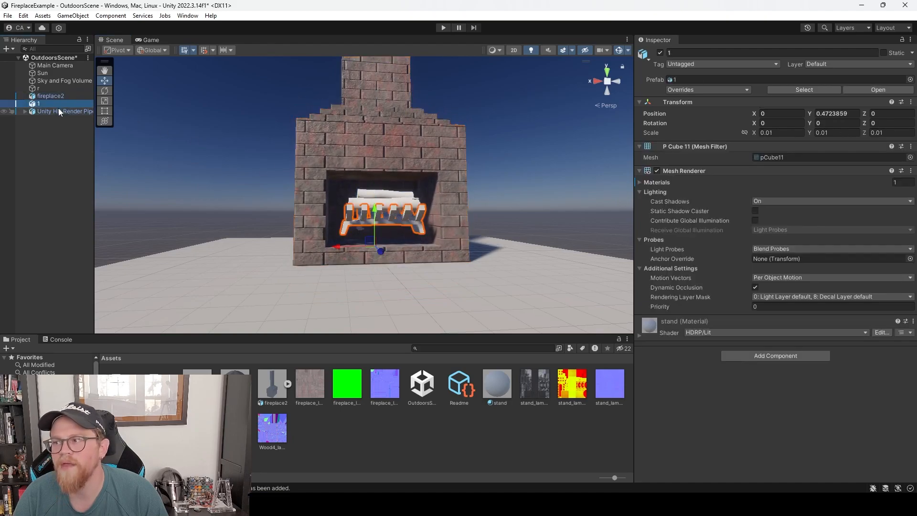
pyautogui.keyDown('shift'); pyautogui.click(58, 110); pyautogui.keyUp('shift')
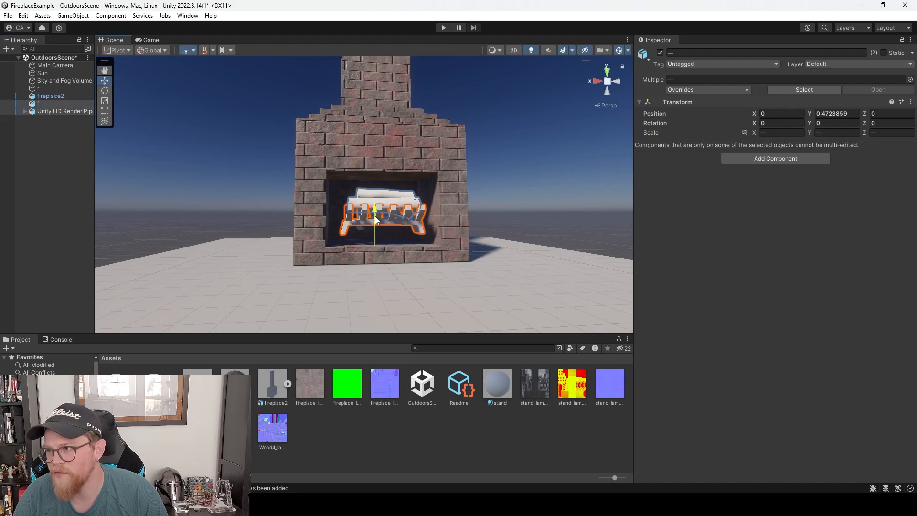
pyautogui.click(516, 214)
pyautogui.keyDown('alt'); pyautogui.moveTo(517, 214); pyautogui.dragTo(468, 234); pyautogui.keyUp('alt')
pyautogui.keyDown('alt'); pyautogui.moveTo(467, 234); pyautogui.dragTo(592, 314, button='right'); pyautogui.keyUp('alt')
pyautogui.moveTo(464, 233); pyautogui.dragTo(445, 199, button='middle')
pyautogui.keyDown('alt'); pyautogui.moveTo(444, 199); pyautogui.dragTo(430, 219, button='right'); pyautogui.keyUp('alt')
pyautogui.click(407, 189)
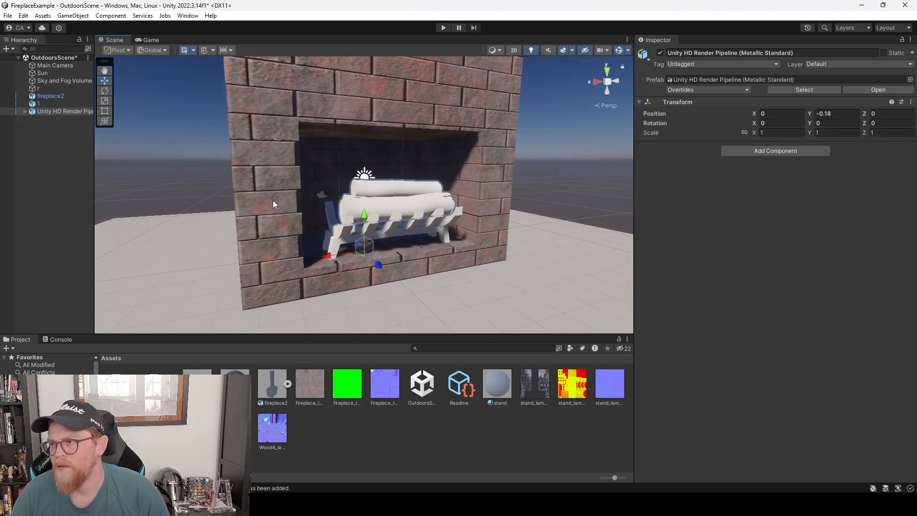
# Set the max size of the three fireplace_lambert2 textures to 4096 and apply the import settings.
pyautogui.click(311, 387)
pyautogui.keyDown('shift'); pyautogui.click(387, 390); pyautogui.keyUp('shift')
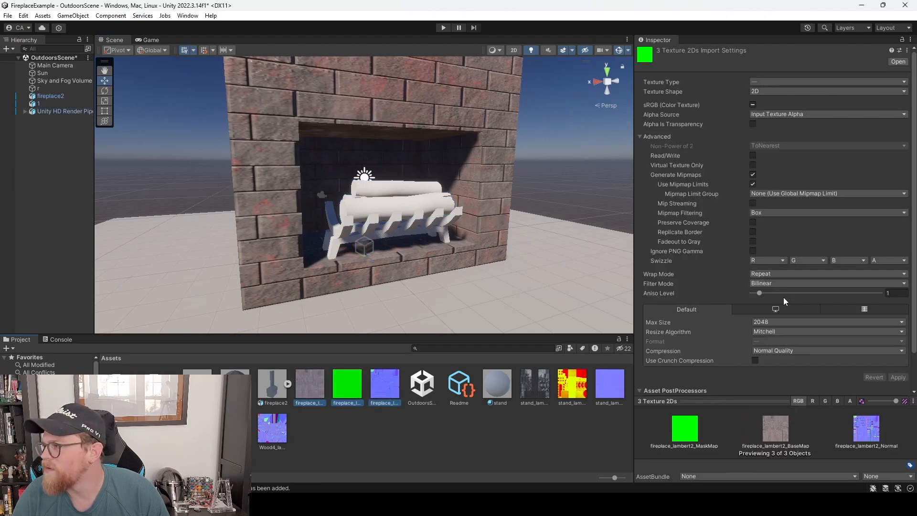
pyautogui.click(794, 321)
pyautogui.click(795, 405)
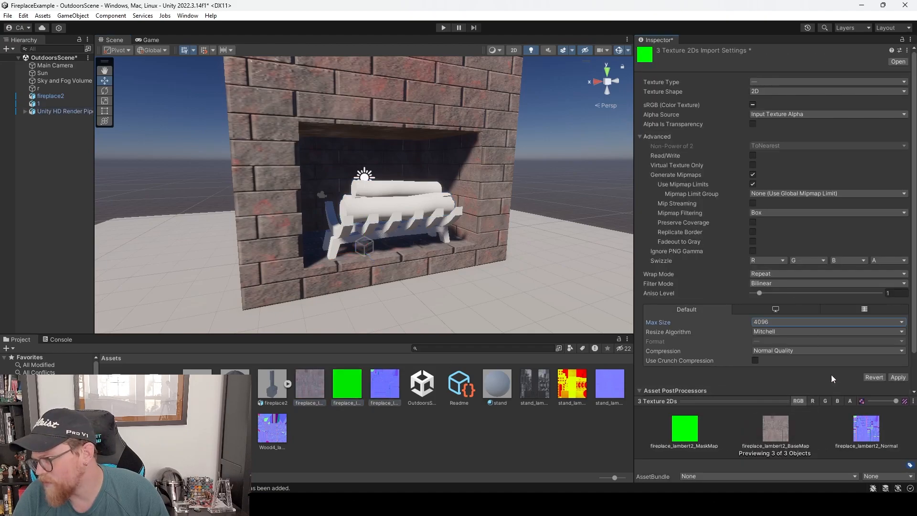
pyautogui.click(896, 377)
# Assign the stand's base map and mask map textures to the stand material.
pyautogui.moveTo(317, 156); pyautogui.dragTo(350, 218, button='middle')
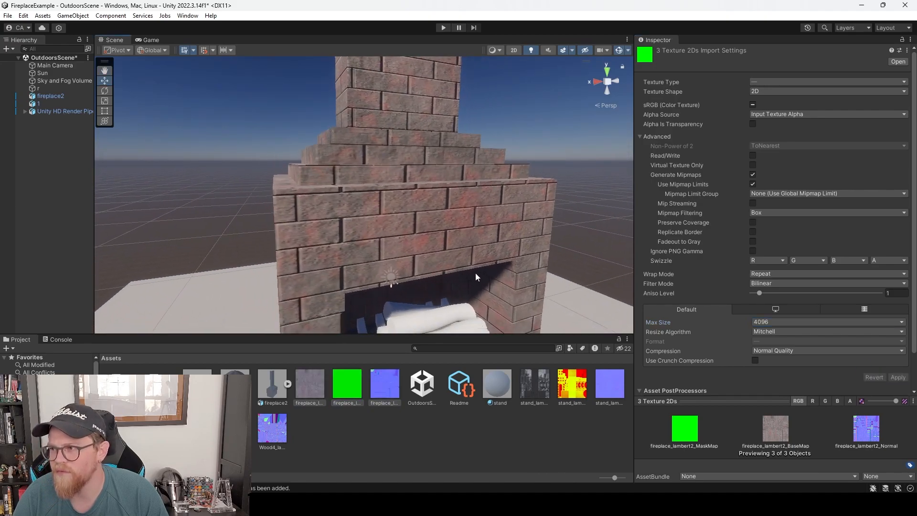
pyautogui.moveTo(475, 275); pyautogui.dragTo(472, 217, button='middle')
pyautogui.keyDown('alt'); pyautogui.moveTo(472, 217); pyautogui.dragTo(429, 239); pyautogui.keyUp('alt')
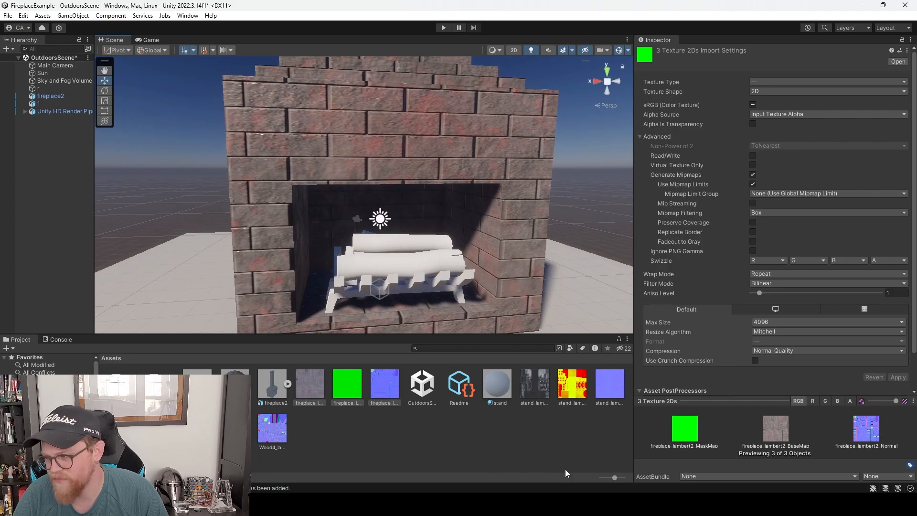
pyautogui.moveTo(535, 293); pyautogui.dragTo(572, 241, button='middle')
pyautogui.moveTo(390, 335); pyautogui.dragTo(395, 338)
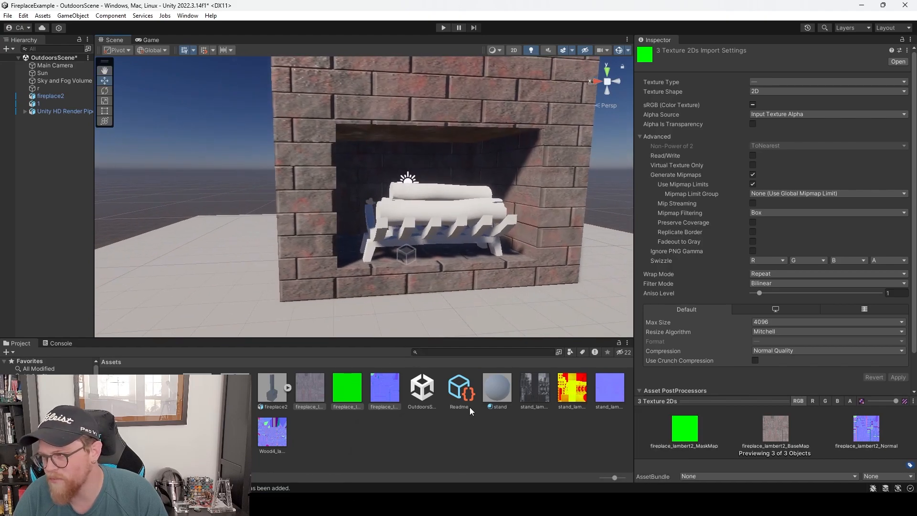
pyautogui.click(491, 394)
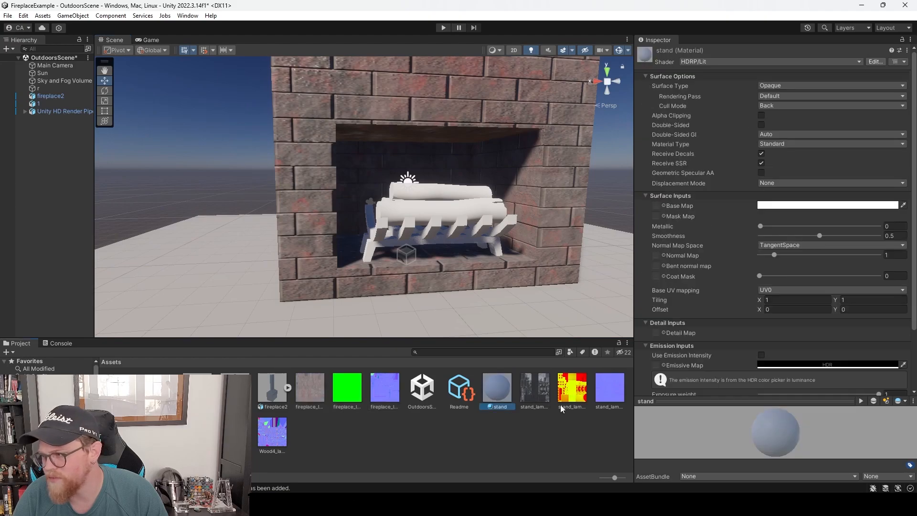
pyautogui.moveTo(547, 398); pyautogui.dragTo(497, 388)
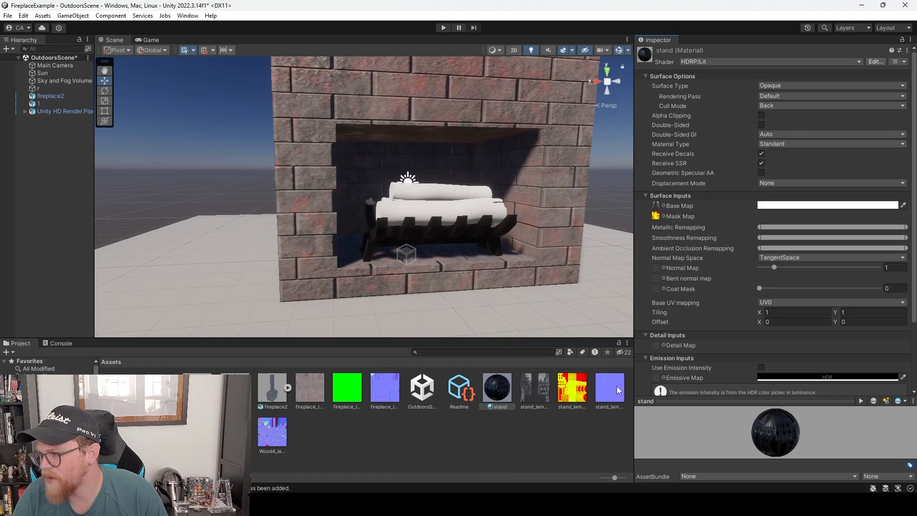
pyautogui.doubleClick(657, 216)
# Change the stand's normal texture to the Normal map type and assign it as the stand material's normal map.
pyautogui.click(786, 81)
pyautogui.click(783, 102)
pyautogui.click(897, 367)
pyautogui.click(497, 388)
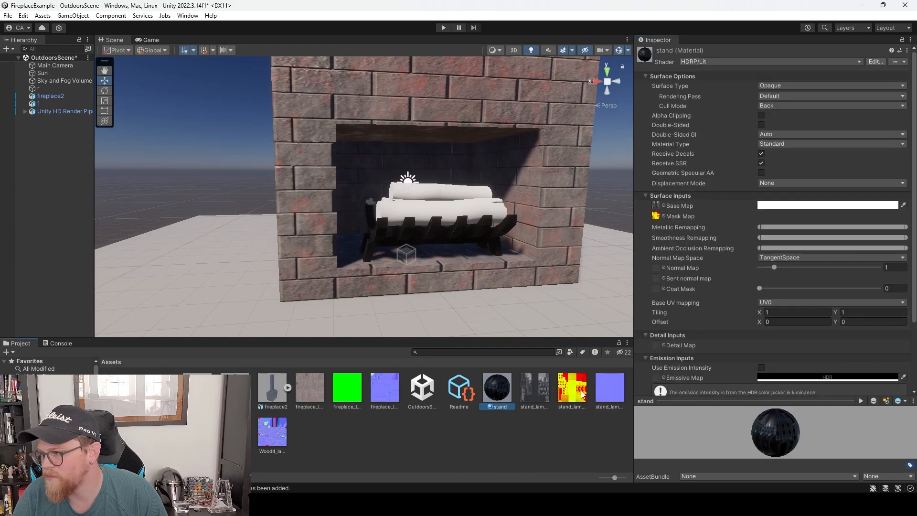
pyautogui.moveTo(700, 234); pyautogui.dragTo(655, 268)
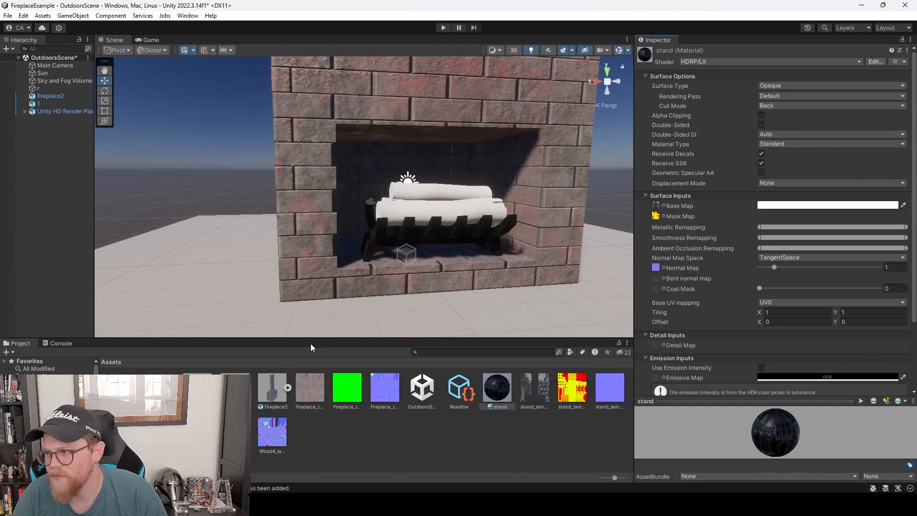
# Change the Wood4_lambert1_Normal texture's type to Normal map and apply the import settings.
pyautogui.click(280, 440)
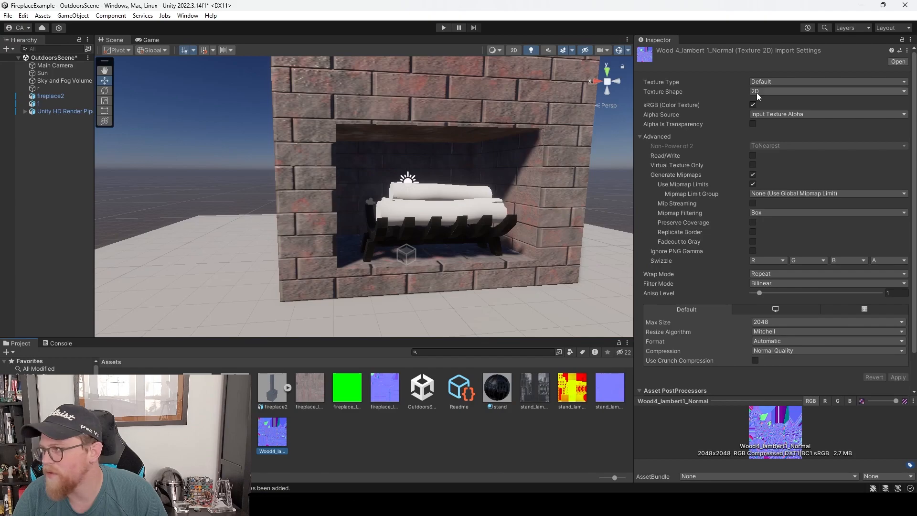
pyautogui.click(776, 83)
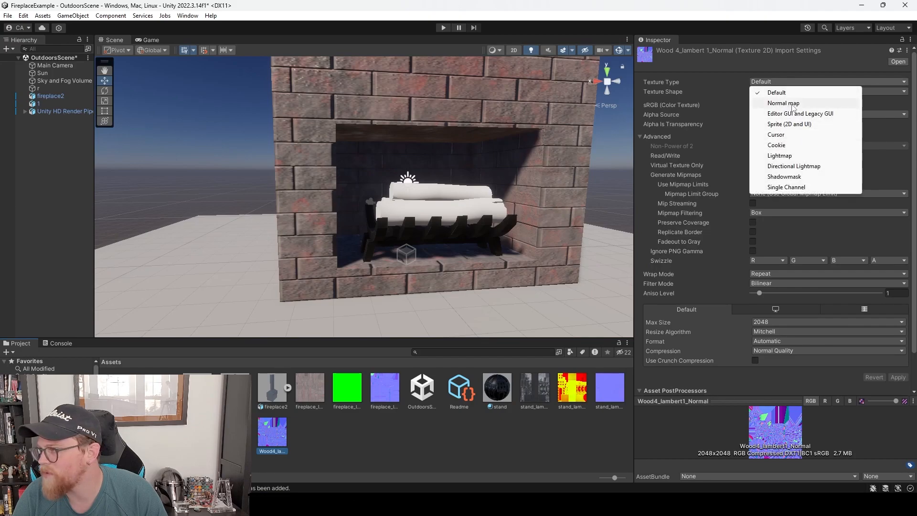
pyautogui.click(840, 103)
pyautogui.click(897, 367)
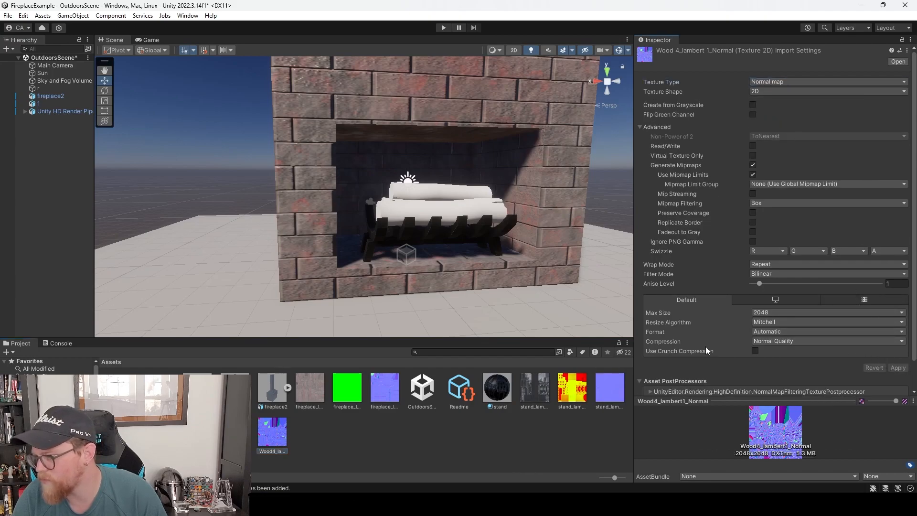
# Set the max size of the three Wood4_lambert1 and three stand_lambert1 textures to 4096 and apply the import settings.
pyautogui.keyDown('shift'); pyautogui.click(197, 433); pyautogui.keyUp('shift')
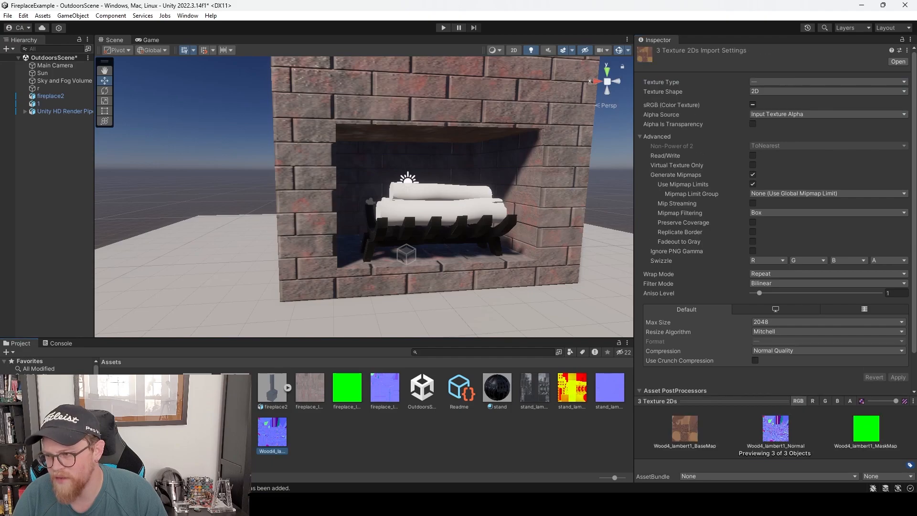
pyautogui.keyDown('ctrl'); pyautogui.click(538, 389); pyautogui.keyUp('ctrl')
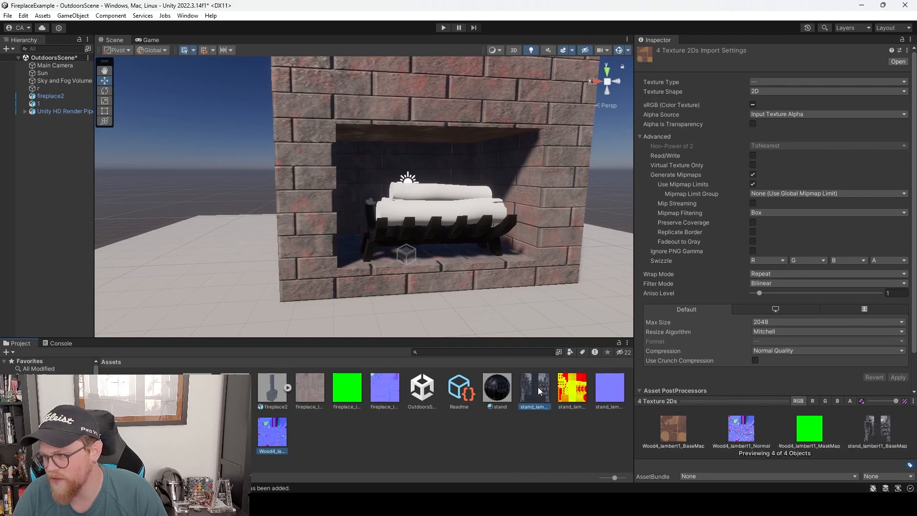
pyautogui.keyDown('ctrl'); pyautogui.click(573, 396); pyautogui.keyUp('ctrl')
pyautogui.keyDown('ctrl'); pyautogui.click(611, 389); pyautogui.keyUp('ctrl')
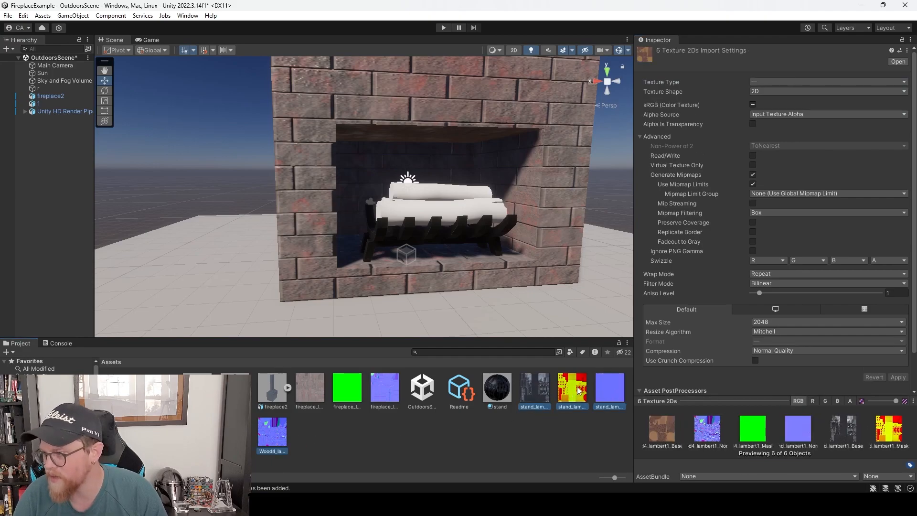
pyautogui.click(796, 324)
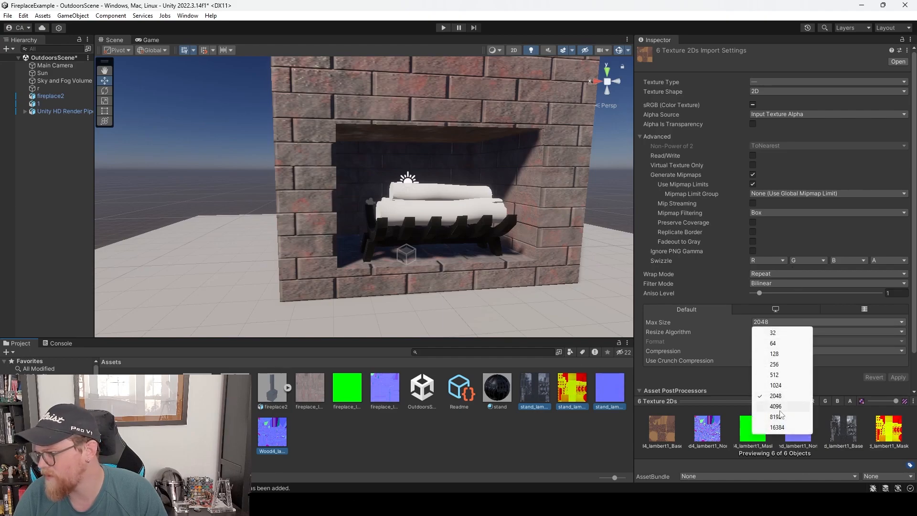
pyautogui.click(792, 400)
pyautogui.click(896, 376)
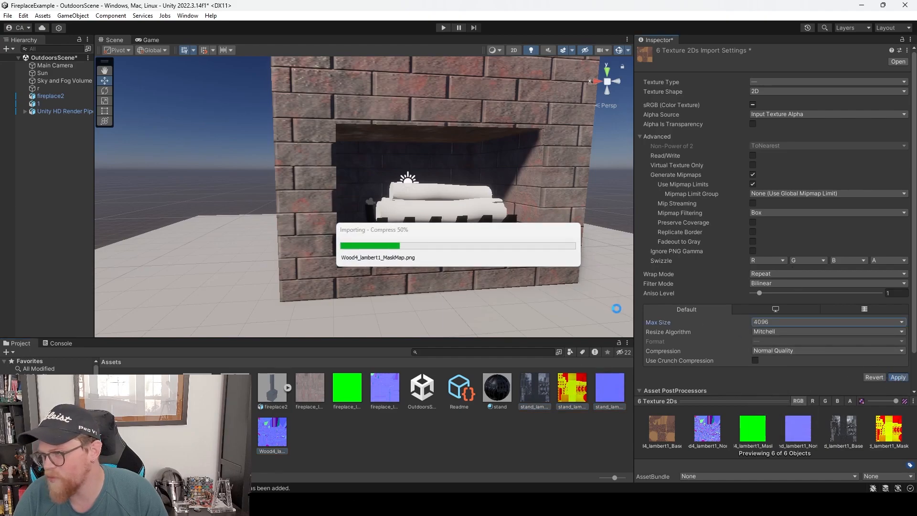
# Assign the Wood4_lambert1 base map, mask map and normal map textures to the wood material.
pyautogui.keyDown('alt'); pyautogui.moveTo(417, 268); pyautogui.dragTo(472, 286); pyautogui.keyUp('alt')
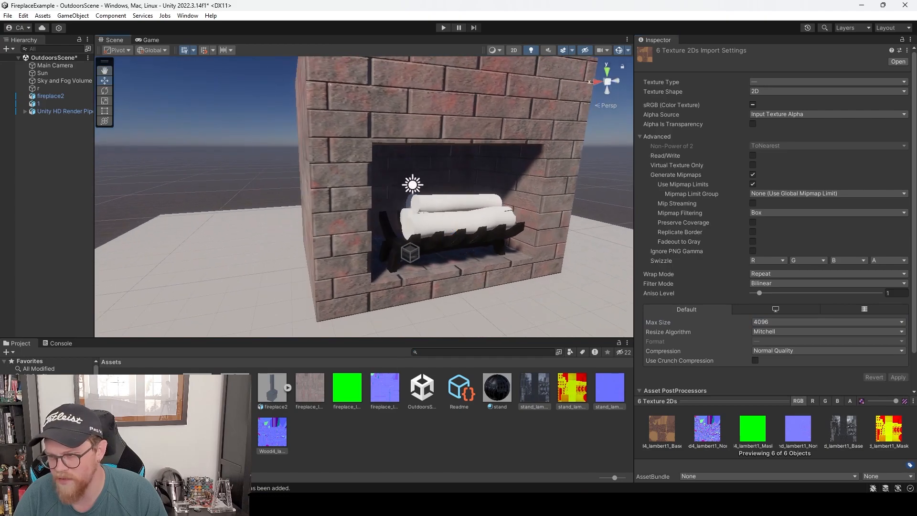
pyautogui.click(159, 432)
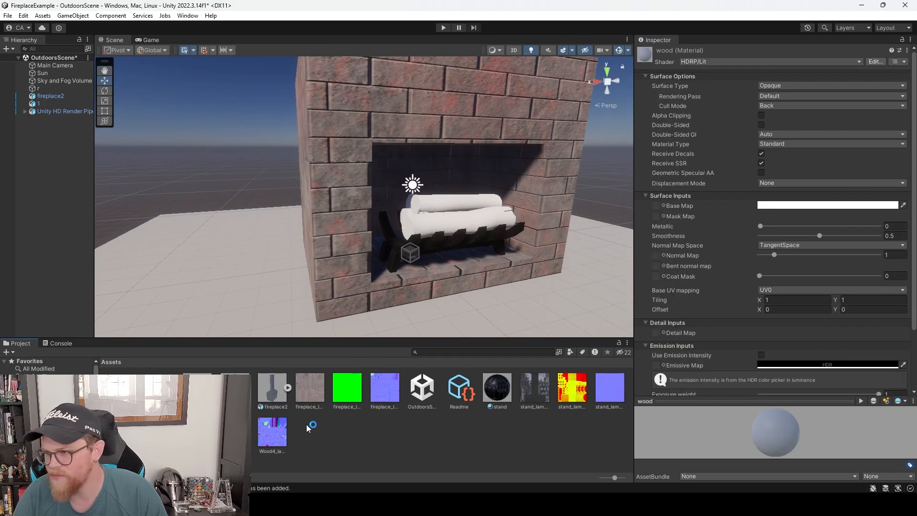
pyautogui.moveTo(443, 368); pyautogui.dragTo(655, 206)
pyautogui.moveTo(347, 386); pyautogui.dragTo(656, 216)
pyautogui.moveTo(274, 433); pyautogui.dragTo(663, 258)
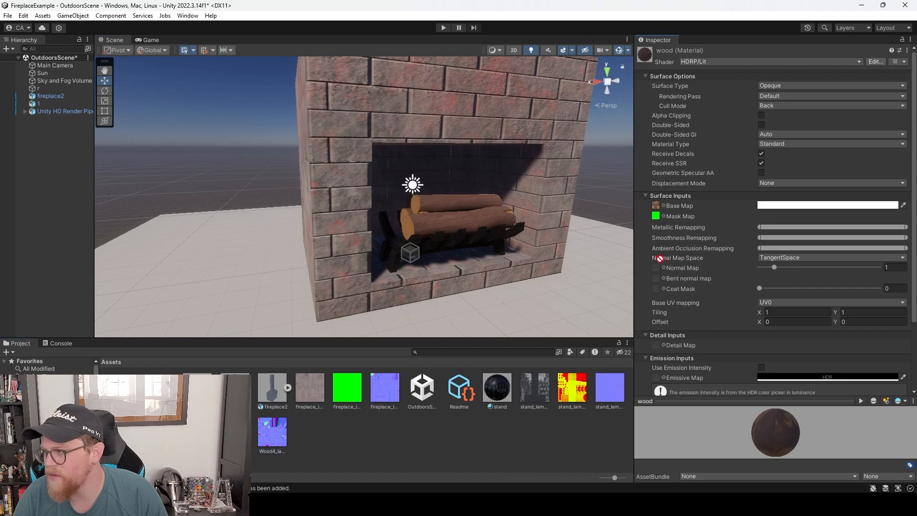
pyautogui.keyDown('alt'); pyautogui.moveTo(544, 218); pyautogui.dragTo(517, 232); pyautogui.keyUp('alt')
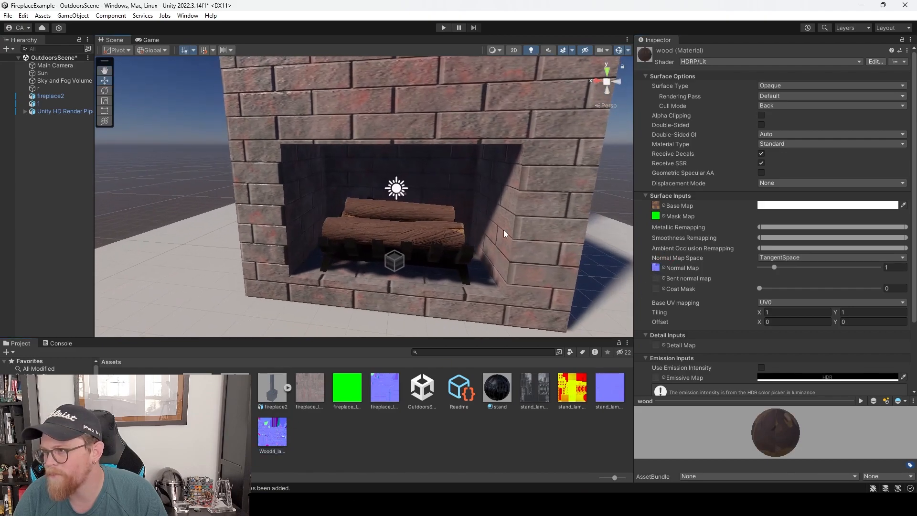
# Deactivate the Sky and Fog Volume and the Sun in the scene.
pyautogui.scroll(-8, 517, 232)
pyautogui.click(210, 171)
pyautogui.keyDown('alt'); pyautogui.moveTo(274, 183); pyautogui.dragTo(404, 188); pyautogui.keyUp('alt')
pyautogui.click(48, 73)
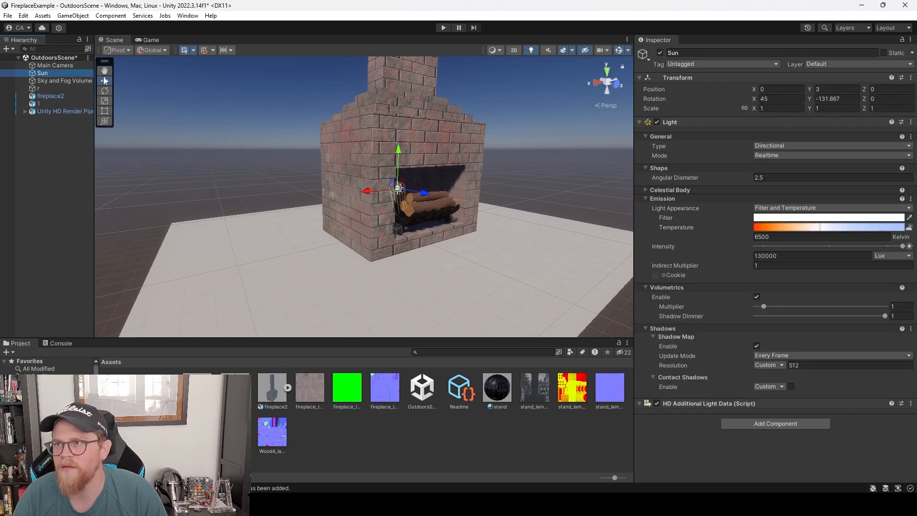
pyautogui.click(64, 80)
pyautogui.keyDown('alt'); pyautogui.moveTo(482, 230); pyautogui.dragTo(429, 219, button='right'); pyautogui.keyUp('alt')
pyautogui.keyDown('alt'); pyautogui.moveTo(478, 225); pyautogui.dragTo(430, 225); pyautogui.keyUp('alt')
pyautogui.click(660, 53)
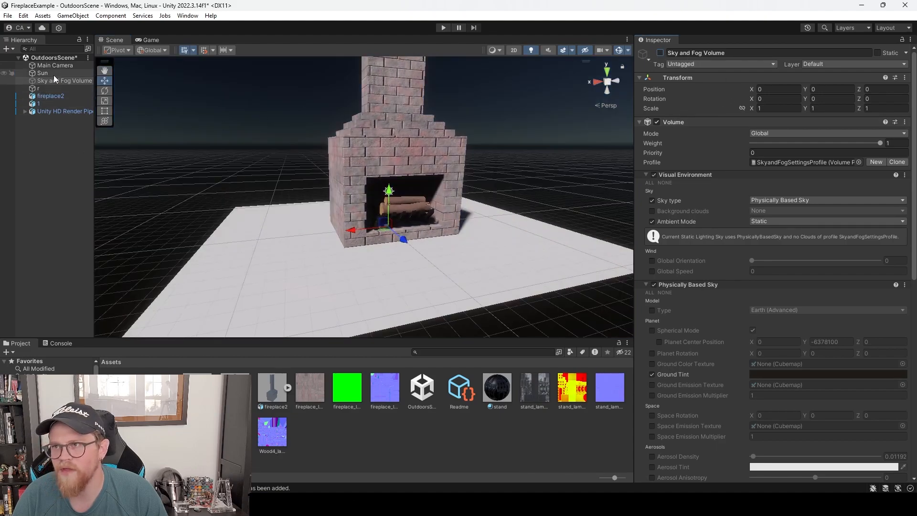
pyautogui.click(52, 74)
pyautogui.click(660, 53)
pyautogui.keyDown('alt'); pyautogui.moveTo(470, 167); pyautogui.dragTo(714, 333, button='right'); pyautogui.keyUp('alt')
pyautogui.moveTo(547, 266); pyautogui.dragTo(483, 257, button='middle')
pyautogui.keyDown('alt'); pyautogui.moveTo(483, 261); pyautogui.dragTo(410, 235); pyautogui.keyUp('alt')
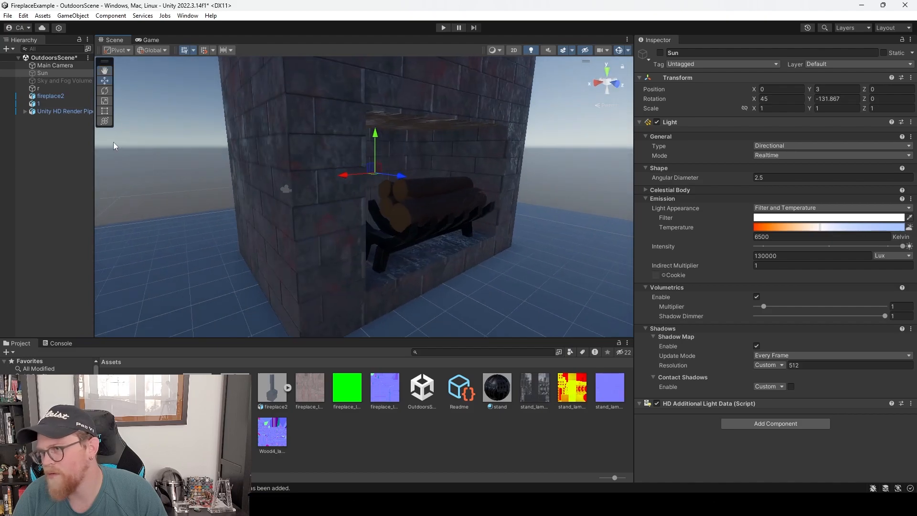
pyautogui.click(64, 103)
pyautogui.keyDown('ctrl'); pyautogui.click(62, 112); pyautogui.keyUp('ctrl')
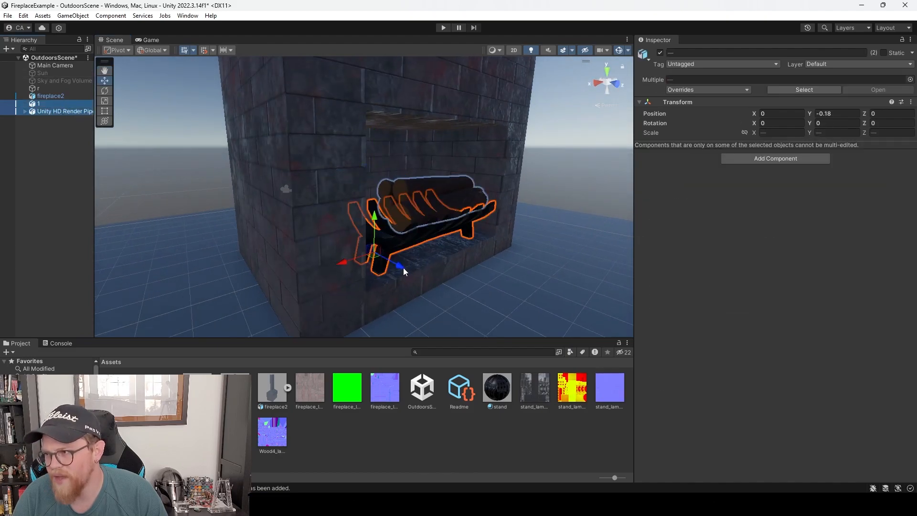
pyautogui.click(600, 187)
pyautogui.keyDown('alt'); pyautogui.moveTo(600, 187); pyautogui.dragTo(554, 195); pyautogui.keyUp('alt')
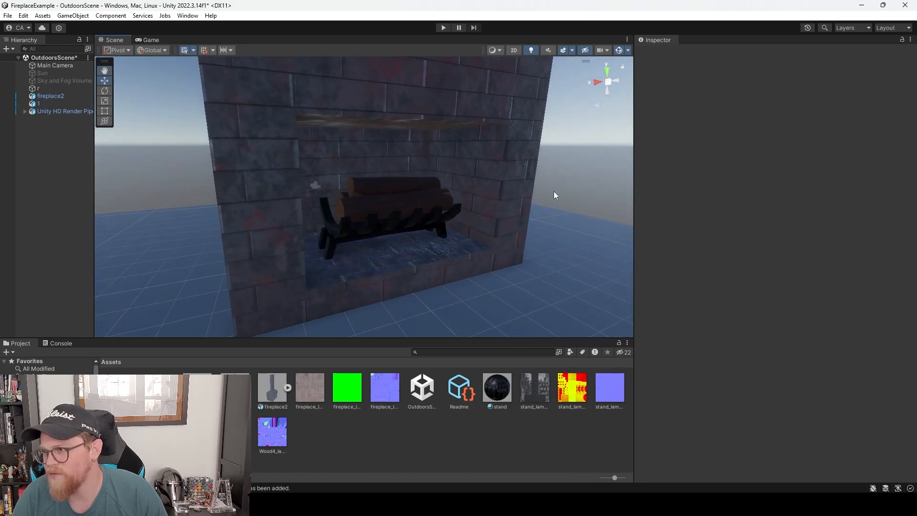
# Create a Visual Effect Graph named Fire in the Assets folder.
pyautogui.rightClick(348, 426)
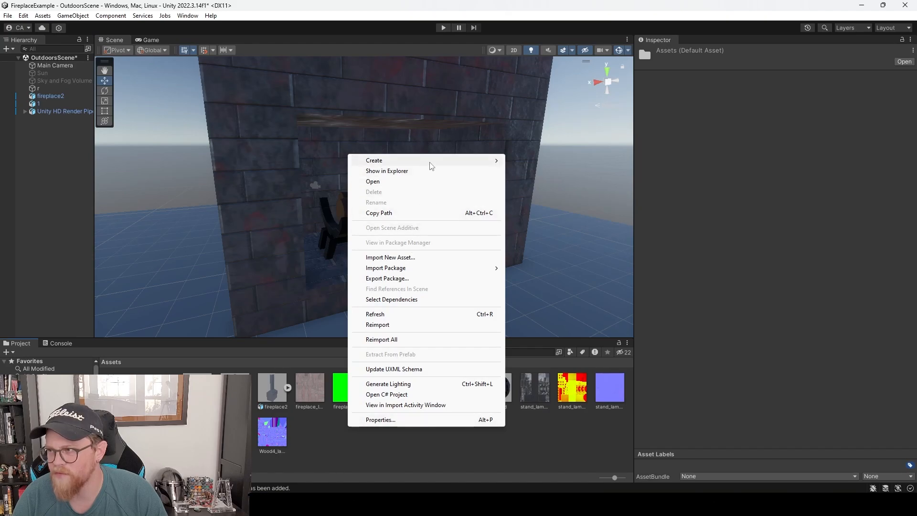
pyautogui.moveTo(432, 166)
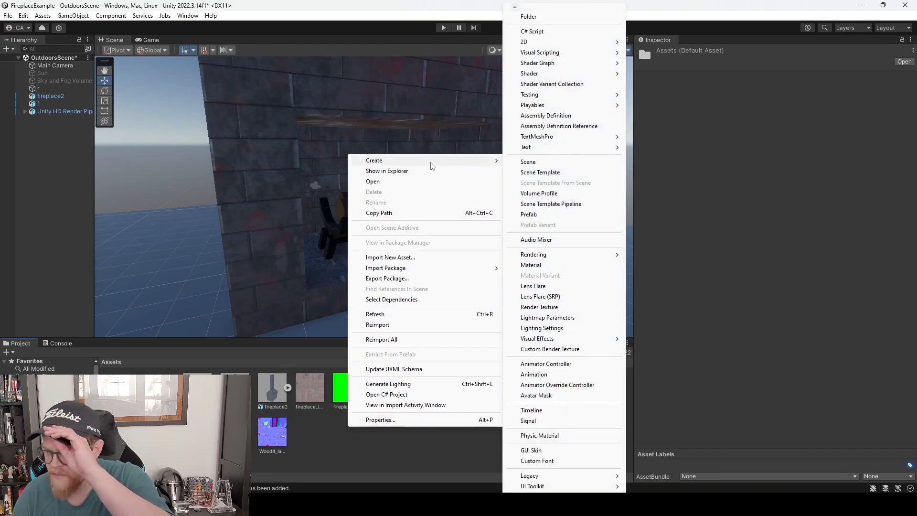
pyautogui.moveTo(593, 340)
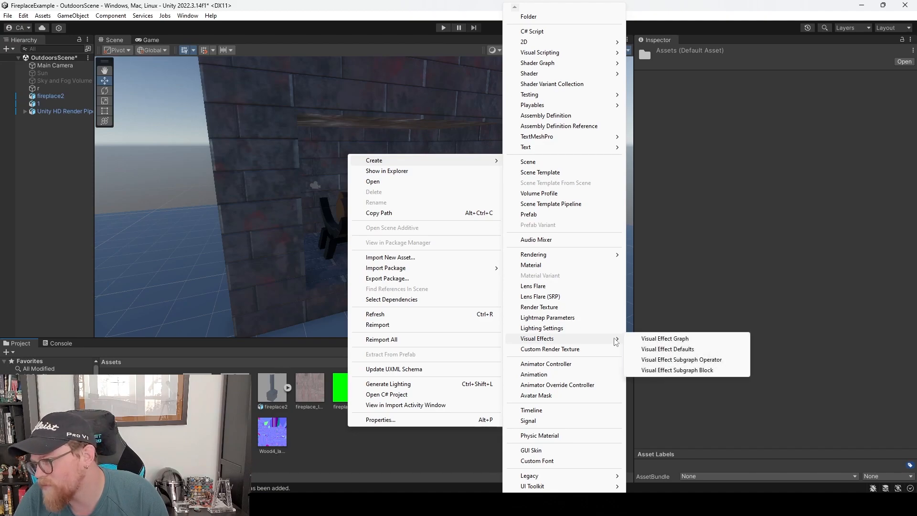
pyautogui.click(653, 339)
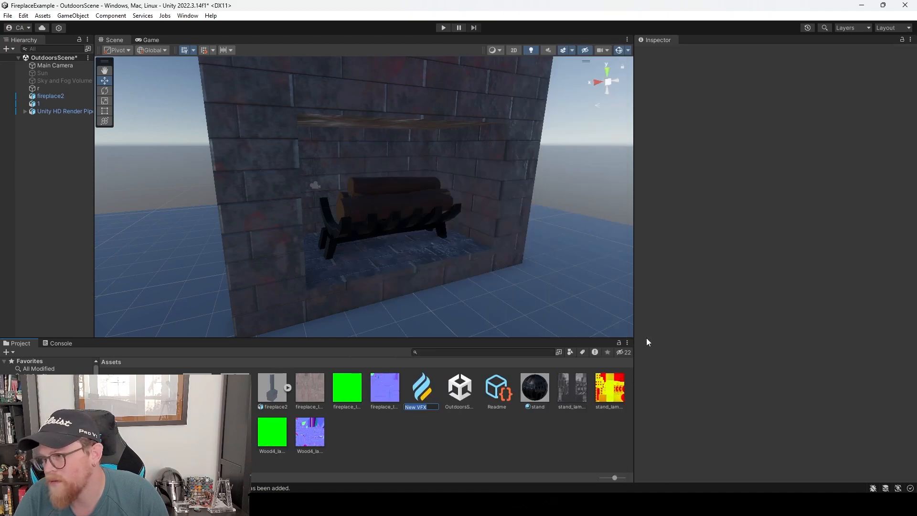
pyautogui.write('Fire')
pyautogui.press('Return')
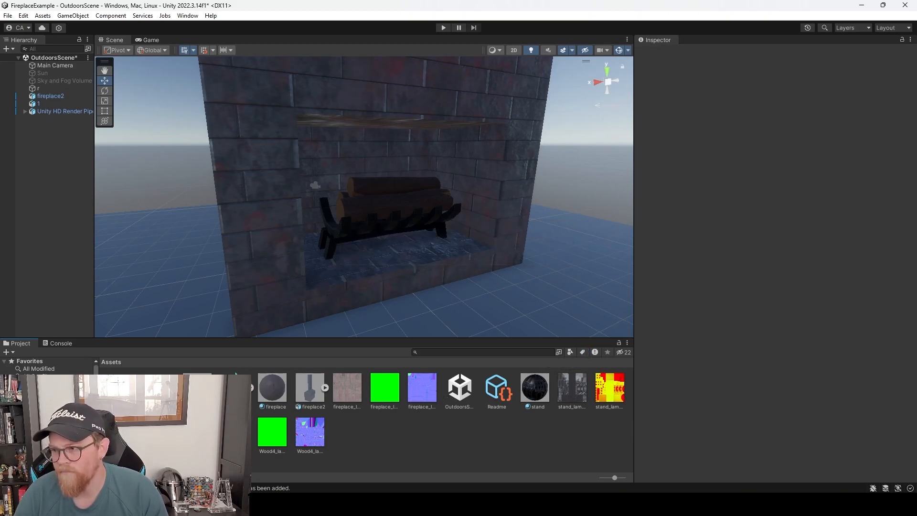
# Place the Fire effect in the scene and move it onto the logs, at about X -0.12, Y 2.03, Z 1.87.
pyautogui.moveTo(389, 237); pyautogui.dragTo(357, 179)
pyautogui.moveTo(402, 213); pyautogui.dragTo(335, 238)
pyautogui.moveTo(335, 202); pyautogui.dragTo(332, 187)
pyautogui.keyDown('alt'); pyautogui.moveTo(359, 239); pyautogui.dragTo(440, 229); pyautogui.keyUp('alt')
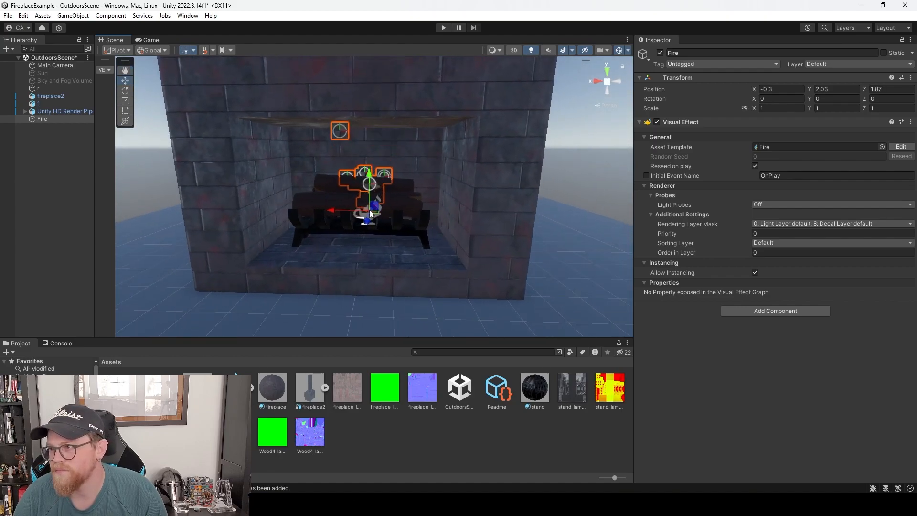
pyautogui.moveTo(351, 211); pyautogui.dragTo(344, 211)
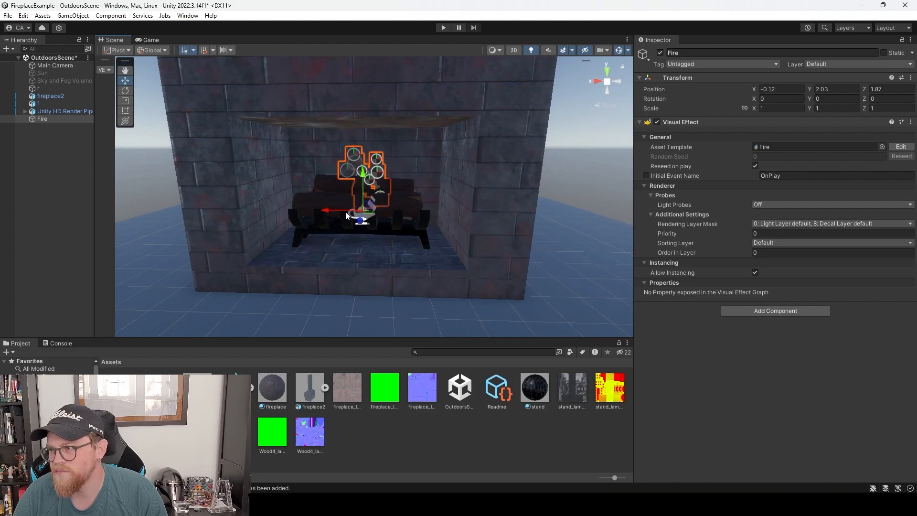
# Open the Fire graph for editing and dock it beside the Scene view, giving the graph the wider share.
pyautogui.doubleClick(235, 387)
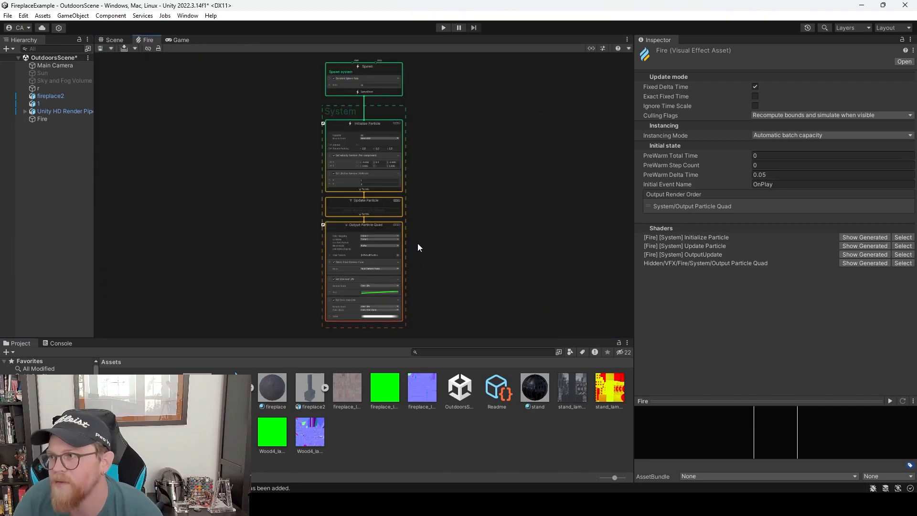
pyautogui.scroll(6, 298, 110)
pyautogui.moveTo(411, 91); pyautogui.dragTo(324, 147, button='middle')
pyautogui.moveTo(147, 44); pyautogui.dragTo(600, 189)
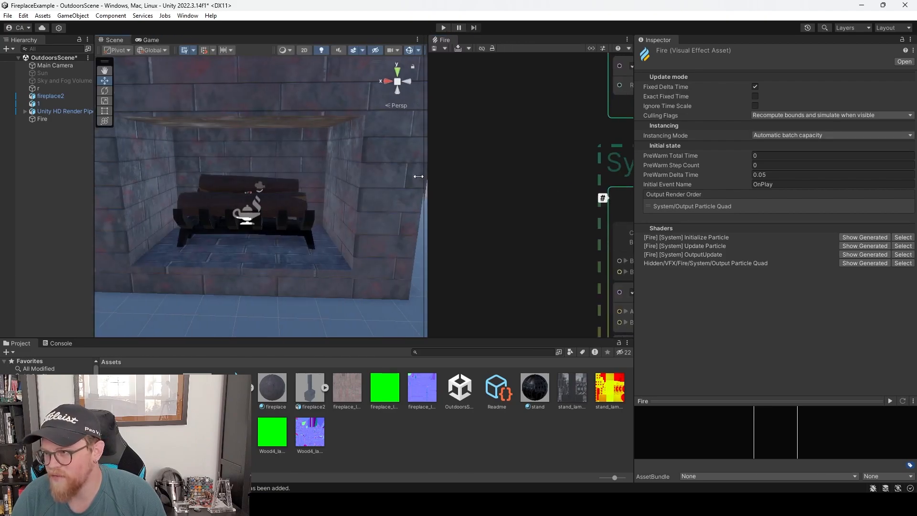
pyautogui.moveTo(466, 147); pyautogui.dragTo(348, 185, button='middle')
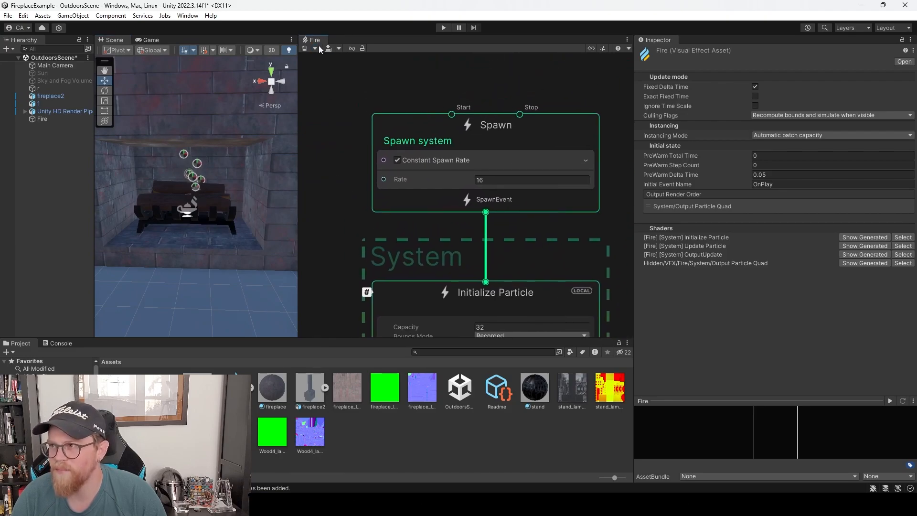
pyautogui.moveTo(300, 120); pyautogui.dragTo(322, 120)
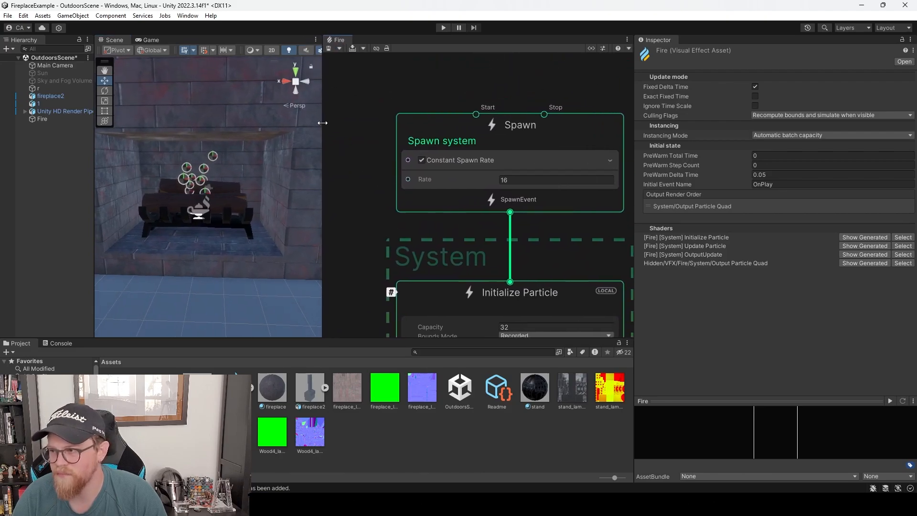
# Set the Fire graph's constant spawn rate to 32 and its Initialize Particle capacity to 64.
pyautogui.moveTo(376, 210); pyautogui.dragTo(384, 197, button='middle')
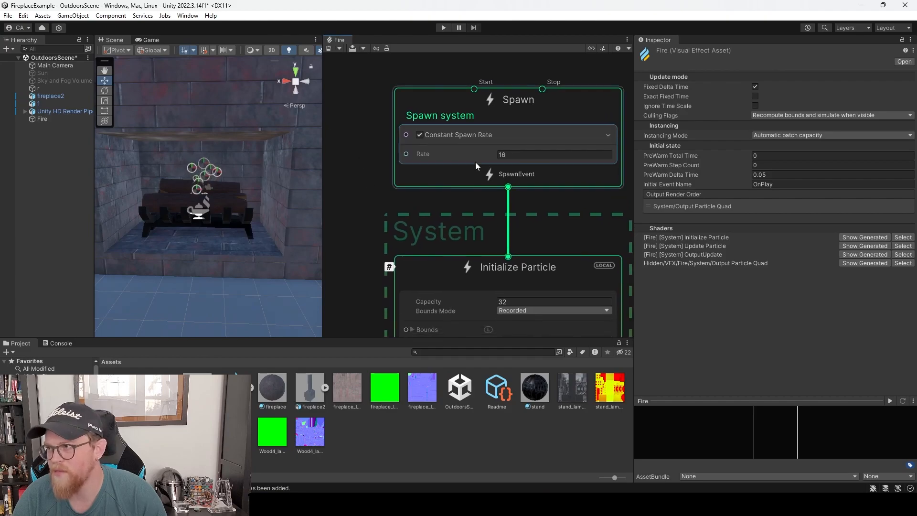
pyautogui.click(511, 154)
pyautogui.write('32')
pyautogui.press('Return')
pyautogui.moveTo(417, 237); pyautogui.dragTo(410, 166, button='middle')
pyautogui.click(505, 233)
pyautogui.moveTo(505, 233); pyautogui.dragTo(491, 232)
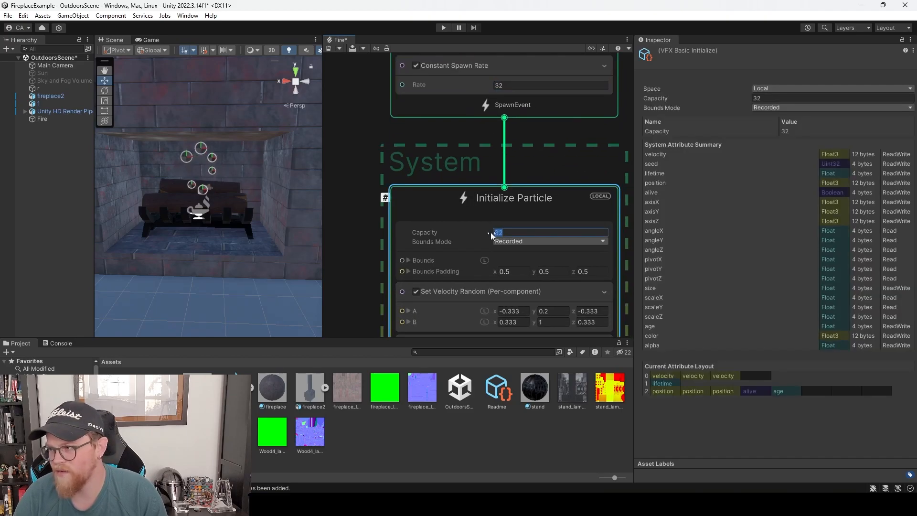
pyautogui.write('64')
pyautogui.press('Return')
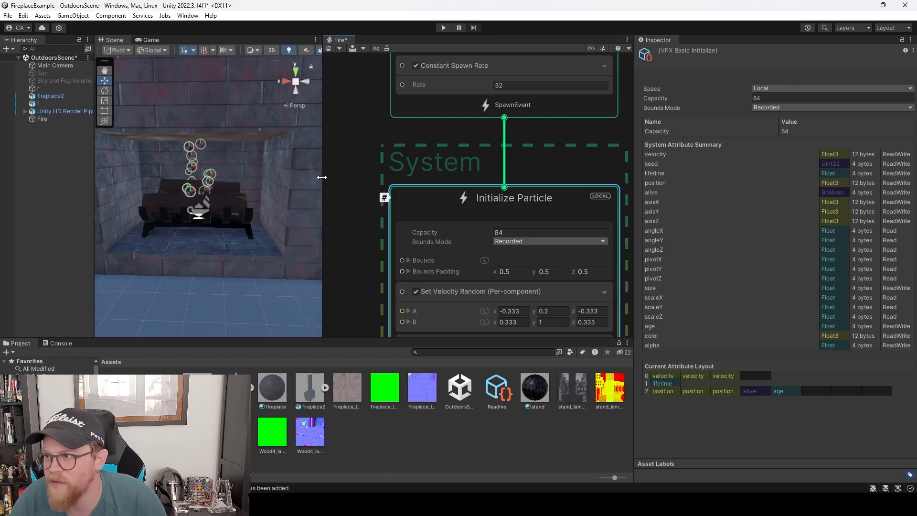
# Examine the blocks and settings of the Initialize Particle, Update Particle and Output Particle Quad contexts.
pyautogui.moveTo(376, 167); pyautogui.dragTo(357, 117, button='middle')
pyautogui.moveTo(338, 259); pyautogui.dragTo(334, 153, button='middle')
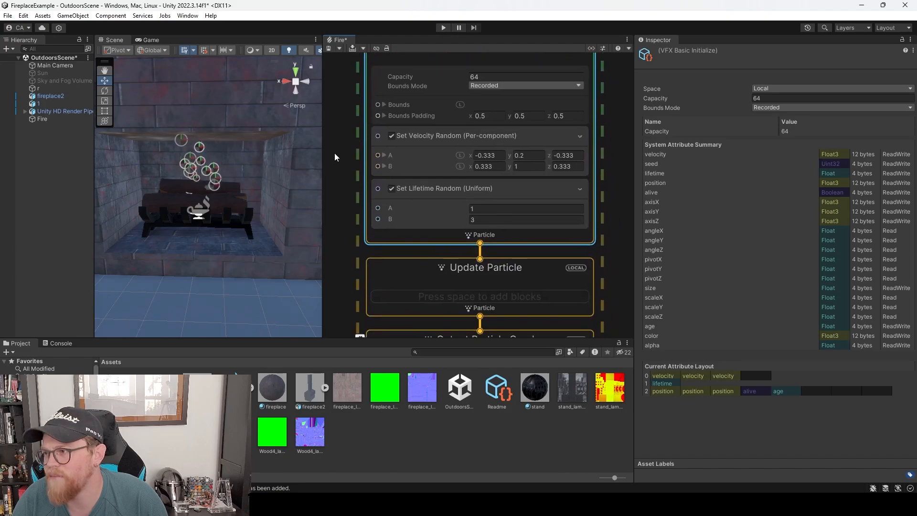
pyautogui.moveTo(353, 241); pyautogui.dragTo(366, 213, button='middle')
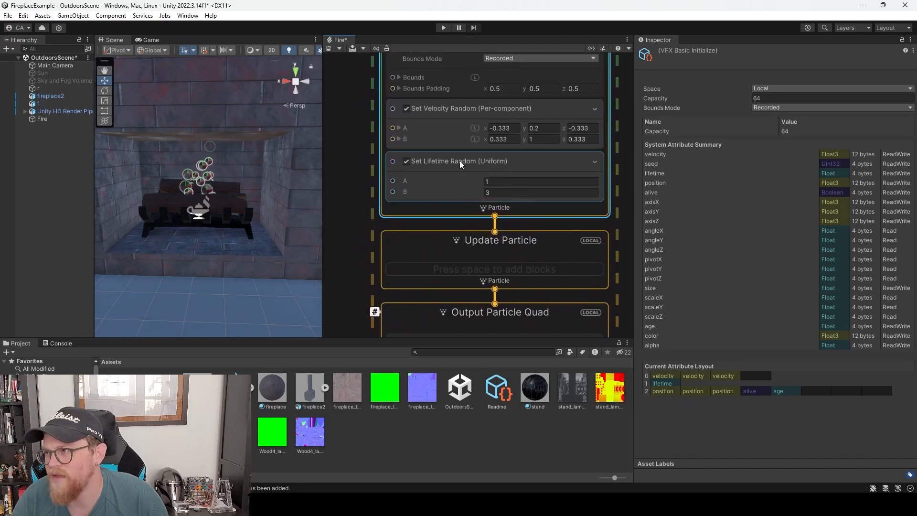
pyautogui.moveTo(360, 145); pyautogui.dragTo(361, 186, button='middle')
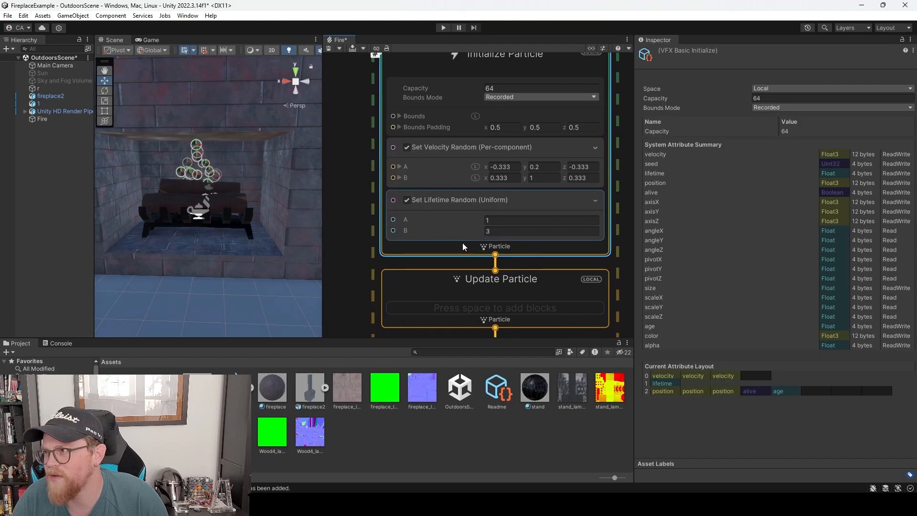
pyautogui.rightClick(482, 248)
pyautogui.click(470, 245)
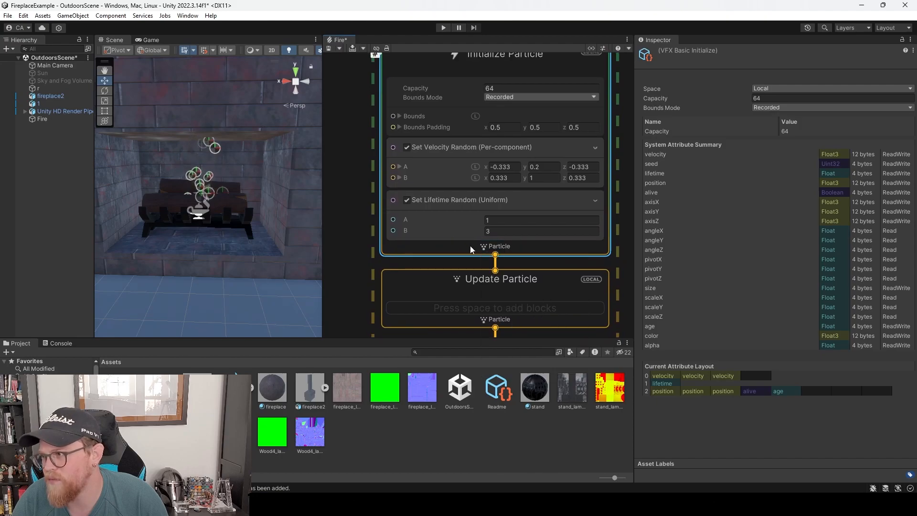
pyautogui.moveTo(597, 91); pyautogui.dragTo(565, 125, button='middle')
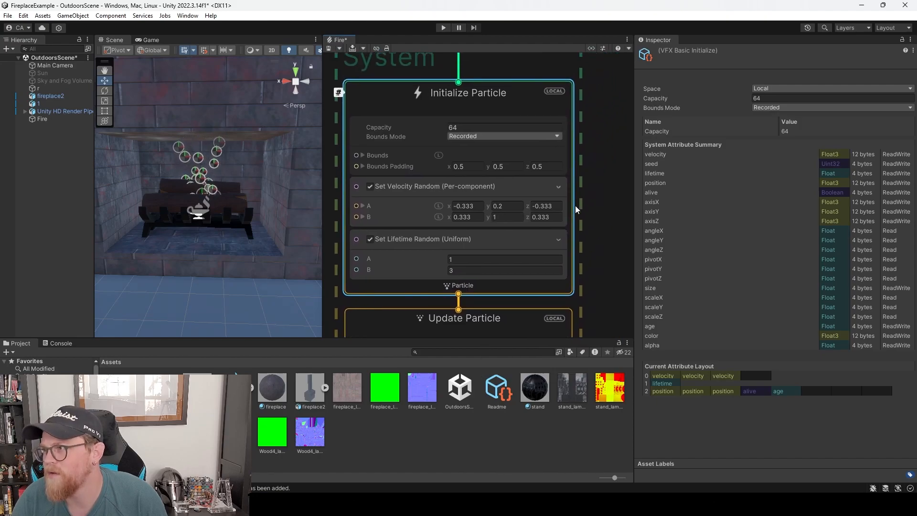
pyautogui.scroll(-4, 592, 243)
pyautogui.moveTo(600, 280); pyautogui.dragTo(565, 115, button='middle')
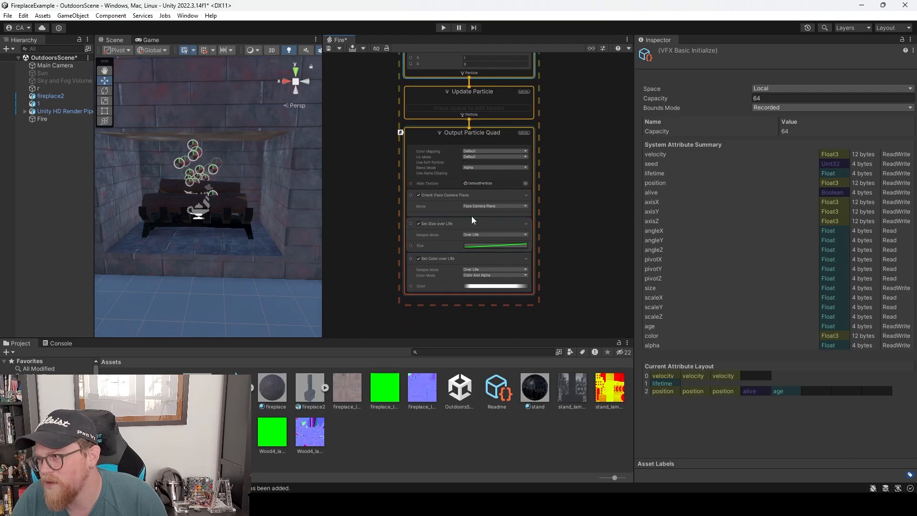
pyautogui.scroll(2, 485, 199)
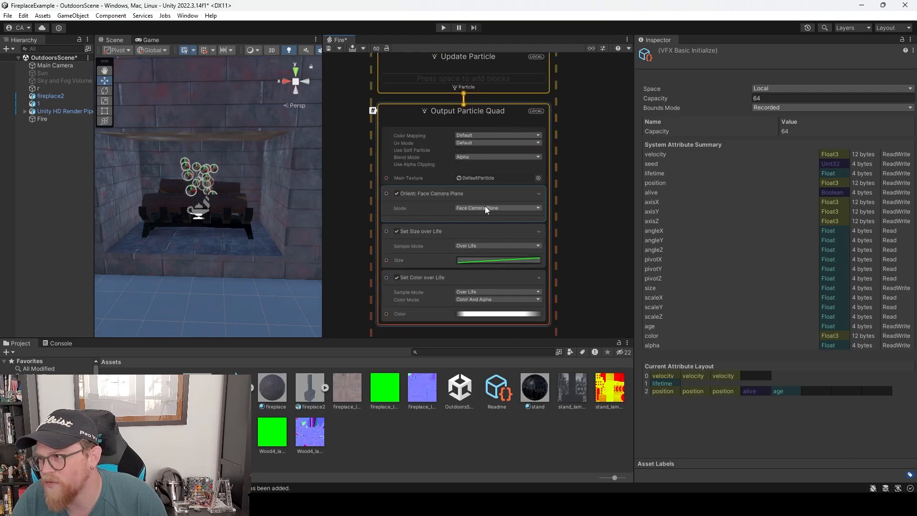
# Switch to the browser and look through the Adobe Stock results for "sprite fire", including the licensed flaming fire sprite set.
pyautogui.scroll(1, 468, 194)
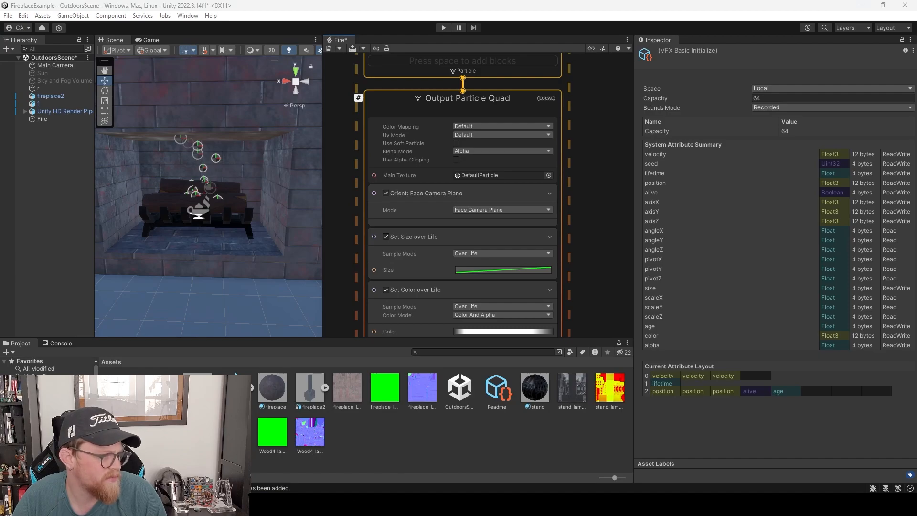
pyautogui.hotkey('alt', 'Tab')
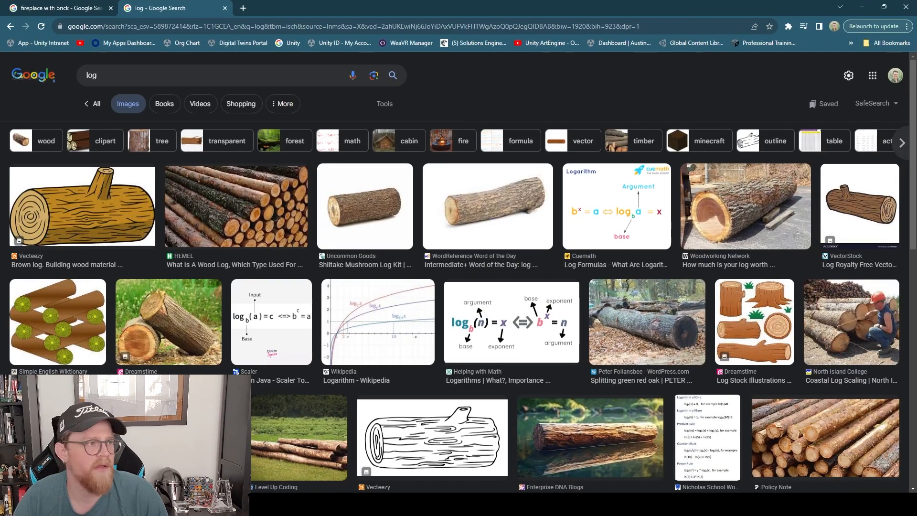
pyautogui.hotkey('alt', 'Tab')
pyautogui.moveTo(0, 98); pyautogui.dragTo(266, 11)
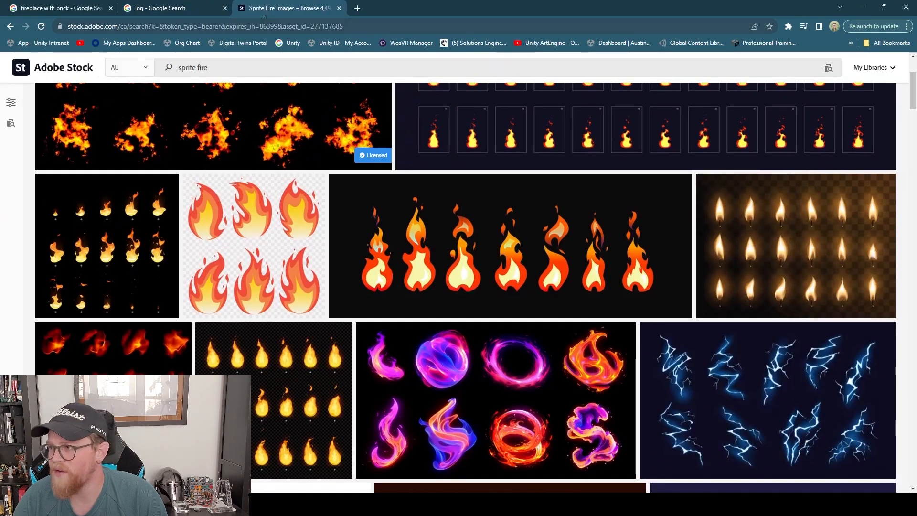
pyautogui.scroll(3, 342, 184)
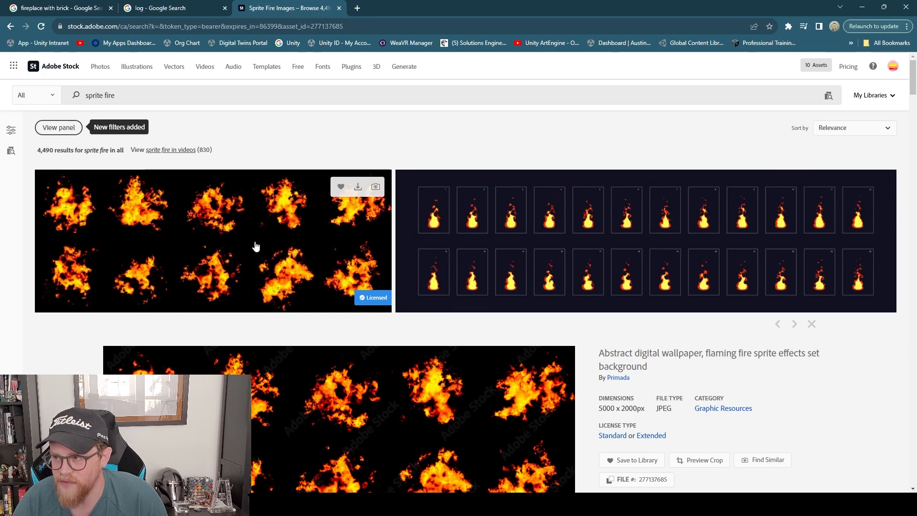
pyautogui.scroll(-5, 553, 242)
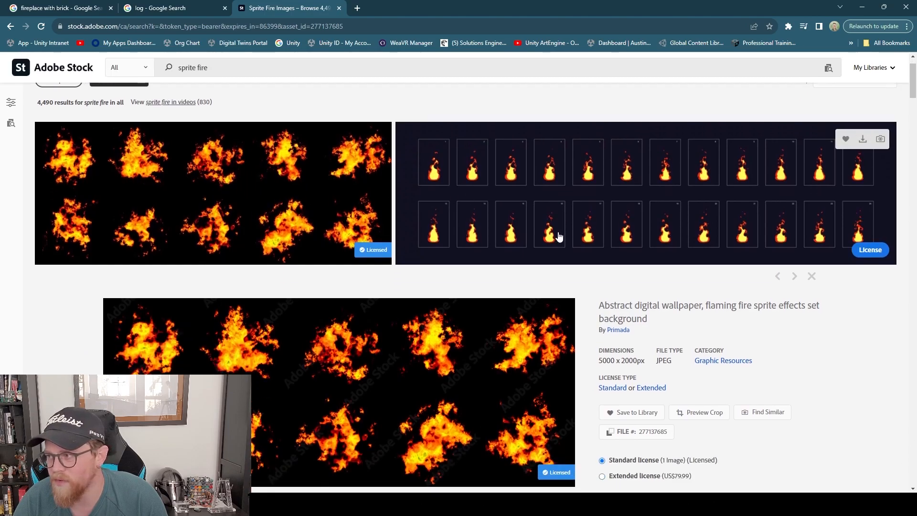
pyautogui.scroll(-10, 556, 220)
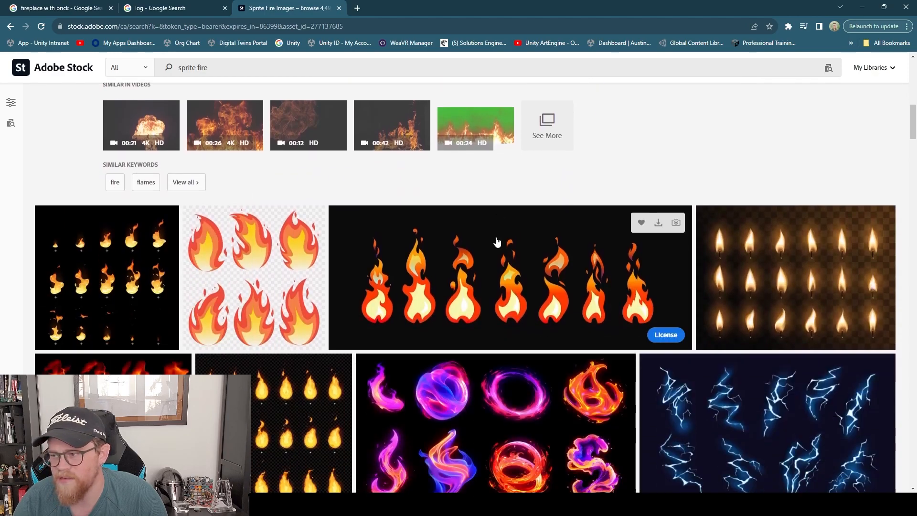
pyautogui.scroll(15, 502, 276)
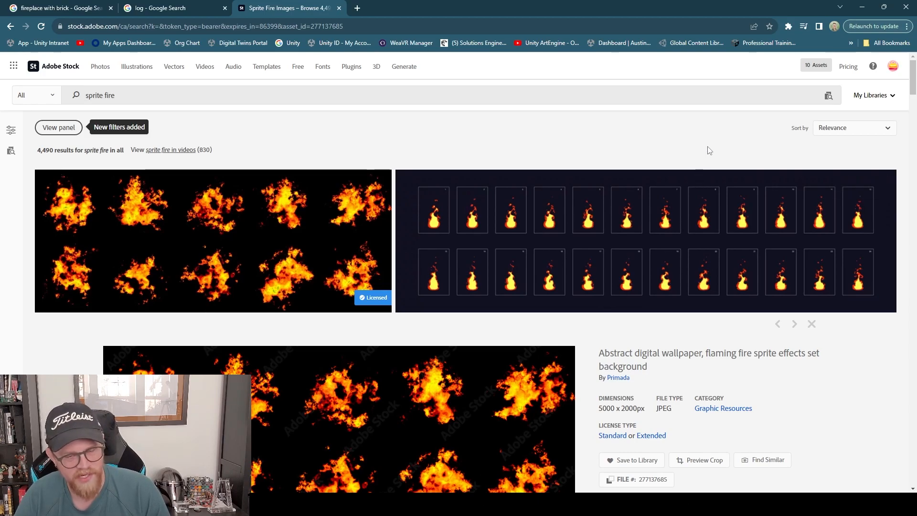
# Return to Unity, import the AdobeStock_277137685 fire sprite image into the Assets folder and select it to show its import settings.
pyautogui.click(862, 7)
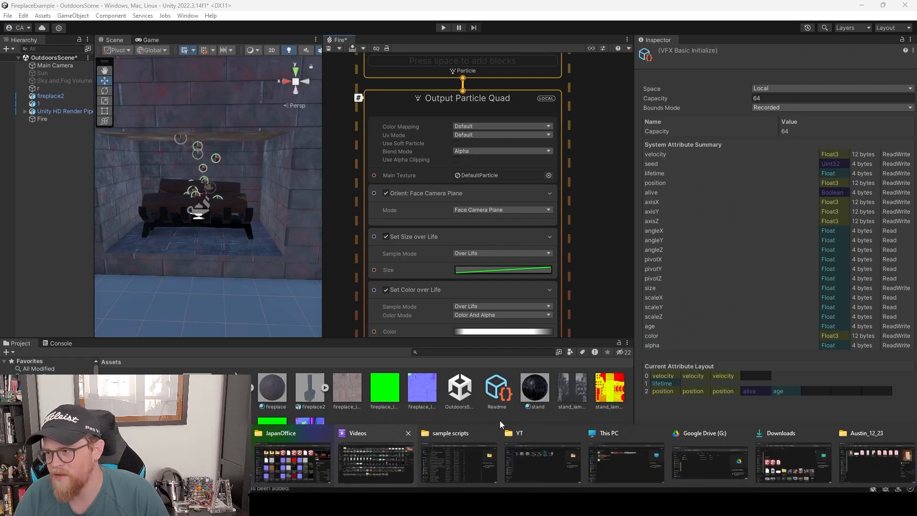
pyautogui.click(858, 453)
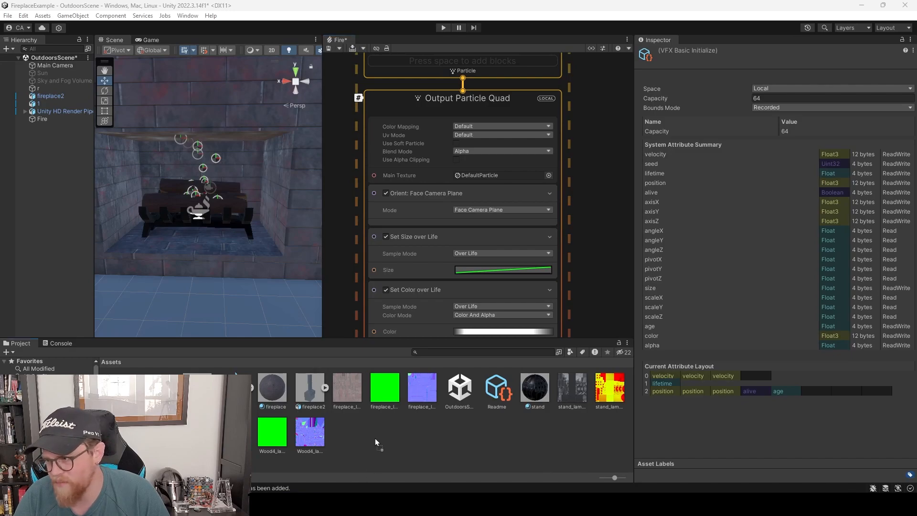
pyautogui.moveTo(374, 437); pyautogui.dragTo(374, 437)
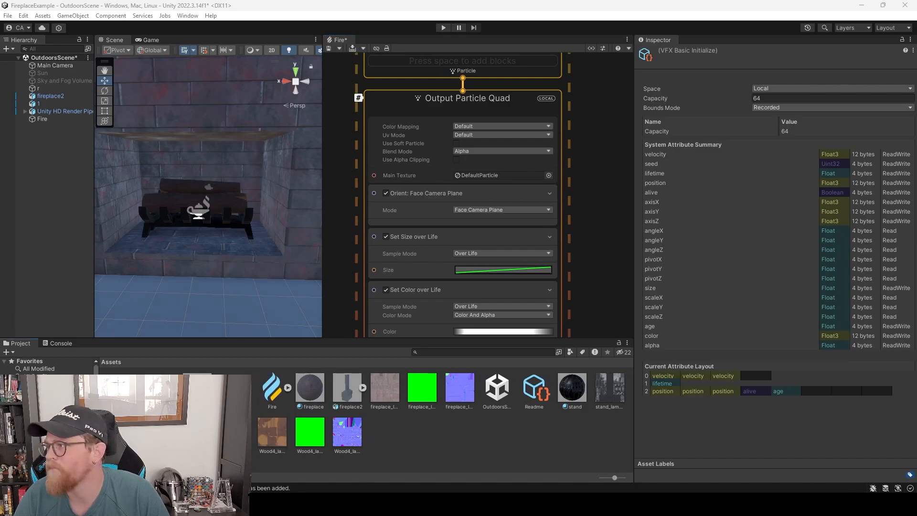
pyautogui.moveTo(575, 239); pyautogui.dragTo(606, 235, button='middle')
pyautogui.click(235, 391)
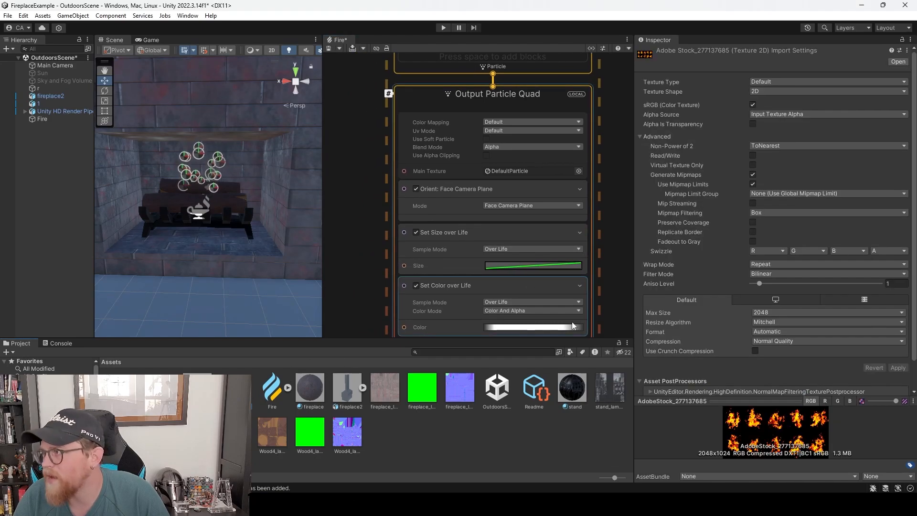
pyautogui.click(772, 93)
pyautogui.click(780, 83)
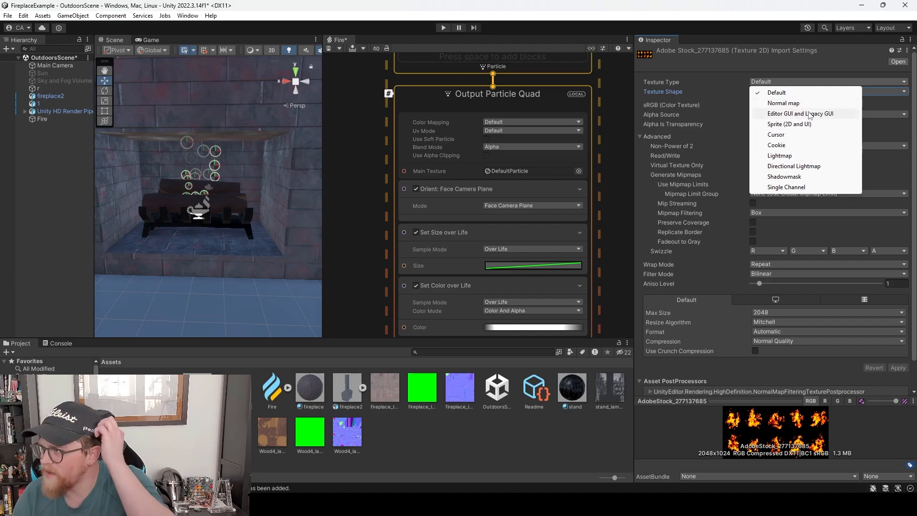
pyautogui.click(722, 65)
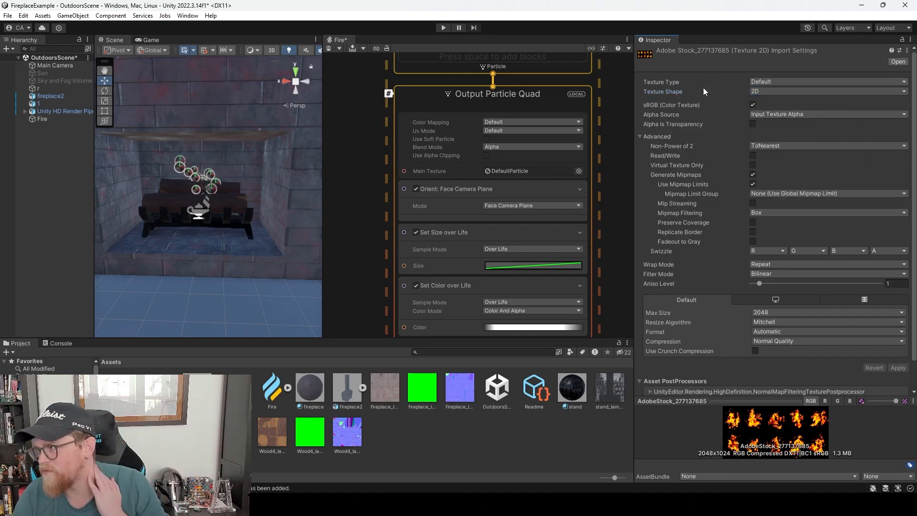
pyautogui.moveTo(385, 254); pyautogui.dragTo(439, 233, button='middle')
pyautogui.rightClick(407, 123)
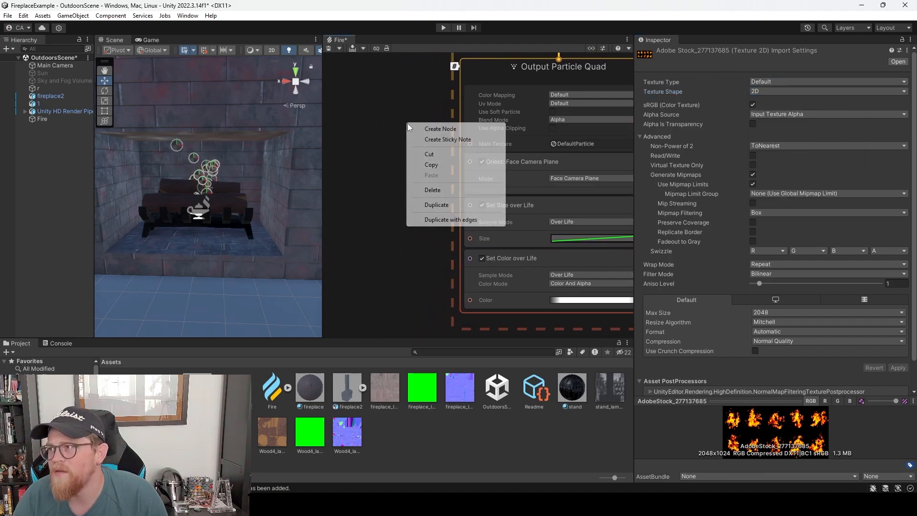
pyautogui.click(392, 182)
pyautogui.moveTo(384, 94); pyautogui.dragTo(435, 201, button='middle')
pyautogui.scroll(-1, 446, 207)
pyautogui.scroll(-4, 453, 229)
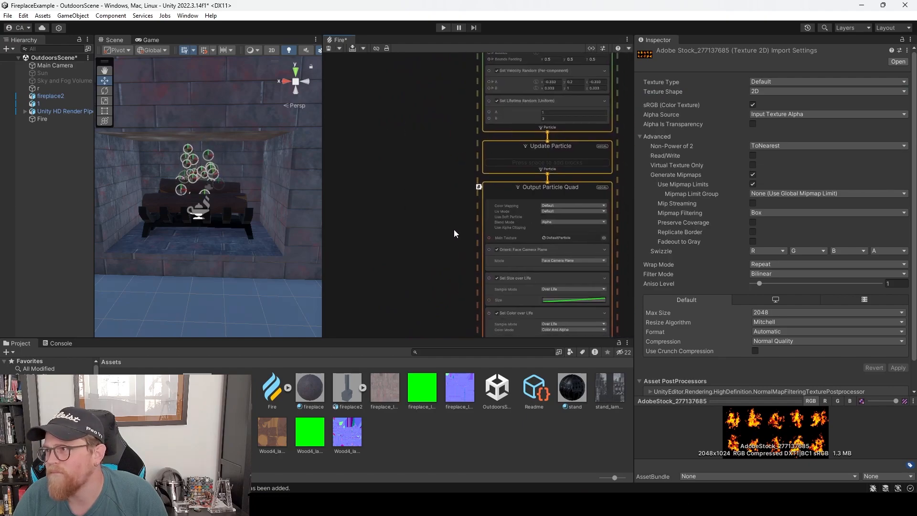
pyautogui.click(341, 49)
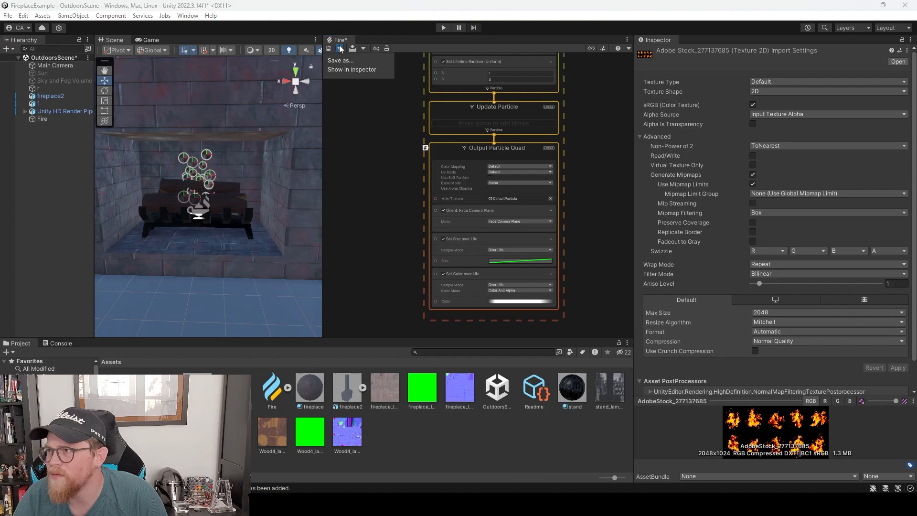
pyautogui.click(424, 42)
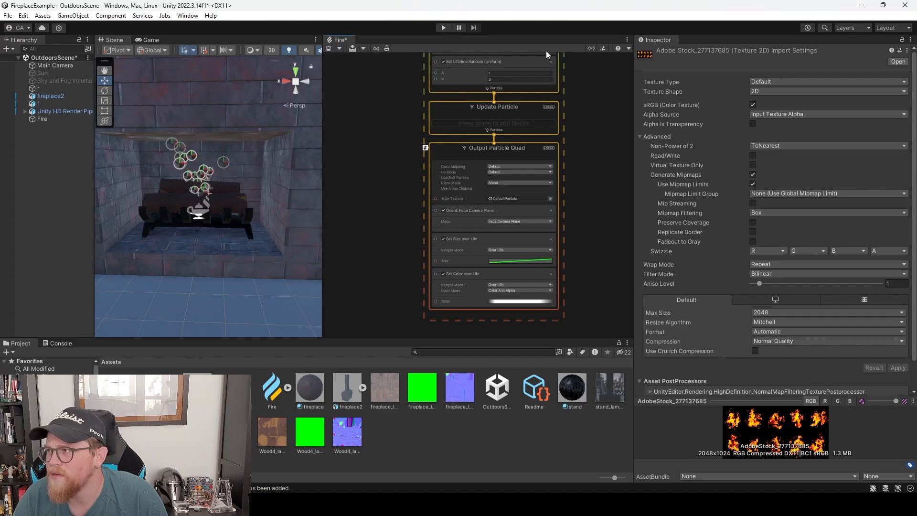
pyautogui.click(604, 48)
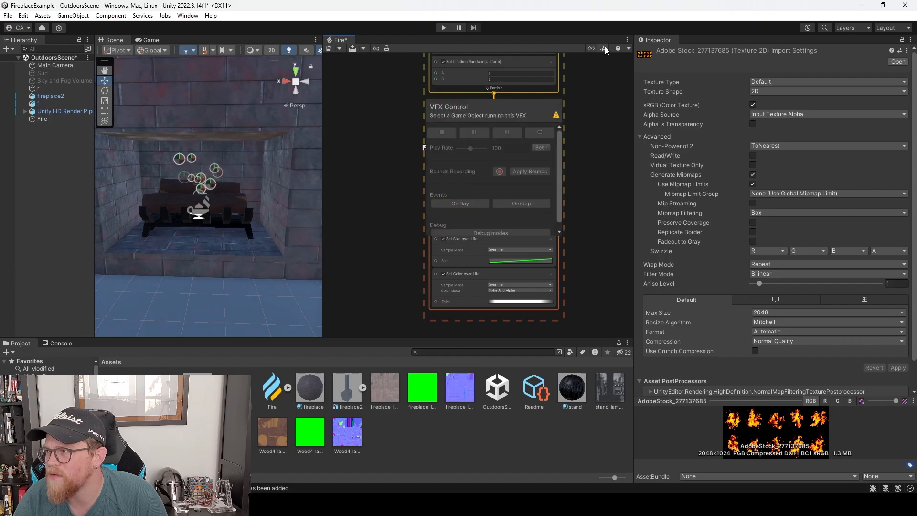
pyautogui.click(604, 47)
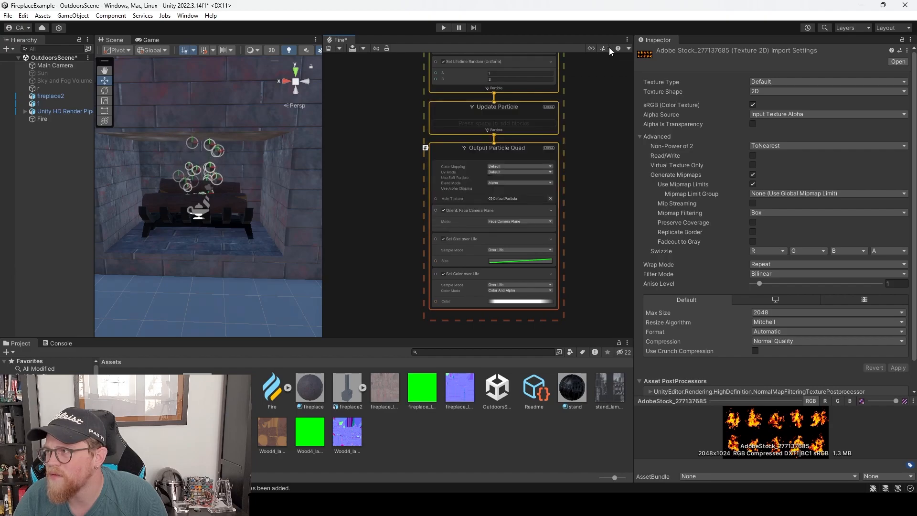
pyautogui.click(628, 48)
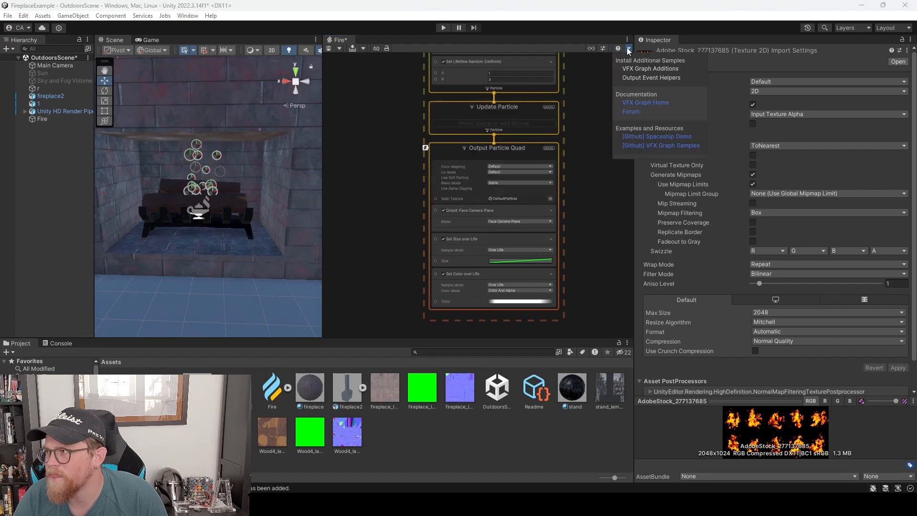
pyautogui.click(566, 39)
# Add a Texture2D node to the Fire graph and place it beside the Output Particle Quad context.
pyautogui.rightClick(405, 180)
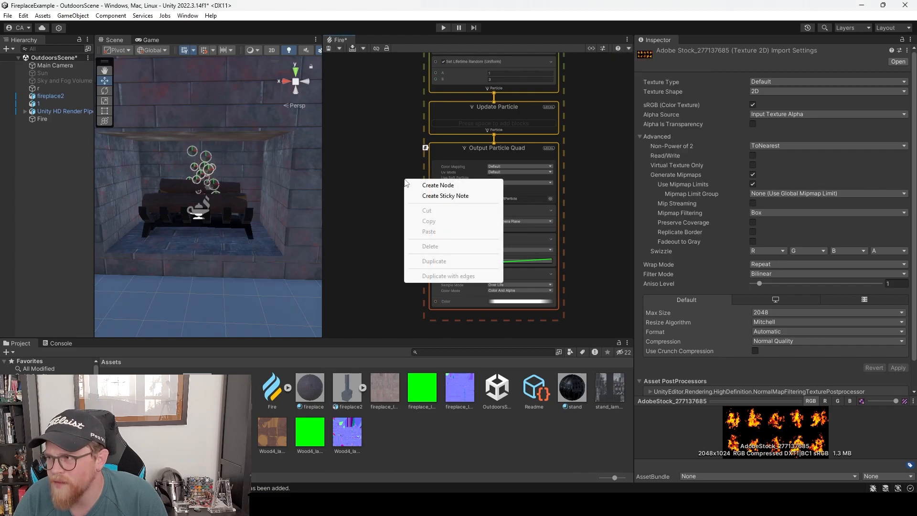
pyautogui.click(426, 185)
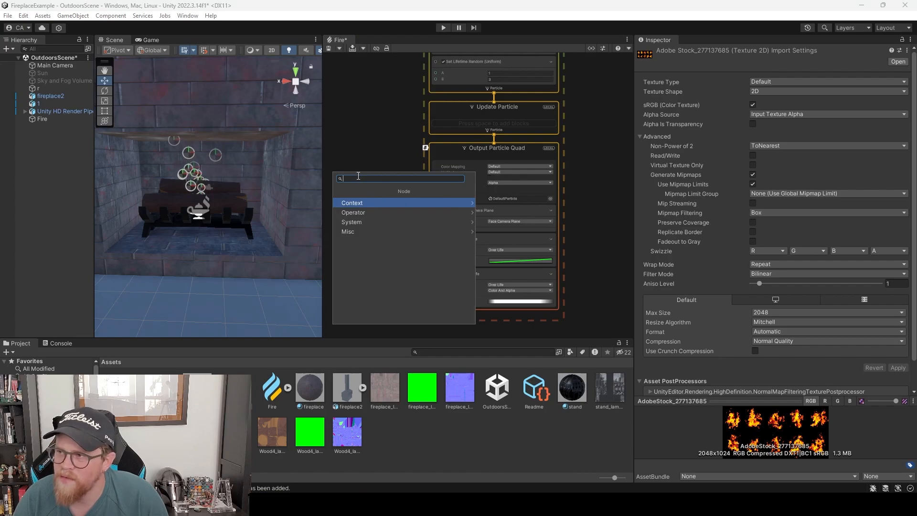
pyautogui.write('ture')
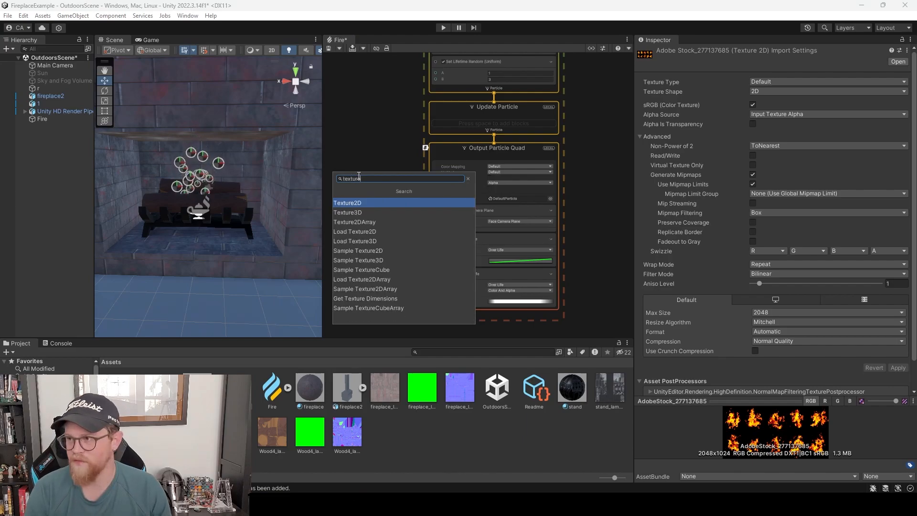
pyautogui.click(366, 203)
pyautogui.moveTo(422, 196); pyautogui.dragTo(366, 165)
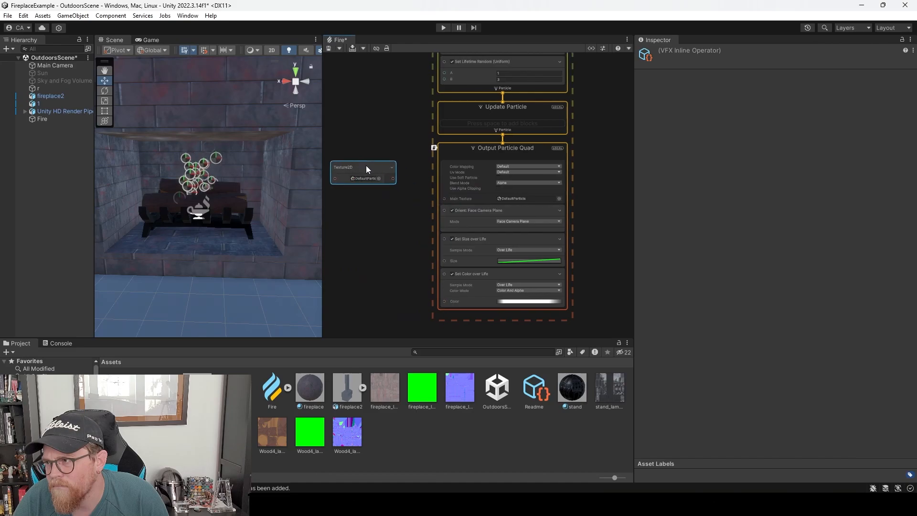
# Assign AdobeStock_277137685 to the Texture2D node and connect the node to the Main Texture input of Output Particle Quad.
pyautogui.click(379, 178)
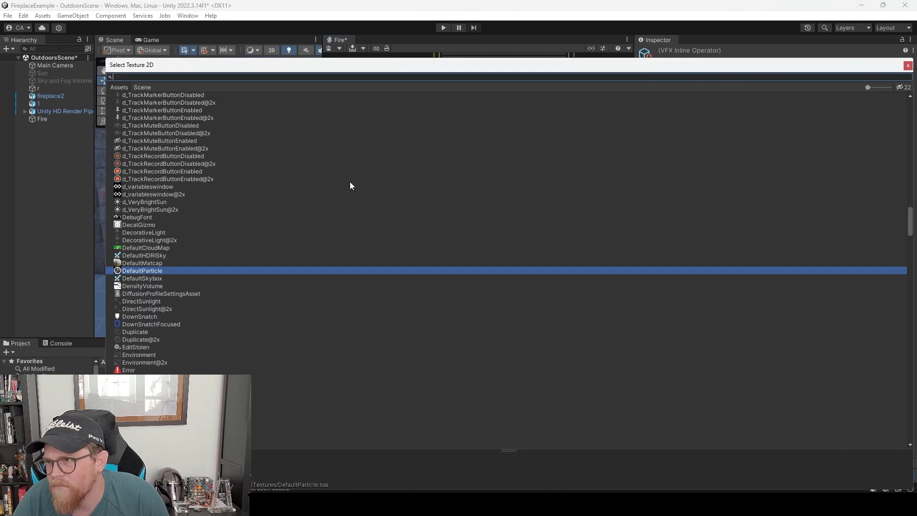
pyautogui.moveTo(733, 70); pyautogui.dragTo(680, 47)
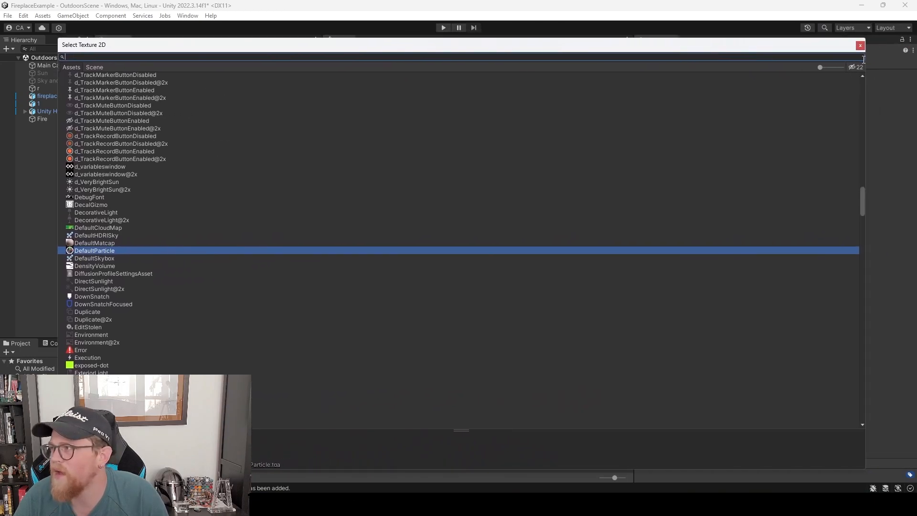
pyautogui.write('adobe')
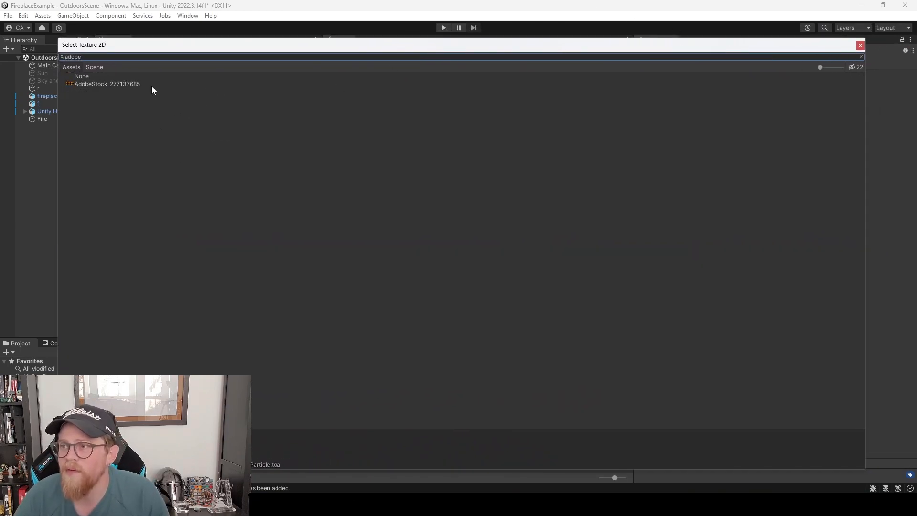
pyautogui.click(152, 85)
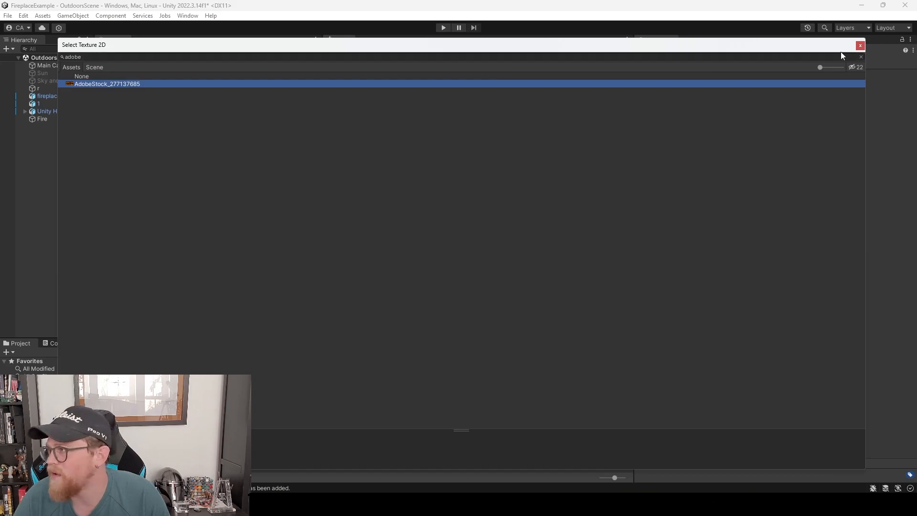
pyautogui.click(859, 46)
pyautogui.moveTo(393, 178); pyautogui.dragTo(444, 197)
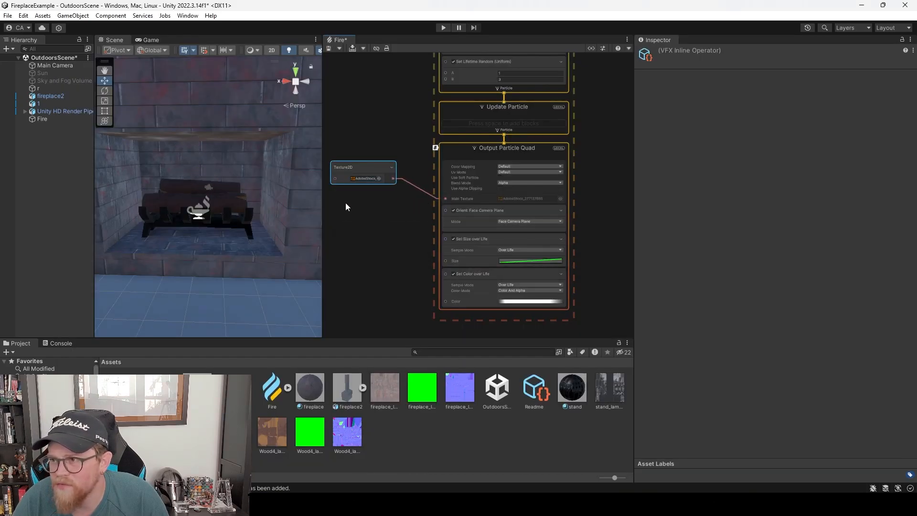
pyautogui.moveTo(371, 169); pyautogui.dragTo(402, 190)
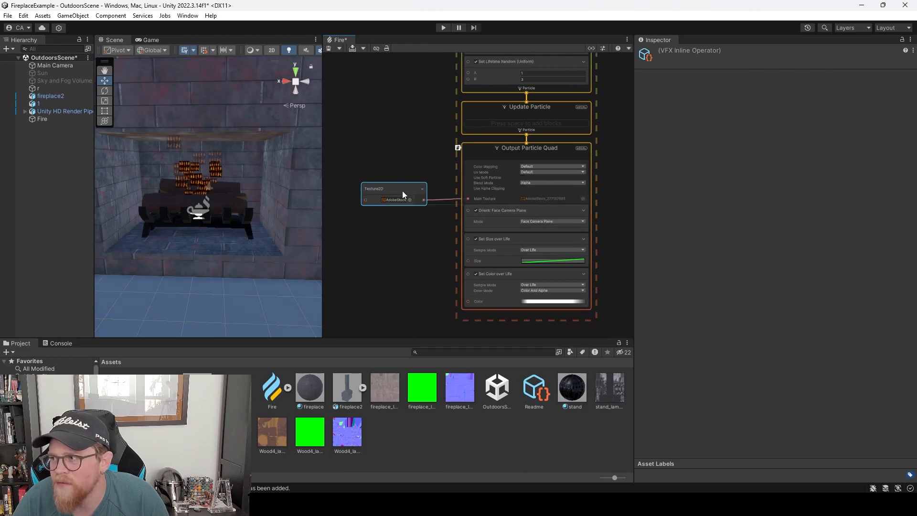
# Inspect the textured particles above the logs up close and enable Use Alpha Clipping on Output Particle Quad.
pyautogui.scroll(6, 222, 183)
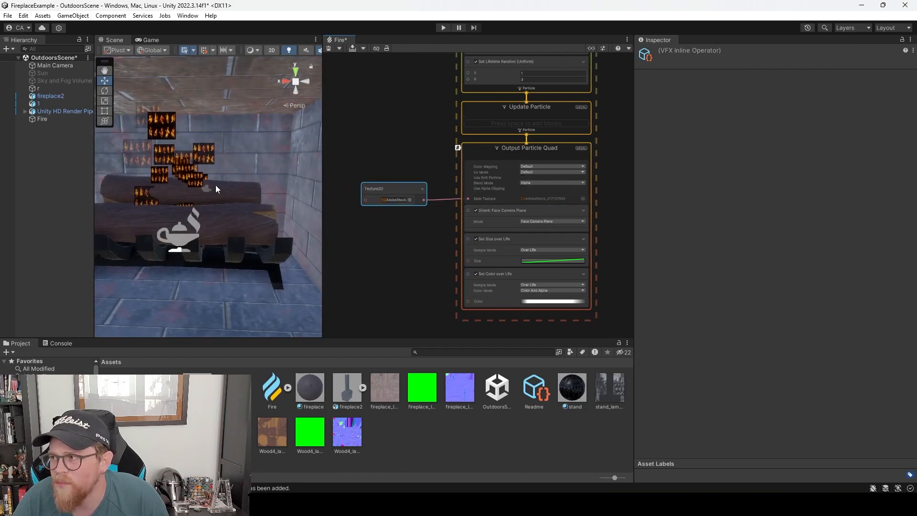
pyautogui.moveTo(219, 191); pyautogui.dragTo(242, 204, button='middle')
pyautogui.scroll(3, 242, 205)
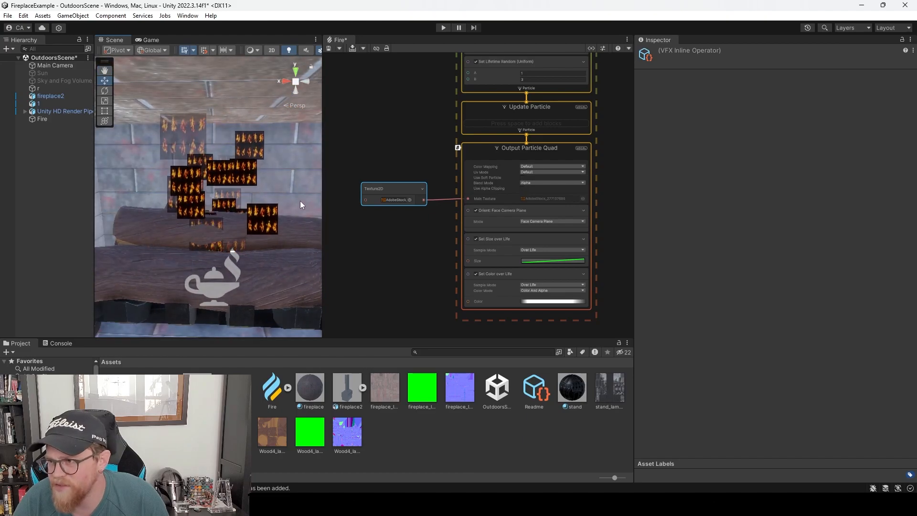
pyautogui.scroll(2, 291, 218)
pyautogui.scroll(4, 523, 193)
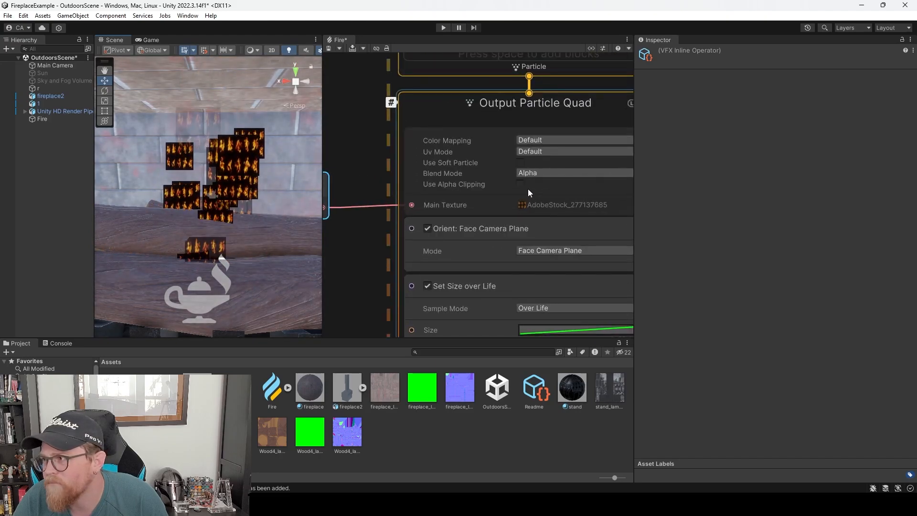
pyautogui.click(519, 185)
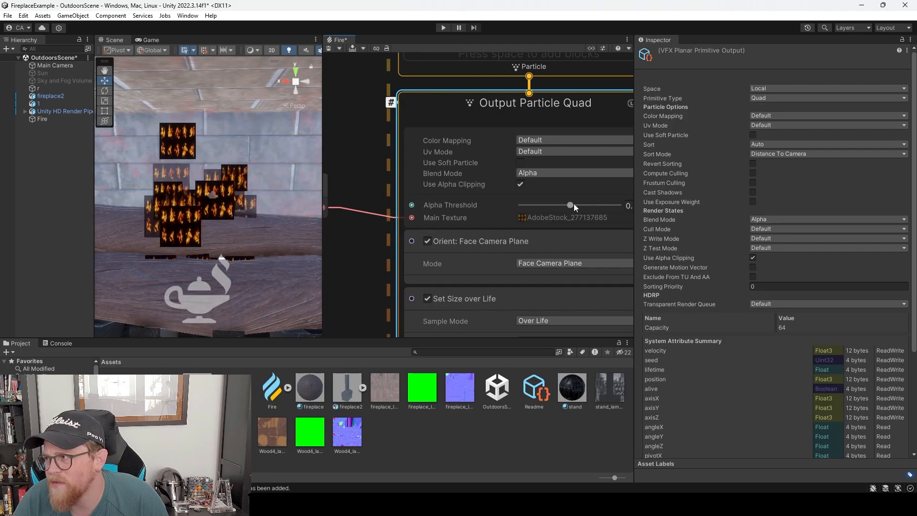
pyautogui.moveTo(385, 173); pyautogui.dragTo(336, 198, button='middle')
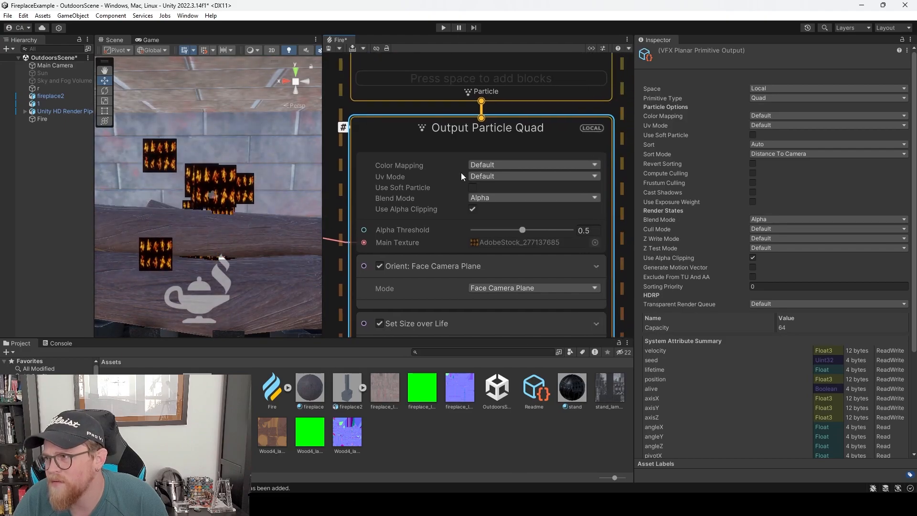
# Set the Uv Mode of Output Particle Quad to Flipbook Blend.
pyautogui.click(503, 198)
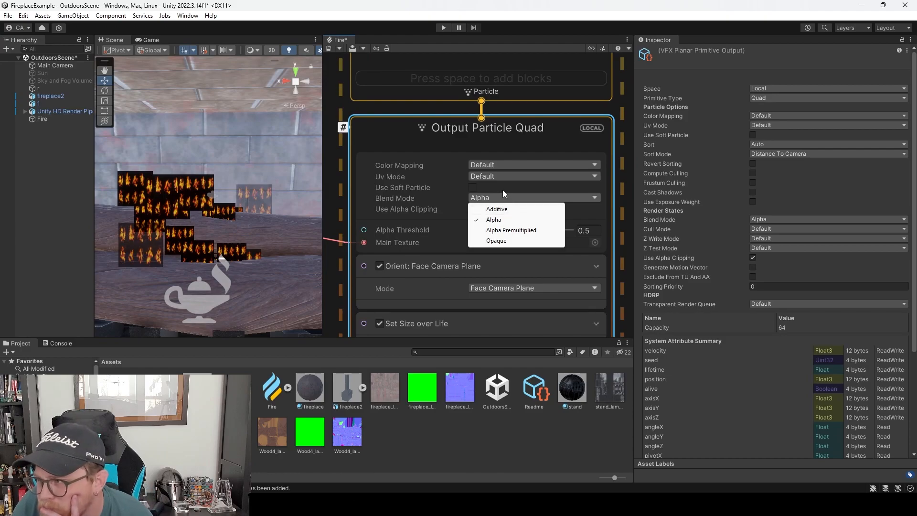
pyautogui.click(515, 176)
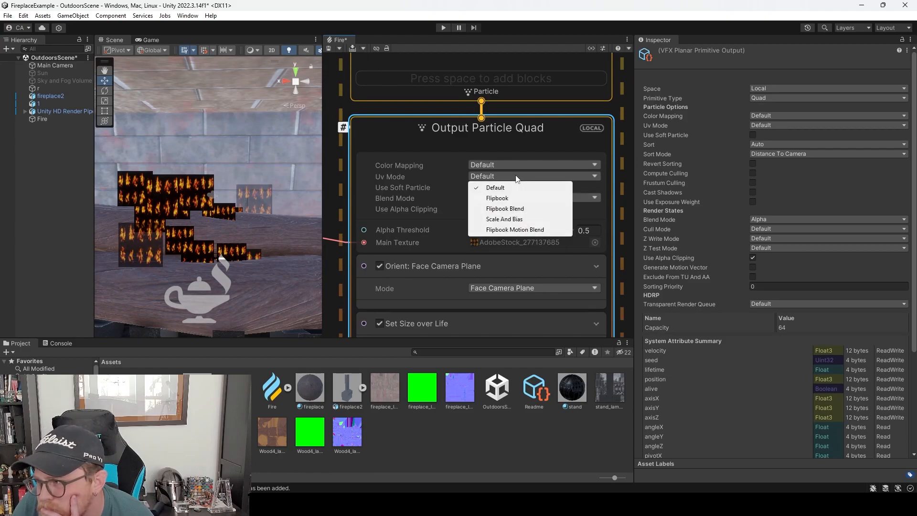
pyautogui.click(500, 201)
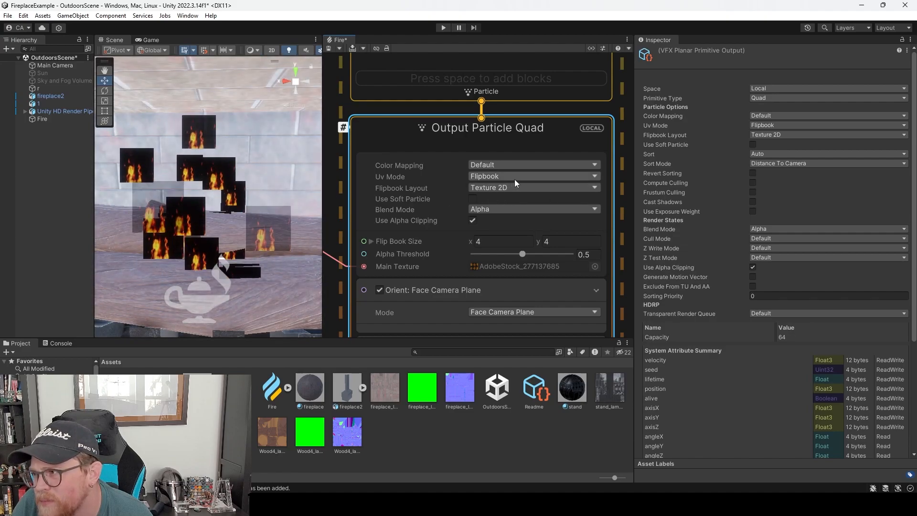
pyautogui.click(514, 179)
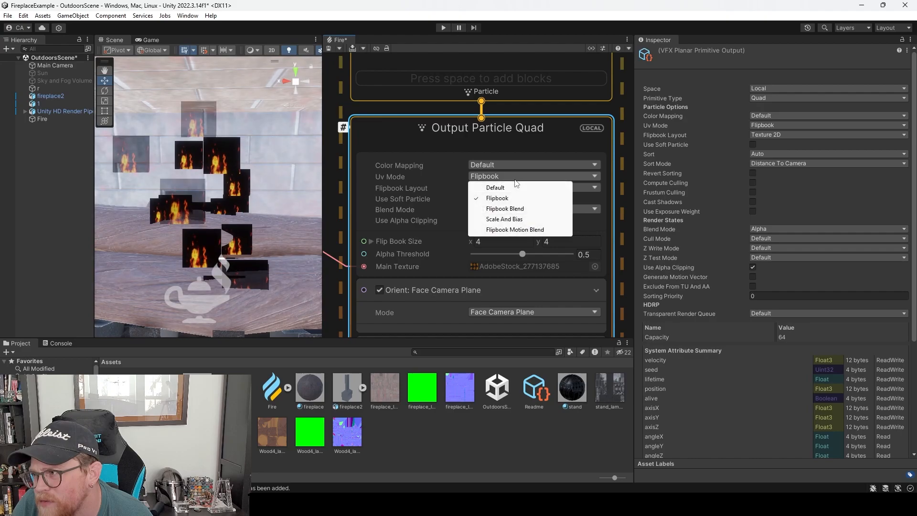
pyautogui.click(516, 209)
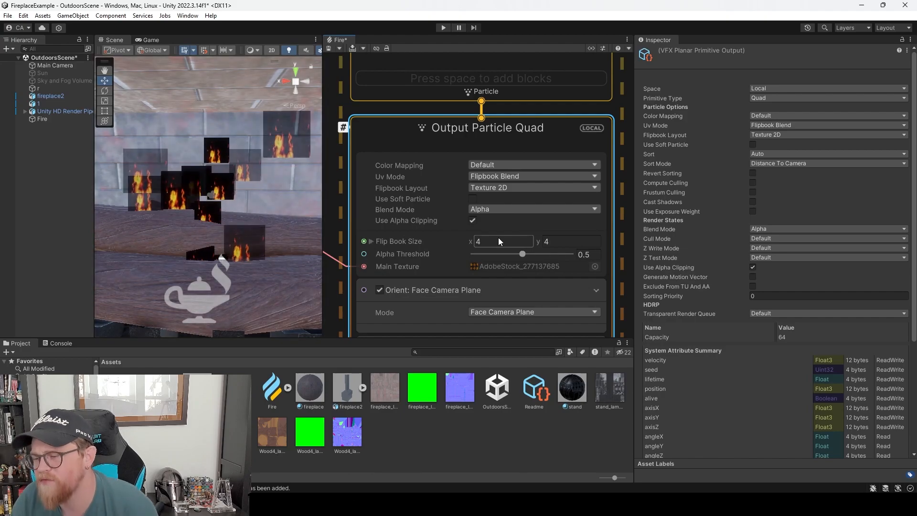
# Set the Flip Book Size of Output Particle Quad to x 5 and y 2 to match the sprite sheet.
pyautogui.click(493, 240)
pyautogui.write('2')
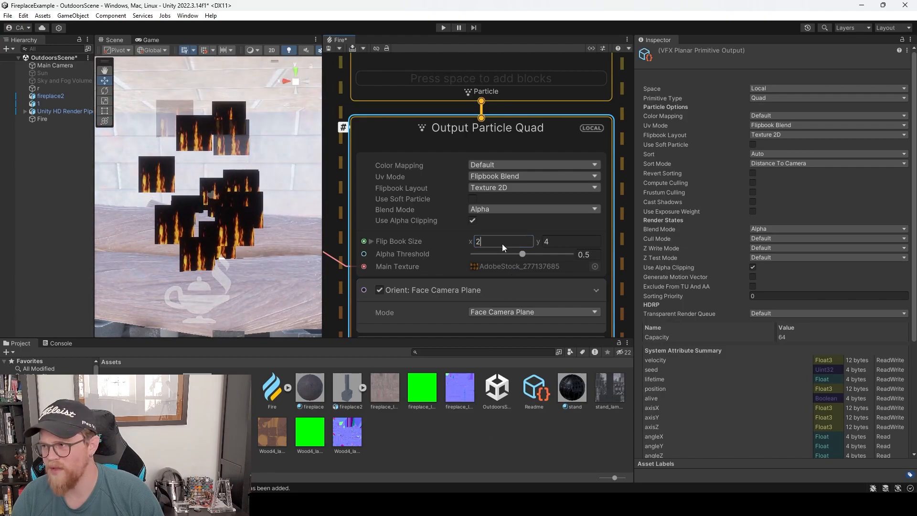
pyautogui.click(554, 244)
pyautogui.click(490, 243)
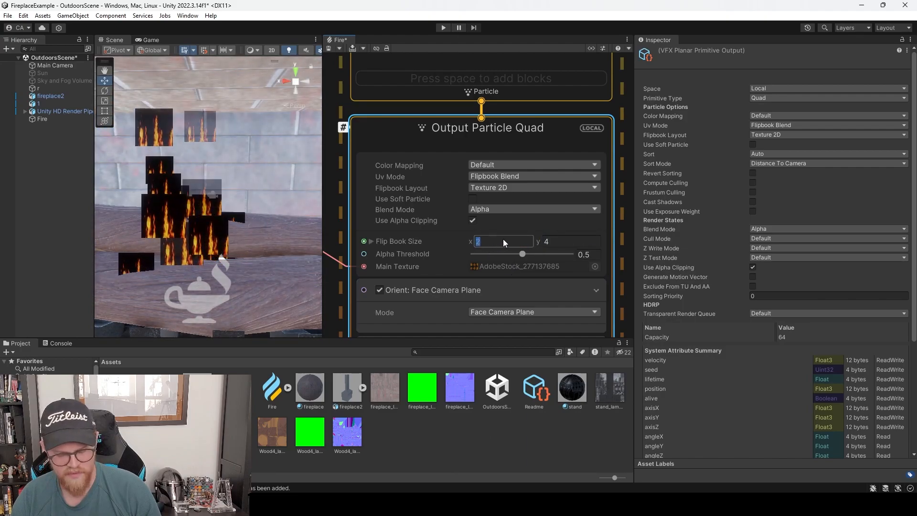
pyautogui.write('4')
pyautogui.click(562, 240)
pyautogui.write('2')
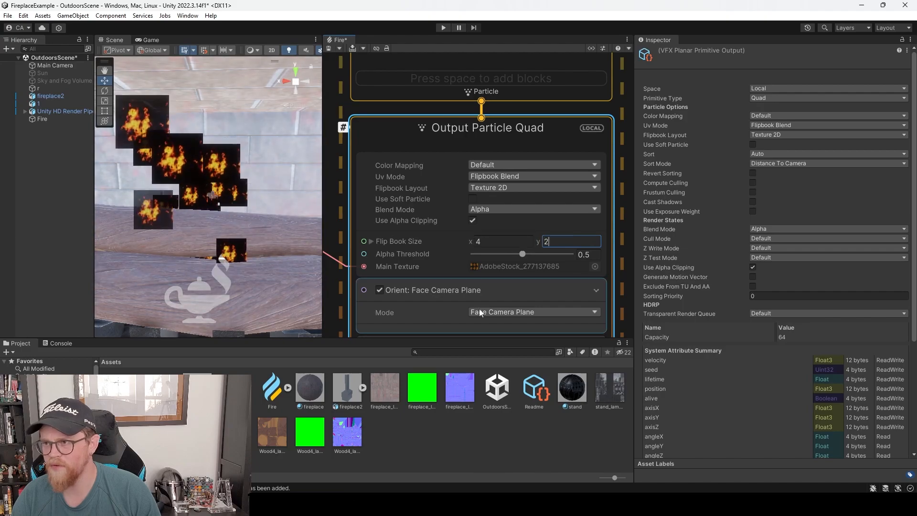
pyautogui.click(505, 417)
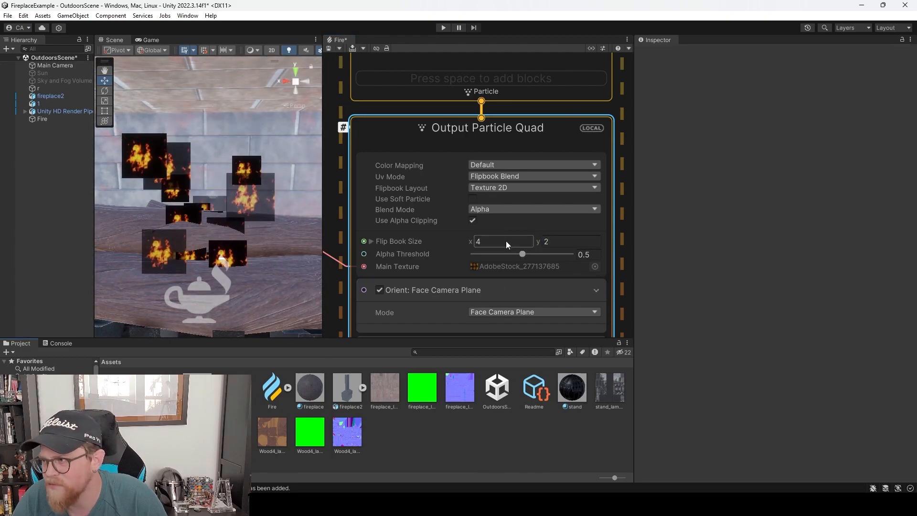
pyautogui.click(508, 242)
pyautogui.write('5')
pyautogui.click(502, 436)
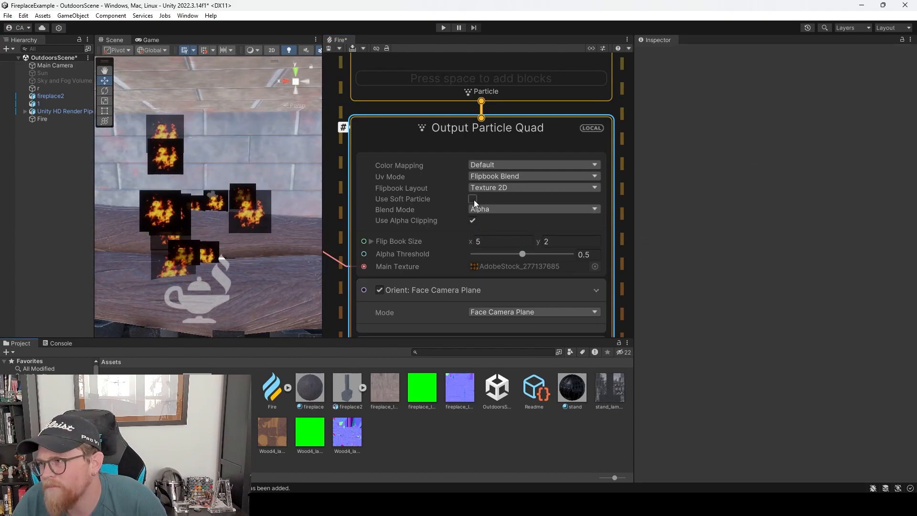
# Review the Color Mapping, Uv Mode and Flipbook Layout options of Output Particle Quad and try Use Soft Particle.
pyautogui.click(506, 164)
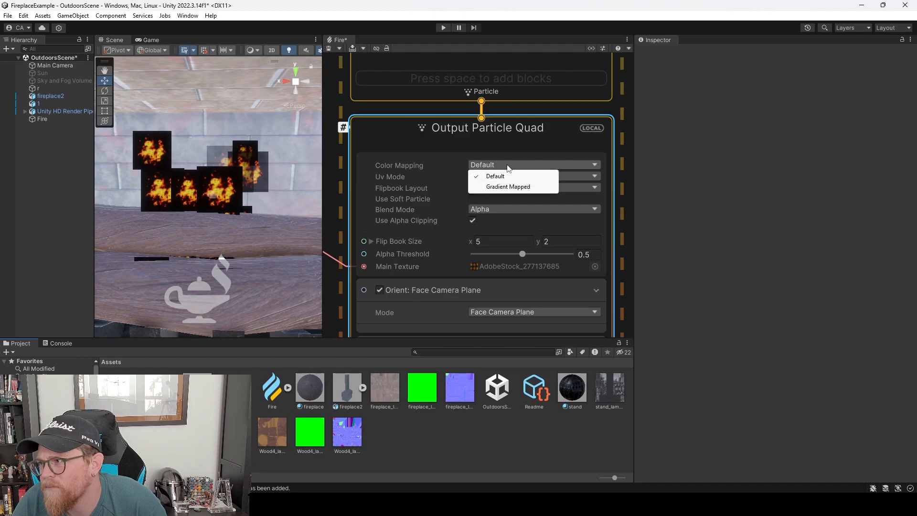
pyautogui.click(576, 176)
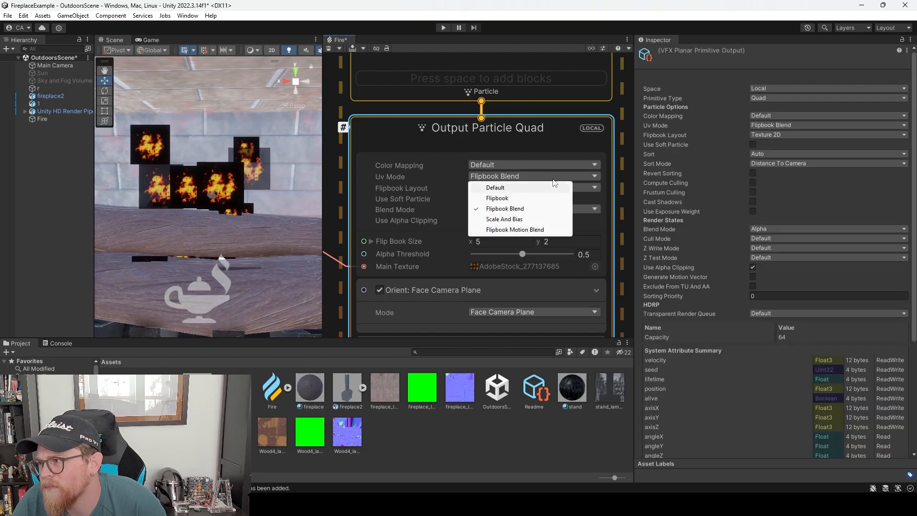
pyautogui.click(603, 150)
pyautogui.click(537, 188)
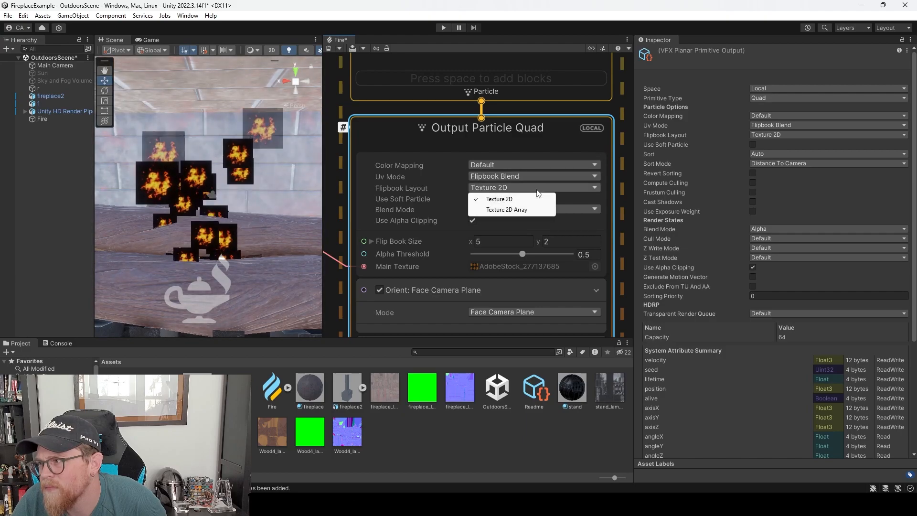
pyautogui.click(538, 199)
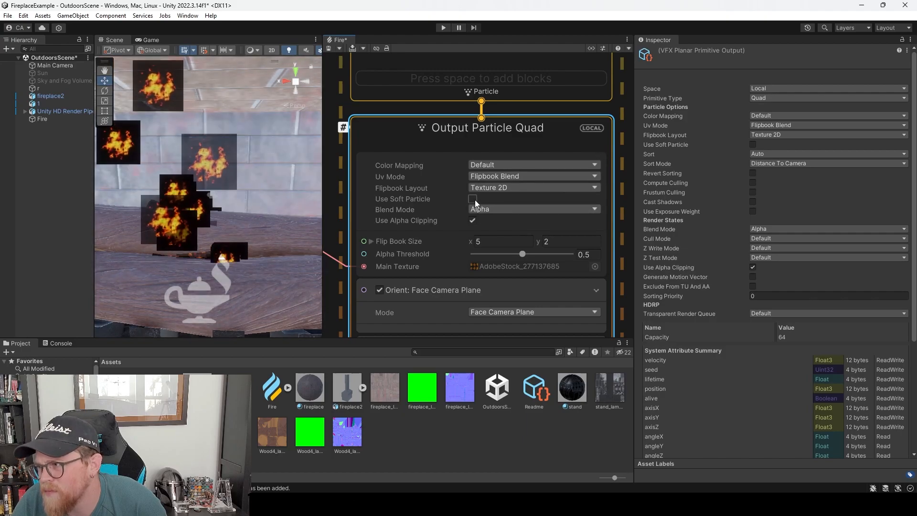
pyautogui.click(474, 199)
pyautogui.click(472, 200)
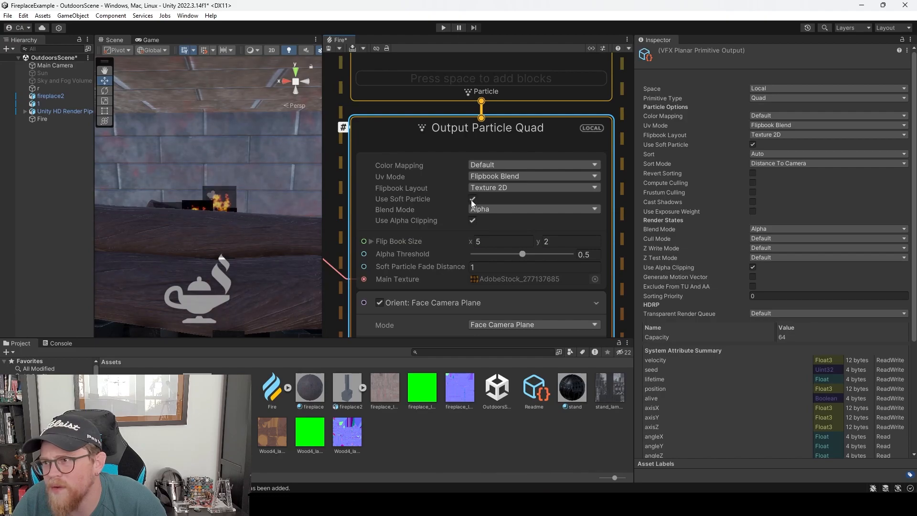
# Compare the Additive, Opaque, Alpha Premultiplied and Alpha blend modes on Output Particle Quad, then set Blend Mode to Additive.
pyautogui.click(524, 209)
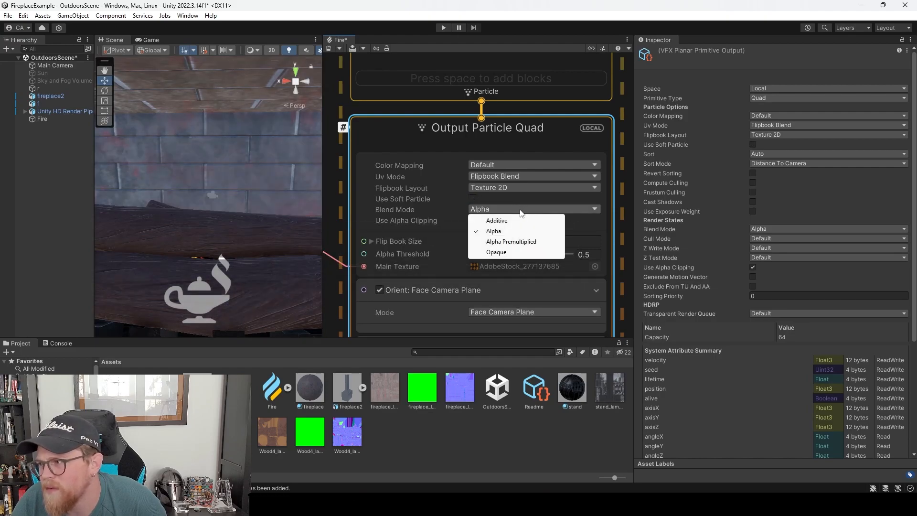
pyautogui.click(515, 220)
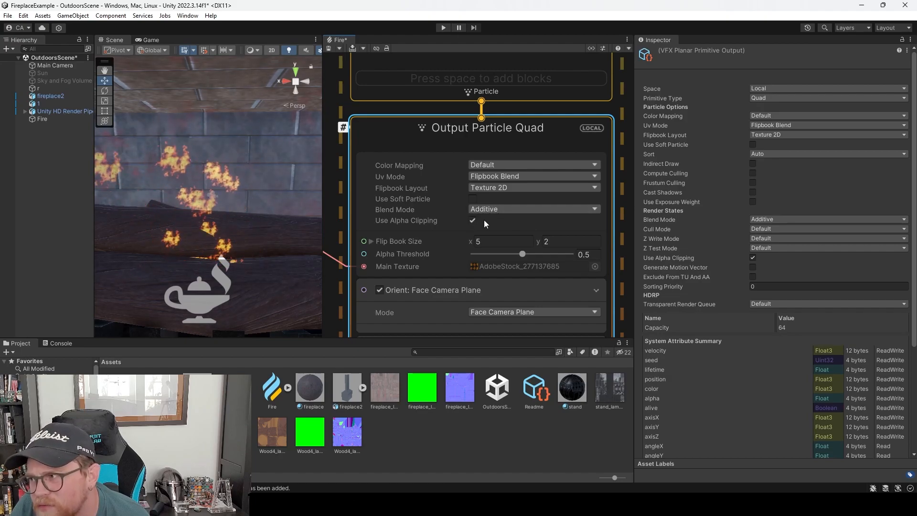
pyautogui.click(491, 210)
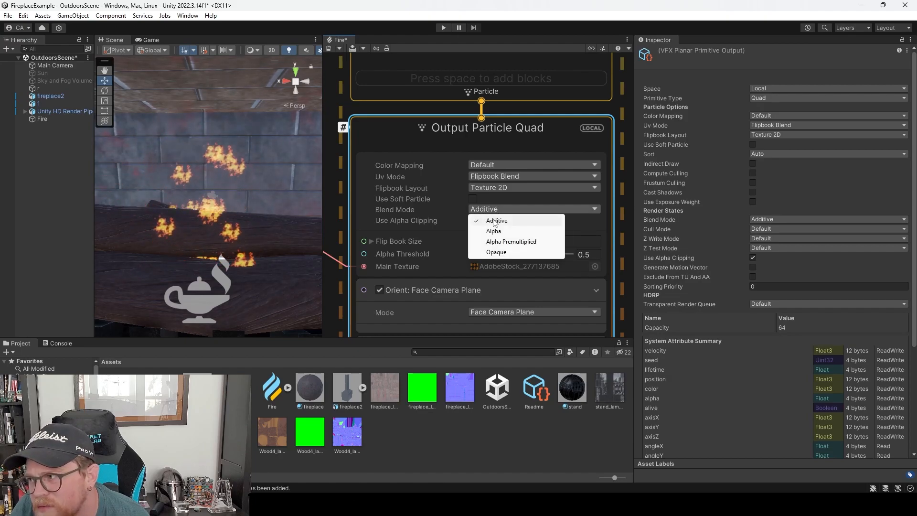
pyautogui.click(496, 251)
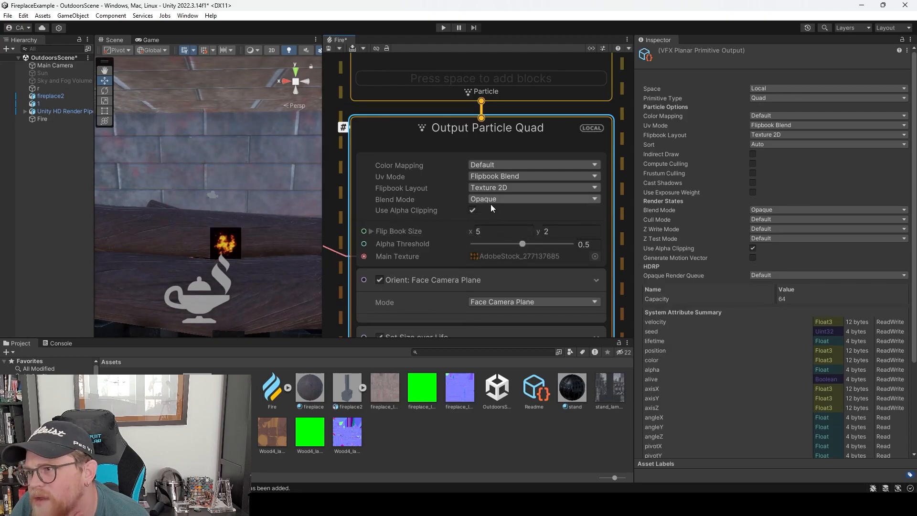
pyautogui.click(489, 201)
pyautogui.click(510, 234)
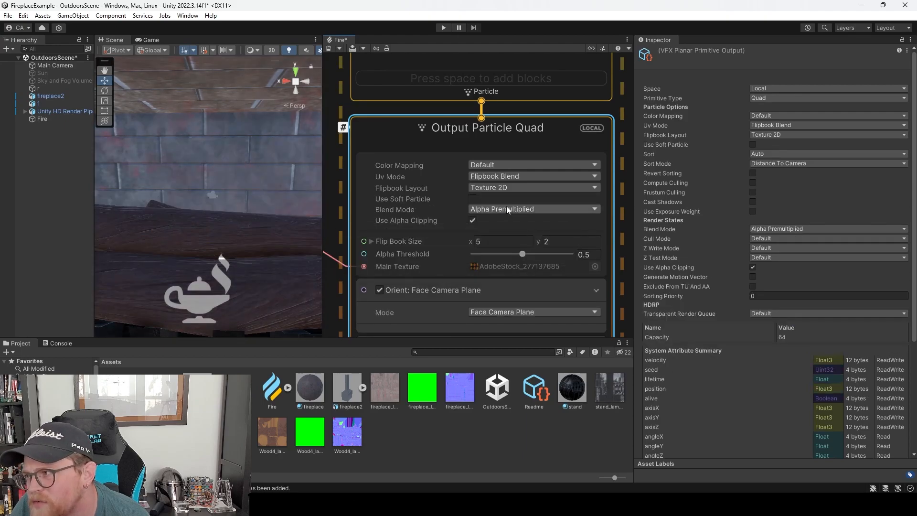
pyautogui.click(508, 209)
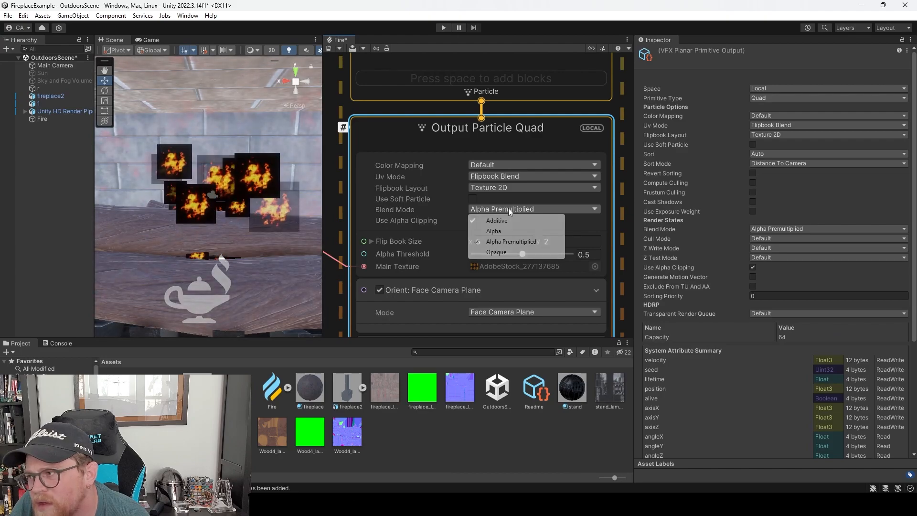
pyautogui.click(499, 231)
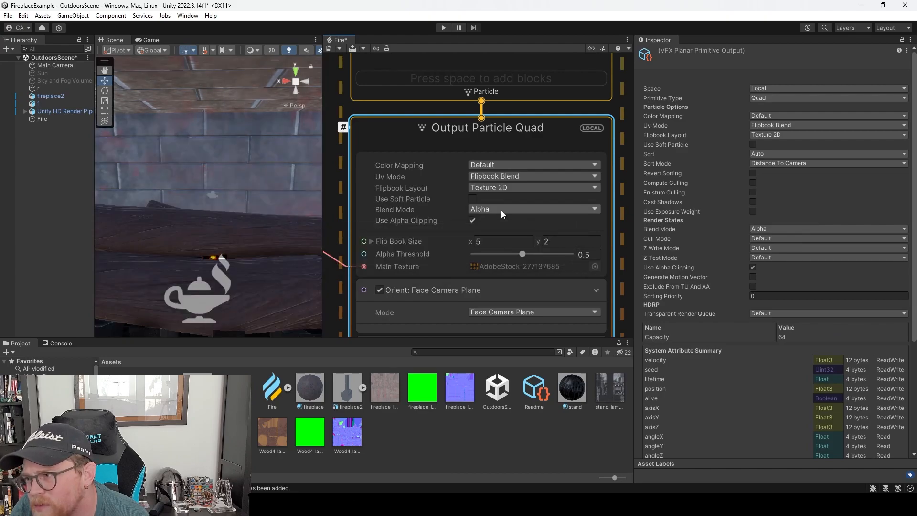
pyautogui.click(501, 210)
pyautogui.click(481, 220)
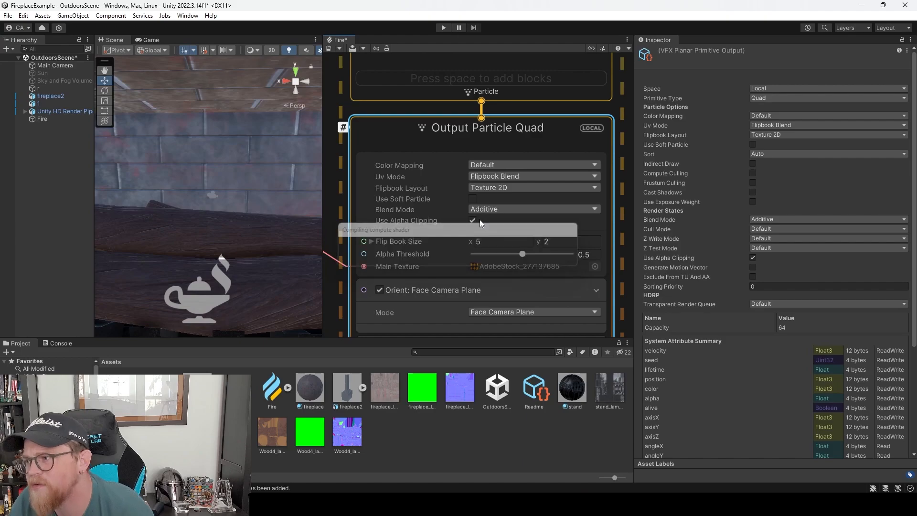
# Examine the flame particles in the fireplace from a distance, from different angles and up close.
pyautogui.scroll(-4, 212, 249)
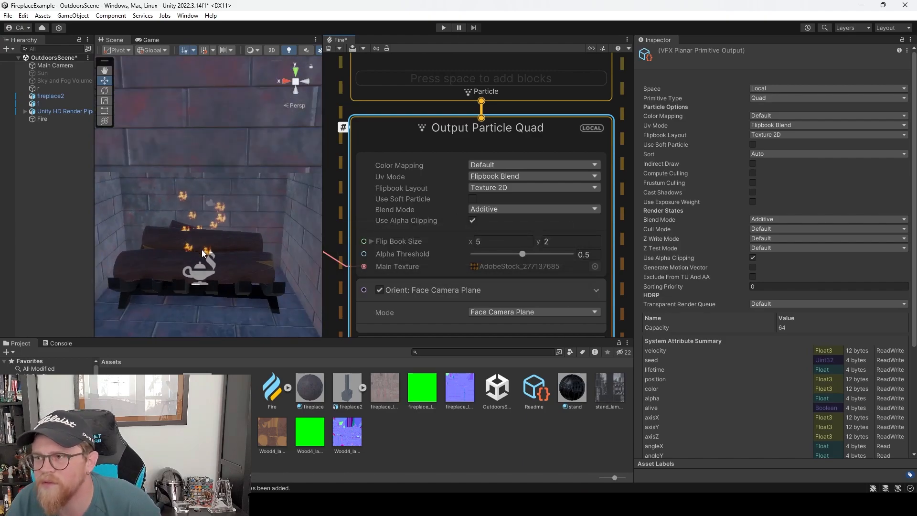
pyautogui.scroll(-5, 201, 249)
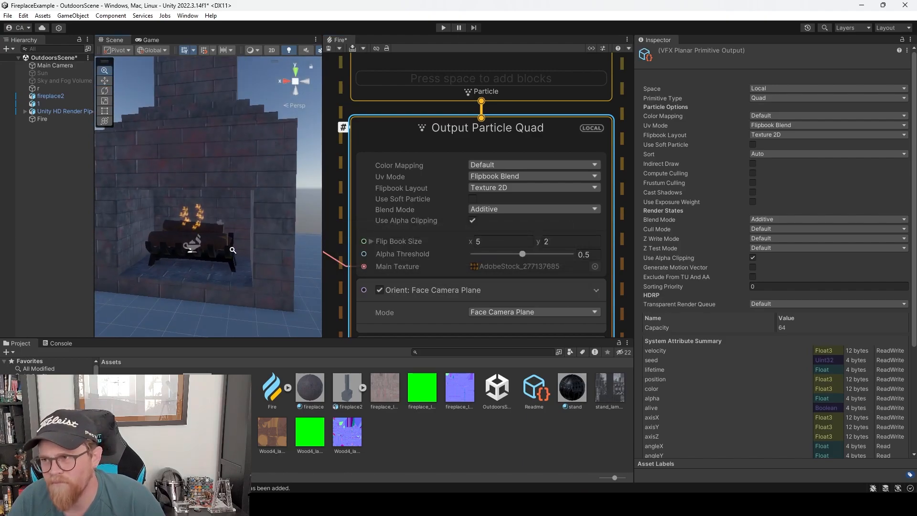
pyautogui.keyDown('alt'); pyautogui.moveTo(236, 253); pyautogui.dragTo(186, 238, button='right'); pyautogui.keyUp('alt')
pyautogui.click(278, 217)
pyautogui.keyDown('alt'); pyautogui.moveTo(255, 223); pyautogui.dragTo(378, 317, button='right'); pyautogui.keyUp('alt')
pyautogui.moveTo(310, 255); pyautogui.dragTo(332, 234, button='middle')
pyautogui.keyDown('alt'); pyautogui.moveTo(244, 245); pyautogui.dragTo(262, 288); pyautogui.keyUp('alt')
pyautogui.moveTo(262, 288); pyautogui.dragTo(249, 271, button='middle')
pyautogui.keyDown('alt'); pyautogui.moveTo(249, 271); pyautogui.dragTo(212, 235, button='right'); pyautogui.keyUp('alt')
pyautogui.keyDown('alt'); pyautogui.moveTo(211, 236); pyautogui.dragTo(120, 233); pyautogui.keyUp('alt')
# Select the Fire object and examine the outlines of its particle quads above the logs.
pyautogui.click(56, 119)
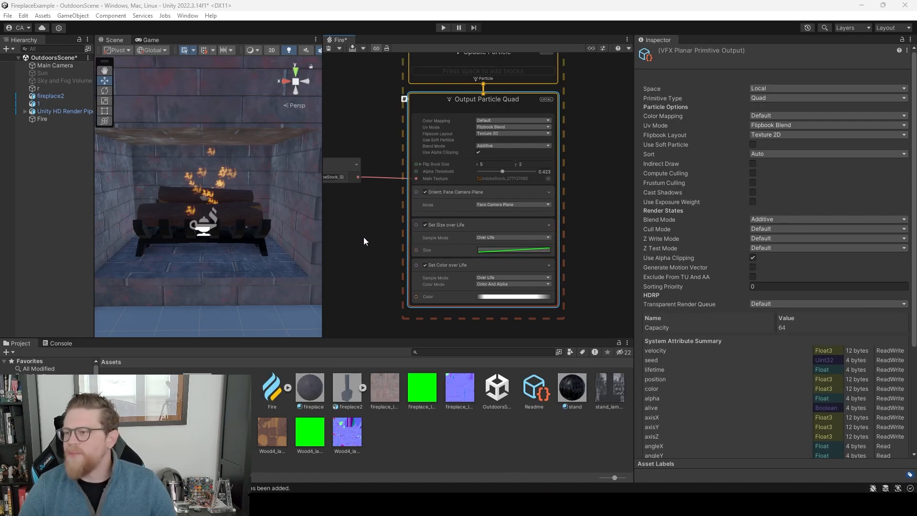
pyautogui.click(210, 229)
pyautogui.scroll(5, 301, 317)
pyautogui.keyDown('alt'); pyautogui.moveTo(302, 317); pyautogui.dragTo(310, 323, button='right'); pyautogui.keyUp('alt')
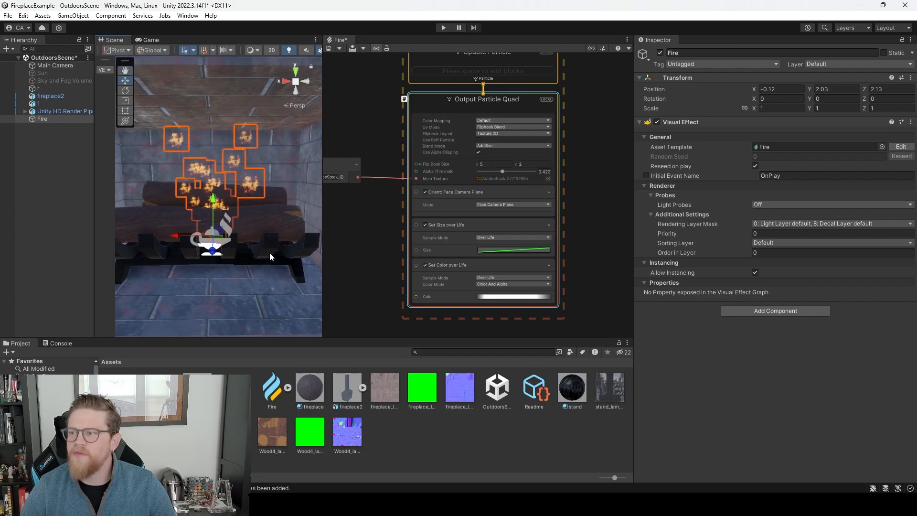
pyautogui.keyDown('alt'); pyautogui.moveTo(270, 256); pyautogui.dragTo(260, 254); pyautogui.keyUp('alt')
# Add a Flipbook Player block to the Update Particle context of the Fire graph.
pyautogui.moveTo(377, 229); pyautogui.dragTo(419, 224, button='middle')
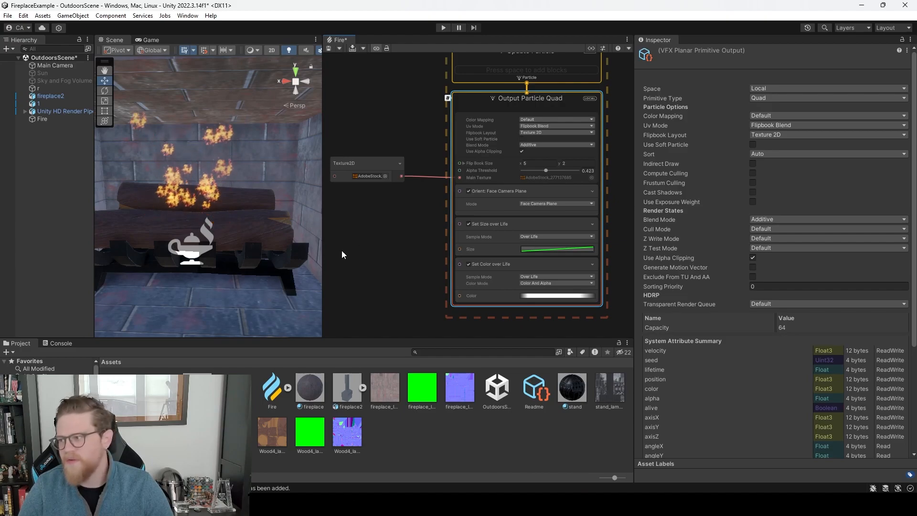
pyautogui.moveTo(391, 230); pyautogui.dragTo(376, 320, button='middle')
pyautogui.moveTo(417, 190); pyautogui.dragTo(386, 259, button='middle')
pyautogui.click(439, 233)
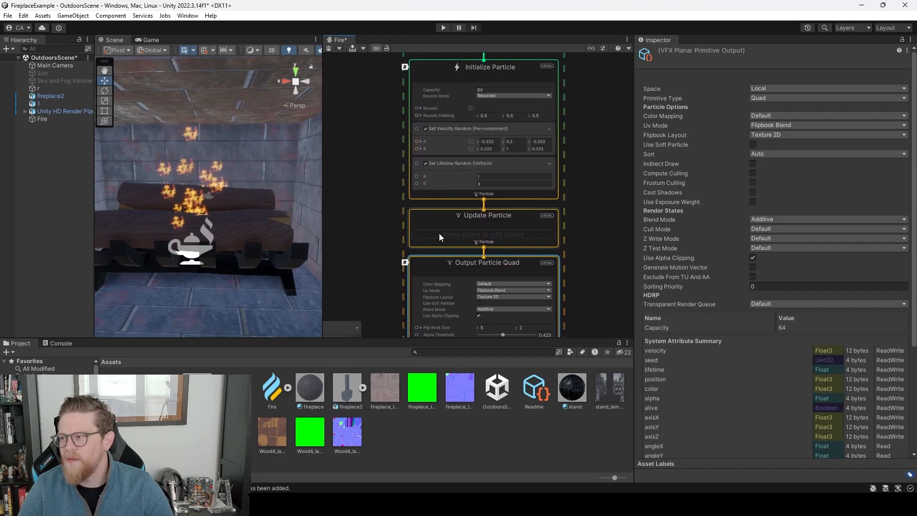
pyautogui.press('space')
pyautogui.write('flip')
pyautogui.click(437, 256)
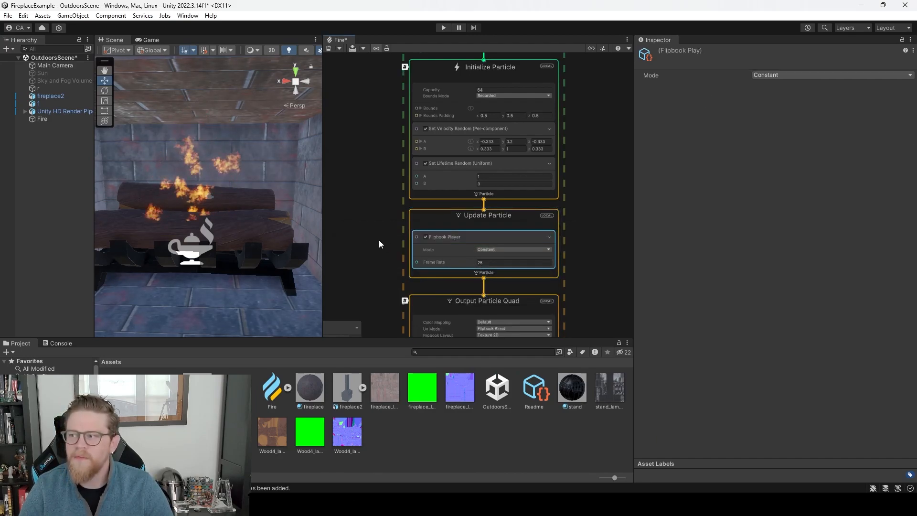
# Set the Flipbook Player's Frame Rate to 10 and check the flame animation in the fireplace.
pyautogui.moveTo(435, 262); pyautogui.dragTo(361, 262)
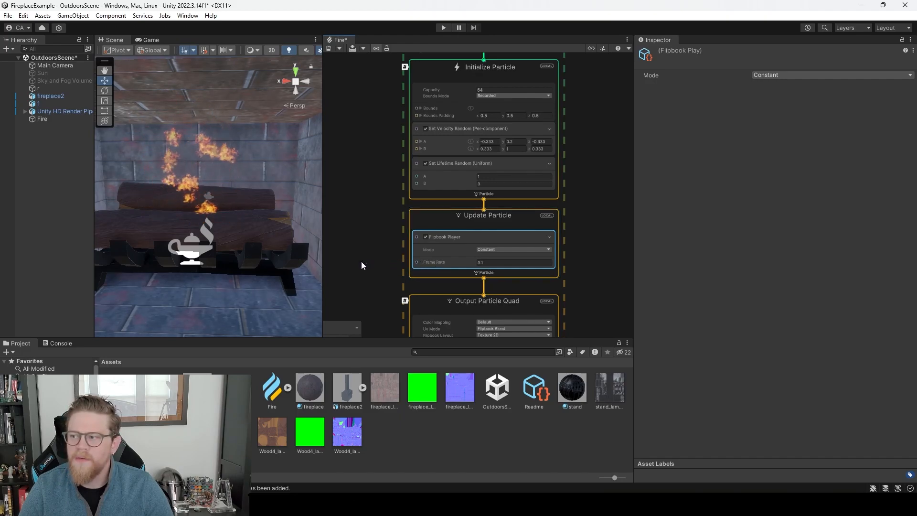
pyautogui.moveTo(438, 262); pyautogui.dragTo(474, 264)
pyautogui.click(483, 262)
pyautogui.write('8')
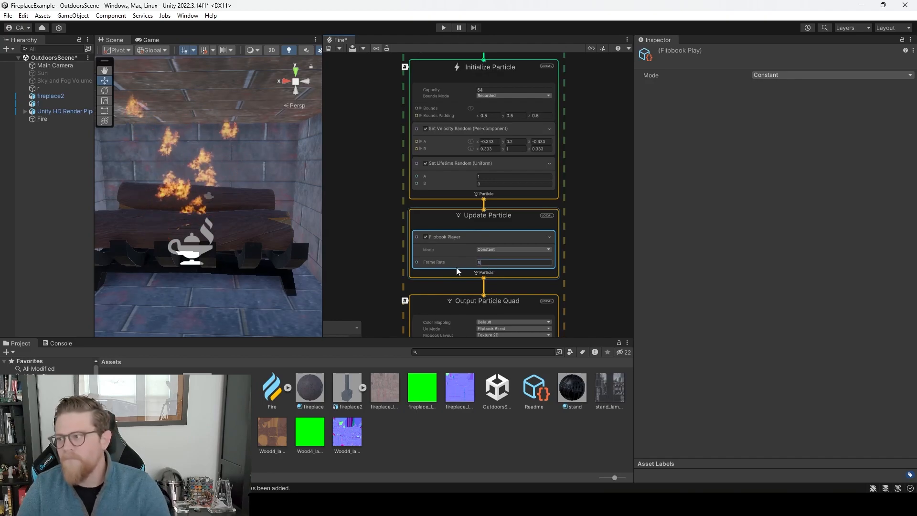
pyautogui.press('BackSpace')
pyautogui.write('10')
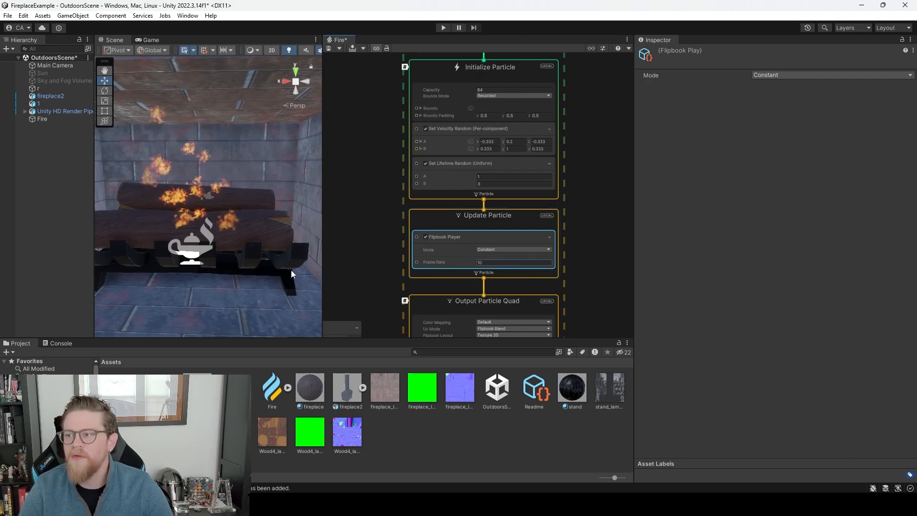
pyautogui.scroll(-4, 224, 224)
pyautogui.scroll(3, 219, 222)
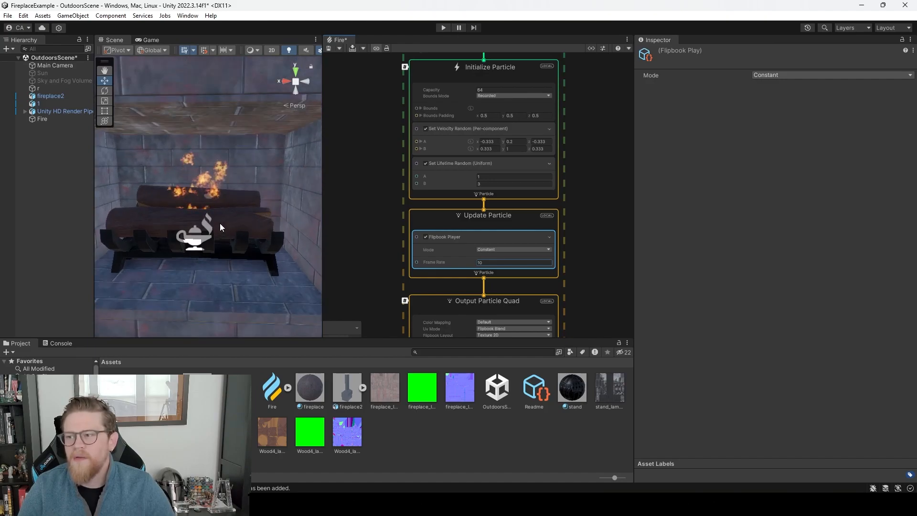
pyautogui.scroll(-2, 251, 225)
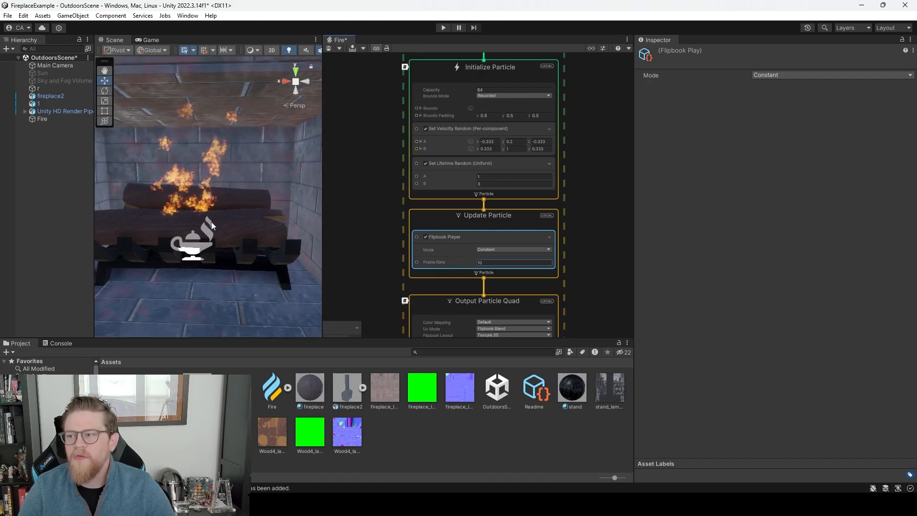
# Set the Initialize Particle Capacity to 1 in the Fire graph and select the Fire object to check its single particle.
pyautogui.moveTo(256, 217)
pyautogui.mouseDown(button='middle')
pyautogui.moveTo(250, 209)
pyautogui.moveTo(256, 212)
pyautogui.mouseUp(button='middle')
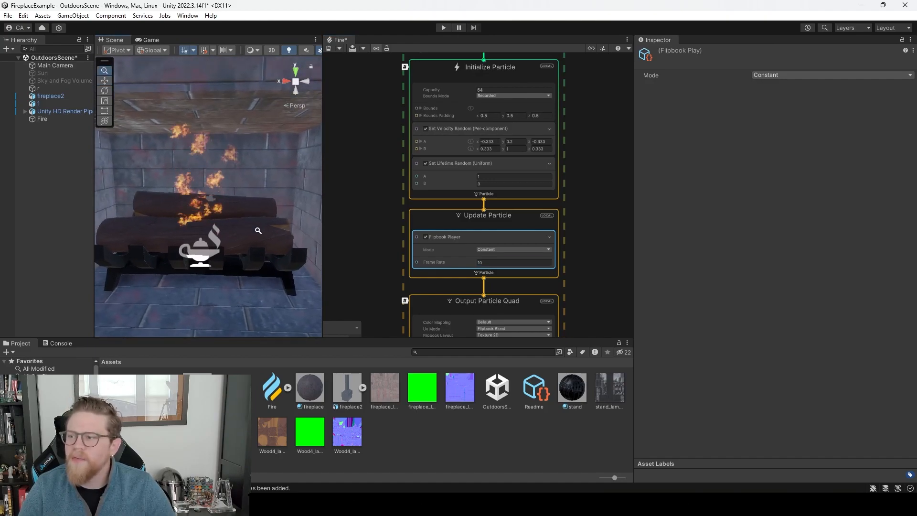
pyautogui.scroll(2, 271, 254)
pyautogui.scroll(3, 390, 216)
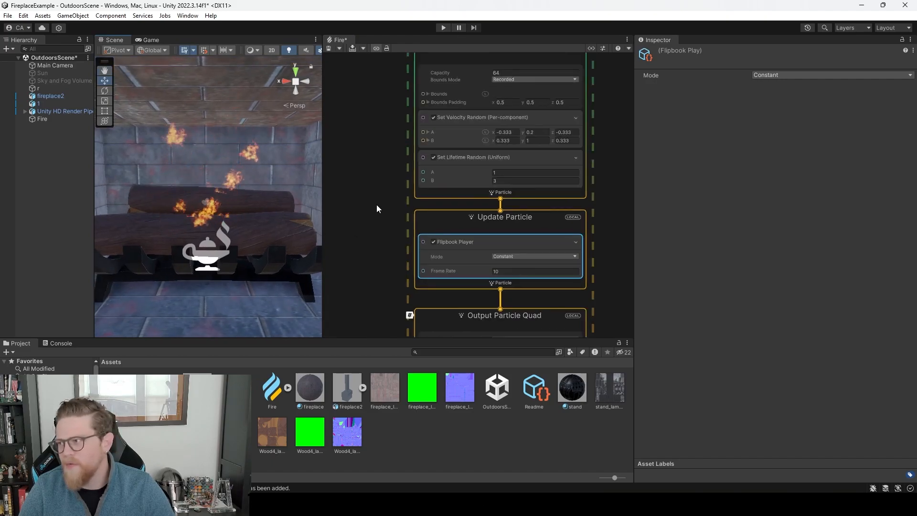
pyautogui.moveTo(375, 240); pyautogui.dragTo(376, 260, button='middle')
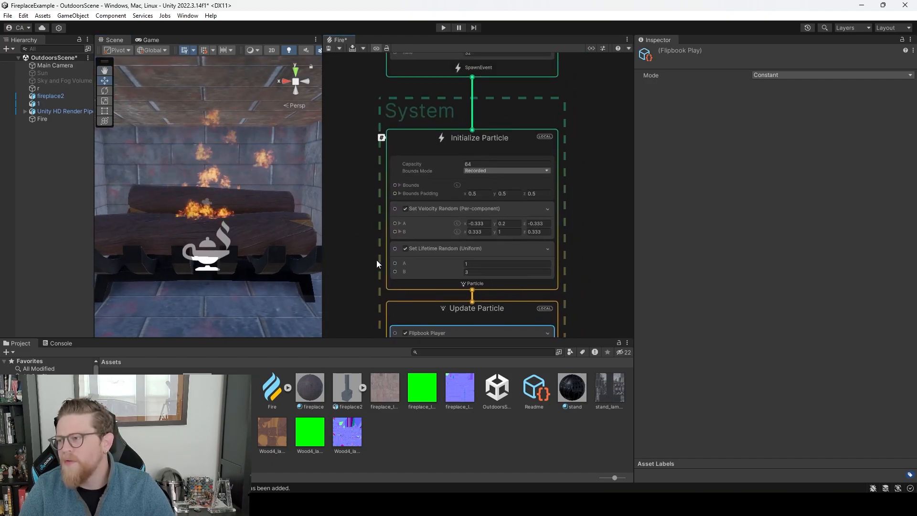
pyautogui.click(464, 164)
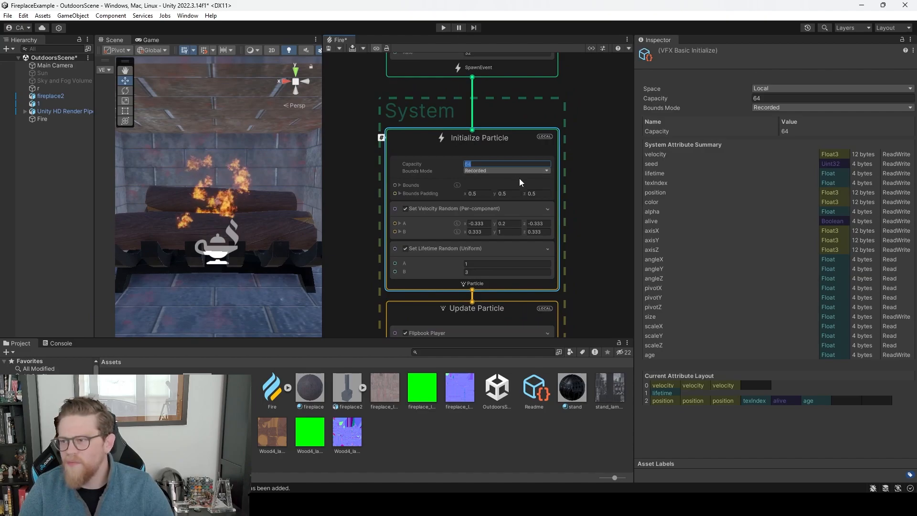
pyautogui.write('1')
pyautogui.press('Return')
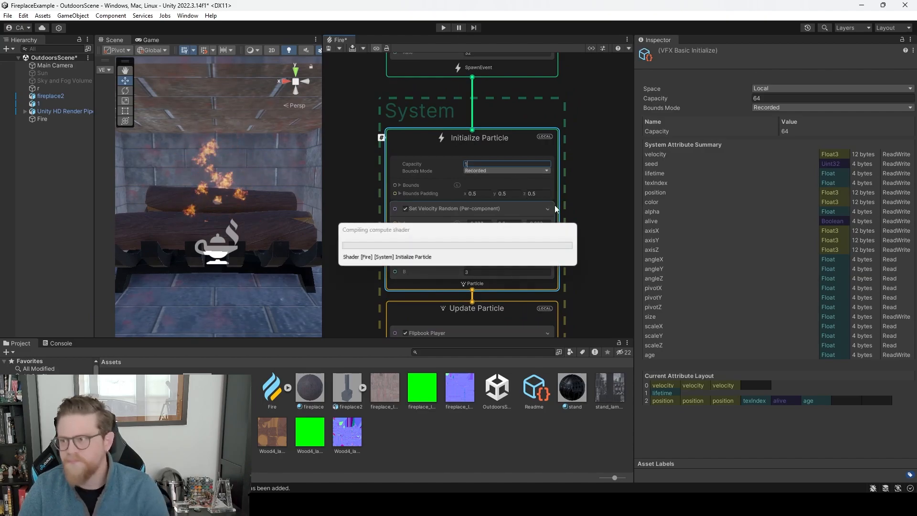
pyautogui.click(220, 250)
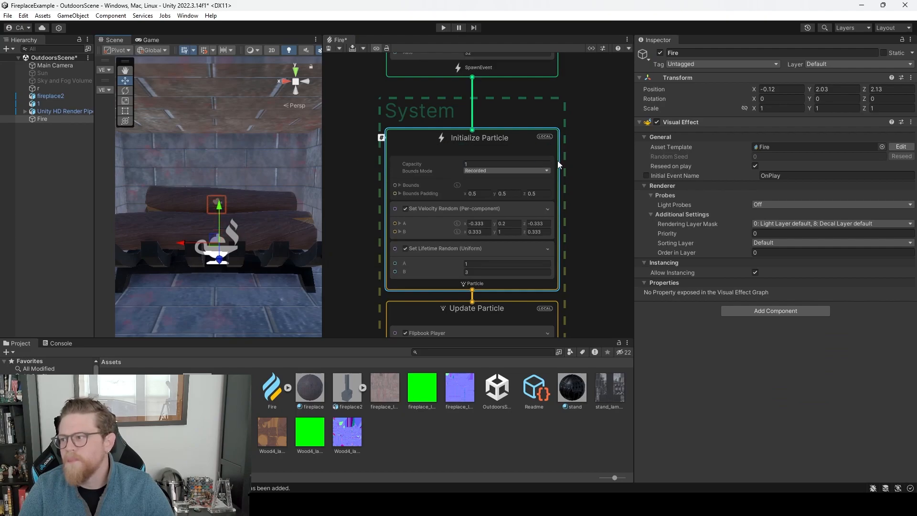
# Disable the Set Velocity Random block in the Initialize Particle context.
pyautogui.scroll(2, 579, 188)
pyautogui.moveTo(578, 199); pyautogui.dragTo(608, 172, button='middle')
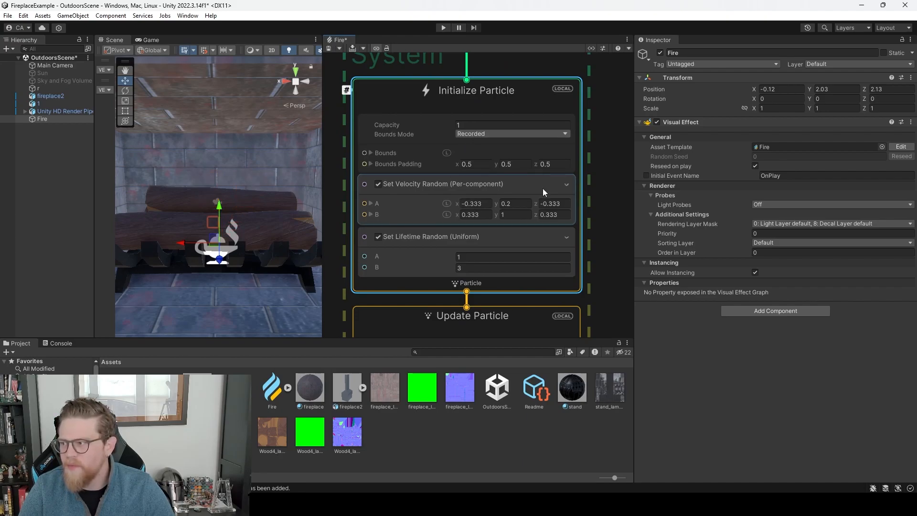
pyautogui.click(378, 184)
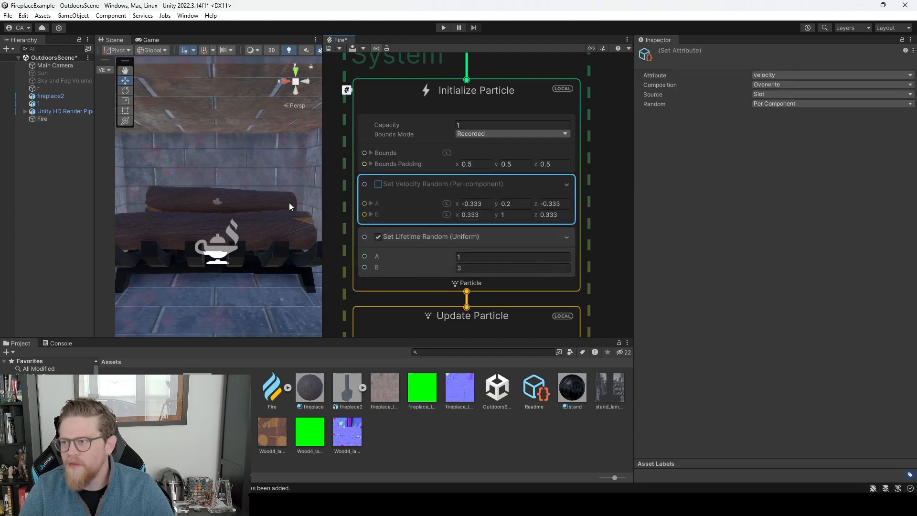
# Raise the Fire object to about Y 3.163 above the logs and inspect its particle from several angles.
pyautogui.click(217, 247)
pyautogui.moveTo(221, 206); pyautogui.dragTo(225, 148)
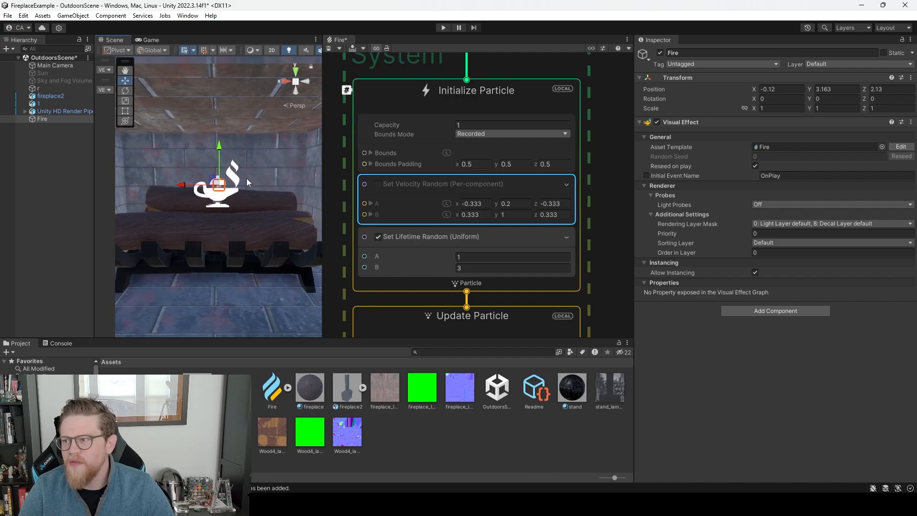
pyautogui.moveTo(262, 191)
pyautogui.mouseDown(button='right')
pyautogui.moveTo(272, 206)
pyautogui.moveTo(257, 203)
pyautogui.mouseUp(button='right')
pyautogui.scroll(3, 249, 210)
pyautogui.moveTo(237, 216); pyautogui.dragTo(265, 217, button='middle')
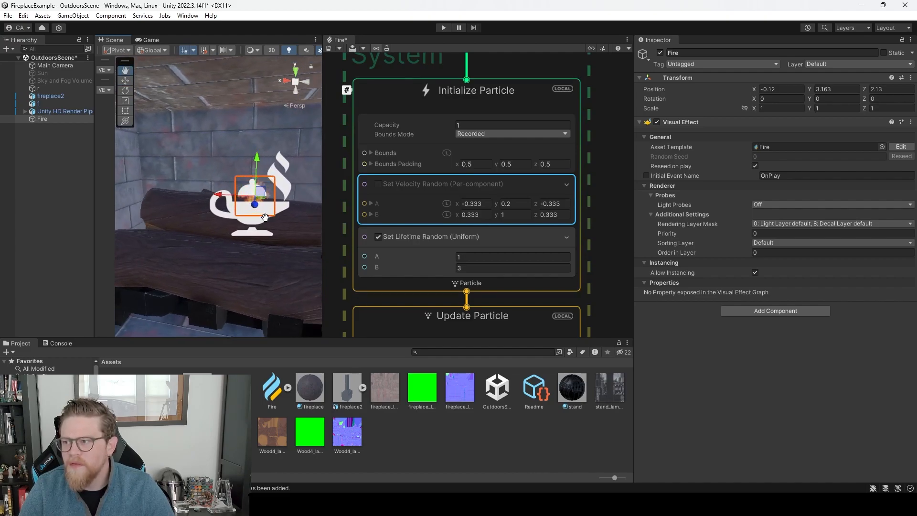
pyautogui.keyDown('alt'); pyautogui.moveTo(305, 216); pyautogui.dragTo(328, 296, button='right'); pyautogui.keyUp('alt')
pyautogui.moveTo(317, 282); pyautogui.dragTo(296, 272, button='middle')
pyautogui.scroll(-2, 296, 272)
pyautogui.scroll(-3, 294, 269)
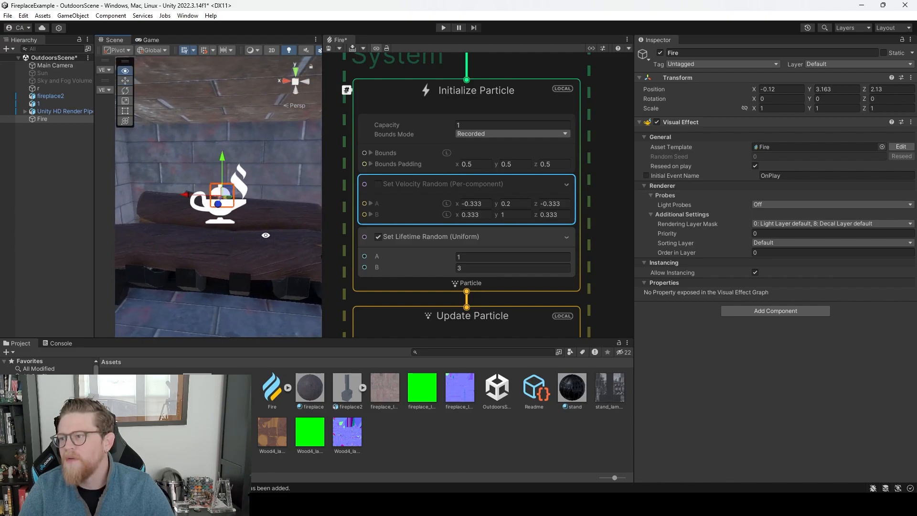
pyautogui.moveTo(279, 234); pyautogui.dragTo(263, 236, button='middle')
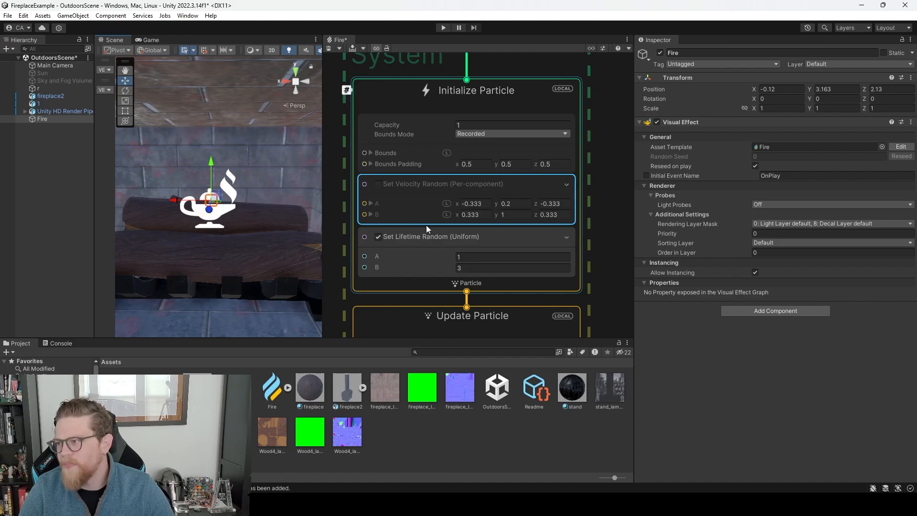
# Try the effect with the Set Lifetime Random block disabled, and enable the block again.
pyautogui.click(378, 237)
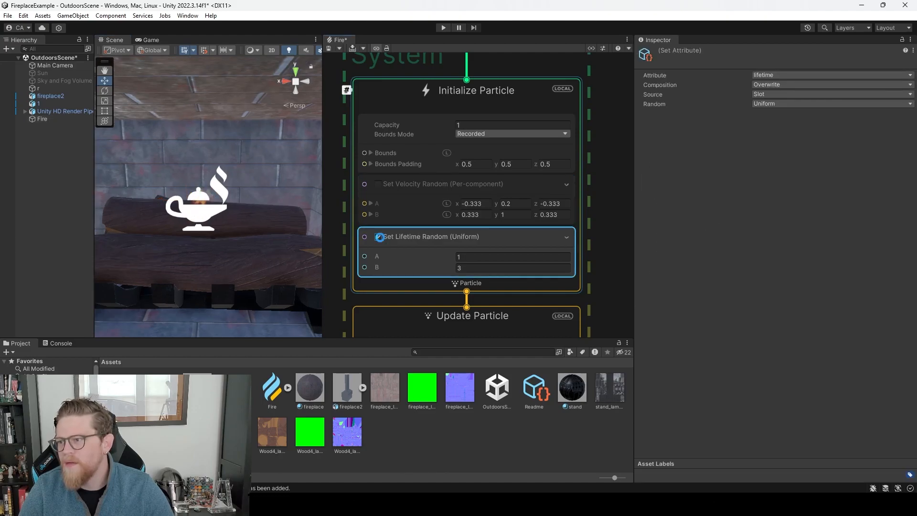
pyautogui.moveTo(221, 226); pyautogui.dragTo(233, 222, button='middle')
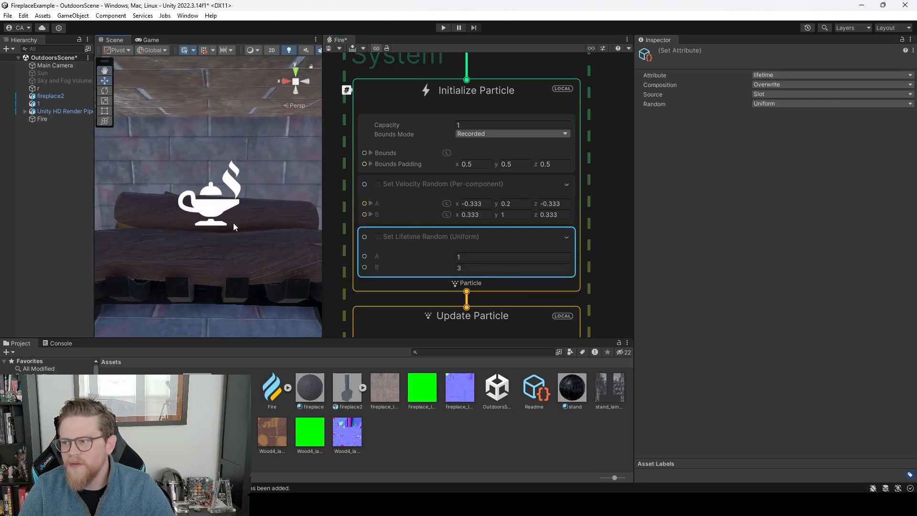
pyautogui.scroll(4, 233, 222)
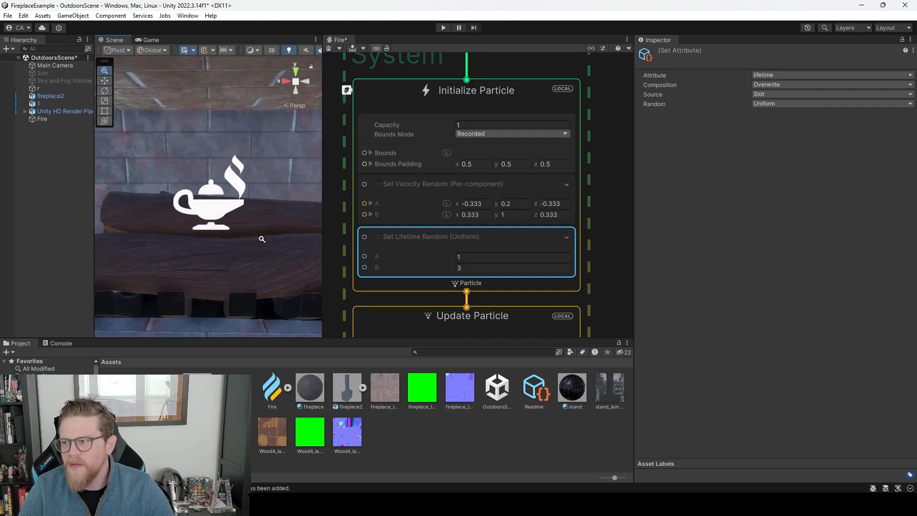
pyautogui.click(378, 236)
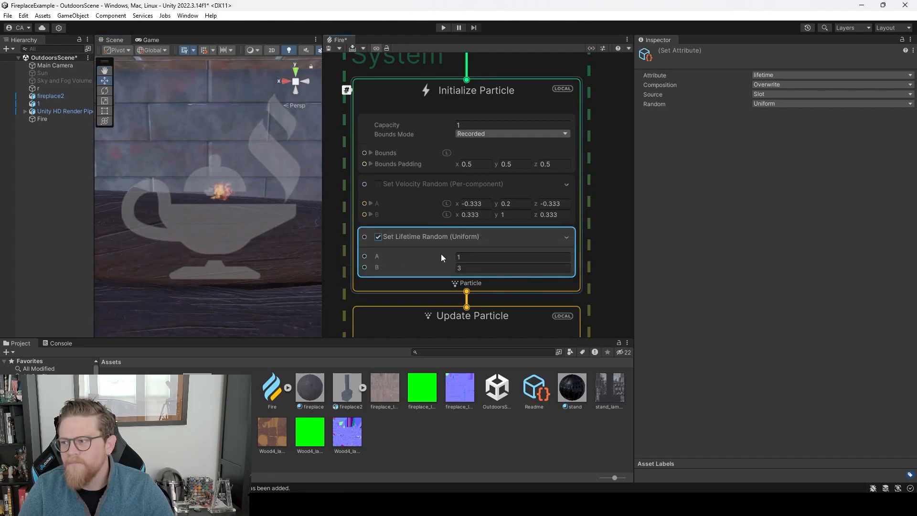
# Set the Set Lifetime Random range to A 100 and B 101, and check the Fire particle up close in the fireplace.
pyautogui.click(480, 260)
pyautogui.write('100')
pyautogui.press('Tab')
pyautogui.write('10')
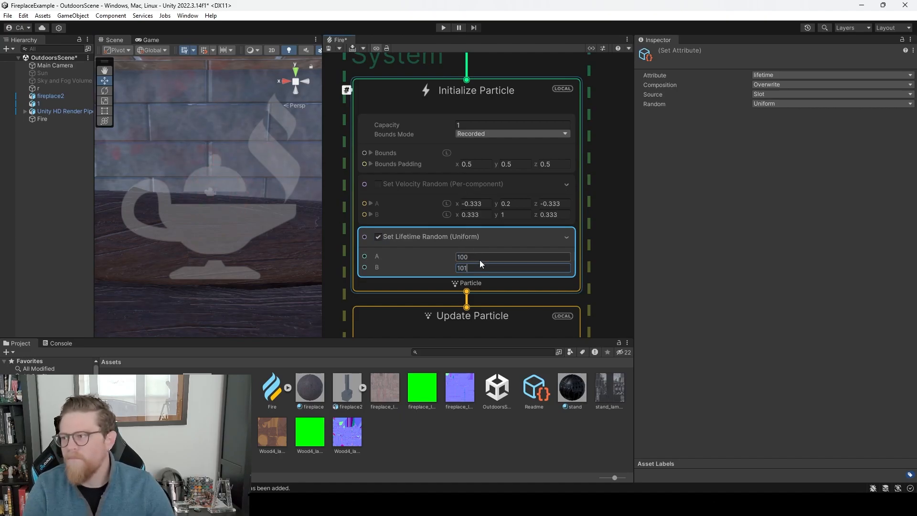
pyautogui.write('1')
pyautogui.click(609, 253)
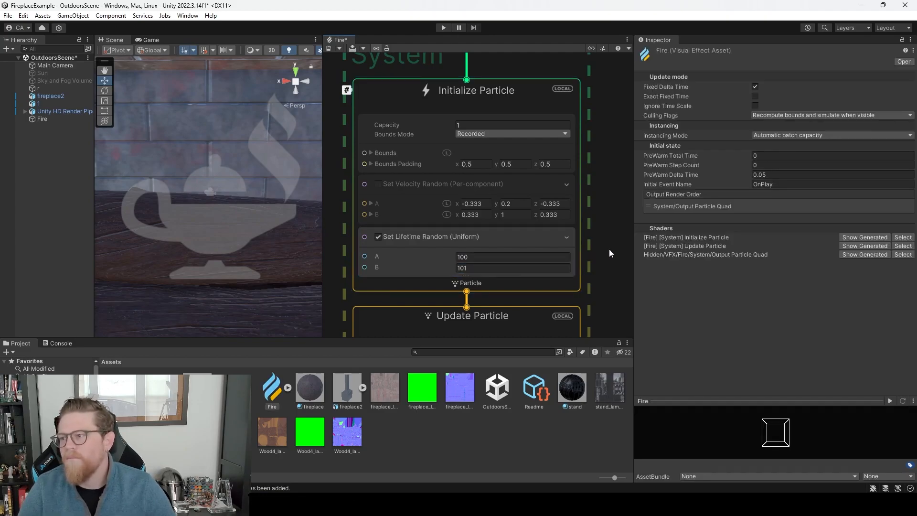
pyautogui.click(245, 234)
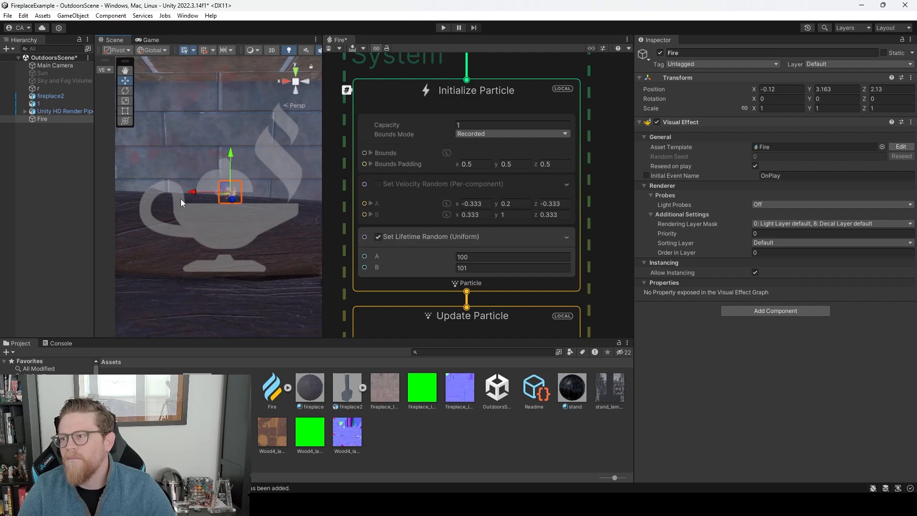
pyautogui.scroll(3, 270, 230)
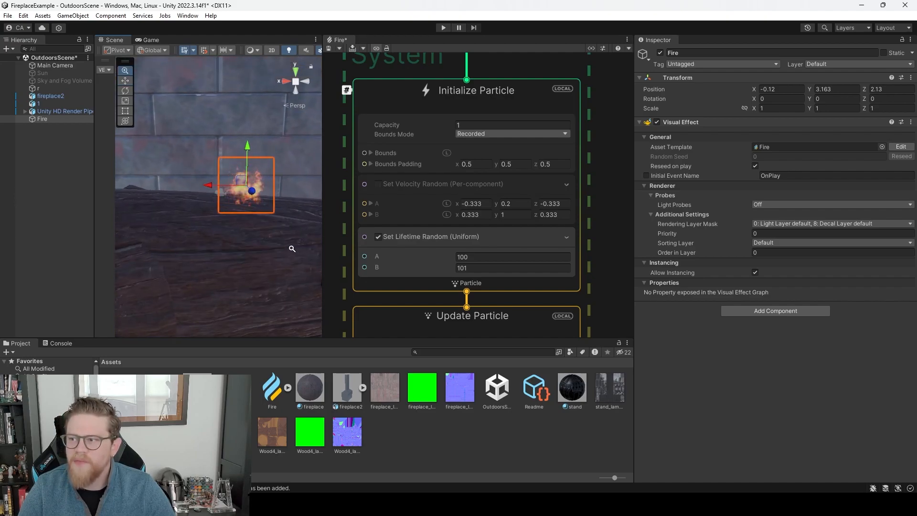
pyautogui.scroll(-5, 267, 229)
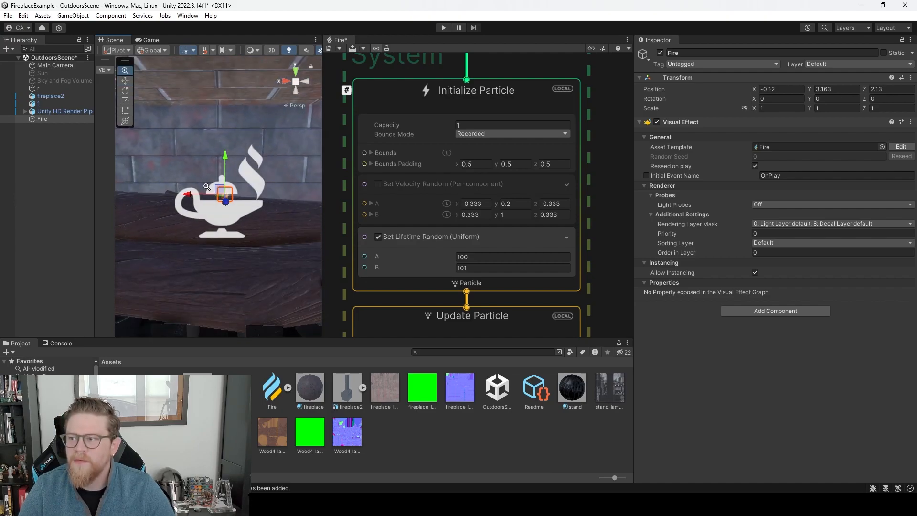
pyautogui.scroll(-2, 210, 191)
pyautogui.scroll(5, 229, 211)
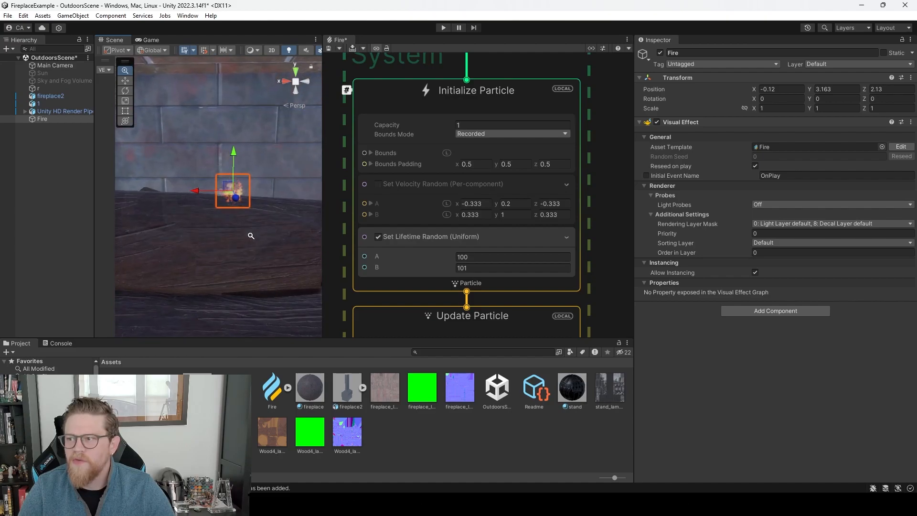
pyautogui.scroll(-3, 251, 235)
# Level the Size curve of the Set Size over Life block at about 0.5 by raising its start point.
pyautogui.moveTo(603, 190); pyautogui.dragTo(616, 362, button='middle')
pyautogui.moveTo(597, 255); pyautogui.dragTo(560, 184, button='middle')
pyautogui.scroll(-6, 587, 246)
pyautogui.moveTo(586, 276); pyautogui.dragTo(568, 178, button='middle')
pyautogui.scroll(6, 533, 272)
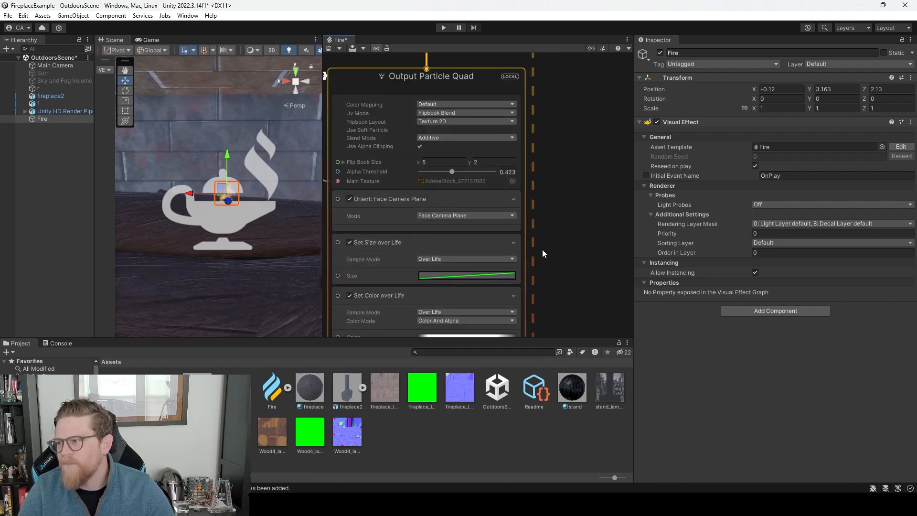
pyautogui.moveTo(534, 246); pyautogui.dragTo(564, 213, button='middle')
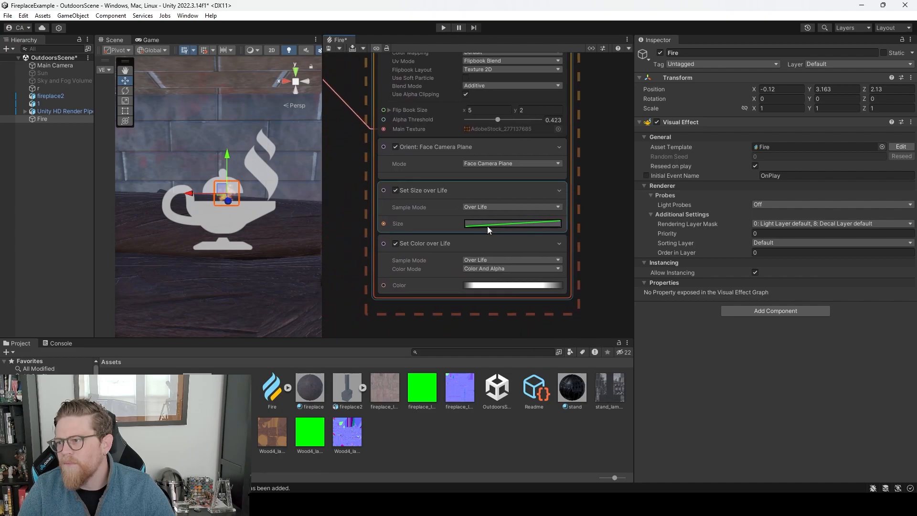
pyautogui.click(487, 225)
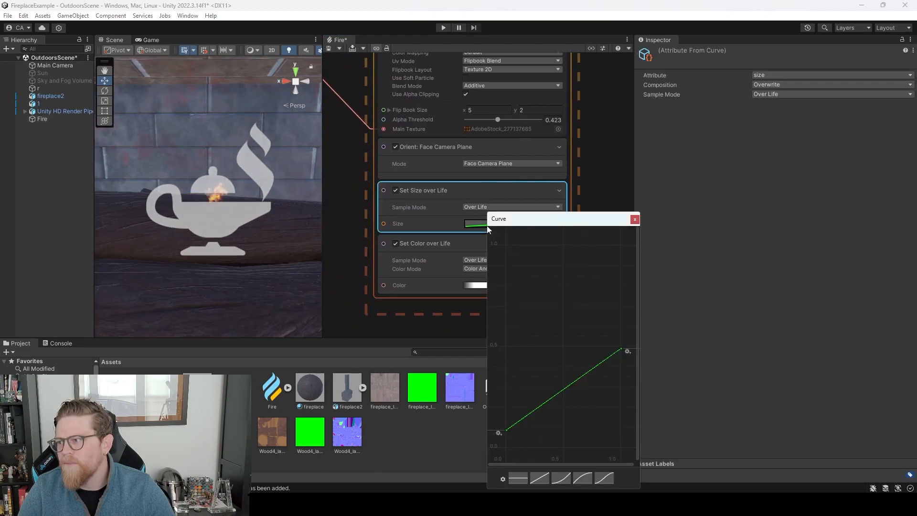
pyautogui.moveTo(505, 430); pyautogui.dragTo(505, 348)
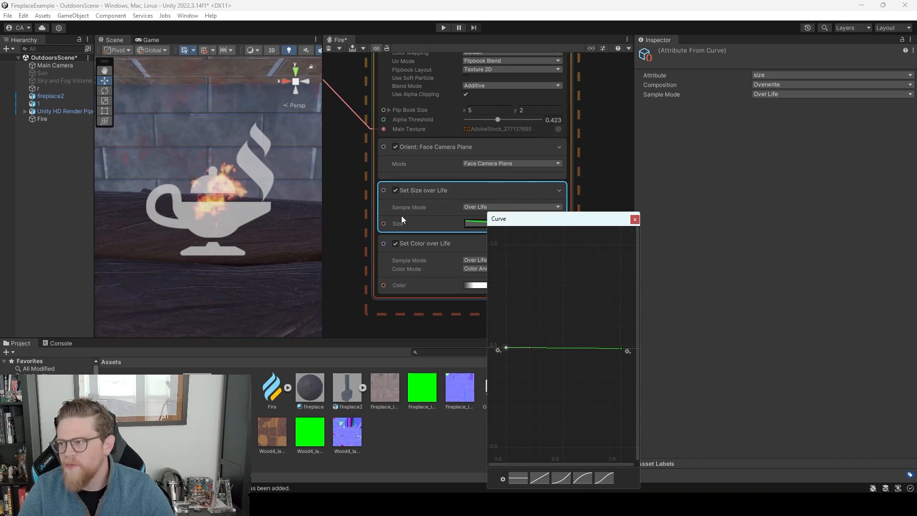
pyautogui.click(634, 220)
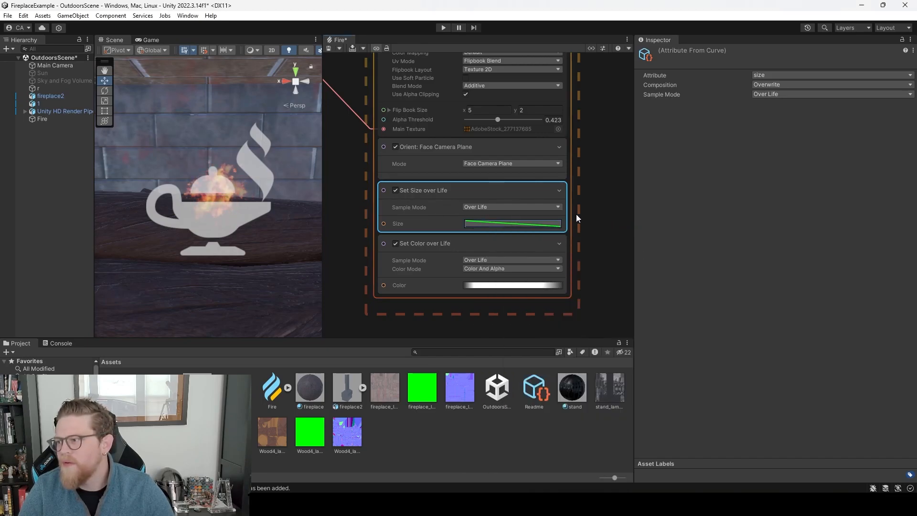
pyautogui.click(514, 226)
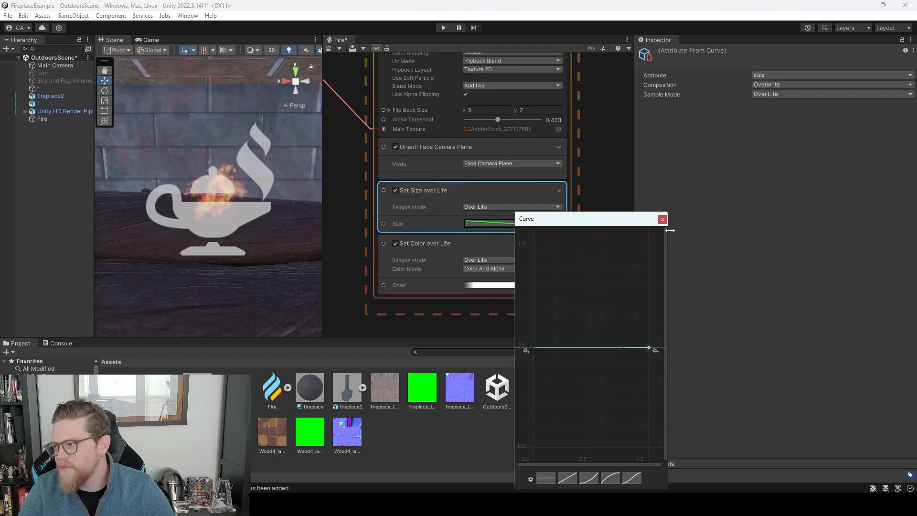
pyautogui.click(662, 219)
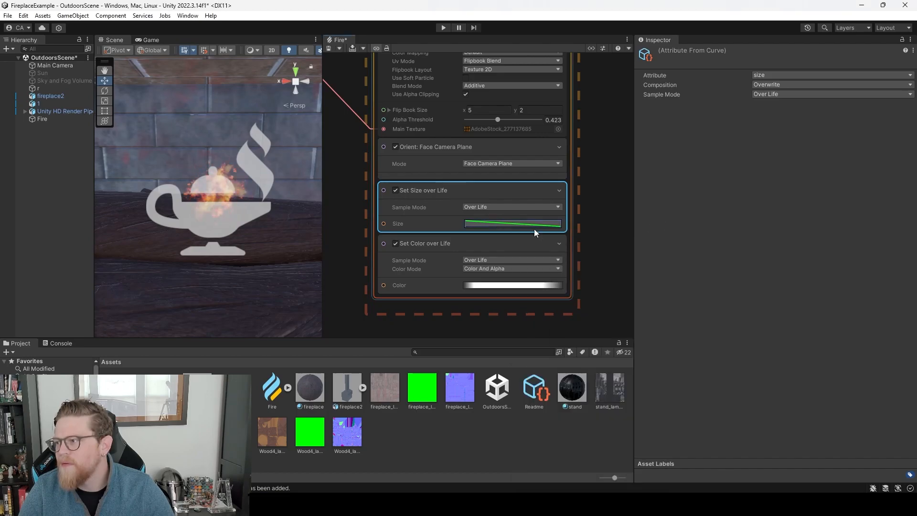
# Apply the flat constant preset to the Set Size over Life curve at 1.0 and check the larger flame above the logs.
pyautogui.click(530, 224)
pyautogui.click(556, 477)
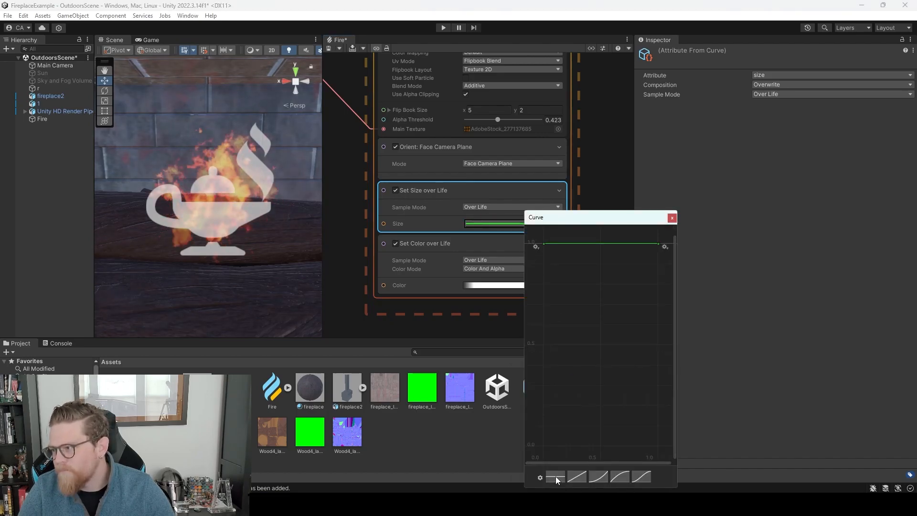
pyautogui.click(671, 218)
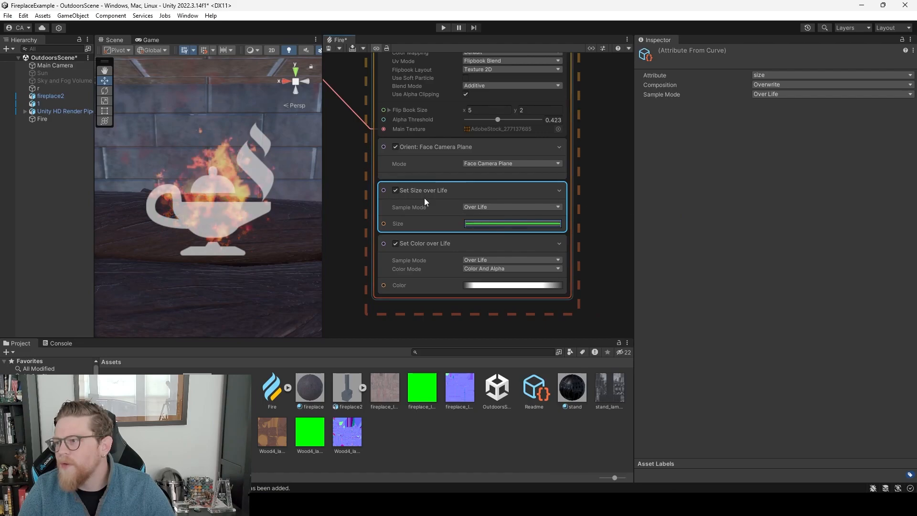
pyautogui.scroll(-5, 247, 204)
pyautogui.keyDown('alt'); pyautogui.moveTo(246, 204); pyautogui.dragTo(262, 201, button='right'); pyautogui.keyUp('alt')
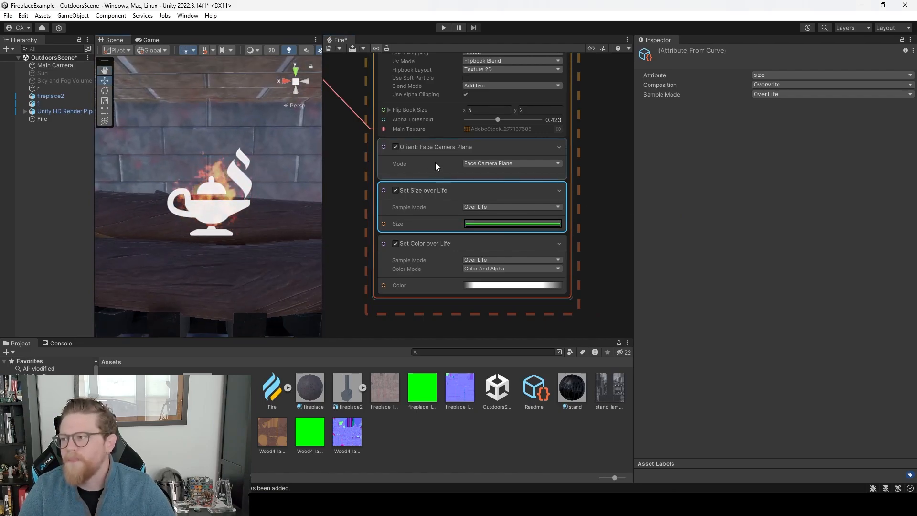
# Review the Fire graph's blocks from Output Particle Quad back up to the Spawn context.
pyautogui.scroll(3, 592, 129)
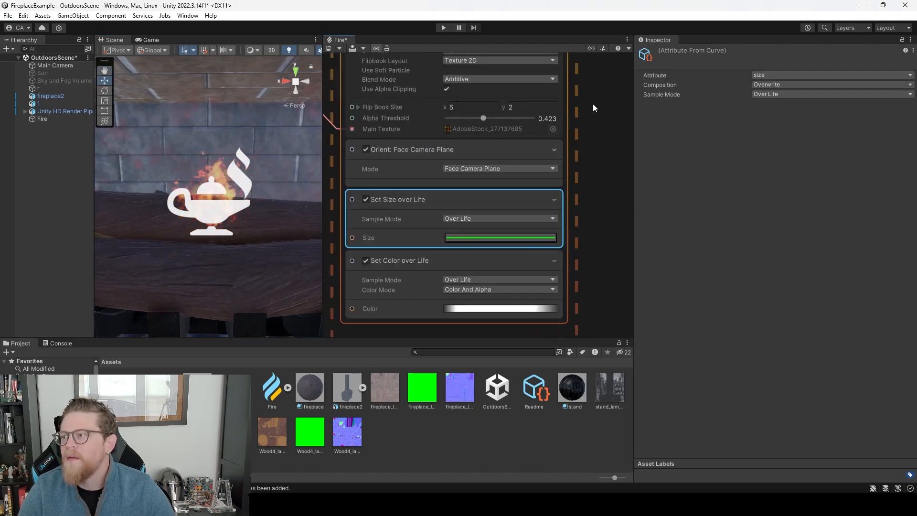
pyautogui.moveTo(613, 181); pyautogui.dragTo(613, 200, button='middle')
pyautogui.moveTo(606, 136)
pyautogui.mouseDown(button='middle')
pyautogui.moveTo(602, 196)
pyautogui.moveTo(594, 180)
pyautogui.mouseUp(button='middle')
pyautogui.moveTo(610, 129); pyautogui.dragTo(609, 164, button='middle')
pyautogui.moveTo(600, 237)
pyautogui.mouseDown(button='middle')
pyautogui.moveTo(604, 172)
pyautogui.moveTo(587, 174)
pyautogui.moveTo(591, 252)
pyautogui.mouseUp(button='middle')
pyautogui.moveTo(605, 160); pyautogui.dragTo(600, 285, button='middle')
pyautogui.moveTo(608, 205); pyautogui.dragTo(609, 254, button='middle')
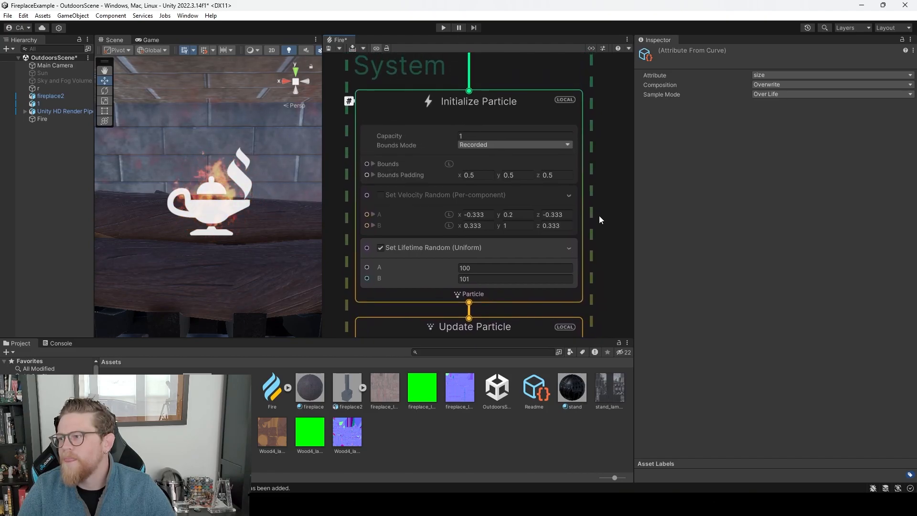
pyautogui.moveTo(588, 162); pyautogui.dragTo(592, 286, button='middle')
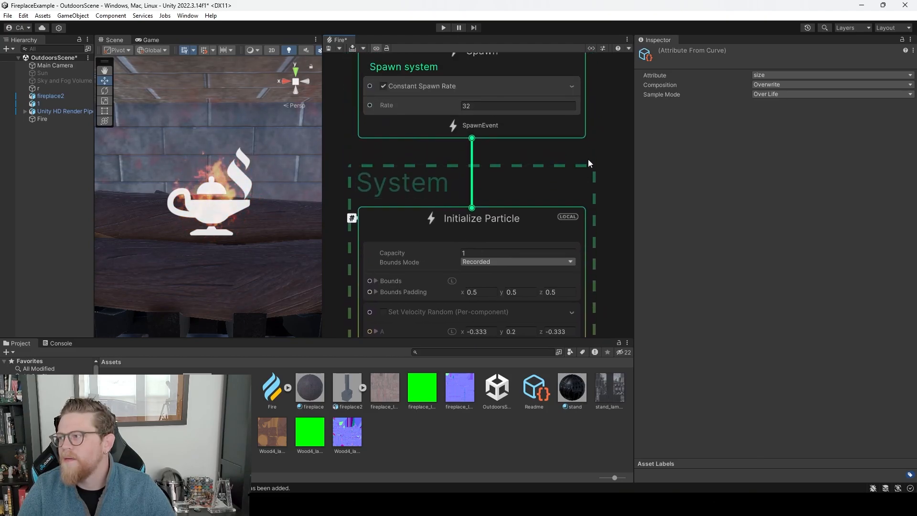
# Try a Constant Spawn Rate of 1 in the Spawn context and check the Fire object's flame up close.
pyautogui.moveTo(595, 139); pyautogui.dragTo(595, 180, button='middle')
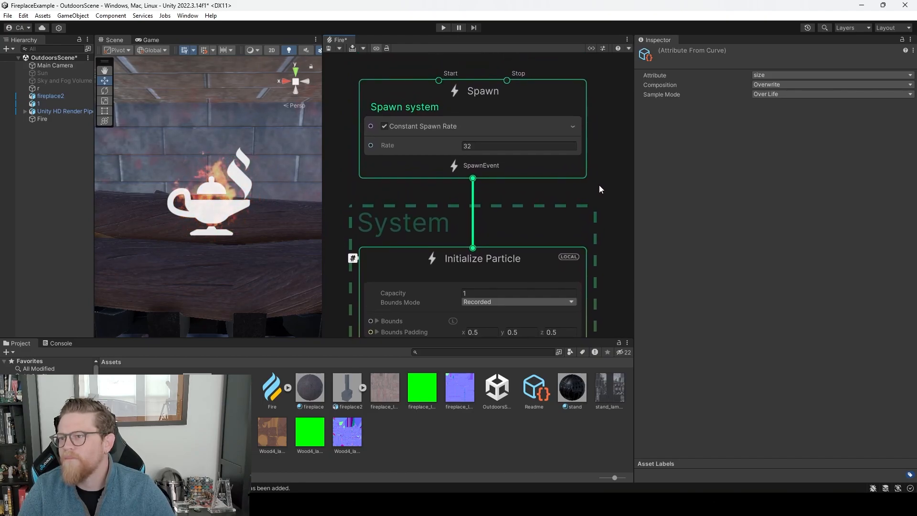
pyautogui.moveTo(592, 213); pyautogui.dragTo(595, 227, button='middle')
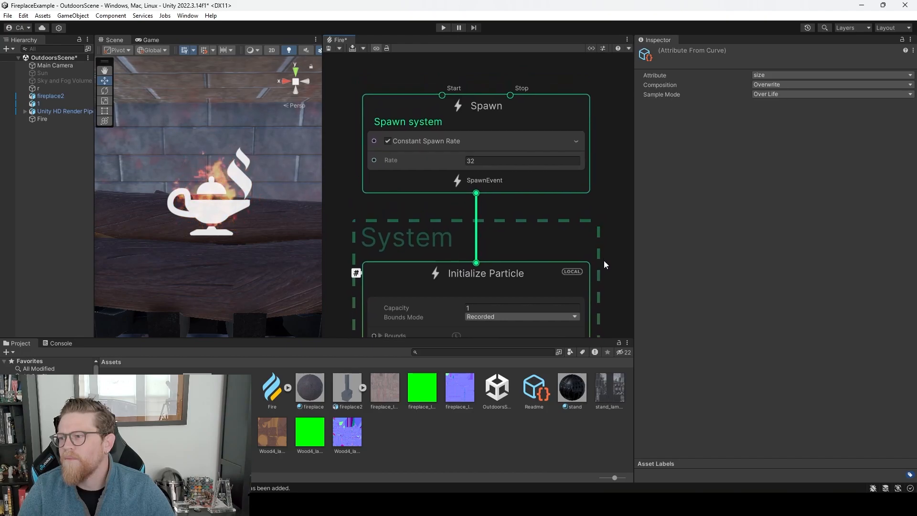
pyautogui.moveTo(605, 274); pyautogui.dragTo(598, 220, button='middle')
pyautogui.click(495, 116)
pyautogui.write('1')
pyautogui.click(587, 157)
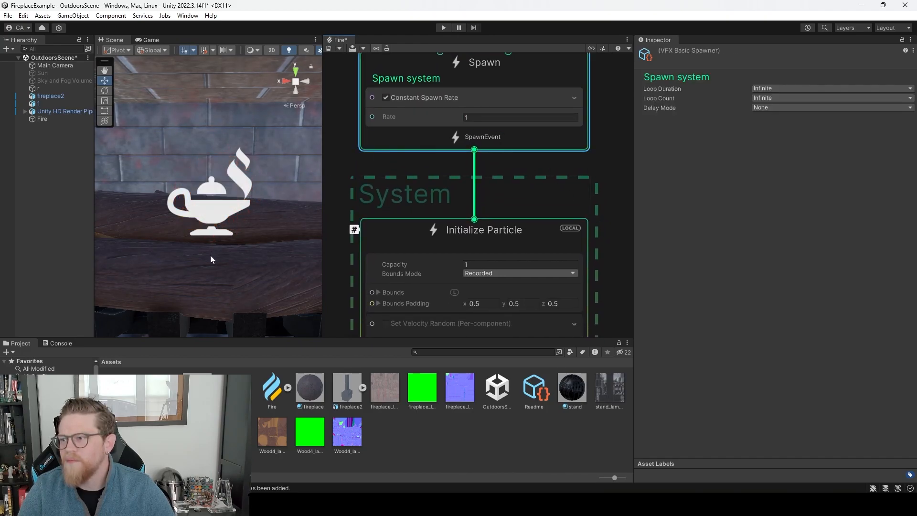
pyautogui.click(213, 216)
pyautogui.keyDown('alt'); pyautogui.moveTo(234, 202); pyautogui.dragTo(89, 148, button='right'); pyautogui.keyUp('alt')
pyautogui.click(57, 119)
pyautogui.click(60, 111)
pyautogui.click(54, 118)
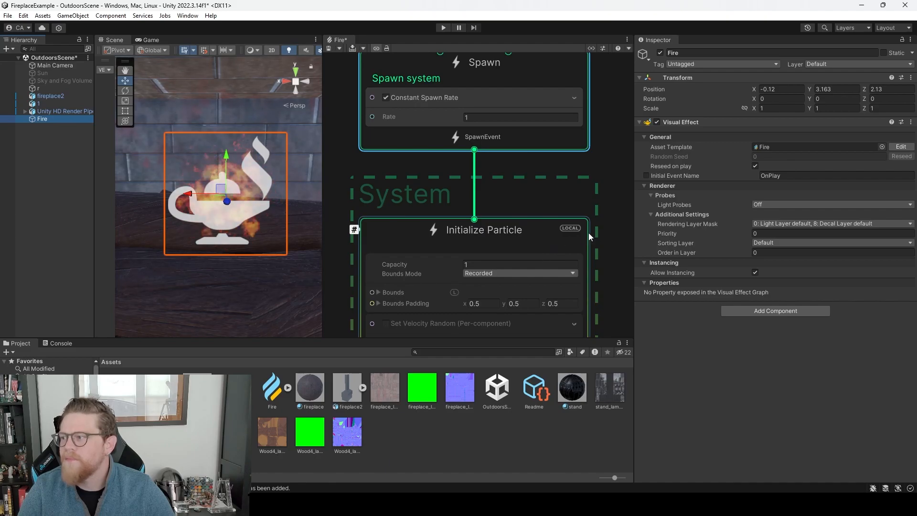
# Set the Constant Spawn Rate back to 32 and frame the Fire object in the scene.
pyautogui.scroll(-4, 611, 233)
pyautogui.click(544, 175)
pyautogui.write('32')
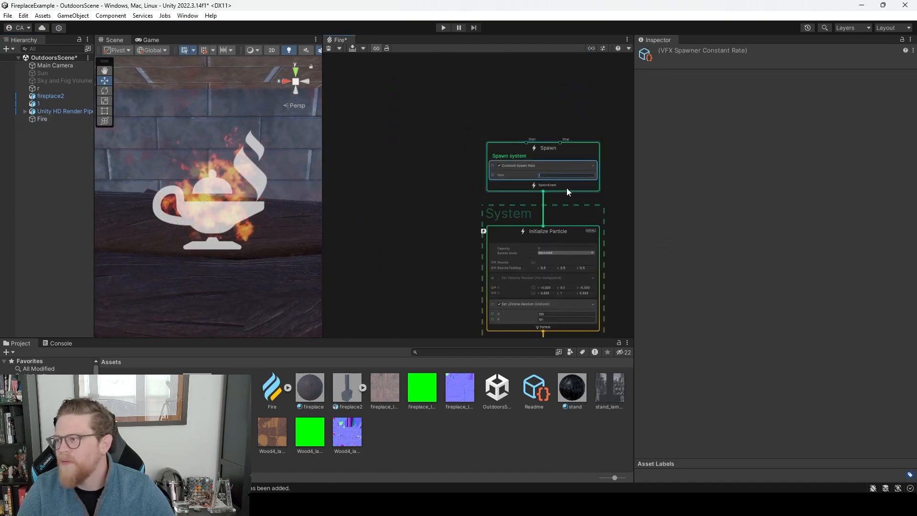
pyautogui.click(608, 214)
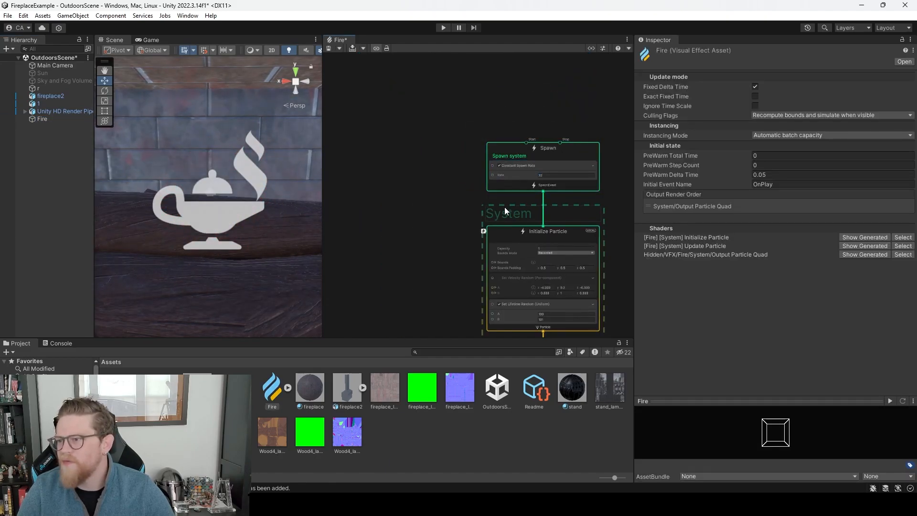
pyautogui.click(53, 119)
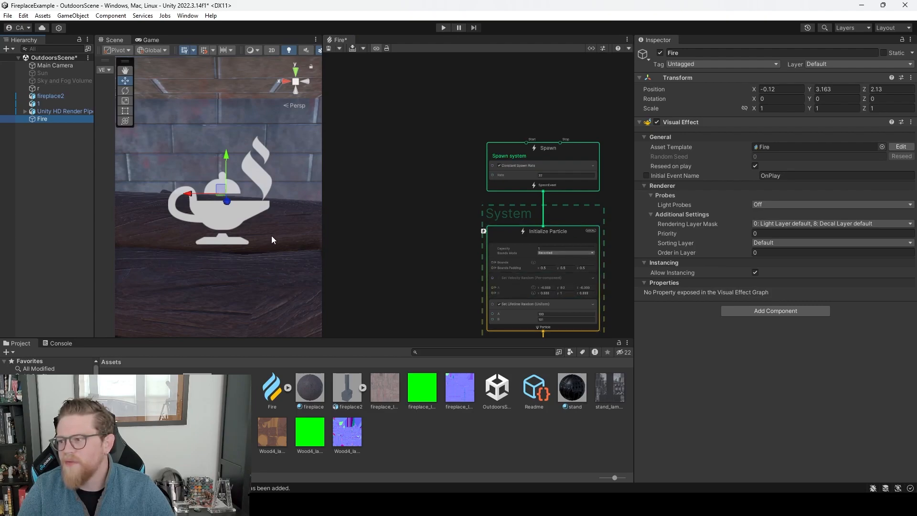
pyautogui.press('f')
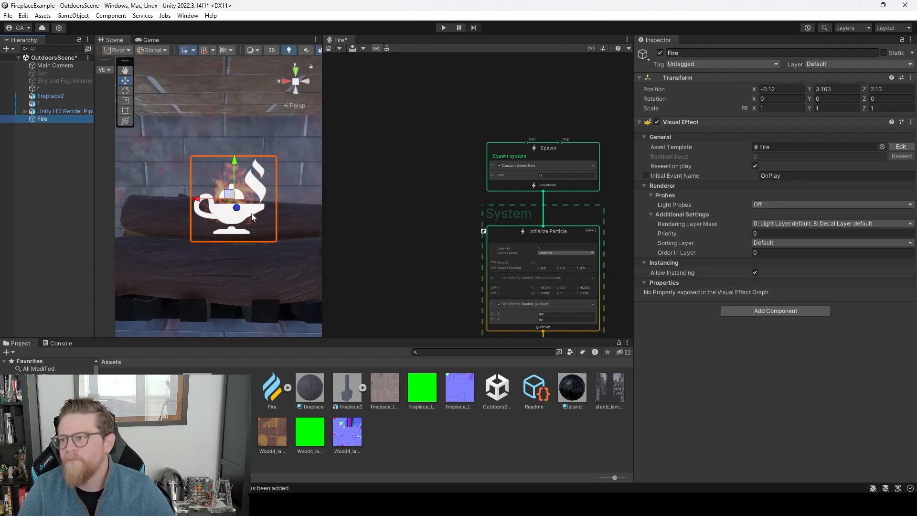
# Raise the start point of the Set Size over Life curve in Output Particle Quad to about 2.3.
pyautogui.scroll(-2, 603, 225)
pyautogui.scroll(-1, 603, 225)
pyautogui.moveTo(605, 272); pyautogui.dragTo(578, 164, button='middle')
pyautogui.scroll(4, 587, 225)
pyautogui.scroll(2, 587, 225)
pyautogui.moveTo(576, 286); pyautogui.dragTo(581, 205, button='middle')
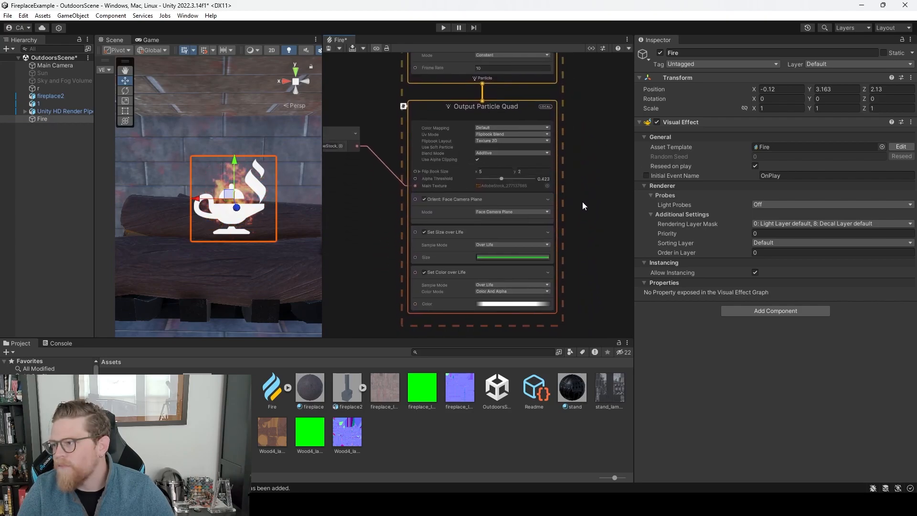
pyautogui.click(458, 243)
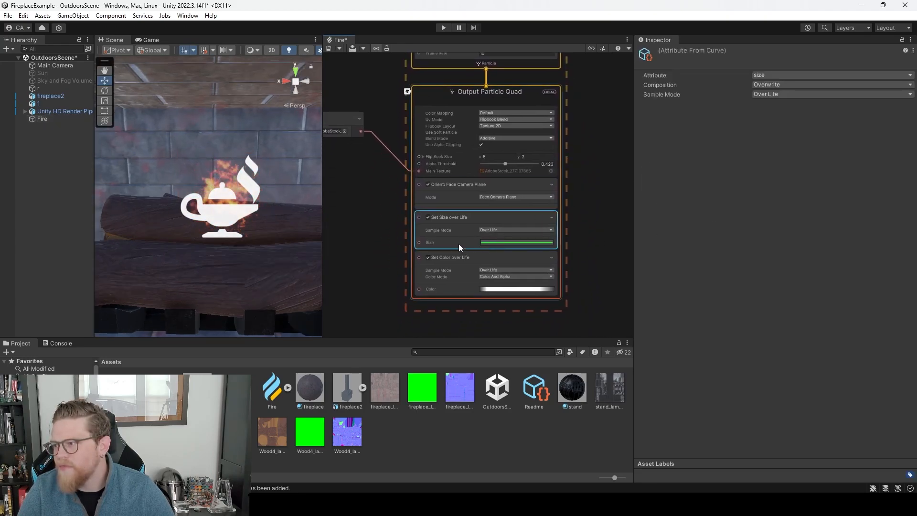
pyautogui.click(494, 242)
pyautogui.scroll(-3, 573, 288)
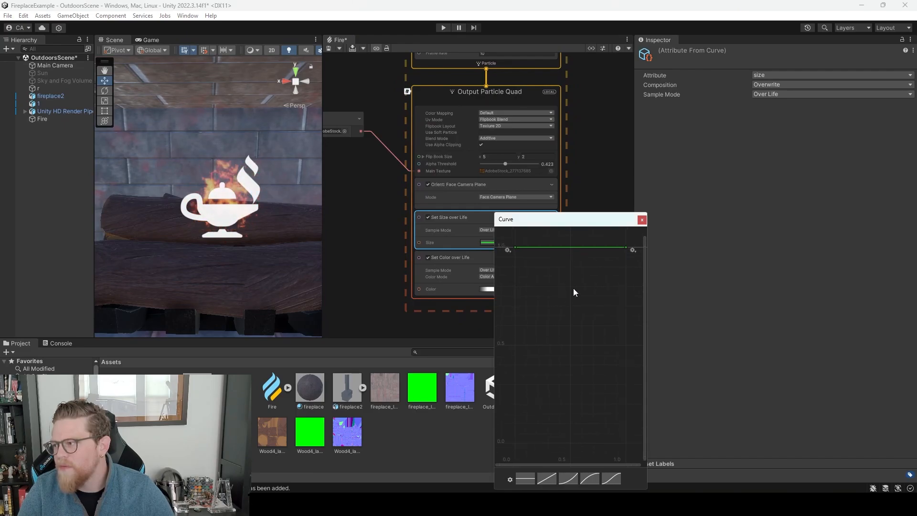
pyautogui.moveTo(574, 290)
pyautogui.mouseDown(button='middle')
pyautogui.moveTo(576, 409)
pyautogui.moveTo(571, 323)
pyautogui.moveTo(569, 344)
pyautogui.mouseUp(button='middle')
pyautogui.moveTo(529, 419); pyautogui.dragTo(528, 234)
pyautogui.scroll(-5, 569, 319)
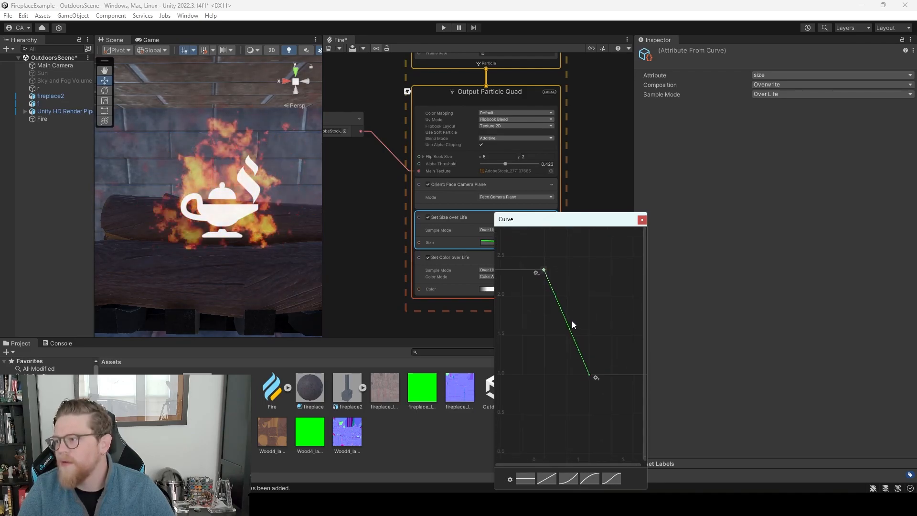
# Close the curve editor, widen the Scene view and check the enlarged flame against the whole fireplace.
pyautogui.scroll(-5, 262, 244)
pyautogui.scroll(-3, 267, 253)
pyautogui.moveTo(268, 253); pyautogui.dragTo(276, 174, button='middle')
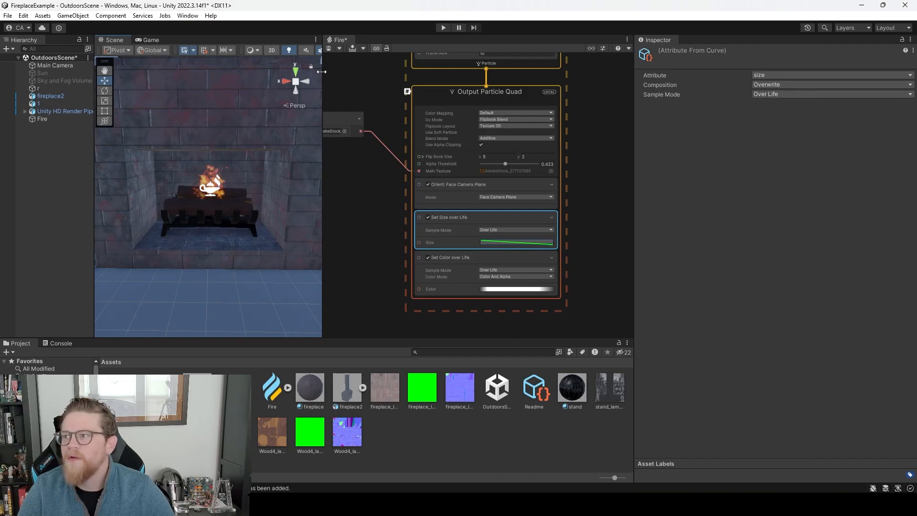
pyautogui.moveTo(321, 71); pyautogui.dragTo(413, 73)
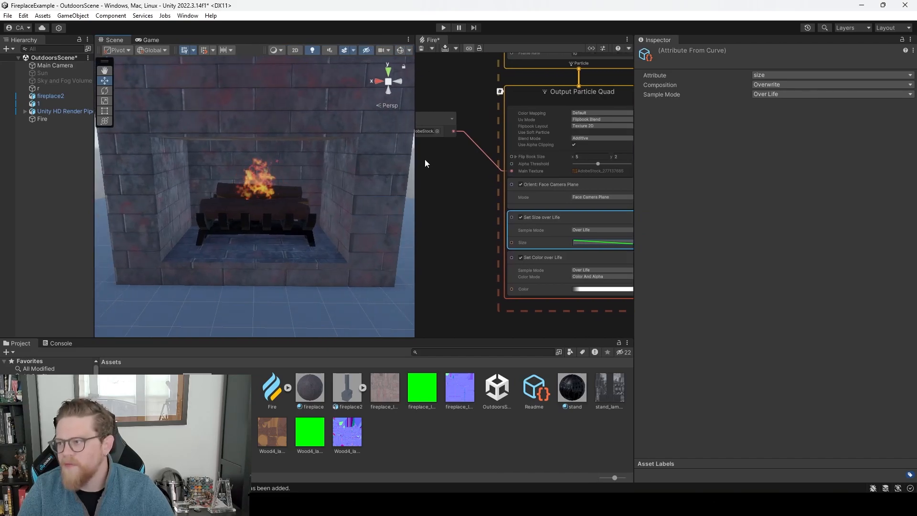
pyautogui.moveTo(414, 155); pyautogui.dragTo(386, 155)
pyautogui.keyDown('alt'); pyautogui.moveTo(308, 186); pyautogui.dragTo(266, 195); pyautogui.keyUp('alt')
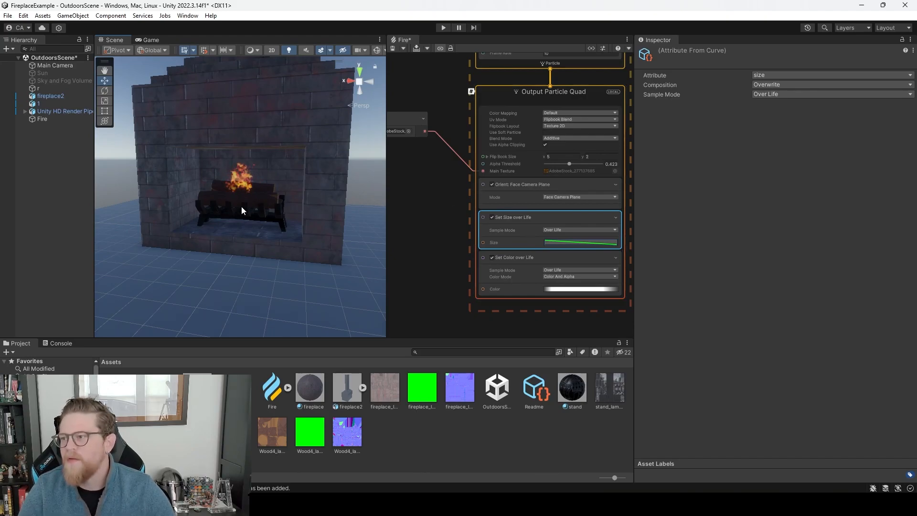
pyautogui.scroll(3, 257, 178)
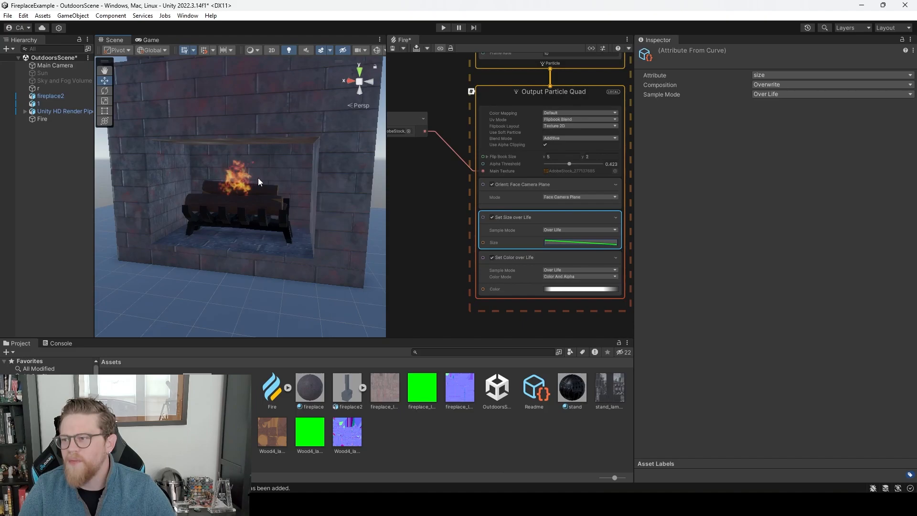
# Raise the end point of the Set Size over Life curve to about 2.4.
pyautogui.click(604, 243)
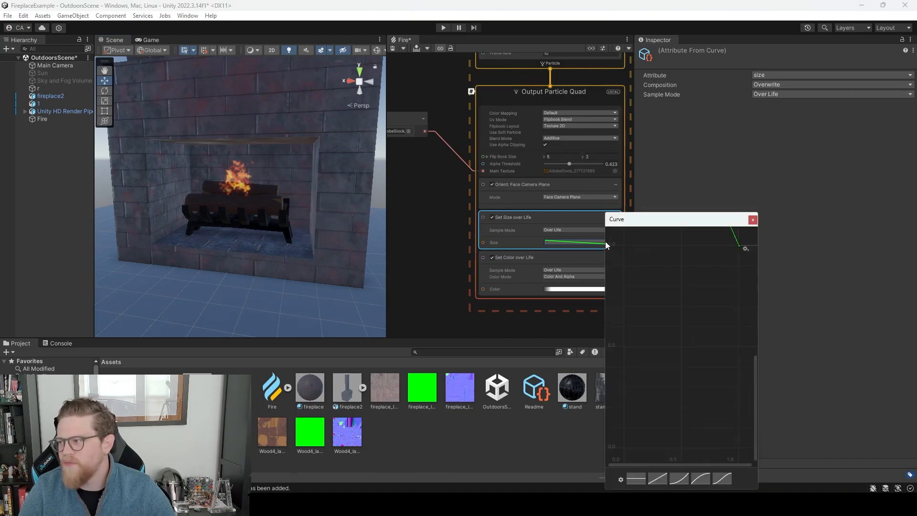
pyautogui.scroll(-4, 720, 257)
pyautogui.moveTo(714, 268); pyautogui.dragTo(681, 422, button='middle')
pyautogui.scroll(-5, 674, 370)
pyautogui.scroll(-3, 675, 358)
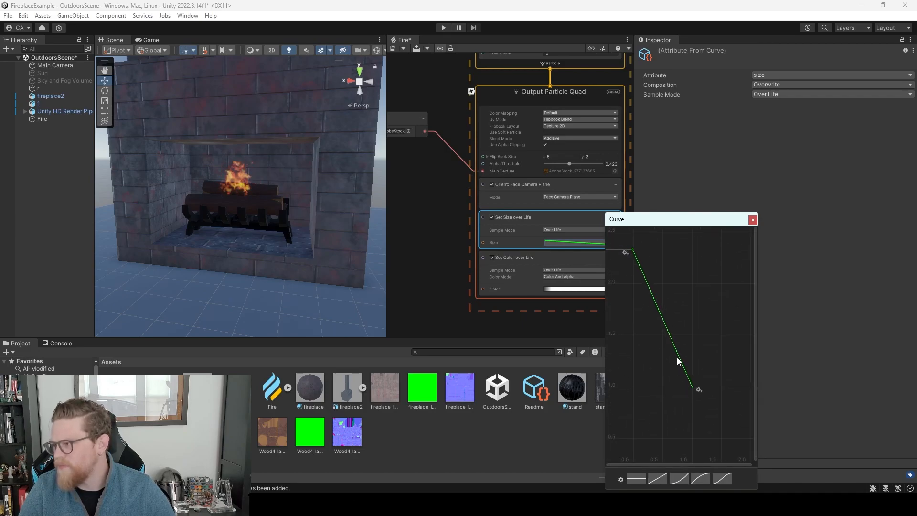
pyautogui.moveTo(697, 265); pyautogui.dragTo(699, 251)
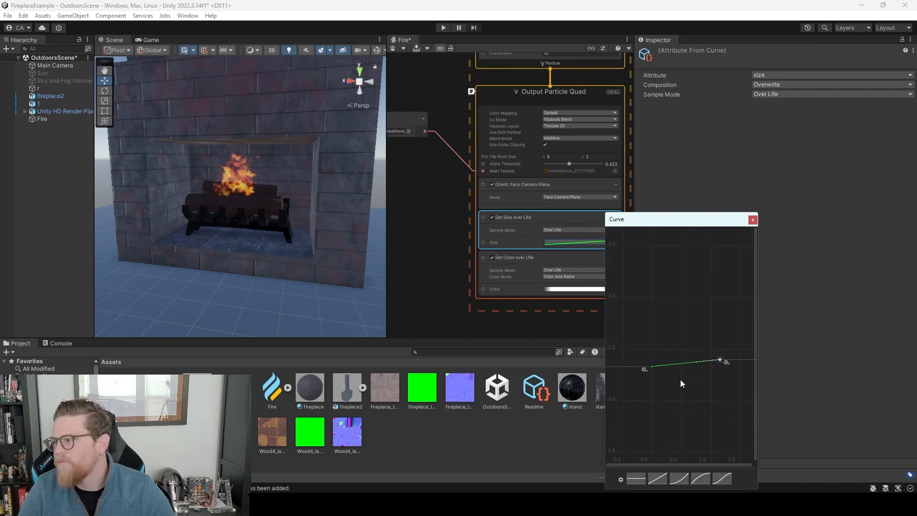
# Raise both ends of the Set Size over Life curve to a level 3.5 and close the curve editor.
pyautogui.moveTo(652, 366); pyautogui.dragTo(646, 234)
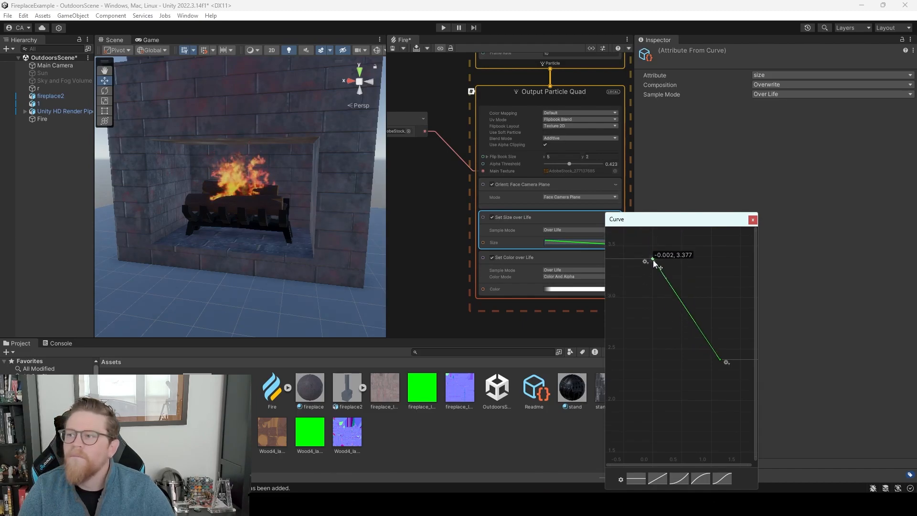
pyautogui.moveTo(653, 275); pyautogui.dragTo(654, 249)
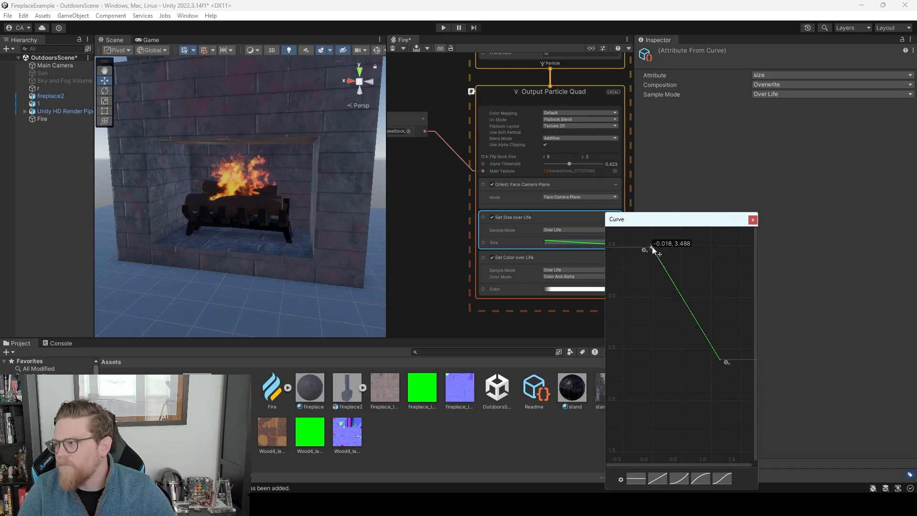
pyautogui.moveTo(722, 361); pyautogui.dragTo(717, 246)
pyautogui.moveTo(649, 250); pyautogui.dragTo(649, 246)
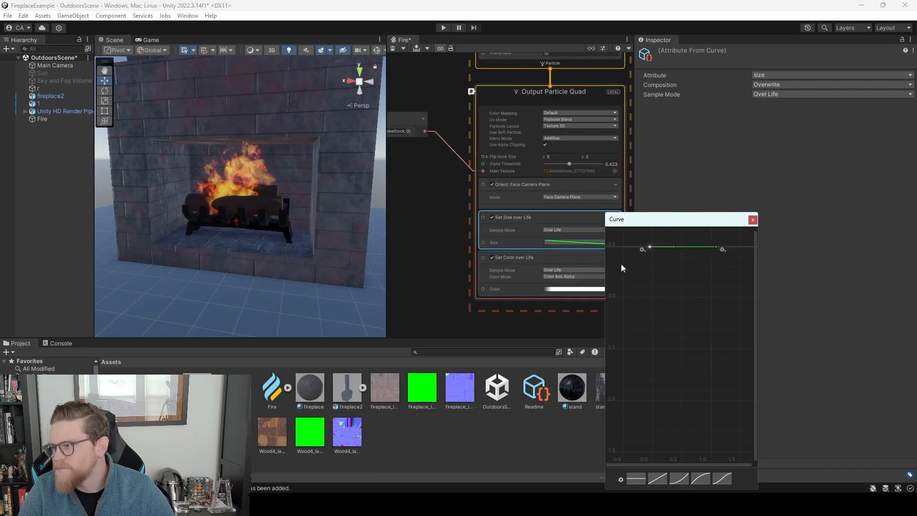
pyautogui.click(752, 220)
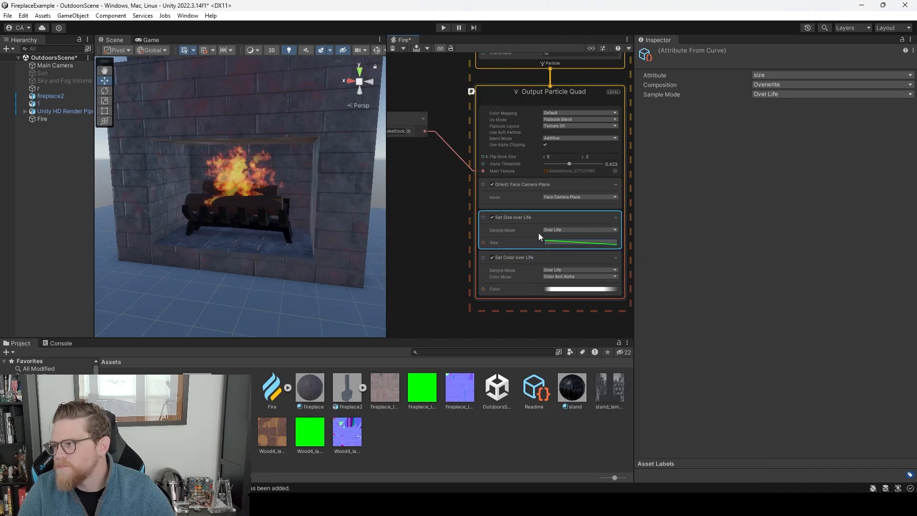
# Select the Fire object and move it up and forward to Y 3.49 and Z 1.93.
pyautogui.keyDown('alt'); pyautogui.moveTo(288, 219); pyautogui.dragTo(338, 242); pyautogui.keyUp('alt')
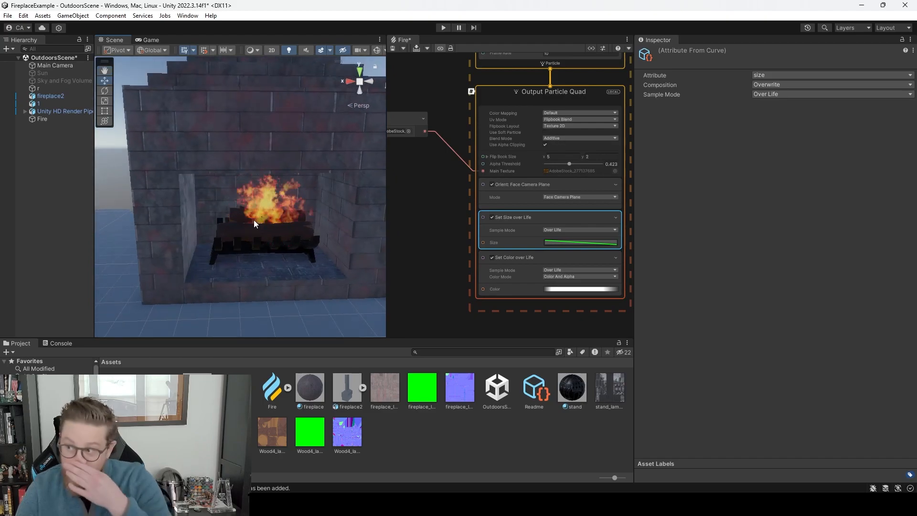
pyautogui.doubleClick(45, 119)
pyautogui.moveTo(282, 222); pyautogui.dragTo(281, 220)
pyautogui.moveTo(276, 184); pyautogui.dragTo(275, 176)
pyautogui.keyDown('alt'); pyautogui.moveTo(311, 247); pyautogui.dragTo(293, 266); pyautogui.keyUp('alt')
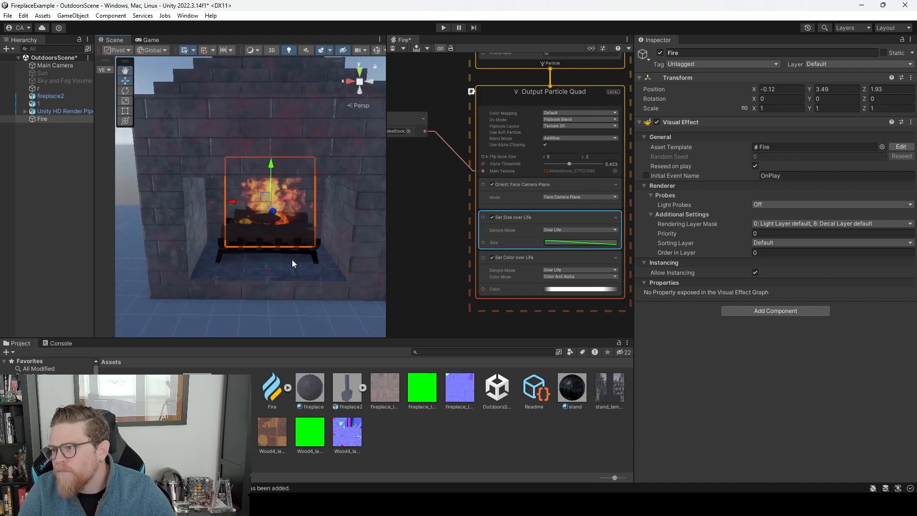
# Shift the Fire object along its depth axis to Z 2.16 and check it deselected from several angles.
pyautogui.moveTo(275, 211); pyautogui.dragTo(274, 213)
pyautogui.keyDown('alt'); pyautogui.moveTo(309, 307); pyautogui.dragTo(268, 274); pyautogui.keyUp('alt')
pyautogui.click(269, 274)
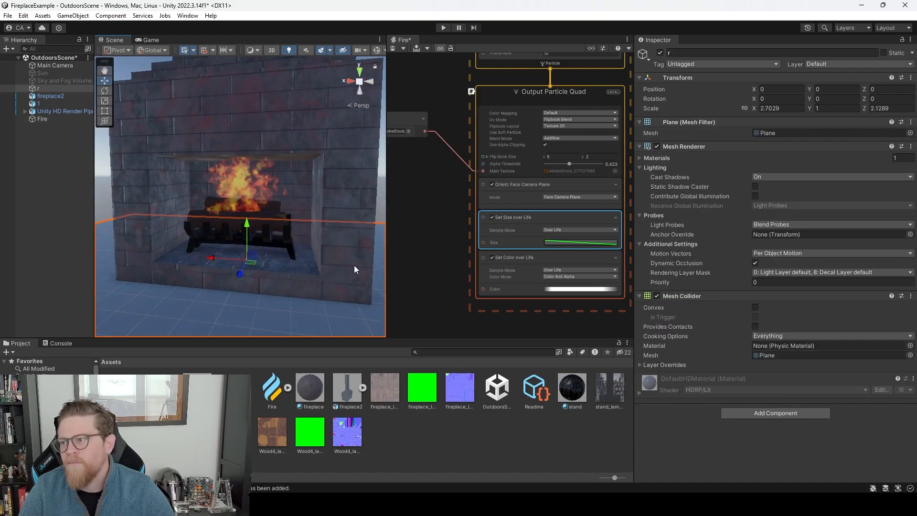
pyautogui.click(380, 212)
pyautogui.moveTo(320, 218)
pyautogui.keyDown('alt'); pyautogui.mouseDown()
pyautogui.moveTo(252, 224)
pyautogui.moveTo(390, 233)
pyautogui.moveTo(329, 228)
pyautogui.mouseUp(); pyautogui.keyUp('alt')
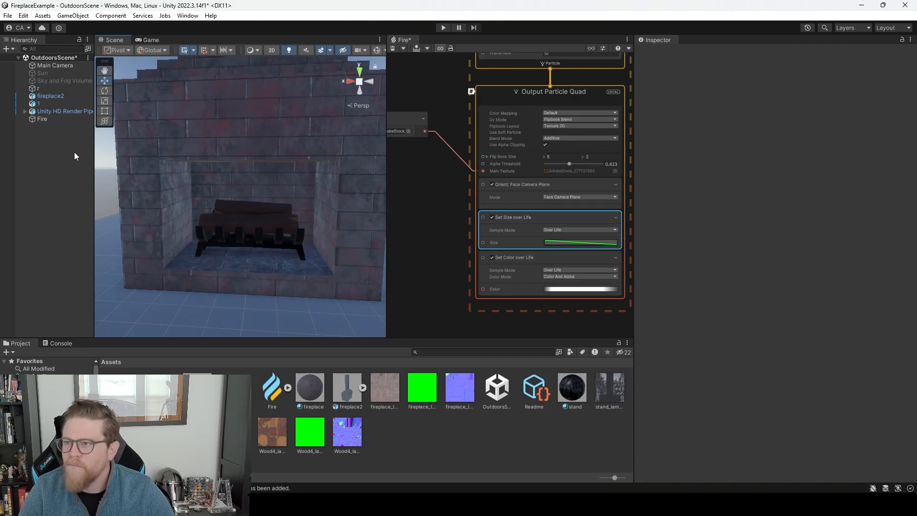
# Reselect the Fire object and lower it onto the logs at Y 3.33 and Z 2.11.
pyautogui.click(52, 119)
pyautogui.keyDown('alt'); pyautogui.moveTo(207, 211); pyautogui.dragTo(329, 216); pyautogui.keyUp('alt')
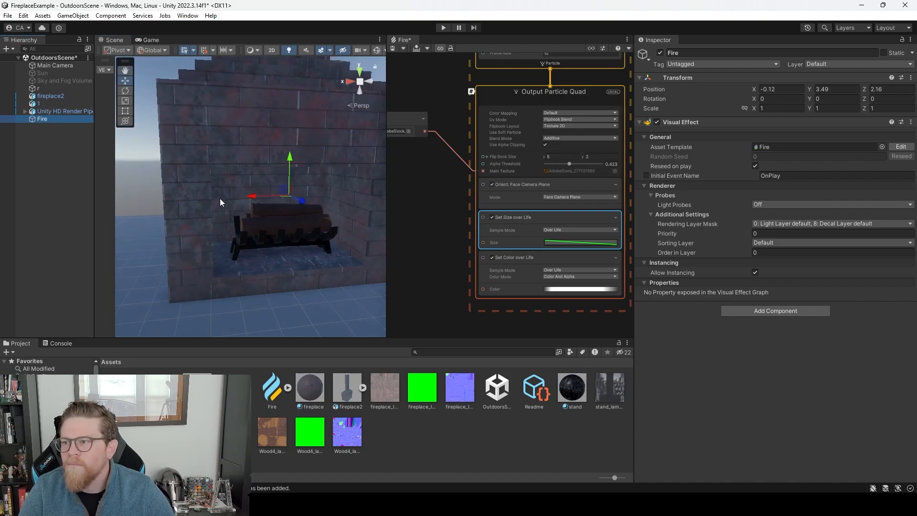
pyautogui.click(72, 113)
pyautogui.click(61, 119)
pyautogui.keyDown('alt'); pyautogui.moveTo(268, 233); pyautogui.dragTo(349, 291, button='right'); pyautogui.keyUp('alt')
pyautogui.keyDown('alt'); pyautogui.moveTo(350, 292); pyautogui.dragTo(280, 248); pyautogui.keyUp('alt')
pyautogui.moveTo(280, 250)
pyautogui.keyDown('alt'); pyautogui.mouseDown(button='right')
pyautogui.moveTo(259, 239)
pyautogui.moveTo(305, 241)
pyautogui.moveTo(422, 288)
pyautogui.moveTo(284, 243)
pyautogui.moveTo(295, 250)
pyautogui.mouseUp(button='right'); pyautogui.keyUp('alt')
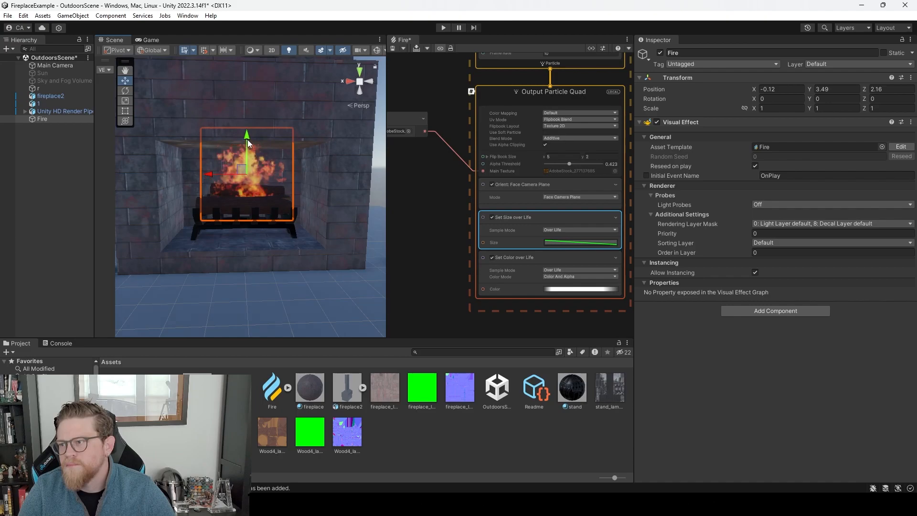
pyautogui.moveTo(246, 139); pyautogui.dragTo(218, 152)
pyautogui.keyDown('alt'); pyautogui.moveTo(239, 197); pyautogui.dragTo(250, 215); pyautogui.keyUp('alt')
pyautogui.keyDown('alt'); pyautogui.moveTo(248, 217); pyautogui.dragTo(429, 289, button='right'); pyautogui.keyUp('alt')
pyautogui.moveTo(278, 241)
pyautogui.mouseDown(button='middle')
pyautogui.moveTo(296, 229)
pyautogui.moveTo(285, 241)
pyautogui.mouseUp(button='middle')
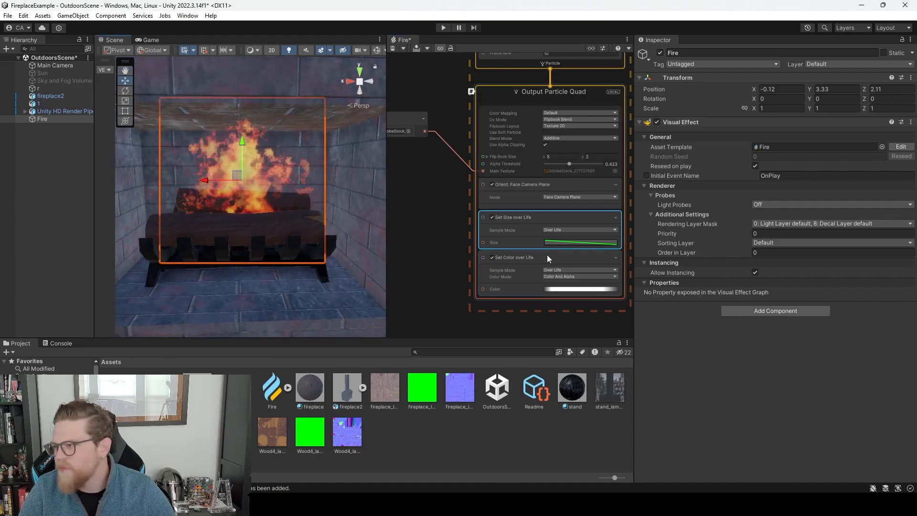
# Lower both ends of the Set Size over Life curve, the start to about 2.5, and move Fire down to Y 3.15.
pyautogui.click(561, 242)
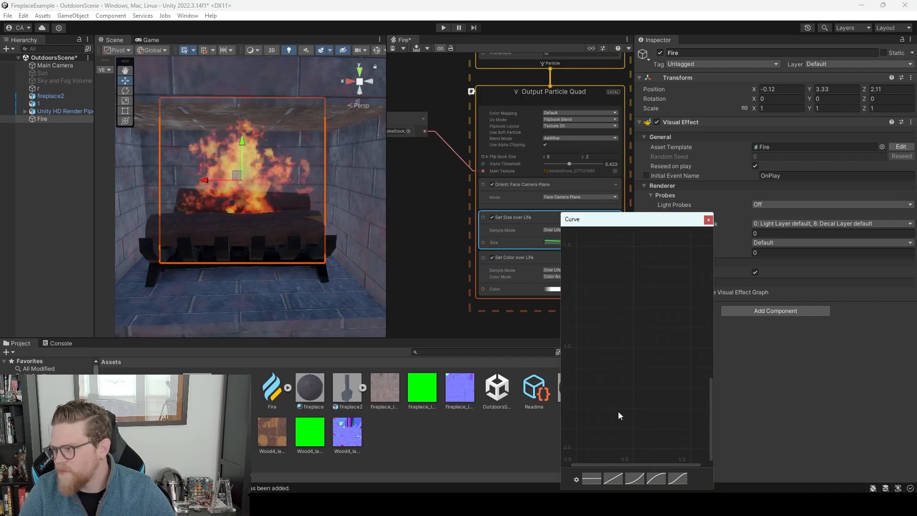
pyautogui.scroll(-3, 640, 305)
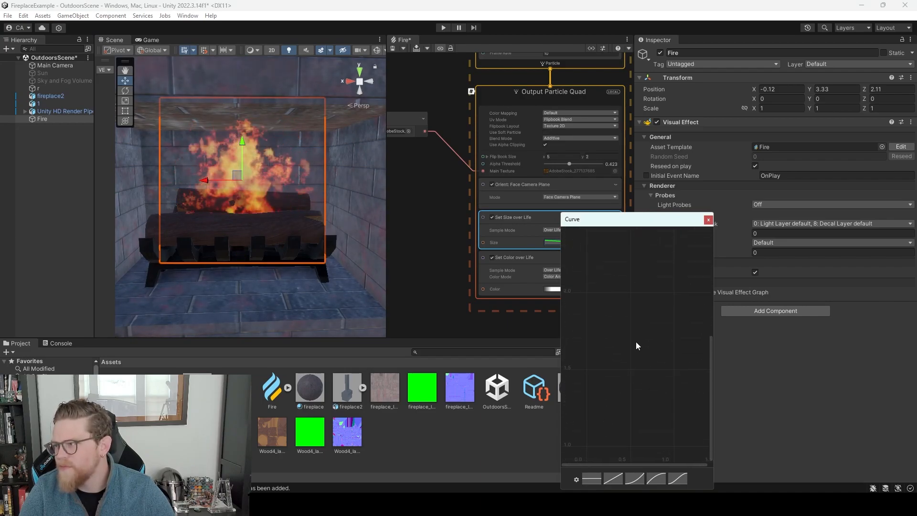
pyautogui.scroll(-5, 625, 298)
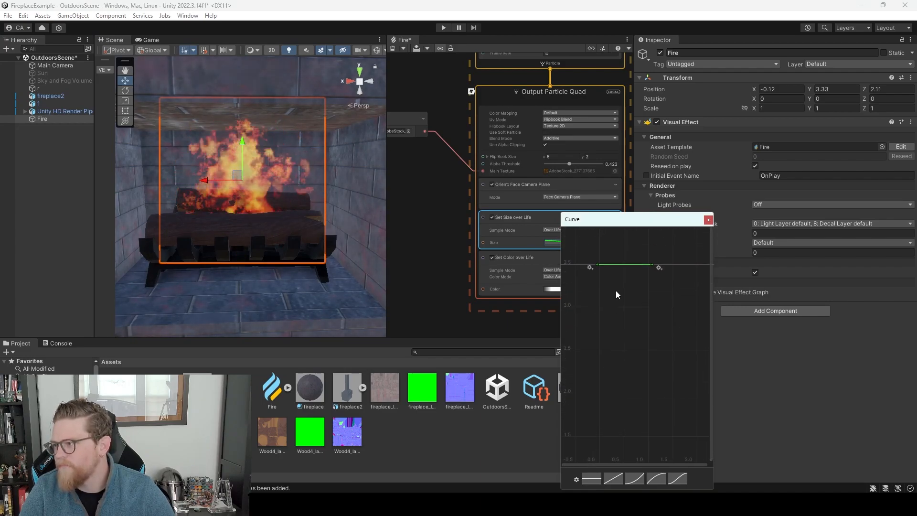
pyautogui.moveTo(599, 264); pyautogui.dragTo(600, 351)
pyautogui.moveTo(651, 264); pyautogui.dragTo(646, 299)
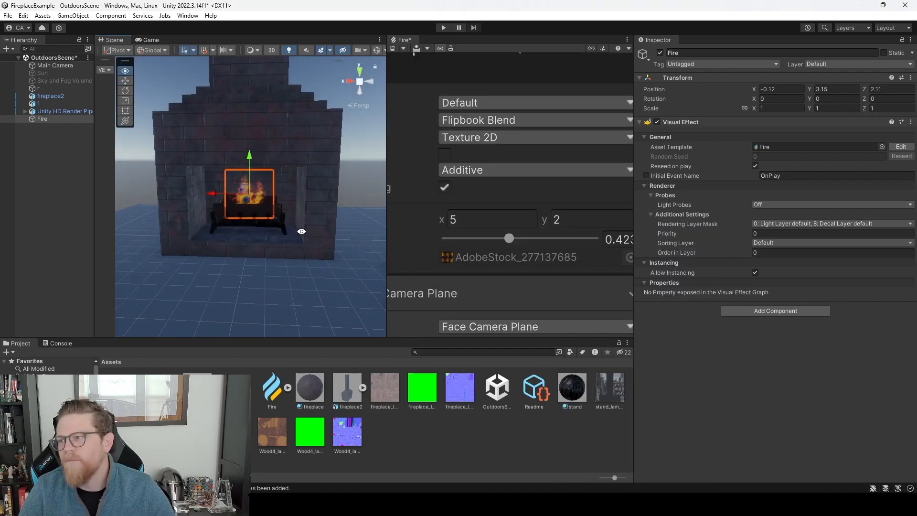
# Frame the Fire object and open the HDRP Global Settings in the project settings.
pyautogui.press('f')
pyautogui.click(187, 15)
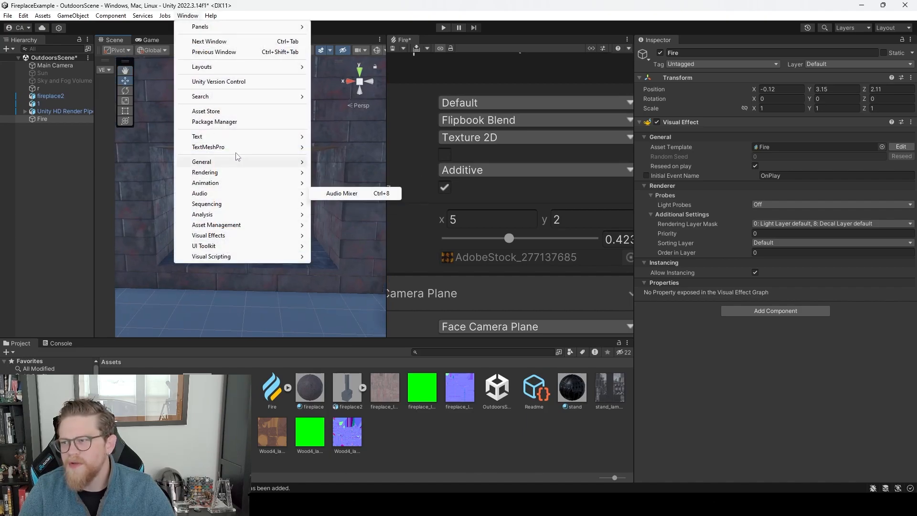
pyautogui.moveTo(236, 139)
pyautogui.moveTo(25, 16)
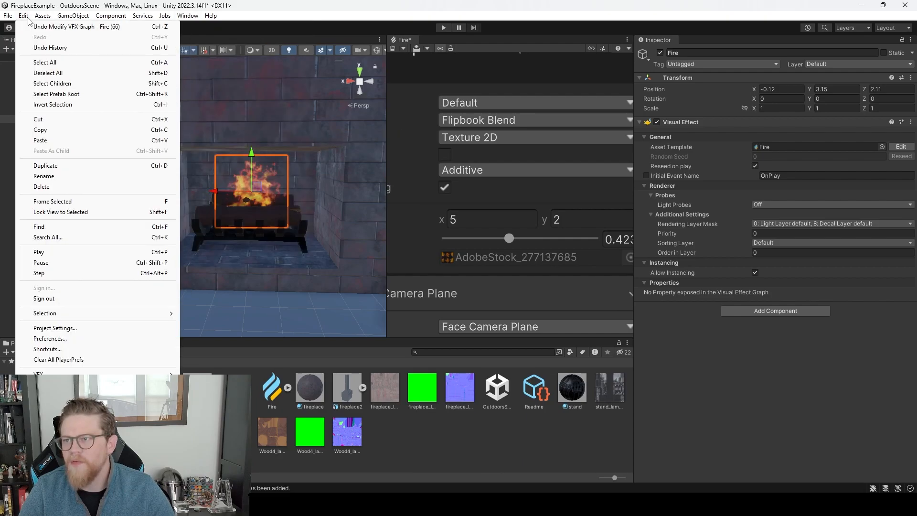
pyautogui.click(79, 329)
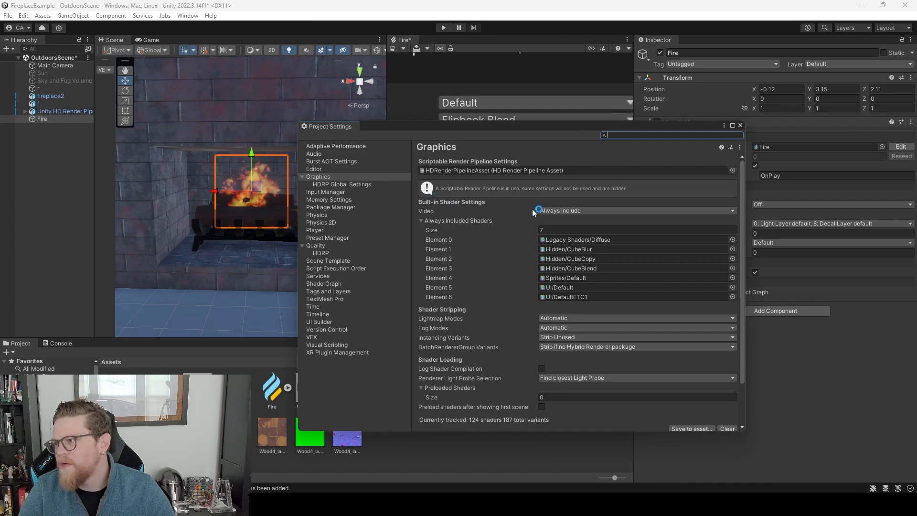
pyautogui.click(349, 184)
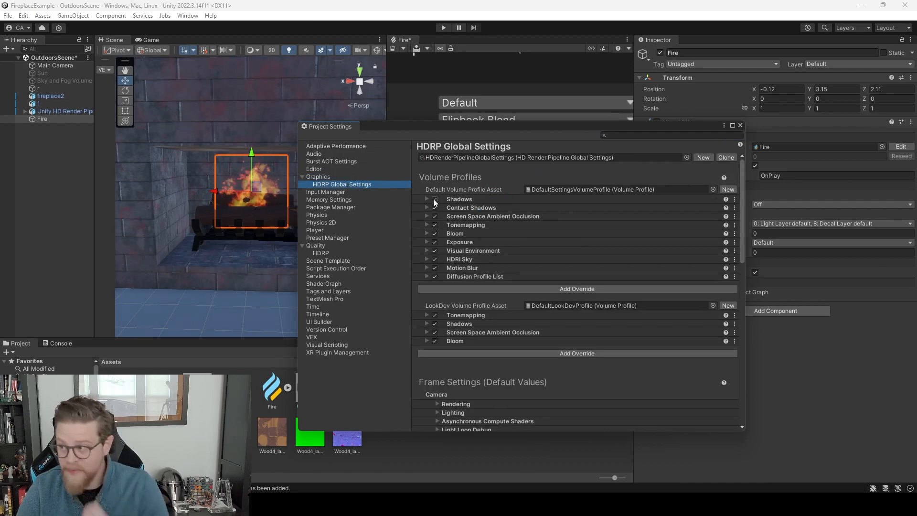
# Disable every override in the default volume profile, from Shadows to Diffusion Profile List, and close the project settings.
pyautogui.click(434, 216)
pyautogui.click(435, 224)
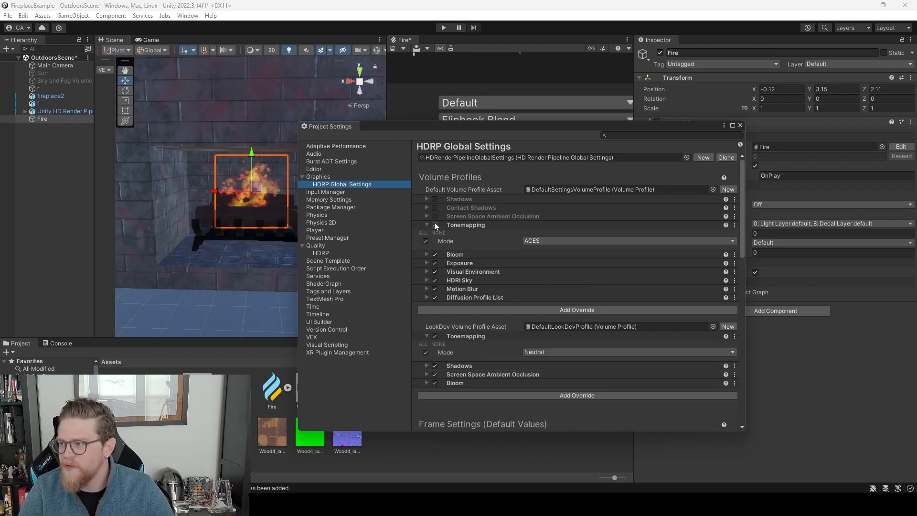
pyautogui.click(434, 224)
pyautogui.click(426, 225)
pyautogui.click(434, 233)
pyautogui.click(434, 242)
pyautogui.click(434, 250)
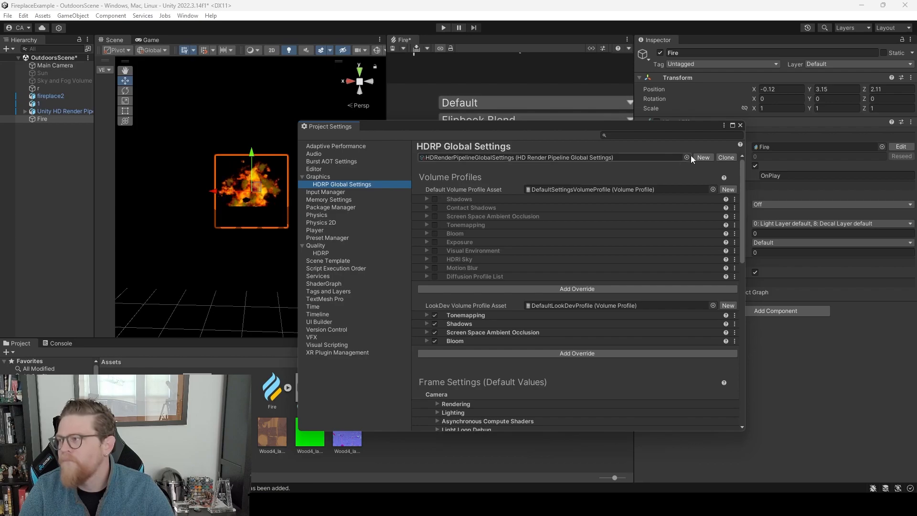
pyautogui.click(740, 126)
# Hide the grid in the Scene view around the fireplace.
pyautogui.scroll(-5, 219, 167)
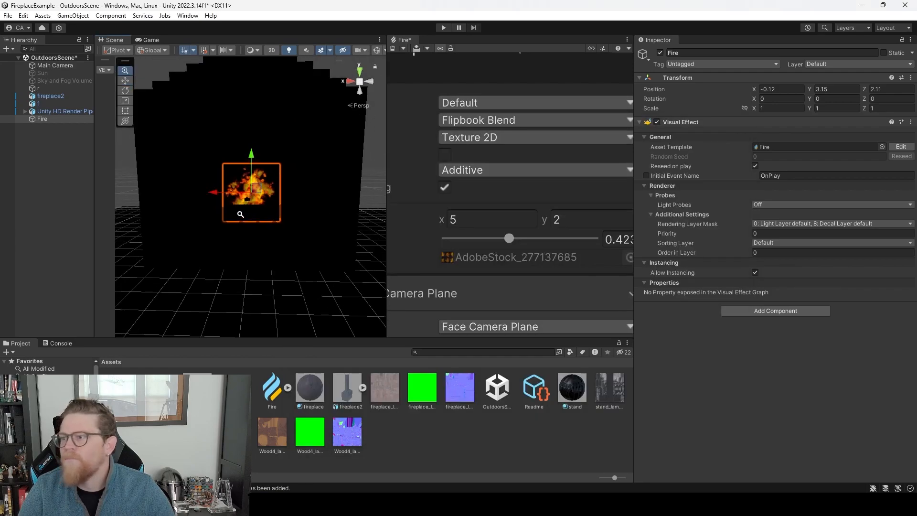
pyautogui.keyDown('alt'); pyautogui.moveTo(218, 167); pyautogui.dragTo(292, 224); pyautogui.keyUp('alt')
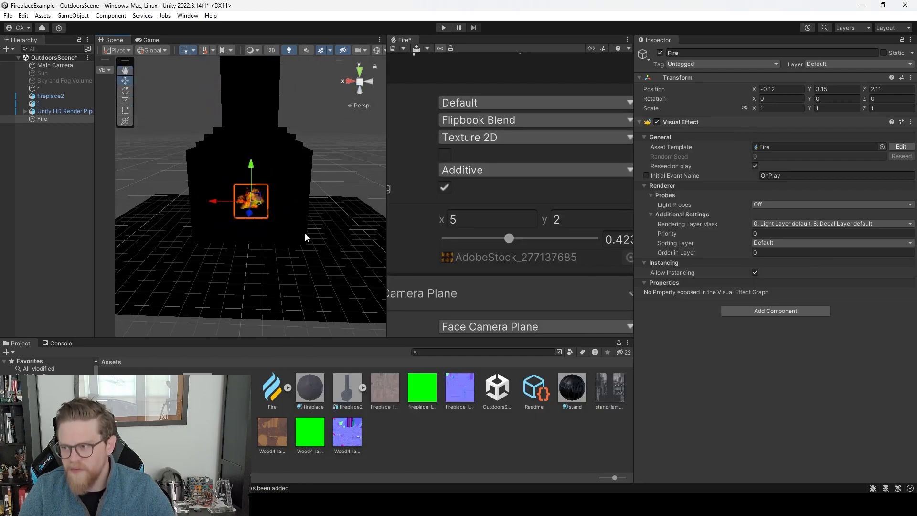
pyautogui.scroll(-5, 305, 208)
pyautogui.scroll(4, 313, 199)
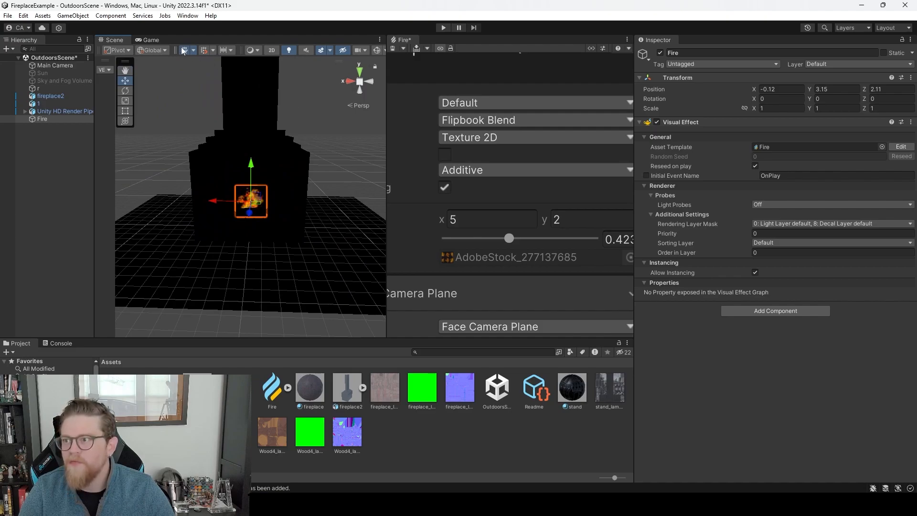
pyautogui.keyDown('alt'); pyautogui.moveTo(279, 171); pyautogui.dragTo(205, 166); pyautogui.keyUp('alt')
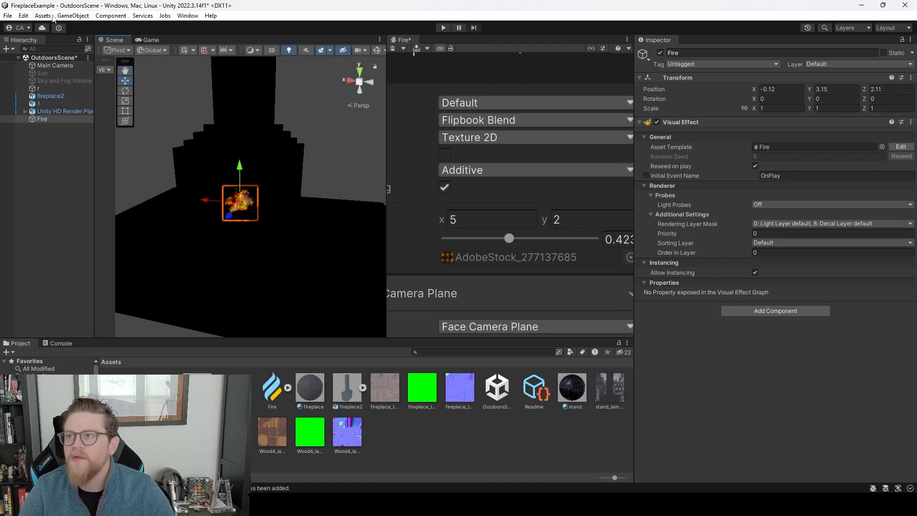
# Add a point light to the scene and move it into the firebox at Y 2.06 and Z 1.81.
pyautogui.rightClick(58, 144)
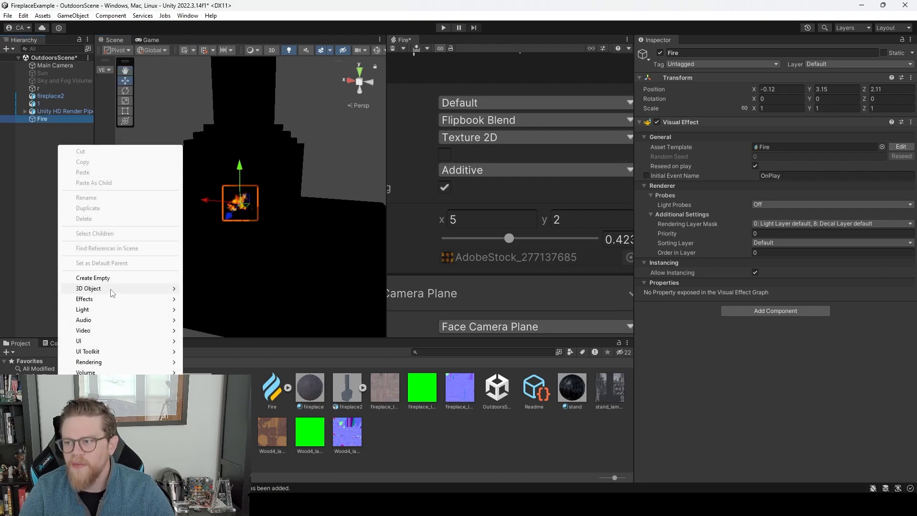
pyautogui.moveTo(125, 314)
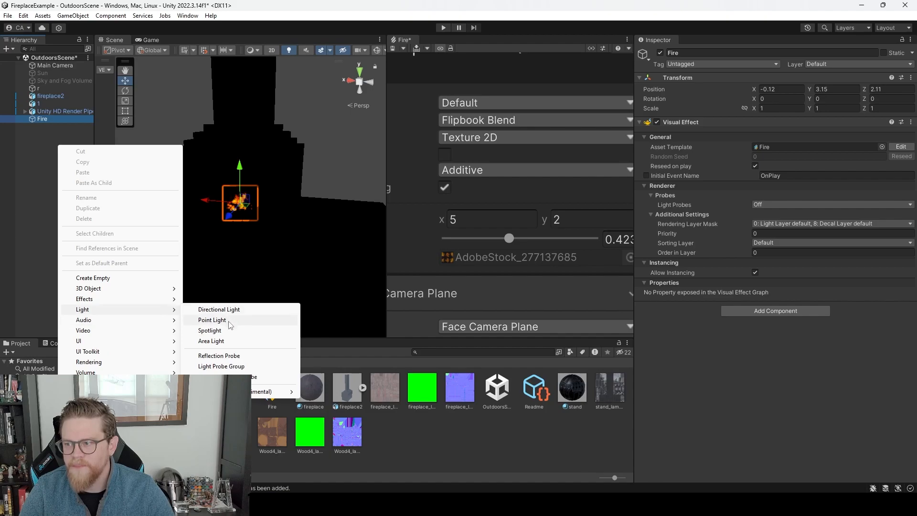
pyautogui.click(213, 320)
pyautogui.moveTo(222, 211); pyautogui.dragTo(207, 241)
pyautogui.keyDown('alt'); pyautogui.moveTo(222, 297); pyautogui.dragTo(298, 245); pyautogui.keyUp('alt')
pyautogui.keyDown('alt'); pyautogui.moveTo(298, 246); pyautogui.dragTo(404, 369, button='right'); pyautogui.keyUp('alt')
pyautogui.keyDown('alt'); pyautogui.moveTo(299, 267); pyautogui.dragTo(284, 291); pyautogui.keyUp('alt')
pyautogui.moveTo(231, 173); pyautogui.dragTo(233, 182)
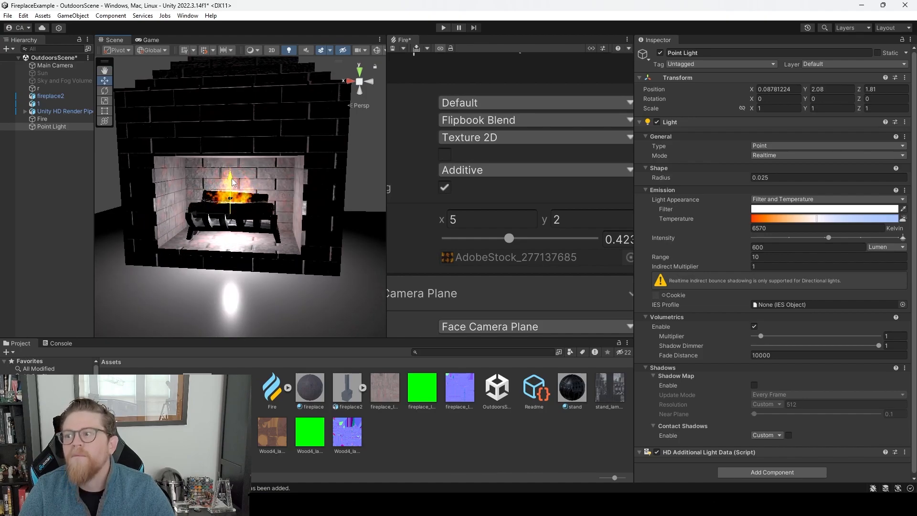
# Create a material named floor and apply it to the ground plane.
pyautogui.keyDown('alt'); pyautogui.moveTo(295, 227); pyautogui.dragTo(242, 249); pyautogui.keyUp('alt')
pyautogui.click(297, 334)
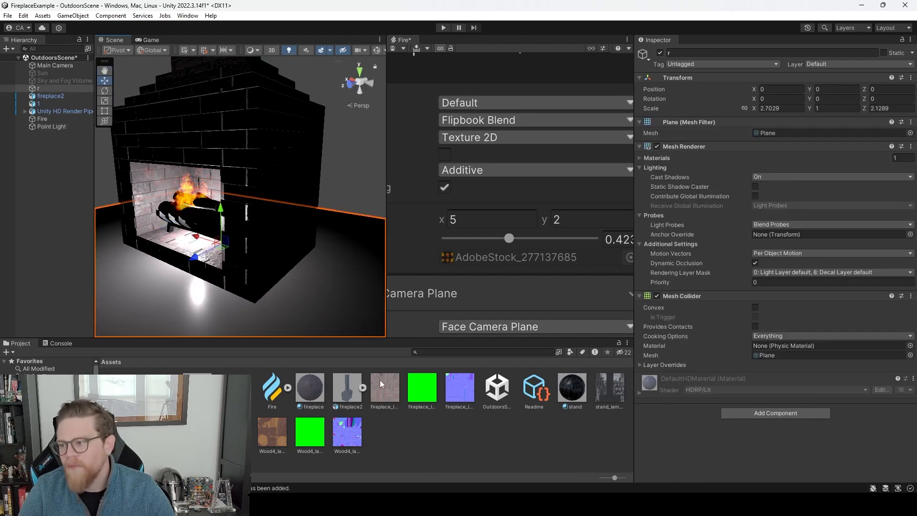
pyautogui.rightClick(445, 453)
pyautogui.moveTo(535, 187)
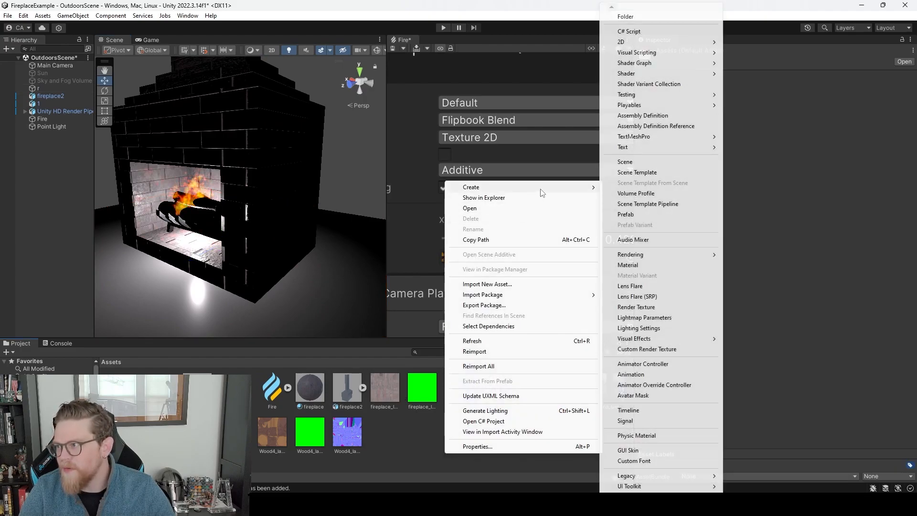
pyautogui.click(628, 265)
pyautogui.write('floor')
pyautogui.press('Return')
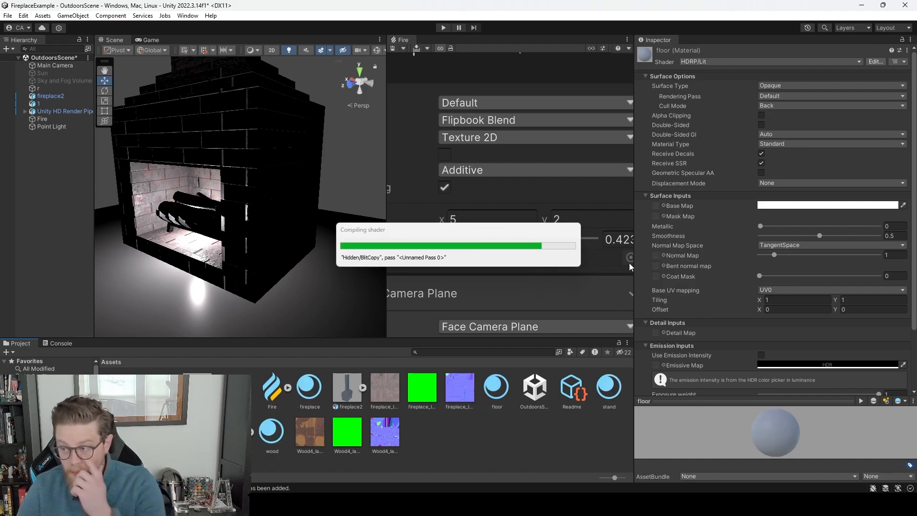
pyautogui.moveTo(493, 400); pyautogui.dragTo(353, 295)
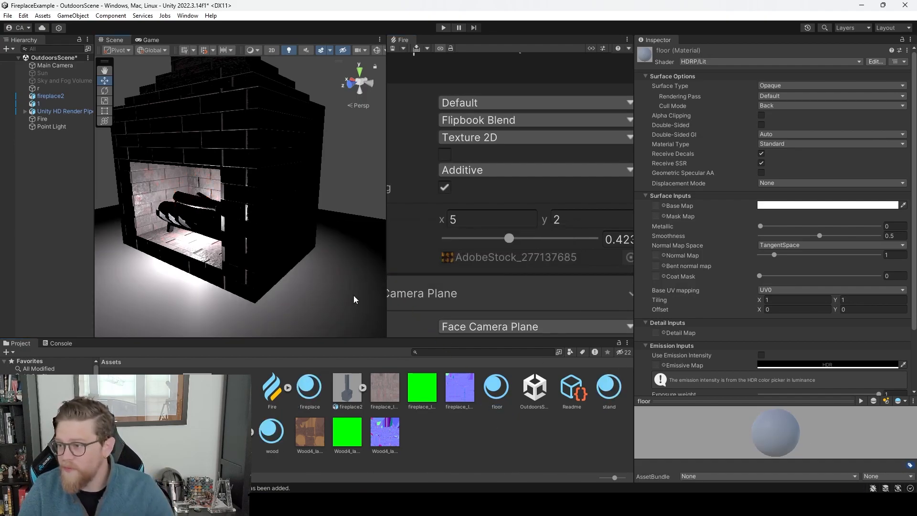
# Set the floor material's Smoothness to 0 and select the ground plane.
pyautogui.keyDown('alt'); pyautogui.moveTo(254, 303); pyautogui.dragTo(296, 306); pyautogui.keyUp('alt')
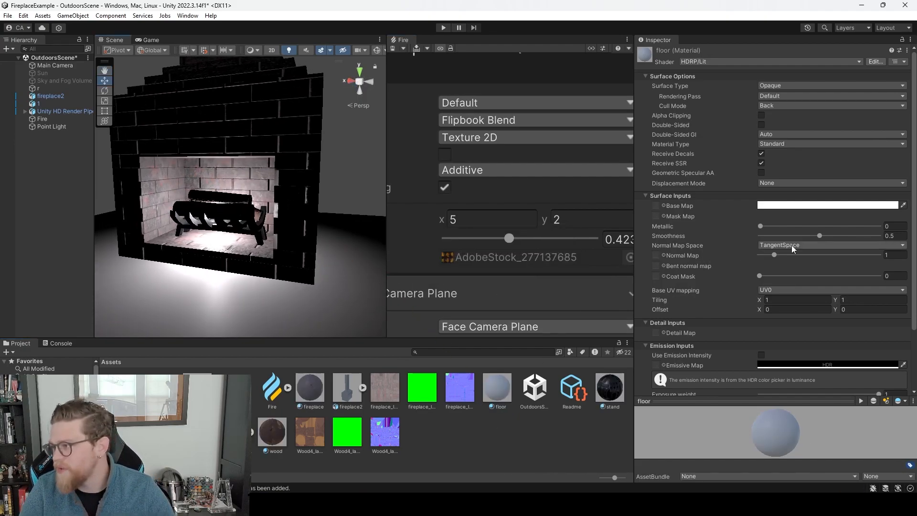
pyautogui.moveTo(819, 236); pyautogui.dragTo(727, 239)
pyautogui.keyDown('alt'); pyautogui.moveTo(339, 247); pyautogui.dragTo(306, 266); pyautogui.keyUp('alt')
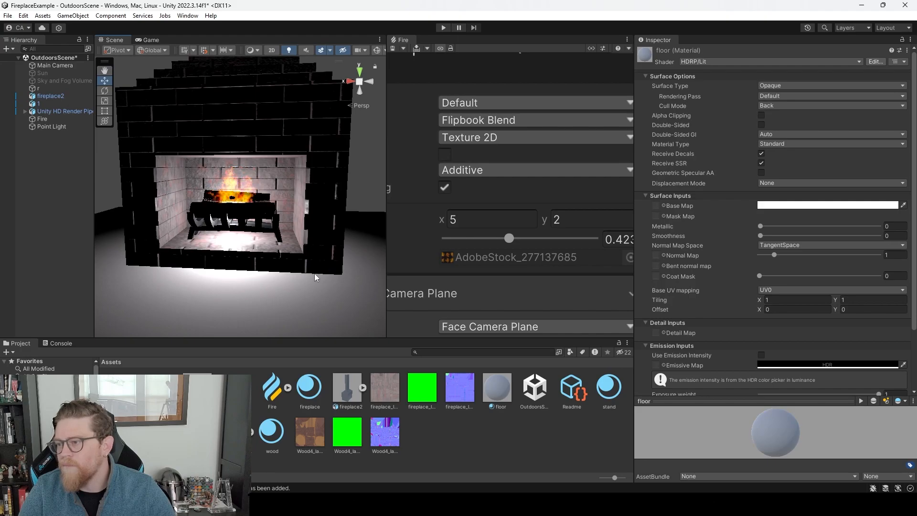
pyautogui.click(286, 297)
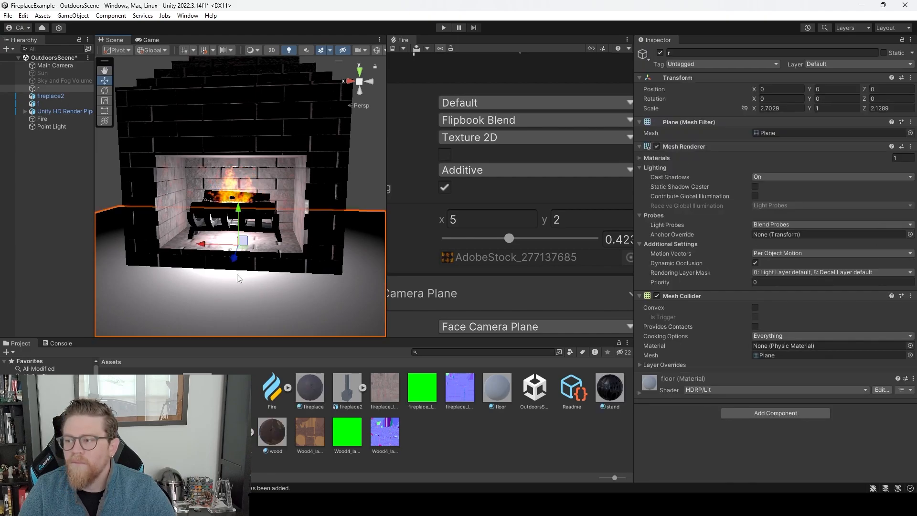
# Select the point light and turn on gizmos in the Scene view.
pyautogui.click(51, 126)
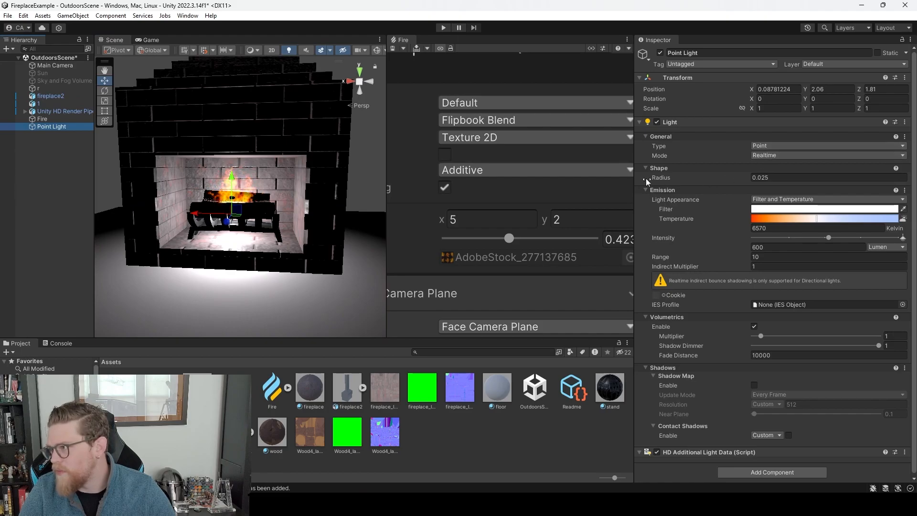
pyautogui.click(376, 53)
pyautogui.keyDown('alt'); pyautogui.moveTo(273, 218); pyautogui.dragTo(351, 248); pyautogui.keyUp('alt')
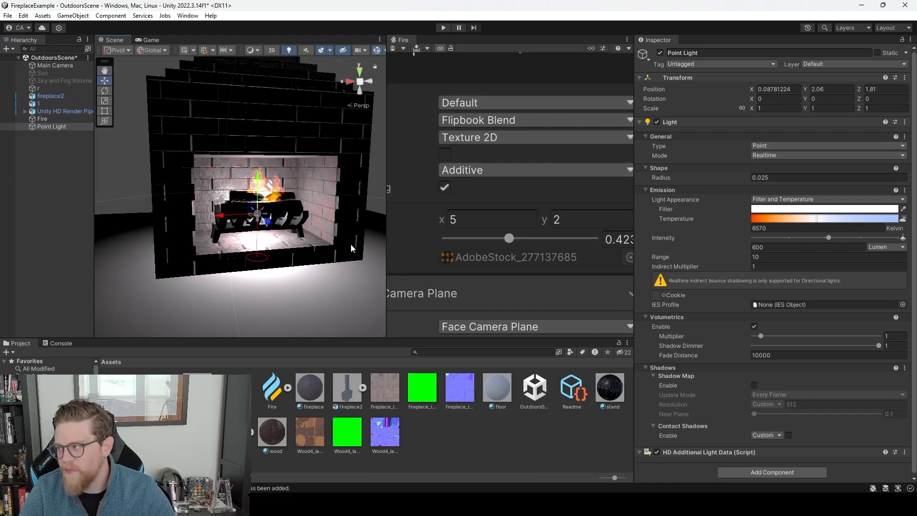
pyautogui.click(423, 237)
# Shrink the point light's range to about 3.12 and raise the light to Y 2.7.
pyautogui.scroll(-4, 233, 206)
pyautogui.click(65, 129)
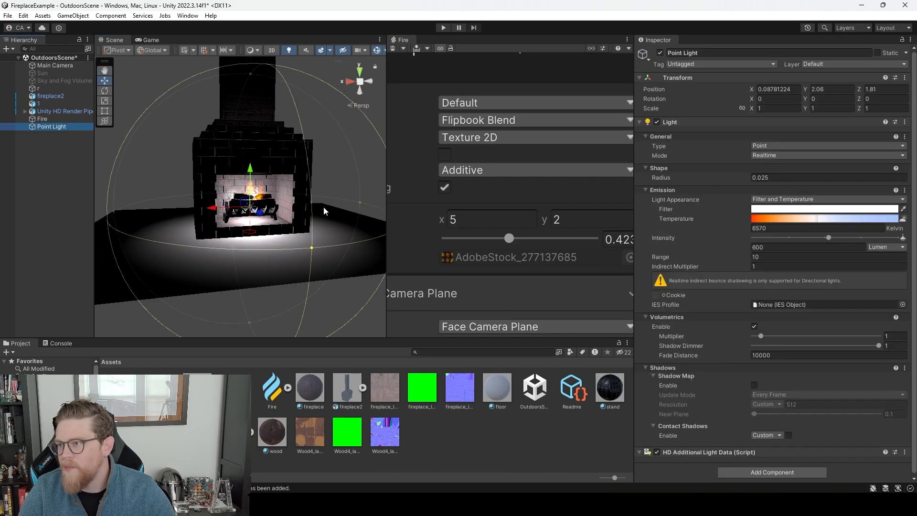
pyautogui.moveTo(314, 249); pyautogui.dragTo(256, 229)
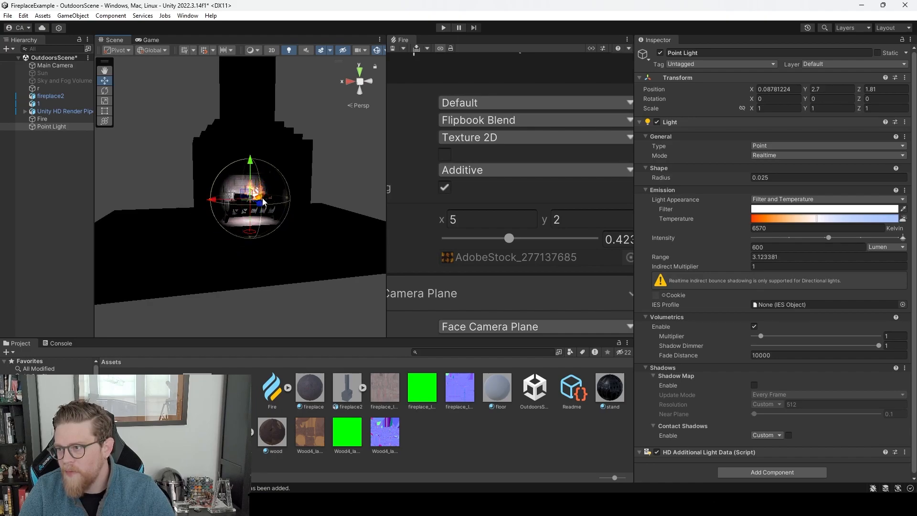
pyautogui.keyDown('alt'); pyautogui.moveTo(261, 198); pyautogui.dragTo(275, 222); pyautogui.keyUp('alt')
# Centre the point light in the firebox at X 0.02 and enlarge its range to about 3.71.
pyautogui.scroll(5, 249, 193)
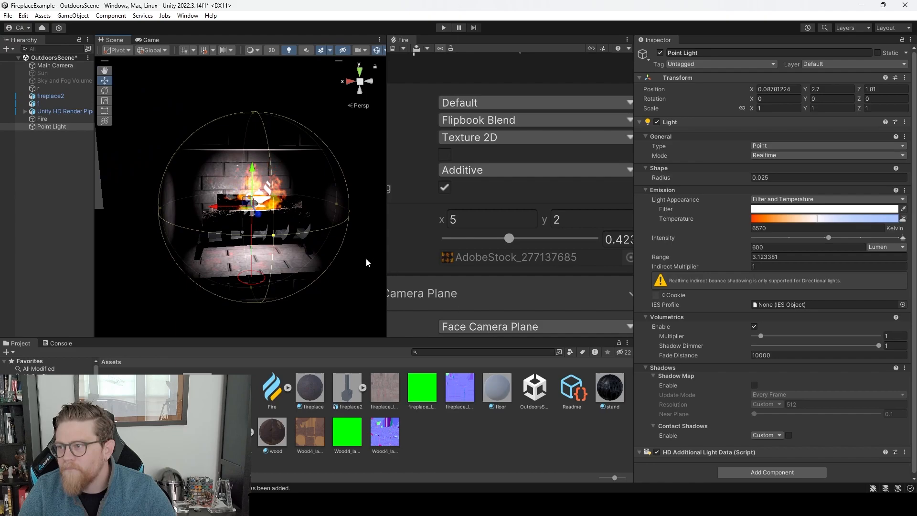
pyautogui.moveTo(201, 208); pyautogui.dragTo(203, 208)
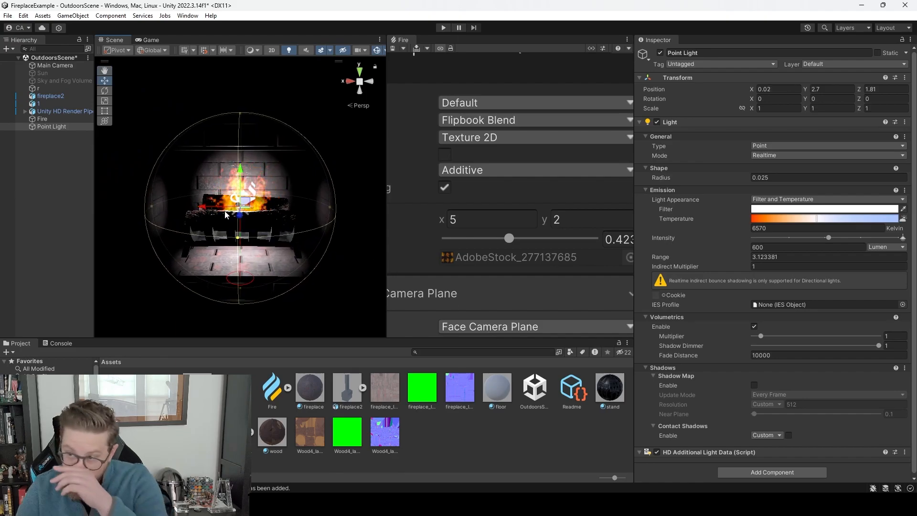
pyautogui.keyDown('alt'); pyautogui.moveTo(247, 211); pyautogui.dragTo(178, 216); pyautogui.keyUp('alt')
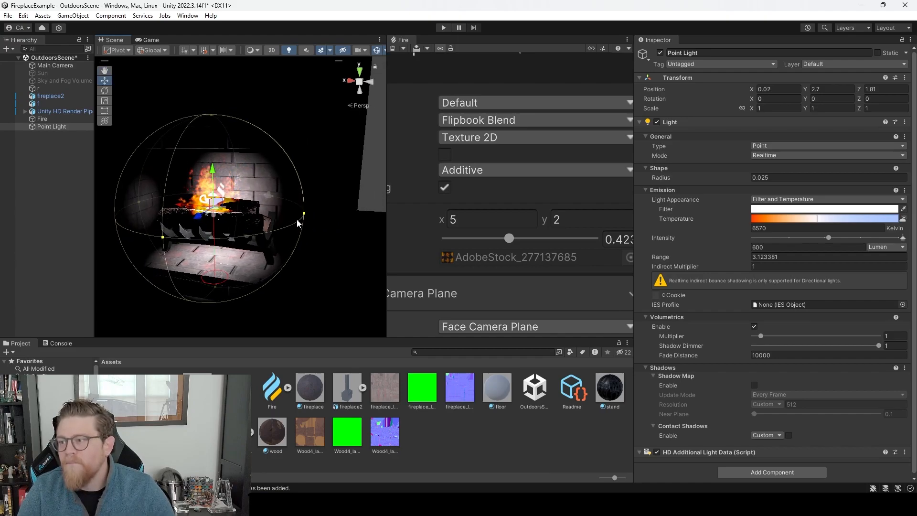
pyautogui.moveTo(305, 215); pyautogui.dragTo(323, 215)
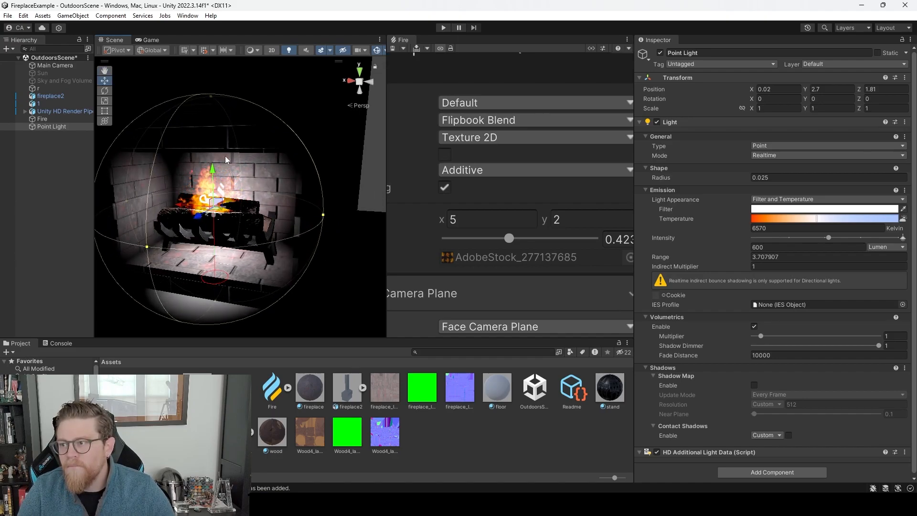
# Raise the point light to Y 3.27 and set its colour temperature to 3185 Kelvin.
pyautogui.moveTo(214, 170); pyautogui.dragTo(217, 153)
pyautogui.keyDown('alt'); pyautogui.moveTo(191, 210); pyautogui.dragTo(223, 225); pyautogui.keyUp('alt')
pyautogui.scroll(-10, 223, 225)
pyautogui.click(148, 170)
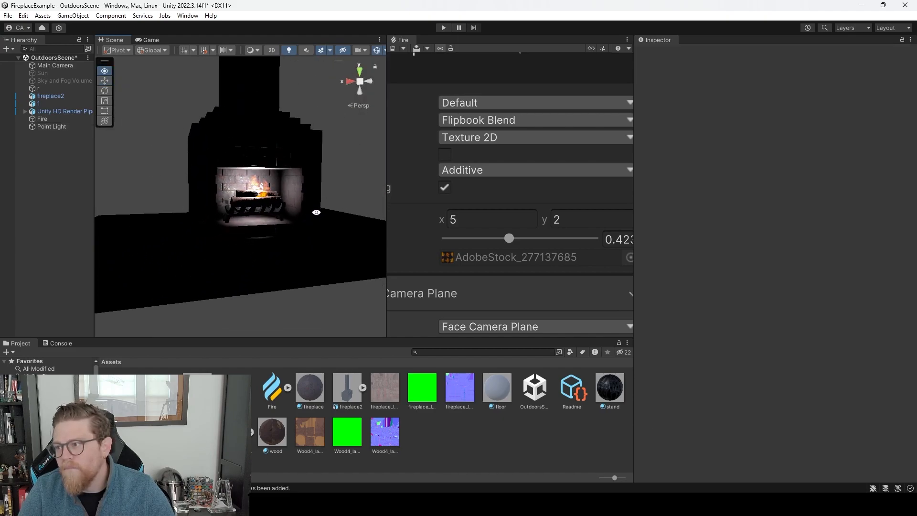
pyautogui.scroll(5, 260, 223)
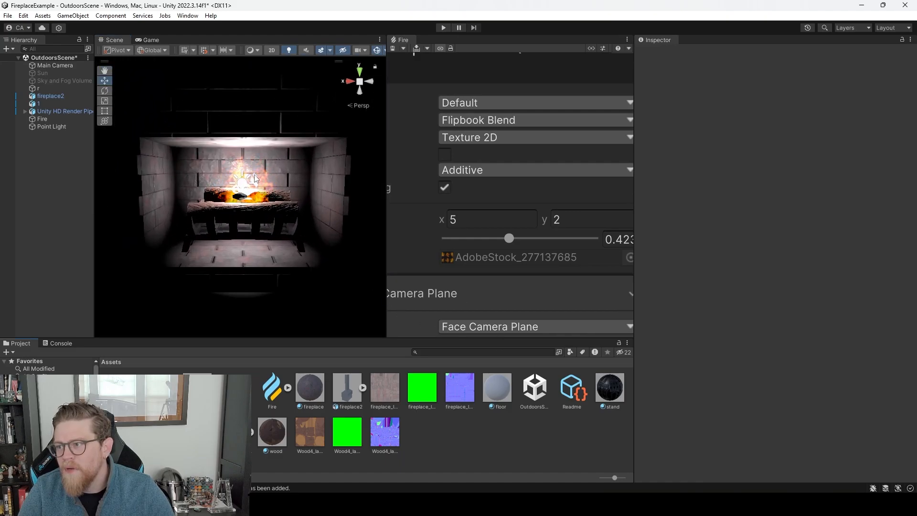
pyautogui.click(70, 125)
pyautogui.moveTo(816, 218); pyautogui.dragTo(778, 222)
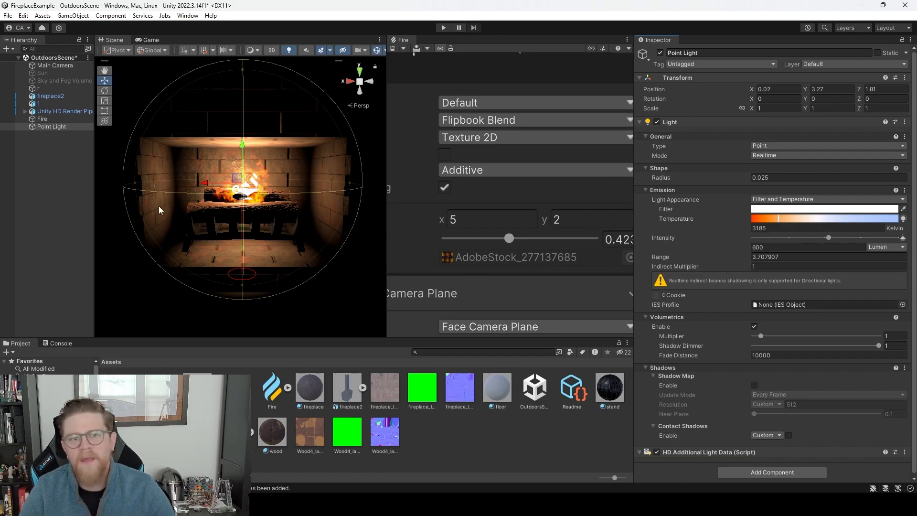
# Enable the shadow map on the point light.
pyautogui.keyDown('alt'); pyautogui.moveTo(289, 146); pyautogui.dragTo(234, 164); pyautogui.keyUp('alt')
pyautogui.click(362, 155)
pyautogui.moveTo(212, 172)
pyautogui.keyDown('alt'); pyautogui.mouseDown(button='right')
pyautogui.moveTo(457, 316)
pyautogui.moveTo(389, 295)
pyautogui.moveTo(223, 165)
pyautogui.mouseUp(button='right'); pyautogui.keyUp('alt')
pyautogui.keyDown('alt'); pyautogui.moveTo(223, 165); pyautogui.dragTo(313, 206); pyautogui.keyUp('alt')
pyautogui.keyDown('alt'); pyautogui.moveTo(313, 207); pyautogui.dragTo(364, 274, button='right'); pyautogui.keyUp('alt')
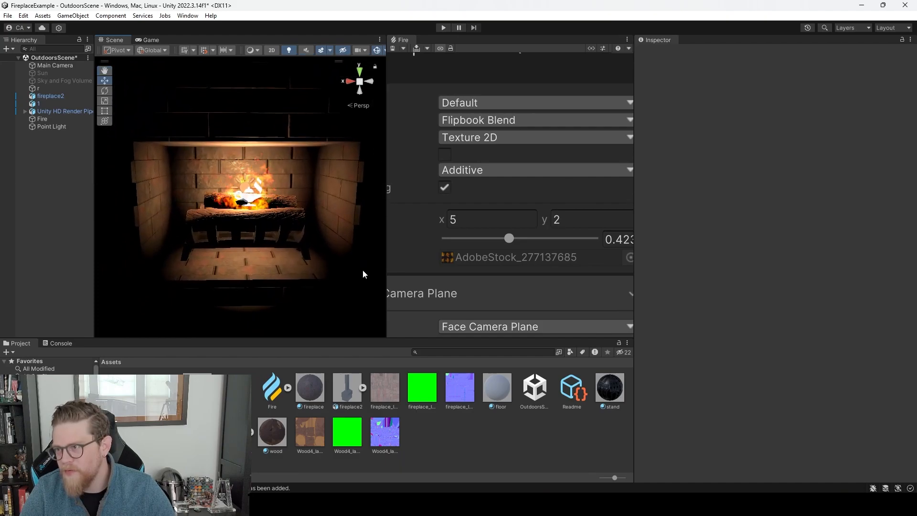
pyautogui.click(244, 186)
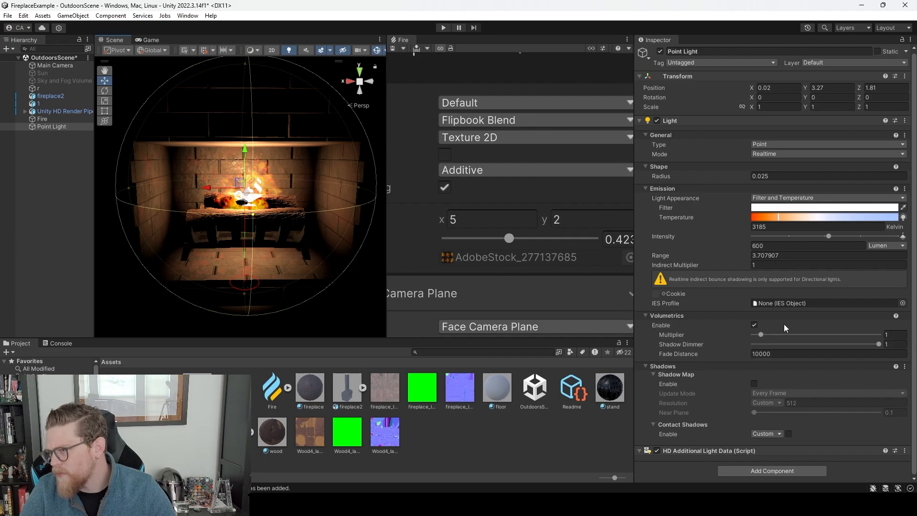
pyautogui.click(754, 383)
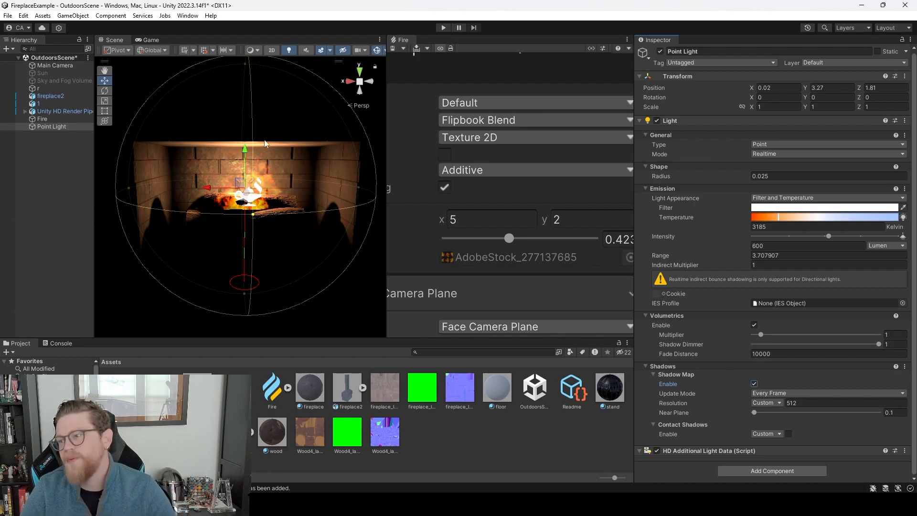
# Lower the point light to Y 2.54 and shift it in depth to Z 1.9.
pyautogui.moveTo(244, 157); pyautogui.dragTo(190, 197)
pyautogui.moveTo(190, 197); pyautogui.dragTo(214, 197, button='middle')
pyautogui.moveTo(172, 217); pyautogui.dragTo(169, 218)
pyautogui.keyDown('alt'); pyautogui.moveTo(200, 199); pyautogui.dragTo(260, 179); pyautogui.keyUp('alt')
pyautogui.keyDown('alt'); pyautogui.moveTo(288, 182); pyautogui.dragTo(326, 210, button='right'); pyautogui.keyUp('alt')
pyautogui.moveTo(258, 183); pyautogui.dragTo(258, 181)
pyautogui.keyDown('alt'); pyautogui.moveTo(328, 193); pyautogui.dragTo(315, 192); pyautogui.keyUp('alt')
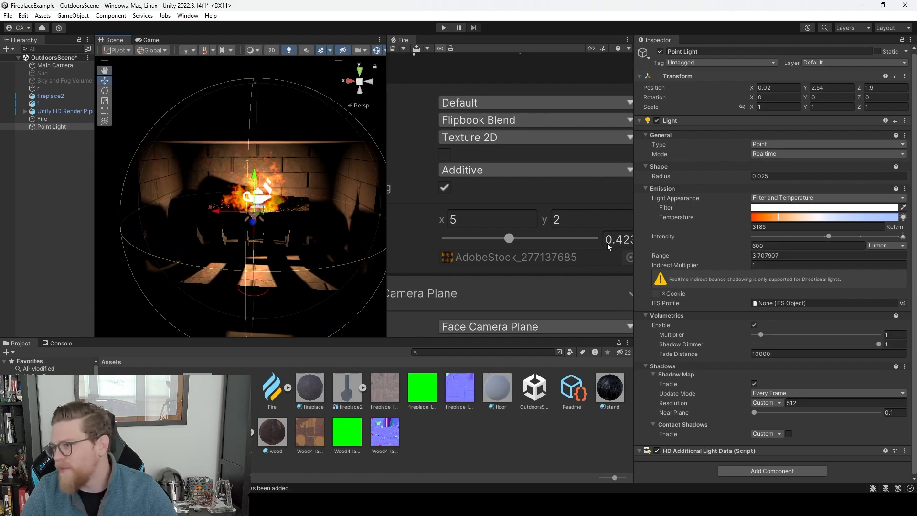
pyautogui.keyDown('alt'); pyautogui.moveTo(336, 226); pyautogui.dragTo(291, 225); pyautogui.keyUp('alt')
pyautogui.keyDown('alt'); pyautogui.moveTo(292, 225); pyautogui.dragTo(232, 207, button='right'); pyautogui.keyUp('alt')
pyautogui.scroll(-2, 263, 214)
pyautogui.click(350, 180)
pyautogui.keyDown('alt'); pyautogui.moveTo(280, 198); pyautogui.dragTo(87, 165); pyautogui.keyUp('alt')
# With the point light selected, open the Timeline window and dock it beside the Console.
pyautogui.click(51, 127)
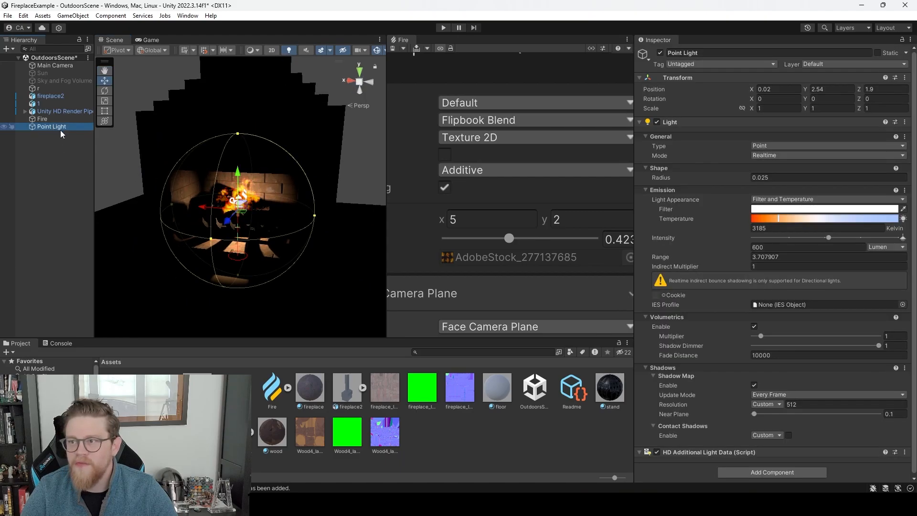
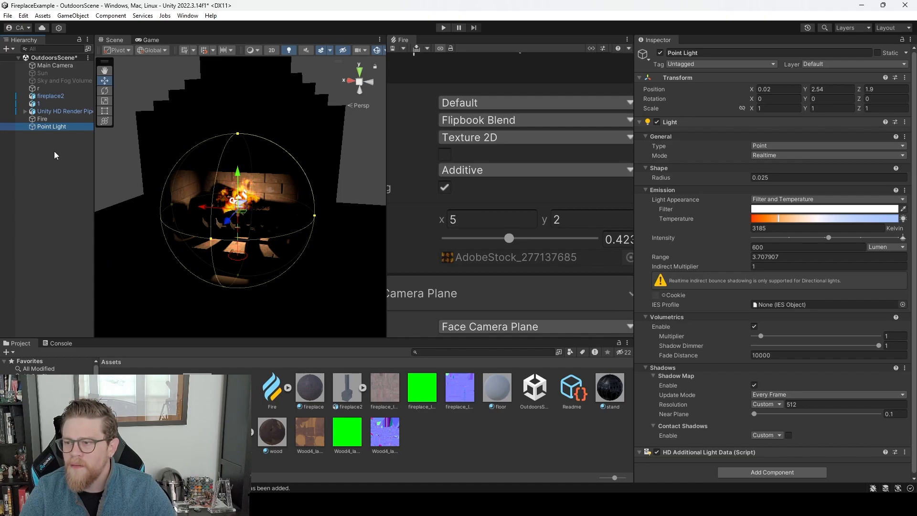
pyautogui.click(182, 18)
pyautogui.moveTo(220, 188)
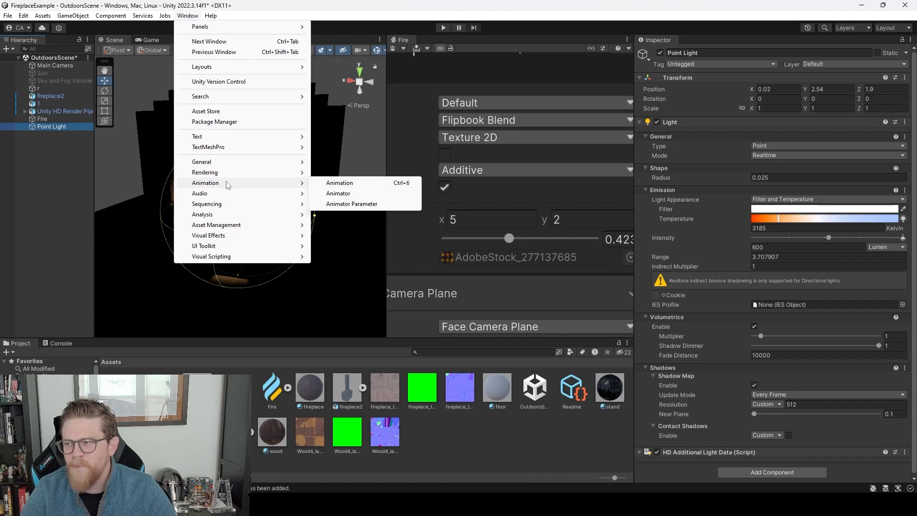
pyautogui.moveTo(232, 206)
pyautogui.click(336, 204)
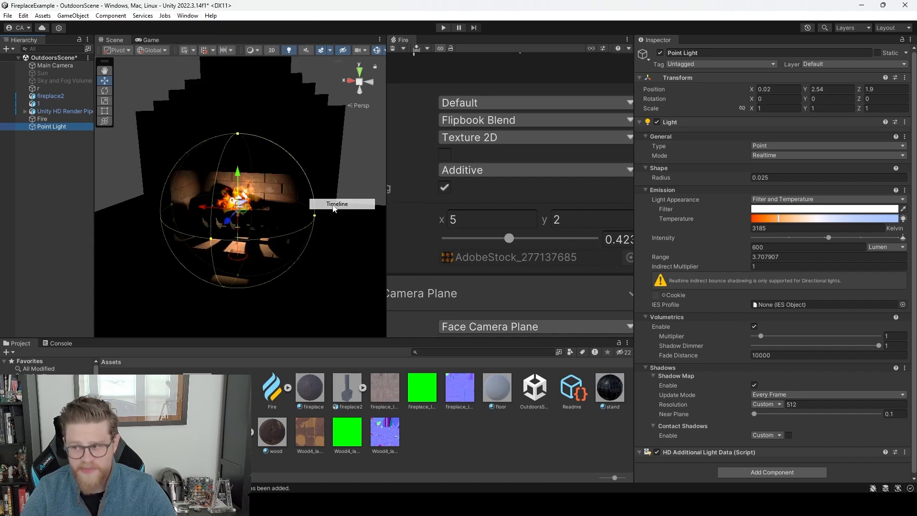
pyautogui.moveTo(183, 41); pyautogui.dragTo(102, 342)
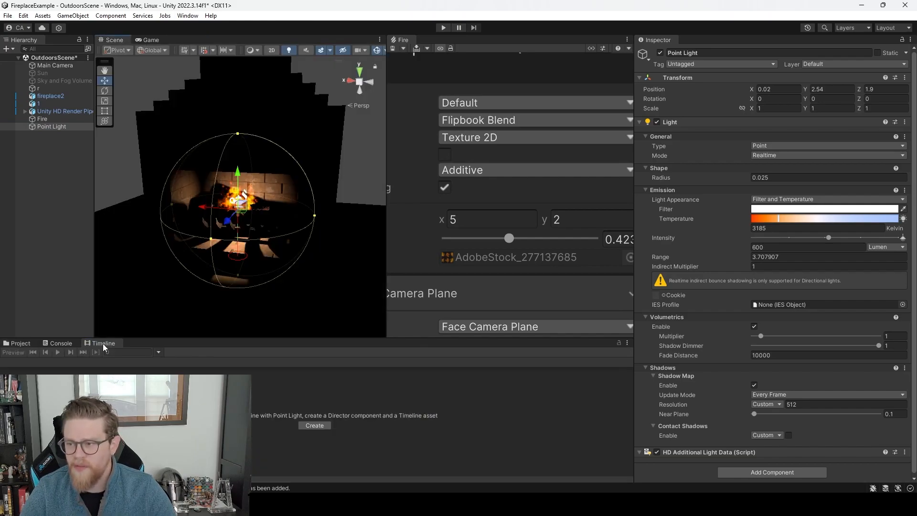
# Create an empty GameObject at the scene's root level and name it Timeline.
pyautogui.click(67, 156)
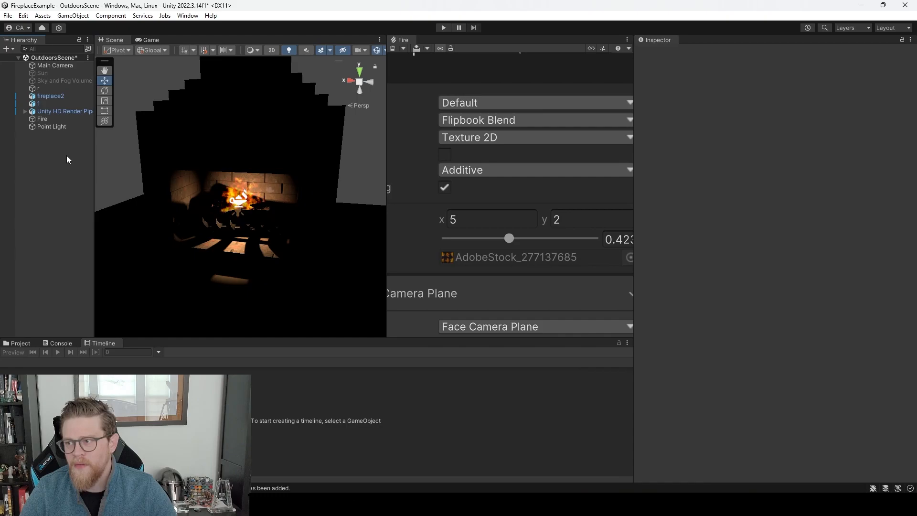
pyautogui.rightClick(40, 147)
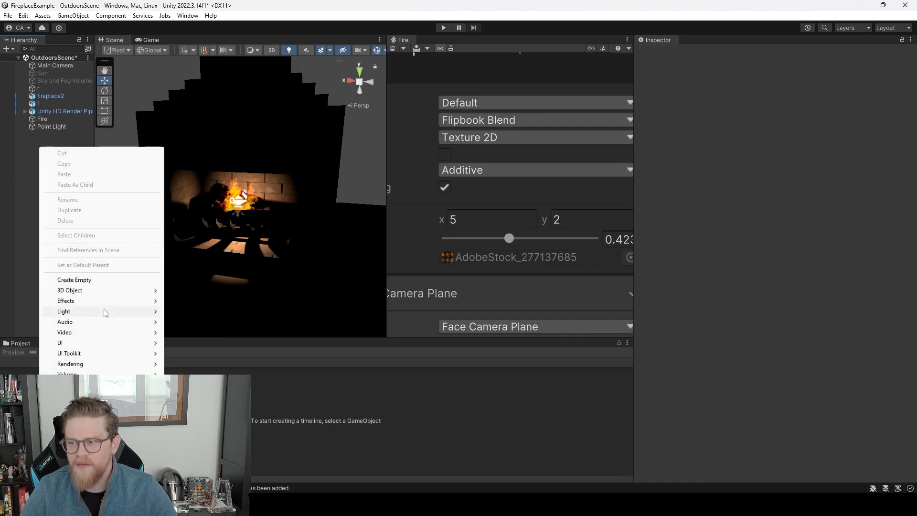
pyautogui.click(91, 280)
pyautogui.write('Time')
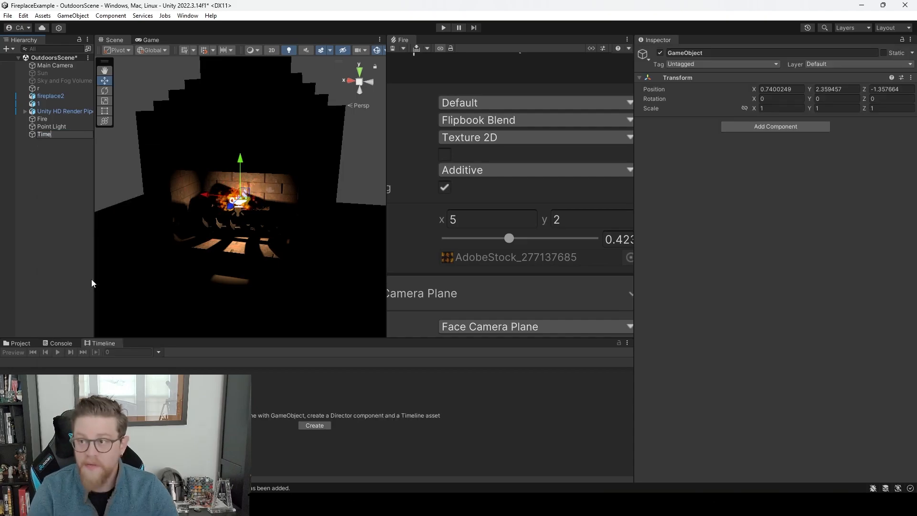
pyautogui.write('line')
pyautogui.press('Return')
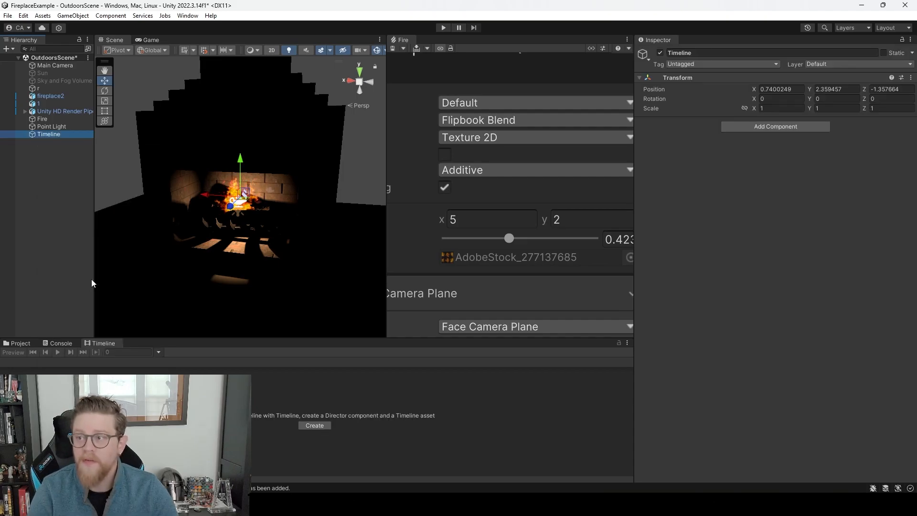
# Create a director and a playable asset named Timeline in Assets for the Timeline object, and add an animation track.
pyautogui.click(319, 424)
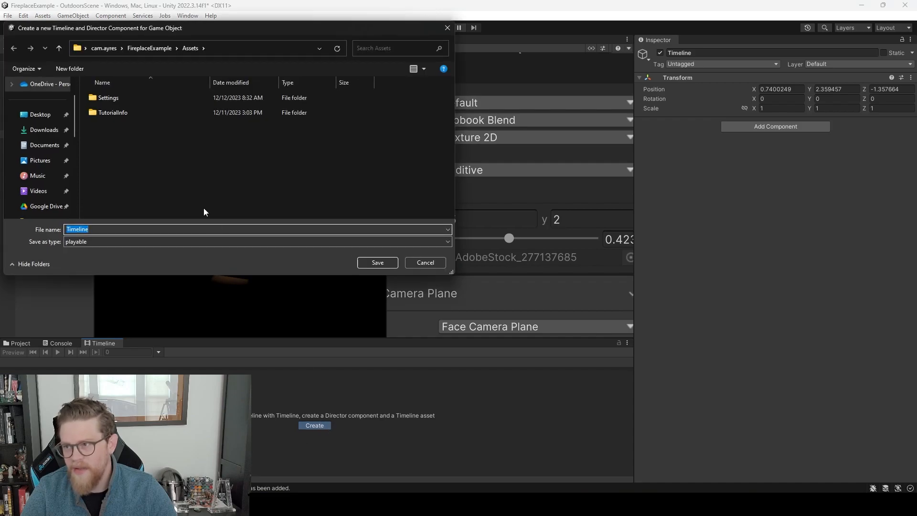
pyautogui.click(377, 263)
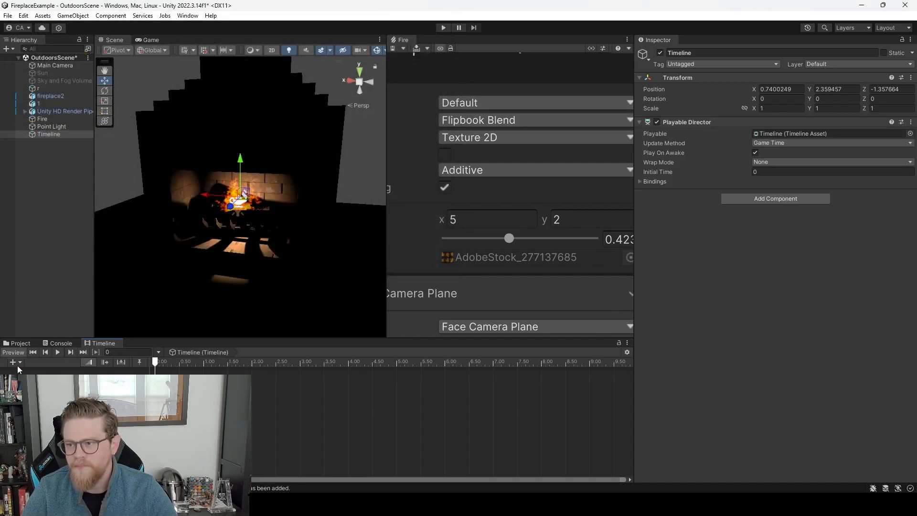
pyautogui.click(18, 363)
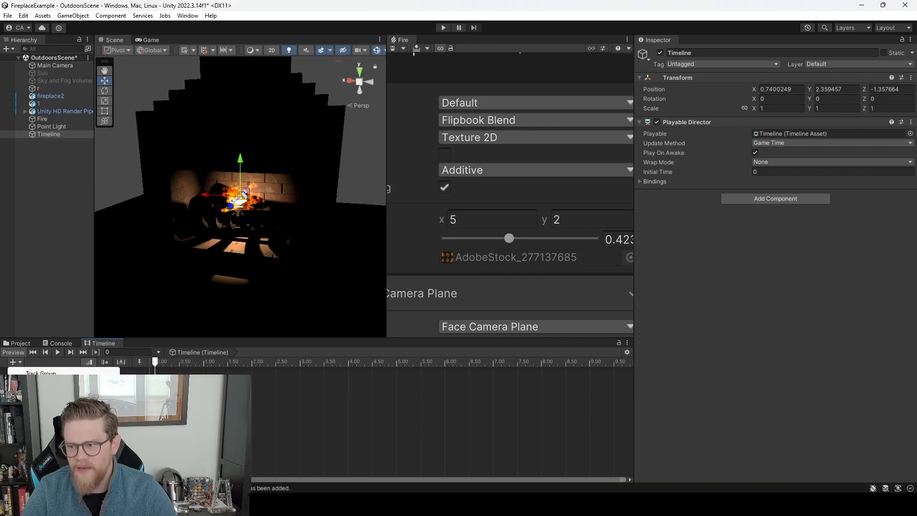
pyautogui.click(47, 397)
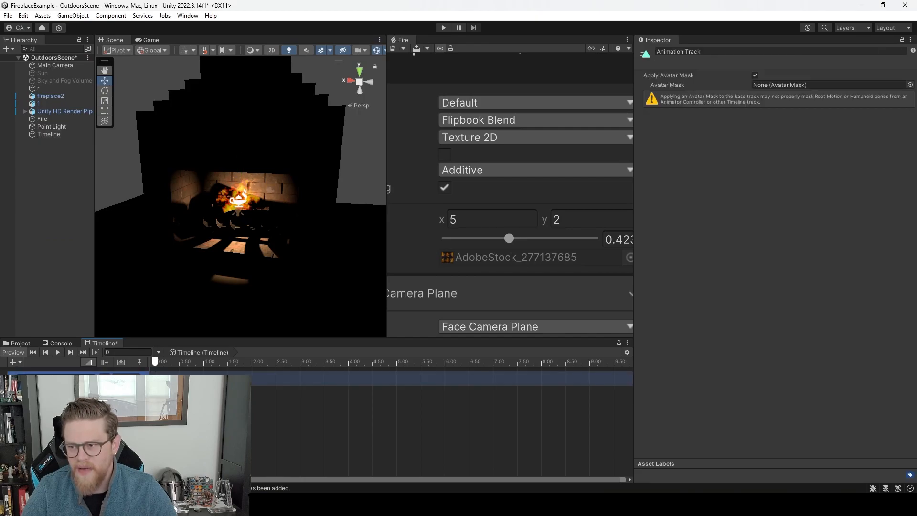
# Add an Animator component to the point light.
pyautogui.click(53, 127)
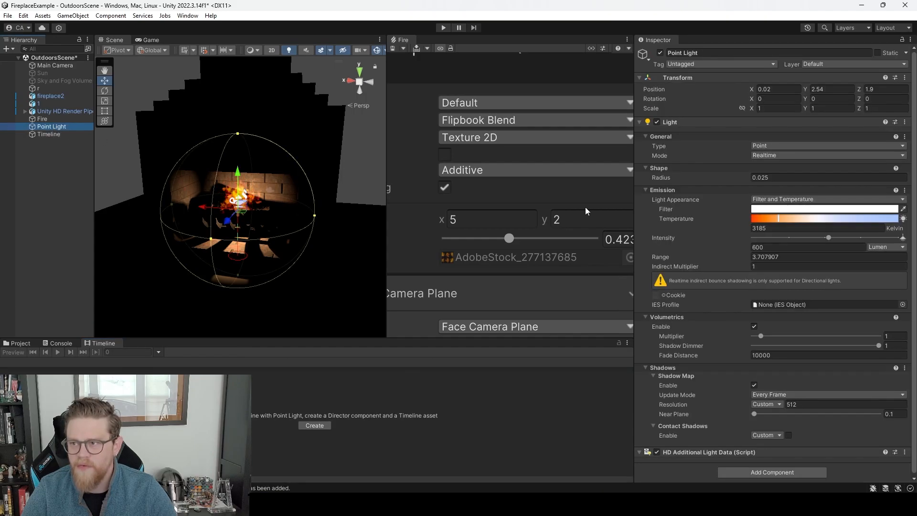
pyautogui.click(779, 469)
pyautogui.write('animator')
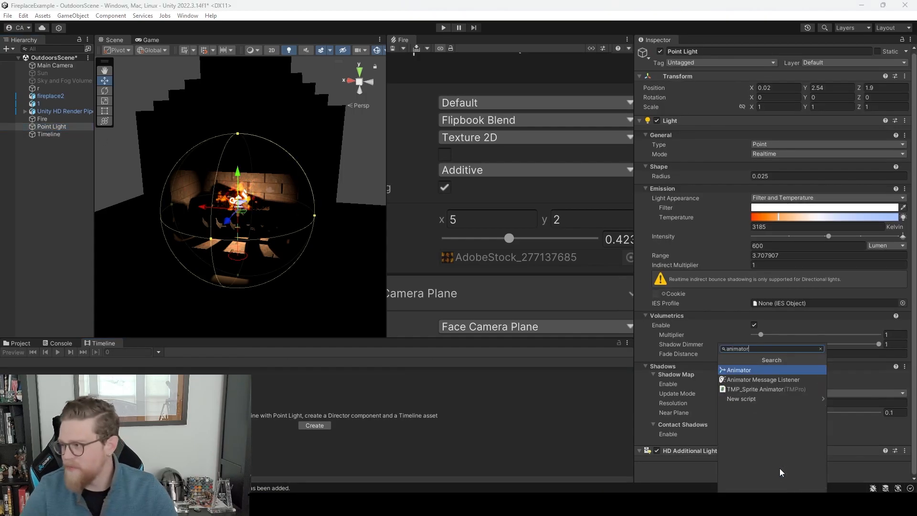
pyautogui.press('Down')
pyautogui.press('Down')
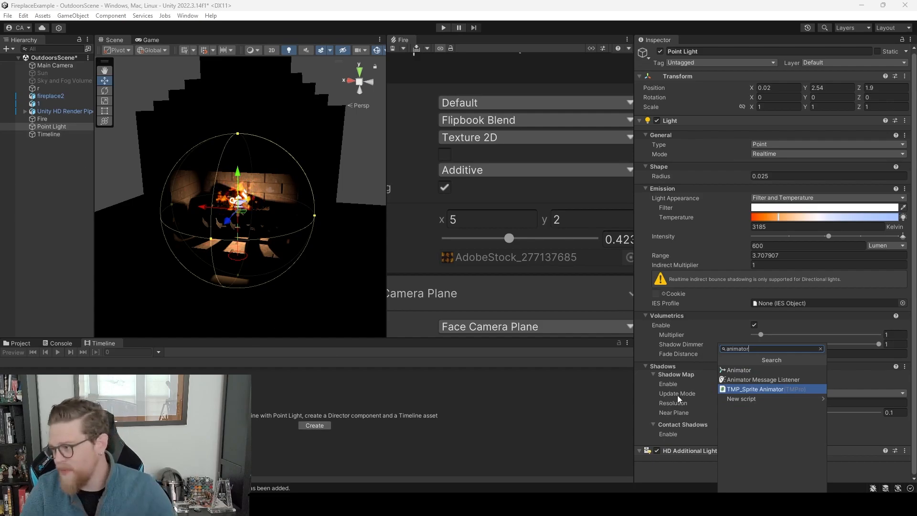
pyautogui.click(741, 368)
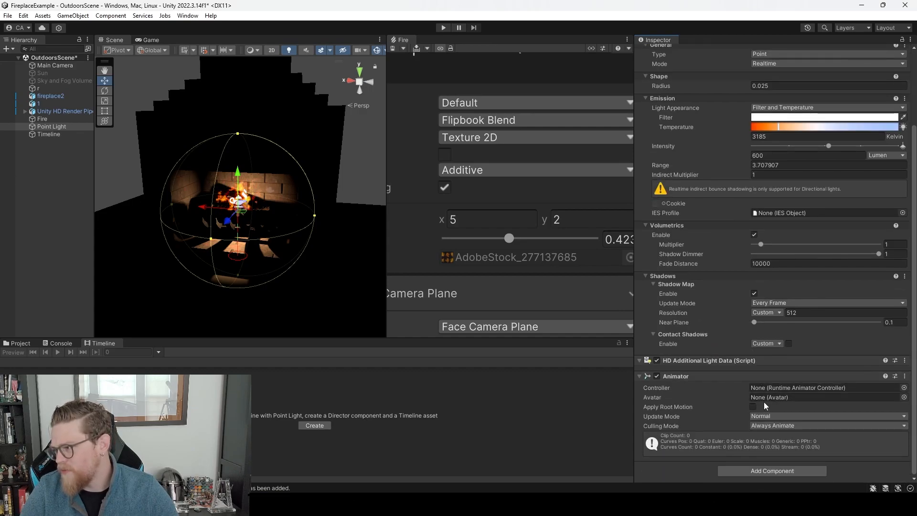
# Bind the point light to the animation track of the Timeline object.
pyautogui.click(62, 134)
pyautogui.click(56, 126)
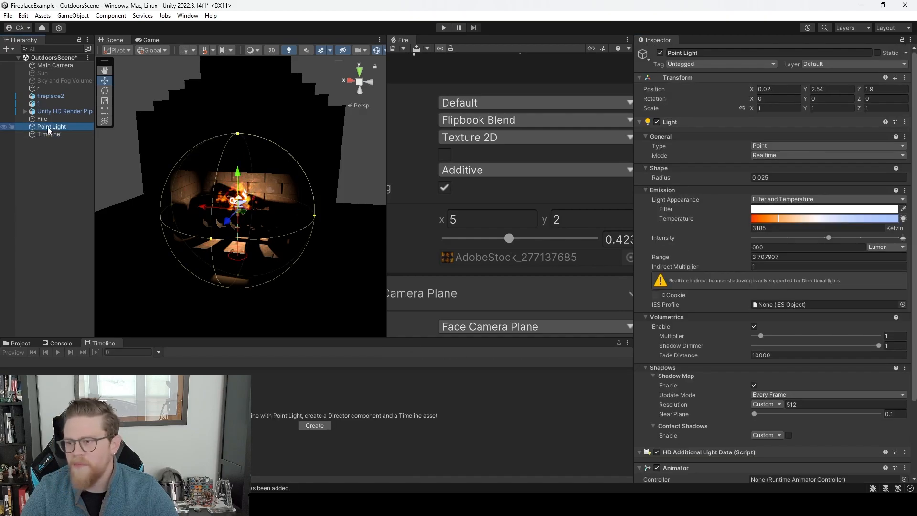
pyautogui.click(49, 135)
pyautogui.moveTo(52, 122); pyautogui.dragTo(63, 361)
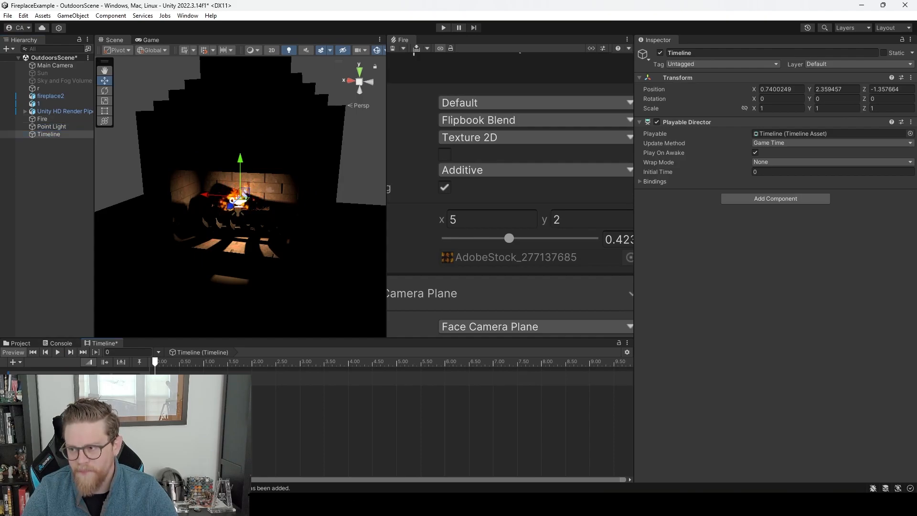
# Check the playable assets offered for the Timeline object's Playable Director, reselecting the Timeline asset.
pyautogui.scroll(3, 195, 411)
pyautogui.moveTo(194, 410); pyautogui.dragTo(203, 411, button='middle')
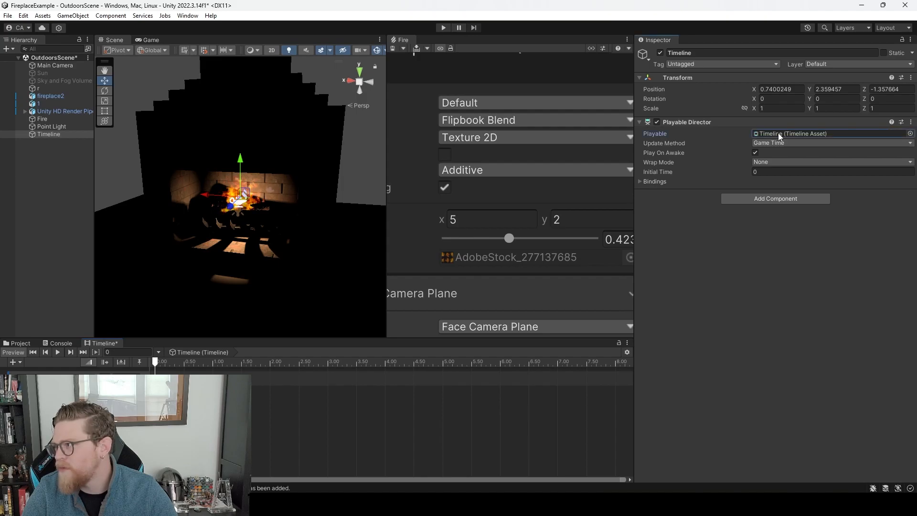
pyautogui.click(909, 133)
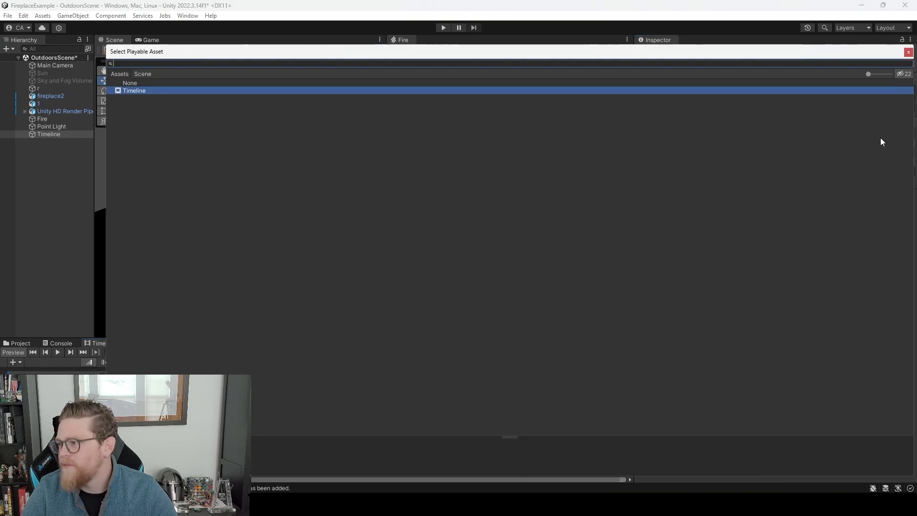
pyautogui.doubleClick(144, 91)
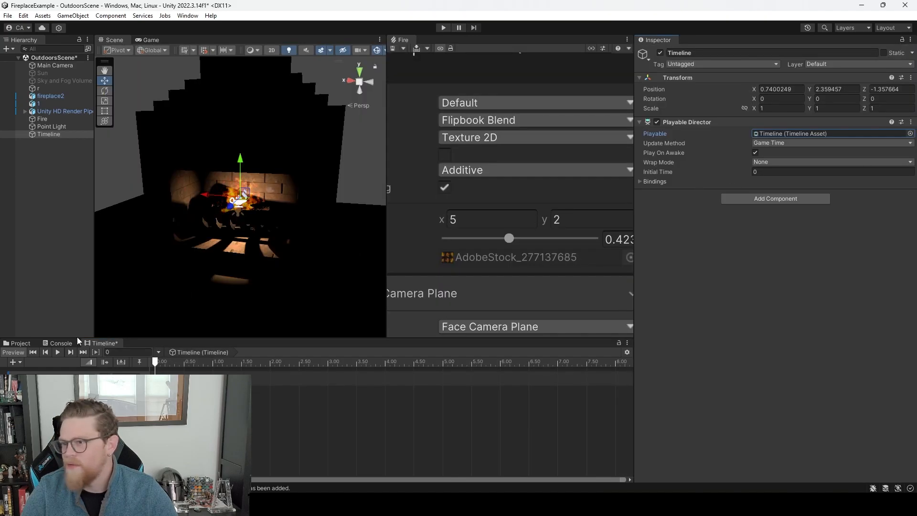
pyautogui.click(910, 134)
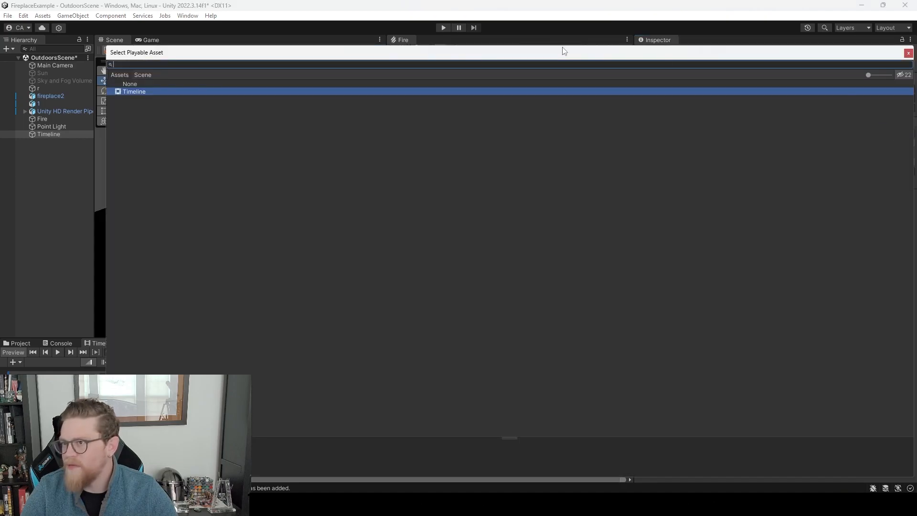
pyautogui.click(908, 53)
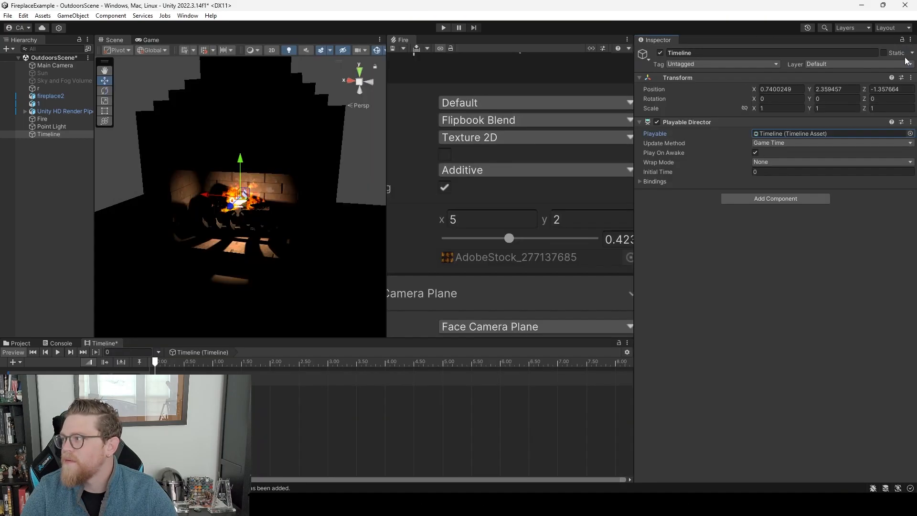
# Set the Timeline asset's duration mode to Fixed Length and its duration to 30 seconds.
pyautogui.click(32, 343)
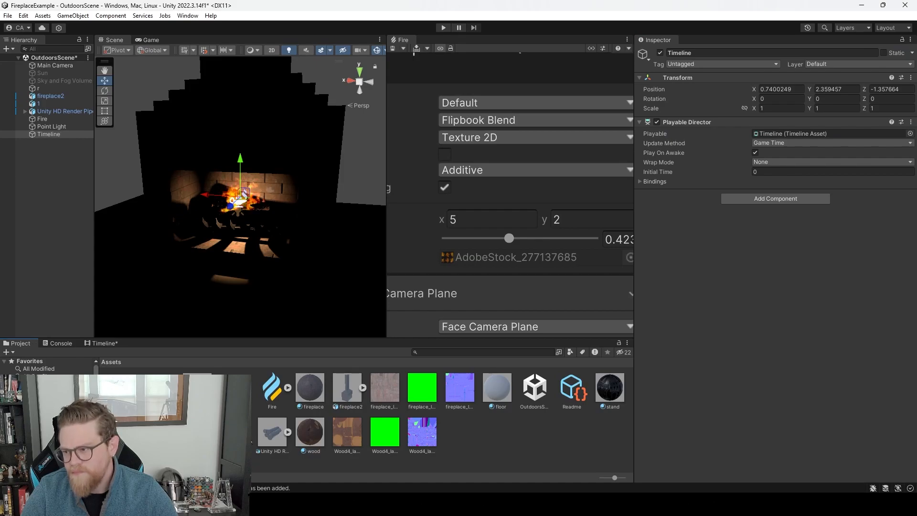
pyautogui.click(235, 431)
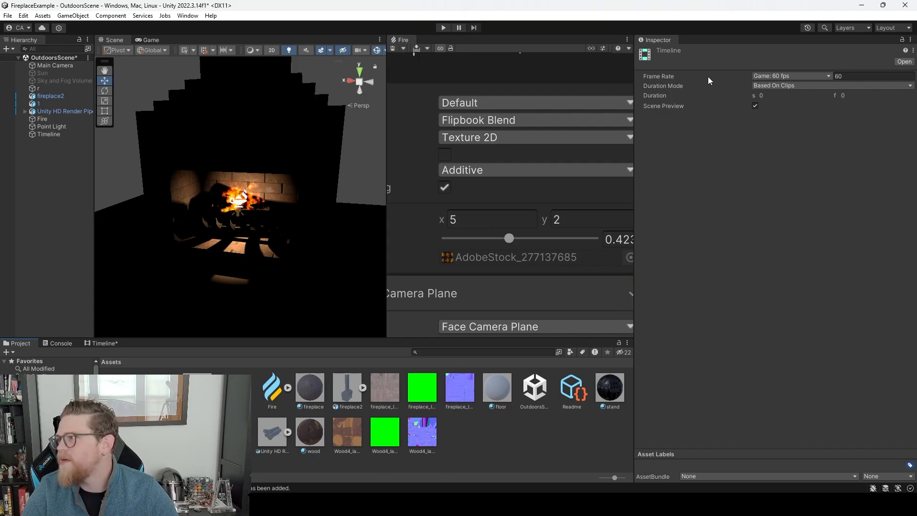
pyautogui.click(803, 86)
pyautogui.click(790, 107)
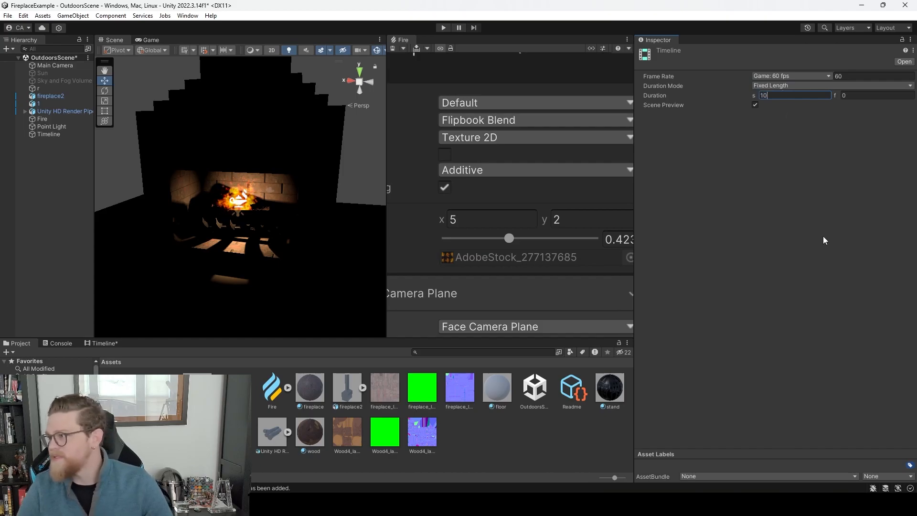
pyautogui.press('Return')
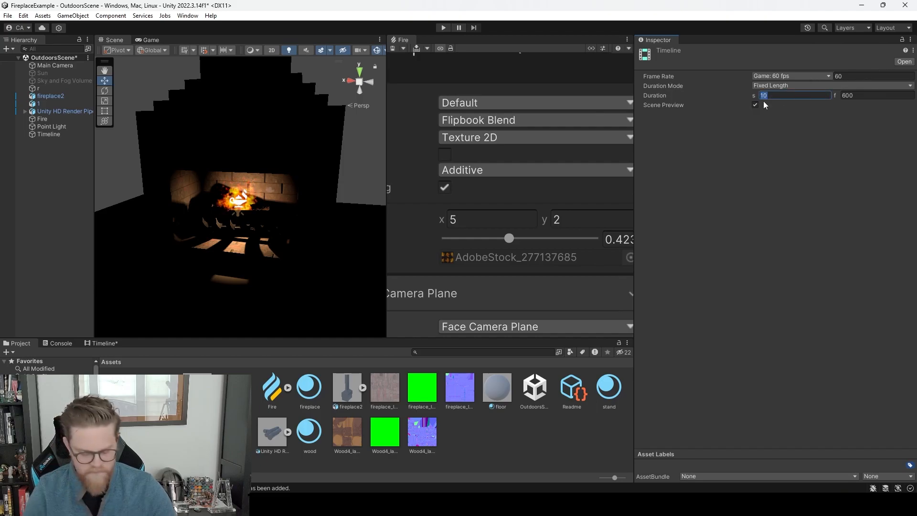
pyautogui.write('30')
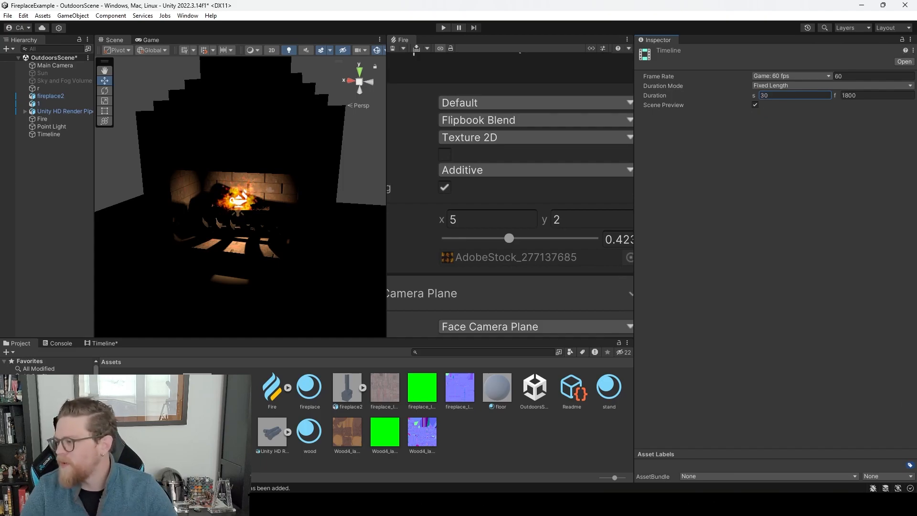
# Check the timeline's full length, zoom in on its first seconds and start recording on the Timeline object's animation track.
pyautogui.click(98, 344)
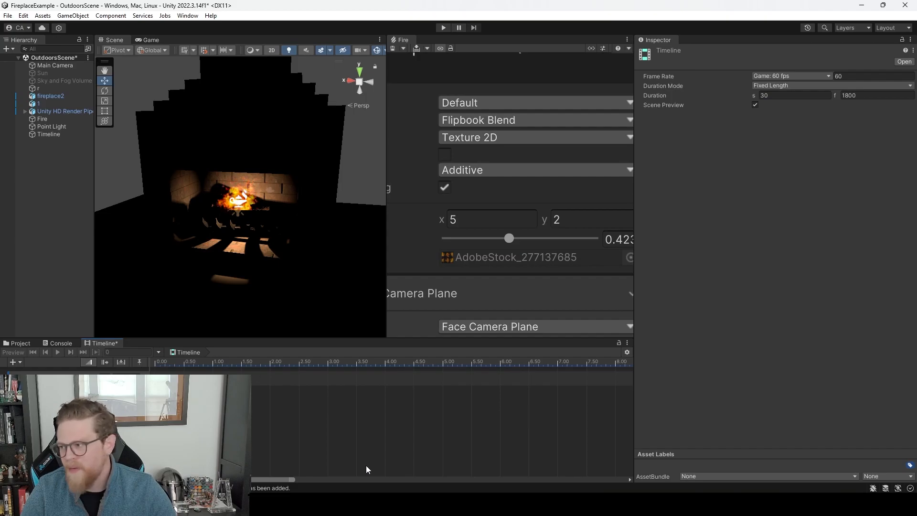
pyautogui.moveTo(294, 478); pyautogui.dragTo(635, 476)
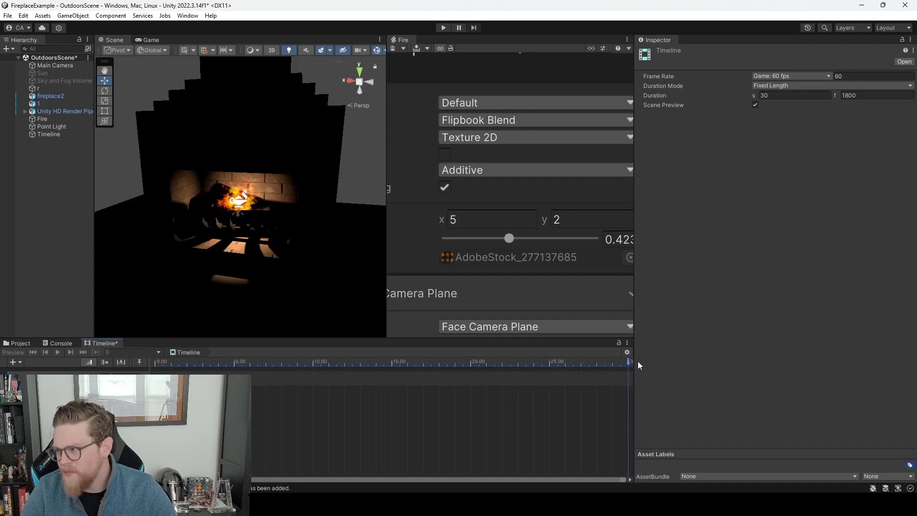
pyautogui.moveTo(626, 479); pyautogui.dragTo(317, 479)
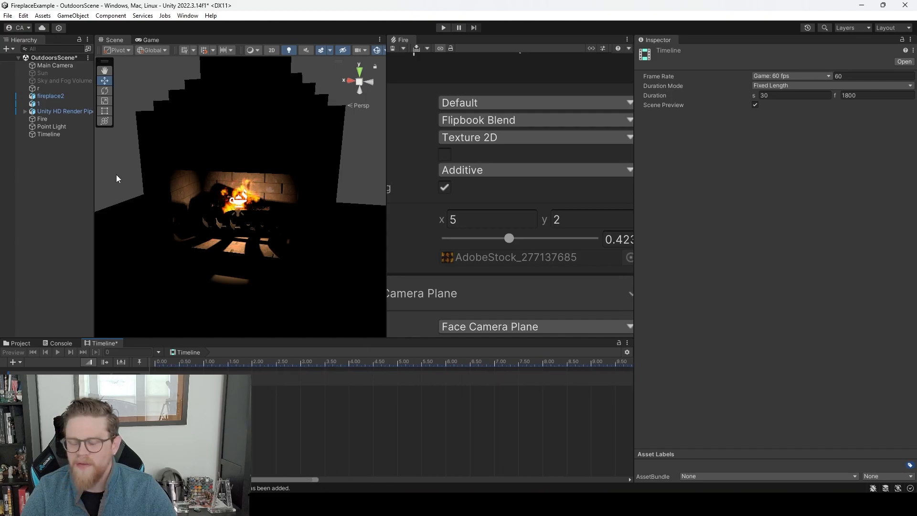
pyautogui.keyDown('alt'); pyautogui.moveTo(289, 207); pyautogui.dragTo(315, 201); pyautogui.keyUp('alt')
pyautogui.moveTo(306, 199); pyautogui.dragTo(284, 198, button='middle')
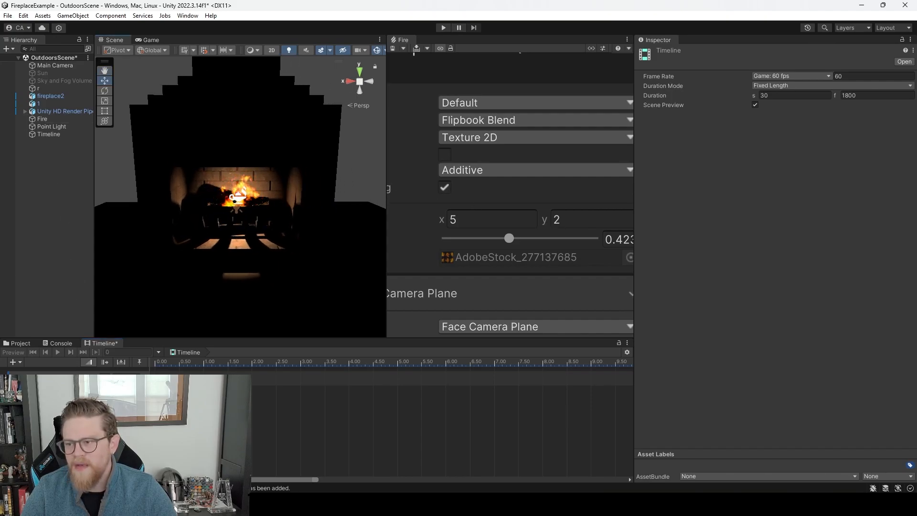
pyautogui.click(47, 136)
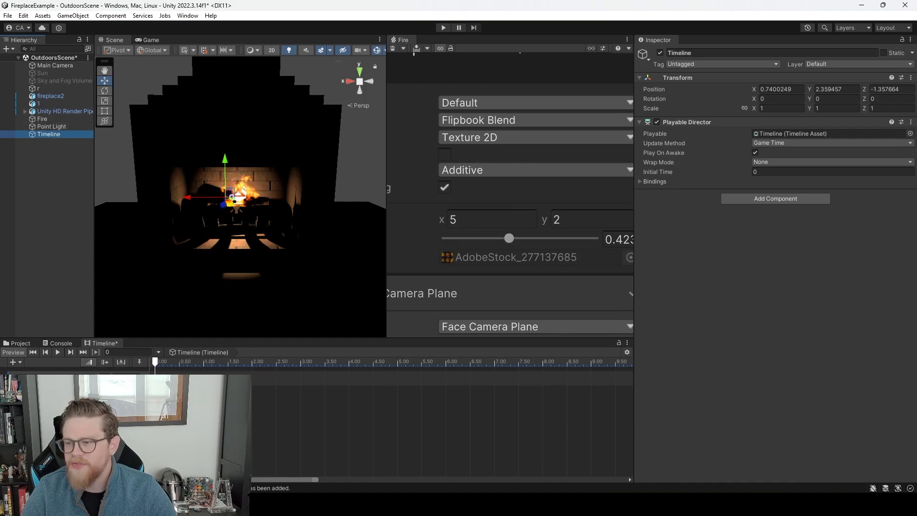
pyautogui.click(129, 379)
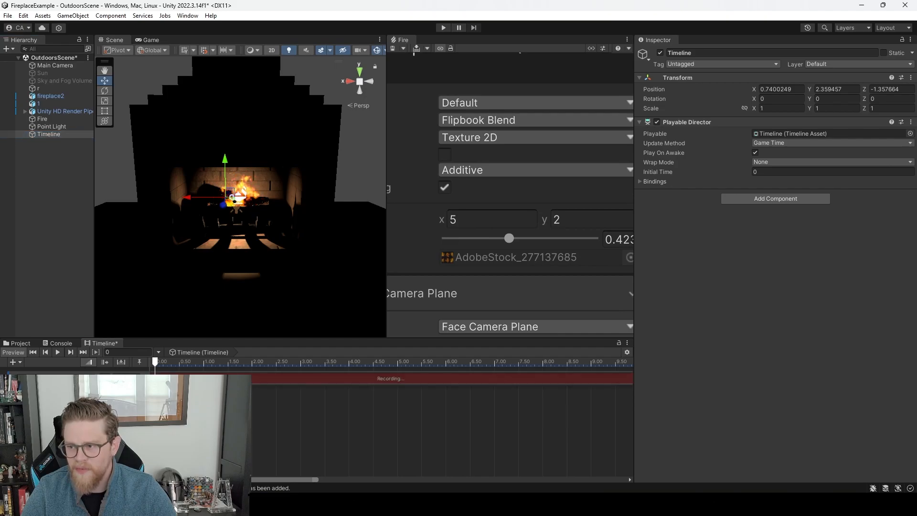
# Record point light intensity keys of about 420 lumen at 0 s and 847 lumen at 0.5 s.
pyautogui.click(48, 126)
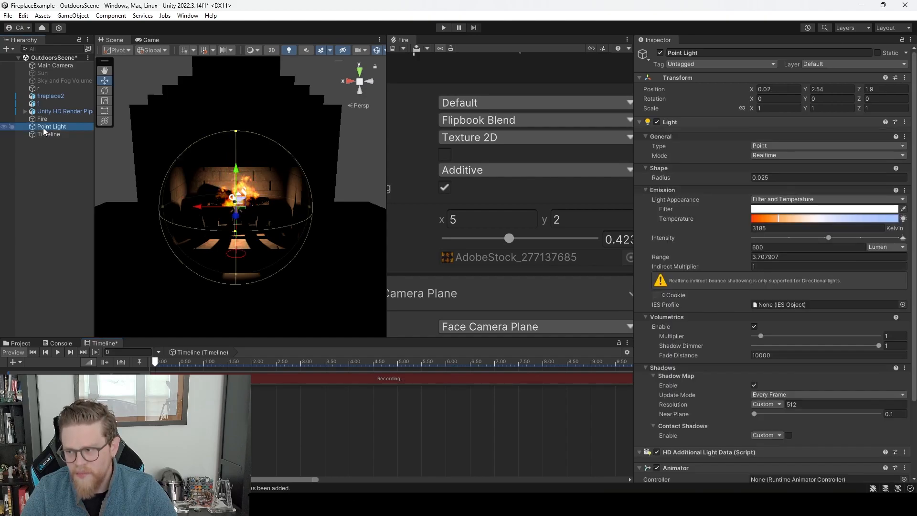
pyautogui.keyDown('alt'); pyautogui.moveTo(233, 222); pyautogui.dragTo(375, 295, button='right'); pyautogui.keyUp('alt')
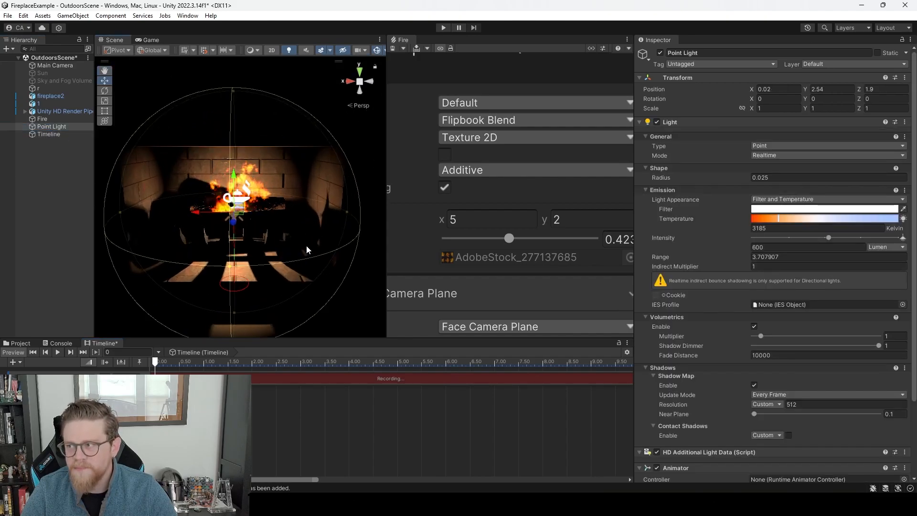
pyautogui.moveTo(307, 246); pyautogui.dragTo(319, 229, button='middle')
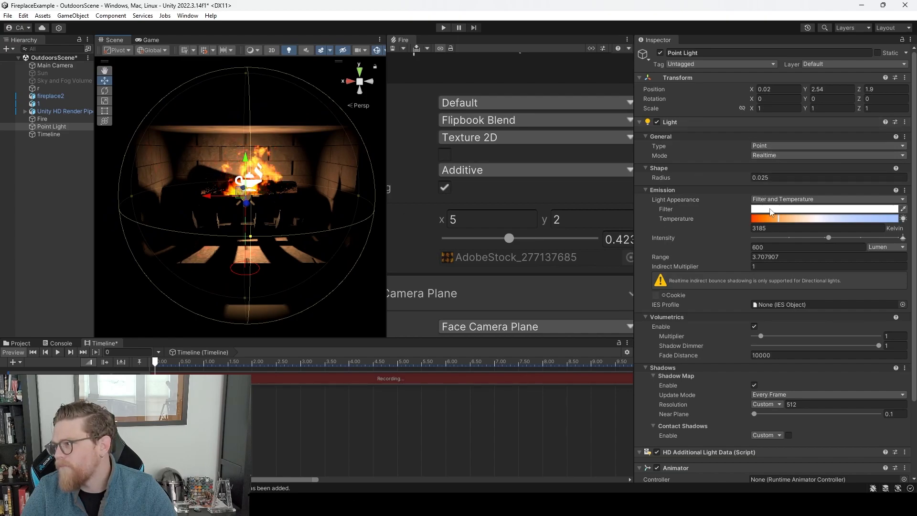
pyautogui.moveTo(827, 238); pyautogui.dragTo(824, 238)
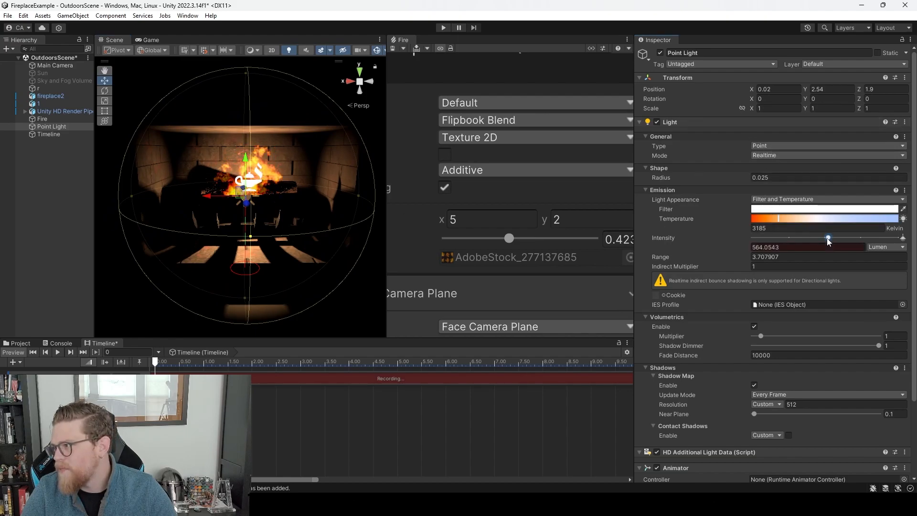
pyautogui.click(179, 365)
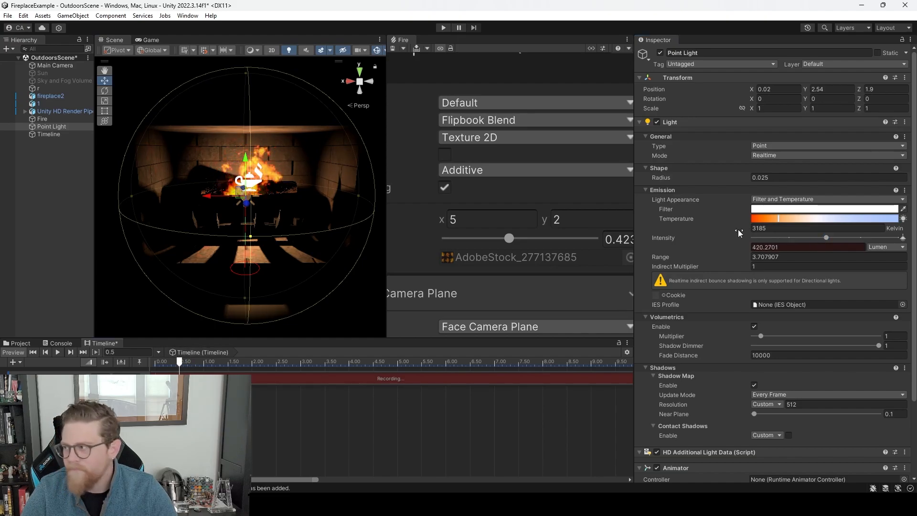
pyautogui.moveTo(826, 238); pyautogui.dragTo(834, 241)
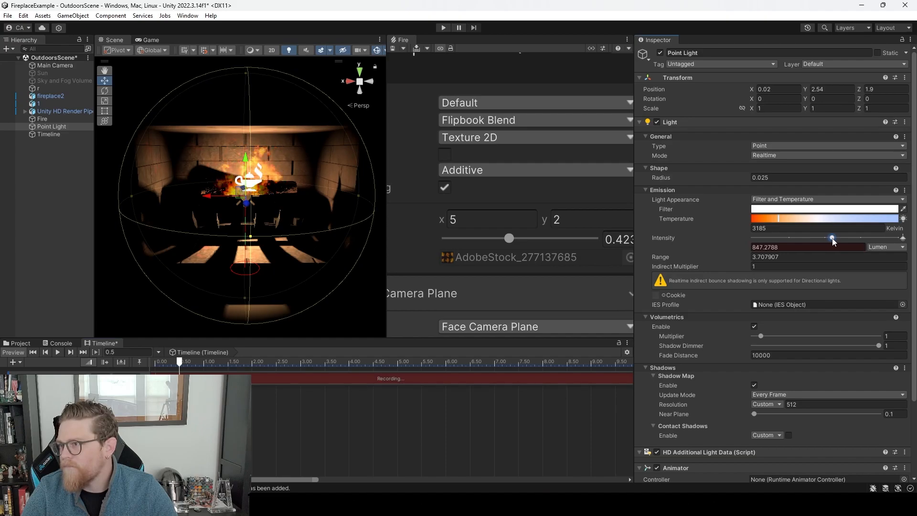
# Record point light intensity keys of about 282 lumen at 1 s and 596 lumen at 1.52 s.
pyautogui.click(204, 364)
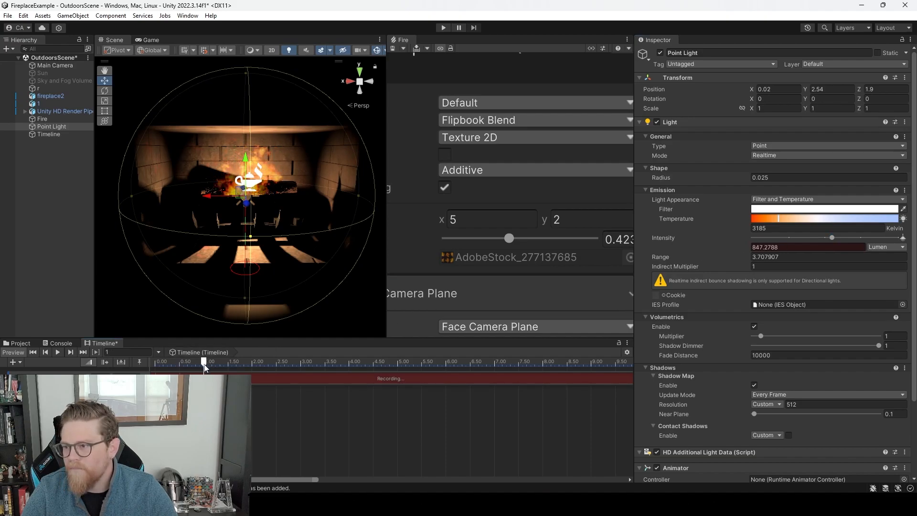
pyautogui.moveTo(831, 237); pyautogui.dragTo(822, 238)
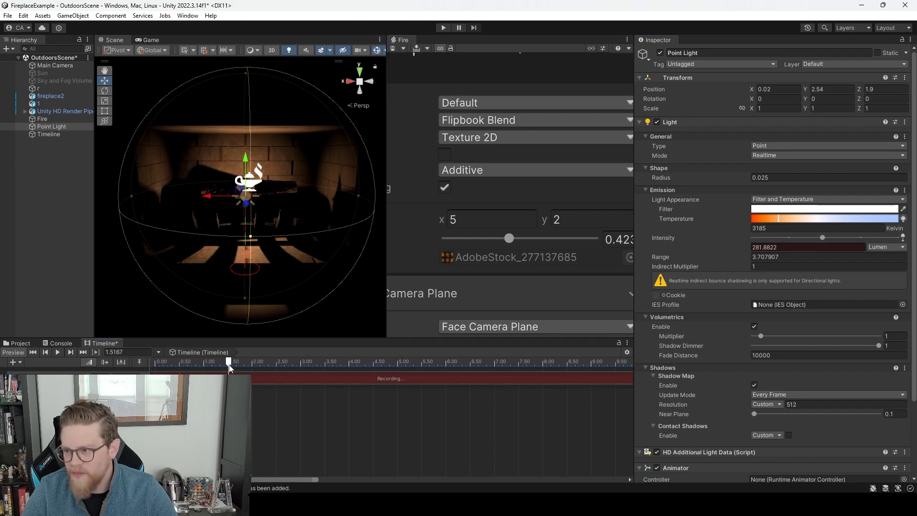
pyautogui.moveTo(829, 238); pyautogui.dragTo(828, 238)
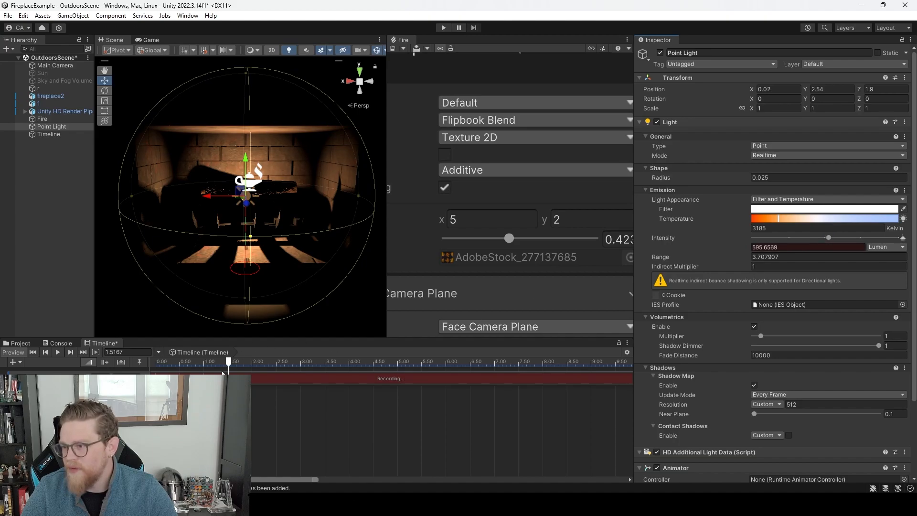
# Key the light intensity at about 278 lumen at 1.98 s and 488 lumen at 2.48 s, stop recording and return the playhead to the start.
pyautogui.click(251, 364)
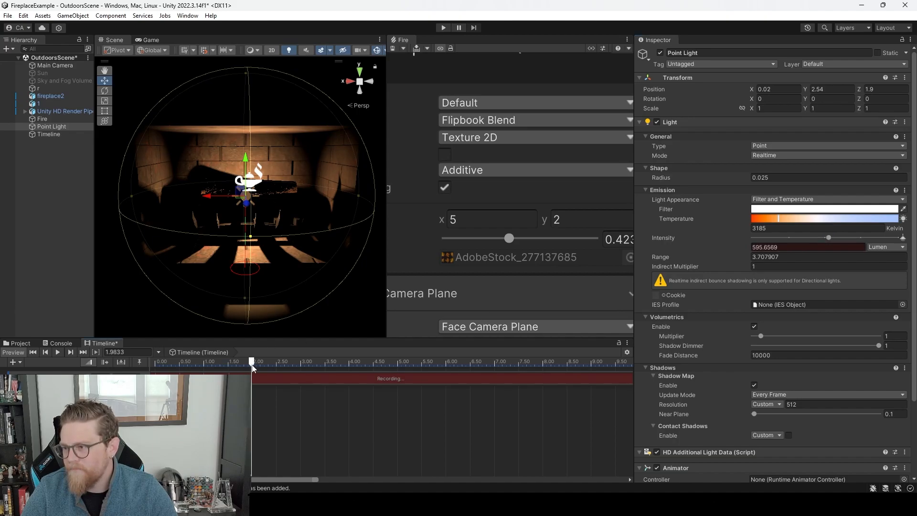
pyautogui.click(820, 237)
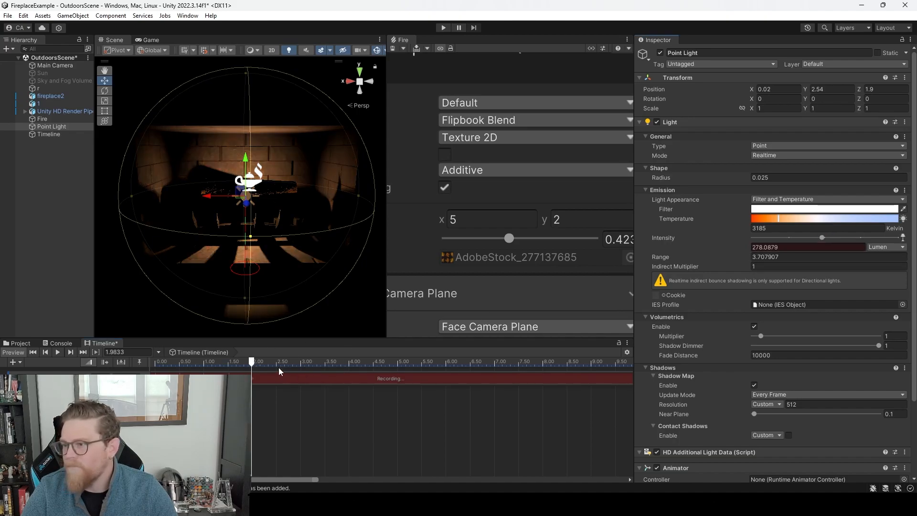
pyautogui.click(827, 237)
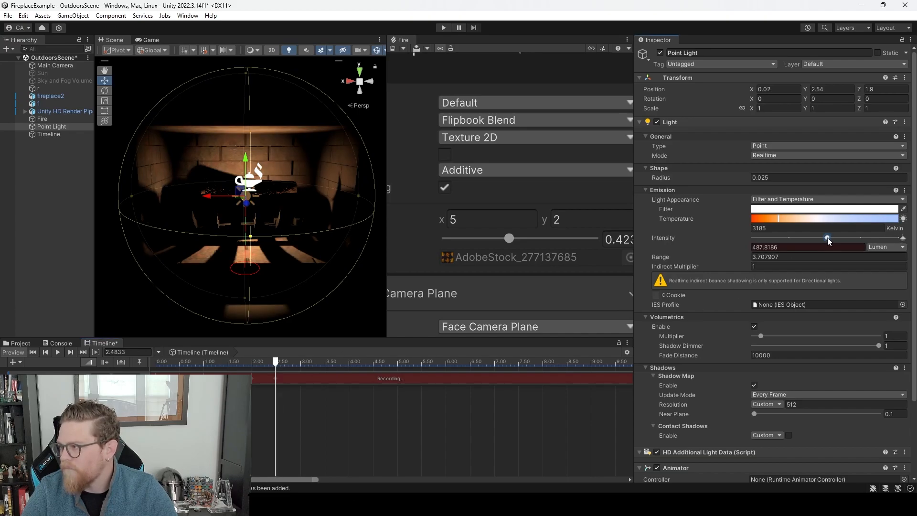
pyautogui.click(127, 378)
pyautogui.moveTo(280, 364); pyautogui.dragTo(155, 363)
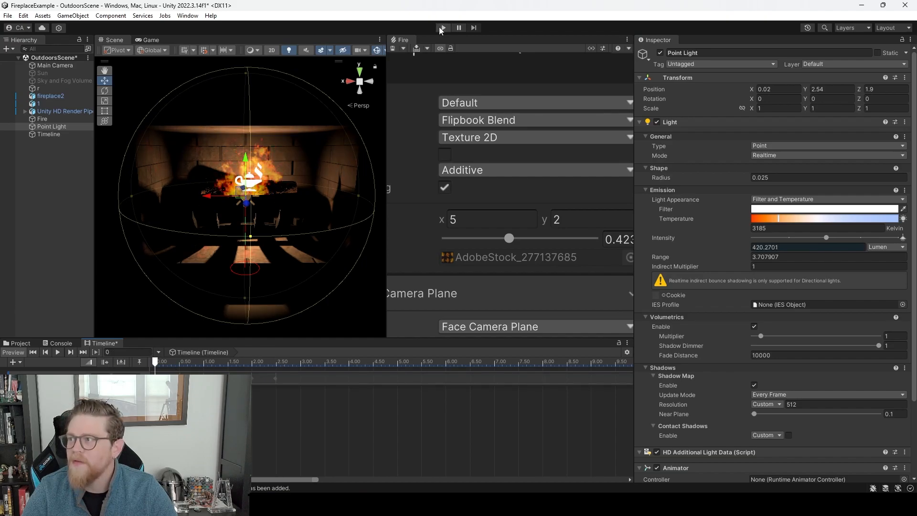
# Move the Main Camera in front of the fireplace at Z 7.5 and set its Y rotation to 180 to face the fire.
pyautogui.click(54, 65)
pyautogui.keyDown('alt'); pyautogui.moveTo(206, 208); pyautogui.dragTo(1, 138, button='right'); pyautogui.keyUp('alt')
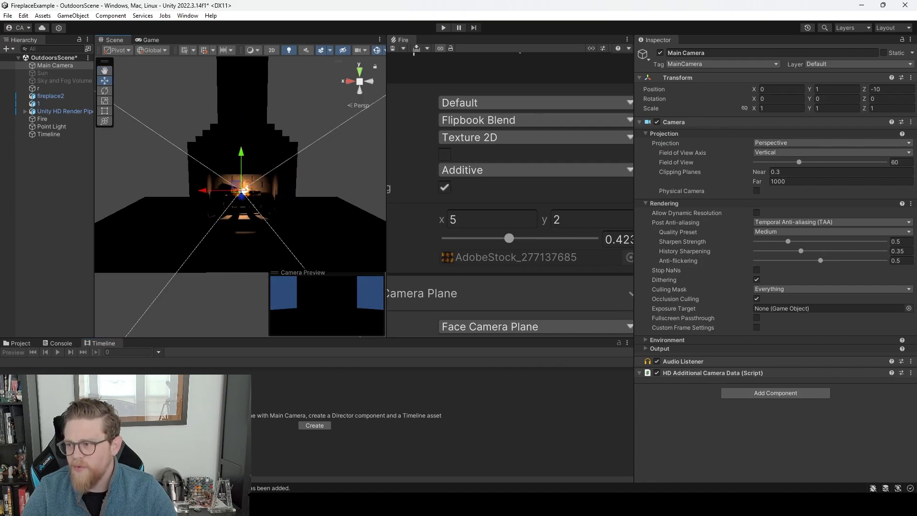
pyautogui.keyDown('alt'); pyautogui.moveTo(233, 191); pyautogui.dragTo(310, 209); pyautogui.keyUp('alt')
pyautogui.keyDown('alt'); pyautogui.moveTo(311, 209); pyautogui.dragTo(223, 205, button='right'); pyautogui.keyUp('alt')
pyautogui.moveTo(223, 204); pyautogui.dragTo(400, 220)
pyautogui.press('e')
pyautogui.moveTo(296, 233); pyautogui.dragTo(341, 242)
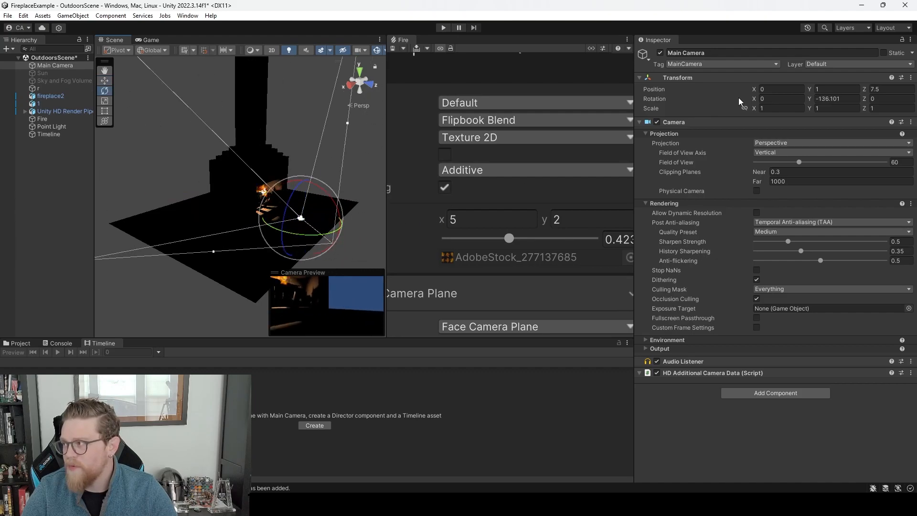
pyautogui.click(836, 99)
pyautogui.write('180')
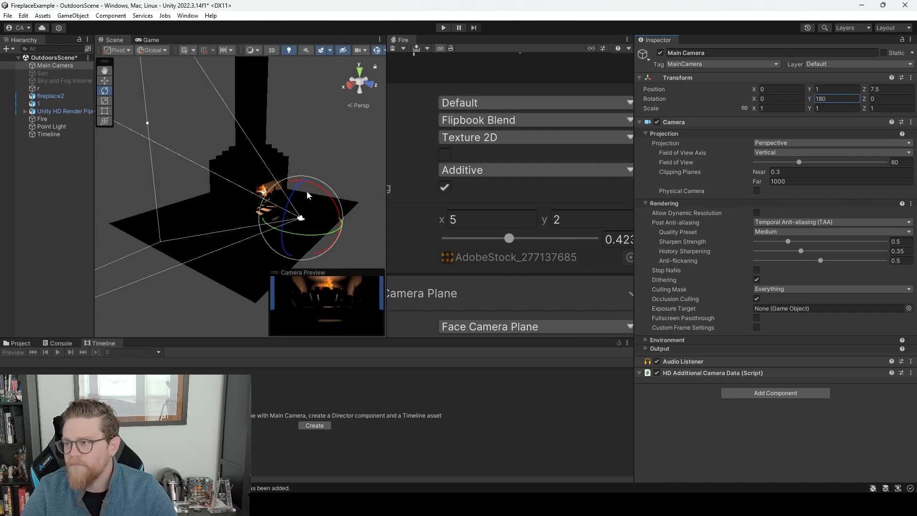
# Reposition the Main Camera to Y 4.32 and Z 9.59, tilt it to X rotation 12.097, and test the scene in Play mode.
pyautogui.write('w')
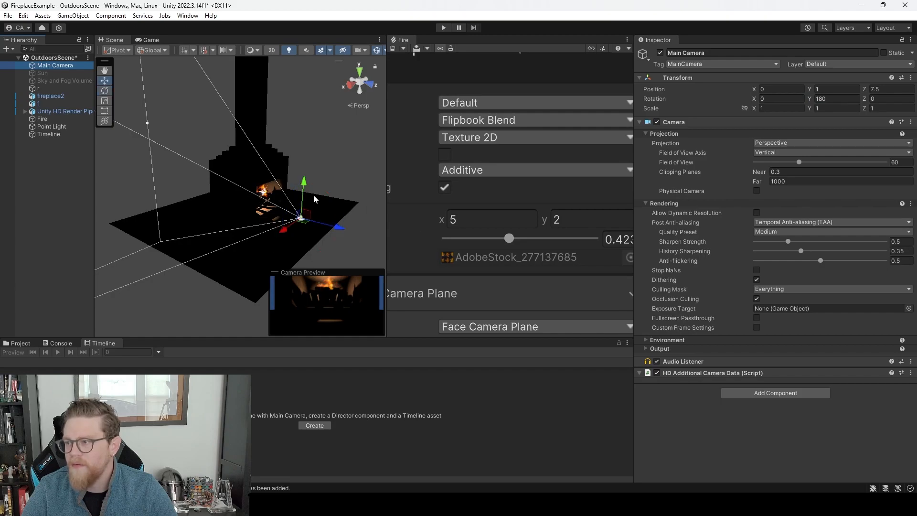
pyautogui.moveTo(305, 187); pyautogui.dragTo(307, 152)
pyautogui.press('e')
pyautogui.press('w')
pyautogui.moveTo(338, 199); pyautogui.dragTo(360, 206)
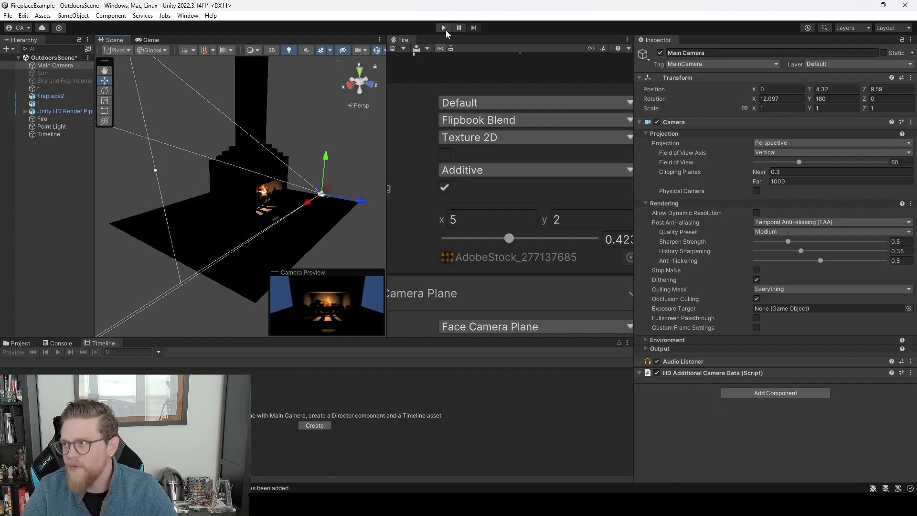
pyautogui.click(443, 28)
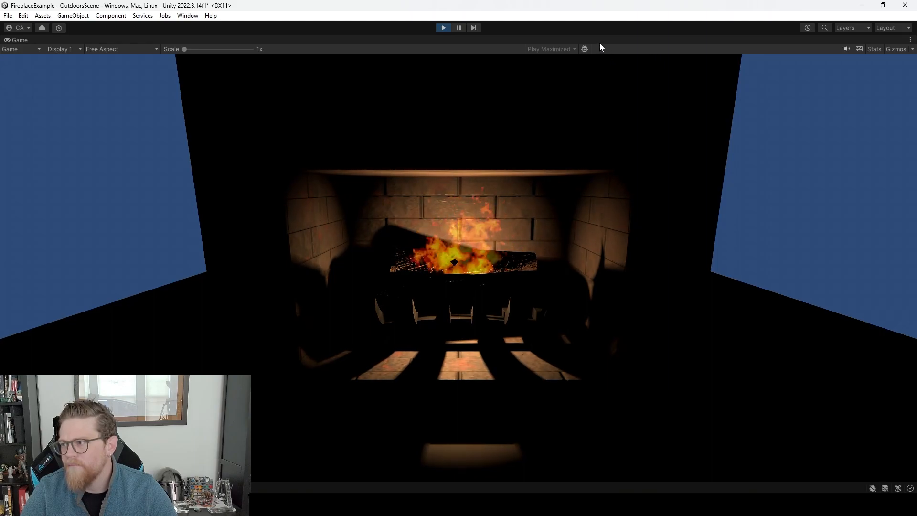
pyautogui.click(442, 28)
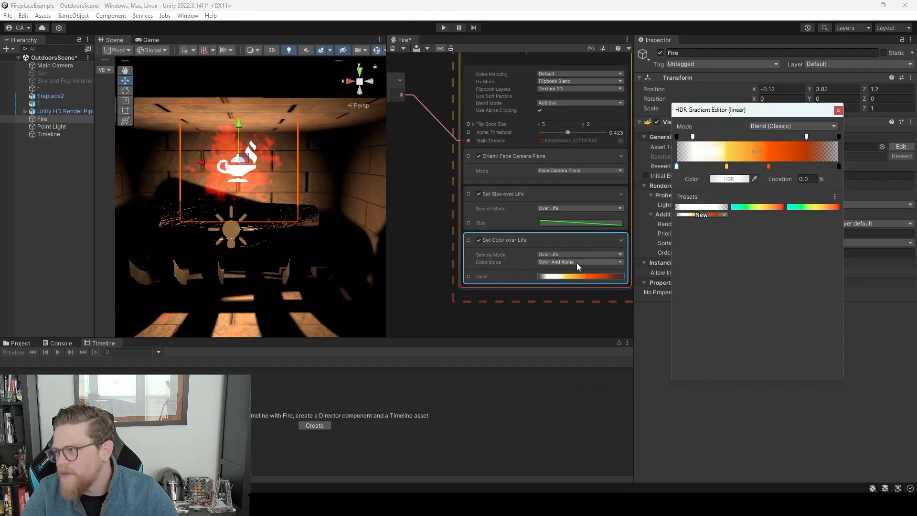
# Disable the Set Color over Life block in the Fire graph and lower the Fire effect to Y 3.31.
pyautogui.click(478, 239)
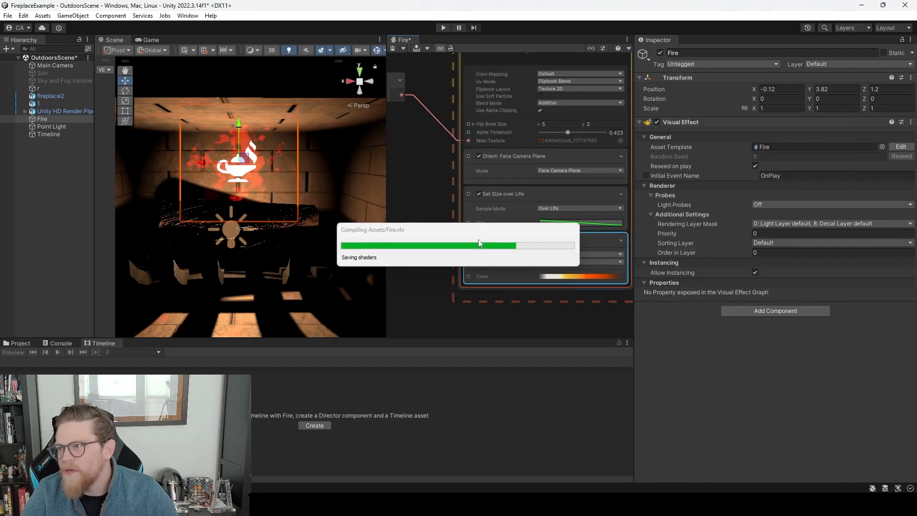
pyautogui.keyDown('alt'); pyautogui.moveTo(230, 129); pyautogui.dragTo(261, 156); pyautogui.keyUp('alt')
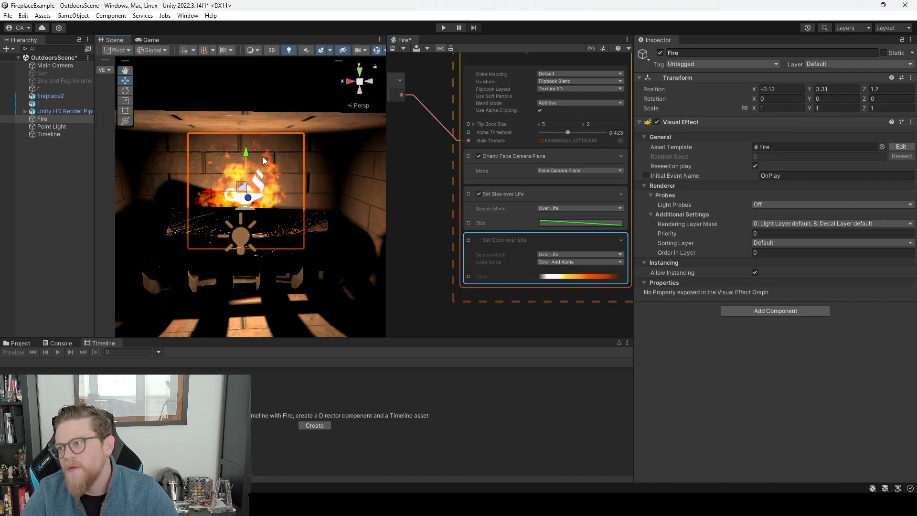
pyautogui.moveTo(313, 194)
pyautogui.keyDown('alt'); pyautogui.mouseDown()
pyautogui.moveTo(263, 211)
pyautogui.moveTo(313, 209)
pyautogui.mouseUp(); pyautogui.keyUp('alt')
# Widen the Fire effect to an X scale of 1.4931, lower it to Y 3.2 and deselect it.
pyautogui.press('r')
pyautogui.moveTo(207, 195); pyautogui.dragTo(185, 196)
pyautogui.press('w')
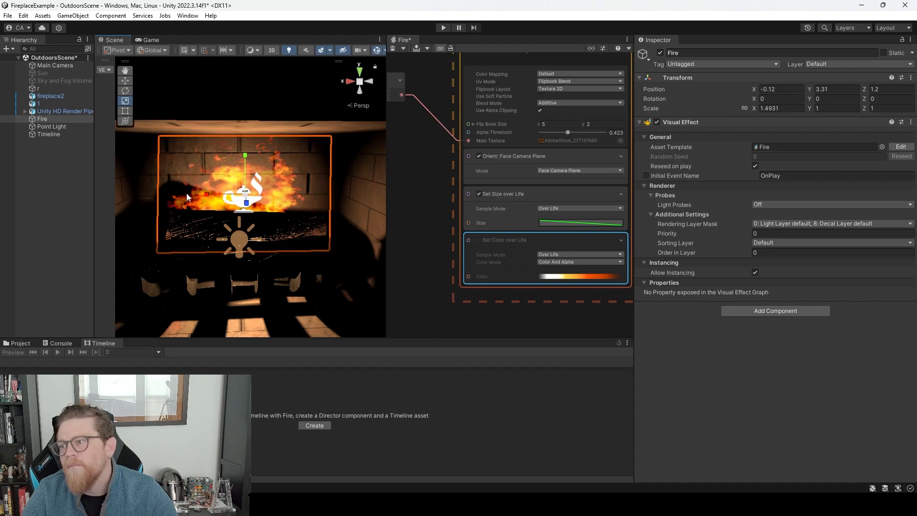
pyautogui.moveTo(246, 156); pyautogui.dragTo(246, 169)
pyautogui.scroll(-9, 317, 263)
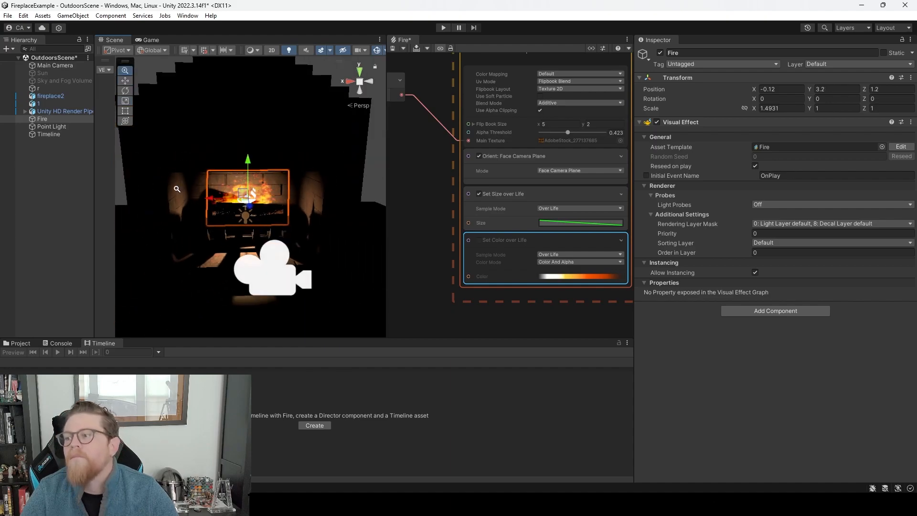
pyautogui.click(354, 156)
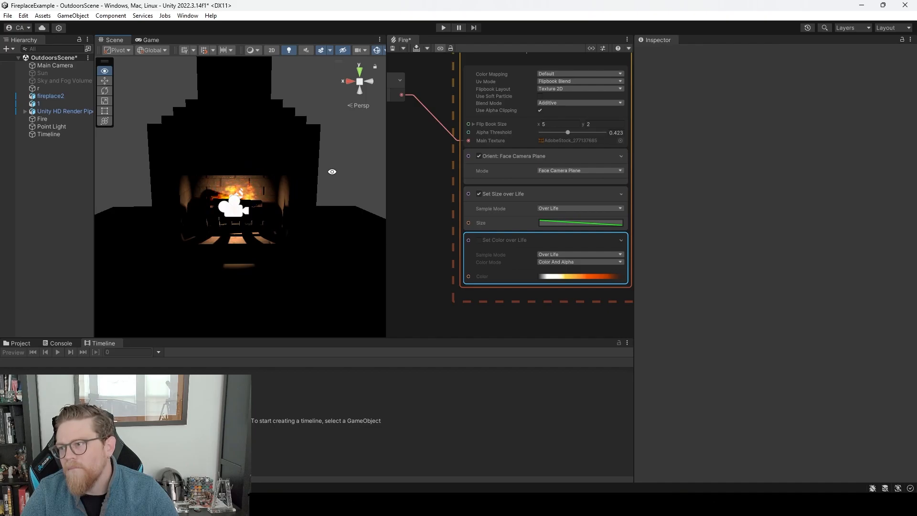
pyautogui.keyDown('alt'); pyautogui.moveTo(300, 176); pyautogui.dragTo(276, 223, button='right'); pyautogui.keyUp('alt')
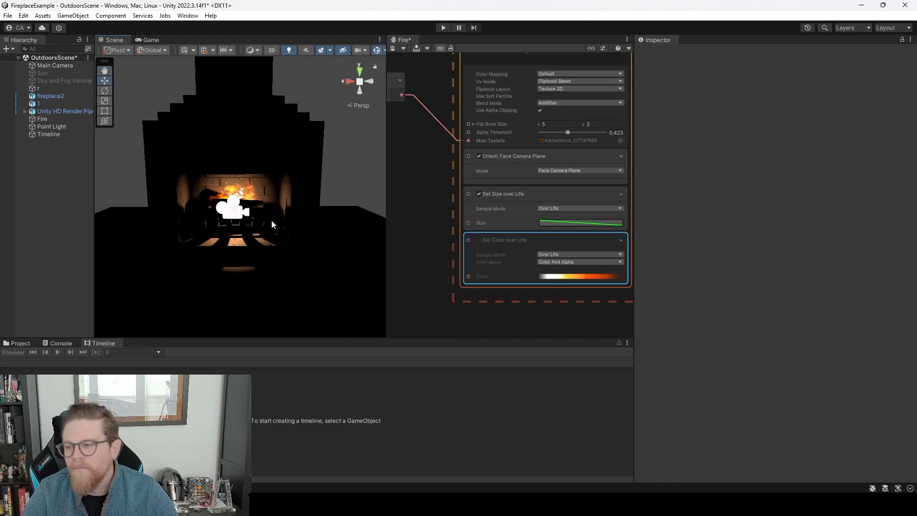
# Narrow the Fire effect to an X scale of about 1.23 and deselect it.
pyautogui.click(67, 344)
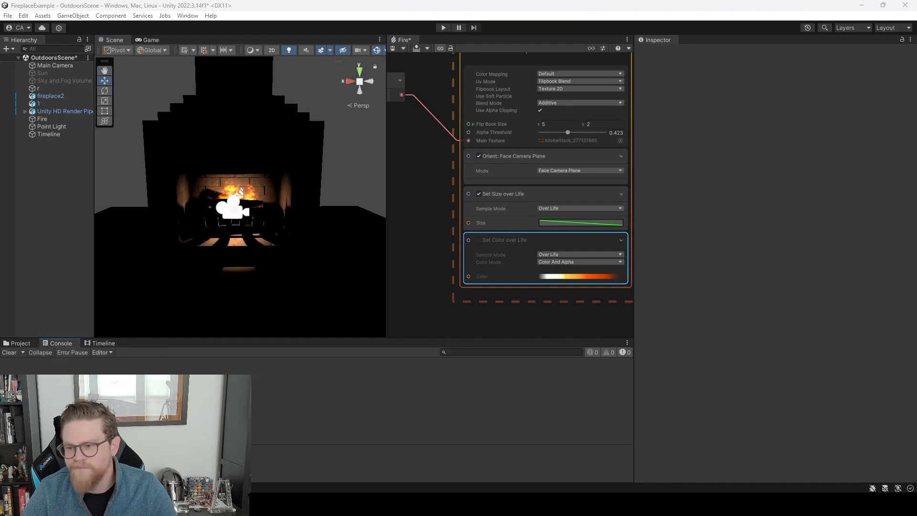
pyautogui.moveTo(285, 192)
pyautogui.mouseDown(button='middle')
pyautogui.moveTo(301, 282)
pyautogui.moveTo(296, 197)
pyautogui.mouseUp(button='middle')
pyautogui.keyDown('alt'); pyautogui.moveTo(296, 196); pyautogui.dragTo(279, 214); pyautogui.keyUp('alt')
pyautogui.moveTo(279, 214); pyautogui.dragTo(278, 195, button='middle')
pyautogui.keyDown('alt'); pyautogui.moveTo(277, 195); pyautogui.dragTo(407, 325, button='right'); pyautogui.keyUp('alt')
pyautogui.keyDown('alt'); pyautogui.moveTo(335, 263); pyautogui.dragTo(315, 223); pyautogui.keyUp('alt')
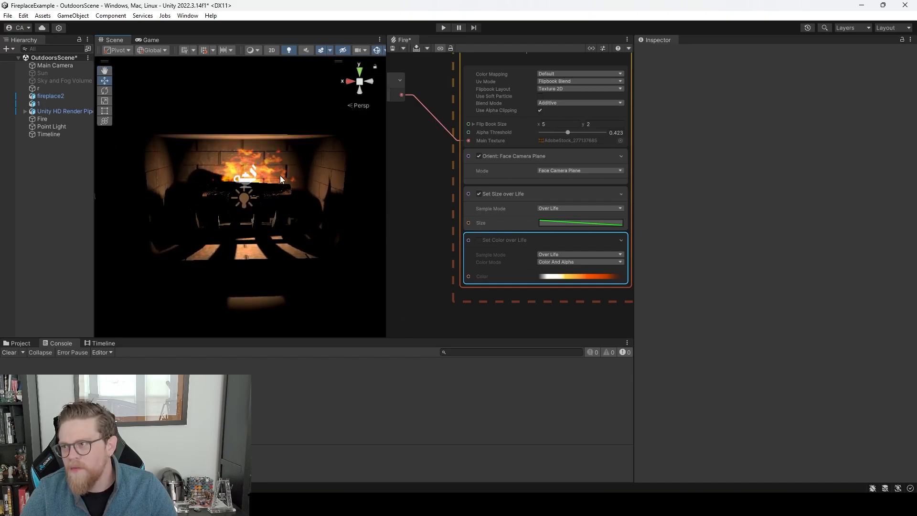
pyautogui.click(273, 172)
pyautogui.press('r')
pyautogui.moveTo(215, 178); pyautogui.dragTo(227, 177)
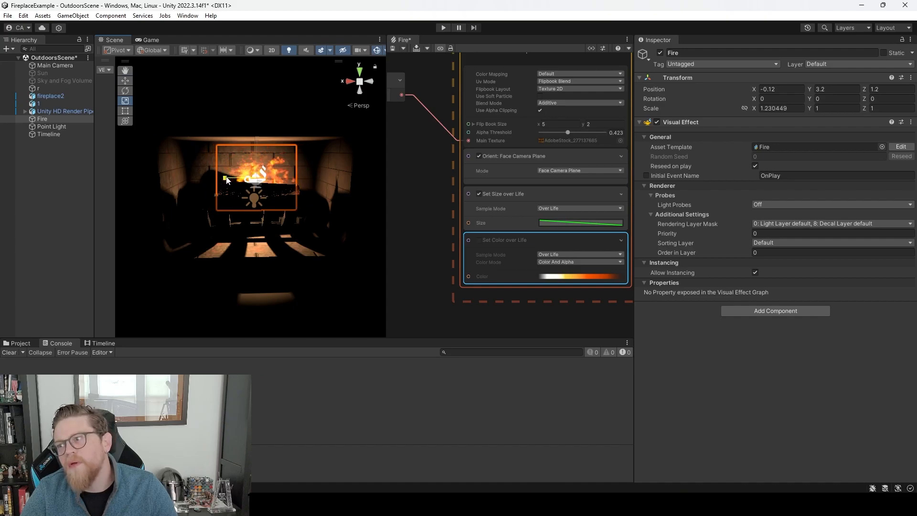
pyautogui.scroll(-6, 259, 210)
pyautogui.click(351, 158)
pyautogui.keyDown('alt'); pyautogui.moveTo(276, 197); pyautogui.dragTo(151, 218); pyautogui.keyUp('alt')
pyautogui.keyDown('alt'); pyautogui.moveTo(226, 209); pyautogui.dragTo(288, 207); pyautogui.keyUp('alt')
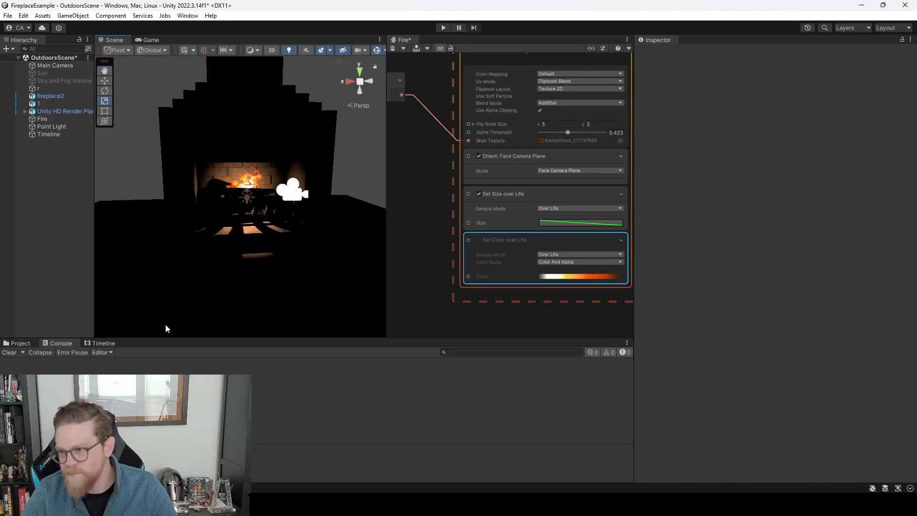
# Play back the Timeline object's animation to preview the flickering light.
pyautogui.click(106, 343)
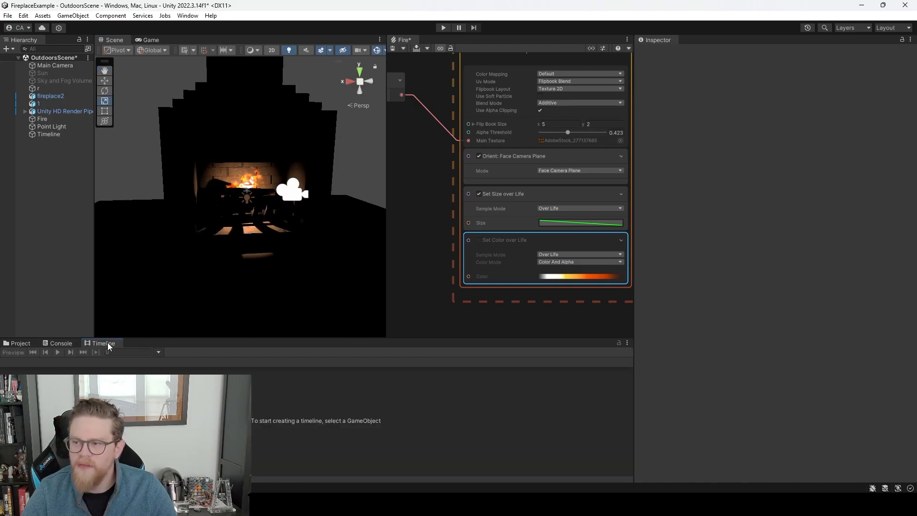
pyautogui.click(49, 134)
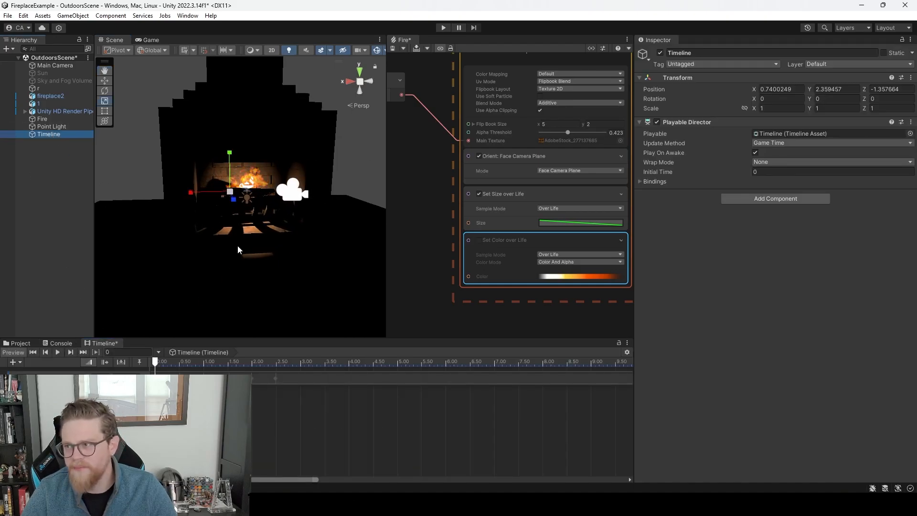
pyautogui.click(57, 352)
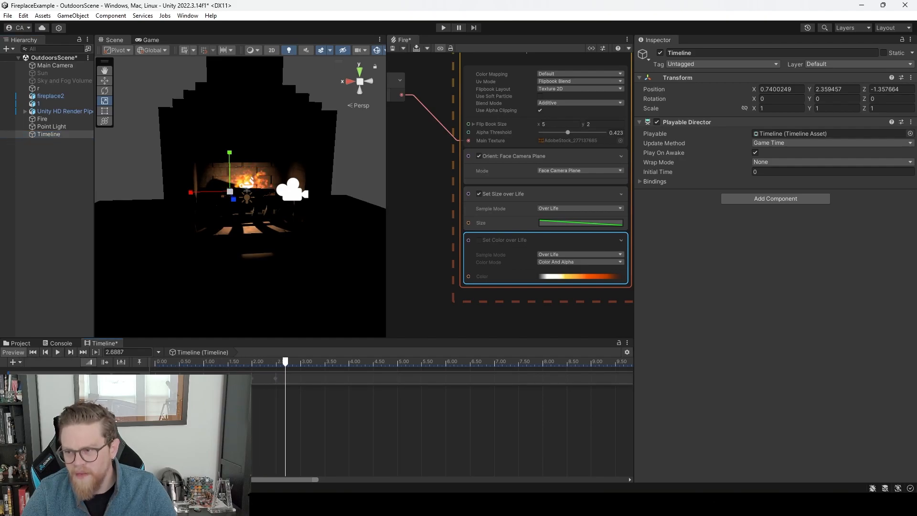
# Show the light intensity curve of the animation track and shift its last key to 3 s.
pyautogui.click(139, 378)
pyautogui.scroll(5, 279, 438)
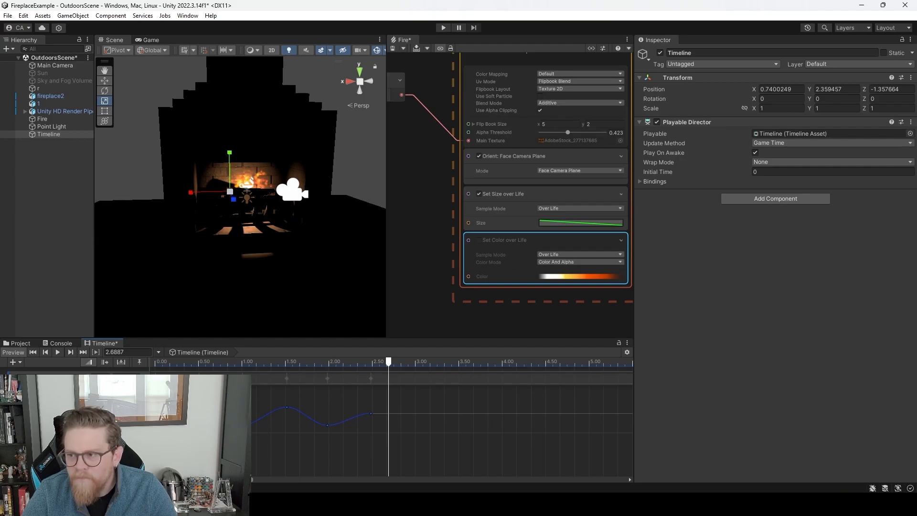
pyautogui.click(76, 409)
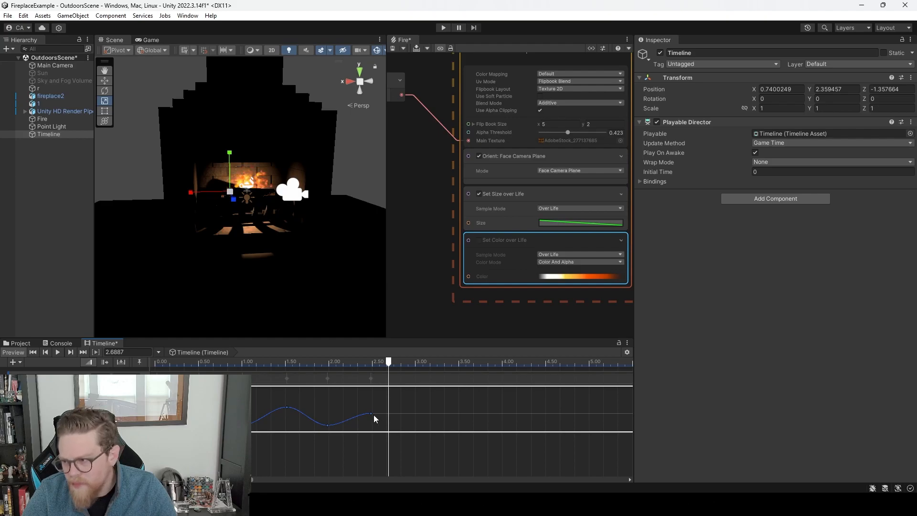
pyautogui.moveTo(371, 414); pyautogui.dragTo(415, 412)
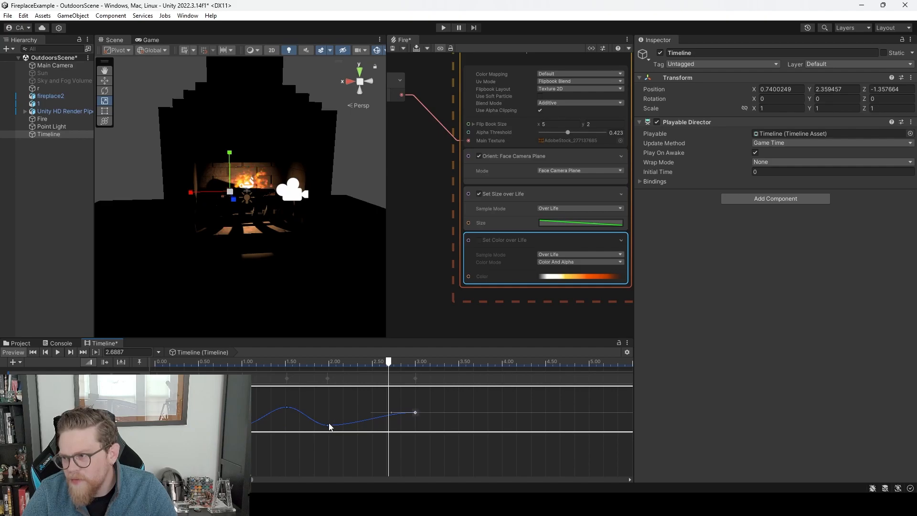
# Add an intensity key at about 2.33 s and raise it into a high peak between the last two keys.
pyautogui.rightClick(358, 422)
pyautogui.click(368, 425)
pyautogui.moveTo(359, 422); pyautogui.dragTo(357, 387)
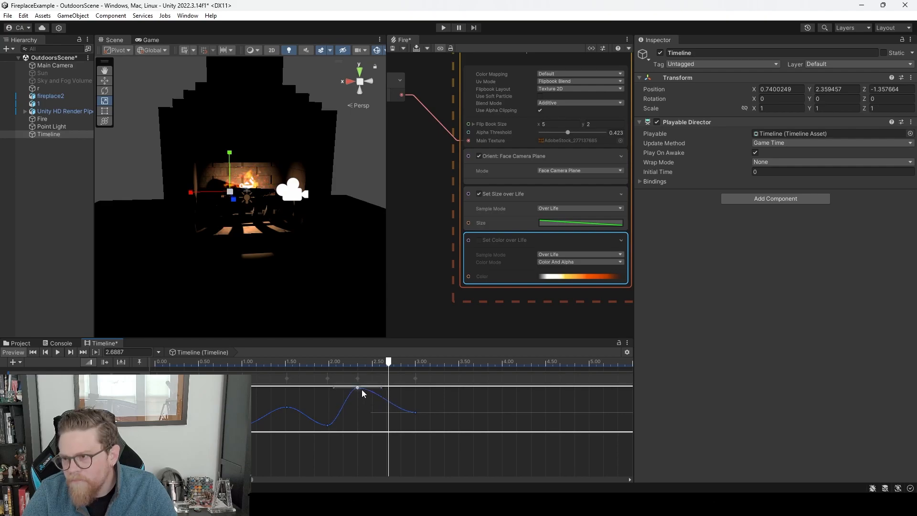
pyautogui.scroll(5, 333, 418)
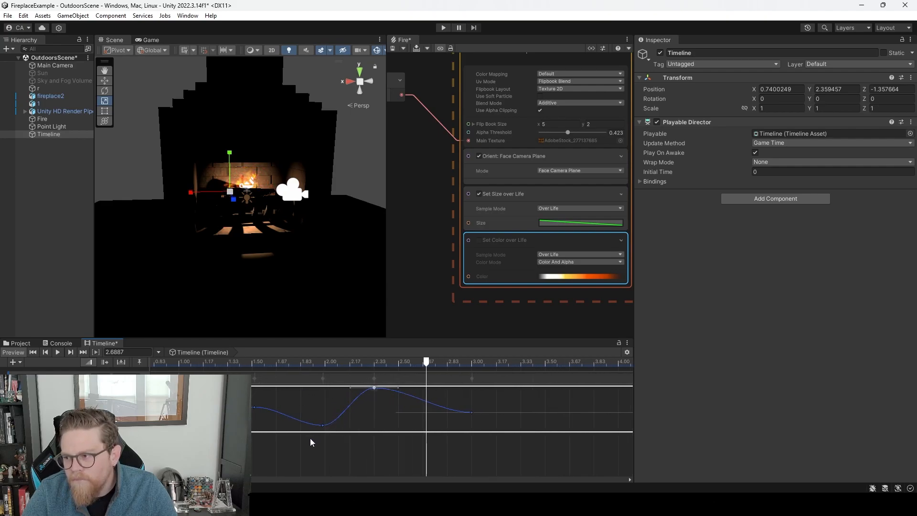
pyautogui.moveTo(332, 418); pyautogui.dragTo(474, 419, button='middle')
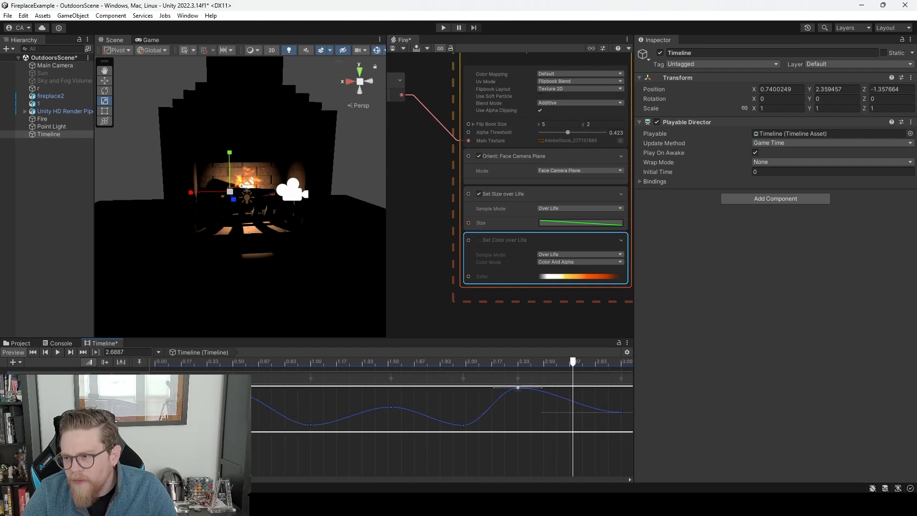
pyautogui.click(517, 415)
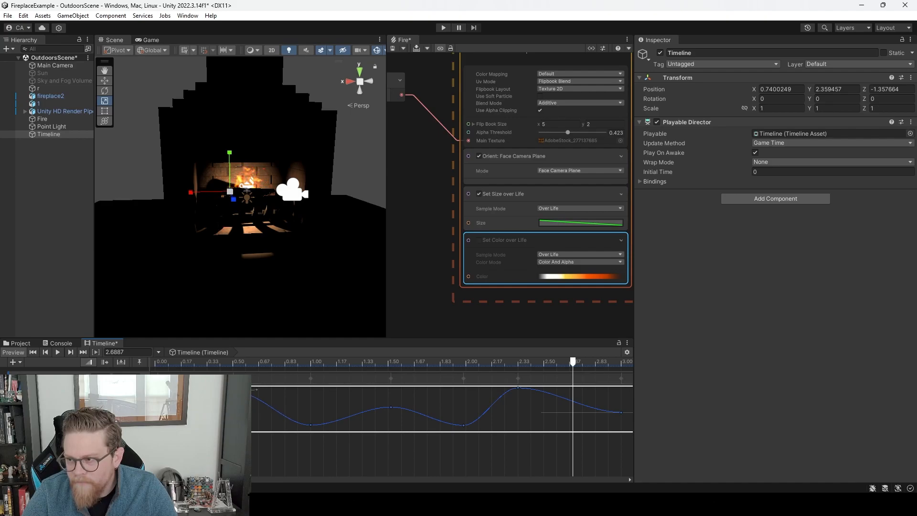
# Set the curve key at 0.50 s to broken tangents and angle both handles downward into a sharp peak.
pyautogui.click(257, 390)
pyautogui.rightClick(302, 390)
pyautogui.click(340, 345)
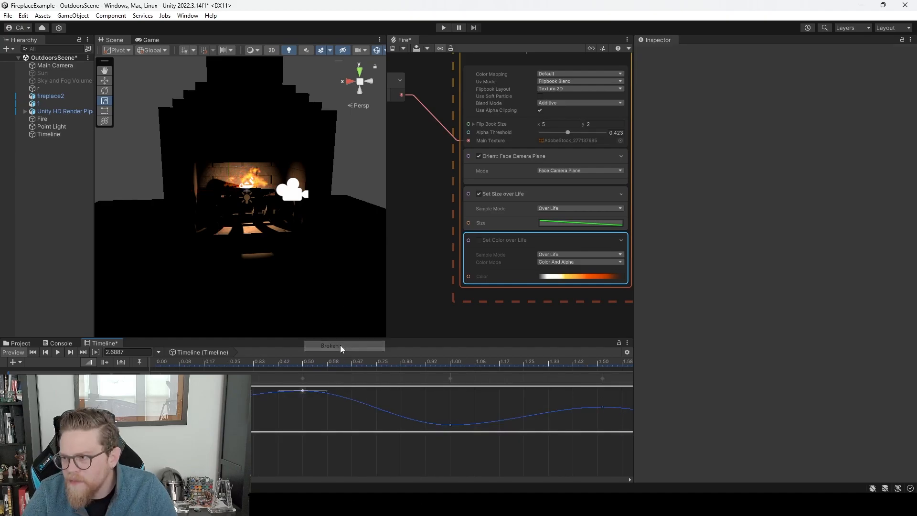
pyautogui.moveTo(323, 391); pyautogui.dragTo(322, 397)
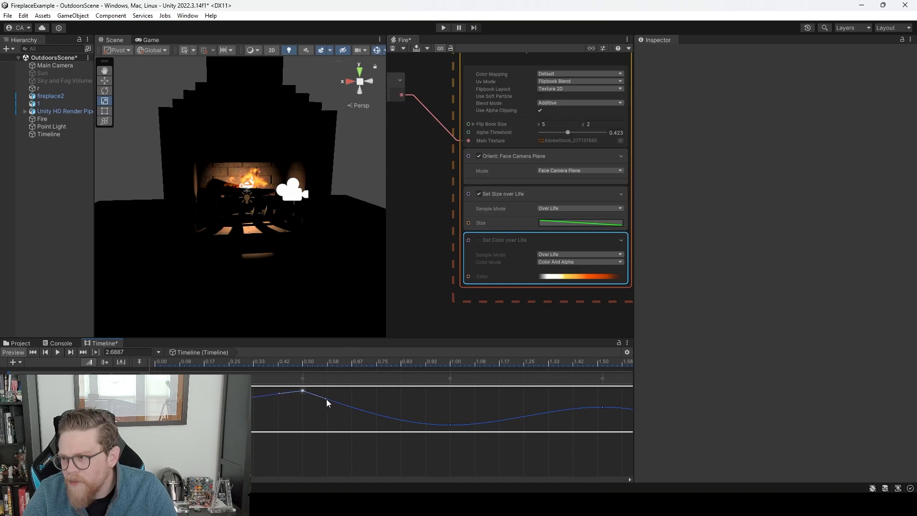
# Break the tangents of the curve key at 1.00 s and angle both handles upward into a sharp valley.
pyautogui.moveTo(407, 425); pyautogui.dragTo(291, 404, button='middle')
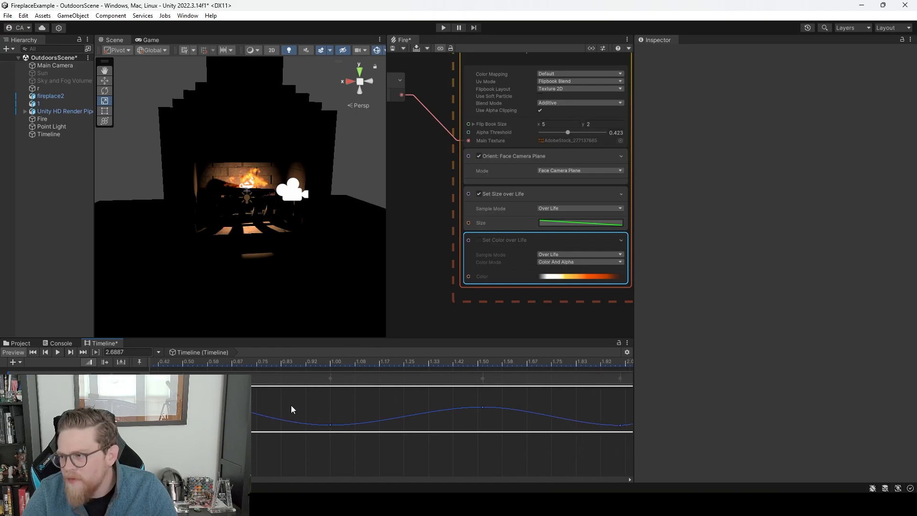
pyautogui.rightClick(330, 425)
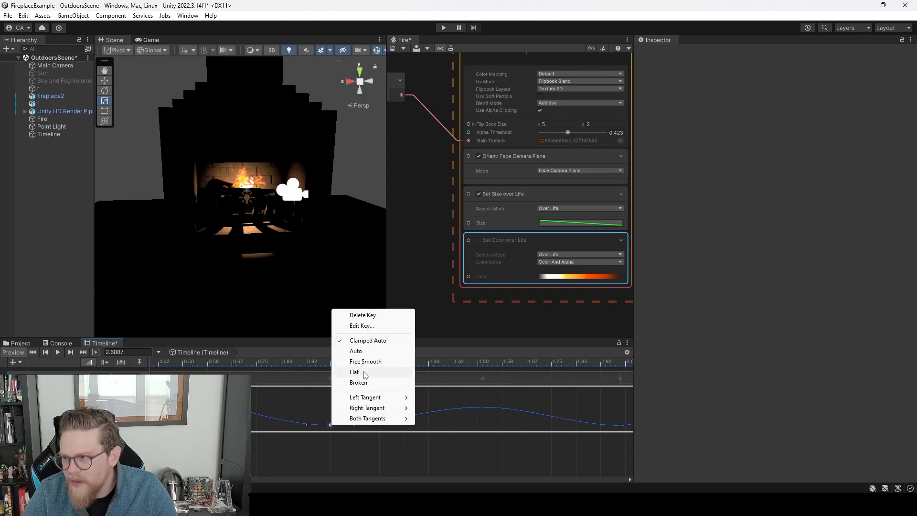
pyautogui.click(358, 382)
pyautogui.moveTo(306, 425); pyautogui.dragTo(306, 418)
pyautogui.doubleClick(354, 422)
# Raise the curve key near 1.50 s to about 869 and break its tangents to form a sharp peak.
pyautogui.click(482, 407)
pyautogui.moveTo(482, 405); pyautogui.dragTo(482, 389)
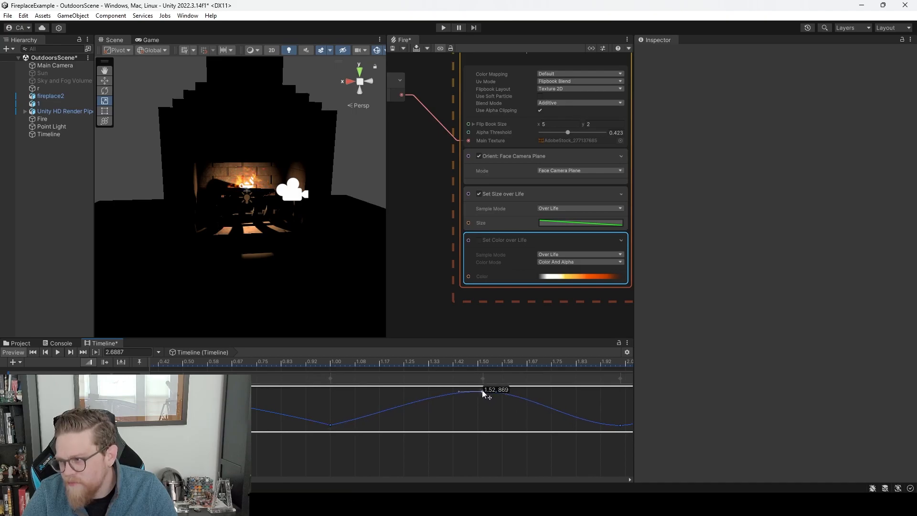
pyautogui.rightClick(482, 391)
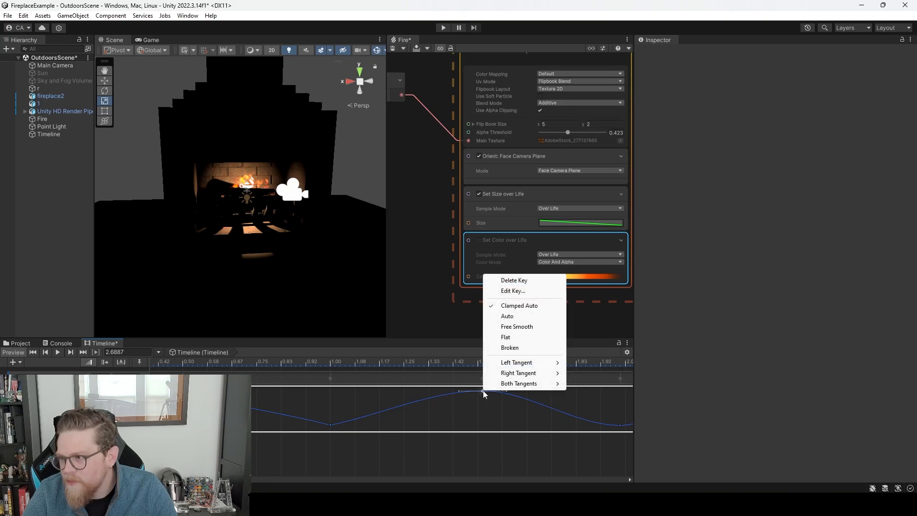
pyautogui.click(512, 347)
pyautogui.moveTo(459, 391); pyautogui.dragTo(507, 399)
# Break the tangents of the curve key near 2.00 s and angle its handles upward into a sharp valley.
pyautogui.moveTo(551, 406); pyautogui.dragTo(412, 402, button='middle')
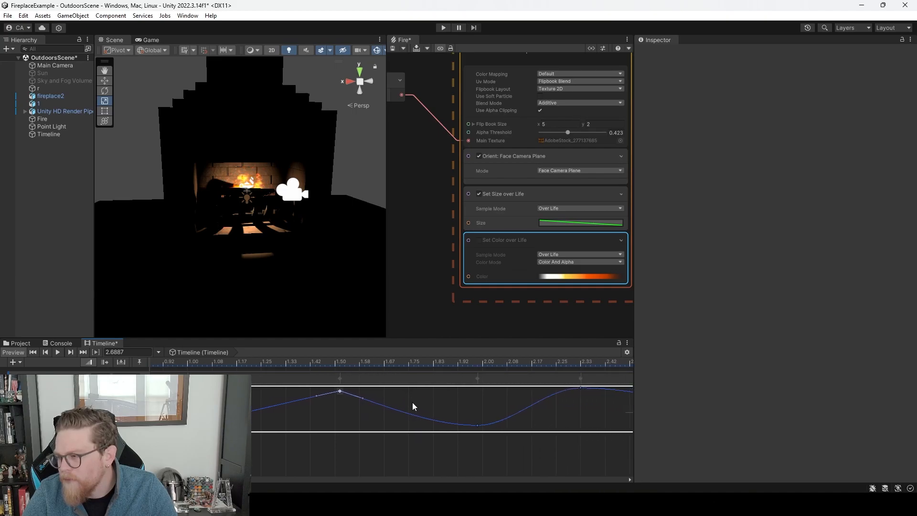
pyautogui.click(477, 425)
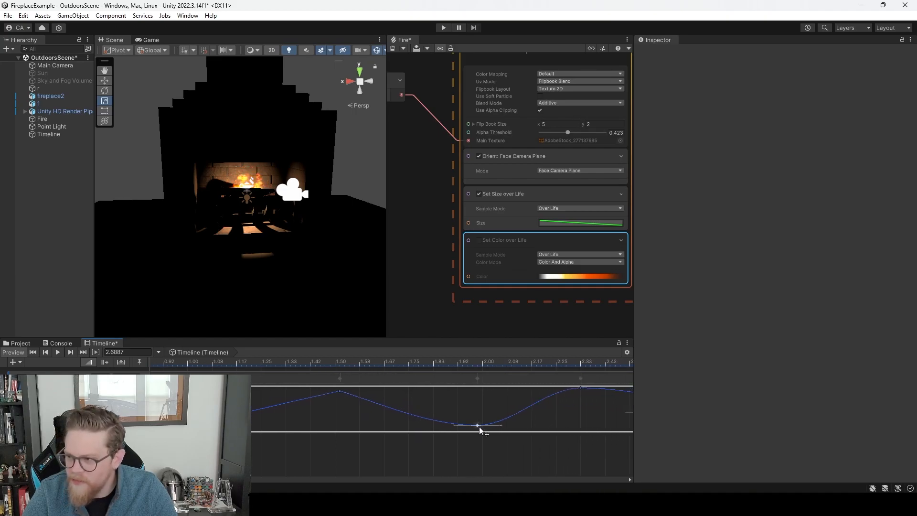
pyautogui.rightClick(416, 418)
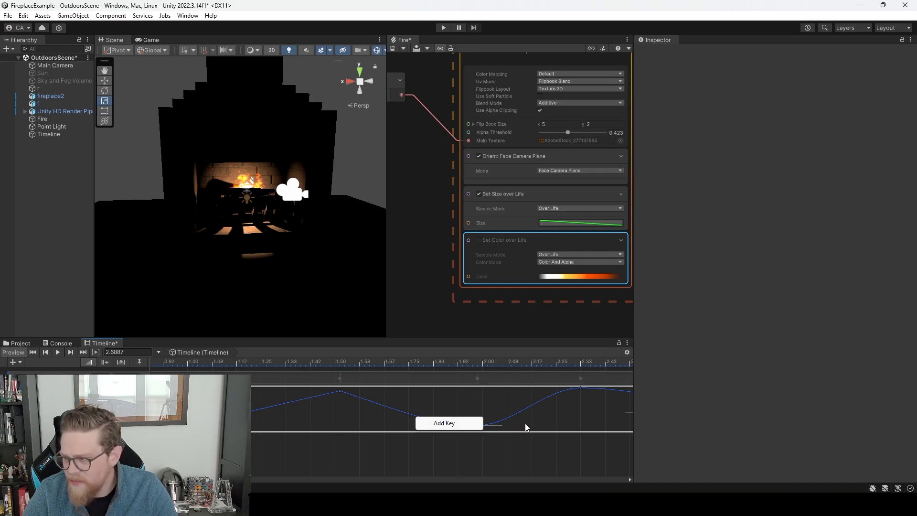
pyautogui.click(485, 428)
pyautogui.rightClick(477, 427)
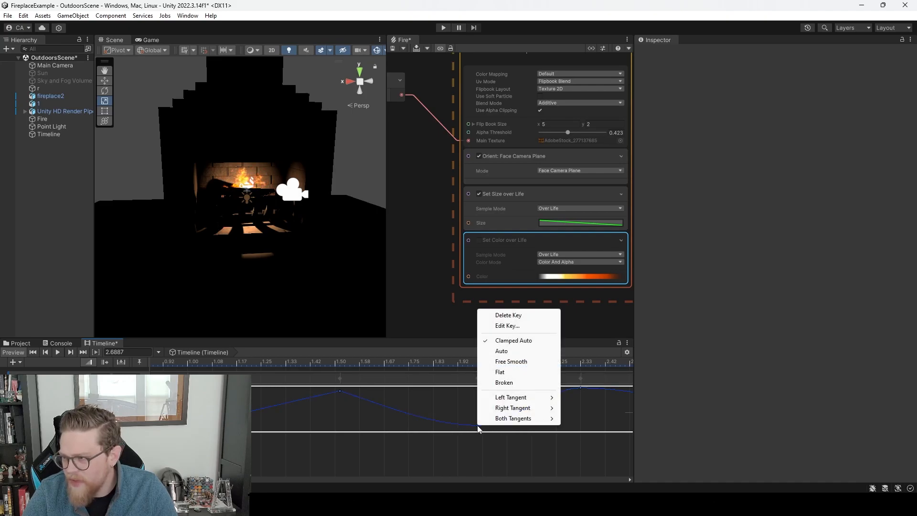
pyautogui.click(500, 371)
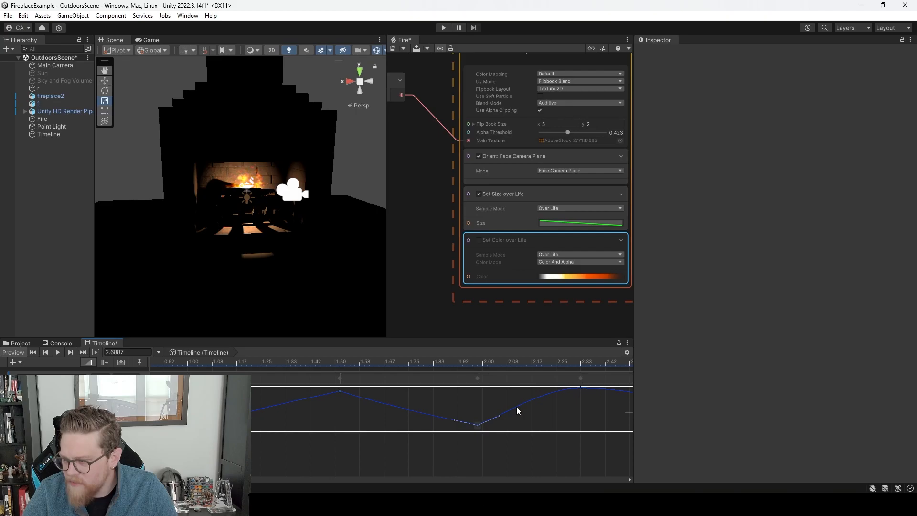
# Break the tangents of the curve key near 2.33 s and angle both handles downward into a sharp peak.
pyautogui.click(580, 387)
pyautogui.rightClick(580, 388)
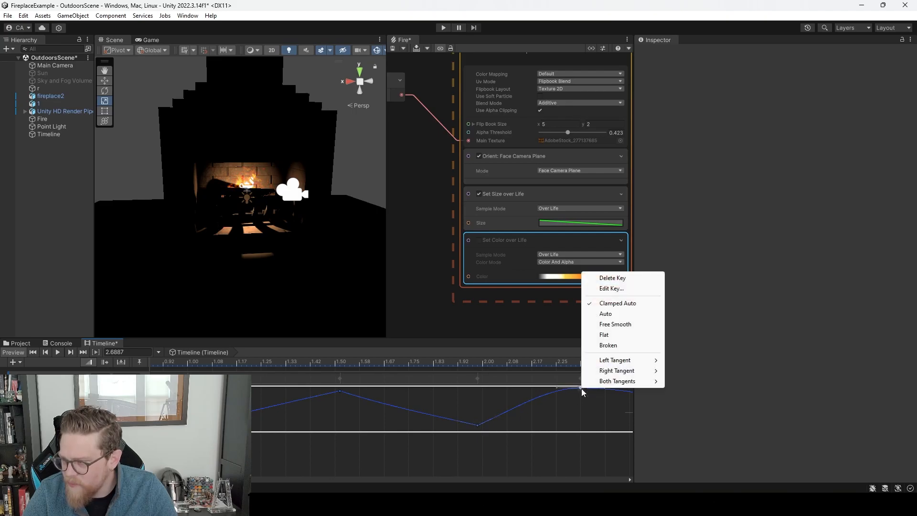
pyautogui.click(617, 346)
pyautogui.moveTo(557, 388); pyautogui.dragTo(555, 397)
pyautogui.moveTo(580, 406); pyautogui.dragTo(418, 404, button='middle')
pyautogui.moveTo(442, 388); pyautogui.dragTo(442, 392)
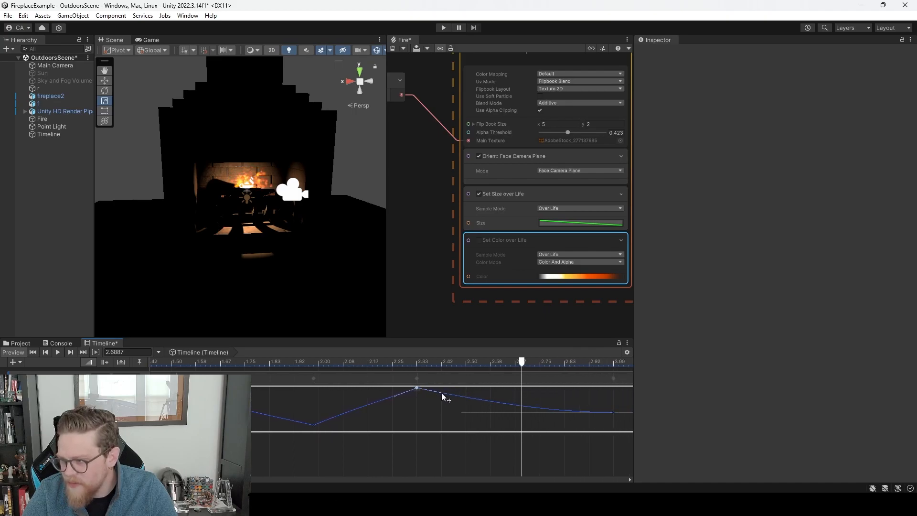
# Angle the incoming tangent of the final curve key at 3.00 s upward to straighten the descent.
pyautogui.rightClick(612, 412)
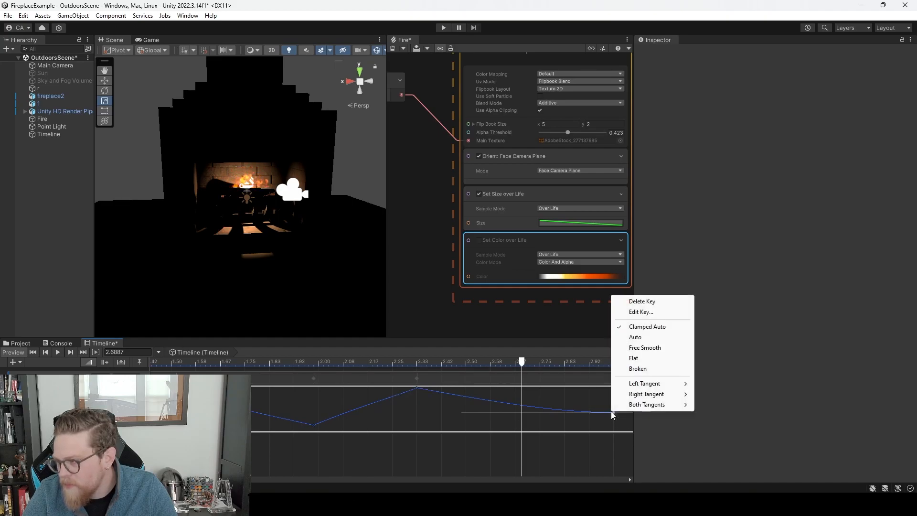
pyautogui.click(588, 412)
pyautogui.moveTo(589, 412); pyautogui.dragTo(572, 405)
# Play the timeline from its start twice to check the fireplace's flicker in the scene.
pyautogui.scroll(-1, 346, 370)
pyautogui.scroll(-3, 346, 370)
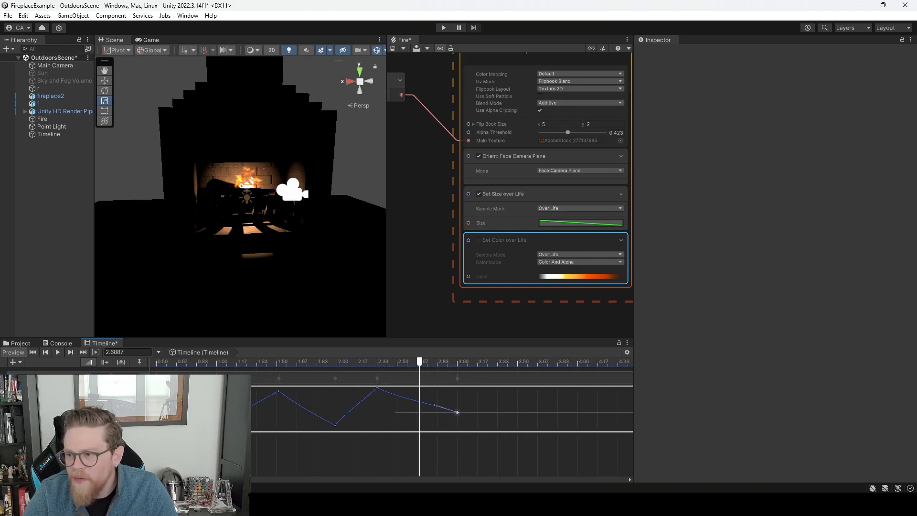
pyautogui.moveTo(347, 371); pyautogui.dragTo(406, 370, button='middle')
pyautogui.moveTo(164, 365); pyautogui.dragTo(150, 363)
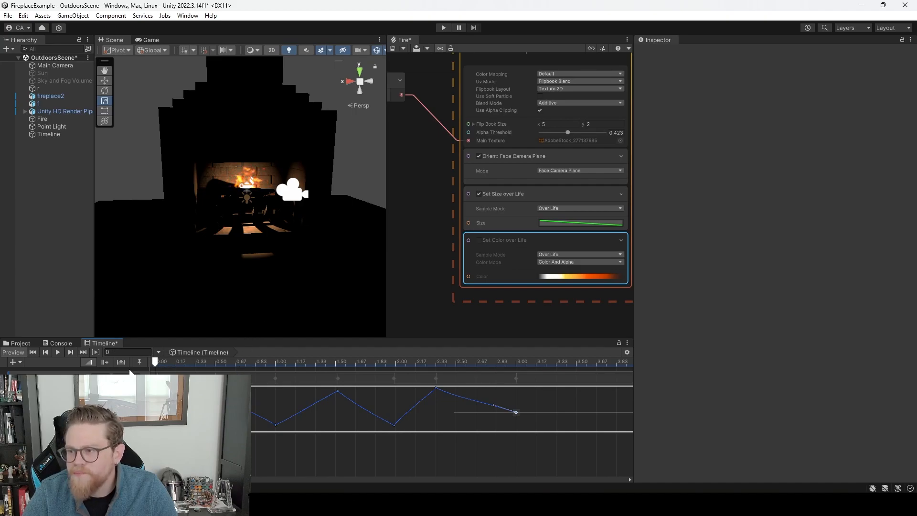
pyautogui.click(57, 352)
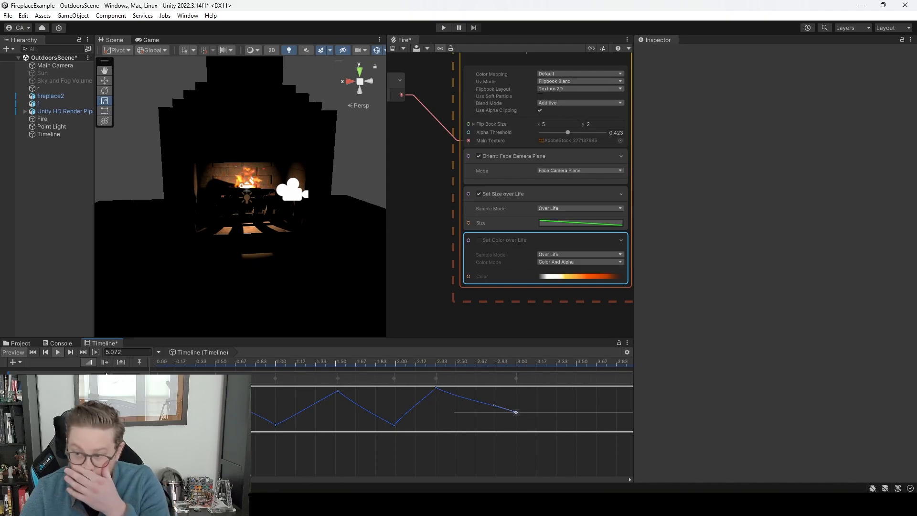
pyautogui.click(61, 351)
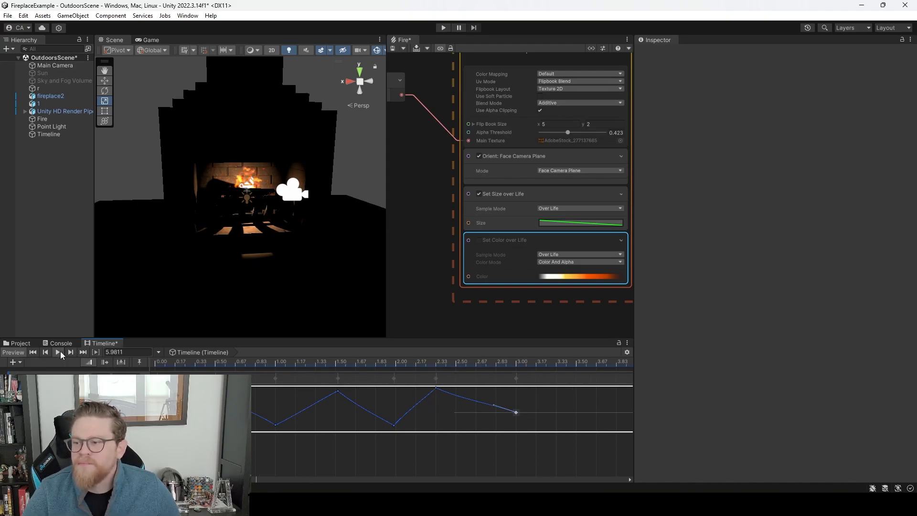
pyautogui.click(160, 364)
pyautogui.click(59, 352)
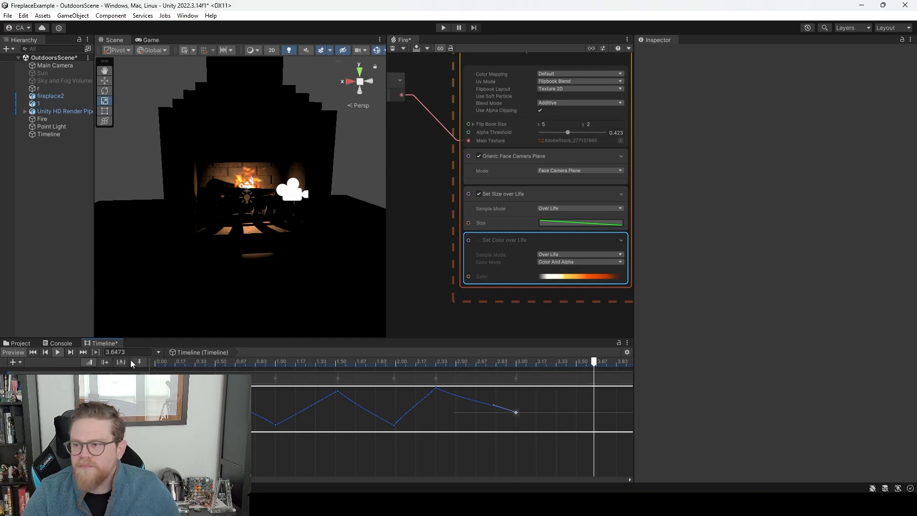
pyautogui.click(58, 353)
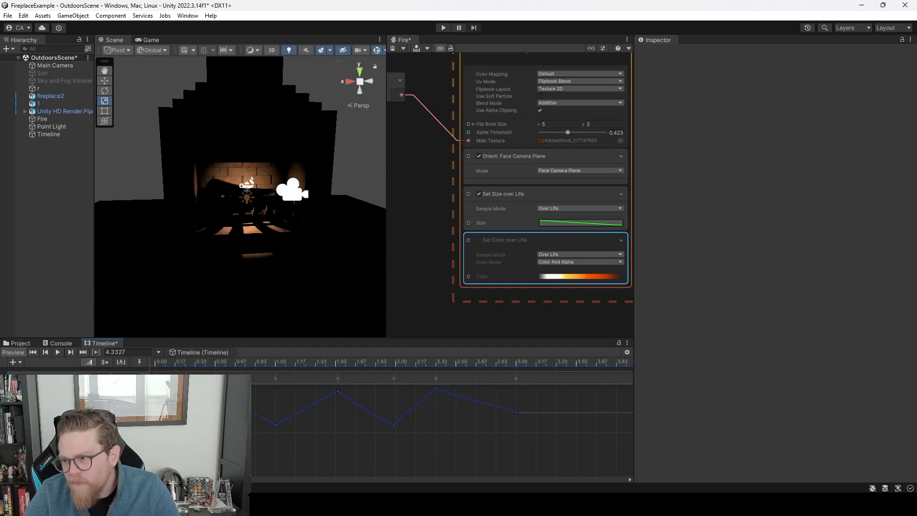
# Try to compress all the curve's keys in time so that the last one falls at about 1.5 s.
pyautogui.moveTo(548, 459); pyautogui.dragTo(288, 406)
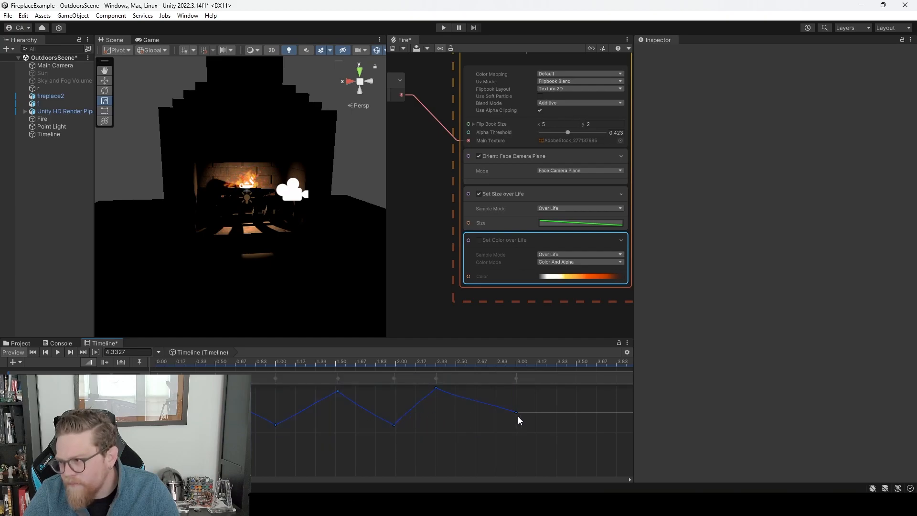
pyautogui.moveTo(537, 429); pyautogui.dragTo(246, 385)
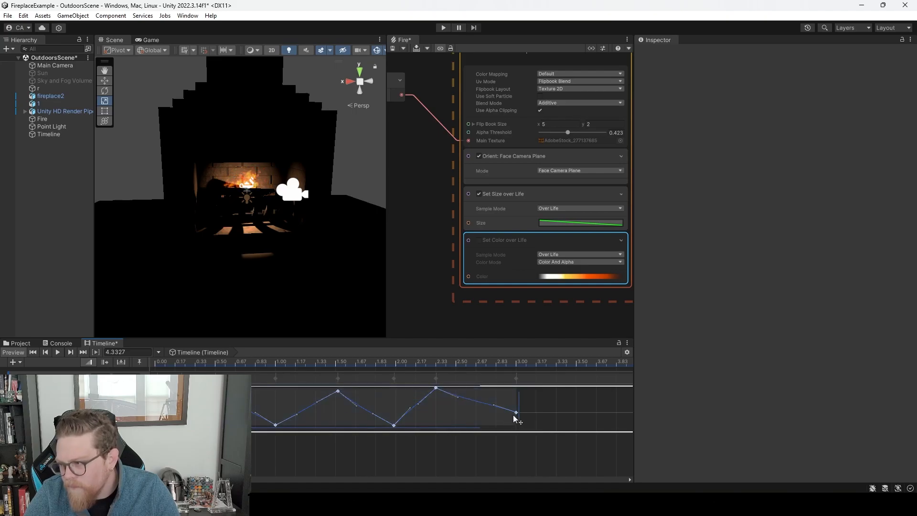
pyautogui.moveTo(515, 415); pyautogui.dragTo(308, 416)
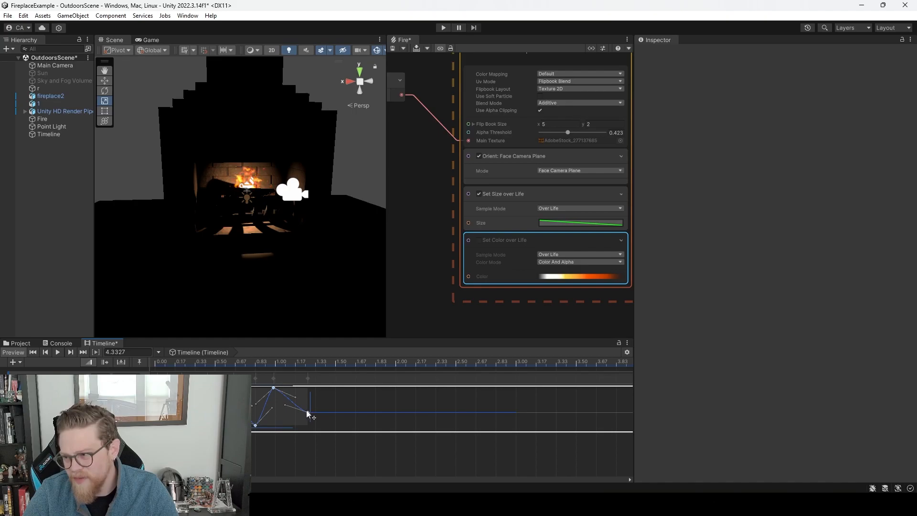
pyautogui.moveTo(309, 410); pyautogui.dragTo(338, 413)
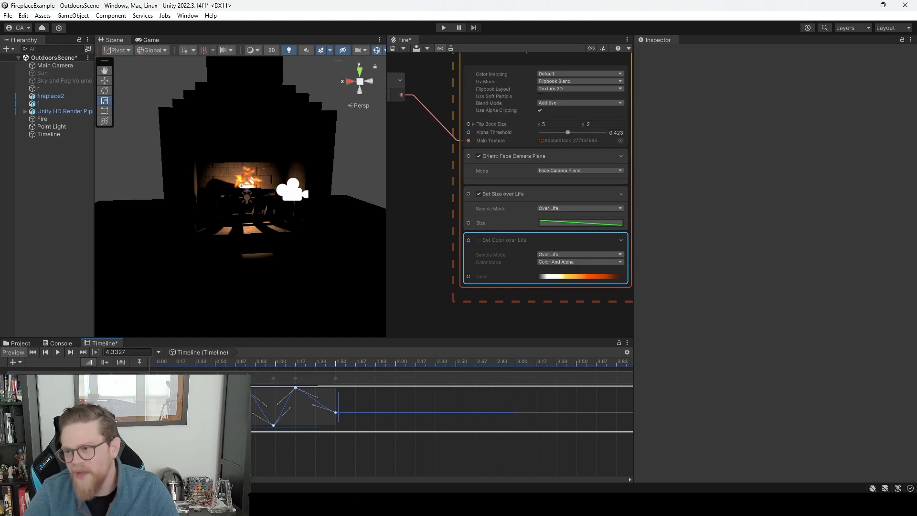
# Zoom in on the fireplace and play the timeline from 0 to check the faster flicker.
pyautogui.click(159, 363)
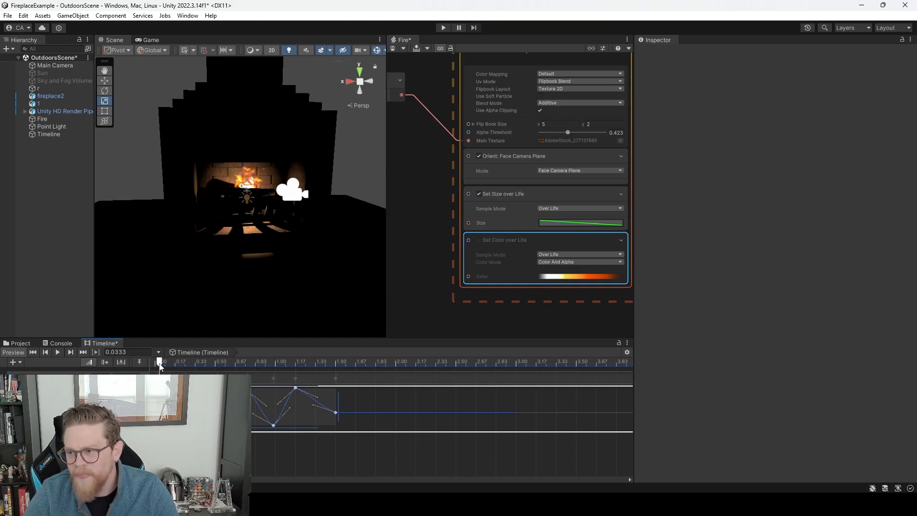
pyautogui.scroll(2, 164, 224)
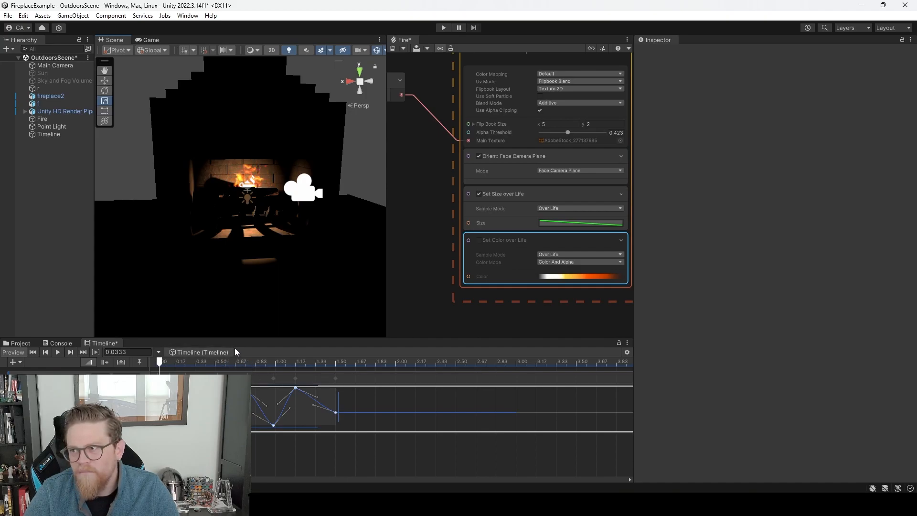
pyautogui.click(54, 352)
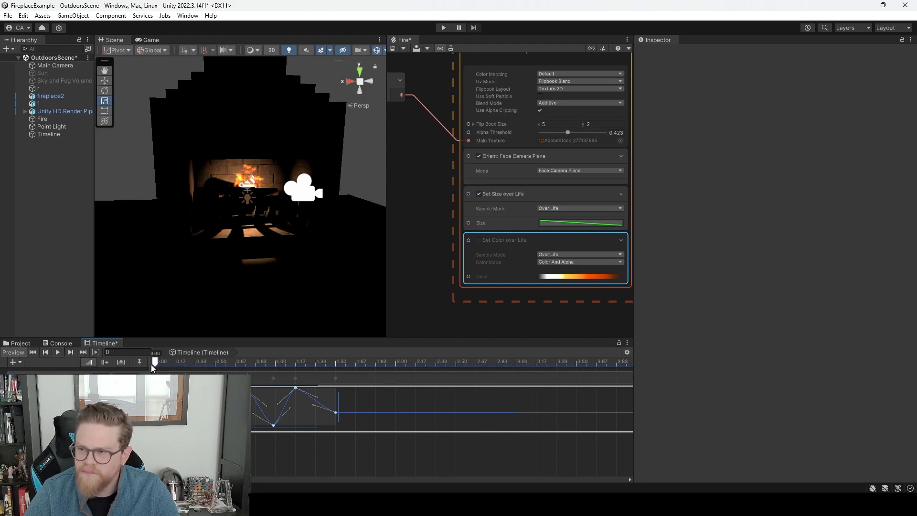
pyautogui.click(61, 354)
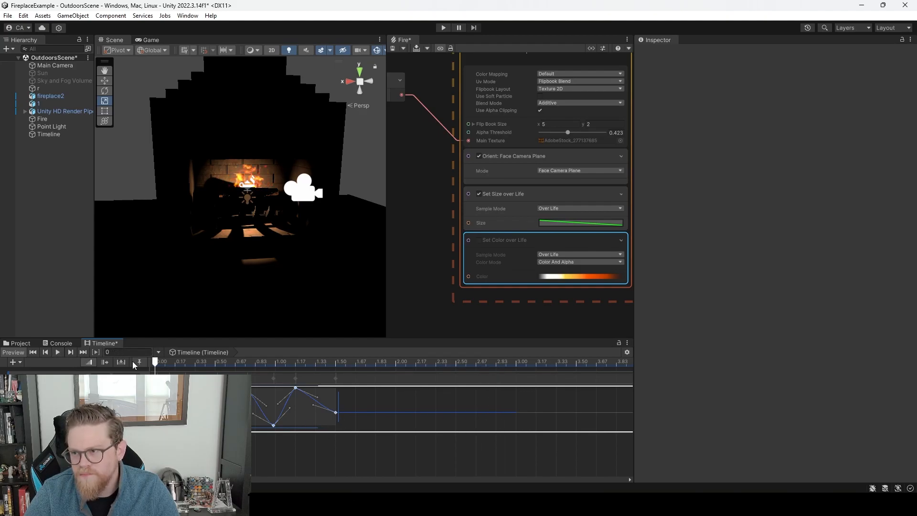
pyautogui.click(57, 351)
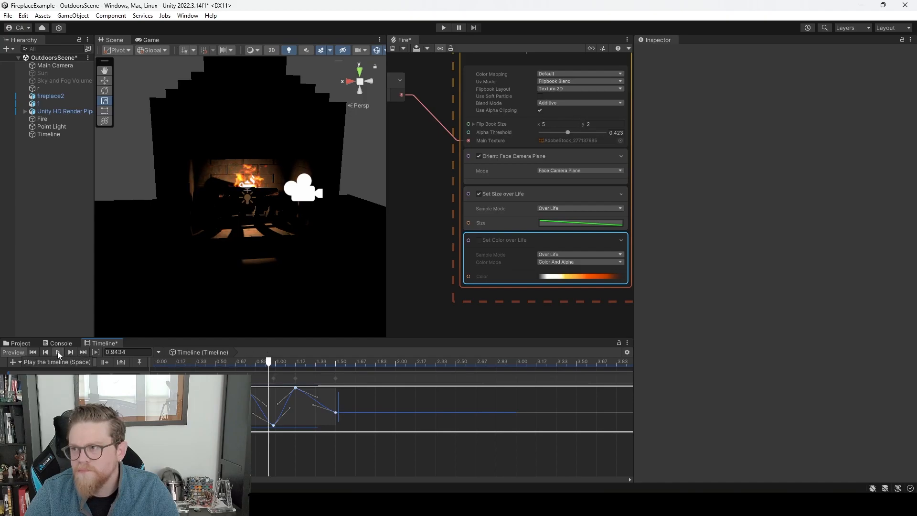
# Undo the time compression of the curve's keys and deselect them.
pyautogui.hotkey('ctrl', 'z')
pyautogui.hotkey('ctrl', 'z')
pyautogui.click(196, 409)
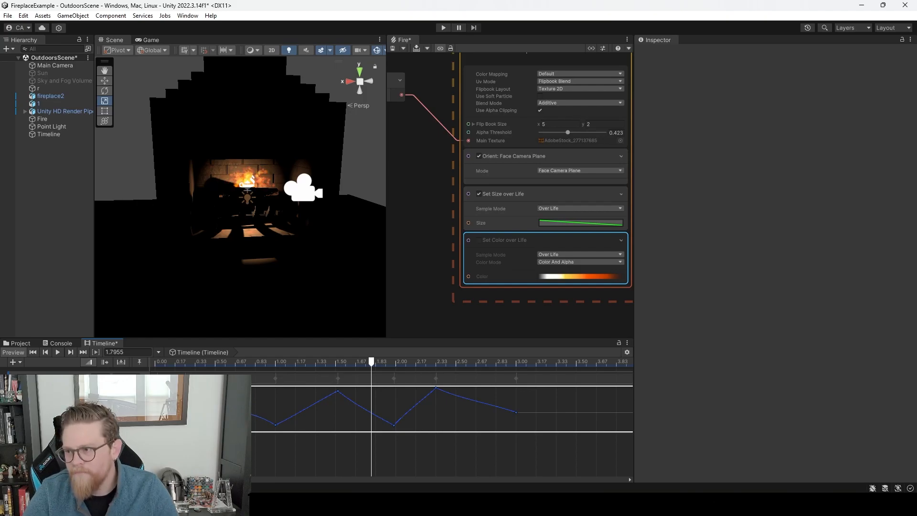
# Space the keys unevenly: the 1.00 s valley earlier, the 1.50 s peak to about 1.73 s, the 2.33 s peak to about 2.17 s; replay.
pyautogui.moveTo(275, 424); pyautogui.dragTo(265, 415)
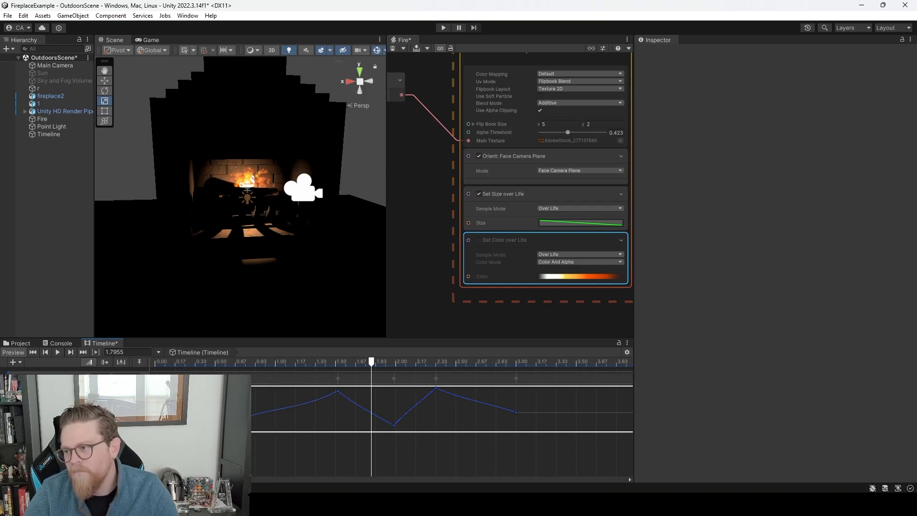
pyautogui.moveTo(337, 392); pyautogui.dragTo(364, 391)
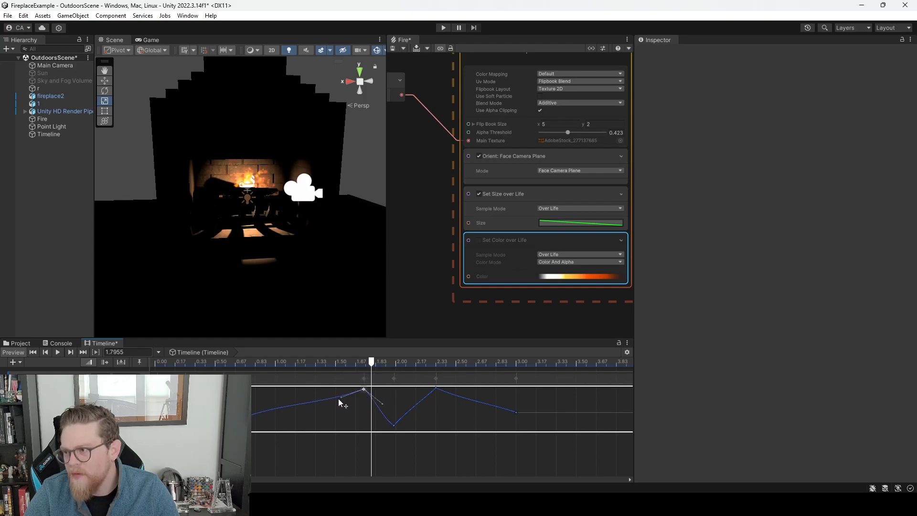
pyautogui.click(434, 391)
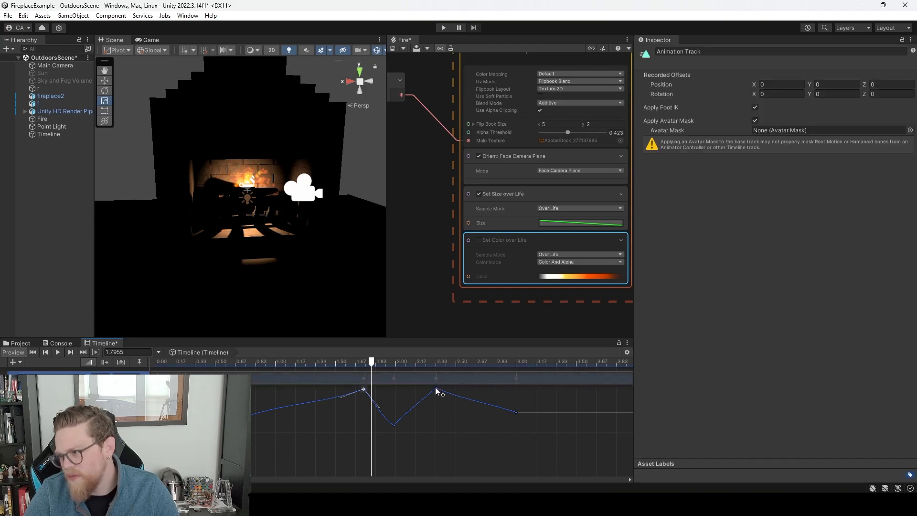
pyautogui.click(436, 390)
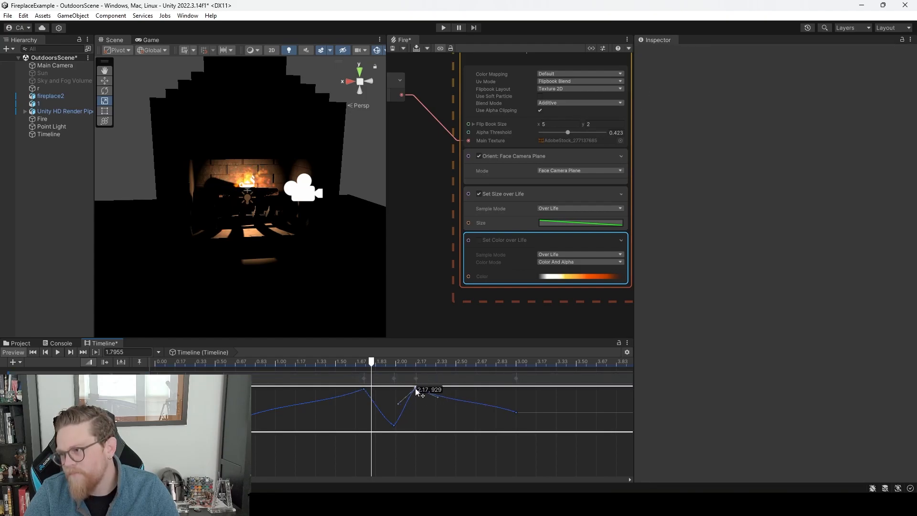
pyautogui.click(153, 363)
pyautogui.click(59, 351)
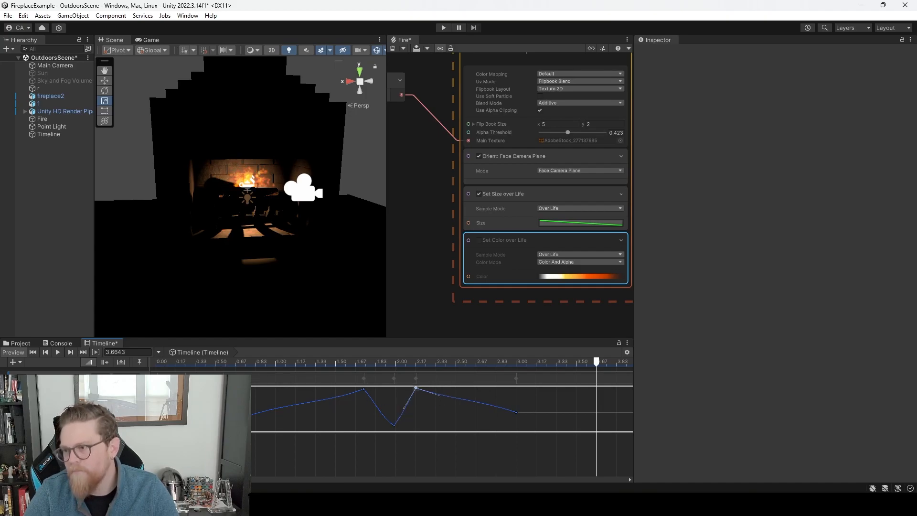
# Raise both valleys of the curve, moving the one near 2.00 s to about 1.95 s, and replay the timeline from 0.
pyautogui.moveTo(163, 364); pyautogui.dragTo(105, 360)
pyautogui.click(59, 353)
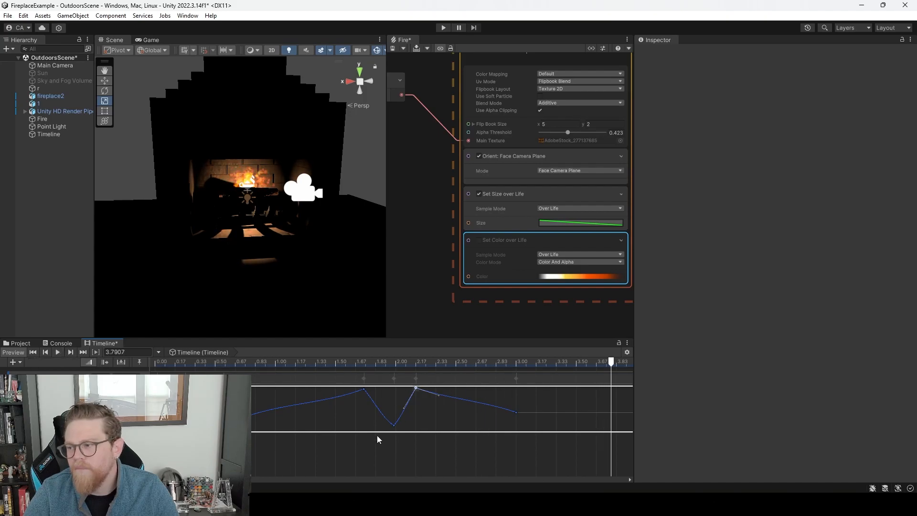
pyautogui.moveTo(394, 425); pyautogui.dragTo(390, 413)
pyautogui.moveTo(227, 425); pyautogui.dragTo(227, 417)
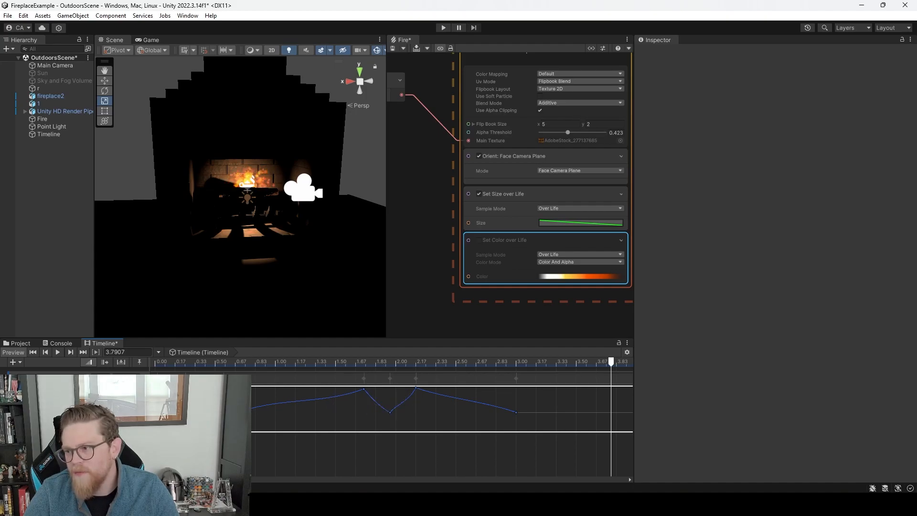
pyautogui.moveTo(179, 366); pyautogui.dragTo(123, 364)
pyautogui.click(58, 351)
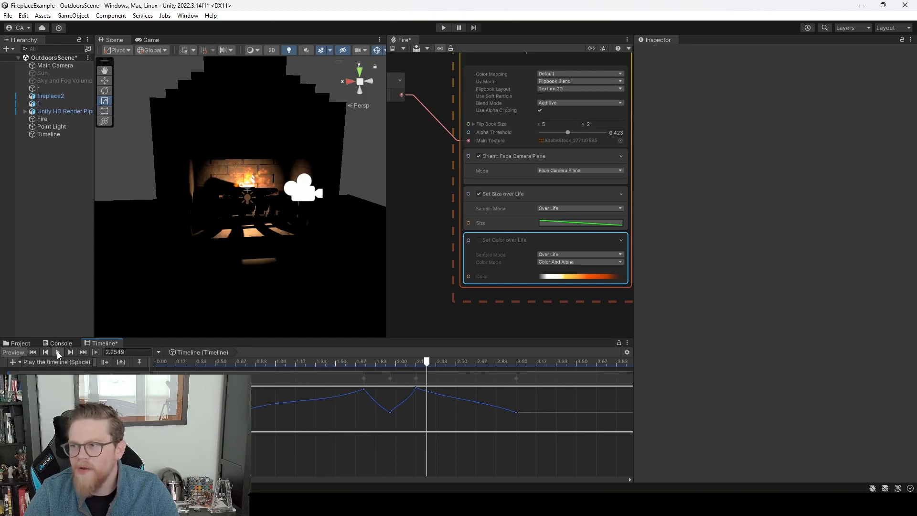
pyautogui.click(57, 351)
pyautogui.keyDown('alt'); pyautogui.moveTo(223, 209); pyautogui.dragTo(225, 252, button='right'); pyautogui.keyUp('alt')
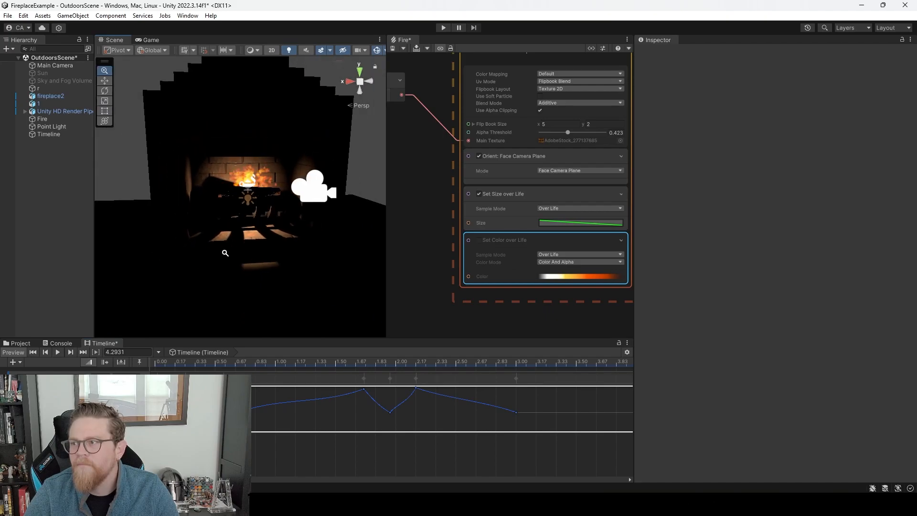
pyautogui.keyDown('alt'); pyautogui.moveTo(359, 268); pyautogui.dragTo(348, 254); pyautogui.keyUp('alt')
# Set the Wrap Mode of the Timeline object's Playable Director to Loop and play the timeline from 0.
pyautogui.doubleClick(49, 134)
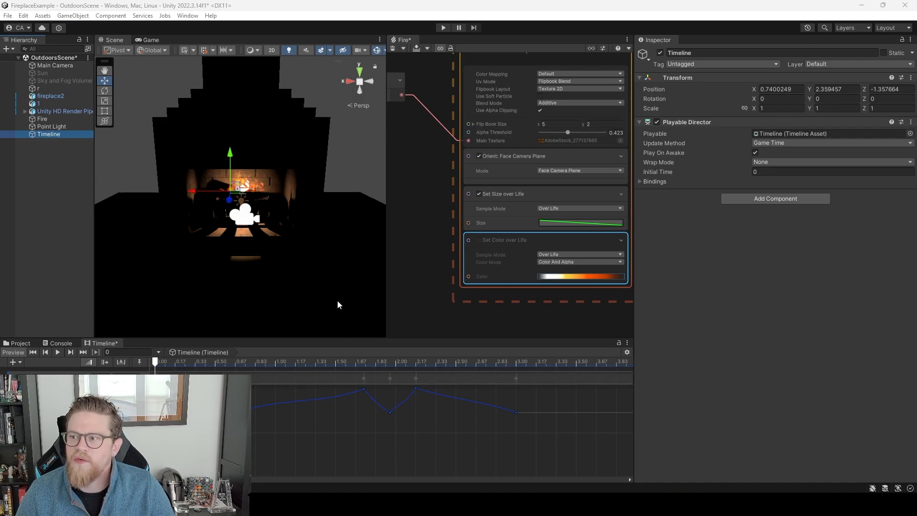
pyautogui.click(155, 364)
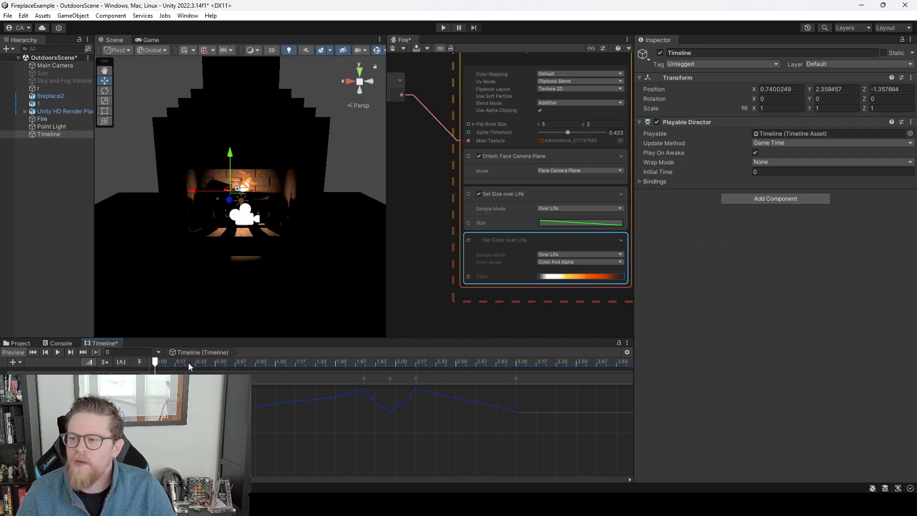
pyautogui.click(380, 361)
pyautogui.moveTo(392, 358); pyautogui.dragTo(149, 364)
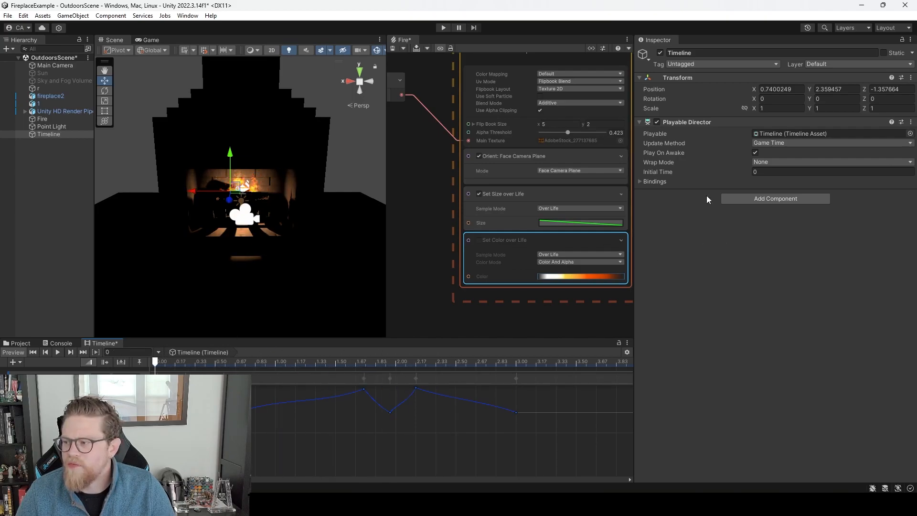
pyautogui.click(783, 163)
pyautogui.click(783, 186)
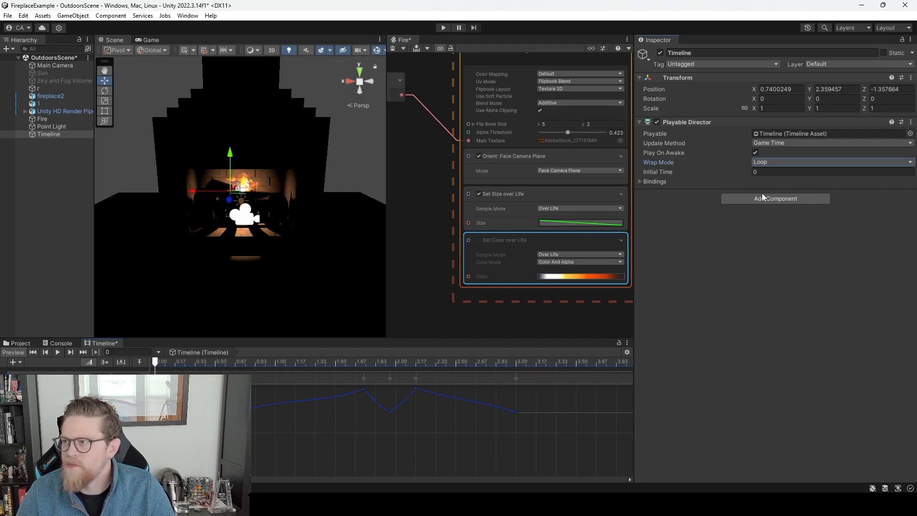
pyautogui.click(58, 353)
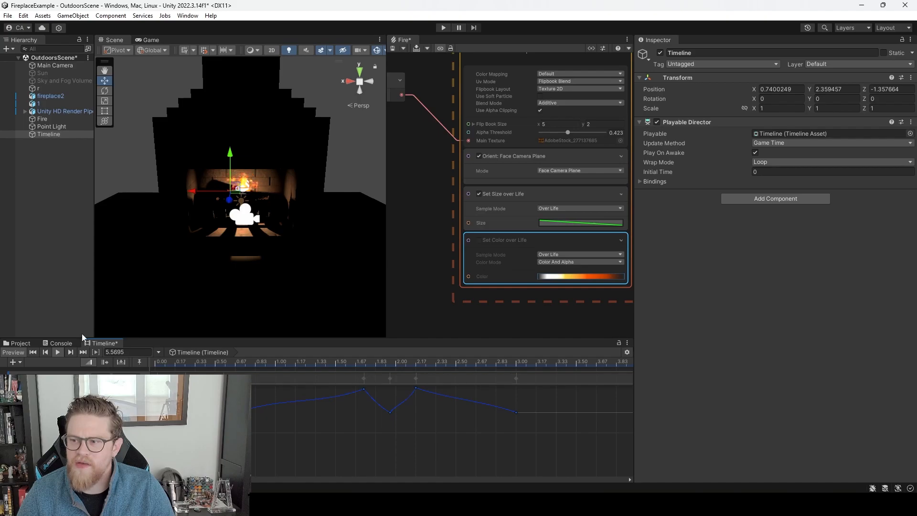
pyautogui.click(57, 352)
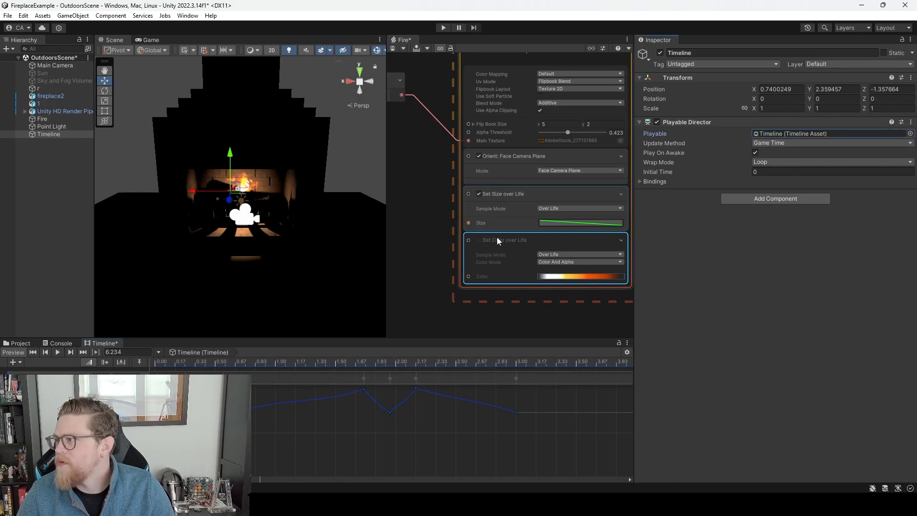
# Set the Timeline asset's fixed duration to 1.5 s and compare its end with the curve's keys.
pyautogui.click(21, 343)
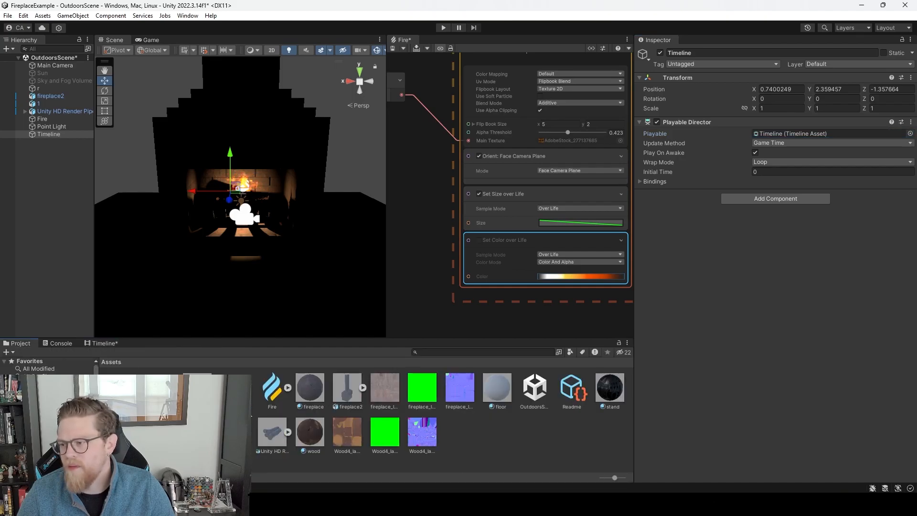
pyautogui.click(234, 432)
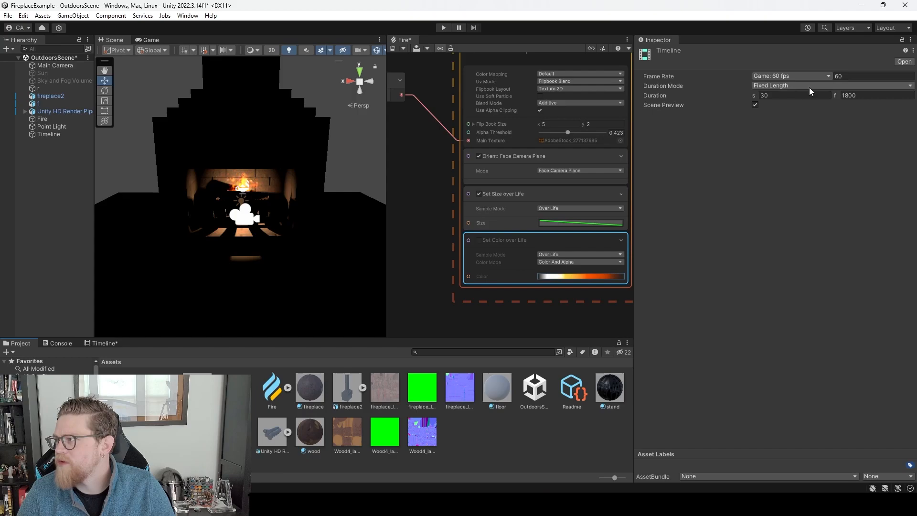
pyautogui.click(788, 96)
pyautogui.write('1.5')
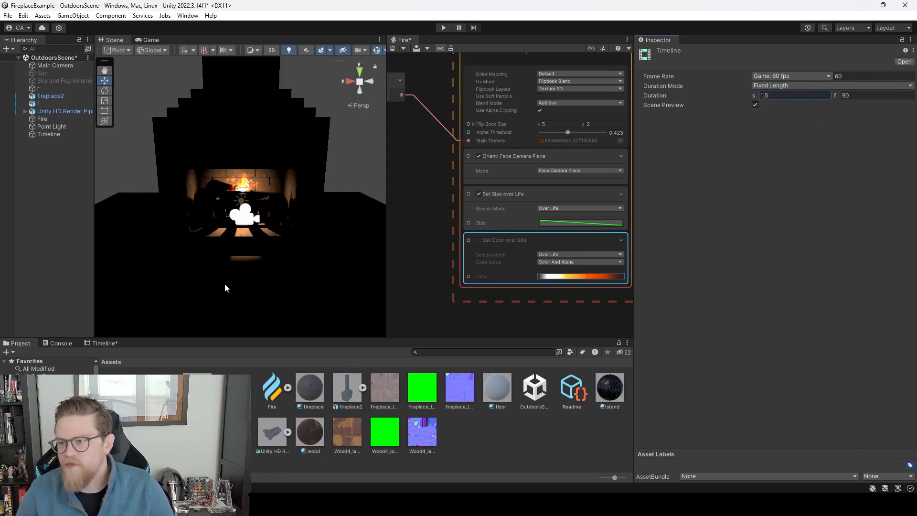
pyautogui.click(102, 343)
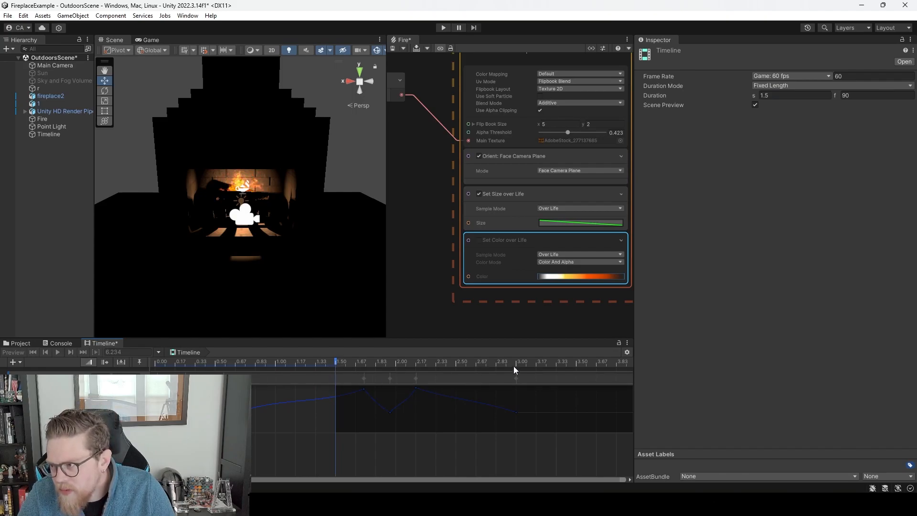
# Set the Timeline asset's duration to 3 s and fit the whole curve in view.
pyautogui.click(789, 98)
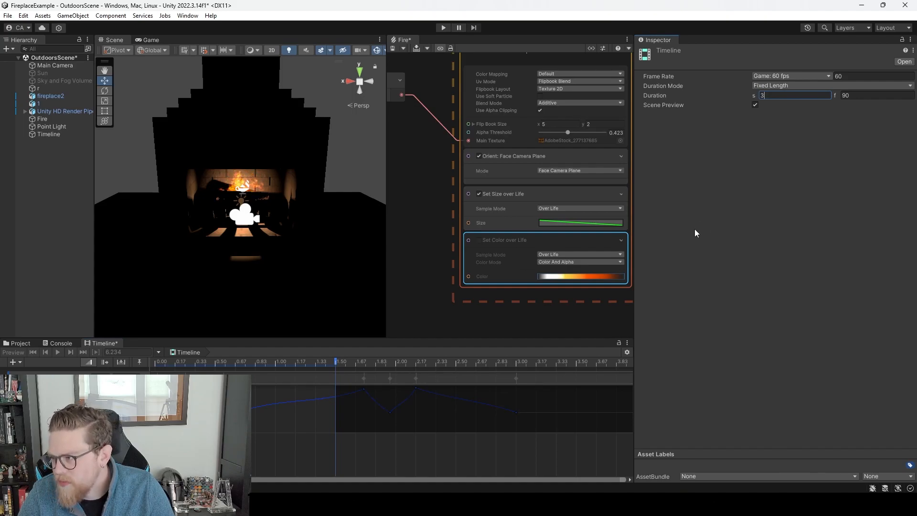
pyautogui.press('Return')
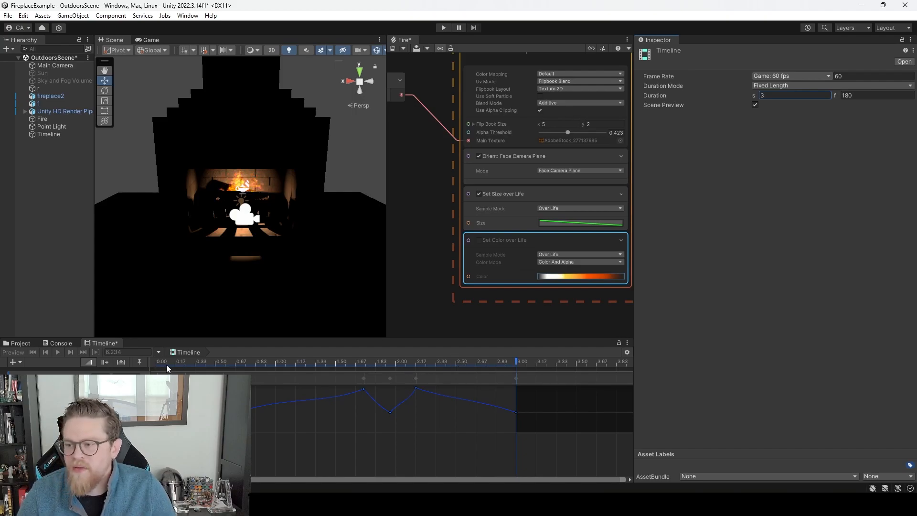
pyautogui.moveTo(623, 479); pyautogui.dragTo(518, 470)
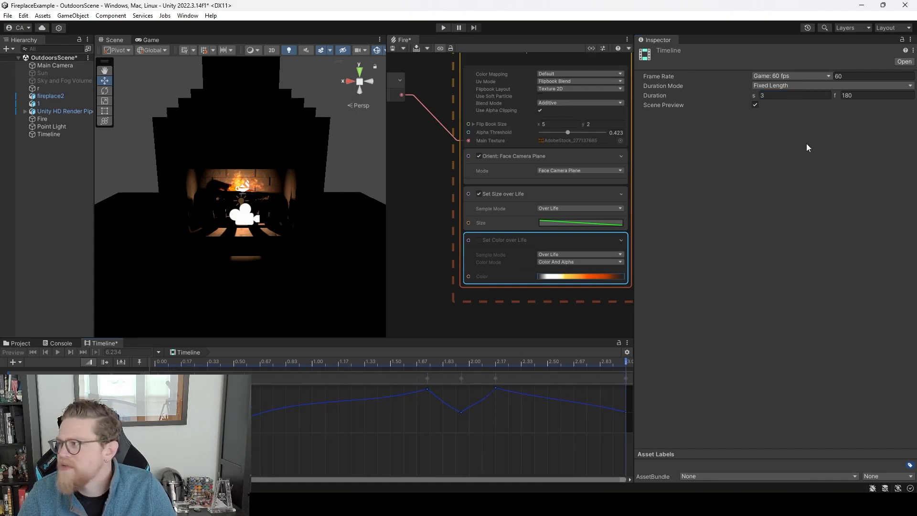
# Play the looping Timeline object from 0 to check the flicker over its full length.
pyautogui.click(48, 134)
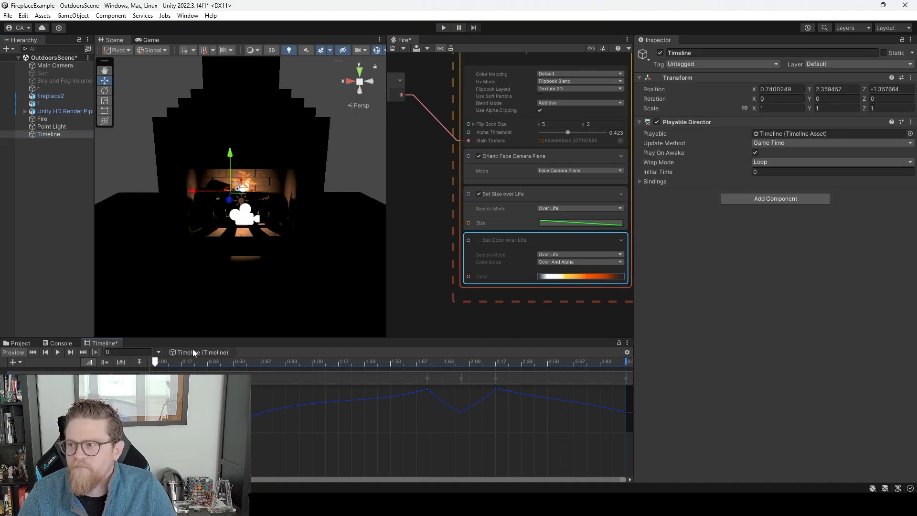
pyautogui.click(57, 352)
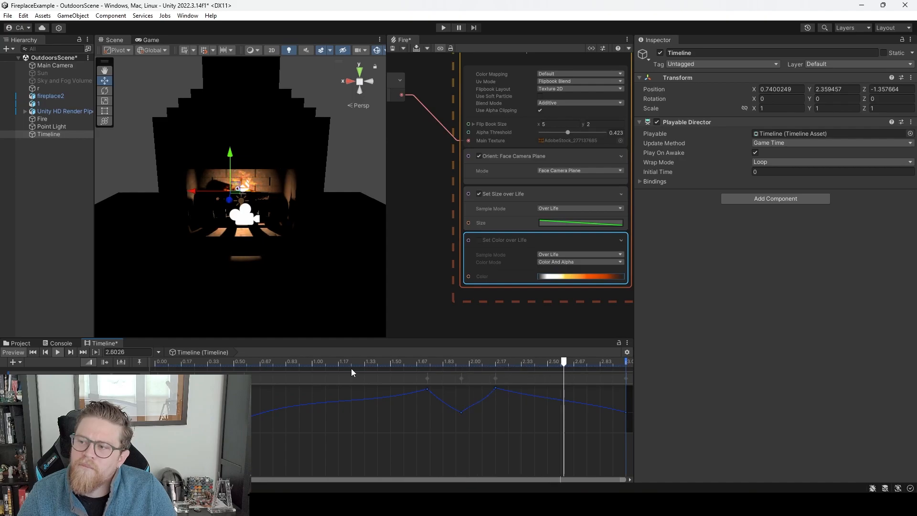
pyautogui.scroll(-2, 401, 414)
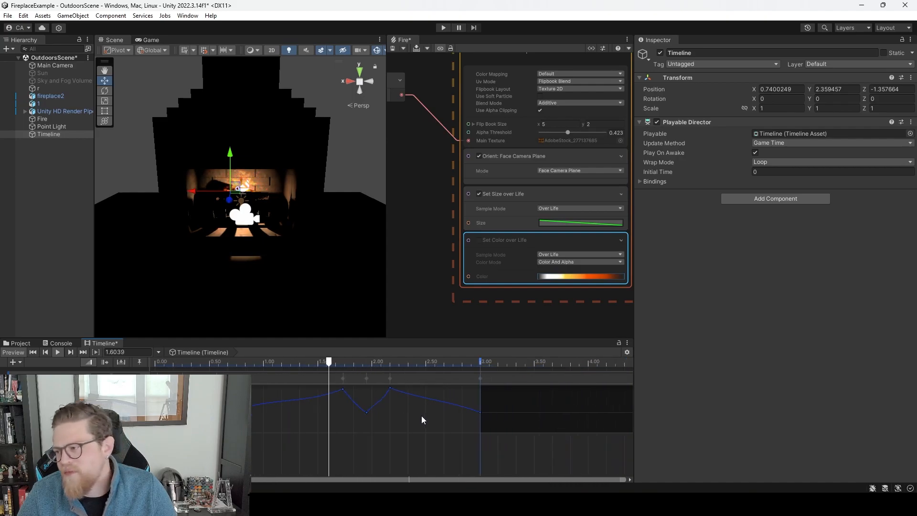
pyautogui.scroll(-2, 421, 414)
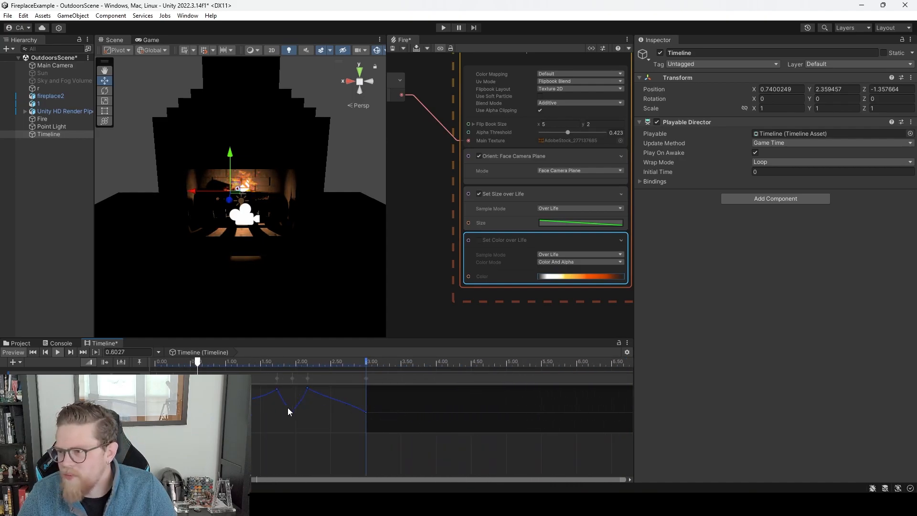
pyautogui.click(56, 352)
pyautogui.moveTo(385, 423); pyautogui.dragTo(241, 386)
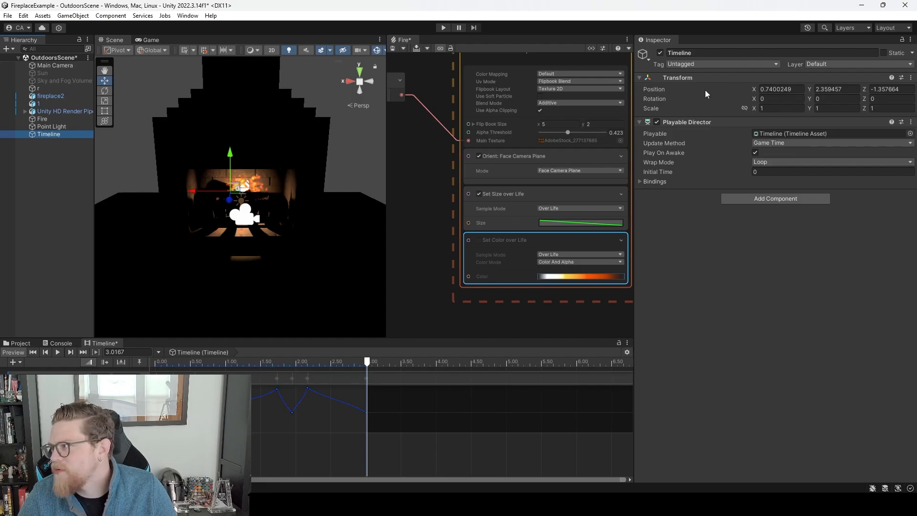
# Set the Timeline asset's fixed duration to 6 s and return to its animation curve.
pyautogui.click(20, 343)
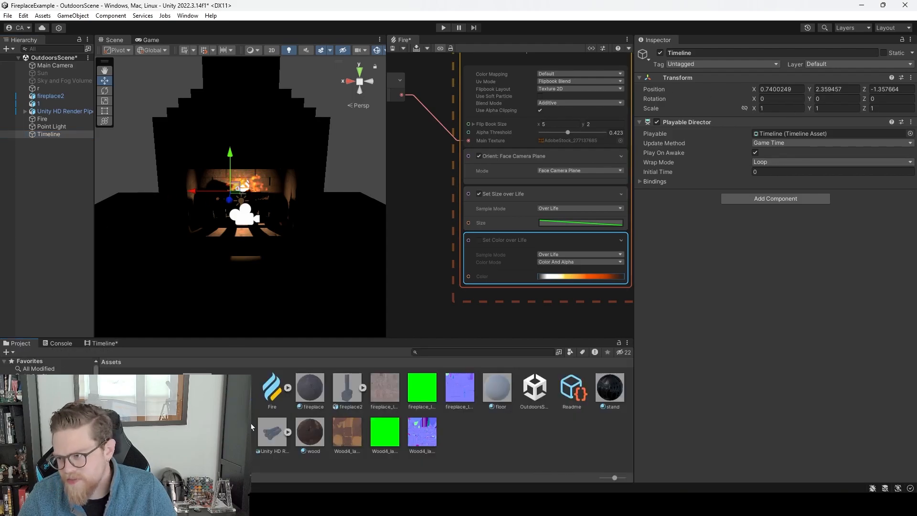
pyautogui.click(238, 429)
pyautogui.click(799, 95)
pyautogui.write('6')
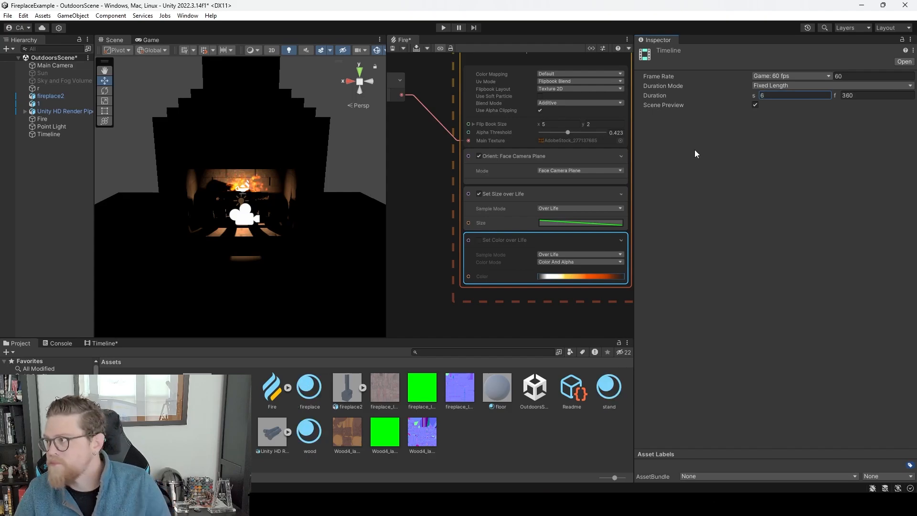
pyautogui.click(104, 343)
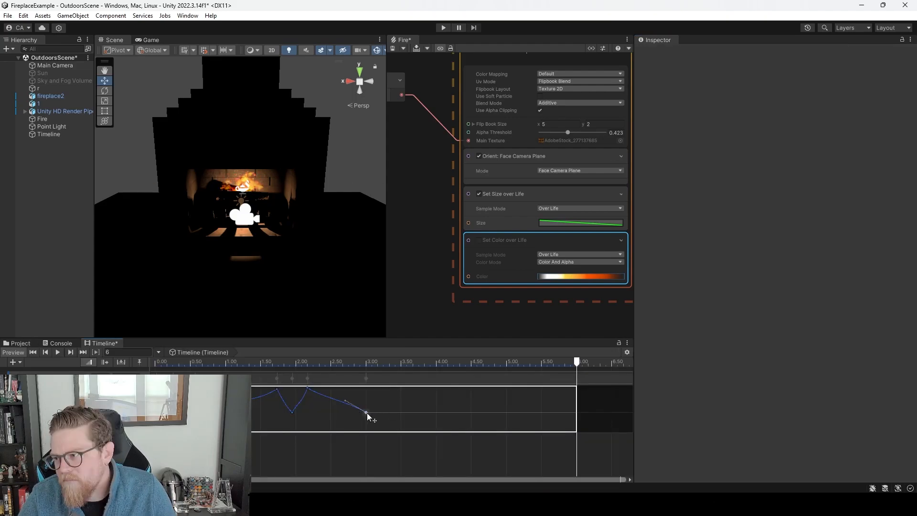
# Move the curve's last key from 3.00 s to about 6 s and add a low key at about 2.9 s.
pyautogui.moveTo(366, 413); pyautogui.dragTo(575, 415)
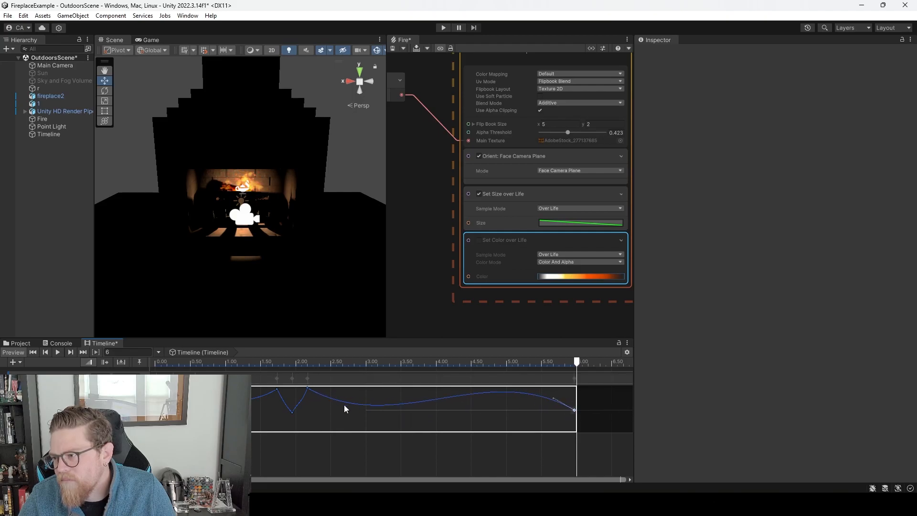
pyautogui.rightClick(357, 402)
pyautogui.click(398, 409)
pyautogui.moveTo(357, 406); pyautogui.dragTo(381, 406)
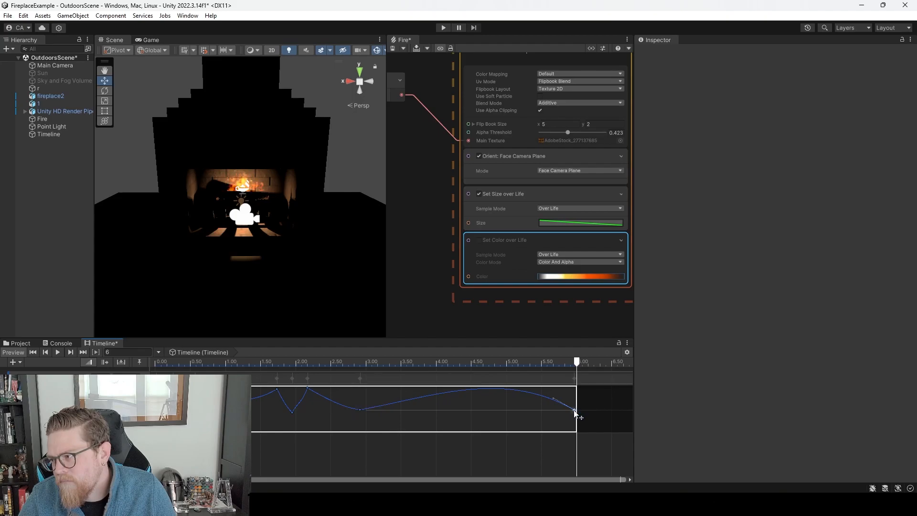
# Rearrange the keys following the 2.17 s peak and bring the end key back to about 6 s.
pyautogui.moveTo(555, 403); pyautogui.dragTo(461, 417)
pyautogui.moveTo(451, 412); pyautogui.dragTo(560, 412)
pyautogui.click(471, 425)
pyautogui.moveTo(472, 412); pyautogui.dragTo(574, 412)
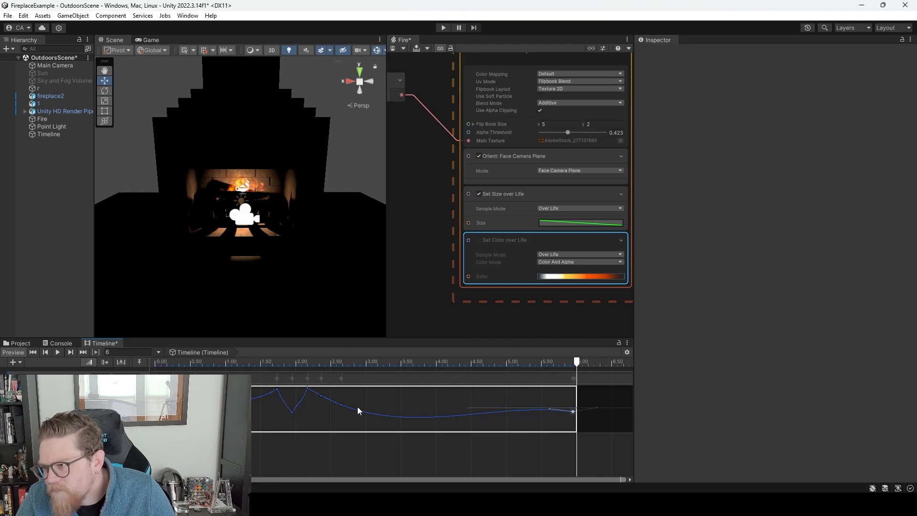
# Move the key at about 2.65 s to a shallow valley at about 4.35 s and align the end key with the 6 s mark.
pyautogui.moveTo(340, 405); pyautogui.dragTo(460, 418)
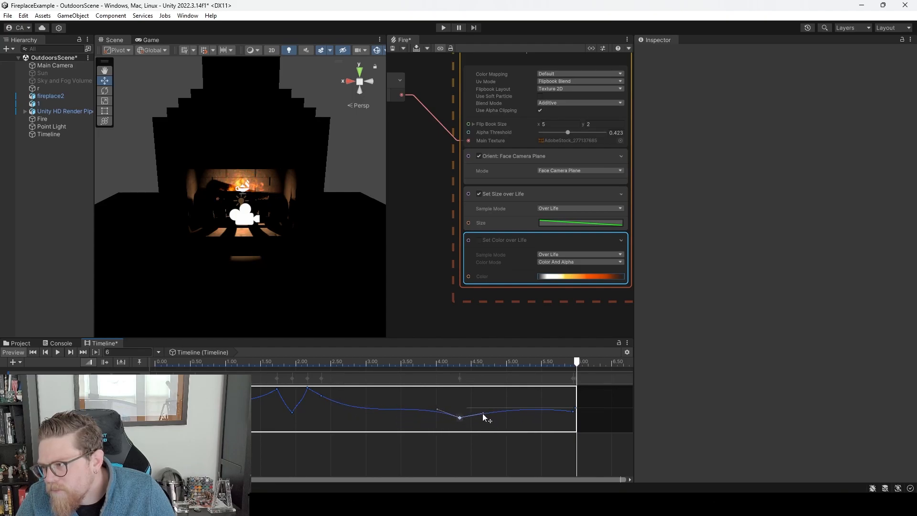
pyautogui.click(573, 411)
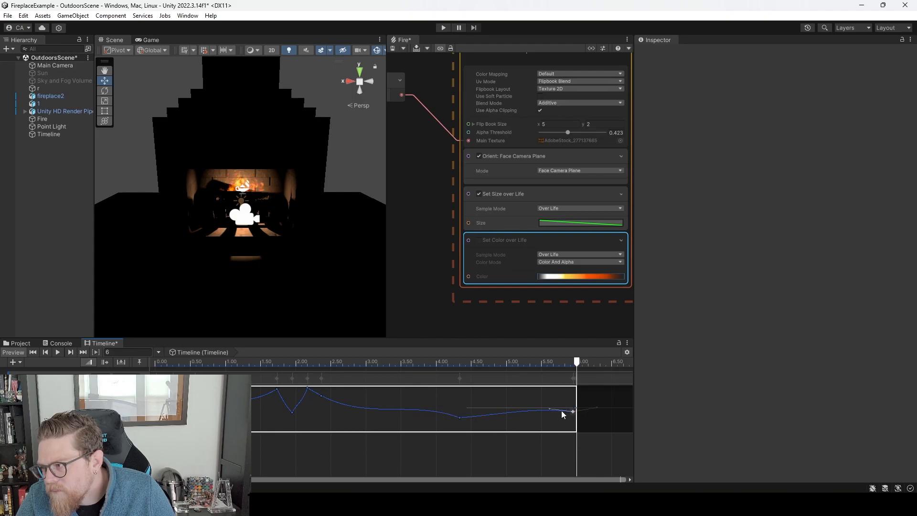
pyautogui.moveTo(550, 409); pyautogui.dragTo(548, 414)
pyautogui.click(575, 408)
pyautogui.press('Delete')
pyautogui.moveTo(572, 412); pyautogui.dragTo(575, 410)
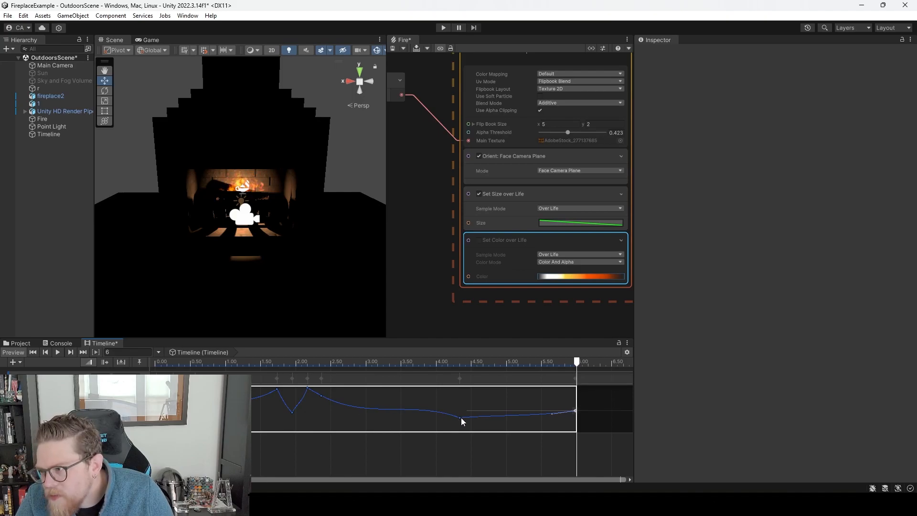
pyautogui.moveTo(443, 414)
pyautogui.mouseDown()
pyautogui.moveTo(433, 416)
pyautogui.moveTo(459, 422)
pyautogui.mouseUp()
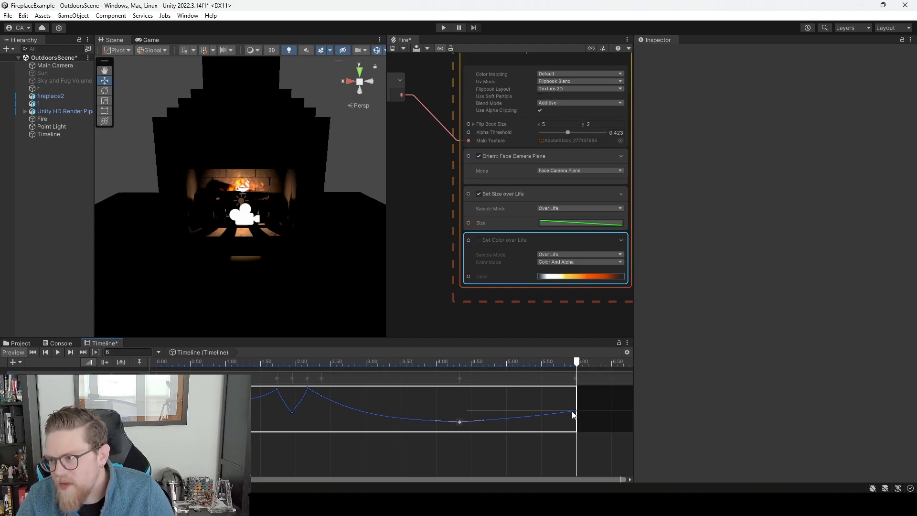
# Replay the timeline from 0 and add a key to the falling curve at about 3.05 s.
pyautogui.moveTo(179, 361); pyautogui.dragTo(99, 358)
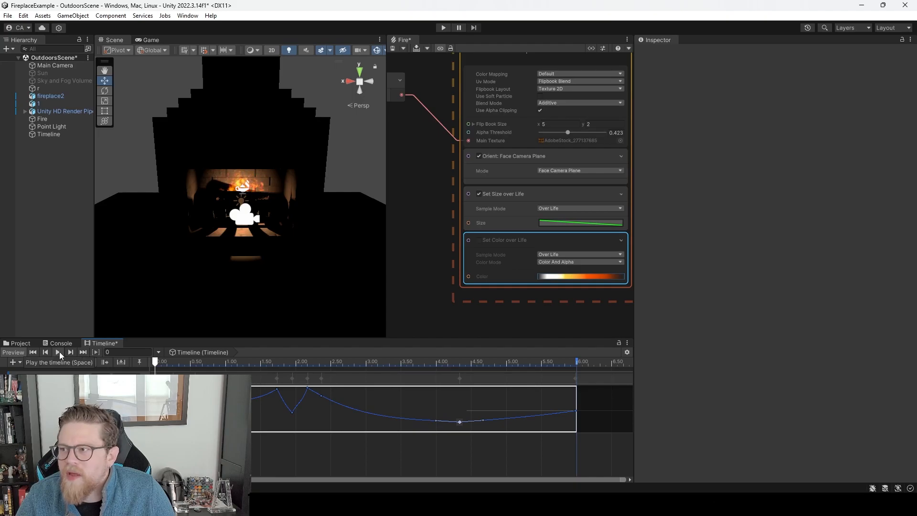
pyautogui.click(59, 352)
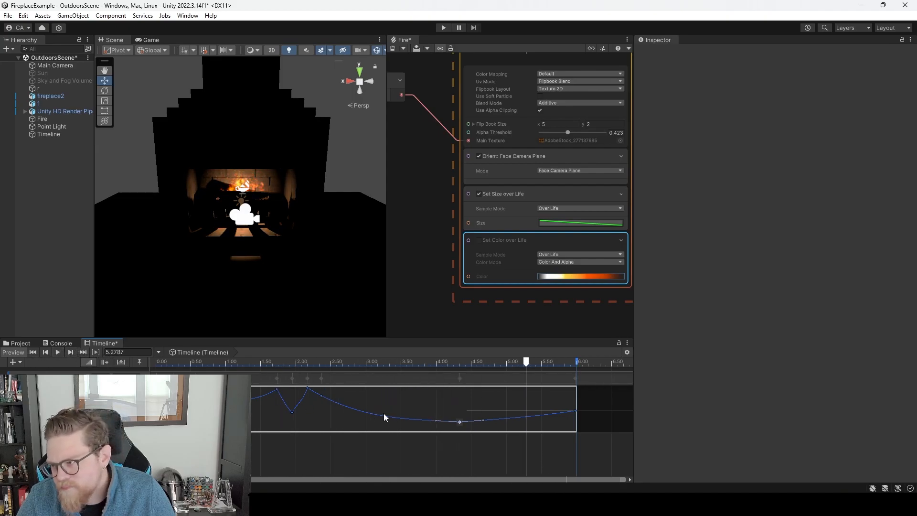
pyautogui.rightClick(369, 413)
pyautogui.click(401, 419)
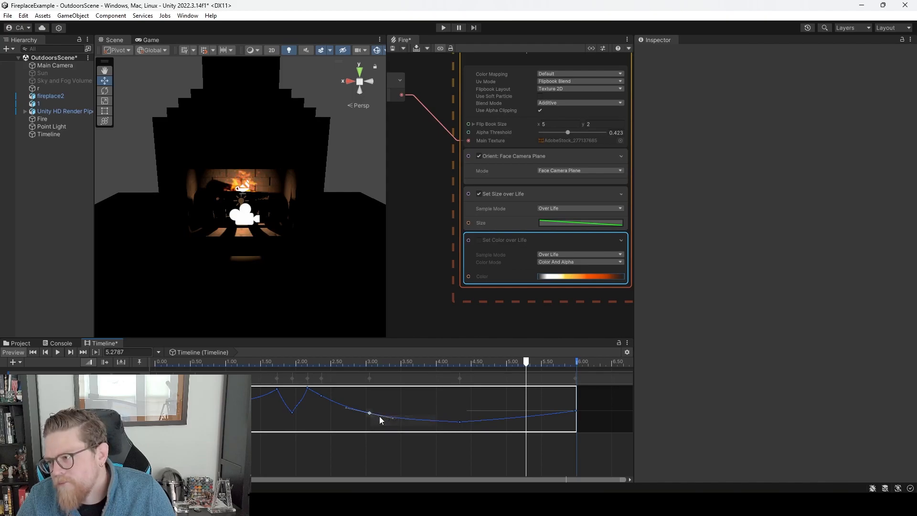
# Raise the curve key at about 3.05 s into a peak at about 3.1 s and steepen its outgoing tangent.
pyautogui.moveTo(371, 408); pyautogui.dragTo(375, 392)
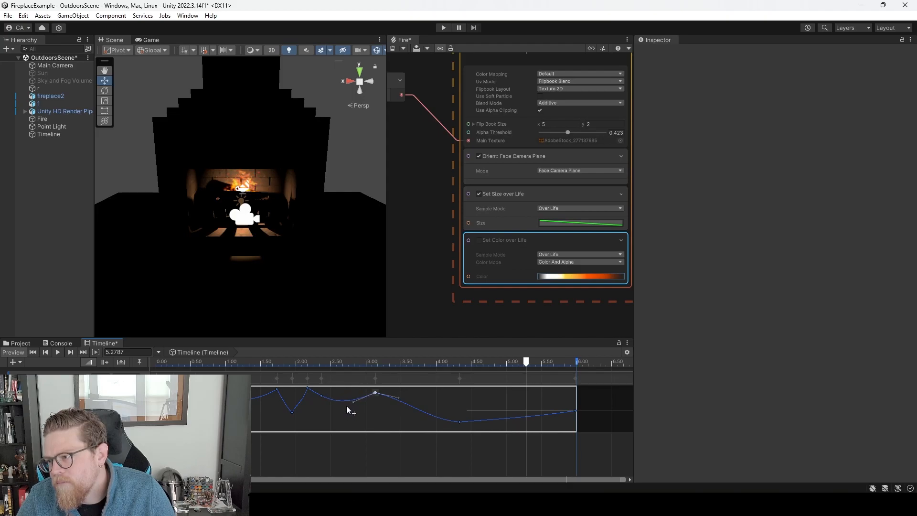
pyautogui.click(376, 392)
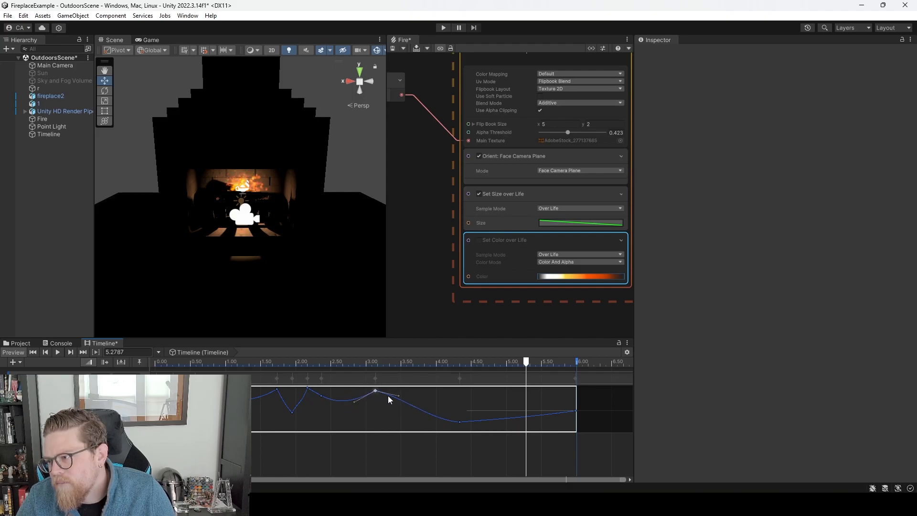
pyautogui.moveTo(397, 395); pyautogui.dragTo(397, 404)
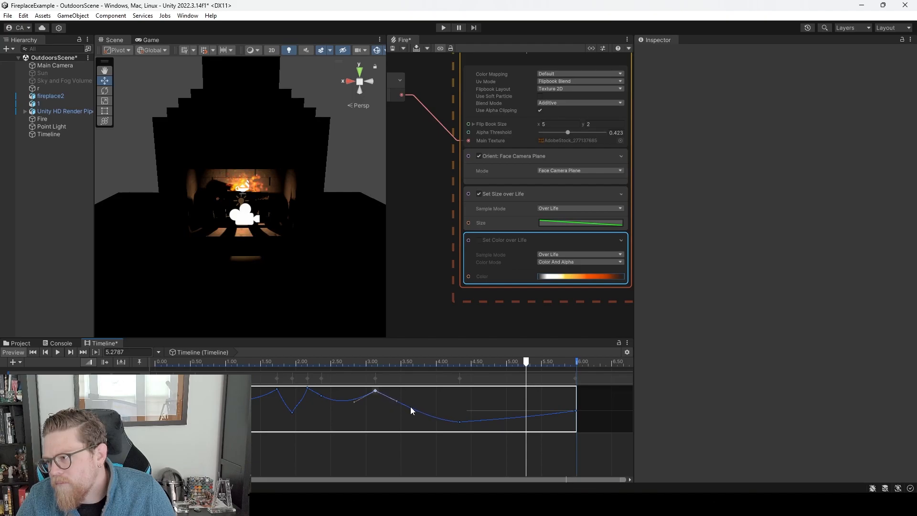
# Move the valley key from 4.35 s to about 4 s and add a key on the rising curve following it.
pyautogui.moveTo(459, 421); pyautogui.dragTo(435, 414)
pyautogui.rightClick(460, 414)
pyautogui.click(482, 420)
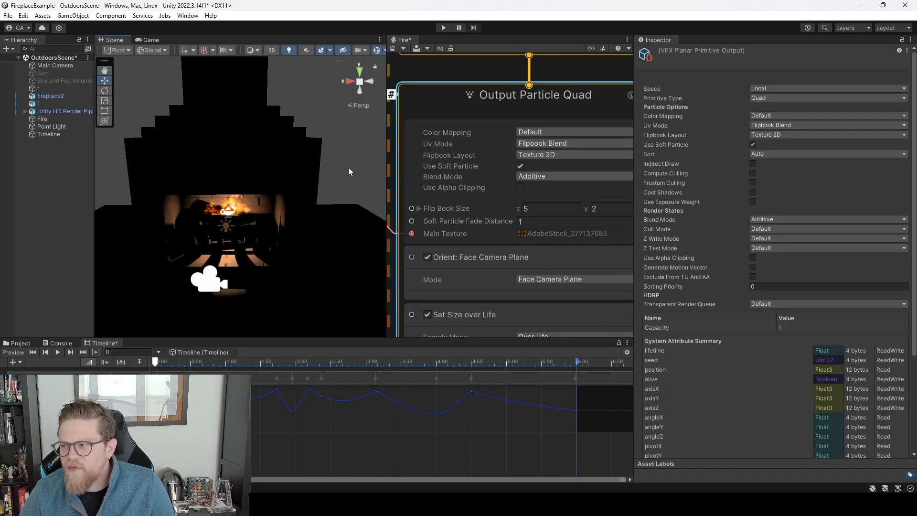
# Deselect the output node and hide the gizmos in the Scene view.
pyautogui.click(348, 167)
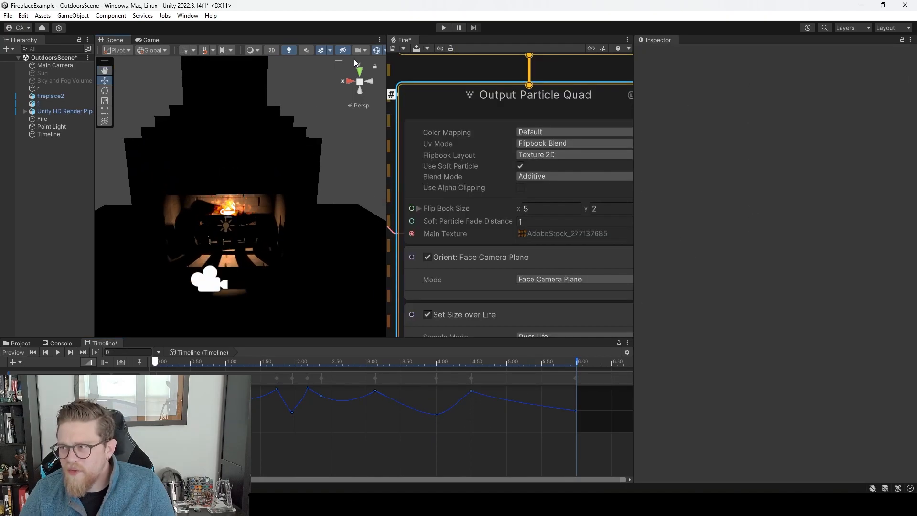
pyautogui.click(377, 51)
pyautogui.moveTo(325, 196)
pyautogui.keyDown('alt'); pyautogui.mouseDown()
pyautogui.moveTo(327, 168)
pyautogui.moveTo(322, 188)
pyautogui.mouseUp(); pyautogui.keyUp('alt')
pyautogui.keyDown('alt'); pyautogui.moveTo(323, 187); pyautogui.dragTo(179, 150, button='right'); pyautogui.keyUp('alt')
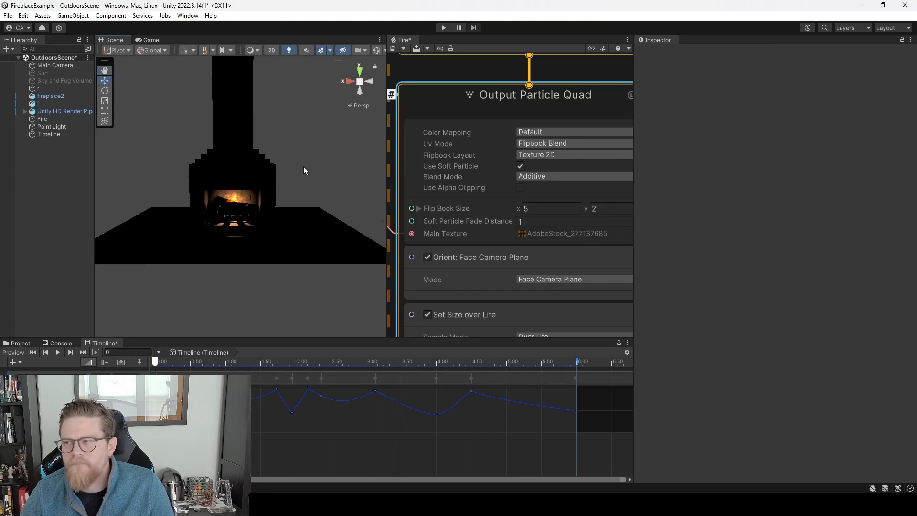
# Switch to Chrome, search for hdri in a new tab and open Poly Haven's HDRIs page.
pyautogui.moveTo(617, 491)
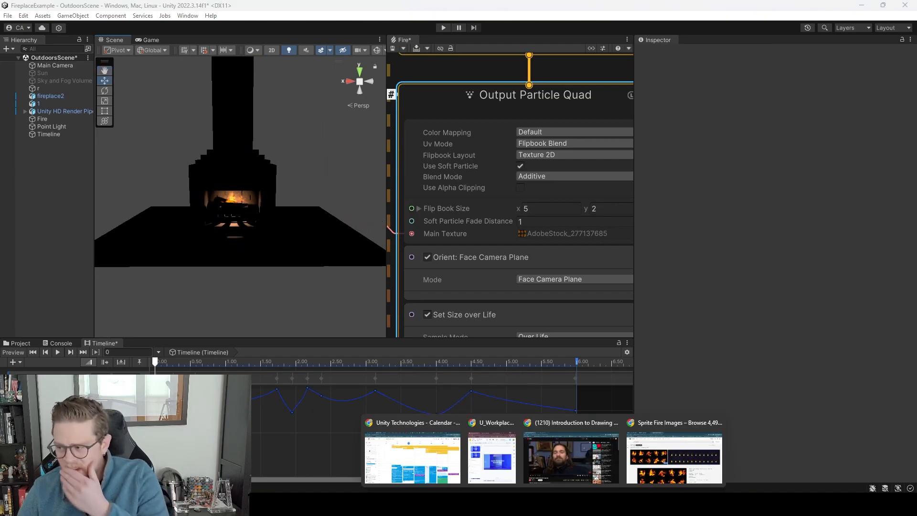
pyautogui.click(673, 456)
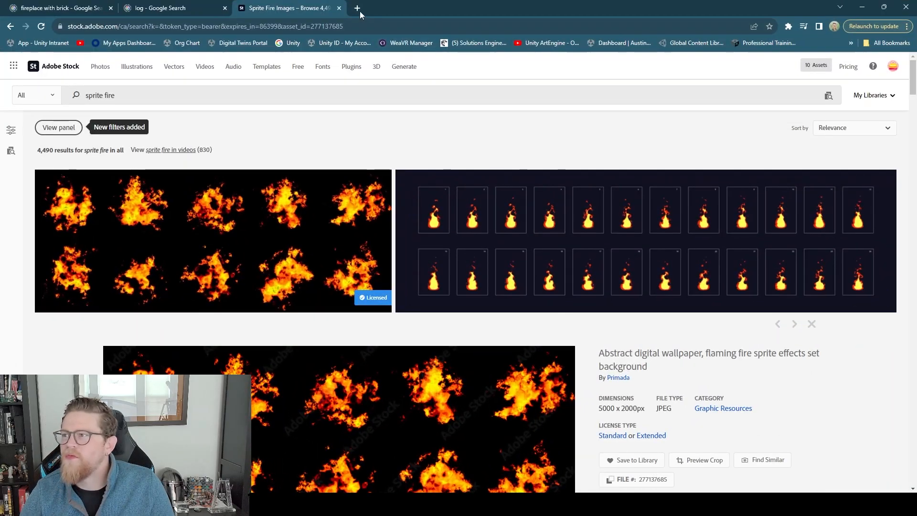
pyautogui.click(357, 9)
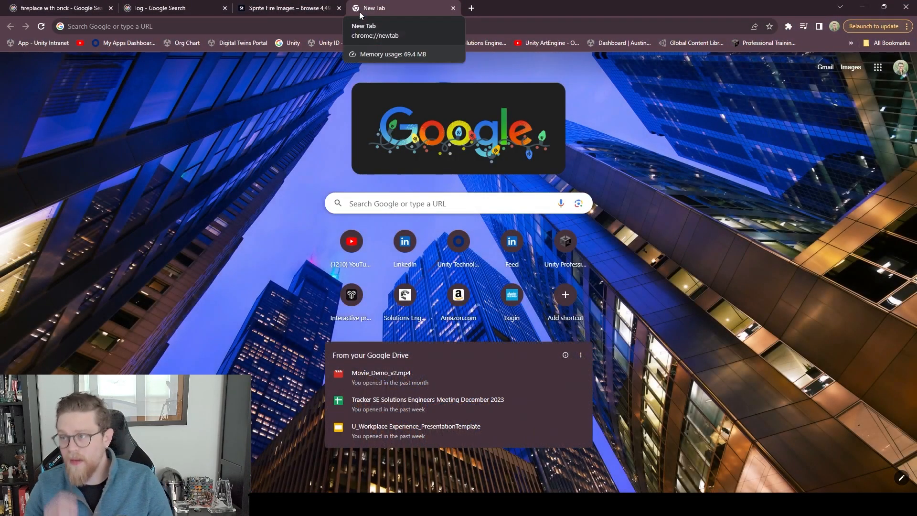
pyautogui.click(325, 25)
pyautogui.write('hdri')
pyautogui.press('Return')
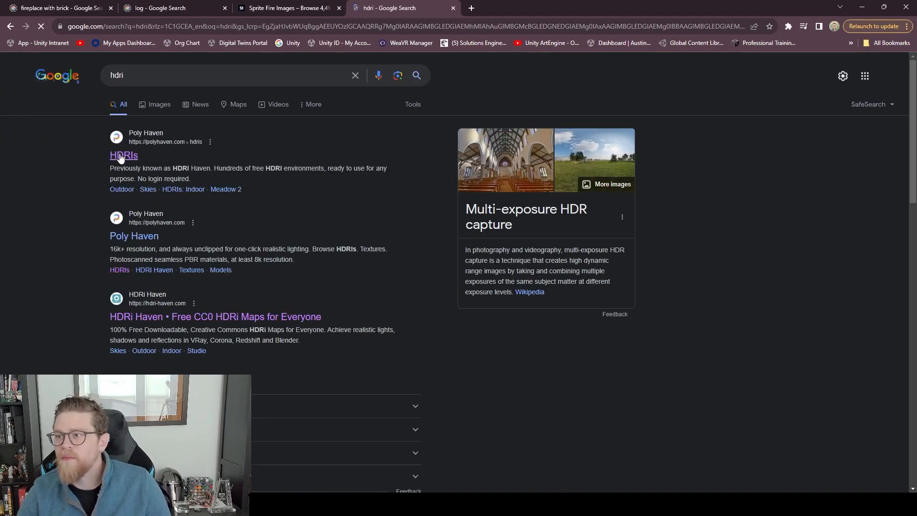
pyautogui.click(125, 156)
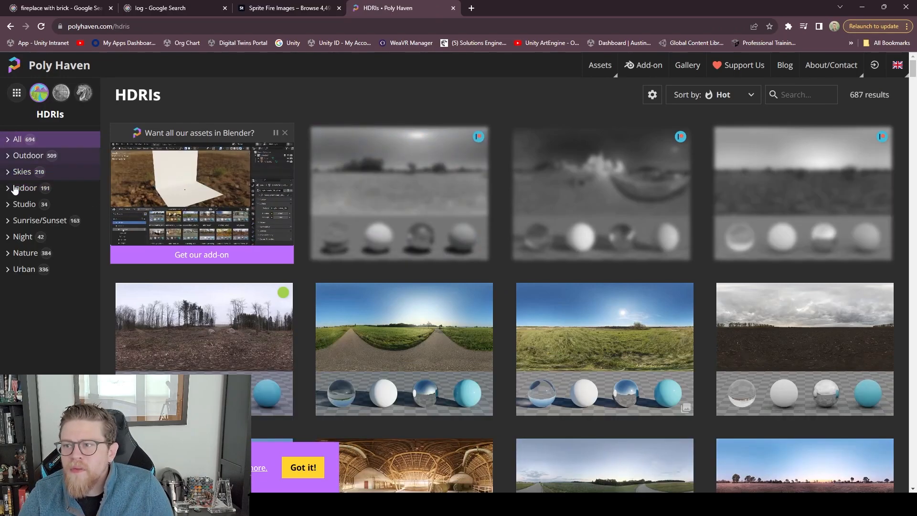
# Filter the HDRIs to Outdoor > Nature and open Table Mountain 1 (Pure Sky).
pyautogui.click(22, 155)
pyautogui.click(27, 186)
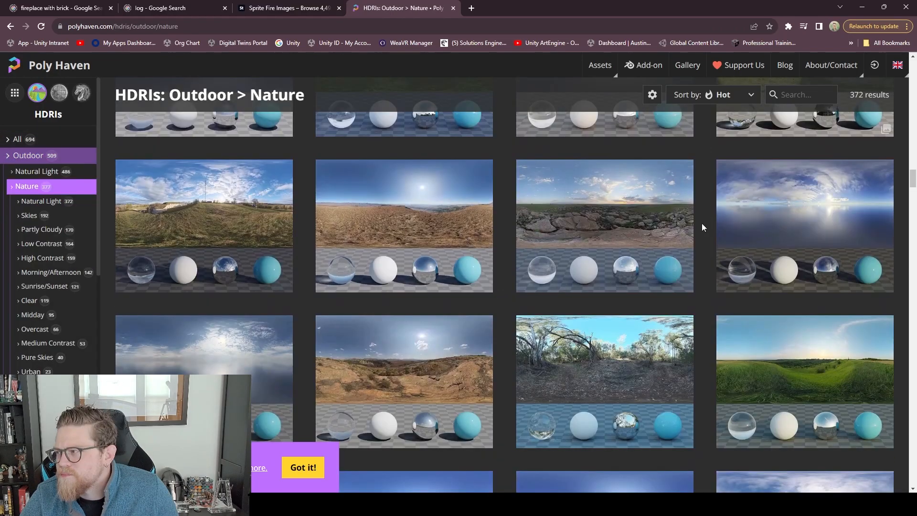
pyautogui.scroll(-1, 700, 222)
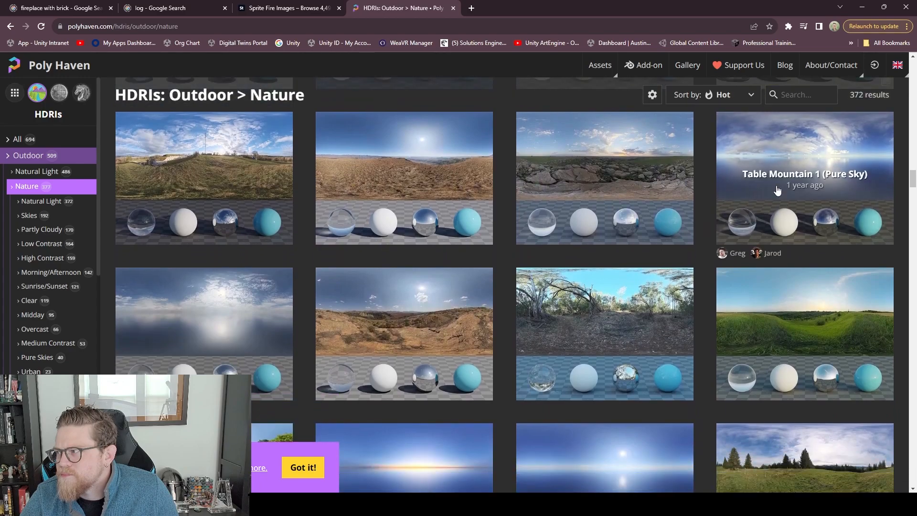
pyautogui.click(789, 174)
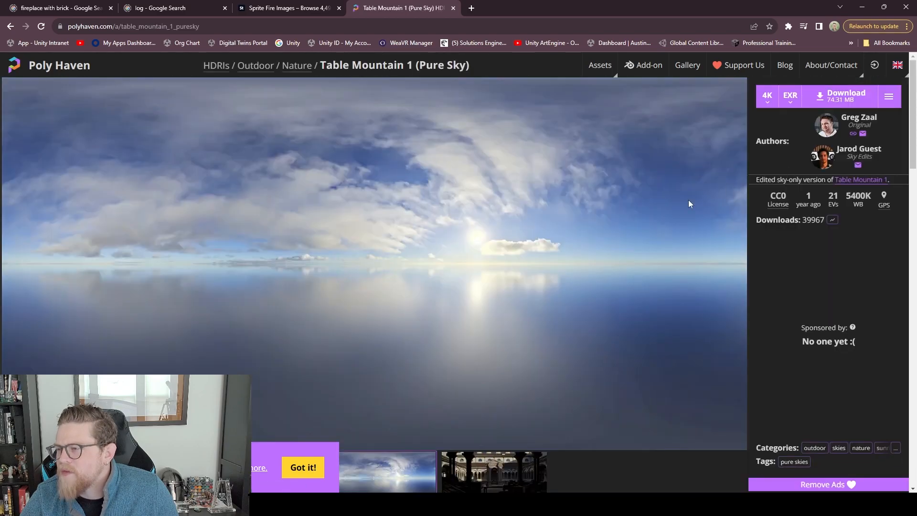
# Download the Table Mountain 1 (Pure Sky) HDRI as a 4K EXR and return to Unity.
pyautogui.click(832, 96)
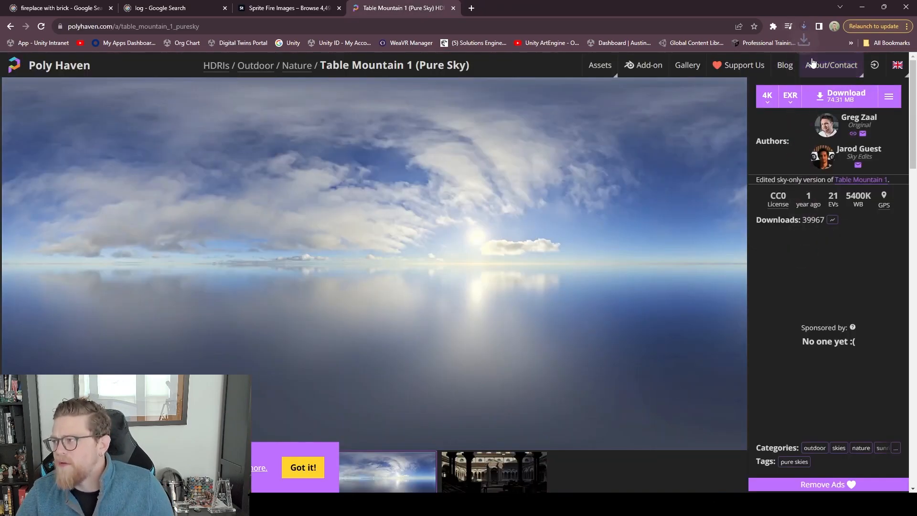
pyautogui.click(804, 28)
pyautogui.click(782, 67)
pyautogui.click(861, 8)
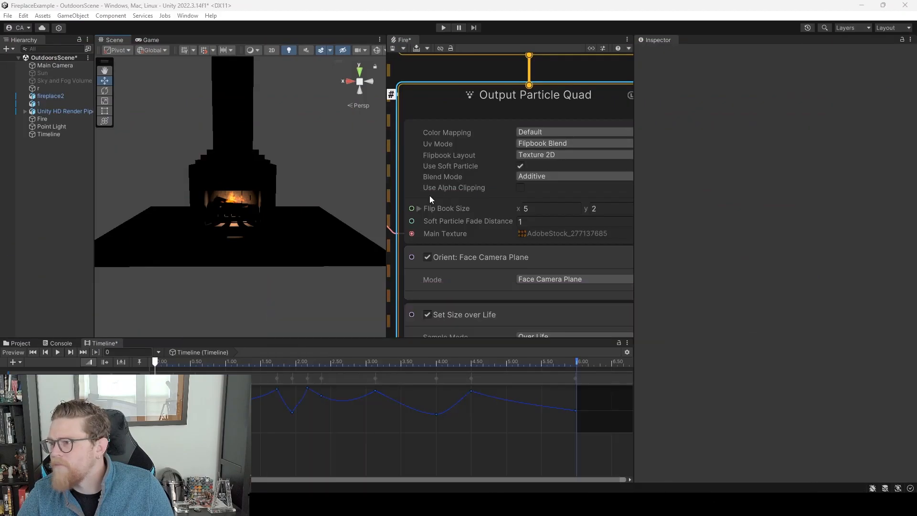
# Disable the Fog, Exposure and Physically Based Sky overrides on the Sky and Fog Volume.
pyautogui.click(19, 343)
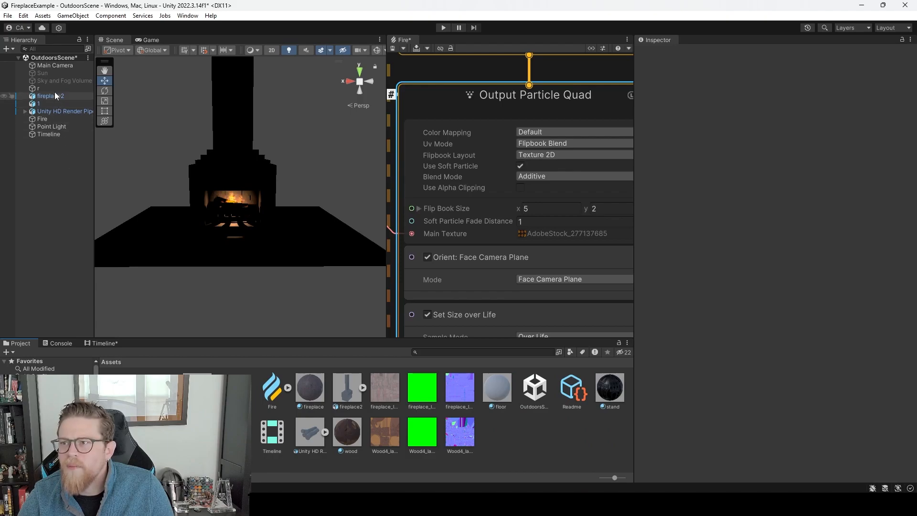
pyautogui.click(58, 79)
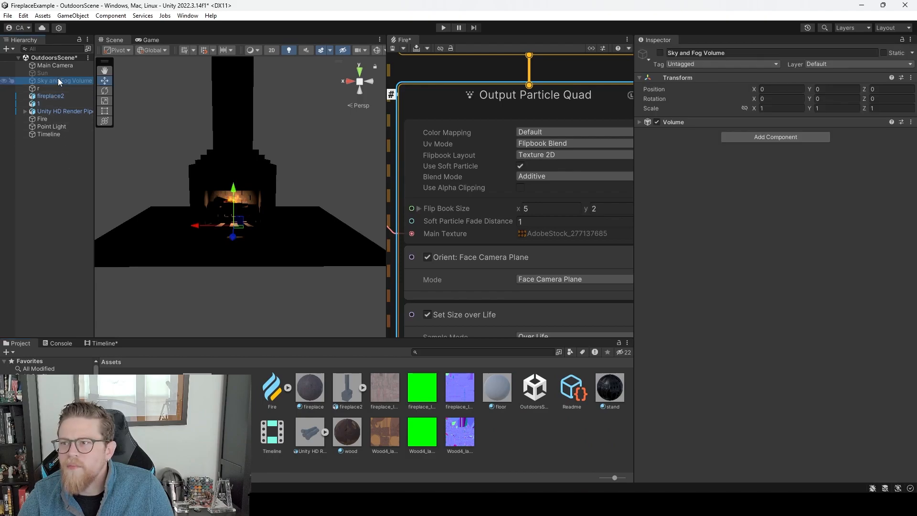
pyautogui.click(639, 122)
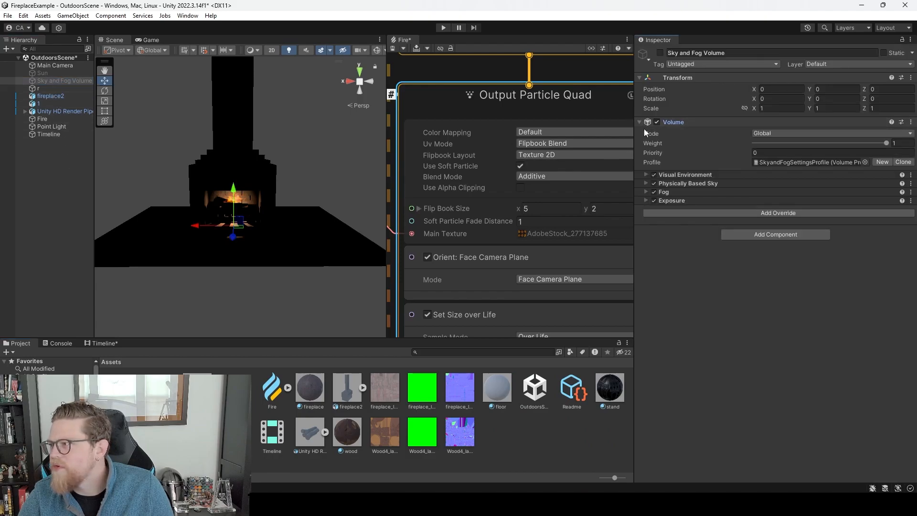
pyautogui.click(646, 192)
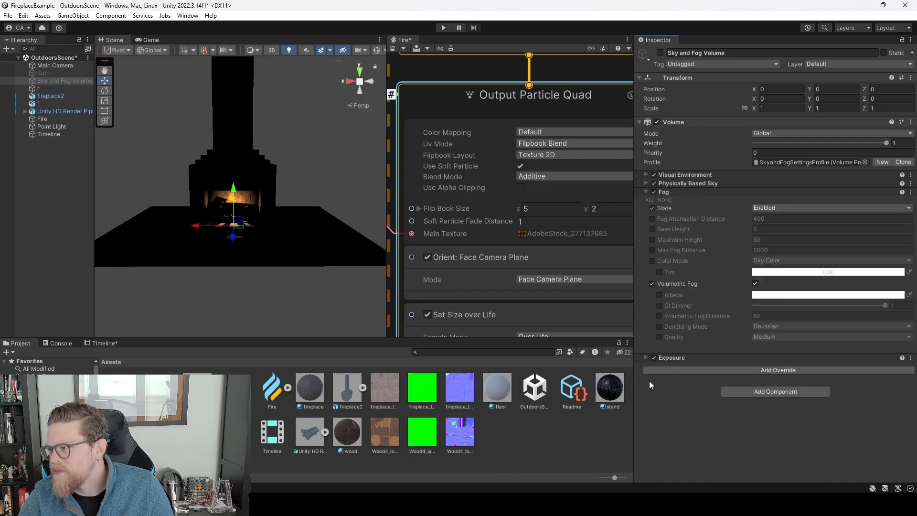
pyautogui.click(645, 357)
pyautogui.click(654, 192)
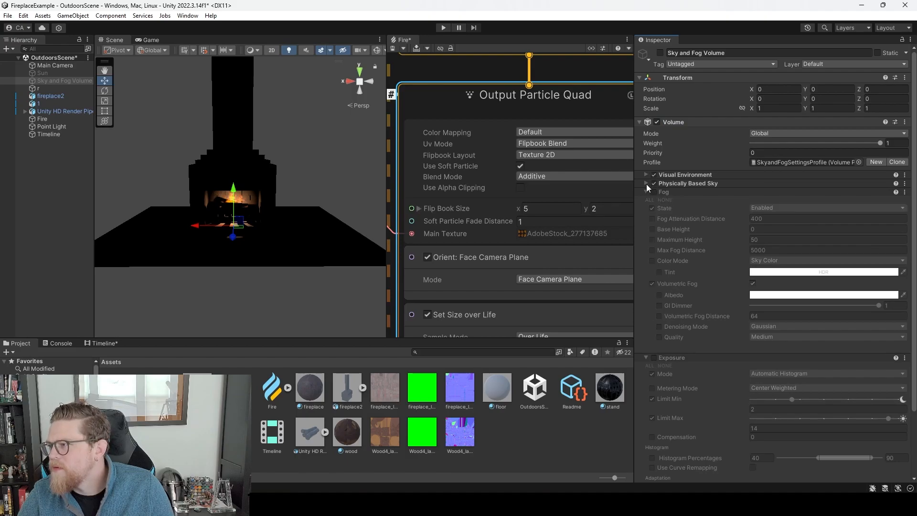
pyautogui.click(645, 191)
pyautogui.click(646, 201)
pyautogui.click(653, 183)
# Set the Visual Environment's sky type to HDRI Sky and add an HDRI Sky override to the volume.
pyautogui.click(645, 173)
pyautogui.click(790, 200)
pyautogui.click(786, 221)
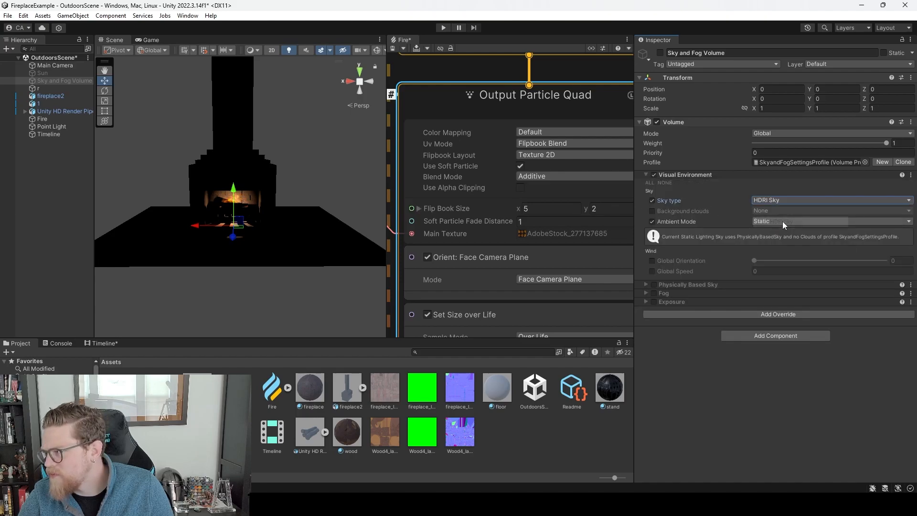
pyautogui.click(749, 311)
pyautogui.write('hdri')
pyautogui.press('Return')
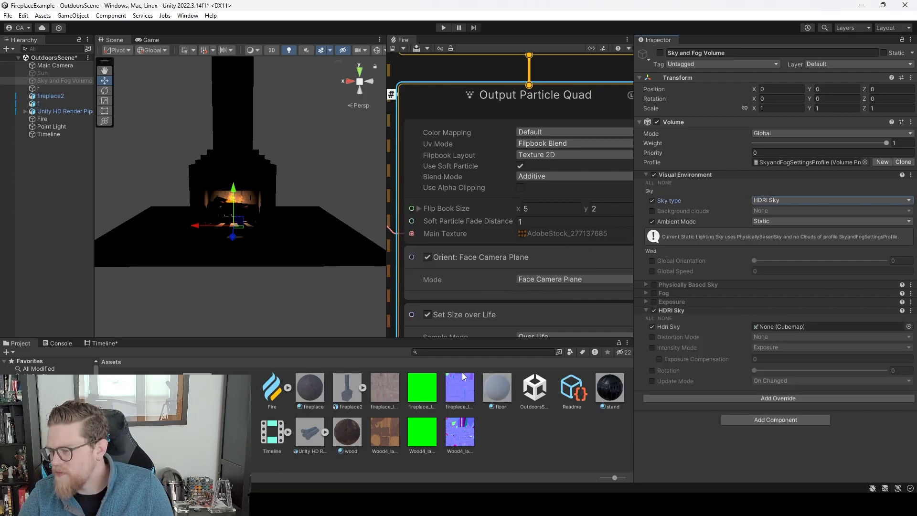
# Change the texture shape of table_mountain_1_puresky_4k to Cube and apply the import settings.
pyautogui.click(237, 436)
pyautogui.click(796, 93)
pyautogui.click(783, 108)
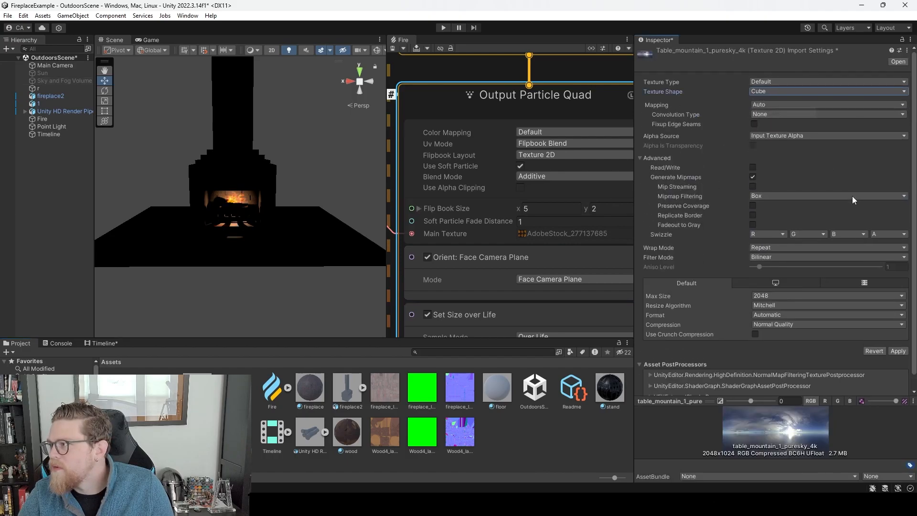
pyautogui.click(897, 353)
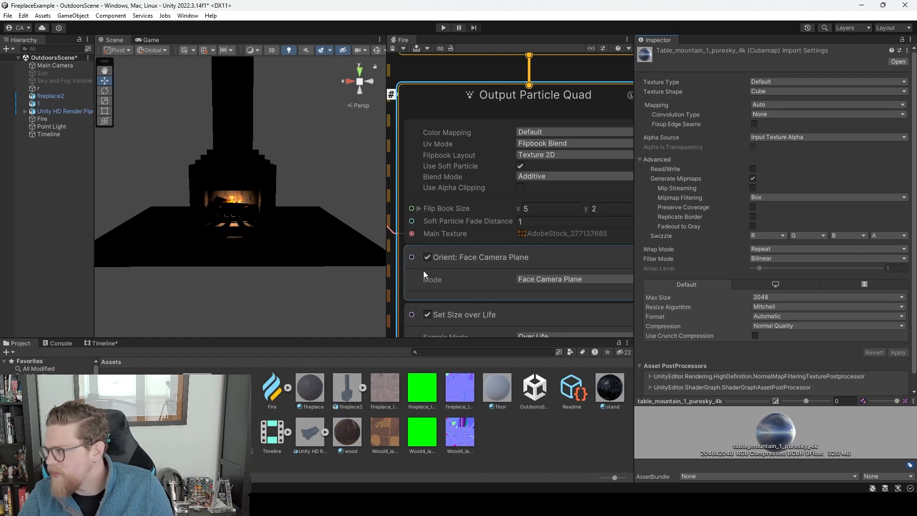
# Assign table_mountain_1_puresky_4k as the HDRI Sky cubemap and enable the Sky and Fog Volume.
pyautogui.click(53, 80)
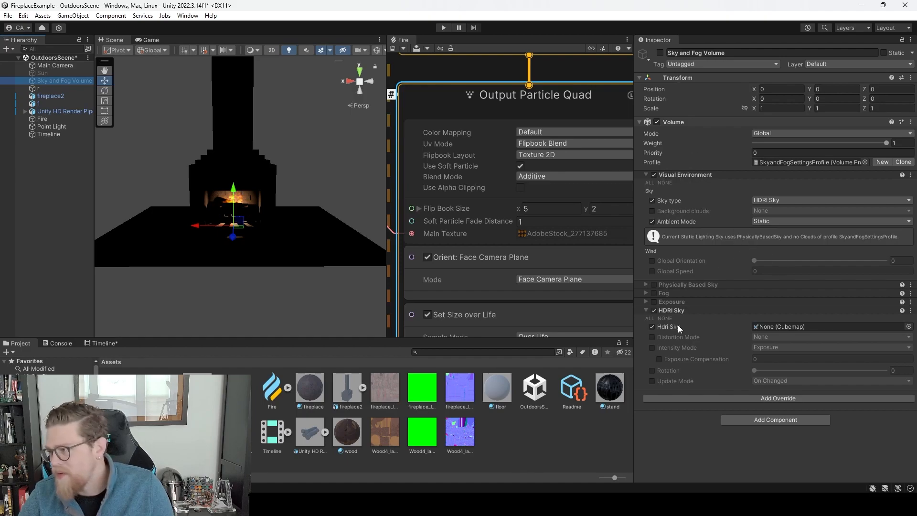
pyautogui.moveTo(422, 386); pyautogui.dragTo(792, 328)
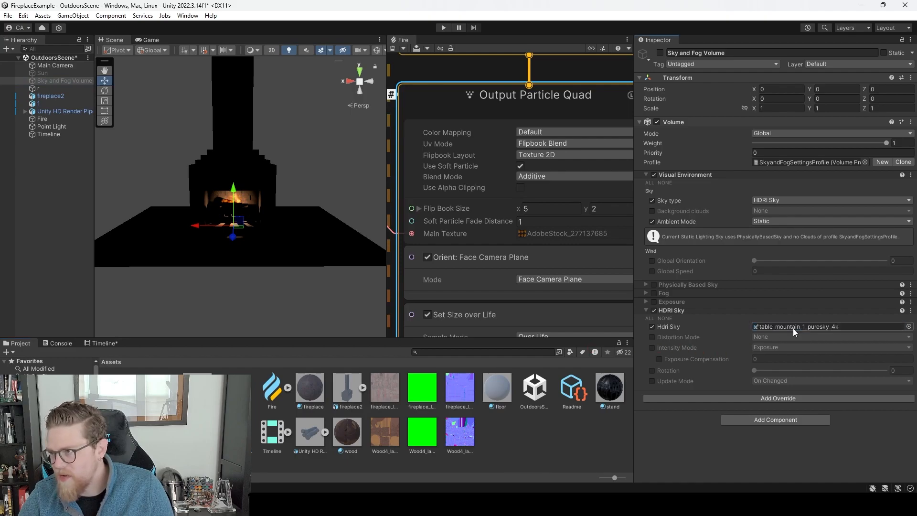
pyautogui.click(661, 53)
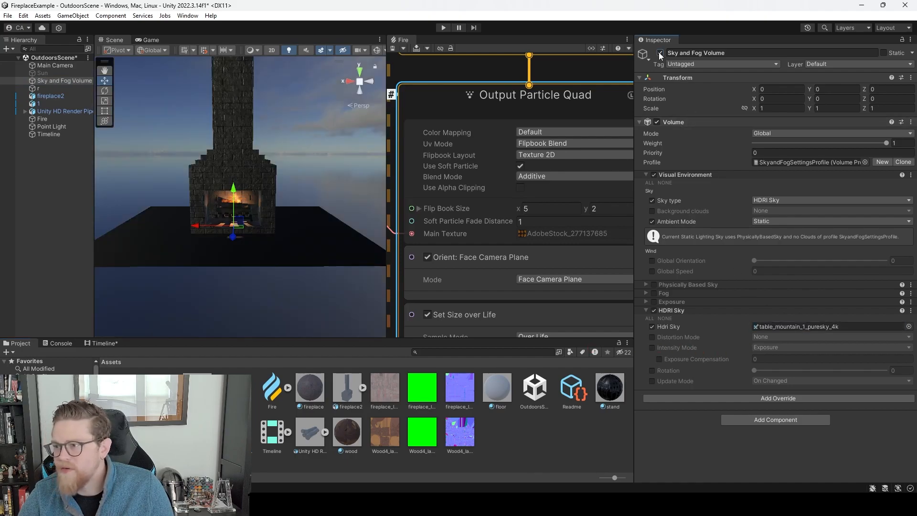
pyautogui.keyDown('alt'); pyautogui.moveTo(258, 191); pyautogui.dragTo(478, 338, button='right'); pyautogui.keyUp('alt')
pyautogui.moveTo(271, 185); pyautogui.dragTo(301, 205, button='middle')
pyautogui.keyDown('alt'); pyautogui.moveTo(301, 204); pyautogui.dragTo(268, 206); pyautogui.keyUp('alt')
pyautogui.keyDown('alt'); pyautogui.moveTo(268, 207); pyautogui.dragTo(146, 171, button='right'); pyautogui.keyUp('alt')
pyautogui.keyDown('alt'); pyautogui.moveTo(146, 172); pyautogui.dragTo(201, 164); pyautogui.keyUp('alt')
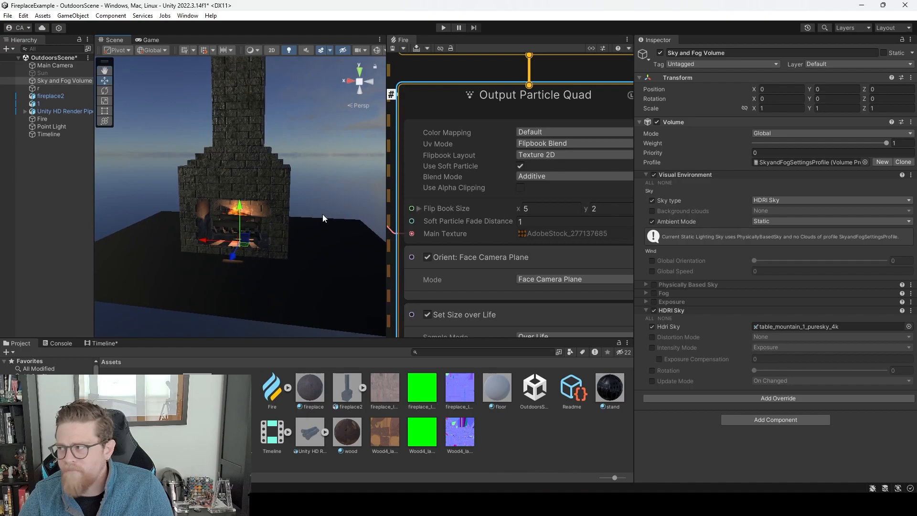
# Enable the volume's Exposure override and expand its settings.
pyautogui.click(653, 301)
pyautogui.keyDown('alt'); pyautogui.moveTo(189, 233); pyautogui.dragTo(275, 195); pyautogui.keyUp('alt')
pyautogui.keyDown('alt'); pyautogui.moveTo(275, 196); pyautogui.dragTo(330, 261, button='right'); pyautogui.keyUp('alt')
pyautogui.moveTo(241, 153); pyautogui.dragTo(222, 151, button='middle')
pyautogui.keyDown('alt'); pyautogui.moveTo(213, 193); pyautogui.dragTo(288, 200); pyautogui.keyUp('alt')
pyautogui.keyDown('alt'); pyautogui.moveTo(288, 200); pyautogui.dragTo(234, 171, button='right'); pyautogui.keyUp('alt')
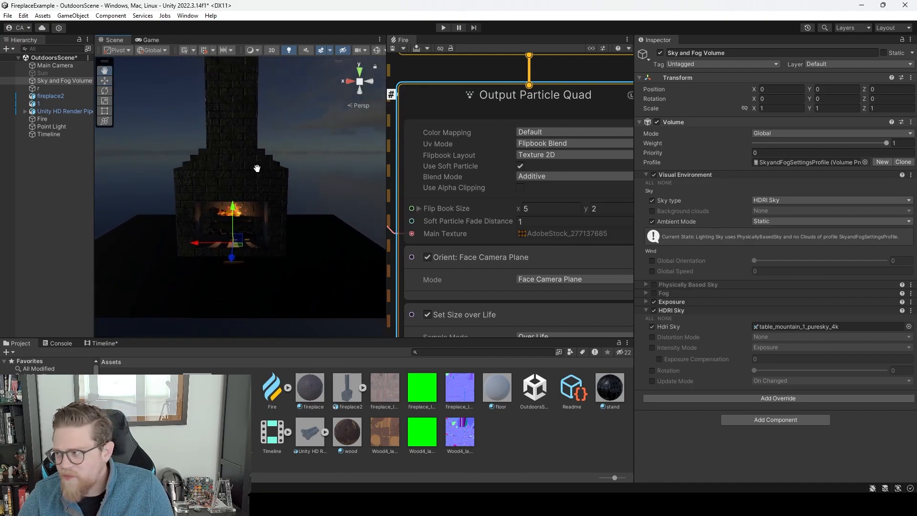
pyautogui.click(645, 302)
pyautogui.scroll(-2, 713, 335)
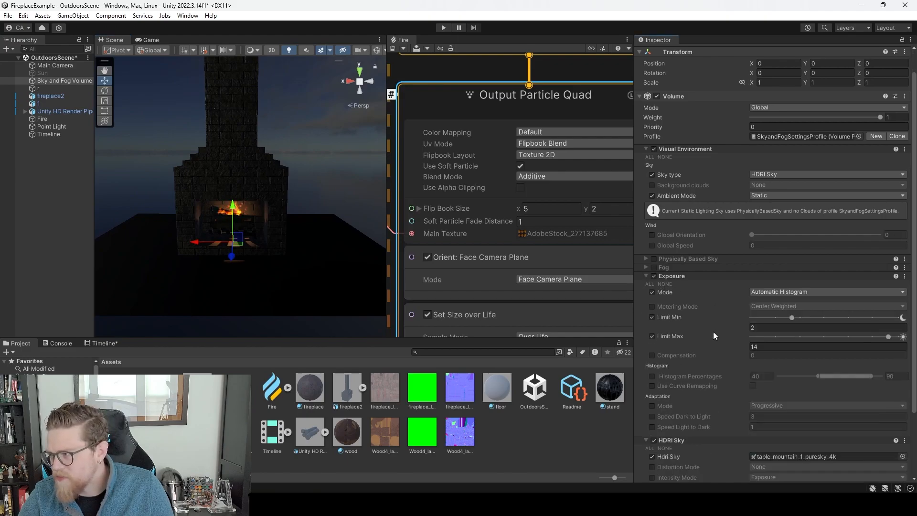
pyautogui.rightClick(61, 161)
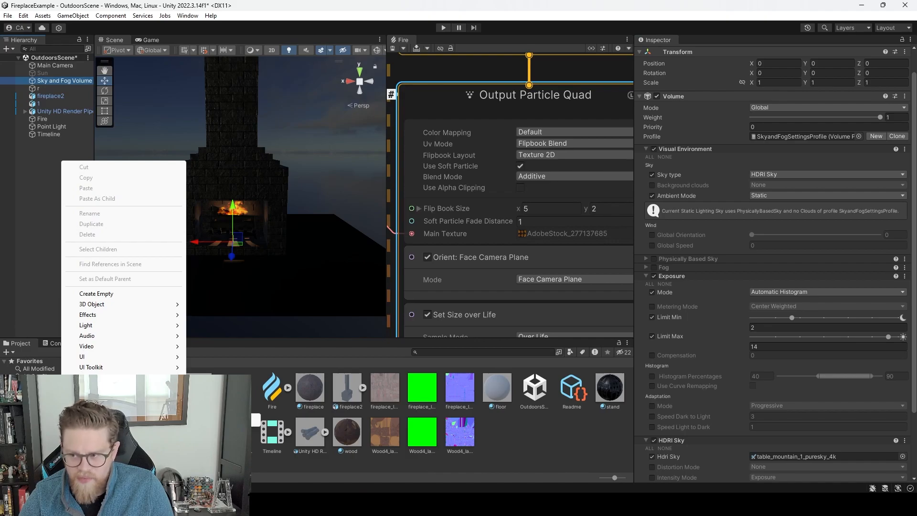
pyautogui.moveTo(120, 388)
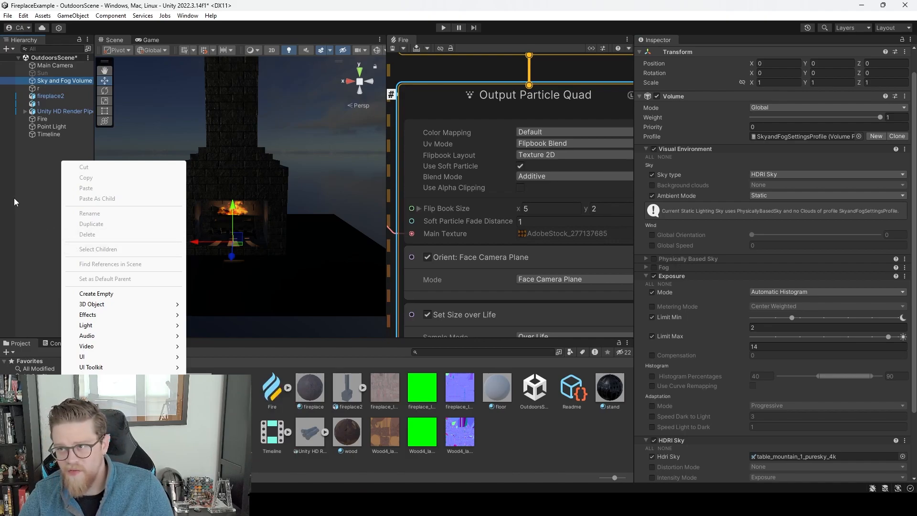
pyautogui.click(35, 168)
# Enable the Fog override on the Sky and Fog Volume.
pyautogui.click(64, 81)
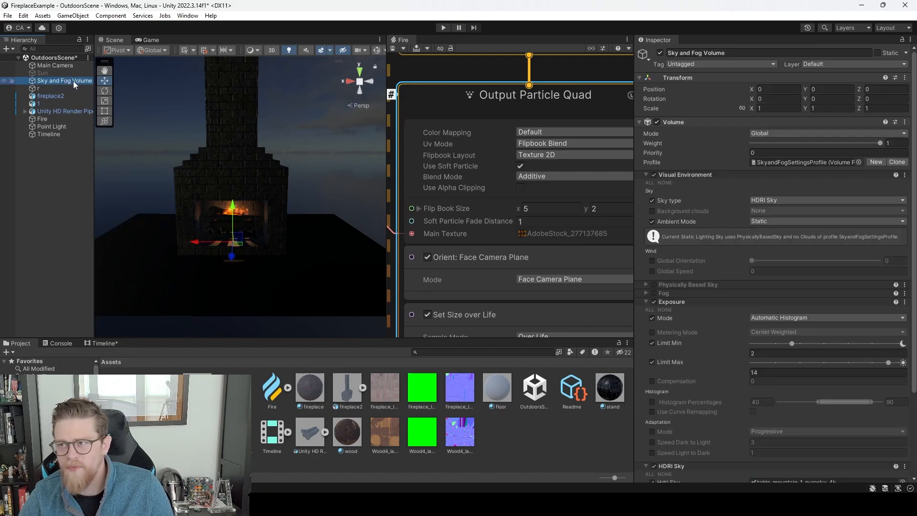
pyautogui.click(653, 293)
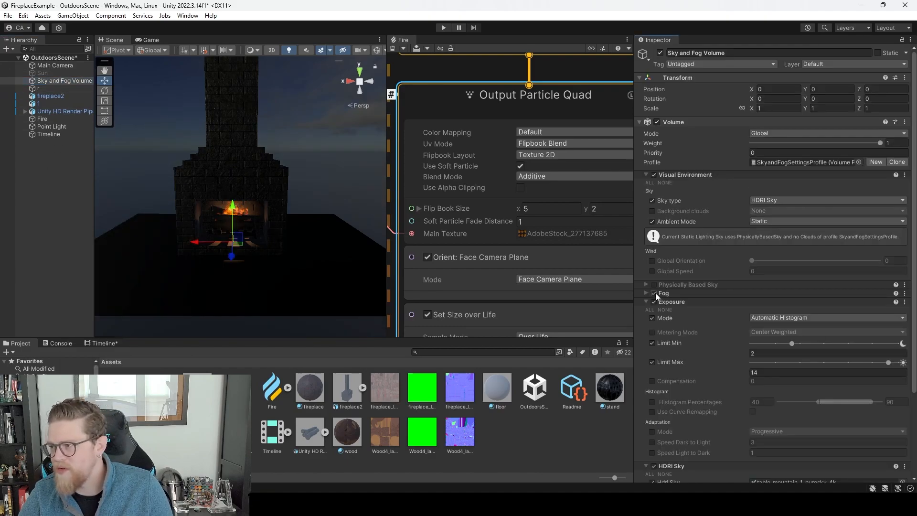
# Turn off the Fog override on the Sky and Fog Volume.
pyautogui.click(653, 294)
pyautogui.click(654, 293)
pyautogui.click(653, 293)
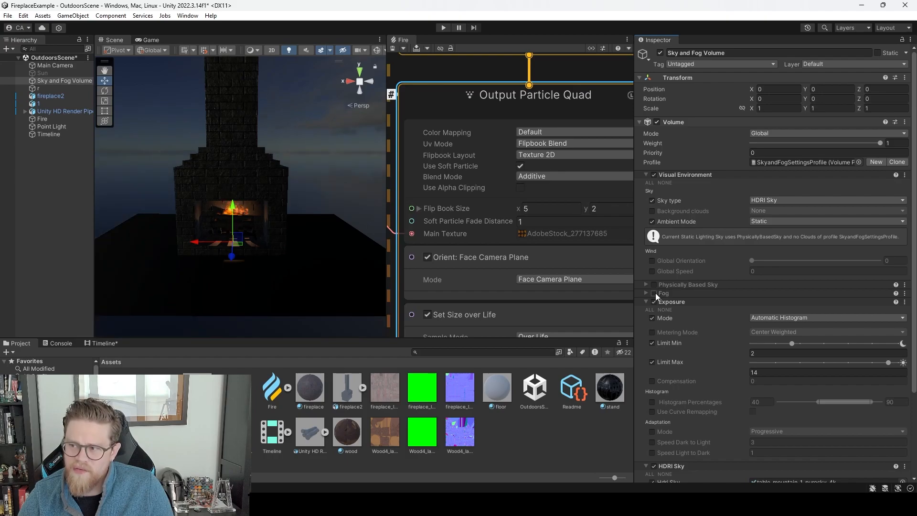
# Scale the floor plane beneath the fireplace to about 7.04 in X and 7.24 in Z.
pyautogui.keyDown('alt'); pyautogui.moveTo(246, 232); pyautogui.dragTo(389, 286, button='right'); pyautogui.keyUp('alt')
pyautogui.moveTo(288, 206); pyautogui.dragTo(311, 227, button='middle')
pyautogui.keyDown('alt'); pyautogui.moveTo(312, 227); pyautogui.dragTo(239, 194, button='right'); pyautogui.keyUp('alt')
pyautogui.moveTo(288, 209); pyautogui.dragTo(284, 191, button='middle')
pyautogui.keyDown('alt'); pyautogui.moveTo(283, 195); pyautogui.dragTo(267, 239); pyautogui.keyUp('alt')
pyautogui.click(289, 274)
pyautogui.press('r')
pyautogui.moveTo(227, 271); pyautogui.dragTo(196, 319)
pyautogui.moveTo(202, 248); pyautogui.dragTo(147, 241)
pyautogui.keyDown('alt'); pyautogui.moveTo(225, 266); pyautogui.dragTo(282, 237); pyautogui.keyUp('alt')
pyautogui.click(314, 197)
pyautogui.keyDown('alt'); pyautogui.moveTo(268, 199); pyautogui.dragTo(365, 205, button='right'); pyautogui.keyUp('alt')
pyautogui.keyDown('alt'); pyautogui.moveTo(365, 206); pyautogui.dragTo(351, 220); pyautogui.keyUp('alt')
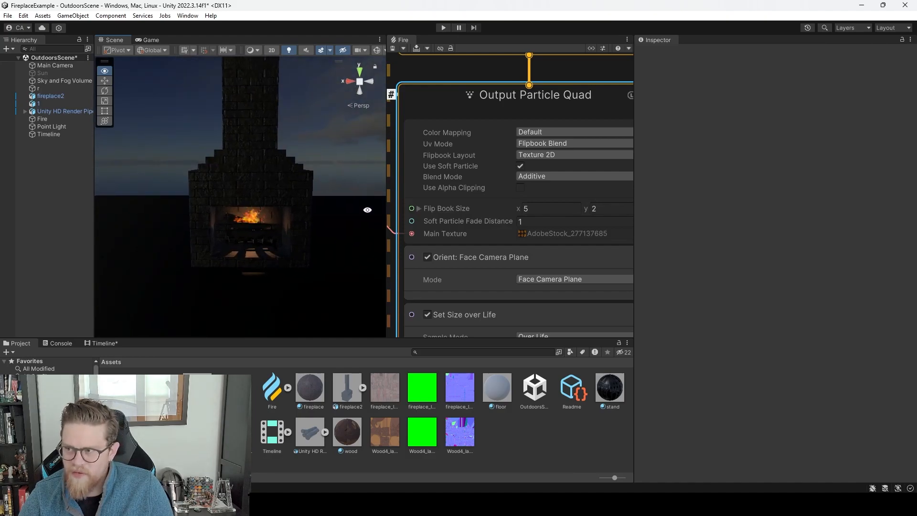
pyautogui.keyDown('alt'); pyautogui.moveTo(351, 219); pyautogui.dragTo(251, 176, button='right'); pyautogui.keyUp('alt')
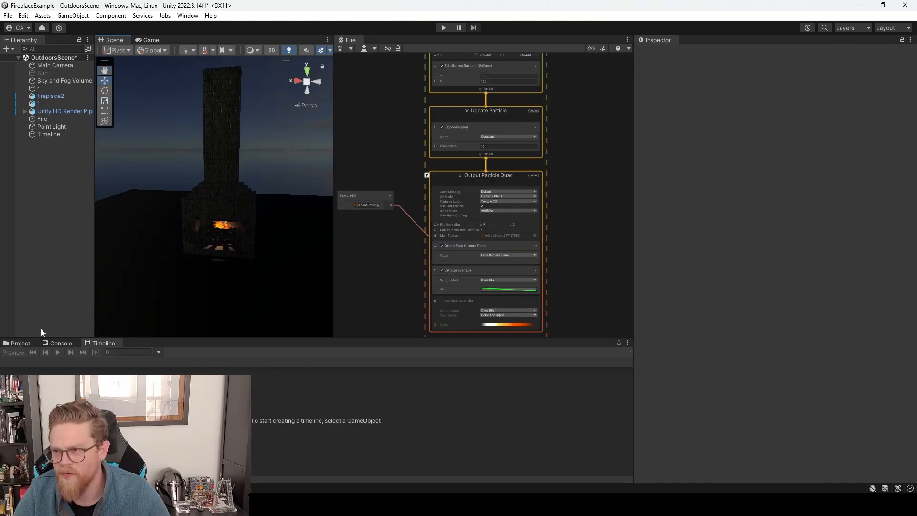
# Import the base, globe, lights, snow_1 and snowBase FBX models from the testFireplace folder into the project's Assets.
pyautogui.click(21, 343)
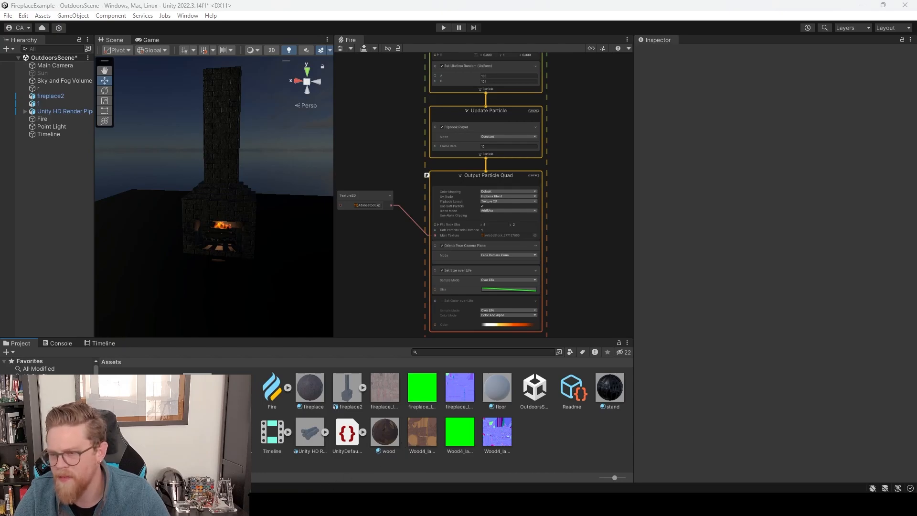
pyautogui.moveTo(429, 504)
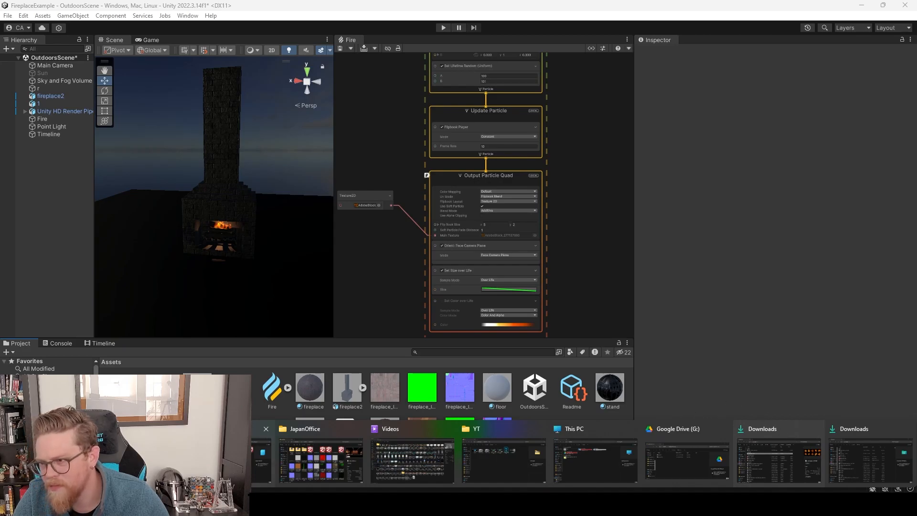
pyautogui.click(262, 453)
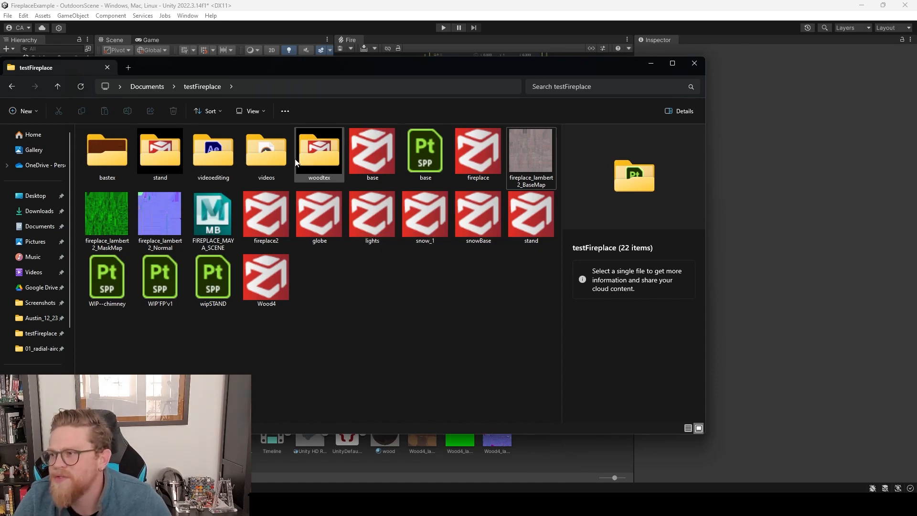
pyautogui.click(381, 150)
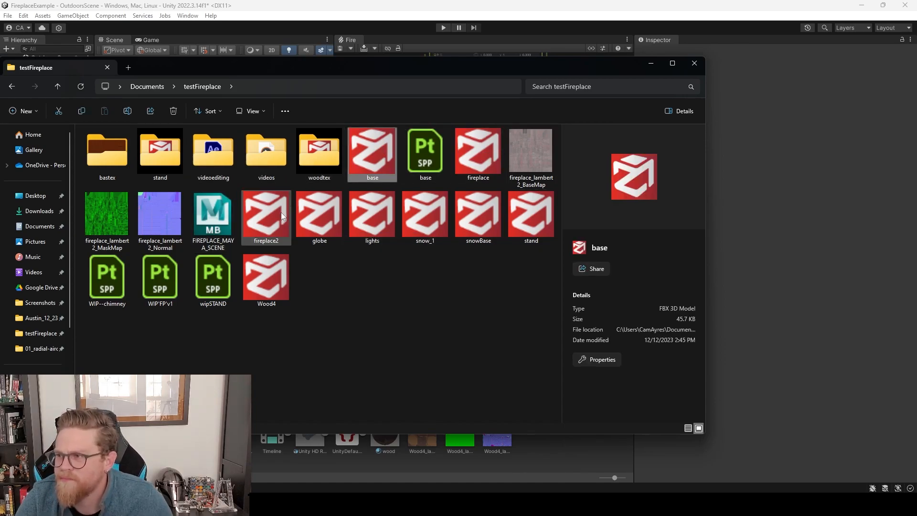
pyautogui.click(328, 214)
pyautogui.keyDown('ctrl'); pyautogui.click(361, 220); pyautogui.keyUp('ctrl')
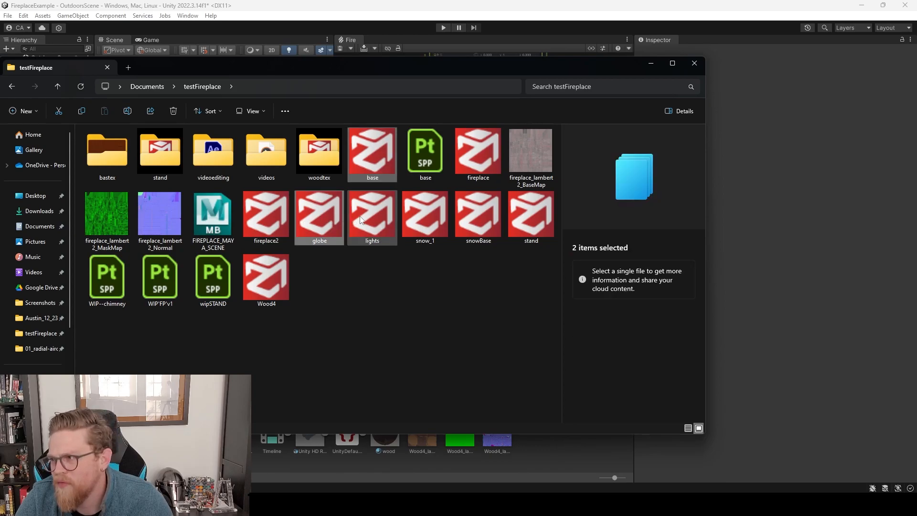
pyautogui.keyDown('ctrl'); pyautogui.click(421, 221); pyautogui.keyUp('ctrl')
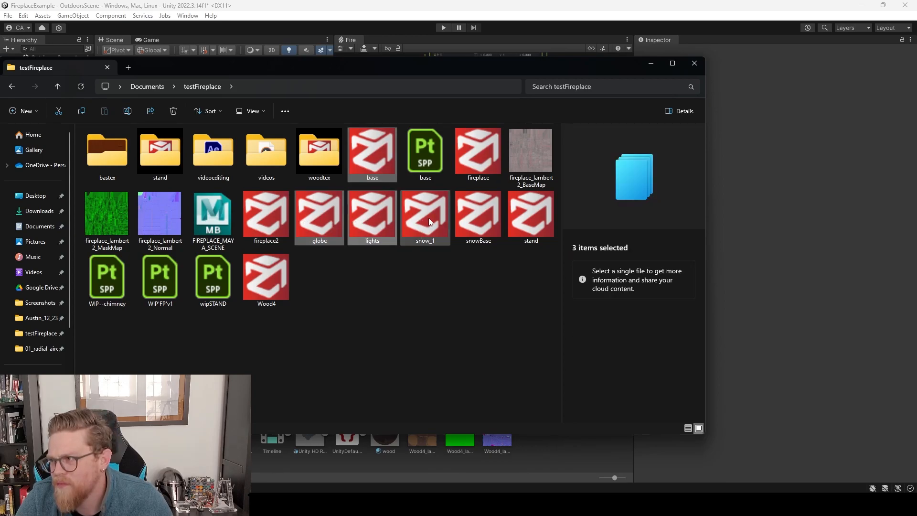
pyautogui.keyDown('ctrl'); pyautogui.click(470, 223); pyautogui.keyUp('ctrl')
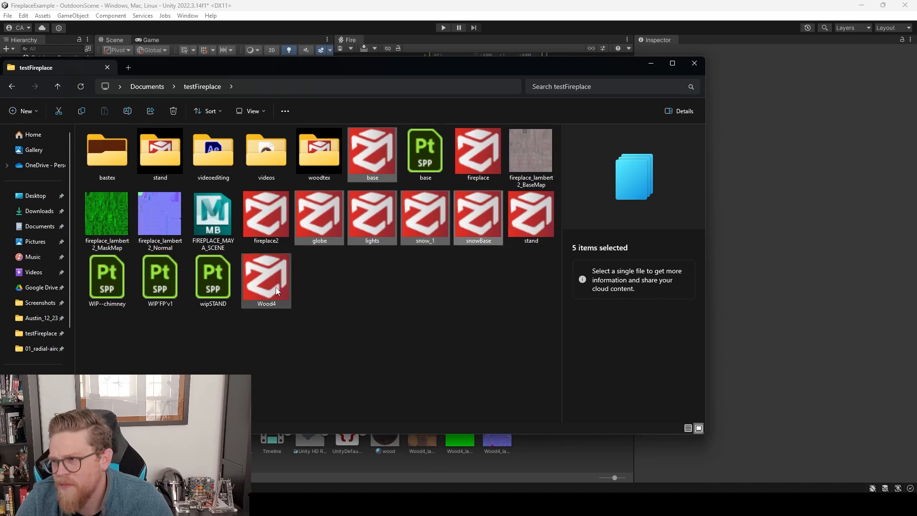
pyautogui.moveTo(478, 229); pyautogui.dragTo(549, 444)
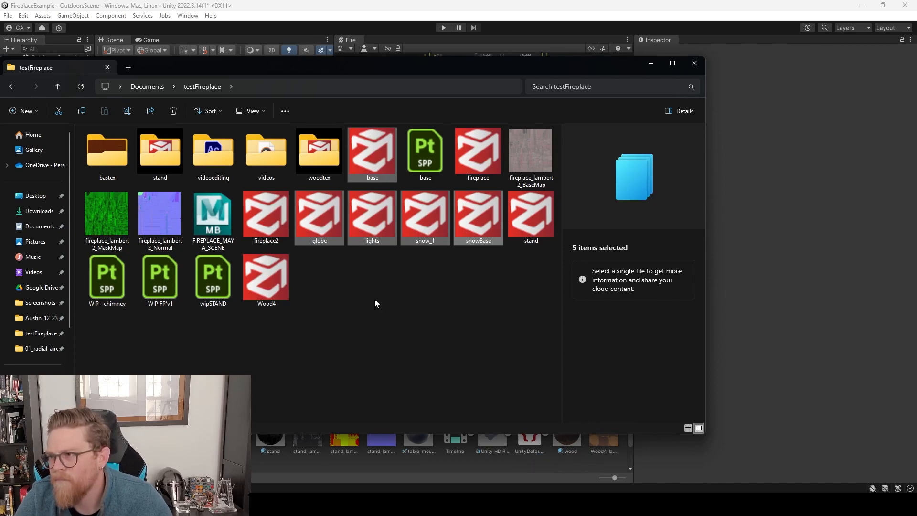
# Import the base_lambert1 BaseMap, MaskMap and Normal textures from the bastex folder into Assets.
pyautogui.click(116, 163)
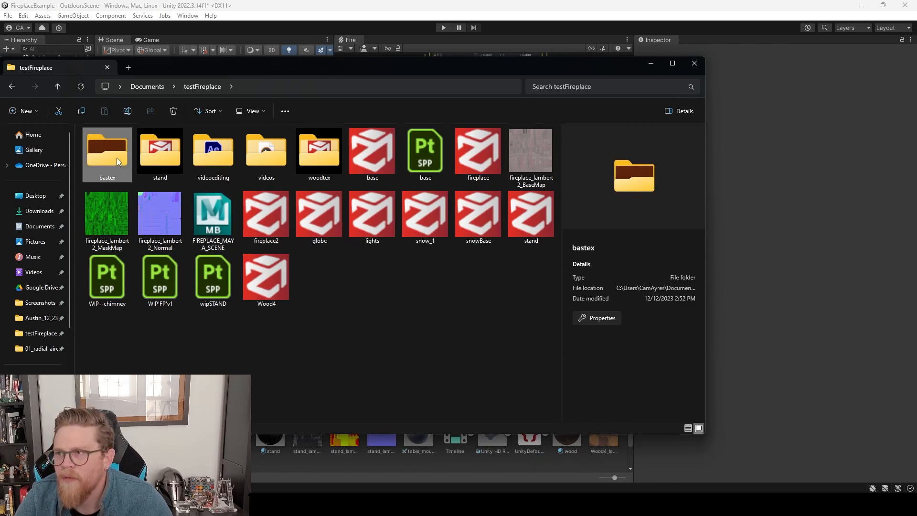
pyautogui.doubleClick(116, 157)
pyautogui.hotkey('ctrl', 'a')
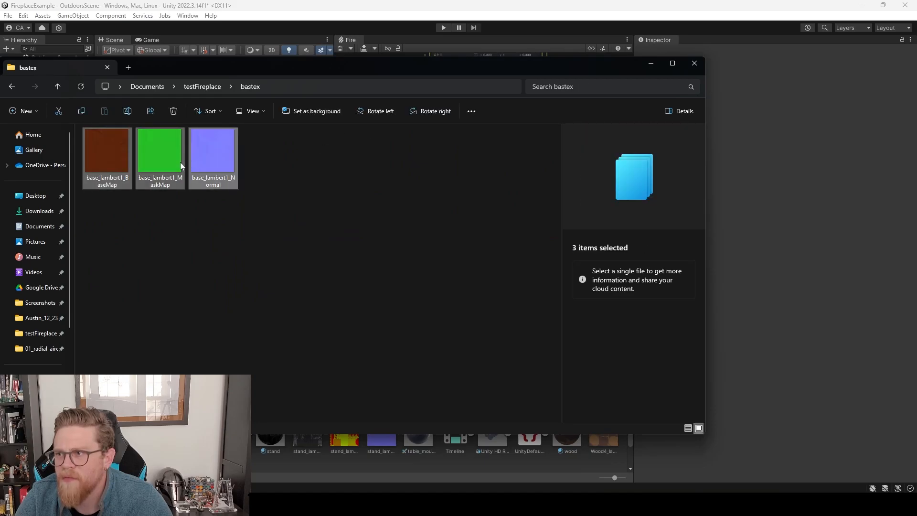
pyautogui.click(471, 462)
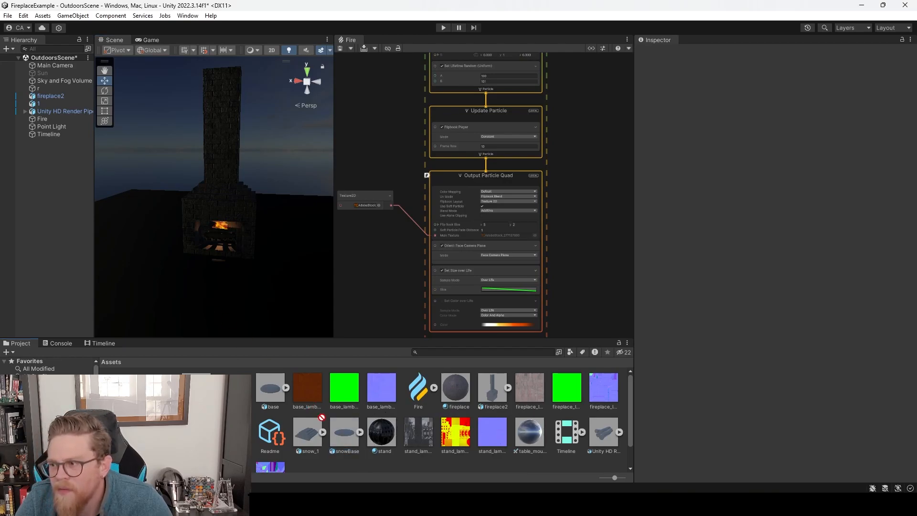
# Add the base model to the scene and apply an import scale factor of 100 to it.
pyautogui.moveTo(270, 388); pyautogui.dragTo(59, 182)
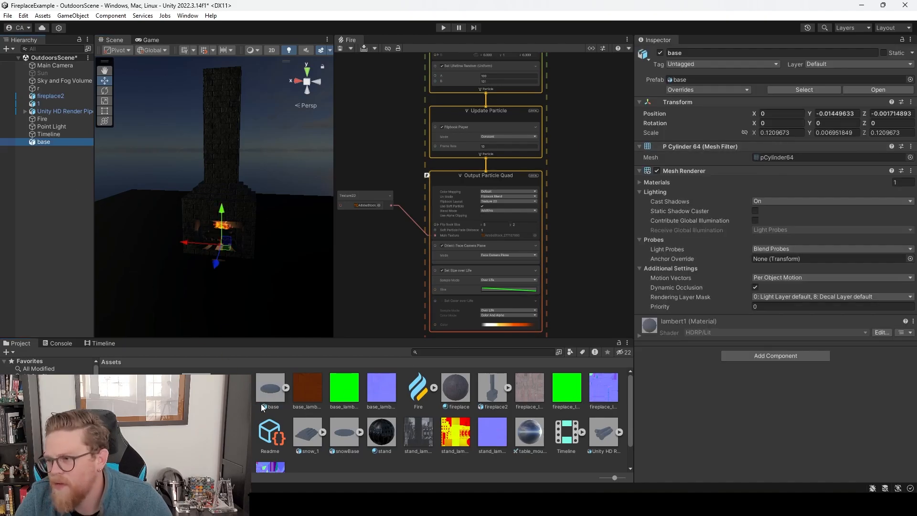
pyautogui.click(270, 388)
pyautogui.write('100')
pyautogui.click(896, 380)
# Lower the floor plane to a Y position of about -1.86, beneath the base model.
pyautogui.click(287, 303)
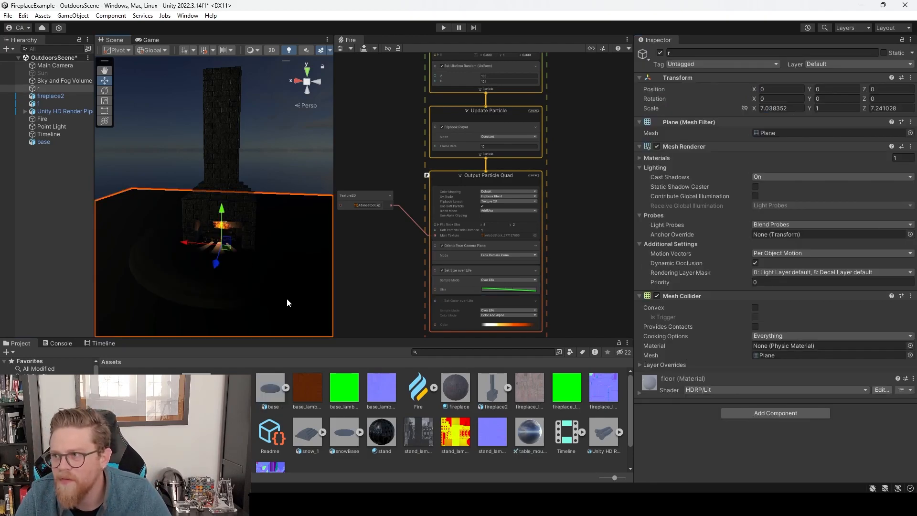
pyautogui.moveTo(228, 231)
pyautogui.mouseDown()
pyautogui.moveTo(239, 276)
pyautogui.moveTo(236, 223)
pyautogui.mouseUp()
pyautogui.moveTo(239, 225); pyautogui.dragTo(231, 184, button='middle')
pyautogui.keyDown('alt'); pyautogui.moveTo(270, 175); pyautogui.dragTo(240, 176); pyautogui.keyUp('alt')
pyautogui.keyDown('alt'); pyautogui.moveTo(241, 175); pyautogui.dragTo(231, 153, button='right'); pyautogui.keyUp('alt')
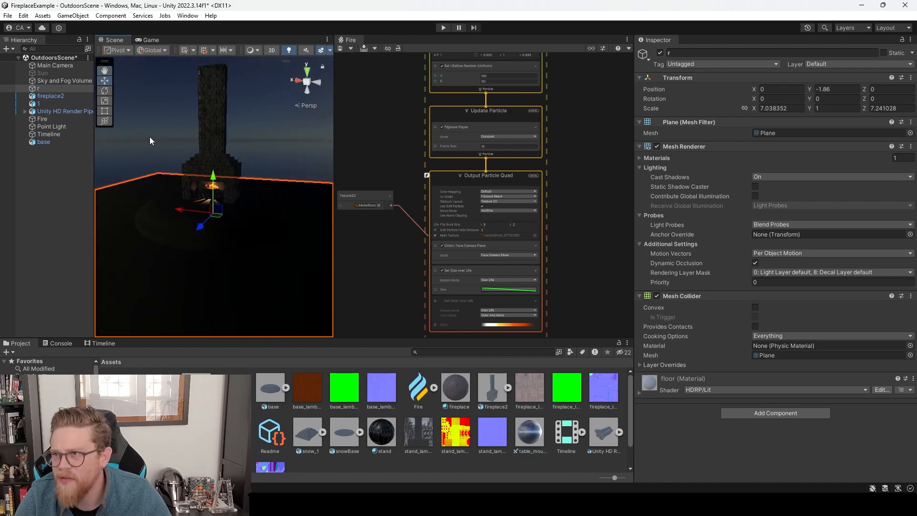
# Turn off the Exposure override on the Sky and Fog Volume.
pyautogui.click(58, 133)
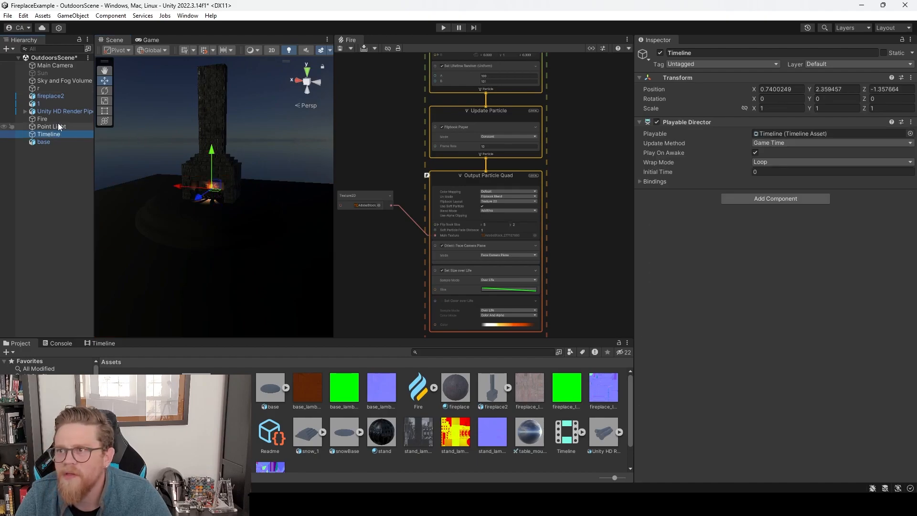
pyautogui.click(55, 88)
pyautogui.click(66, 81)
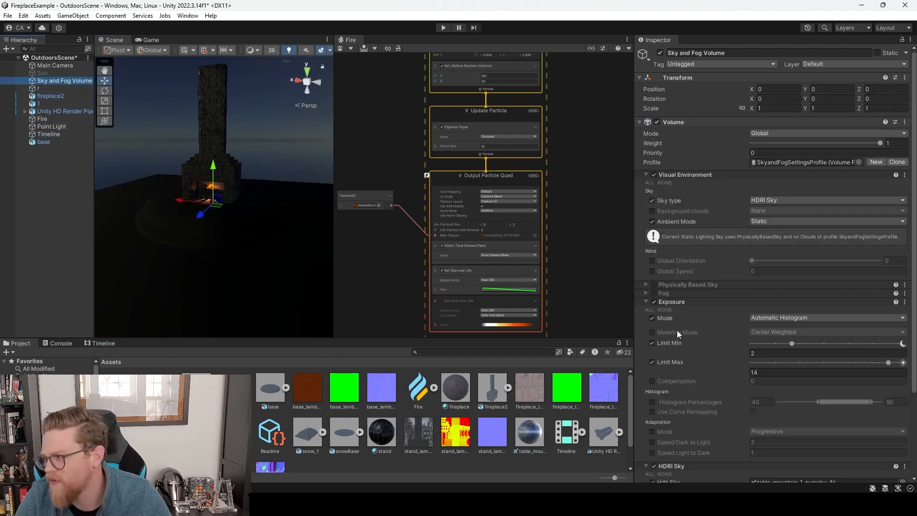
pyautogui.click(654, 303)
pyautogui.keyDown('alt'); pyautogui.moveTo(234, 270); pyautogui.dragTo(282, 269, button='right'); pyautogui.keyUp('alt')
pyautogui.keyDown('alt'); pyautogui.moveTo(231, 264); pyautogui.dragTo(255, 267); pyautogui.keyUp('alt')
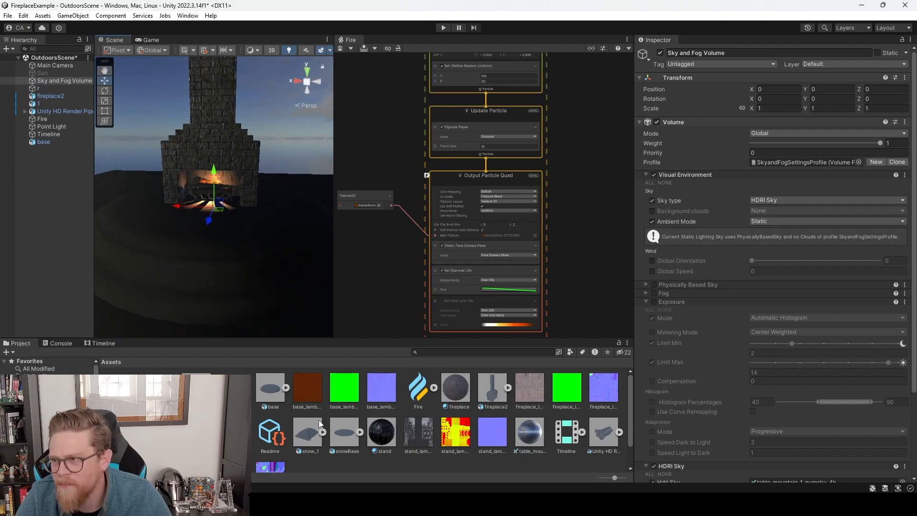
# Create a material named base and apply it to the base model in the scene.
pyautogui.rightClick(334, 461)
pyautogui.moveTo(412, 197)
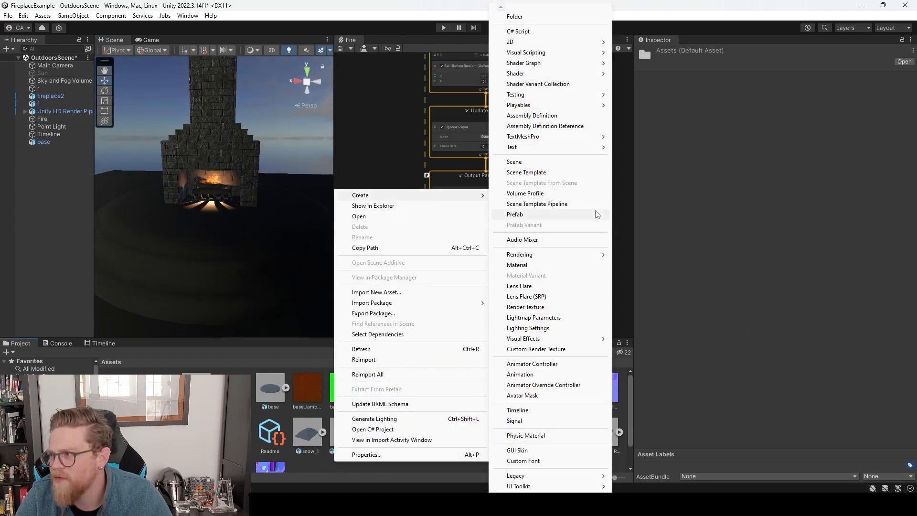
pyautogui.click(535, 265)
pyautogui.write('base')
pyautogui.press('Return')
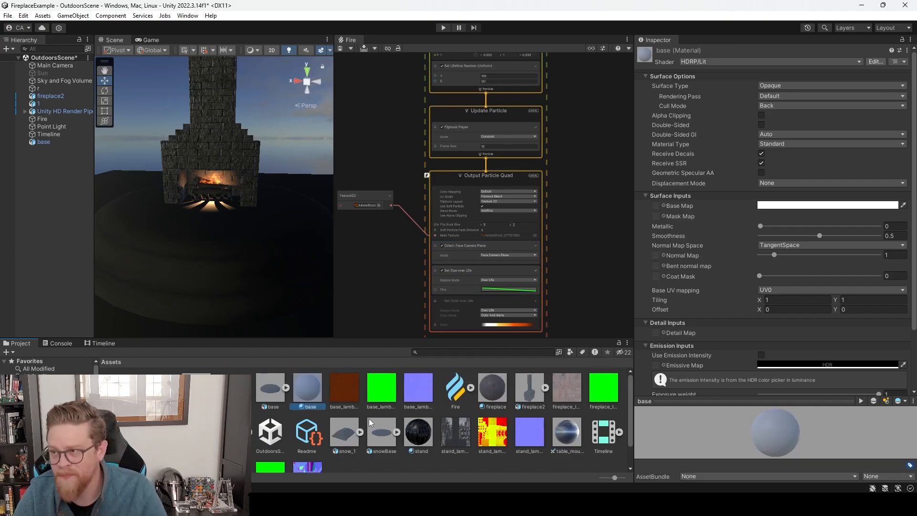
pyautogui.moveTo(315, 388); pyautogui.dragTo(262, 287)
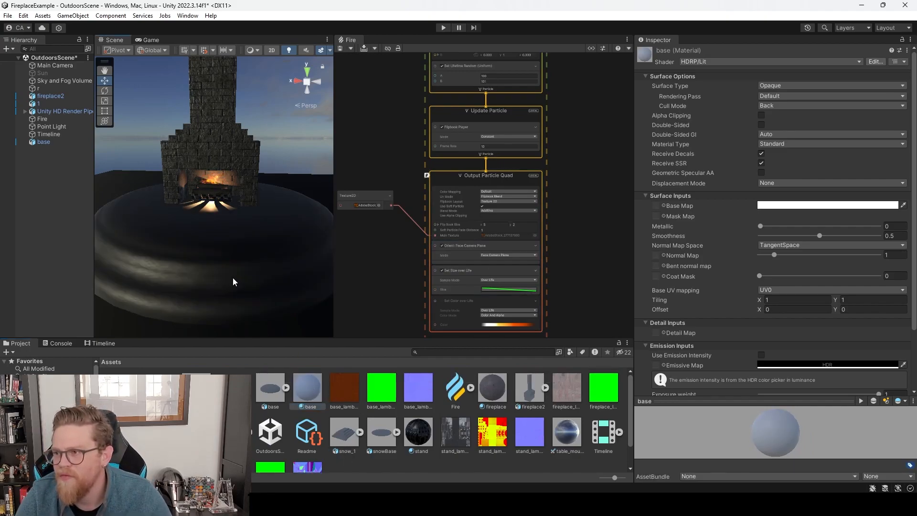
# Assign the base_lambert1 BaseMap, MaskMap and Normal textures to the base material's matching map slots.
pyautogui.moveTo(352, 392); pyautogui.dragTo(655, 206)
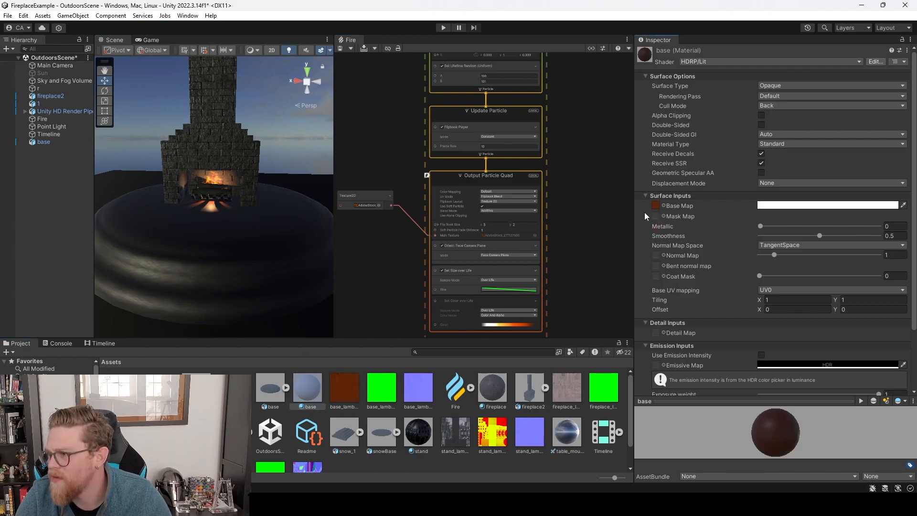
pyautogui.moveTo(376, 387); pyautogui.dragTo(655, 216)
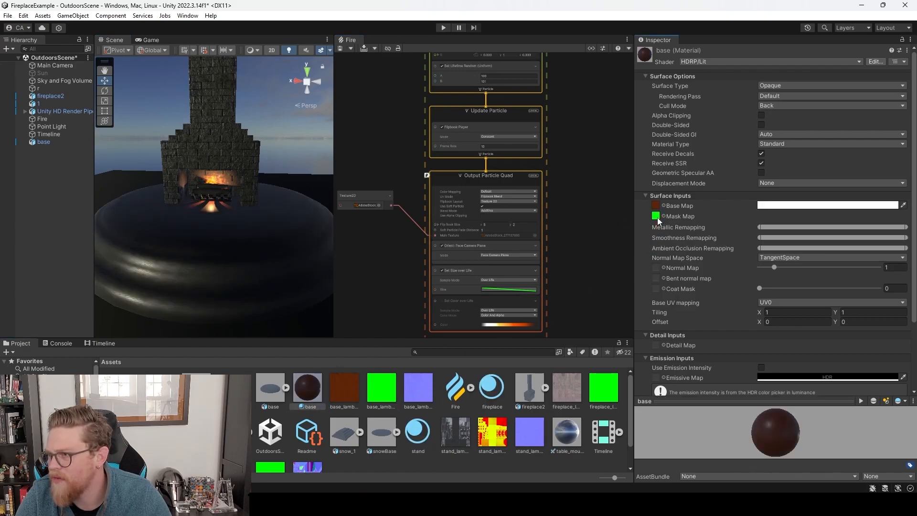
pyautogui.moveTo(417, 387); pyautogui.dragTo(655, 258)
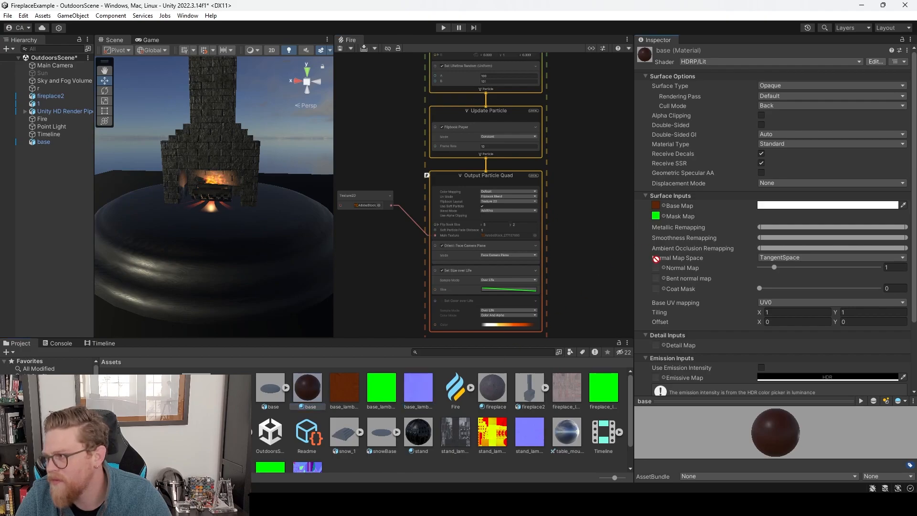
# Change the texture type of base_lambert1_Normal to Normal map and apply the import settings.
pyautogui.click(430, 388)
pyautogui.click(803, 81)
pyautogui.click(802, 102)
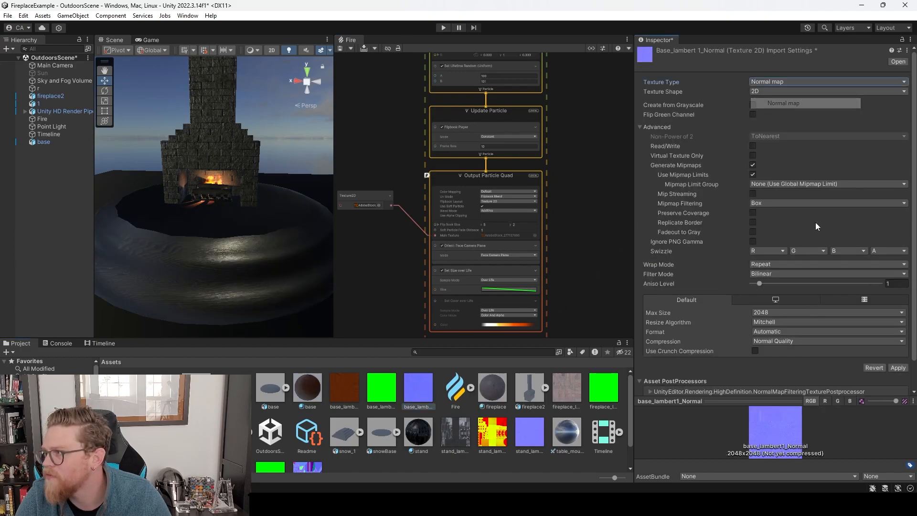
pyautogui.click(898, 367)
pyautogui.keyDown('alt'); pyautogui.moveTo(235, 248); pyautogui.dragTo(207, 250); pyautogui.keyUp('alt')
pyautogui.keyDown('alt'); pyautogui.moveTo(222, 194); pyautogui.dragTo(235, 219, button='middle'); pyautogui.keyUp('alt')
pyautogui.keyDown('alt'); pyautogui.moveTo(241, 227); pyautogui.dragTo(491, 377, button='right'); pyautogui.keyUp('alt')
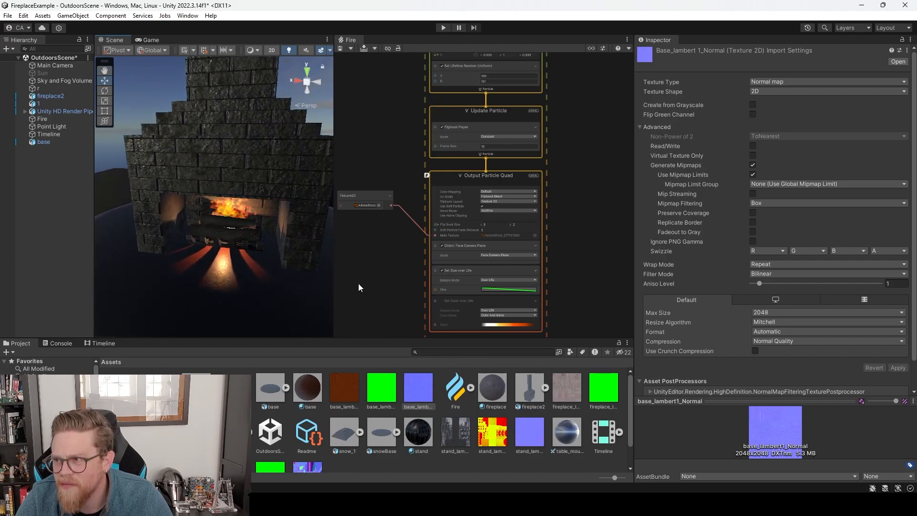
pyautogui.keyDown('alt'); pyautogui.moveTo(292, 291); pyautogui.dragTo(148, 243, button='right'); pyautogui.keyUp('alt')
pyautogui.keyDown('alt'); pyautogui.moveTo(229, 219); pyautogui.dragTo(226, 239, button='middle'); pyautogui.keyUp('alt')
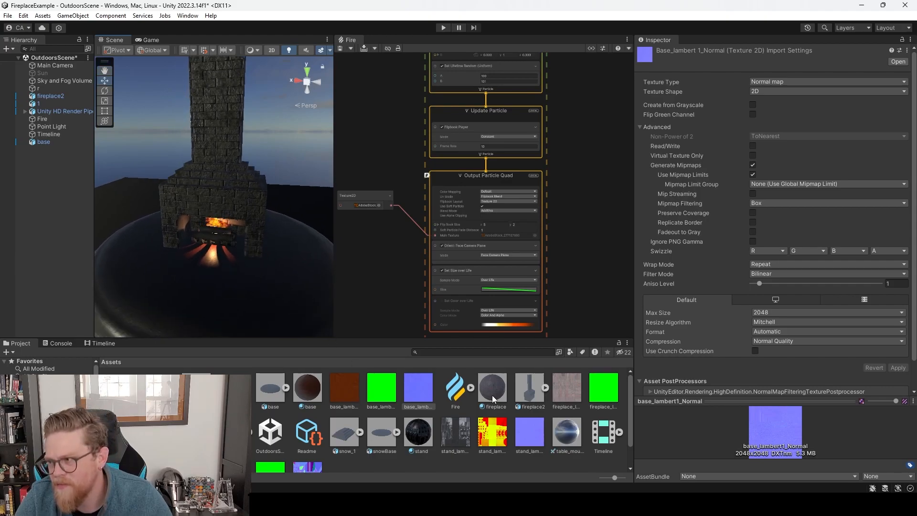
# Add the snowBase model to the scene and apply an import scale factor of 100 to it.
pyautogui.moveTo(378, 432); pyautogui.dragTo(47, 173)
pyautogui.click(487, 387)
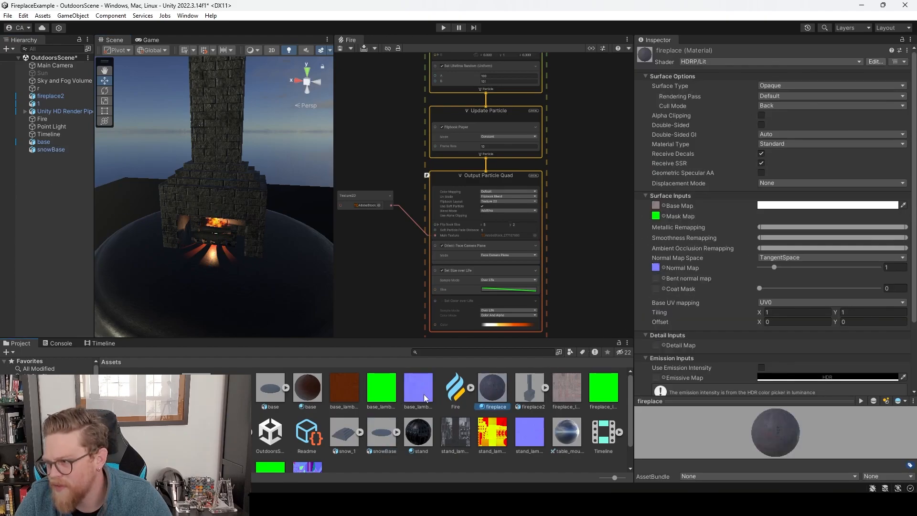
pyautogui.click(381, 432)
pyautogui.click(758, 101)
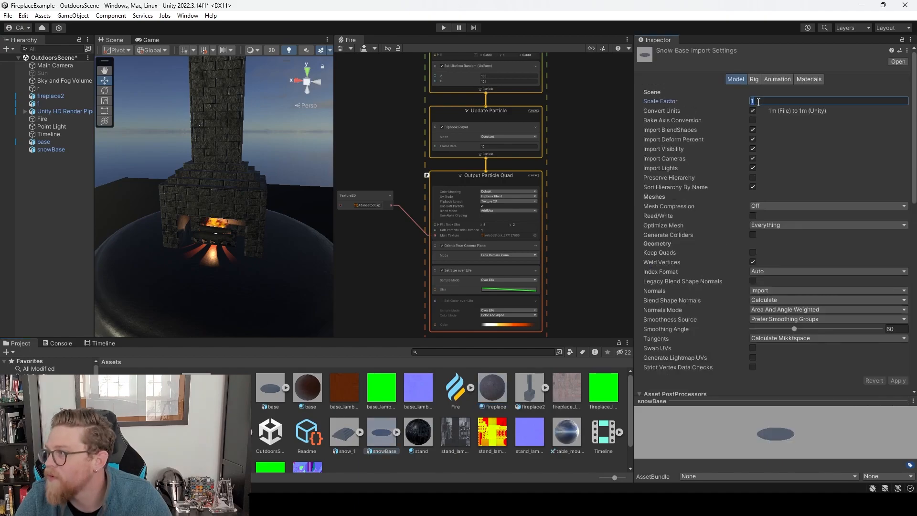
pyautogui.write('100')
pyautogui.click(897, 381)
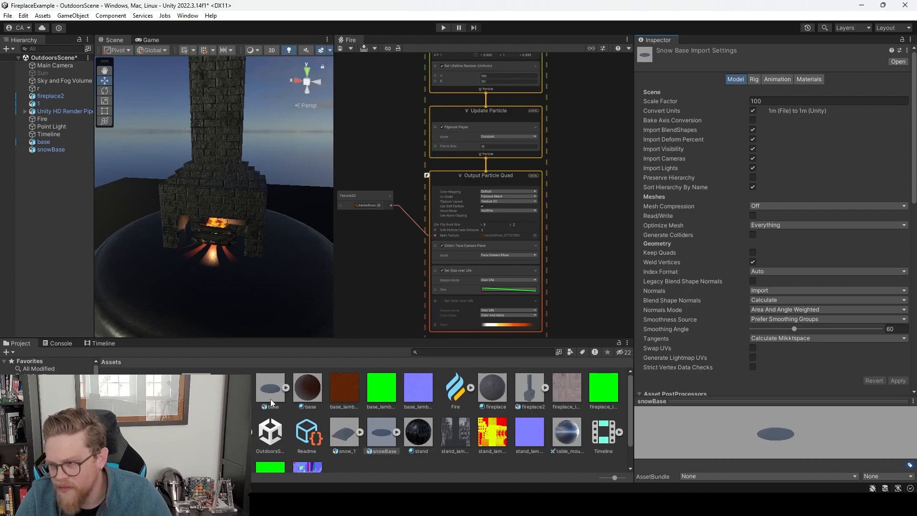
# Apply an import scale factor of 100 to the globe and snow_1 models together.
pyautogui.click(233, 432)
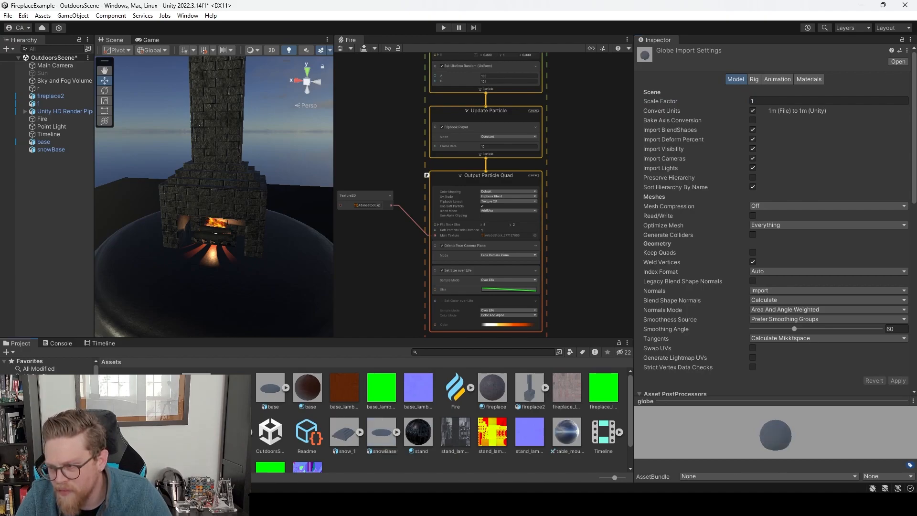
pyautogui.keyDown('ctrl'); pyautogui.click(344, 434); pyautogui.keyUp('ctrl')
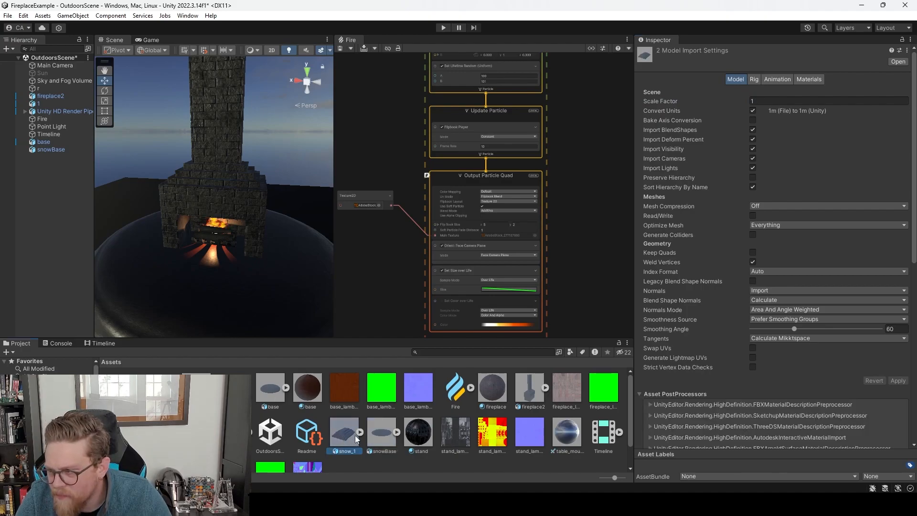
pyautogui.scroll(-1, 258, 417)
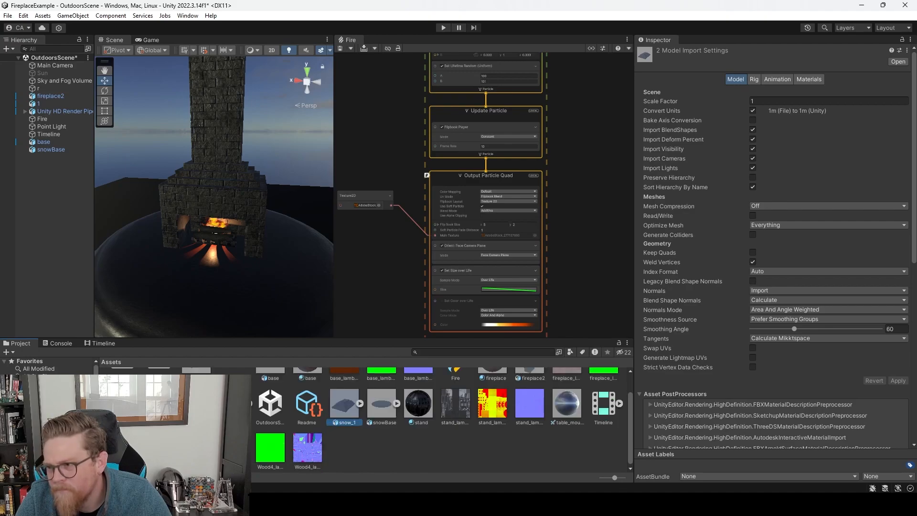
pyautogui.scroll(1, 439, 432)
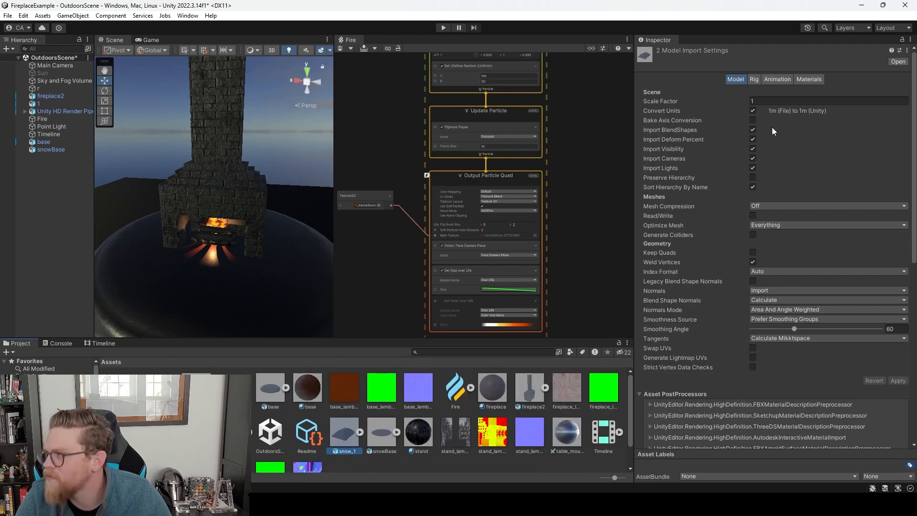
pyautogui.write('100')
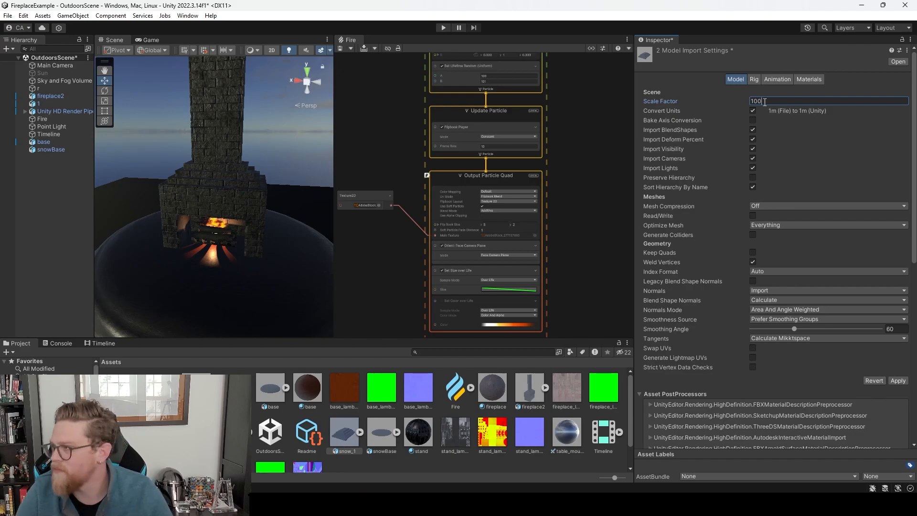
pyautogui.click(893, 382)
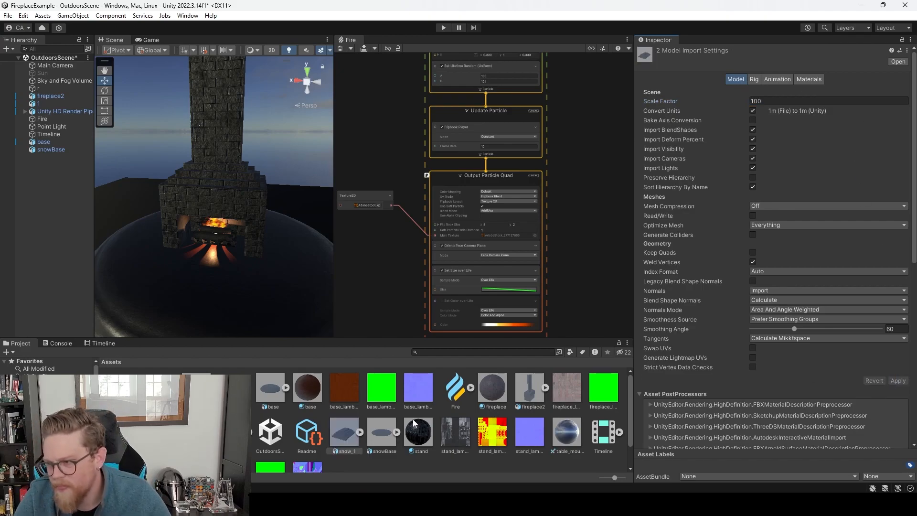
# Add another instance of the snowBase model to the scene.
pyautogui.moveTo(71, 221); pyautogui.dragTo(70, 221)
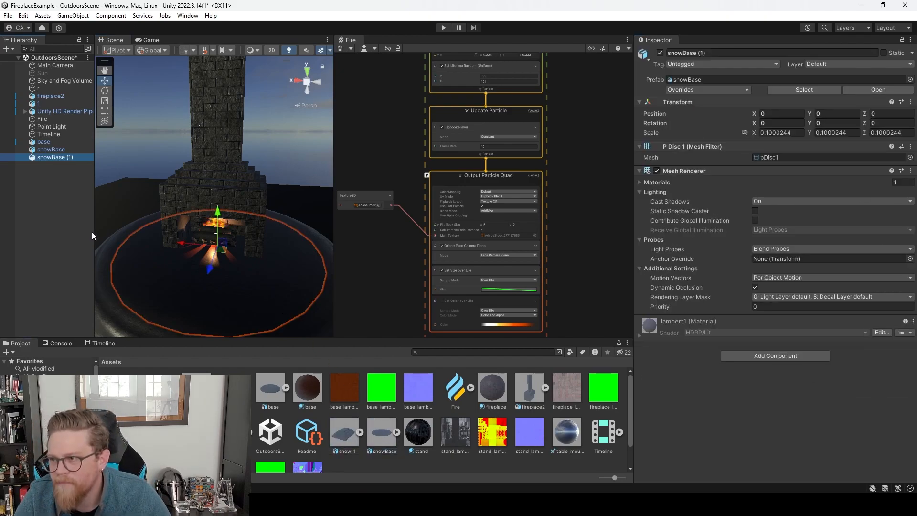
pyautogui.keyDown('alt'); pyautogui.moveTo(233, 301); pyautogui.dragTo(212, 205); pyautogui.keyUp('alt')
pyautogui.keyDown('alt'); pyautogui.moveTo(225, 240); pyautogui.dragTo(213, 199); pyautogui.keyUp('alt')
pyautogui.keyDown('alt'); pyautogui.moveTo(216, 273); pyautogui.dragTo(219, 211); pyautogui.keyUp('alt')
# Undo the base model's last height change and check how the added snowBase disc sits on it.
pyautogui.click(259, 224)
pyautogui.click(239, 290)
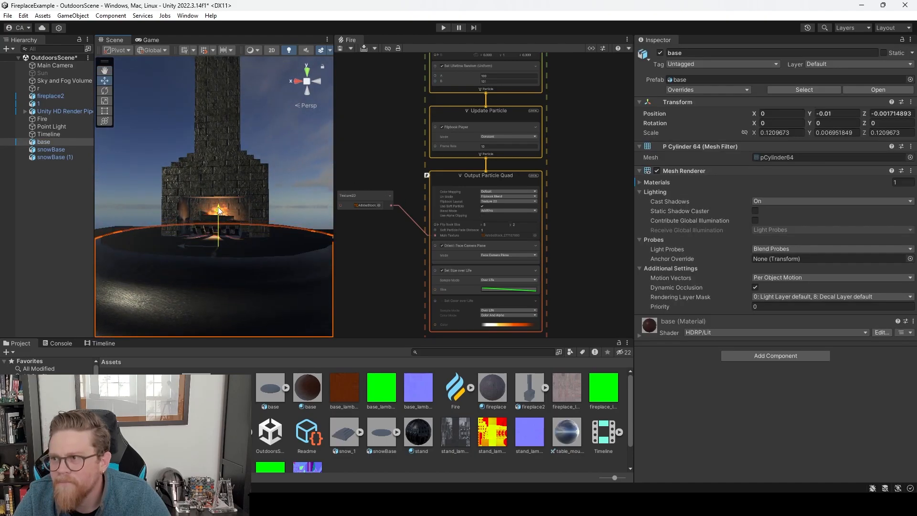
pyautogui.hotkey('ctrl', 'z')
pyautogui.moveTo(239, 268)
pyautogui.keyDown('alt'); pyautogui.mouseDown()
pyautogui.moveTo(200, 267)
pyautogui.moveTo(127, 297)
pyautogui.moveTo(243, 280)
pyautogui.moveTo(253, 270)
pyautogui.moveTo(243, 278)
pyautogui.mouseUp(); pyautogui.keyUp('alt')
pyautogui.keyDown('alt'); pyautogui.moveTo(243, 278); pyautogui.dragTo(250, 267, button='right'); pyautogui.keyUp('alt')
pyautogui.keyDown('alt'); pyautogui.moveTo(249, 268); pyautogui.dragTo(268, 285); pyautogui.keyUp('alt')
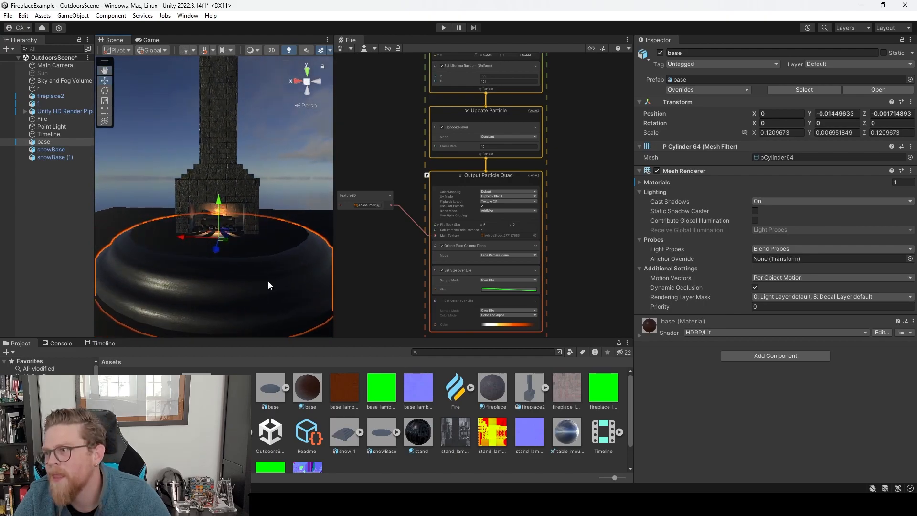
pyautogui.keyDown('alt'); pyautogui.moveTo(268, 285); pyautogui.dragTo(250, 283, button='middle'); pyautogui.keyUp('alt')
pyautogui.keyDown('alt'); pyautogui.moveTo(250, 284); pyautogui.dragTo(246, 253); pyautogui.keyUp('alt')
pyautogui.click(246, 252)
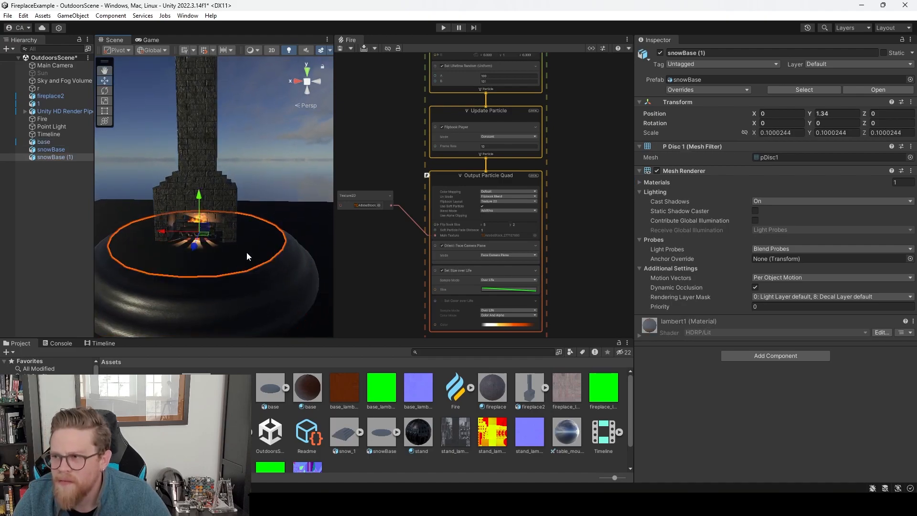
# Create a material named snow for the snow disc and set its material type to Subsurface Scattering.
pyautogui.rightClick(388, 445)
pyautogui.moveTo(423, 198)
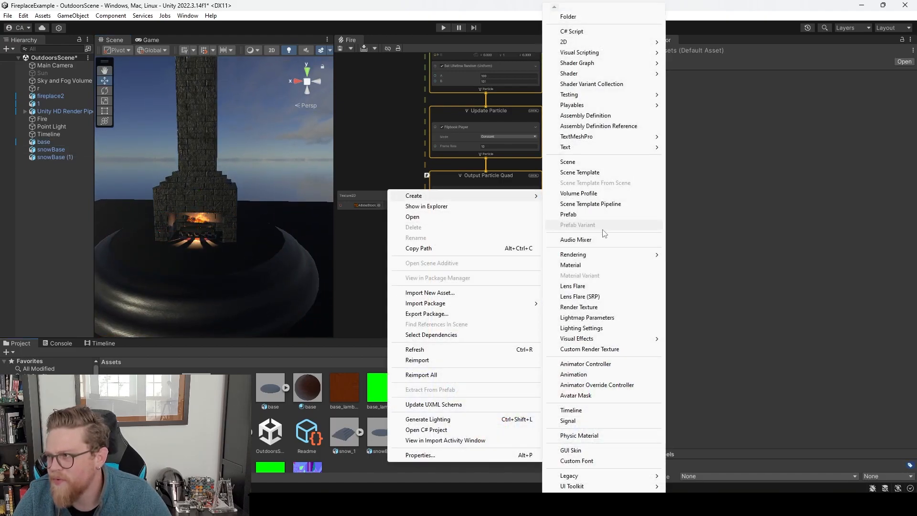
pyautogui.click(586, 262)
pyautogui.write('snow')
pyautogui.press('Return')
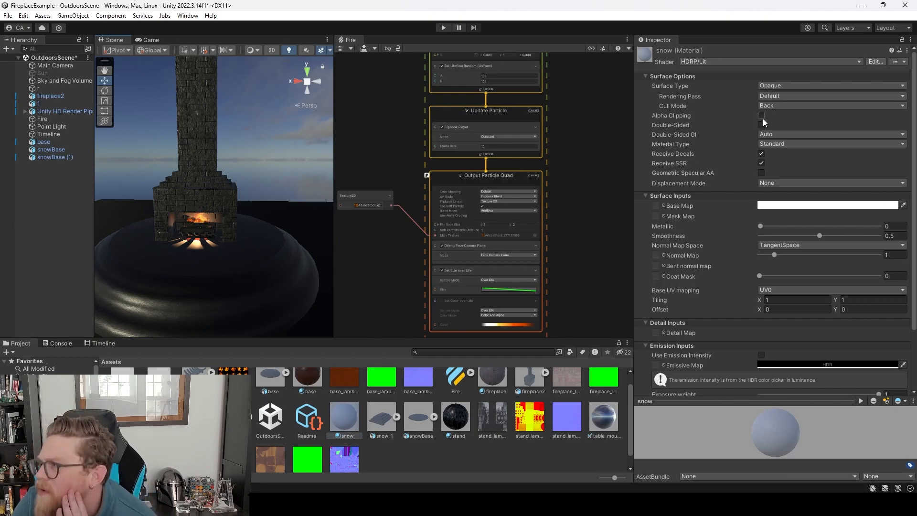
pyautogui.click(797, 145)
pyautogui.click(789, 154)
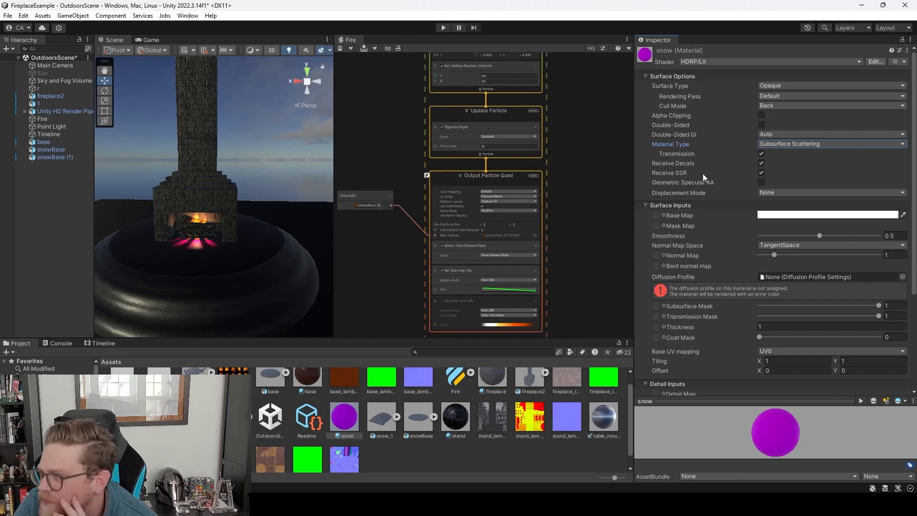
# Create an HDRP Diffusion Profile with the default name and assign it to the snow material, applying the offered fix.
pyautogui.rightClick(405, 457)
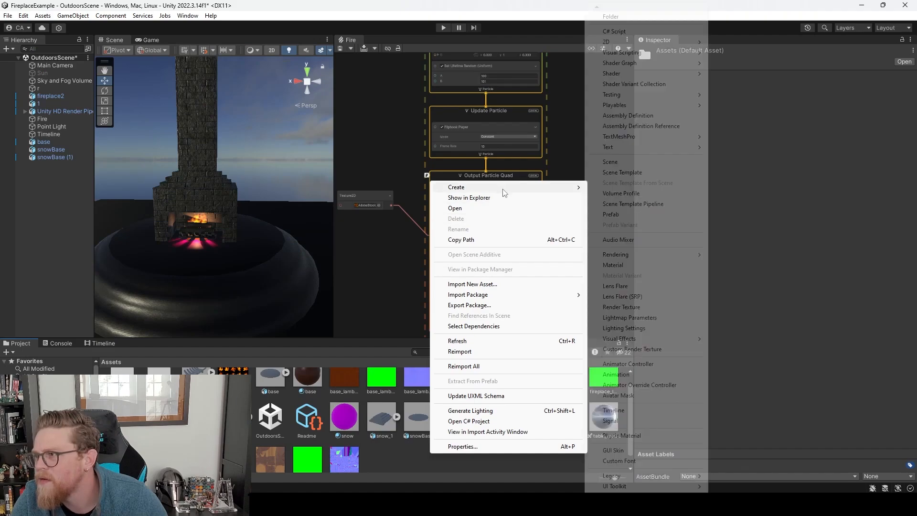
pyautogui.moveTo(646, 254)
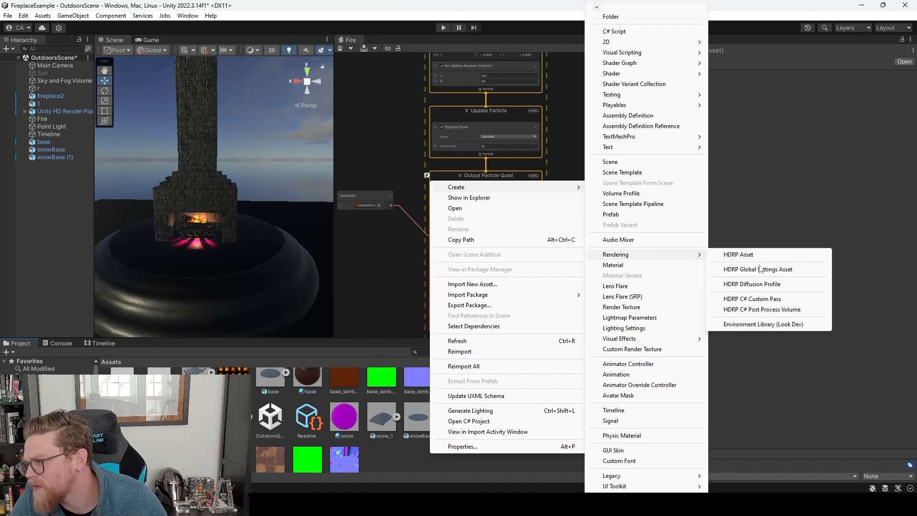
pyautogui.click(762, 285)
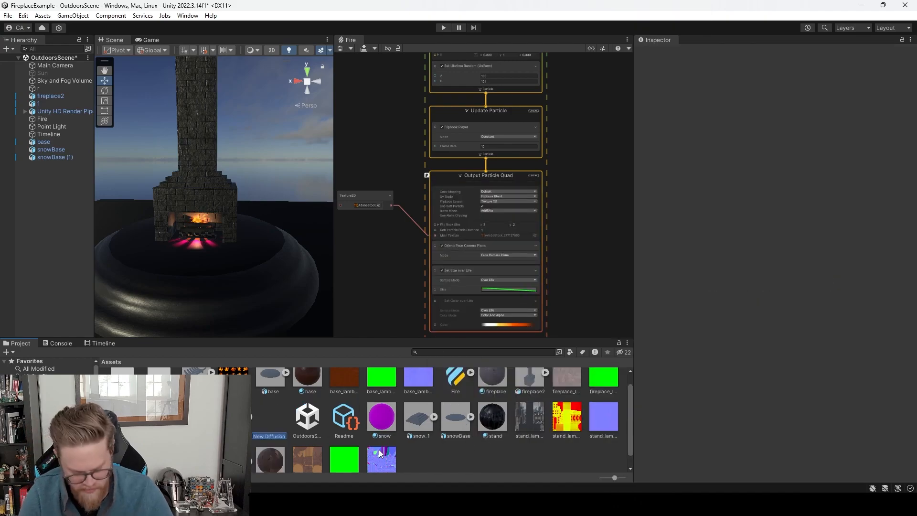
pyautogui.press('Return')
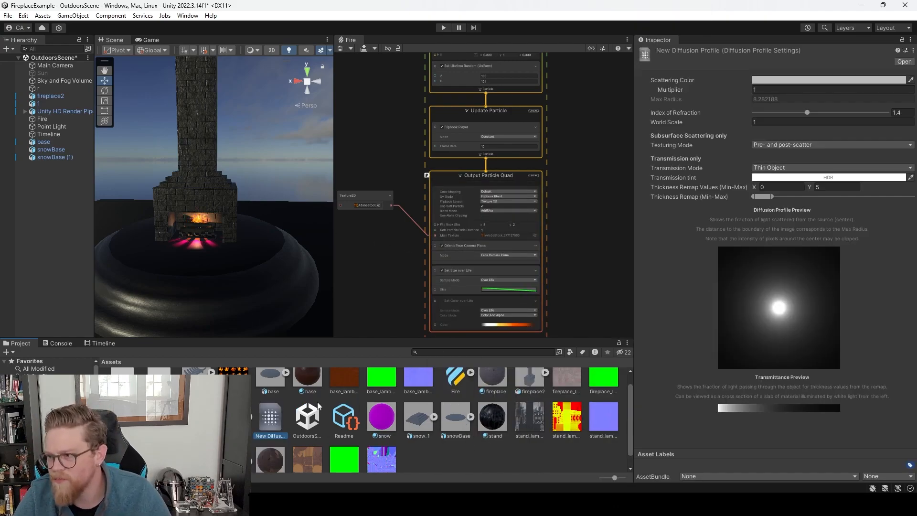
pyautogui.click(381, 419)
pyautogui.moveTo(280, 425); pyautogui.dragTo(804, 279)
pyautogui.click(888, 295)
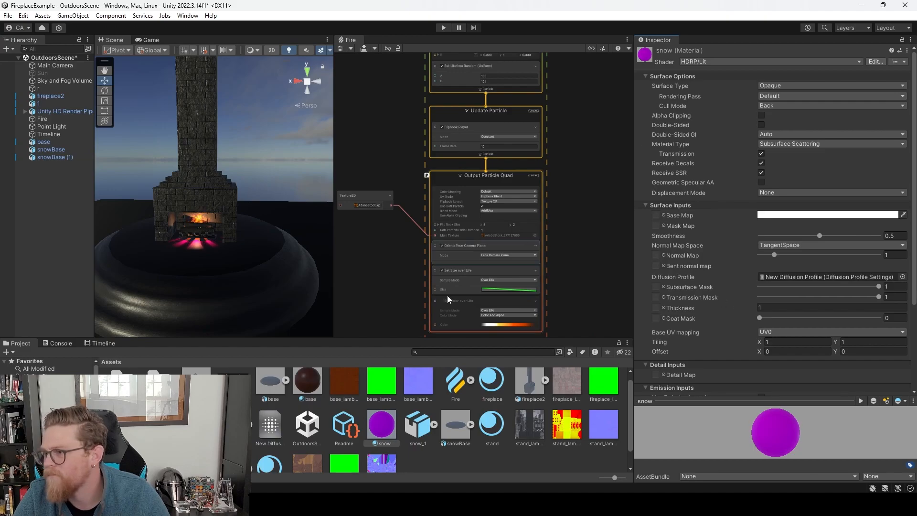
# Review the diffusion profile and snow material, and examine the HDRenderPipelineAsset referenced in the project's Graphics settings.
pyautogui.click(272, 427)
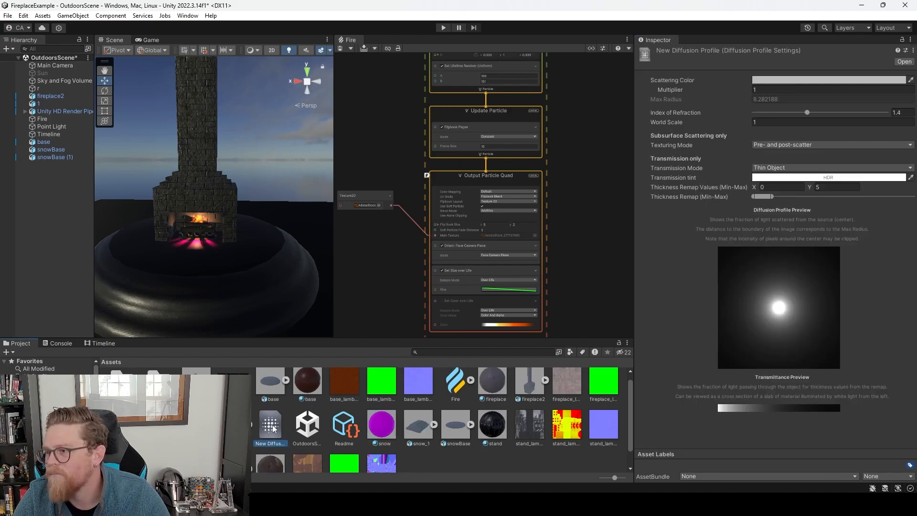
pyautogui.click(380, 431)
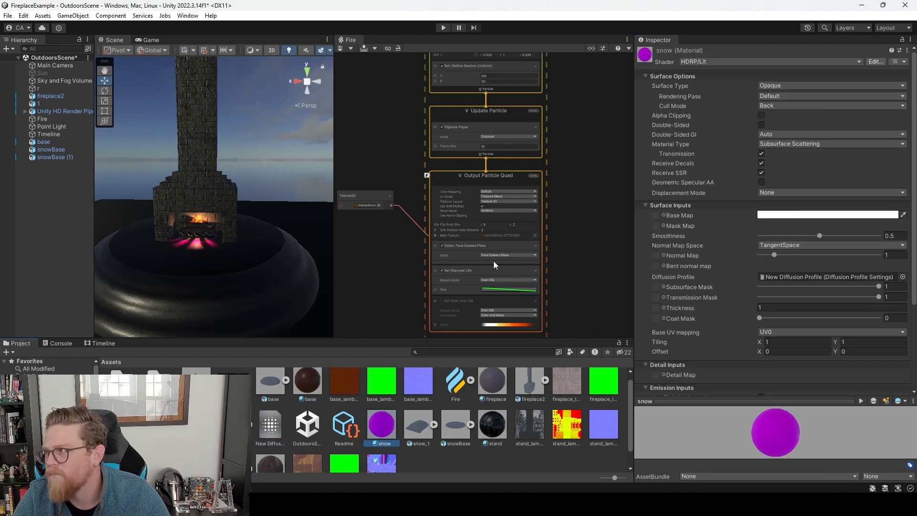
pyautogui.click(24, 16)
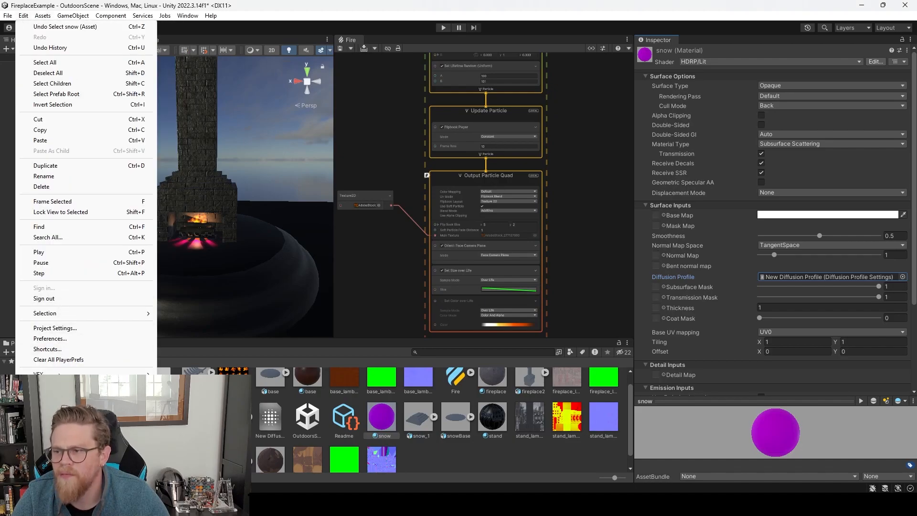
pyautogui.click(55, 328)
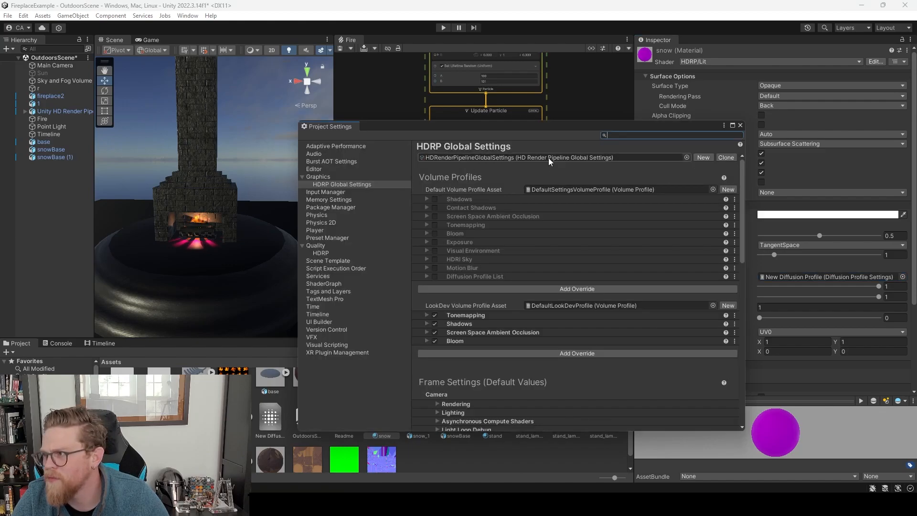
pyautogui.click(345, 178)
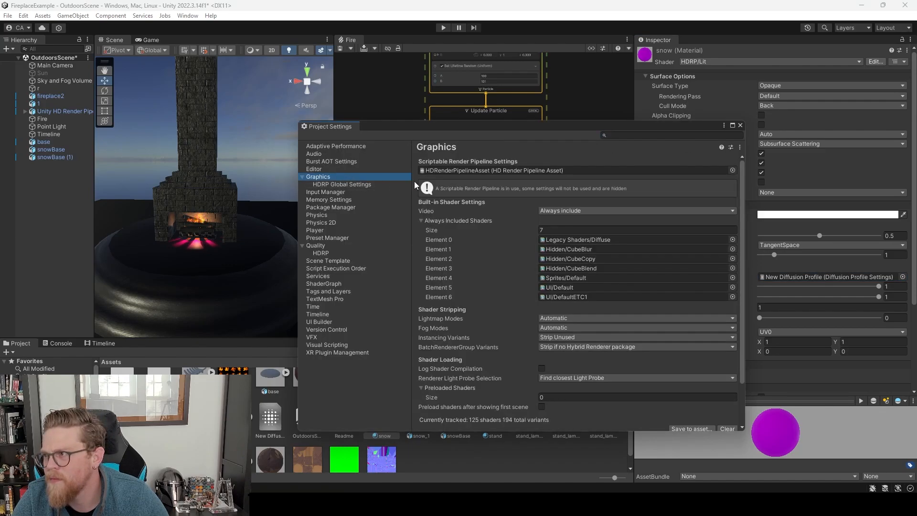
pyautogui.click(506, 170)
pyautogui.click(193, 387)
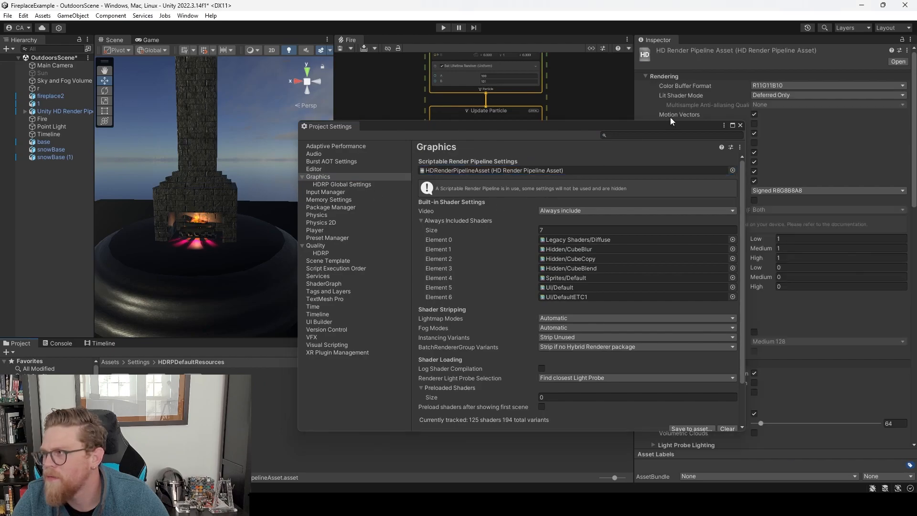
pyautogui.moveTo(666, 124); pyautogui.dragTo(512, 84)
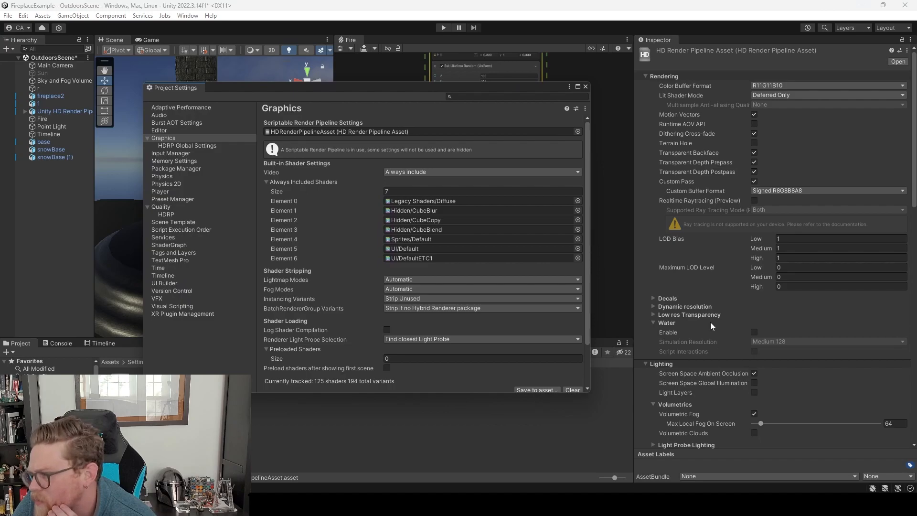
pyautogui.scroll(-3, 709, 317)
pyautogui.click(646, 102)
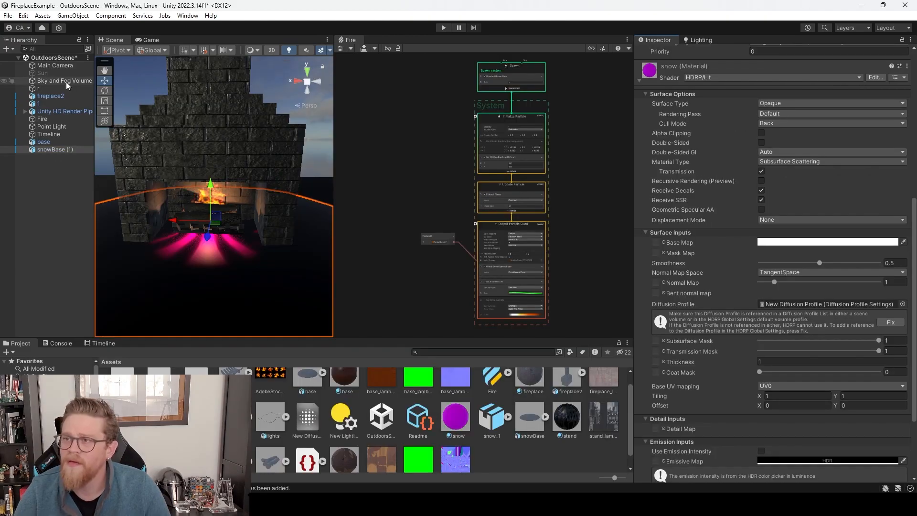
# Add a Diffusion Profile List override to the Sky and Fog Volume and put New Diffusion Profile in its first entry.
pyautogui.click(66, 82)
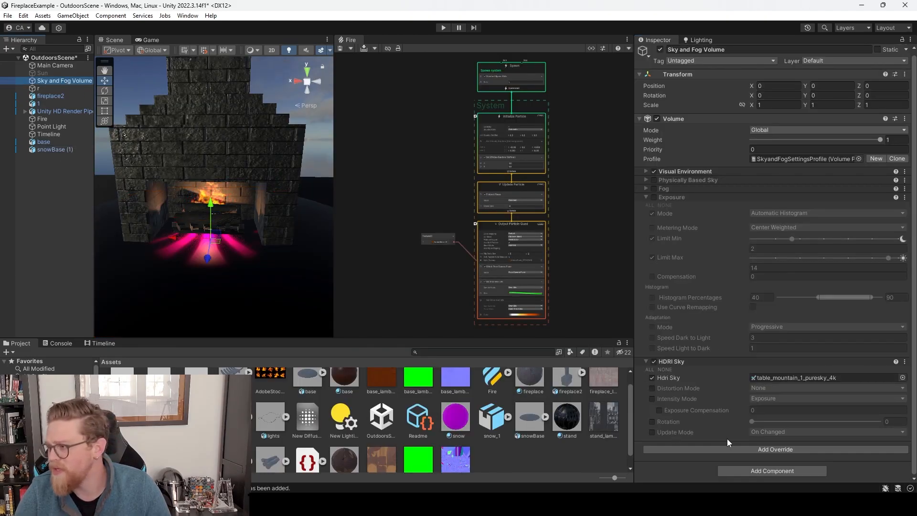
pyautogui.click(745, 449)
pyautogui.write('diffus')
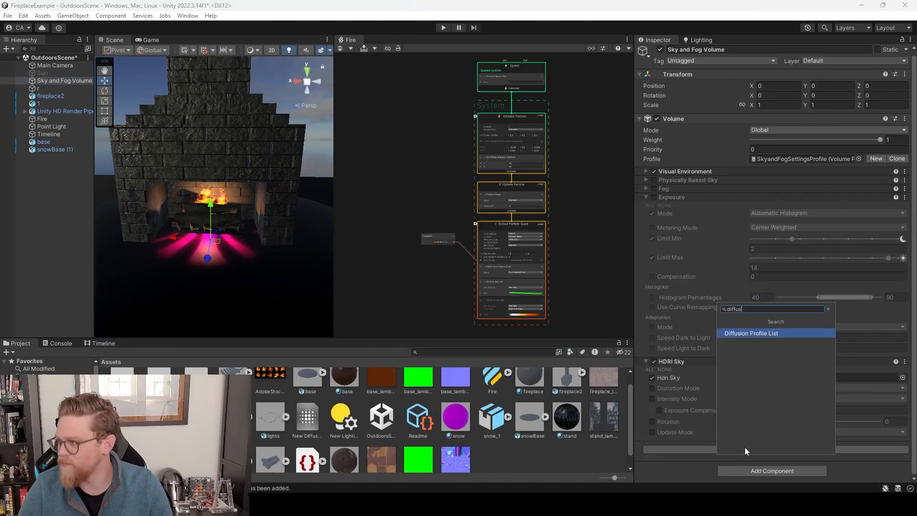
pyautogui.click(810, 334)
pyautogui.scroll(-3, 787, 333)
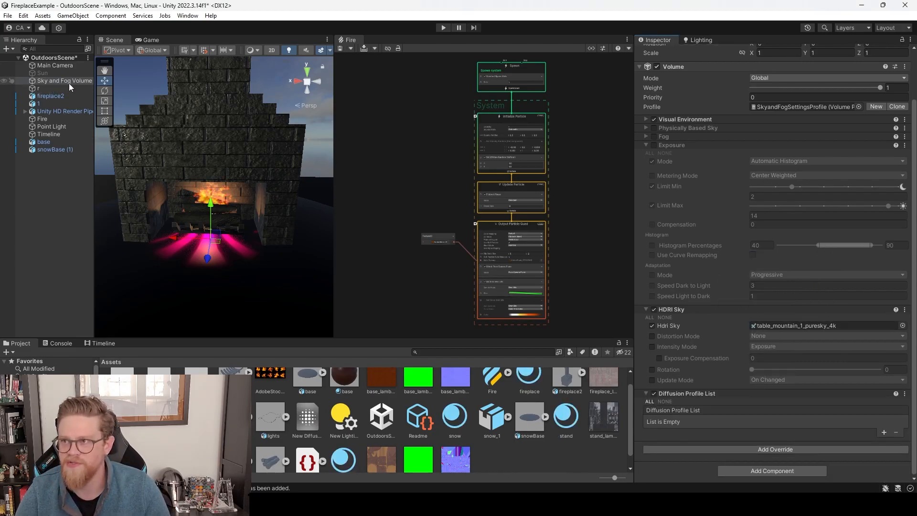
pyautogui.click(883, 432)
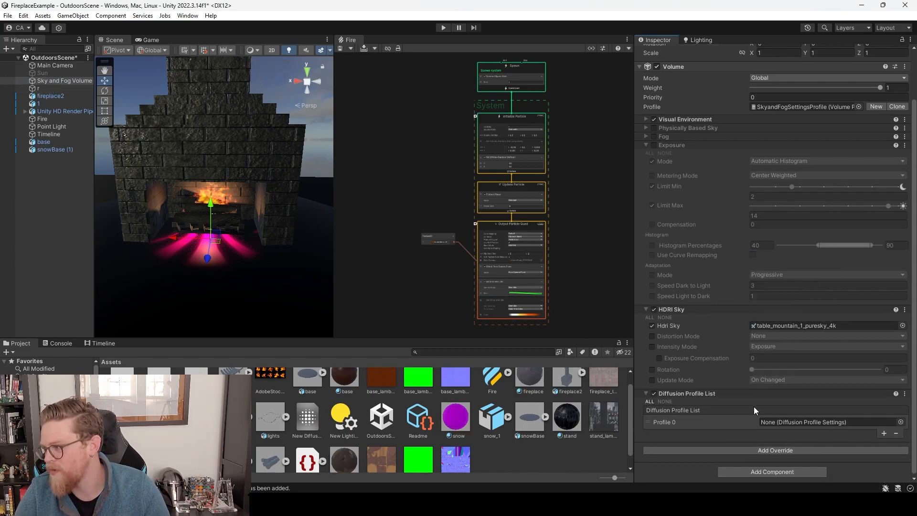
pyautogui.moveTo(307, 417); pyautogui.dragTo(797, 421)
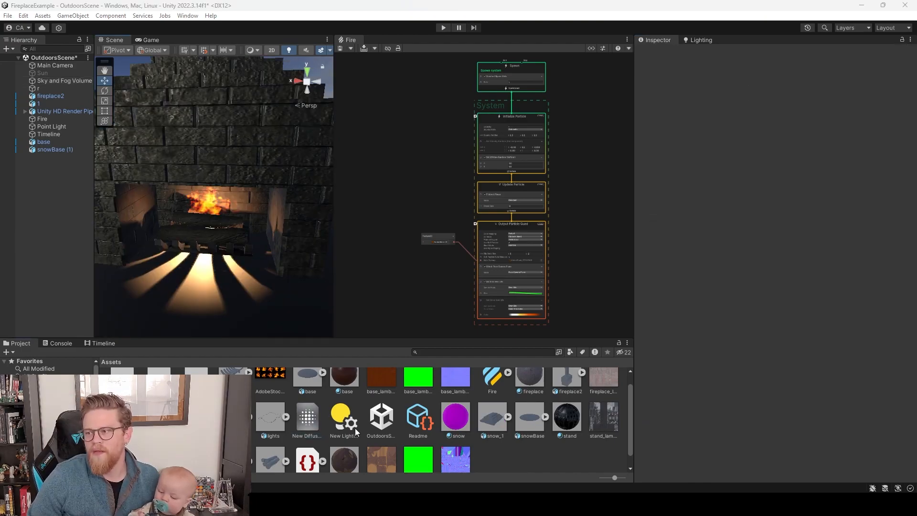
# Try a scattering color multiplier of 100 on the diffusion profile and return it to 10.
pyautogui.click(306, 425)
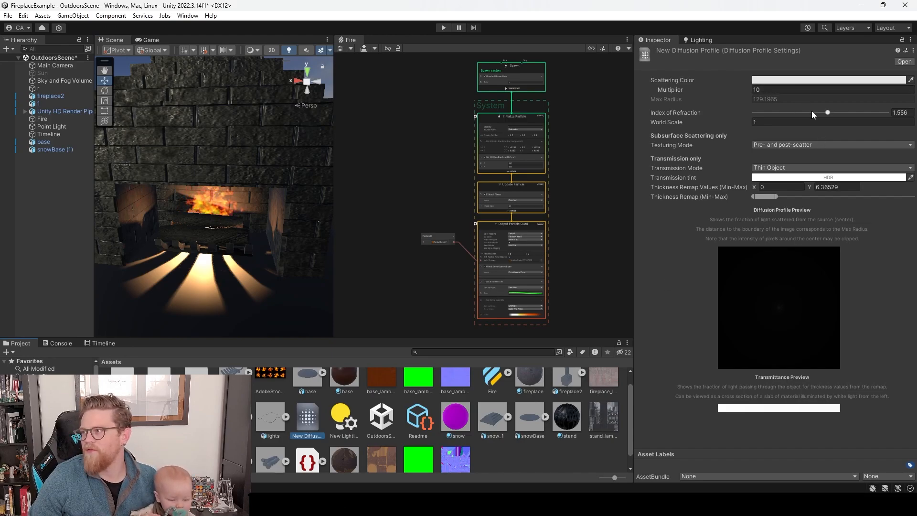
pyautogui.click(773, 91)
pyautogui.click(773, 90)
pyautogui.write('0')
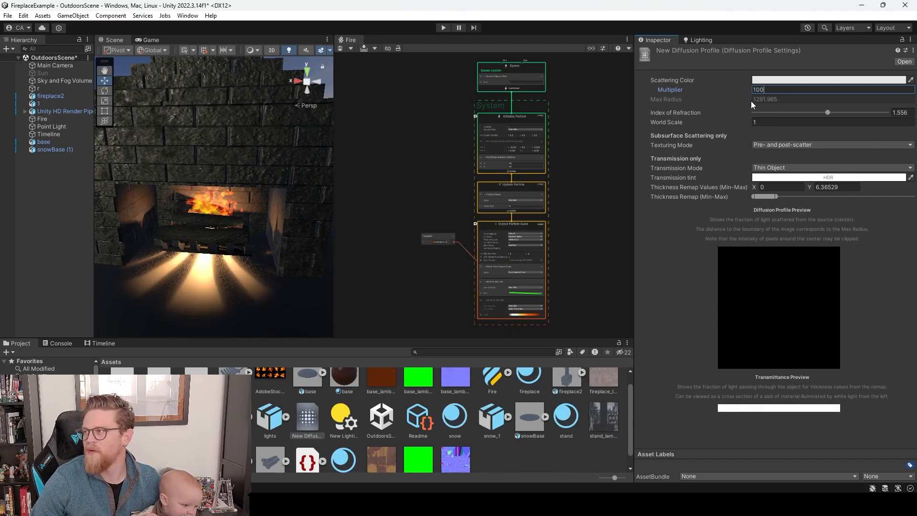
pyautogui.press('BackSpace')
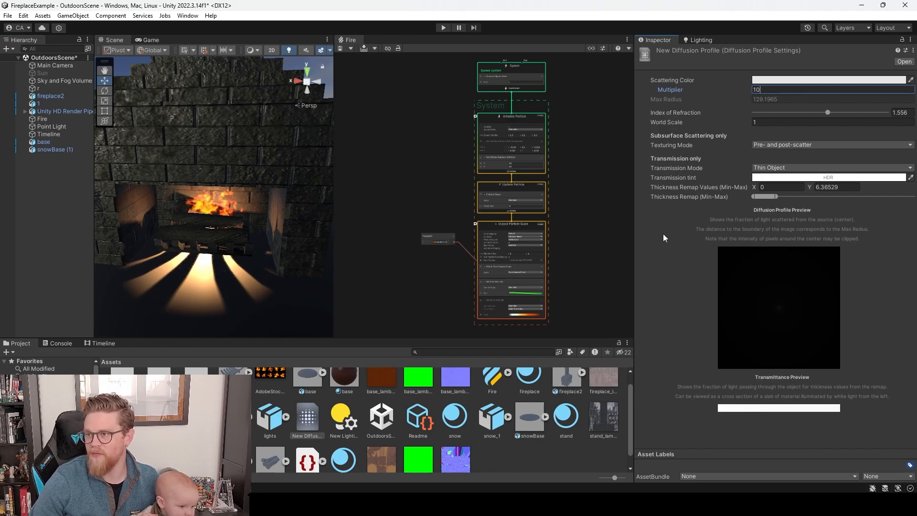
pyautogui.click(44, 189)
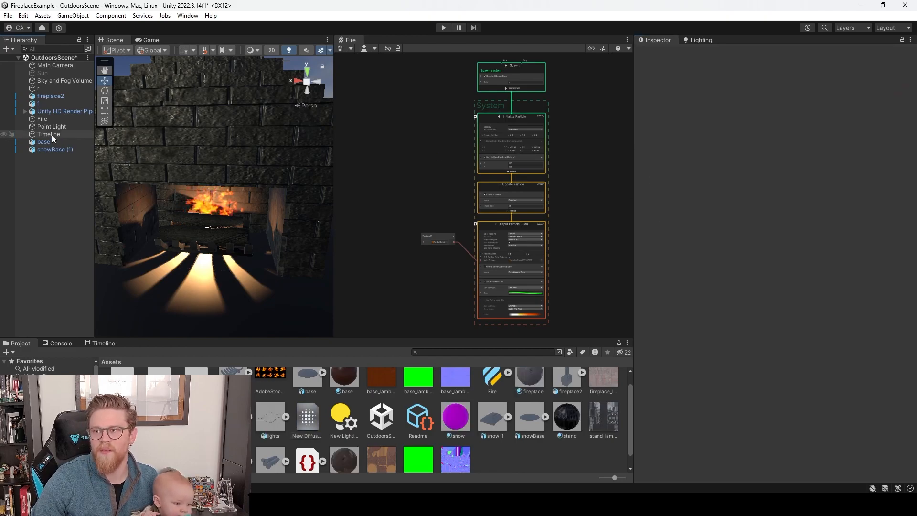
# Activate the Sun light object and turn on the Exposure override of the Sky and Fog Volume.
pyautogui.click(52, 72)
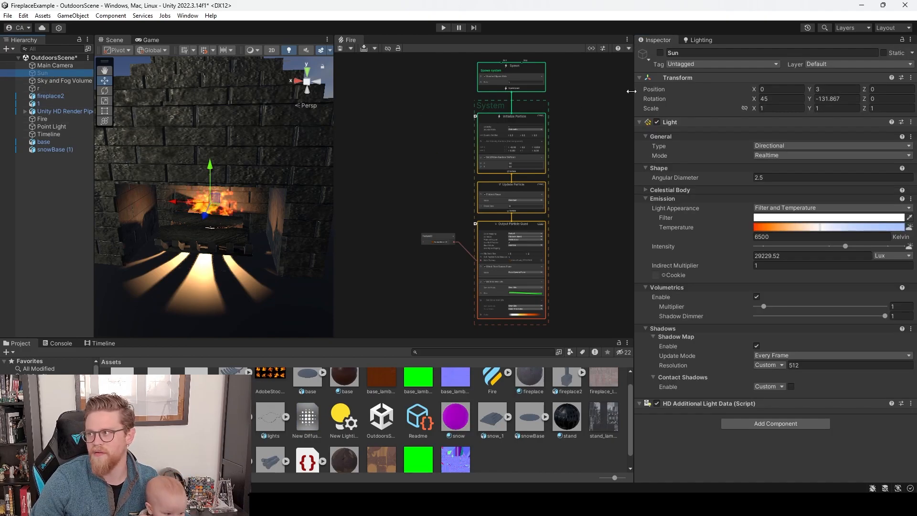
pyautogui.click(660, 52)
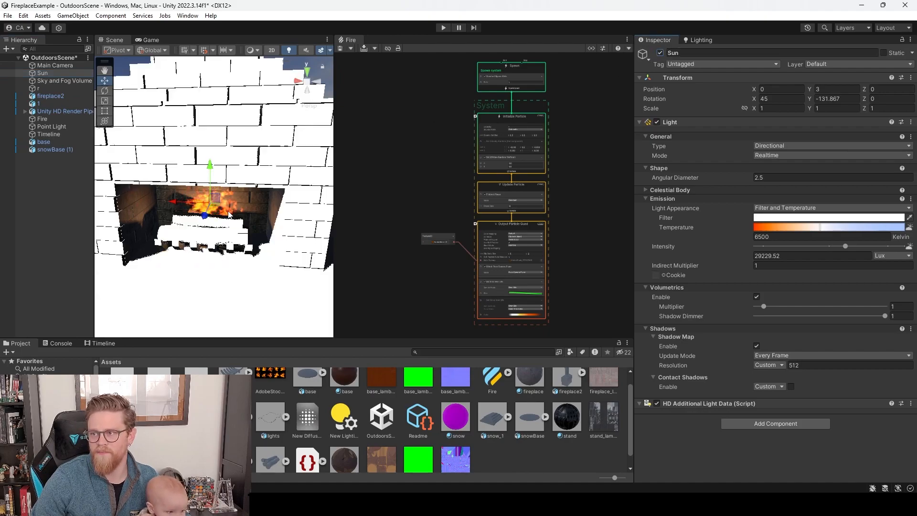
pyautogui.click(71, 81)
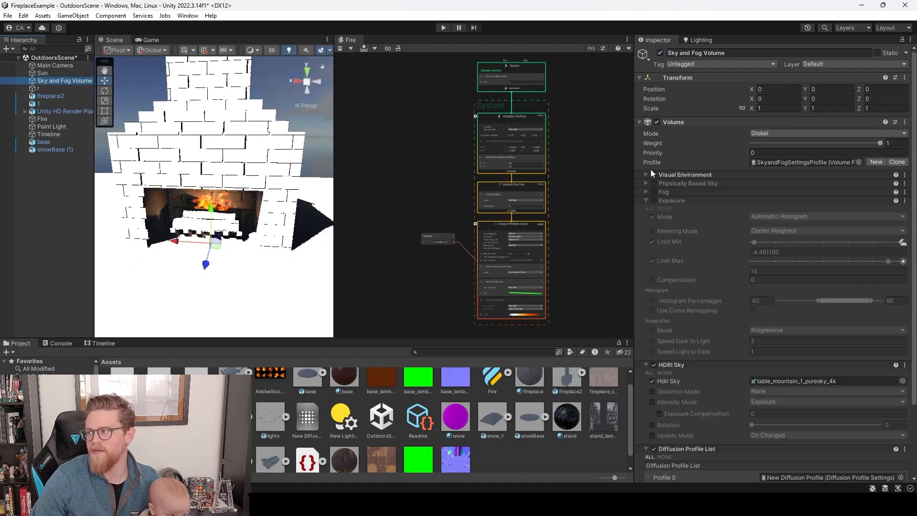
pyautogui.click(653, 200)
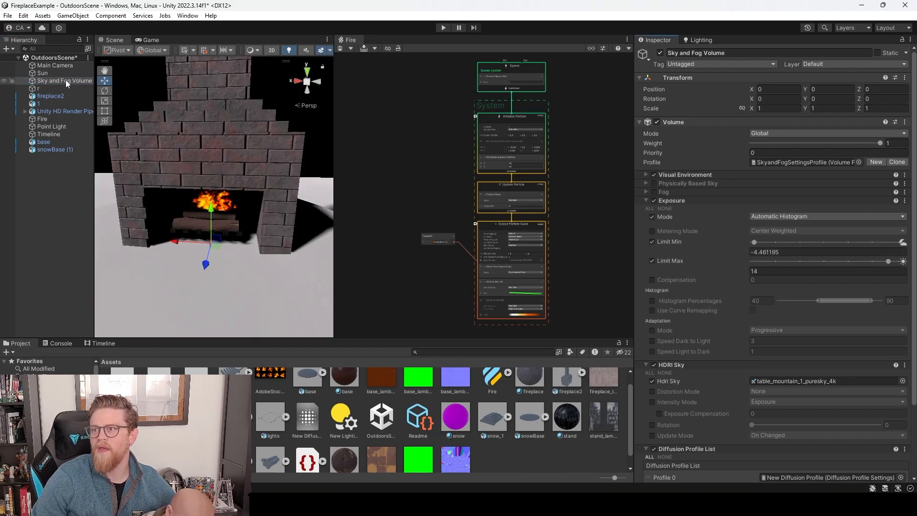
# Lower the Sun's light intensity to about 0.49 lux.
pyautogui.click(43, 73)
pyautogui.moveTo(789, 247); pyautogui.dragTo(752, 247)
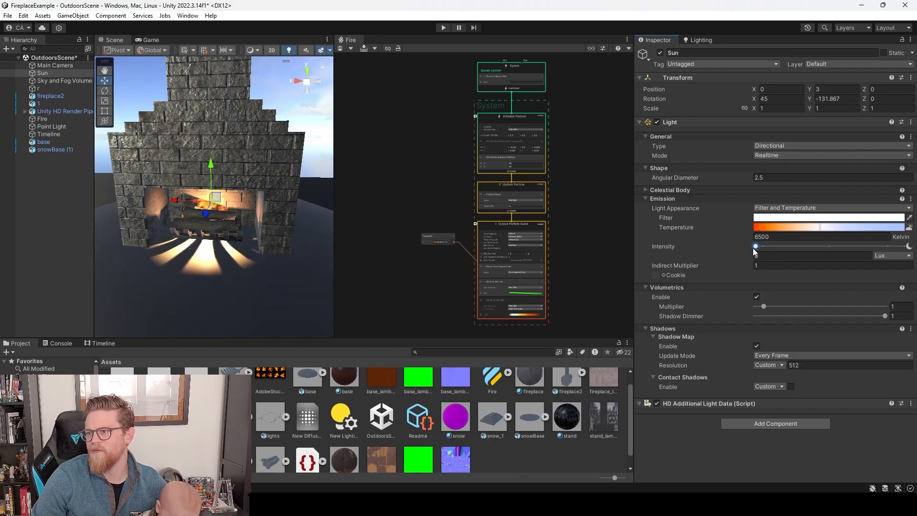
pyautogui.moveTo(755, 247); pyautogui.dragTo(760, 249)
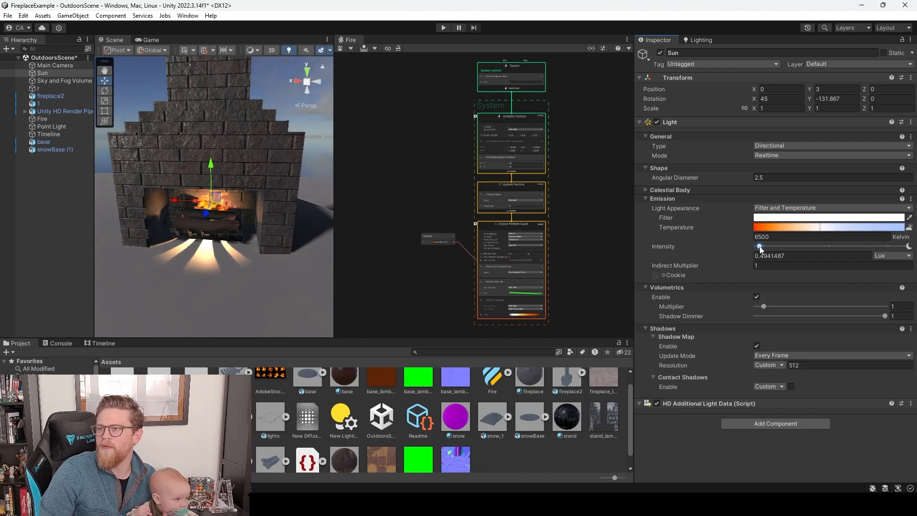
pyautogui.moveTo(268, 171); pyautogui.dragTo(242, 191, button='middle')
pyautogui.scroll(-3, 271, 205)
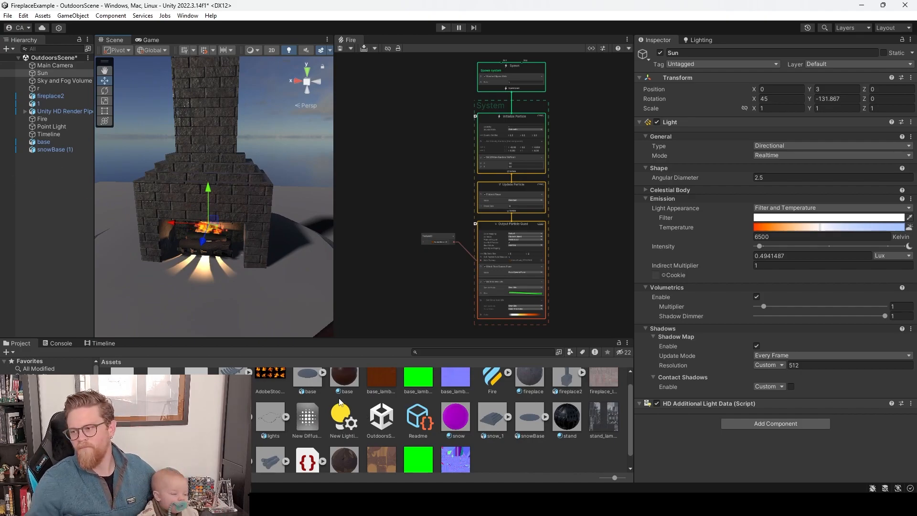
# Add the lights and snow_1 models to the scene and apply the snow material to snow_1.
pyautogui.moveTo(272, 421); pyautogui.dragTo(66, 207)
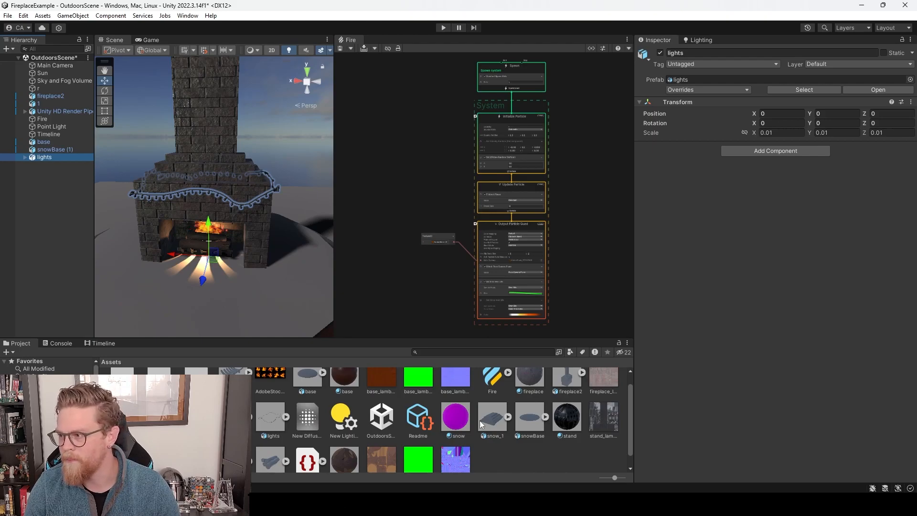
pyautogui.moveTo(504, 422); pyautogui.dragTo(47, 220)
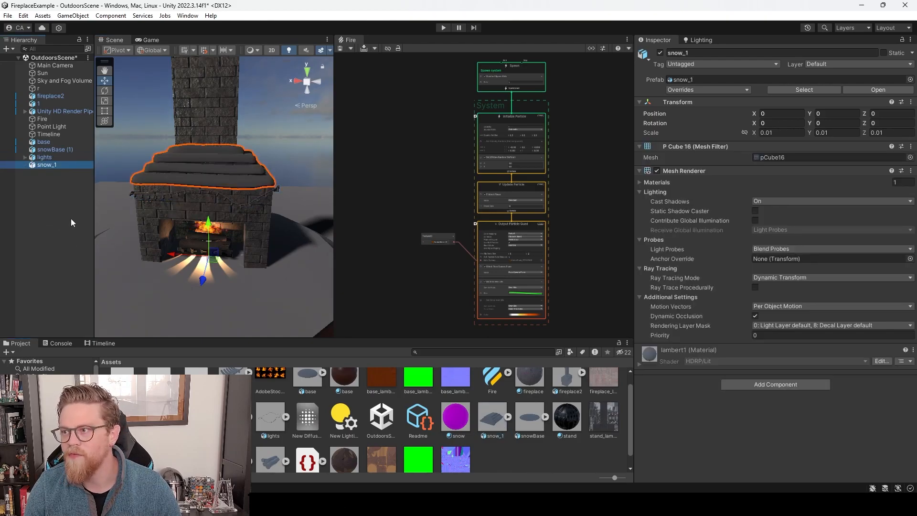
pyautogui.scroll(-2, 202, 172)
pyautogui.scroll(4, 201, 173)
pyautogui.moveTo(456, 420); pyautogui.dragTo(204, 230)
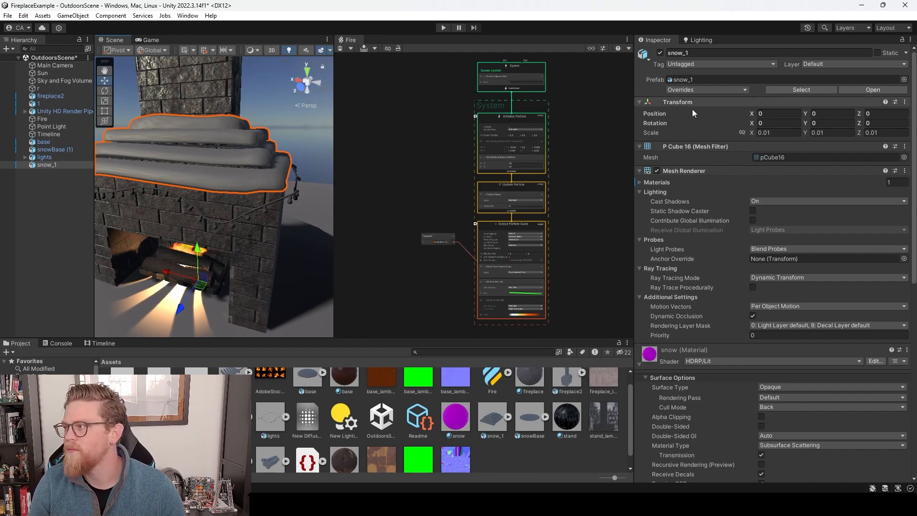
# Compare the snow on the fireplace with the Sun's Light component switched off and on again.
pyautogui.click(42, 73)
pyautogui.click(657, 122)
pyautogui.keyDown('alt'); pyautogui.moveTo(305, 180); pyautogui.dragTo(115, 243); pyautogui.keyUp('alt')
pyautogui.click(657, 122)
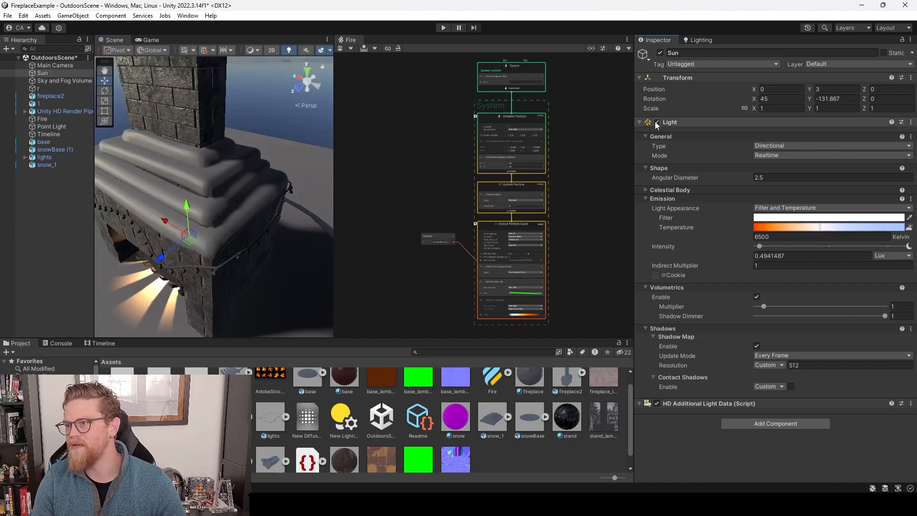
pyautogui.moveTo(234, 223)
pyautogui.keyDown('alt'); pyautogui.mouseDown()
pyautogui.moveTo(300, 190)
pyautogui.moveTo(221, 207)
pyautogui.moveTo(270, 229)
pyautogui.moveTo(258, 205)
pyautogui.moveTo(219, 178)
pyautogui.moveTo(249, 195)
pyautogui.moveTo(245, 211)
pyautogui.moveTo(274, 229)
pyautogui.moveTo(253, 238)
pyautogui.moveTo(248, 221)
pyautogui.mouseUp(); pyautogui.keyUp('alt')
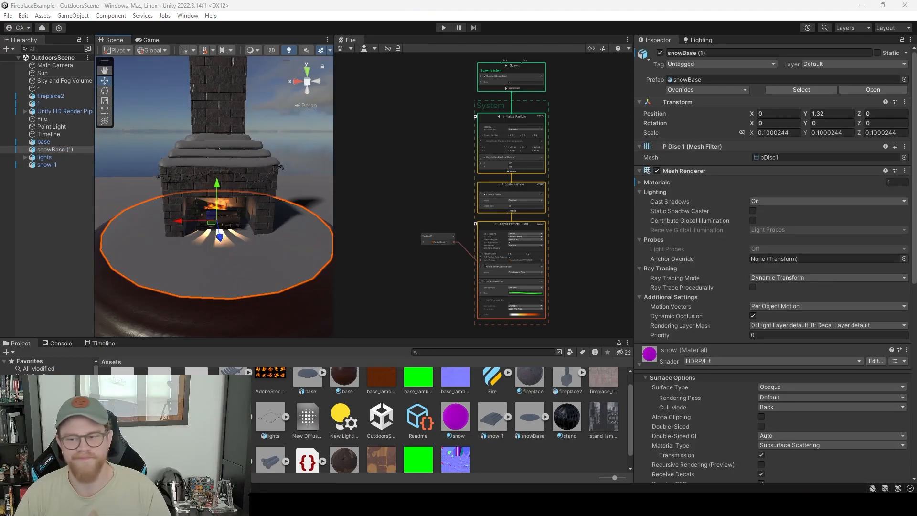
# Examine the snow disc around the fireplace and review the surface settings of its snow material.
pyautogui.keyDown('alt'); pyautogui.moveTo(254, 265); pyautogui.dragTo(267, 246); pyautogui.keyUp('alt')
pyautogui.keyDown('alt'); pyautogui.moveTo(267, 246); pyautogui.dragTo(314, 281, button='right'); pyautogui.keyUp('alt')
pyautogui.moveTo(286, 265); pyautogui.dragTo(273, 245, button='middle')
pyautogui.keyDown('alt'); pyautogui.moveTo(273, 245); pyautogui.dragTo(276, 262); pyautogui.keyUp('alt')
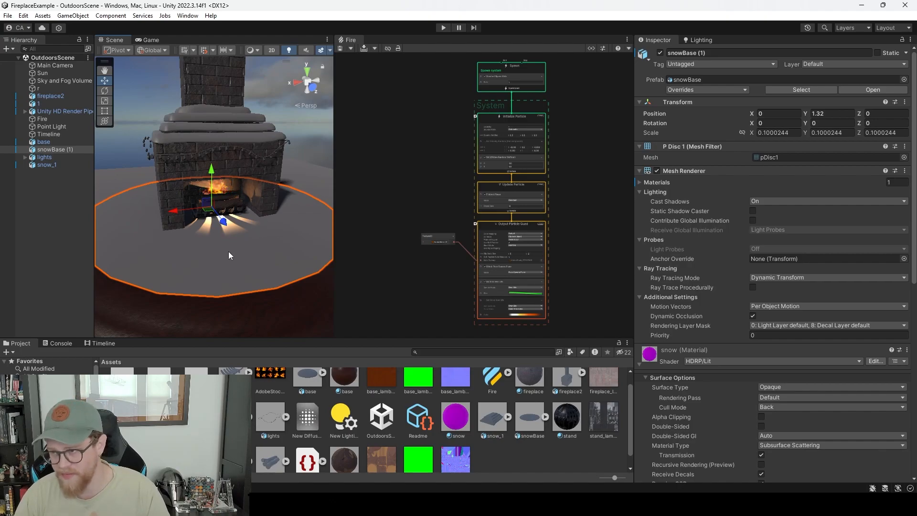
pyautogui.keyDown('alt'); pyautogui.moveTo(227, 252); pyautogui.dragTo(217, 249); pyautogui.keyUp('alt')
pyautogui.scroll(-3, 761, 377)
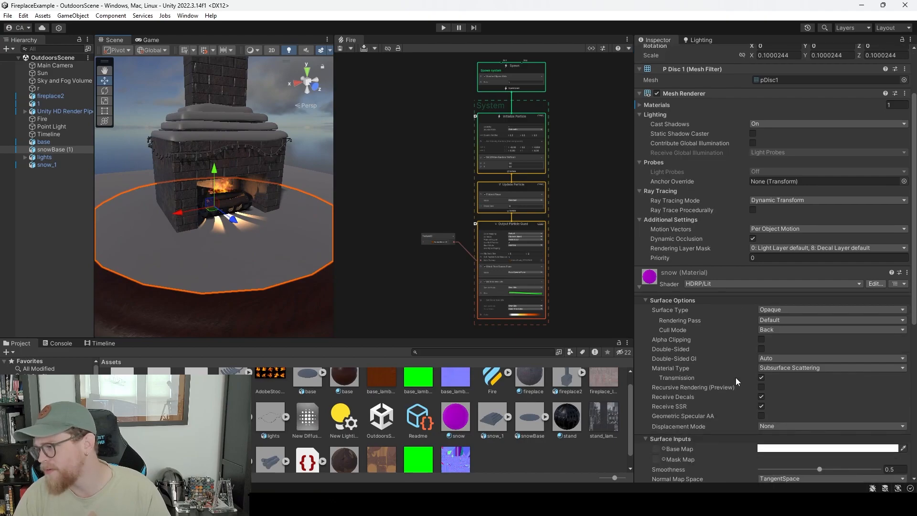
pyautogui.scroll(-5, 735, 377)
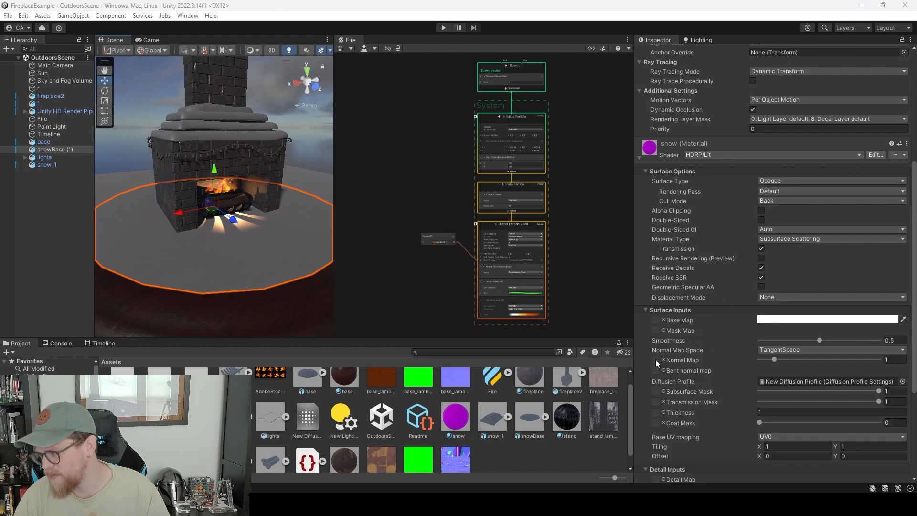
# Import the snowBase_lambert1 BaseMap, MaskMap and Normal textures from the testFireplace/baseSnow folder into the project's Assets.
pyautogui.moveTo(0, 103); pyautogui.dragTo(451, 77)
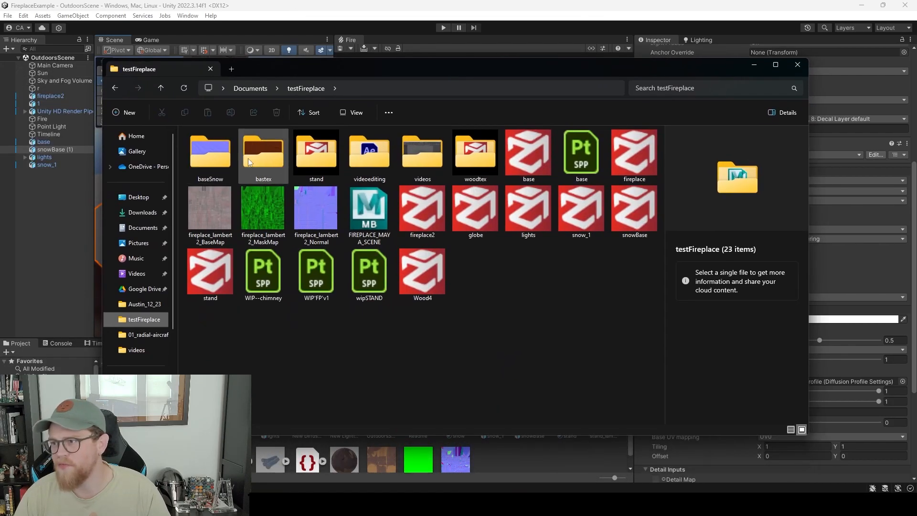
pyautogui.doubleClick(219, 154)
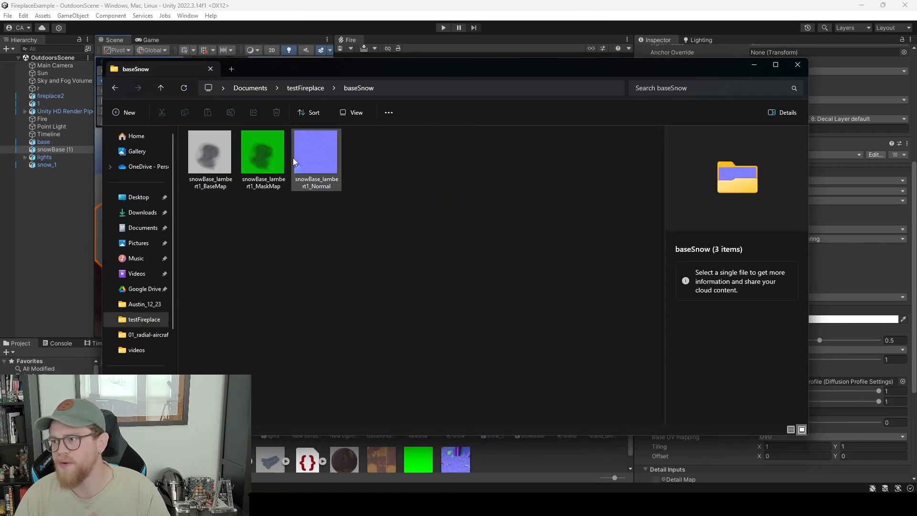
pyautogui.click(301, 156)
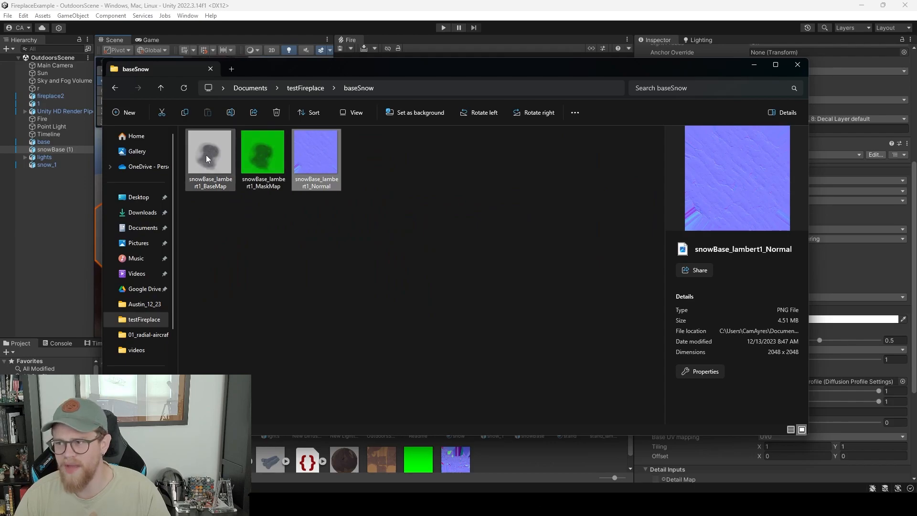
pyautogui.click(208, 155)
pyautogui.keyDown('ctrl'); pyautogui.click(256, 156); pyautogui.keyUp('ctrl')
pyautogui.keyDown('ctrl'); pyautogui.click(328, 154); pyautogui.keyUp('ctrl')
pyautogui.moveTo(316, 161); pyautogui.dragTo(527, 466)
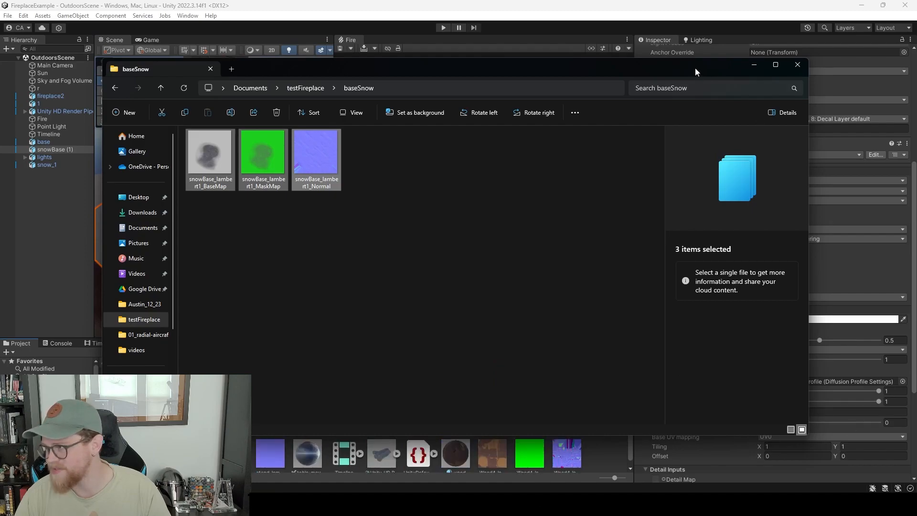
pyautogui.click(797, 64)
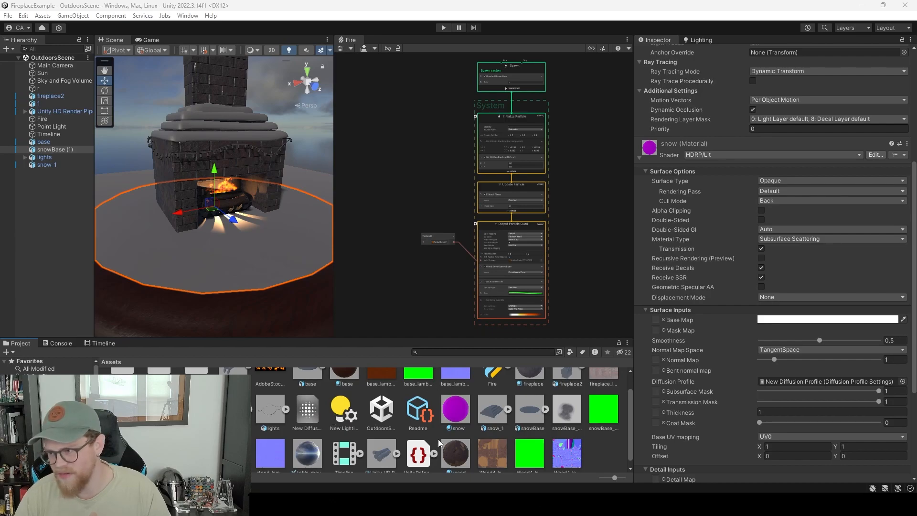
pyautogui.scroll(-1, 465, 447)
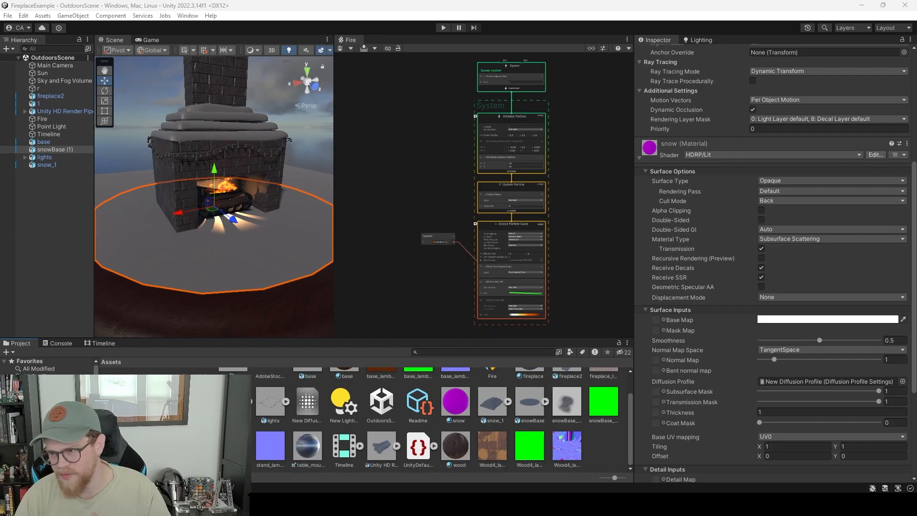
# Set the texture type of snowBase_lambert1_Normal to Normal map and apply the import settings.
pyautogui.click(121, 446)
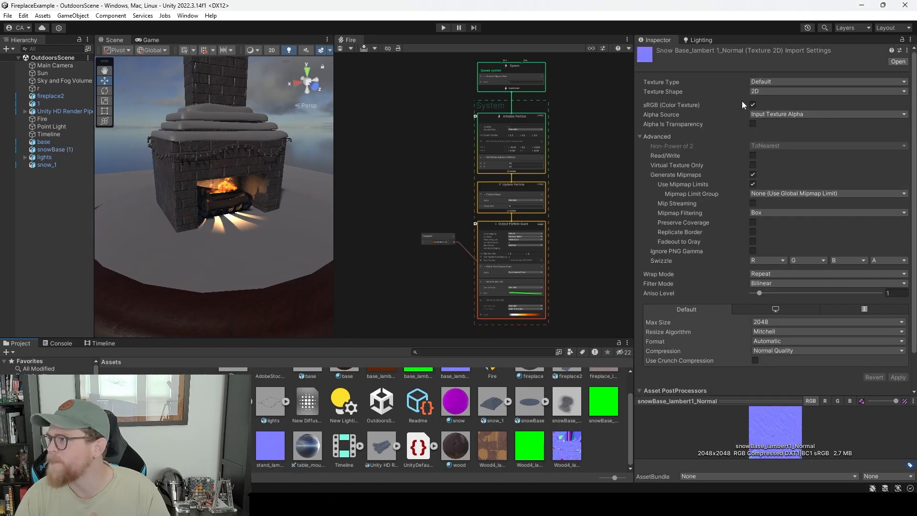
pyautogui.click(784, 82)
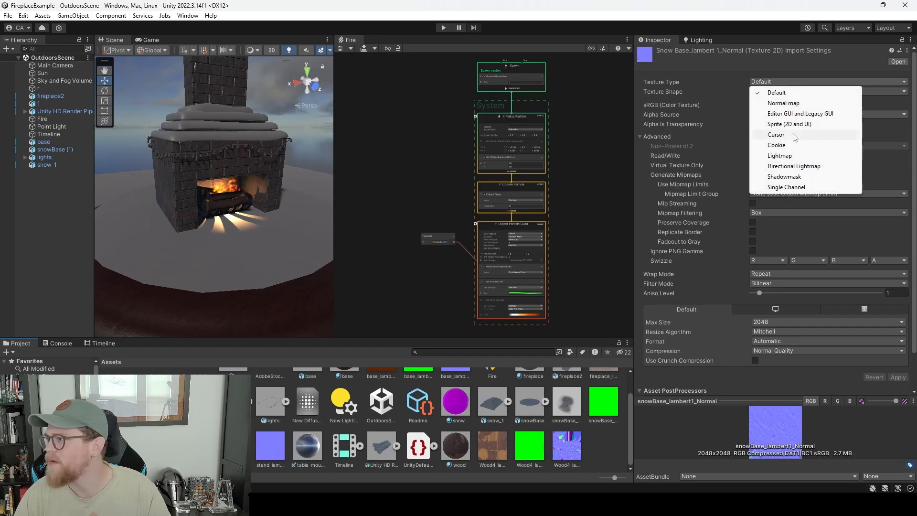
pyautogui.click(784, 103)
pyautogui.click(895, 369)
# Assign the snowBase_lambert1_BaseMap texture as the Base Map of the snow disc's snow material.
pyautogui.keyDown('alt'); pyautogui.moveTo(256, 237); pyautogui.dragTo(457, 319, button='right'); pyautogui.keyUp('alt')
pyautogui.keyDown('alt'); pyautogui.moveTo(312, 279); pyautogui.dragTo(253, 281); pyautogui.keyUp('alt')
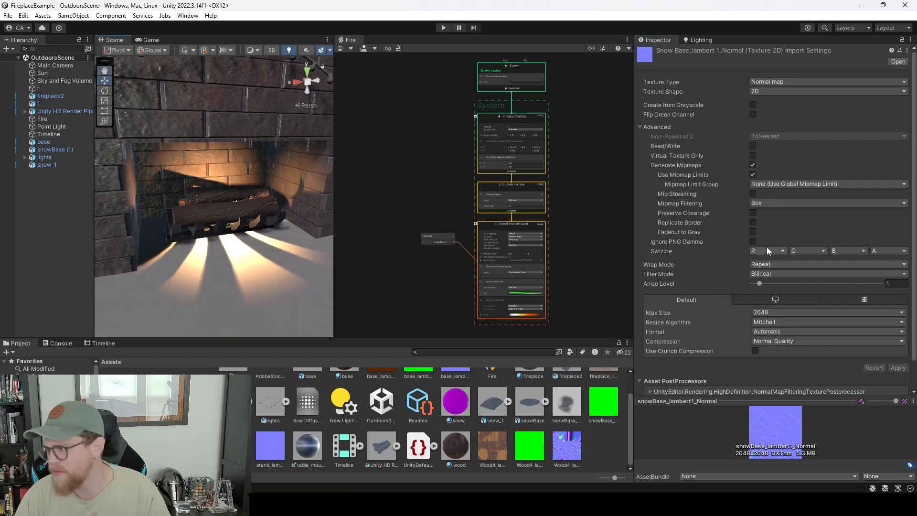
pyautogui.click(282, 307)
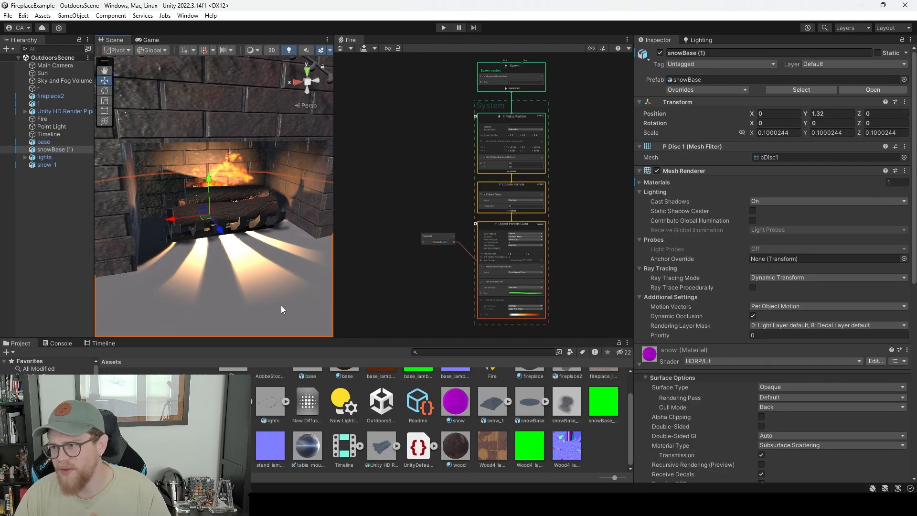
pyautogui.scroll(-9, 726, 333)
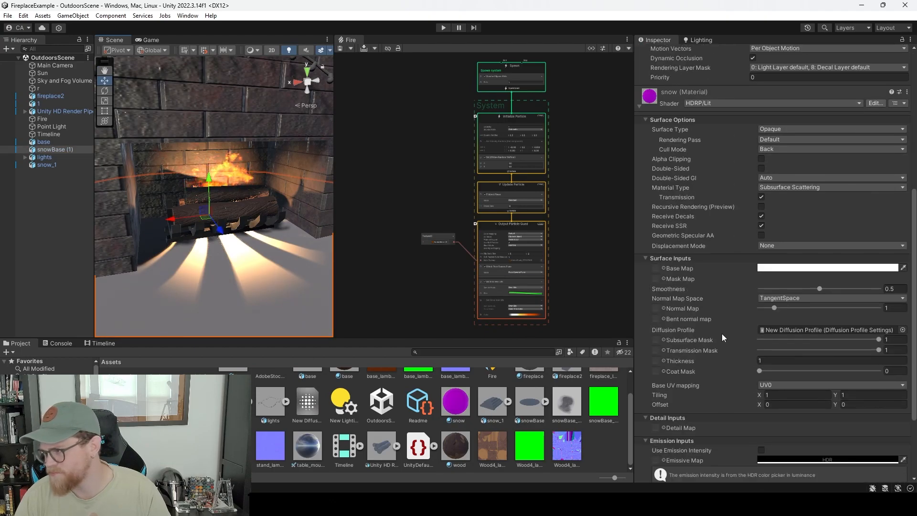
pyautogui.moveTo(566, 401); pyautogui.dragTo(655, 268)
# Rotate the snow disc about its vertical axis to a Y rotation of about -14 degrees.
pyautogui.keyDown('alt'); pyautogui.moveTo(229, 225); pyautogui.dragTo(87, 211, button='right'); pyautogui.keyUp('alt')
pyautogui.moveTo(234, 258)
pyautogui.keyDown('alt'); pyautogui.mouseDown(button='right')
pyautogui.moveTo(216, 254)
pyautogui.moveTo(243, 273)
pyautogui.mouseUp(button='right'); pyautogui.keyUp('alt')
pyautogui.press('e')
pyautogui.moveTo(202, 223); pyautogui.dragTo(223, 221)
pyautogui.click(315, 164)
pyautogui.keyDown('alt'); pyautogui.moveTo(314, 160); pyautogui.dragTo(257, 176); pyautogui.keyUp('alt')
pyautogui.keyDown('alt'); pyautogui.moveTo(257, 175); pyautogui.dragTo(262, 268, button='right'); pyautogui.keyUp('alt')
pyautogui.keyDown('alt'); pyautogui.moveTo(262, 268); pyautogui.dragTo(234, 236); pyautogui.keyUp('alt')
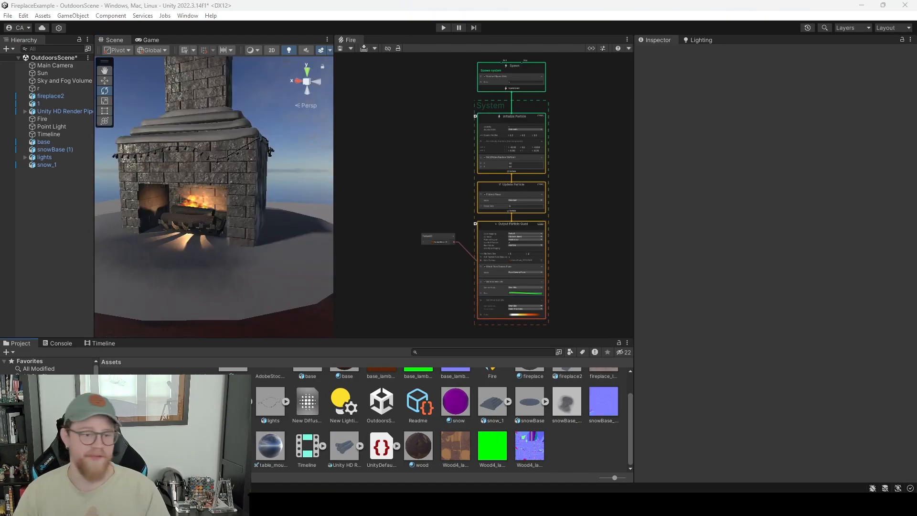
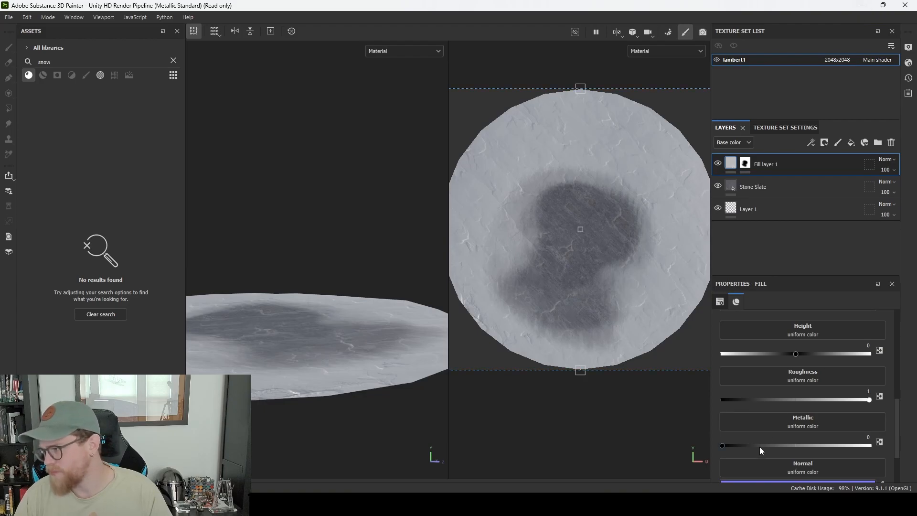
# Return to Unity from Substance 3D Painter and show the project's Assets folder in the file explorer.
pyautogui.click(862, 5)
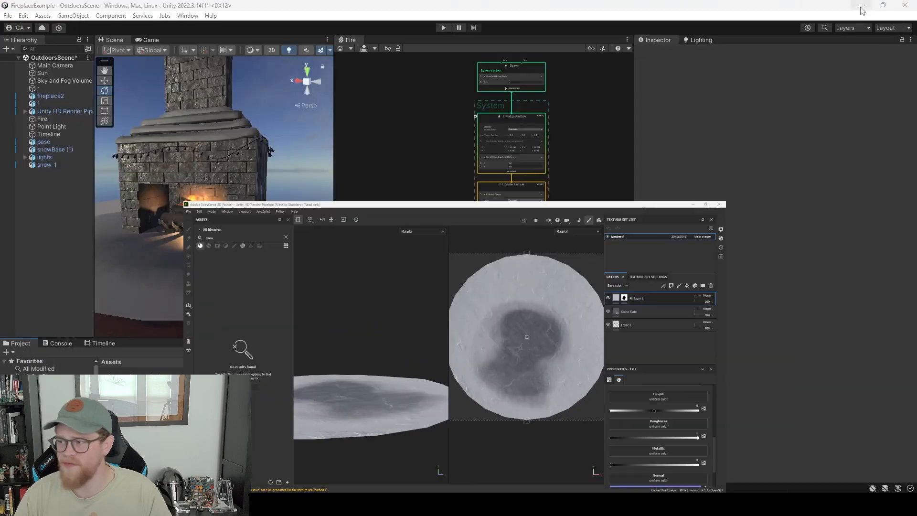
pyautogui.keyDown('alt'); pyautogui.moveTo(268, 258); pyautogui.dragTo(179, 224); pyautogui.keyUp('alt')
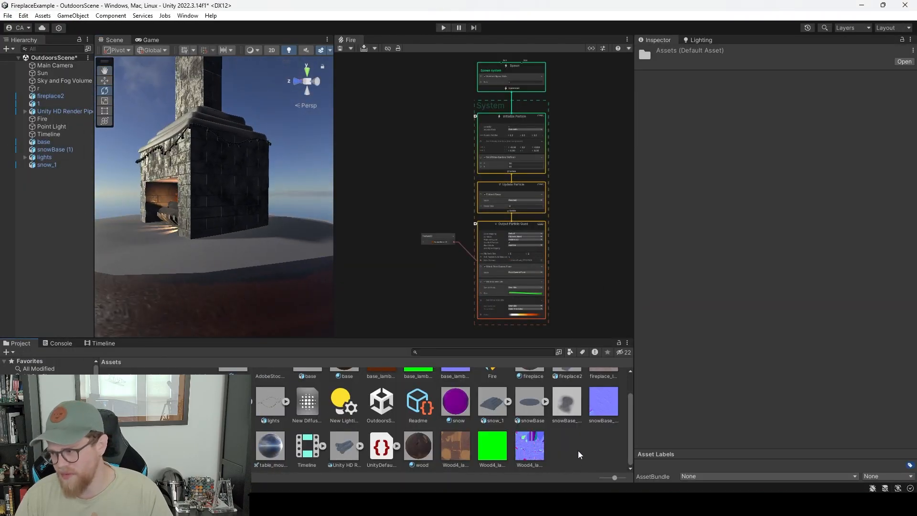
pyautogui.rightClick(578, 451)
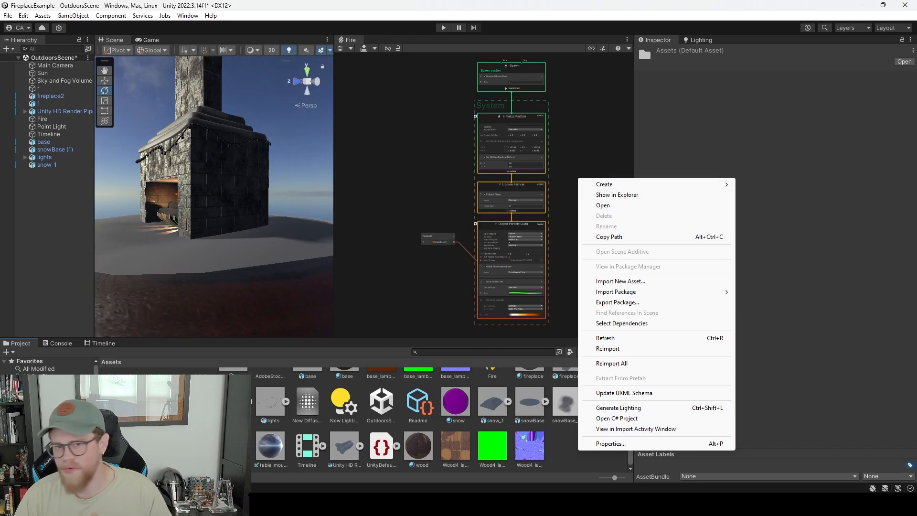
pyautogui.click(617, 195)
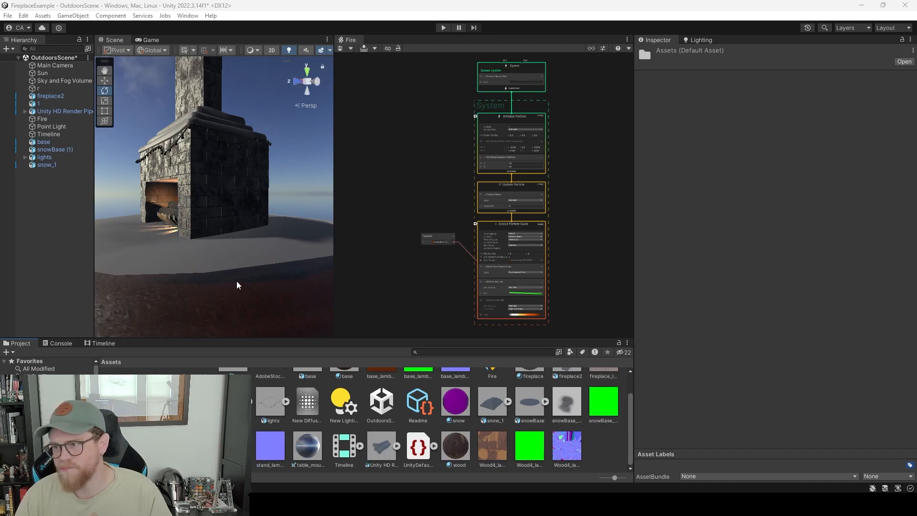
# Assign the green snowBase mask texture as the Mask Map of the snow disc's snow material.
pyautogui.click(254, 254)
pyautogui.scroll(-4, 681, 426)
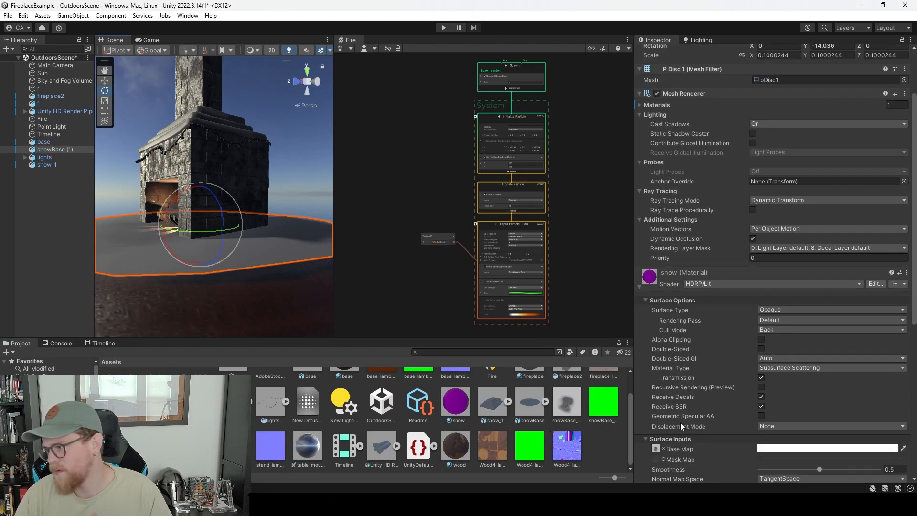
pyautogui.moveTo(657, 461); pyautogui.dragTo(657, 461)
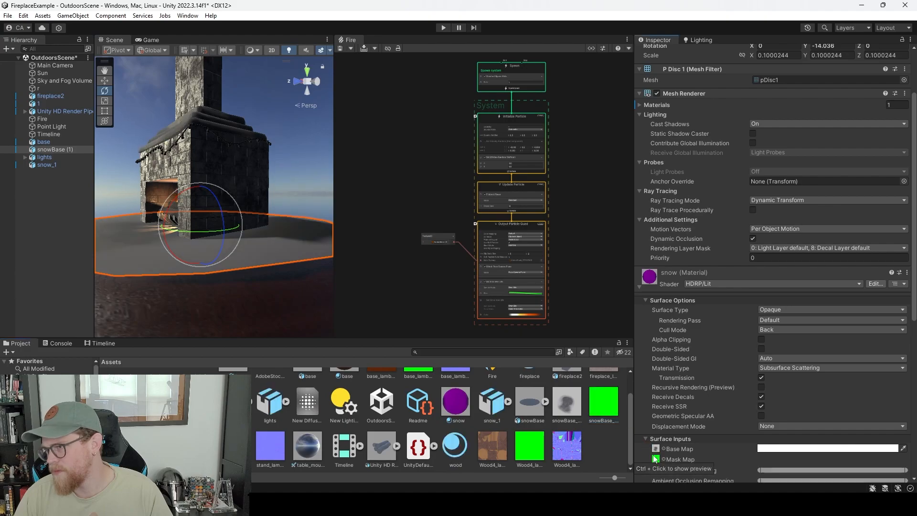
pyautogui.keyDown('alt'); pyautogui.moveTo(268, 252); pyautogui.dragTo(227, 268); pyautogui.keyUp('alt')
pyautogui.keyDown('alt'); pyautogui.moveTo(261, 262); pyautogui.dragTo(351, 316, button='right'); pyautogui.keyUp('alt')
pyautogui.keyDown('alt'); pyautogui.moveTo(351, 316); pyautogui.dragTo(200, 227); pyautogui.keyUp('alt')
pyautogui.keyDown('alt'); pyautogui.moveTo(362, 233); pyautogui.dragTo(312, 247); pyautogui.keyUp('alt')
pyautogui.keyDown('alt'); pyautogui.moveTo(312, 248); pyautogui.dragTo(231, 222, button='right'); pyautogui.keyUp('alt')
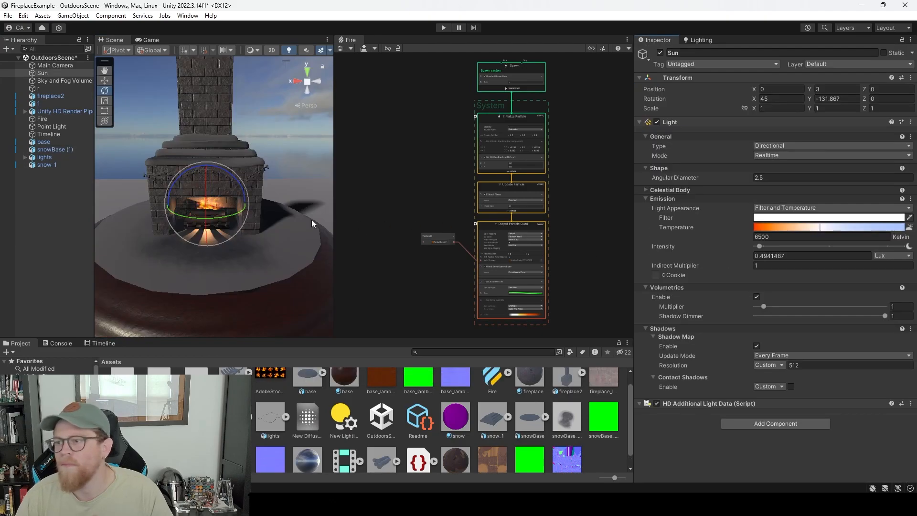
# Examine the fireplace, its snow cap and the cast shadows from several angles.
pyautogui.keyDown('alt'); pyautogui.moveTo(311, 219); pyautogui.dragTo(353, 243, button='right'); pyautogui.keyUp('alt')
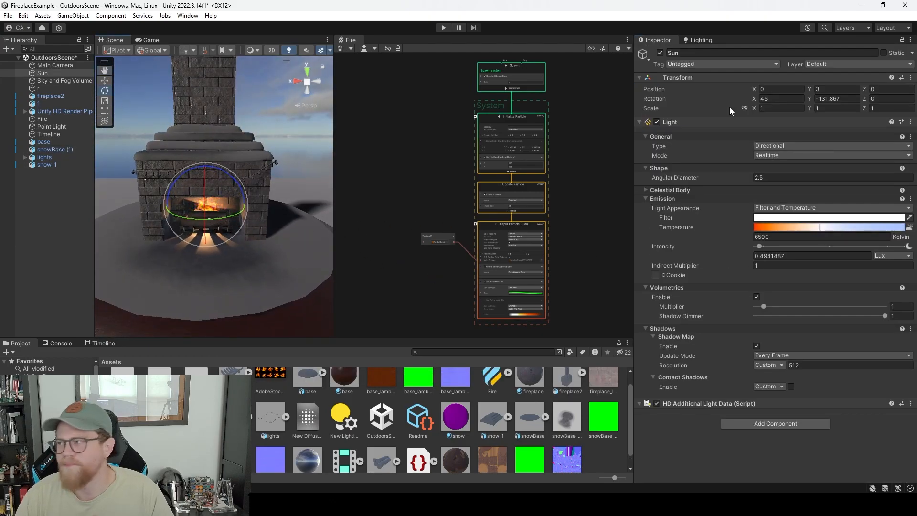
pyautogui.keyDown('alt'); pyautogui.moveTo(247, 262); pyautogui.dragTo(199, 237); pyautogui.keyUp('alt')
pyautogui.keyDown('alt'); pyautogui.moveTo(198, 237); pyautogui.dragTo(401, 302, button='right'); pyautogui.keyUp('alt')
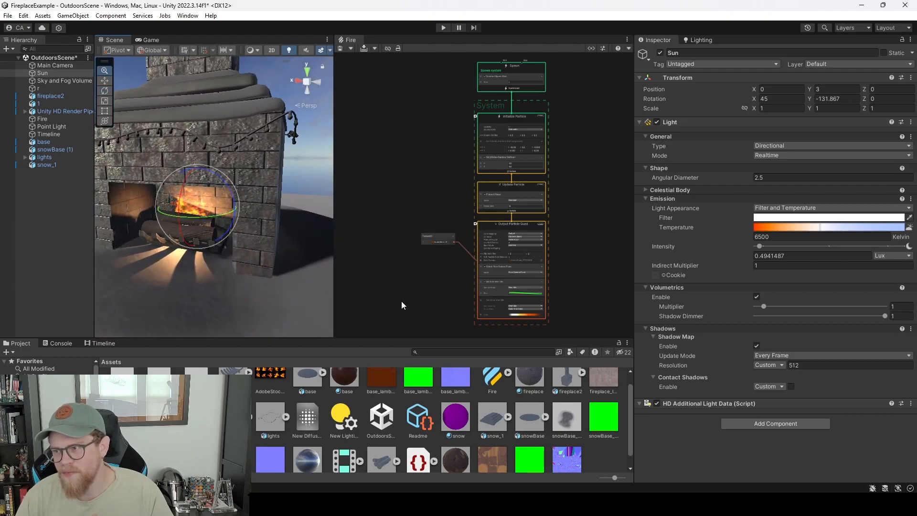
pyautogui.keyDown('alt'); pyautogui.moveTo(219, 267); pyautogui.dragTo(251, 232); pyautogui.keyUp('alt')
pyautogui.scroll(-3, 213, 274)
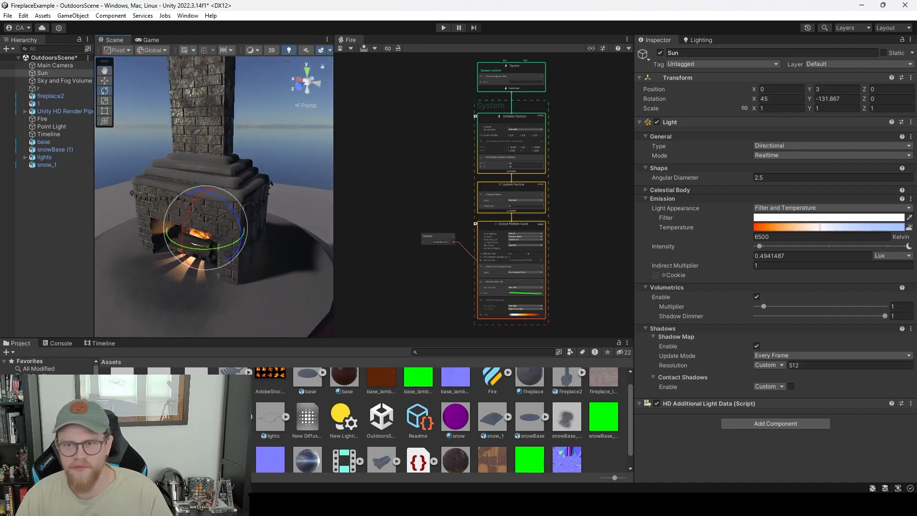
pyautogui.keyDown('alt'); pyautogui.moveTo(217, 219); pyautogui.dragTo(273, 234, button='right'); pyautogui.keyUp('alt')
pyautogui.click(242, 157)
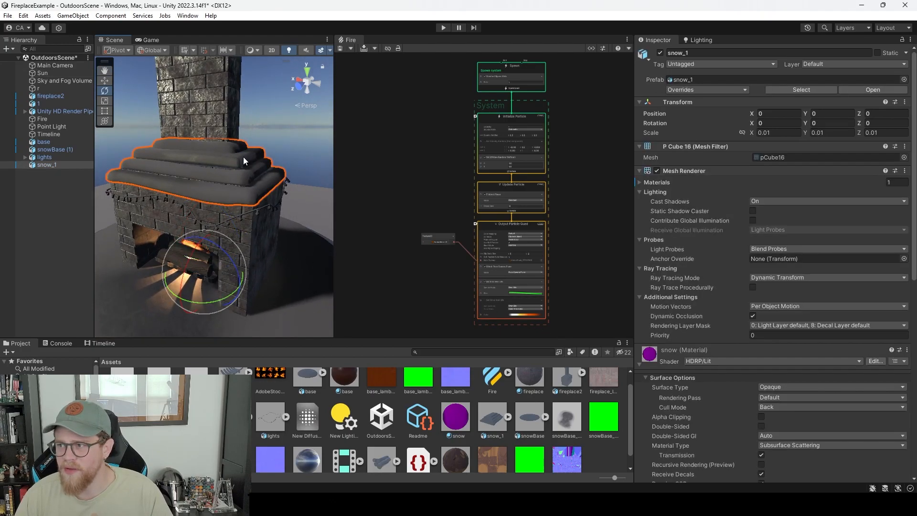
pyautogui.keyDown('alt'); pyautogui.moveTo(227, 218); pyautogui.dragTo(181, 229); pyautogui.keyUp('alt')
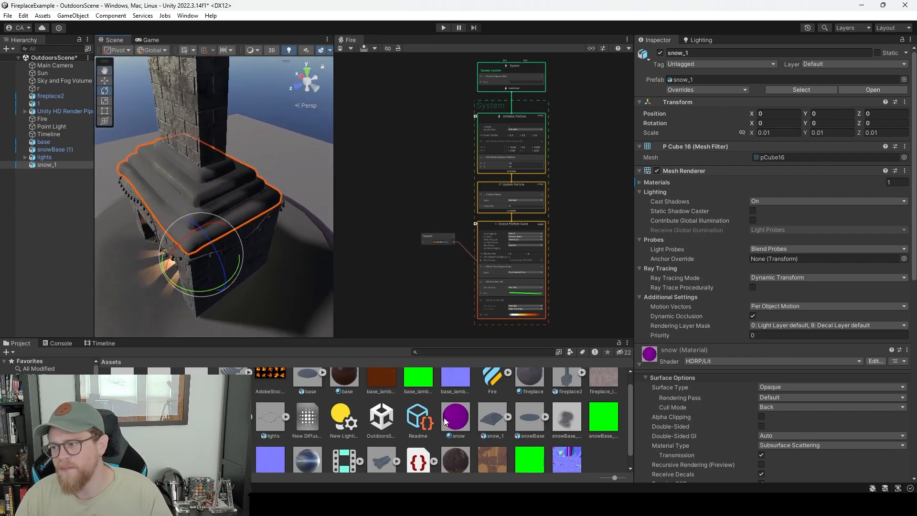
# Assign the snowBase_lambert1_Normal texture as the Normal Map of the snow disc's snow material.
pyautogui.scroll(-1, 503, 422)
pyautogui.rightClick(601, 451)
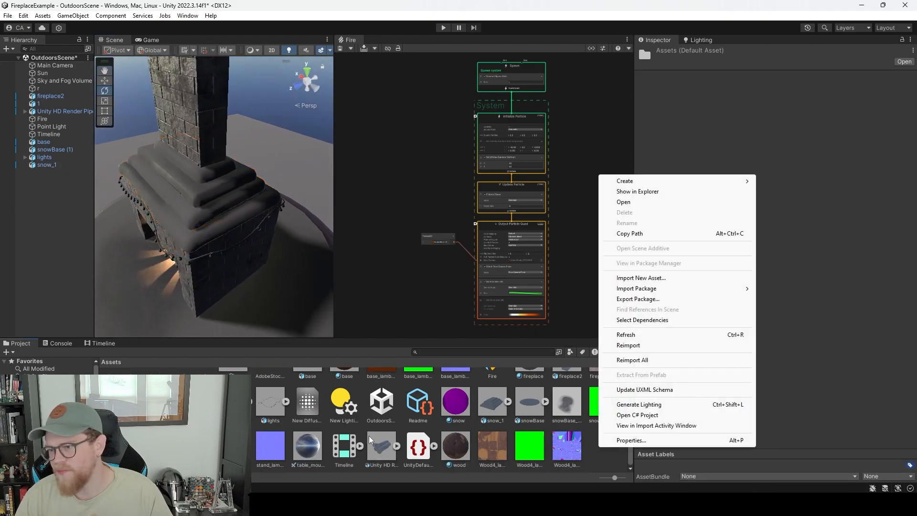
pyautogui.click(122, 445)
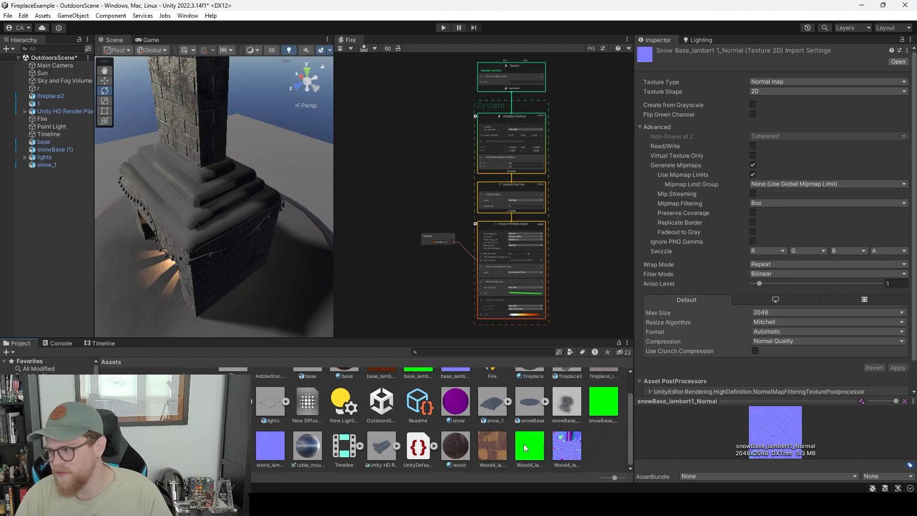
pyautogui.click(273, 291)
pyautogui.scroll(-5, 706, 400)
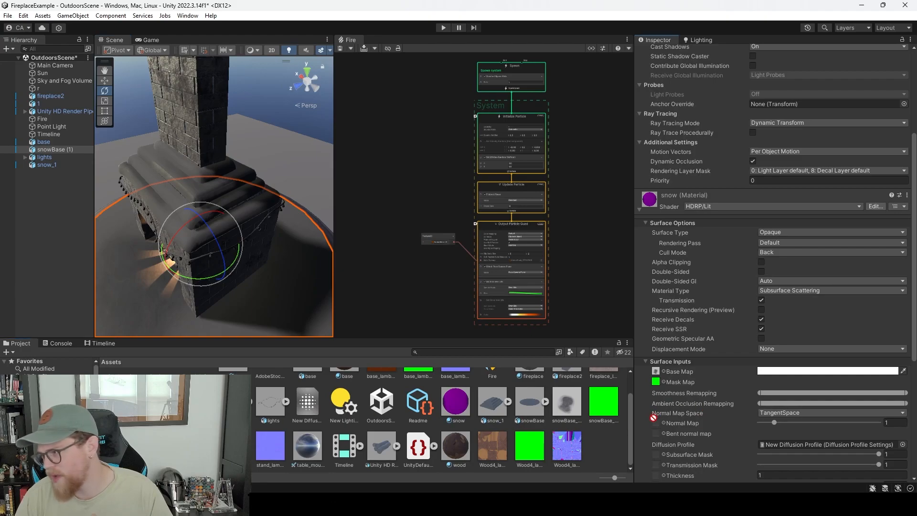
pyautogui.moveTo(654, 426); pyautogui.dragTo(655, 425)
pyautogui.keyDown('alt'); pyautogui.moveTo(236, 303); pyautogui.dragTo(249, 256); pyautogui.keyUp('alt')
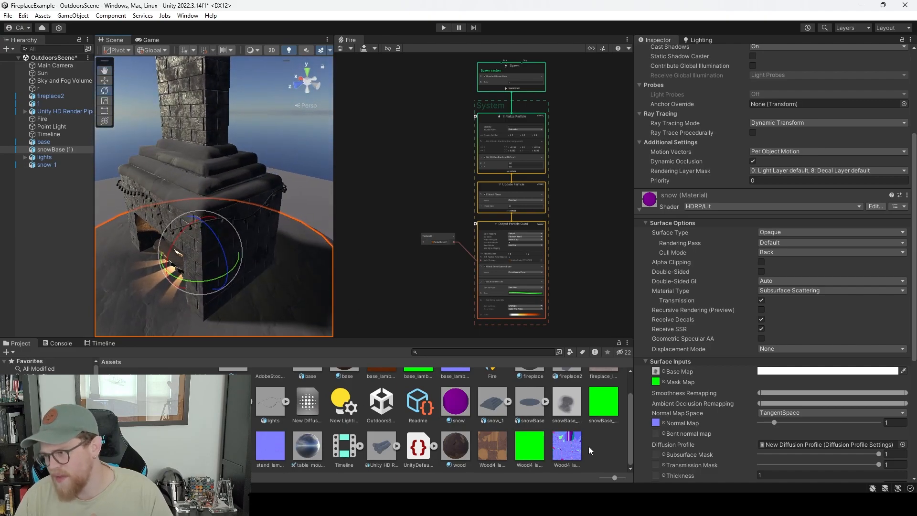
# Duplicate the snow material and set the copy's Normal Map to None.
pyautogui.click(456, 403)
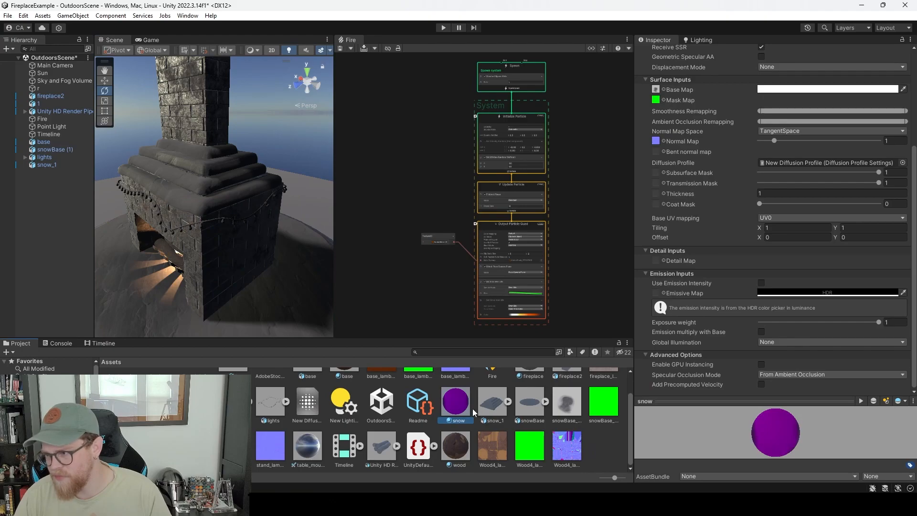
pyautogui.hotkey('ctrl', 'd')
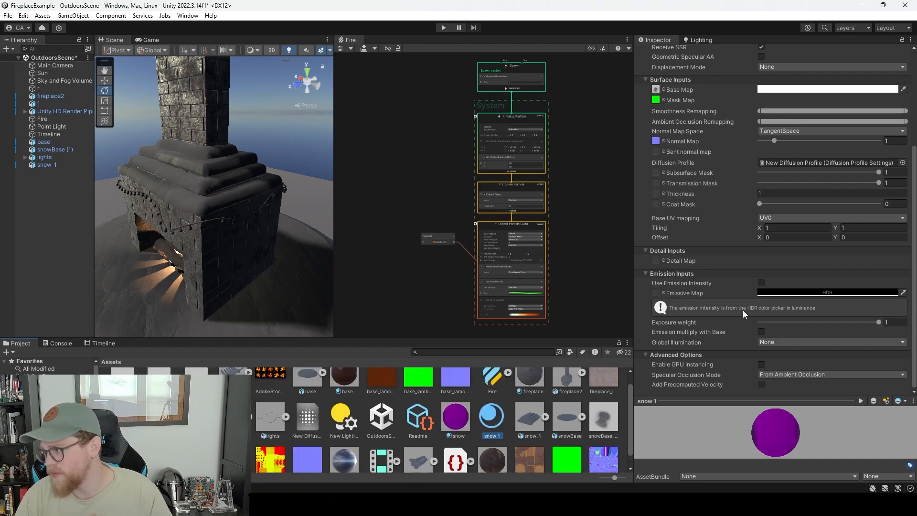
pyautogui.scroll(1, 743, 311)
pyautogui.click(663, 167)
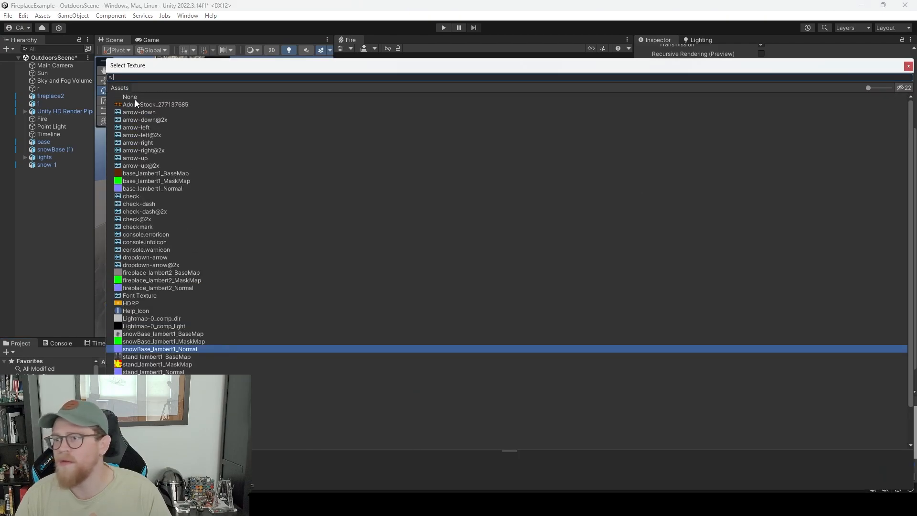
pyautogui.click(147, 97)
pyautogui.click(908, 65)
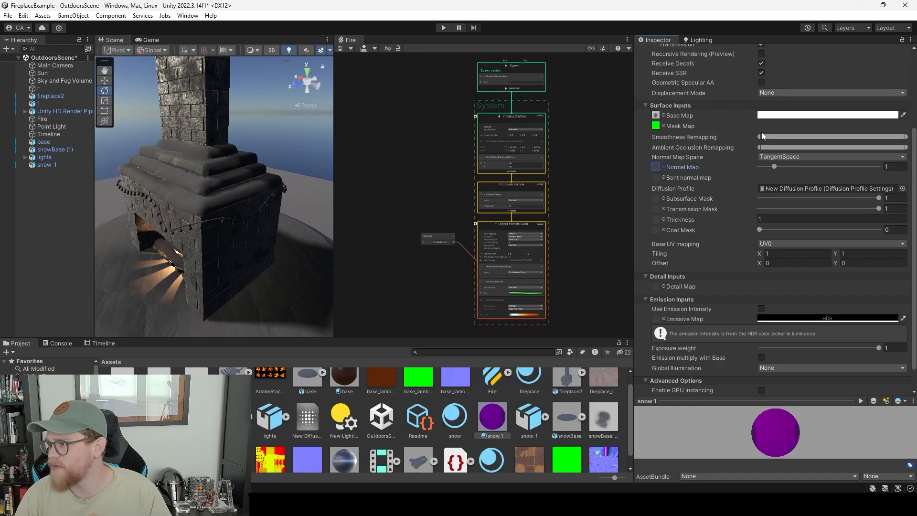
# Clear the Mask Map and Base Map textures from the duplicated snow material.
pyautogui.click(663, 126)
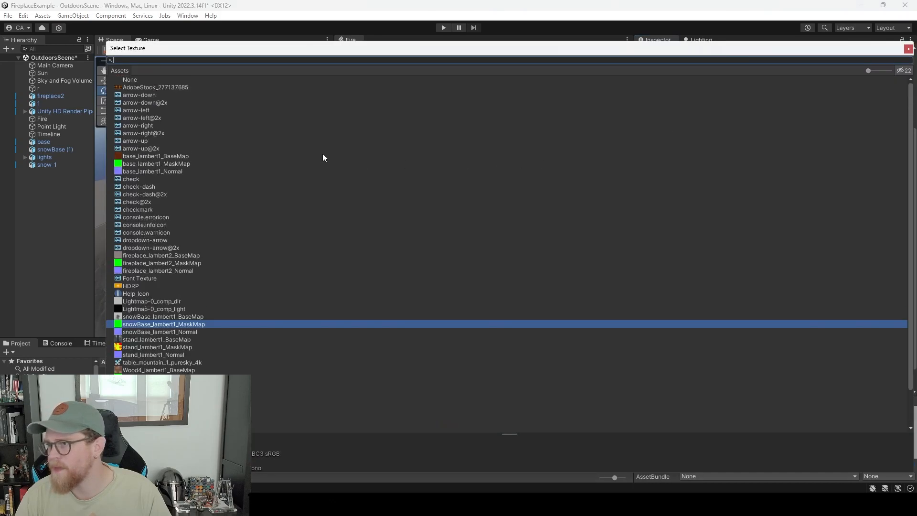
pyautogui.click(152, 82)
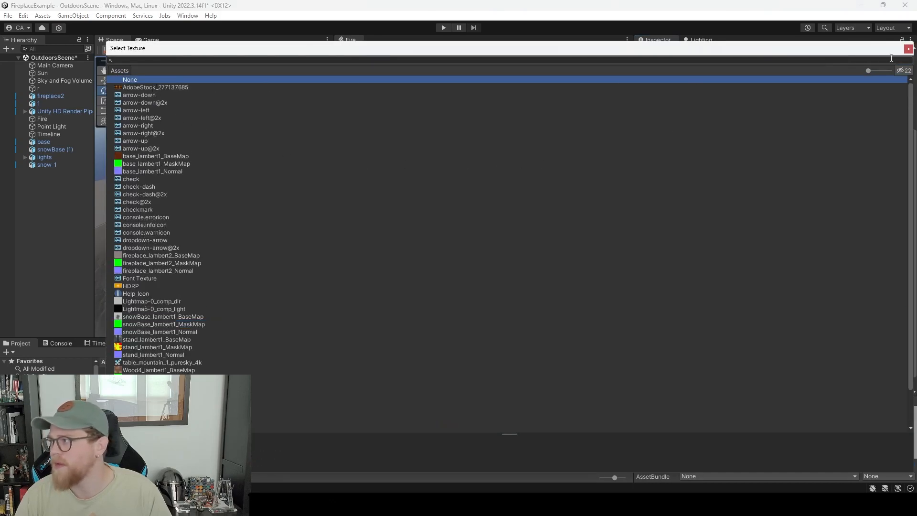
pyautogui.click(907, 49)
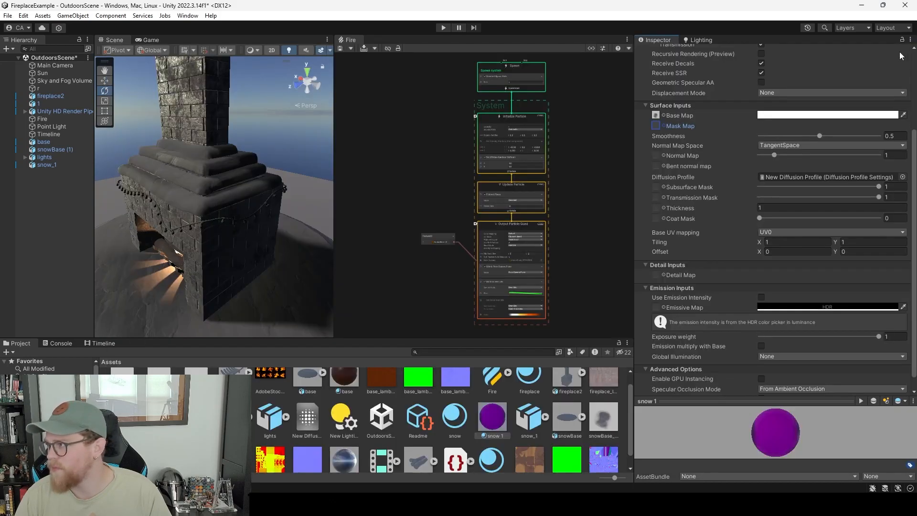
pyautogui.click(662, 115)
pyautogui.scroll(3, 211, 100)
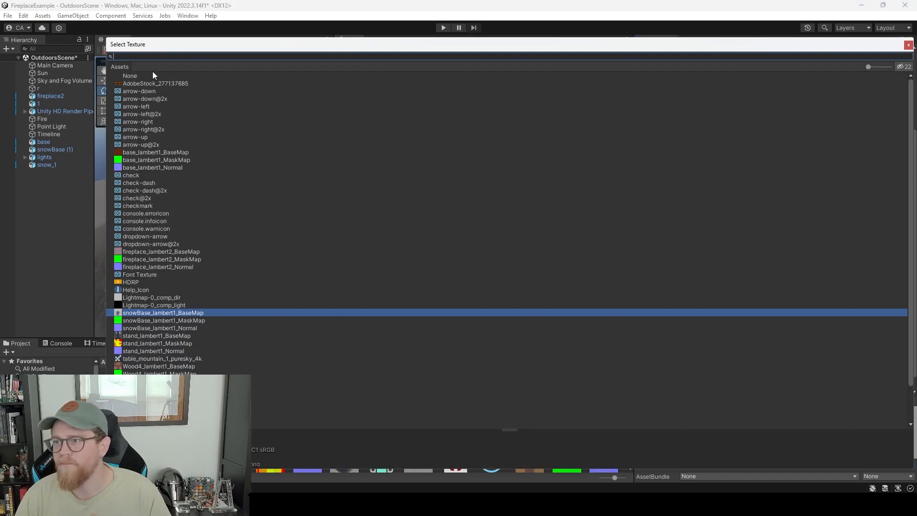
pyautogui.click(152, 76)
pyautogui.click(909, 47)
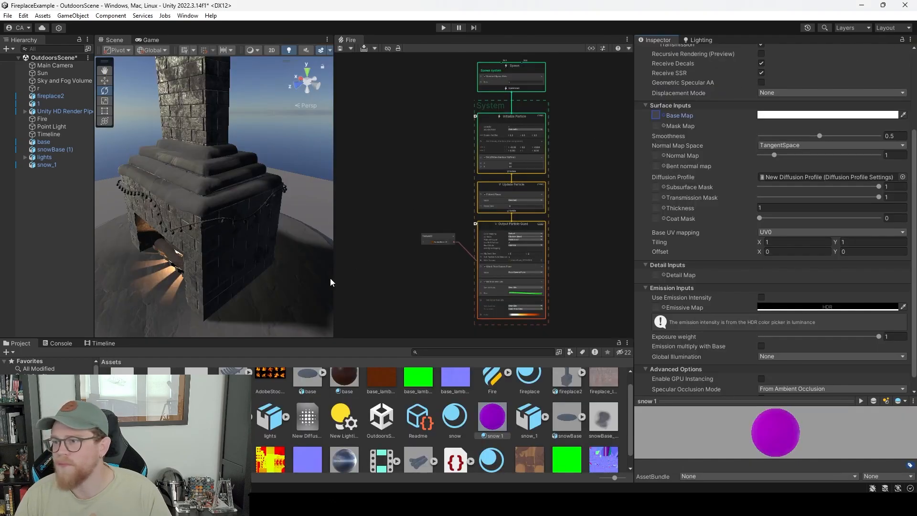
# Apply the duplicated snow material to the snow cap on the fireplace and lower its Smoothness to 0.017.
pyautogui.moveTo(349, 266); pyautogui.dragTo(217, 166)
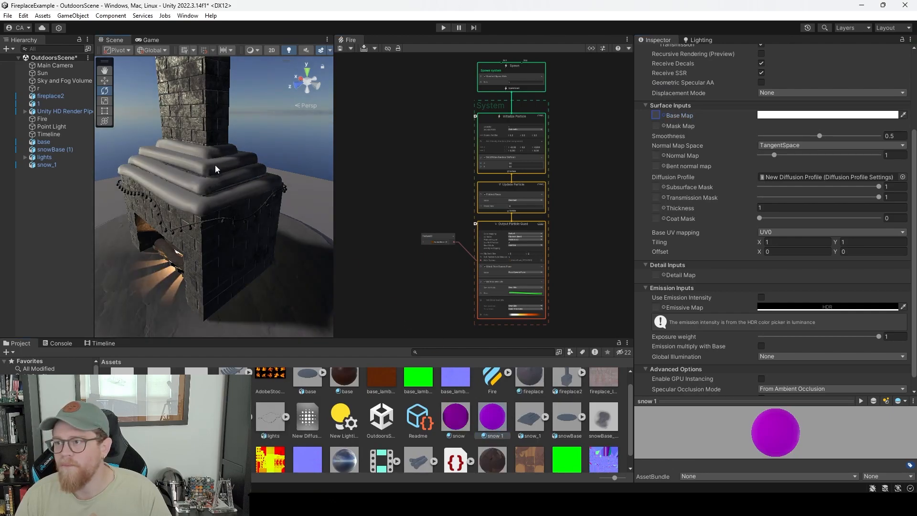
pyautogui.keyDown('alt'); pyautogui.moveTo(181, 213); pyautogui.dragTo(397, 225); pyautogui.keyUp('alt')
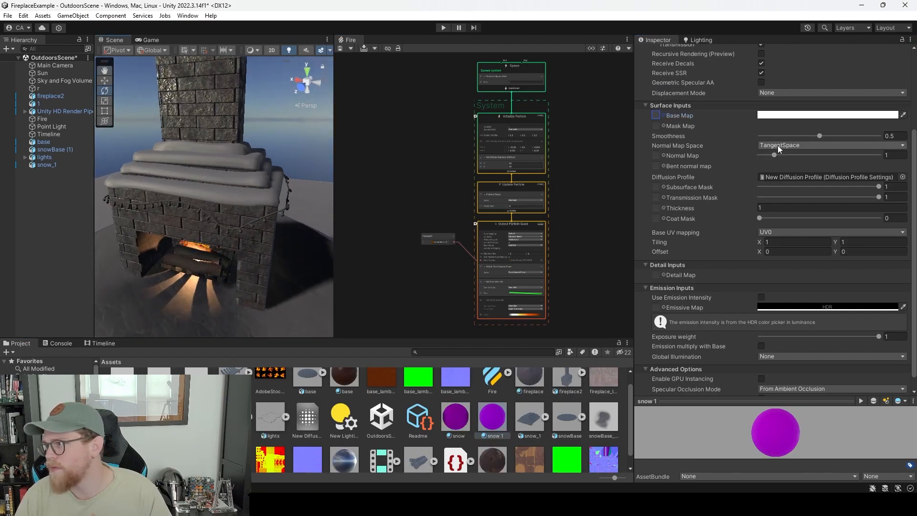
pyautogui.moveTo(818, 136); pyautogui.dragTo(761, 138)
pyautogui.keyDown('alt'); pyautogui.moveTo(164, 180); pyautogui.dragTo(260, 233); pyautogui.keyUp('alt')
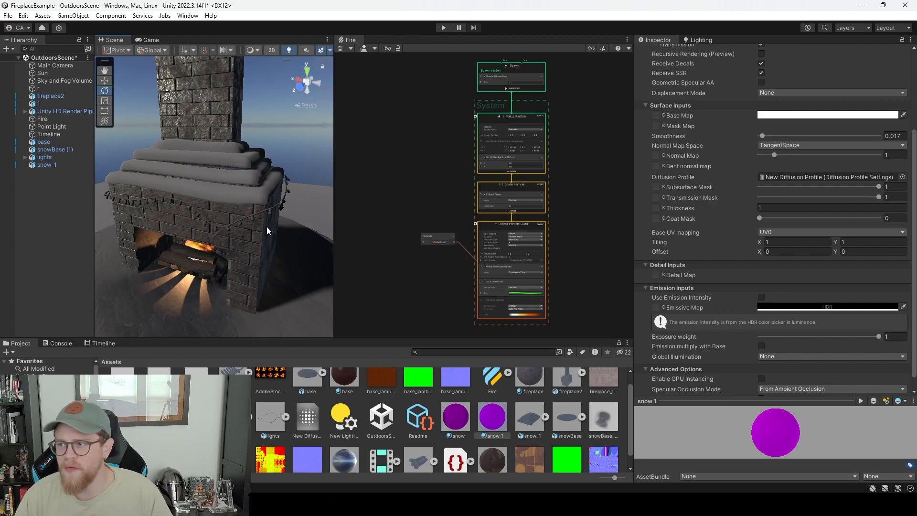
# Inspect the remapped material slots in the lights model's import settings.
pyautogui.click(273, 206)
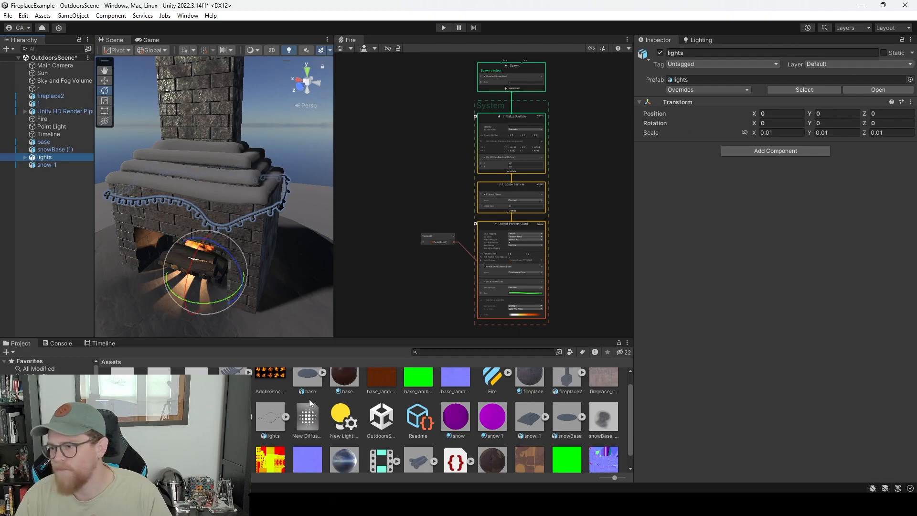
pyautogui.click(273, 422)
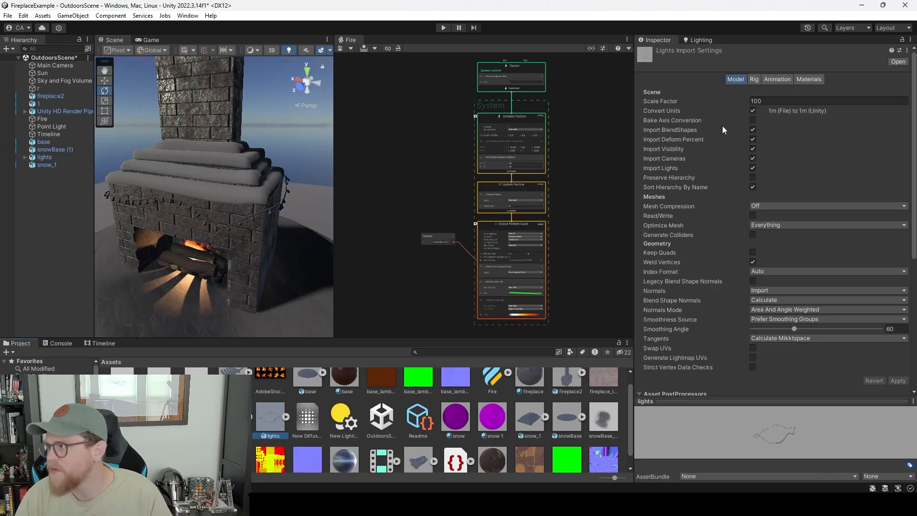
pyautogui.click(812, 78)
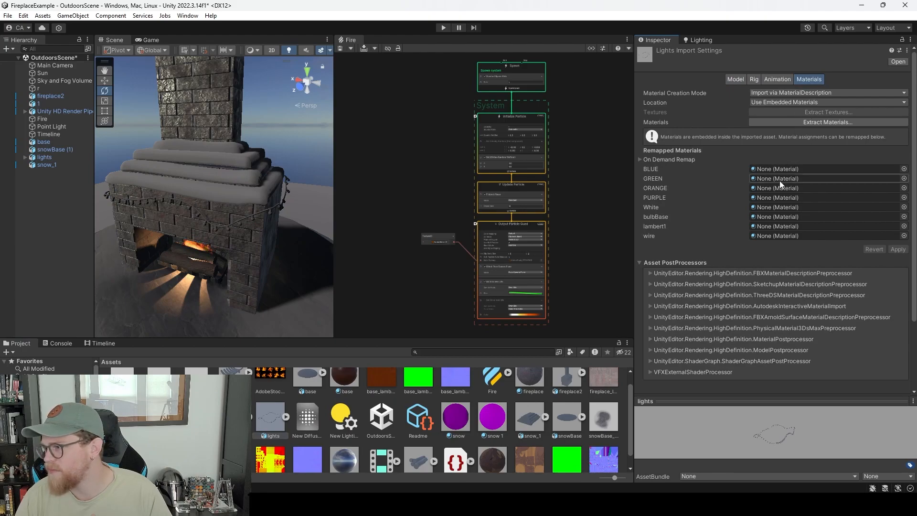
pyautogui.scroll(-1, 530, 423)
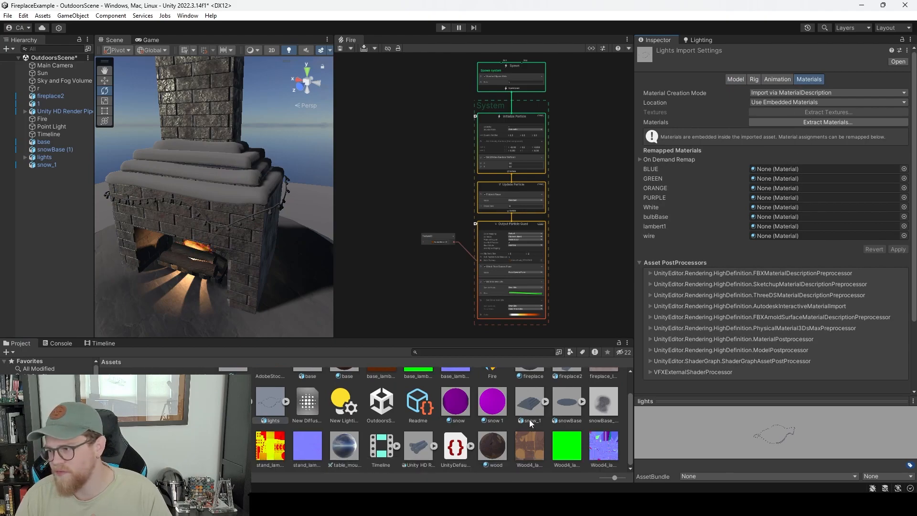
# Create a folder named Models in the project's Assets.
pyautogui.rightClick(621, 427)
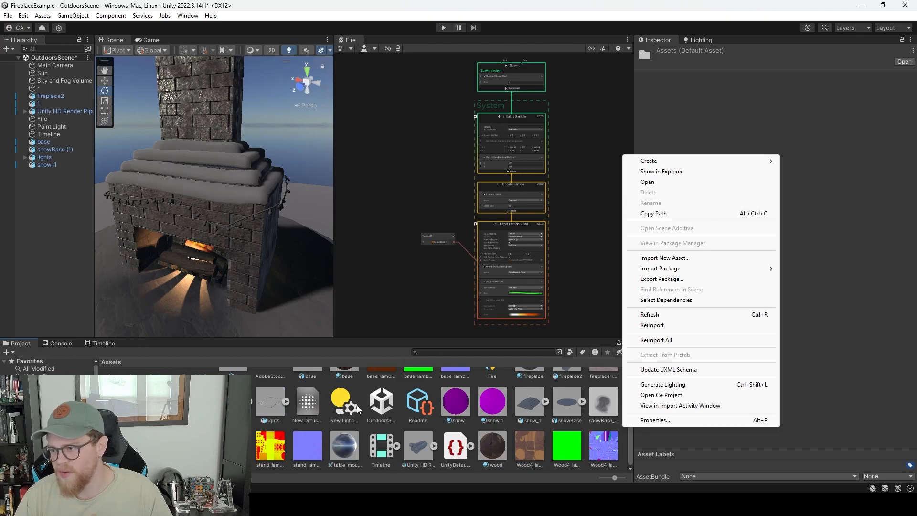
pyautogui.moveTo(629, 450); pyautogui.dragTo(606, 435)
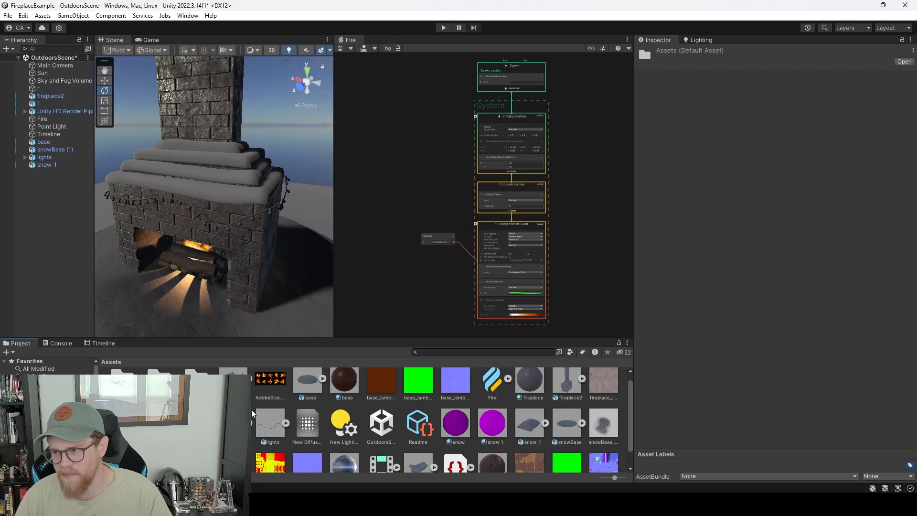
pyautogui.rightClick(291, 412)
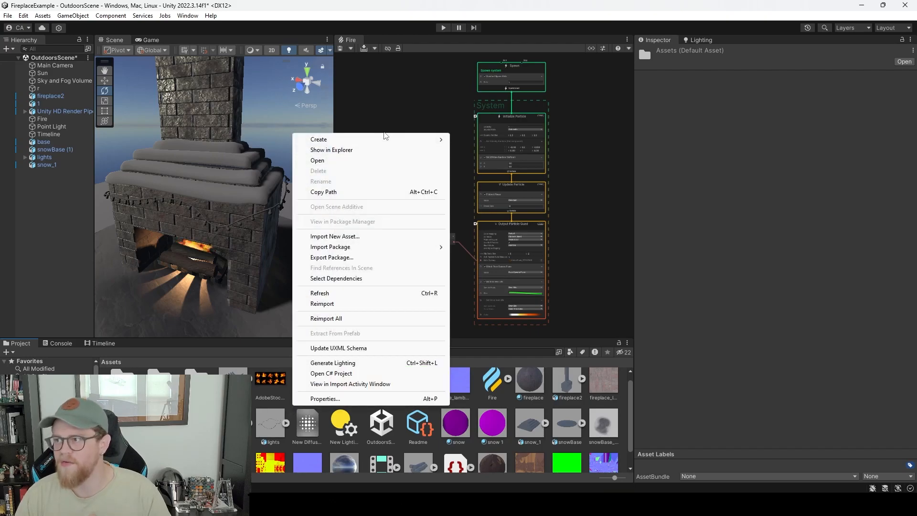
pyautogui.moveTo(377, 141)
pyautogui.click(483, 18)
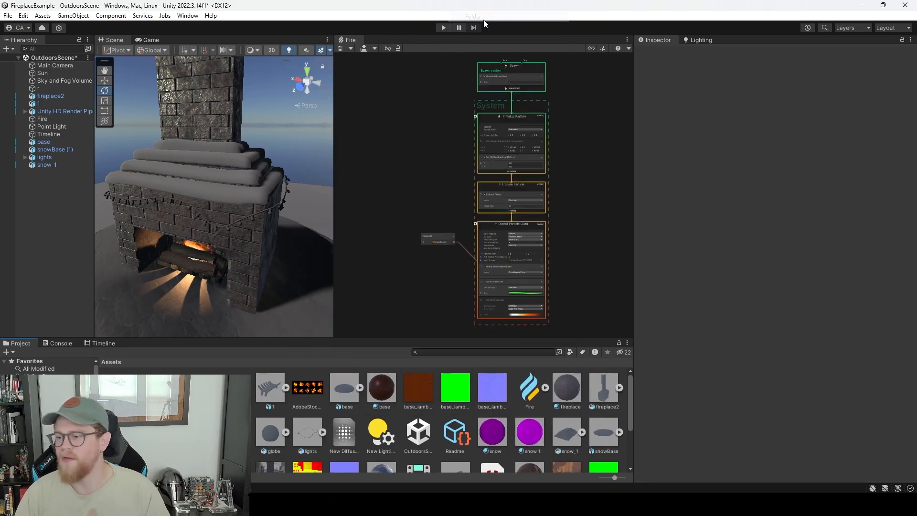
pyautogui.write('Models')
pyautogui.press('Return')
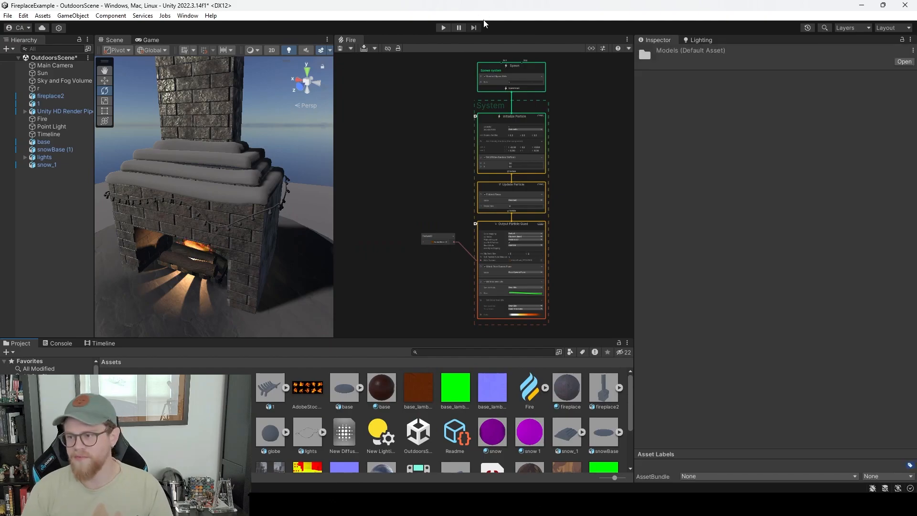
# Create a folder named textures in the project's Assets.
pyautogui.rightClick(326, 414)
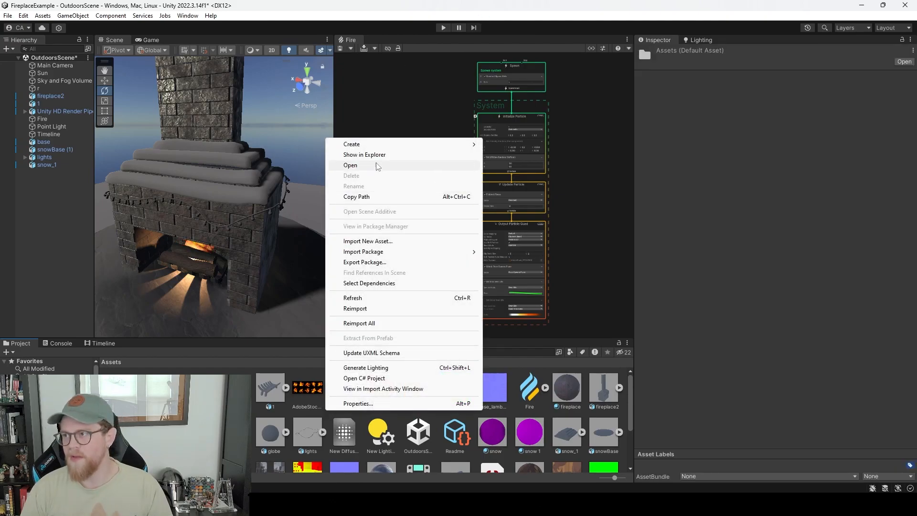
pyautogui.moveTo(382, 145)
pyautogui.click(520, 19)
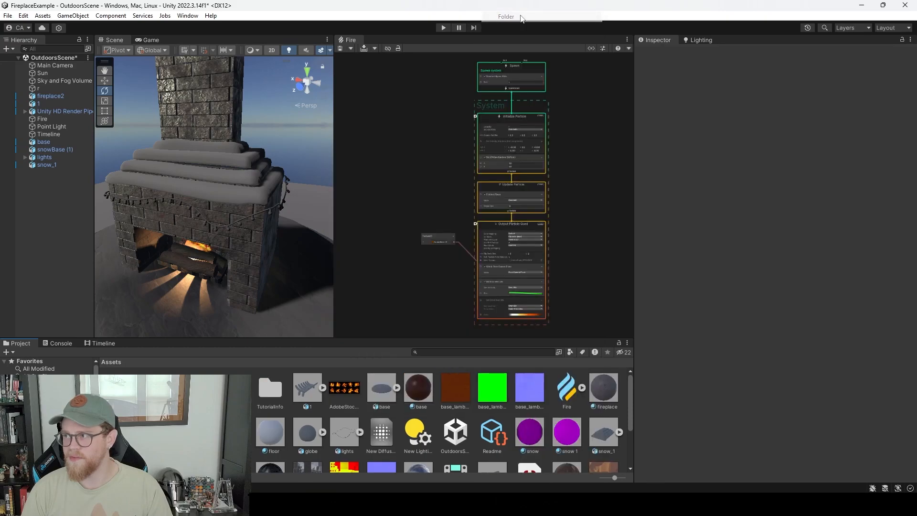
pyautogui.write('Textures')
pyautogui.press('Return')
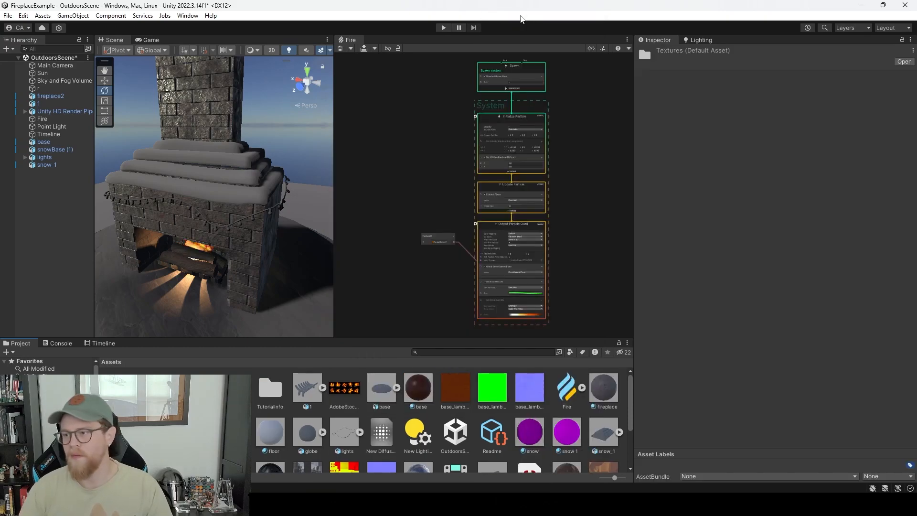
# Create a folder named materials in the project's Assets.
pyautogui.rightClick(252, 417)
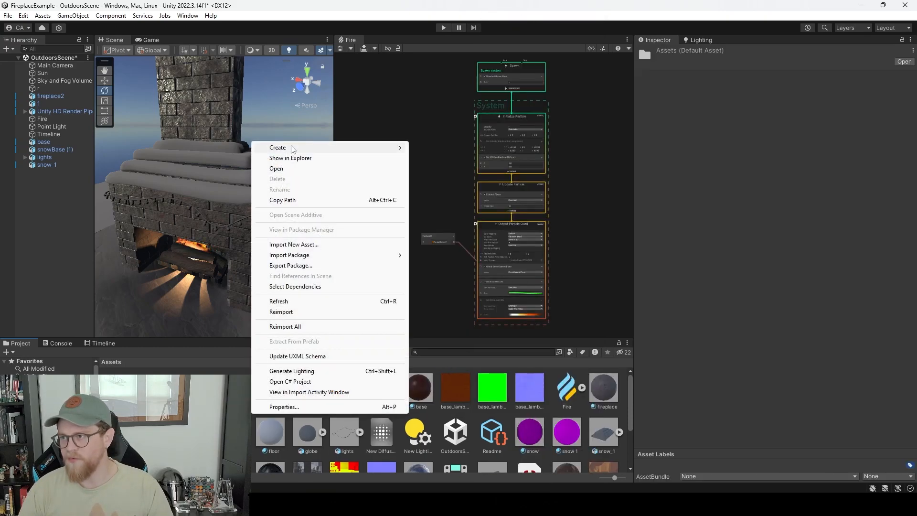
pyautogui.moveTo(296, 147)
pyautogui.click(457, 20)
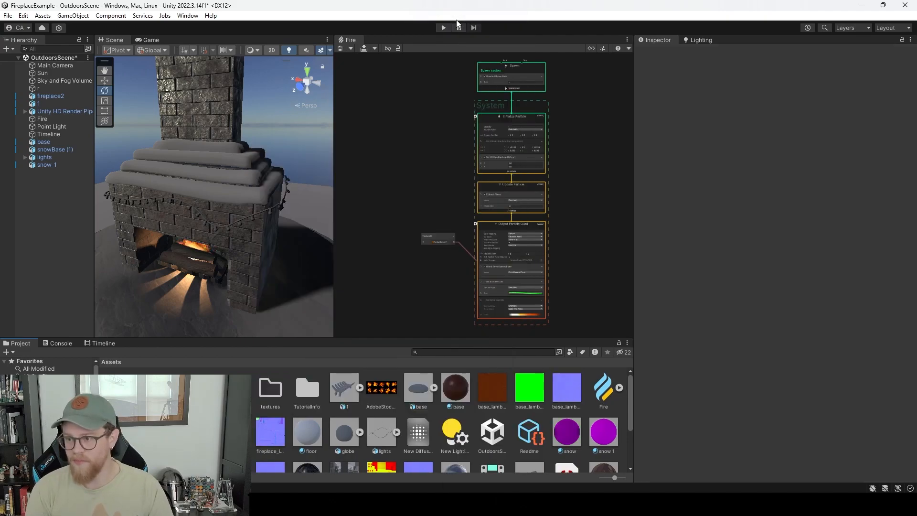
pyautogui.write('Materials')
pyautogui.press('Return')
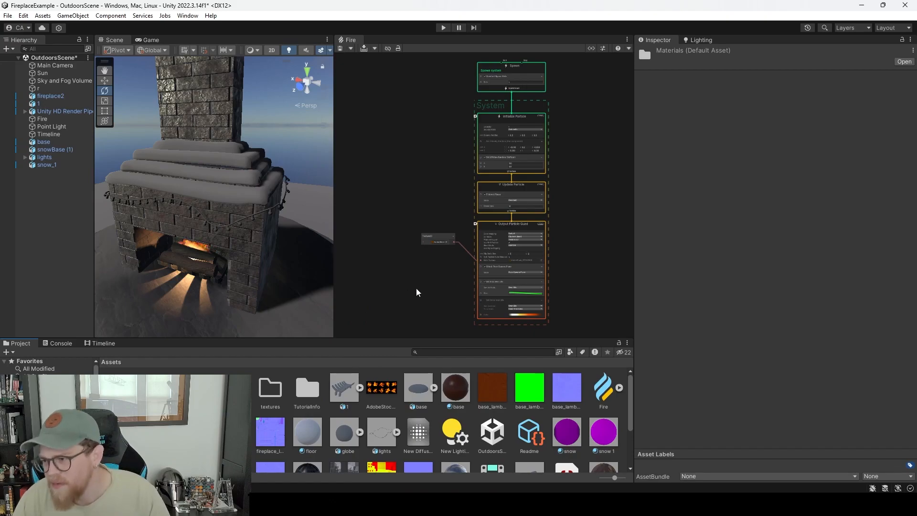
# Move the seven model assets, including 1, base, globe, lights, snow_1 and snowBase, into the models folder.
pyautogui.click(340, 384)
pyautogui.keyDown('ctrl'); pyautogui.click(406, 406); pyautogui.keyUp('ctrl')
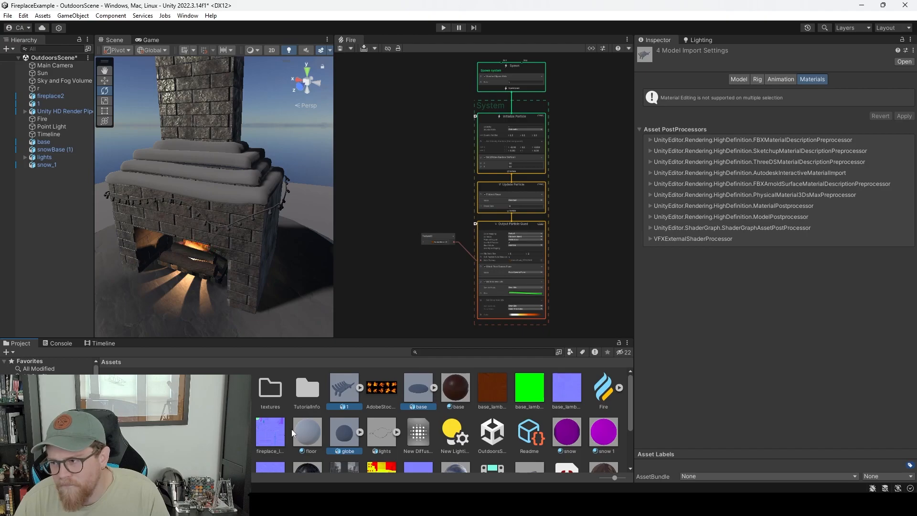
pyautogui.scroll(-1, 373, 428)
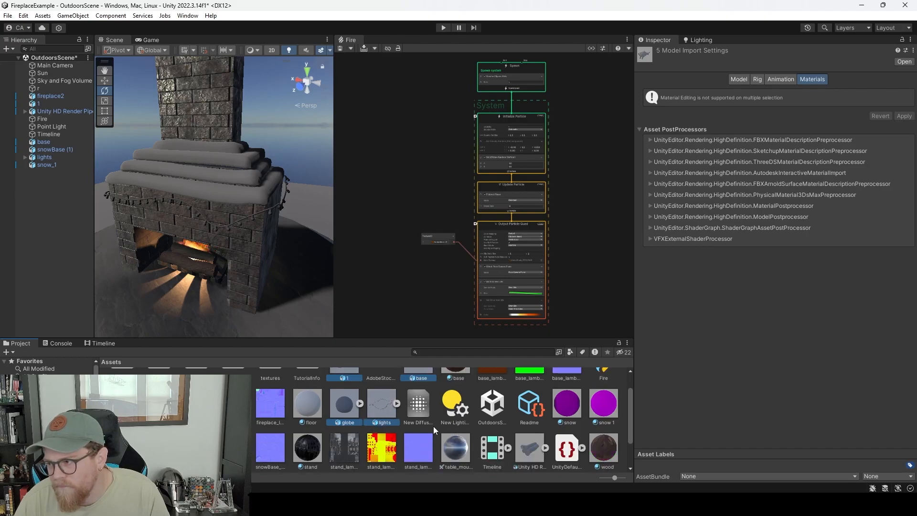
pyautogui.scroll(1, 356, 434)
pyautogui.scroll(-1, 357, 434)
pyautogui.keyDown('ctrl'); pyautogui.click(159, 448); pyautogui.keyUp('ctrl')
pyautogui.keyDown('ctrl'); pyautogui.click(124, 448); pyautogui.keyUp('ctrl')
pyautogui.scroll(1, 284, 415)
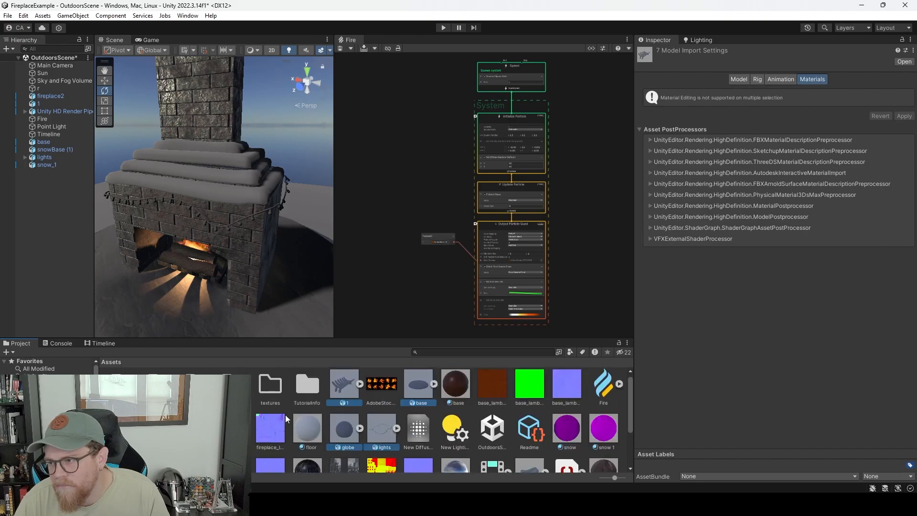
pyautogui.scroll(1, 337, 390)
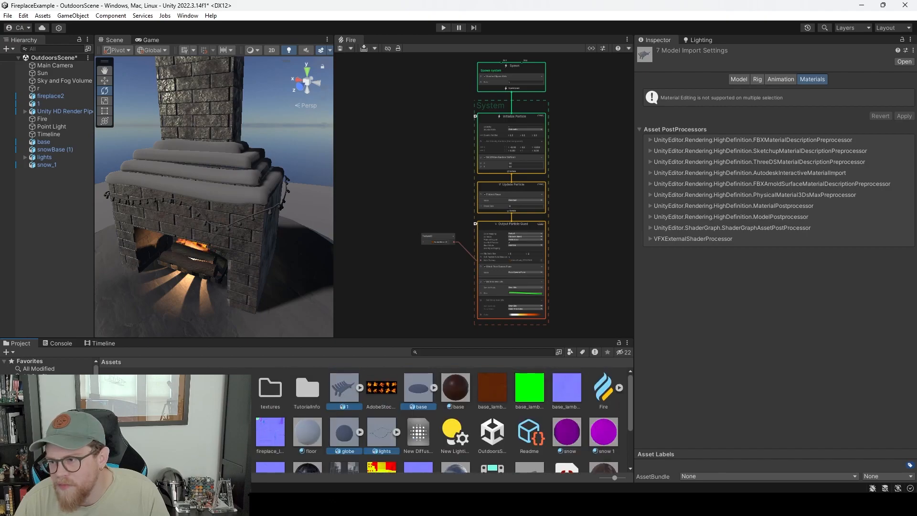
pyautogui.moveTo(337, 390); pyautogui.dragTo(232, 390)
# Move the 15 texture maps of the base, fireplace, snowBase, stand and Wood4 sets into the textures folder.
pyautogui.click(420, 395)
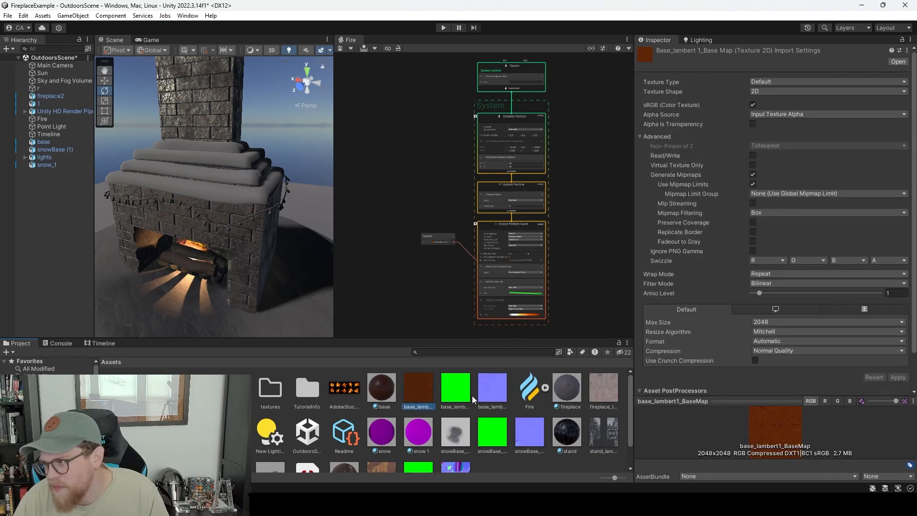
pyautogui.keyDown('shift'); pyautogui.click(484, 395); pyautogui.keyUp('shift')
pyautogui.keyDown('ctrl'); pyautogui.click(121, 432); pyautogui.keyUp('ctrl')
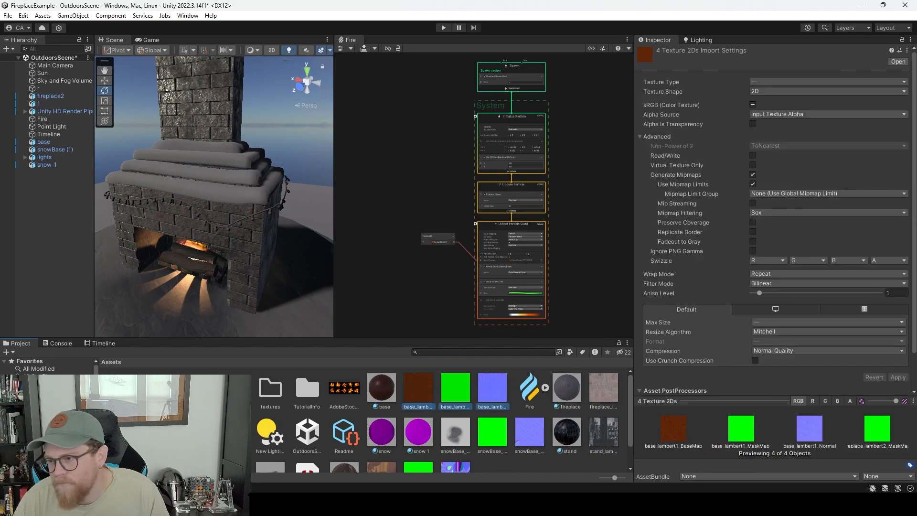
pyautogui.keyDown('ctrl'); pyautogui.click(159, 432); pyautogui.keyUp('ctrl')
pyautogui.keyDown('ctrl'); pyautogui.click(596, 387); pyautogui.keyUp('ctrl')
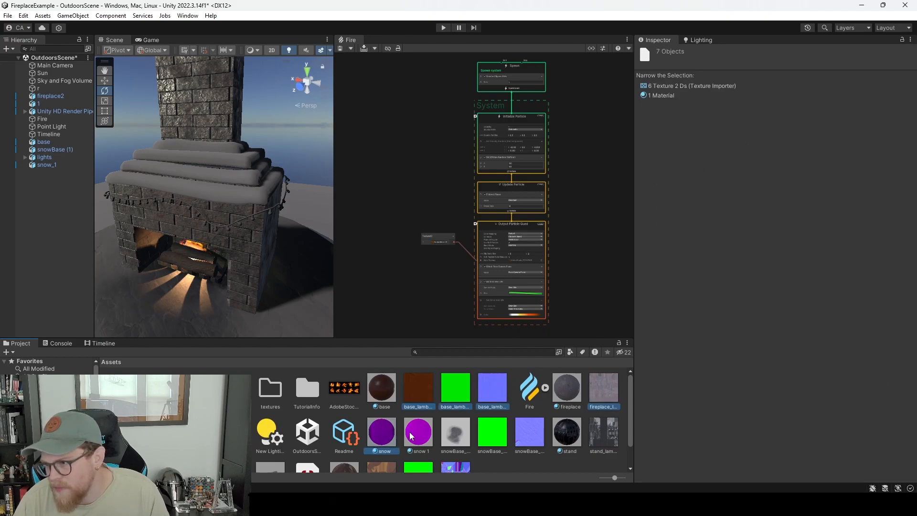
pyautogui.keyDown('ctrl'); pyautogui.click(465, 432); pyautogui.keyUp('ctrl')
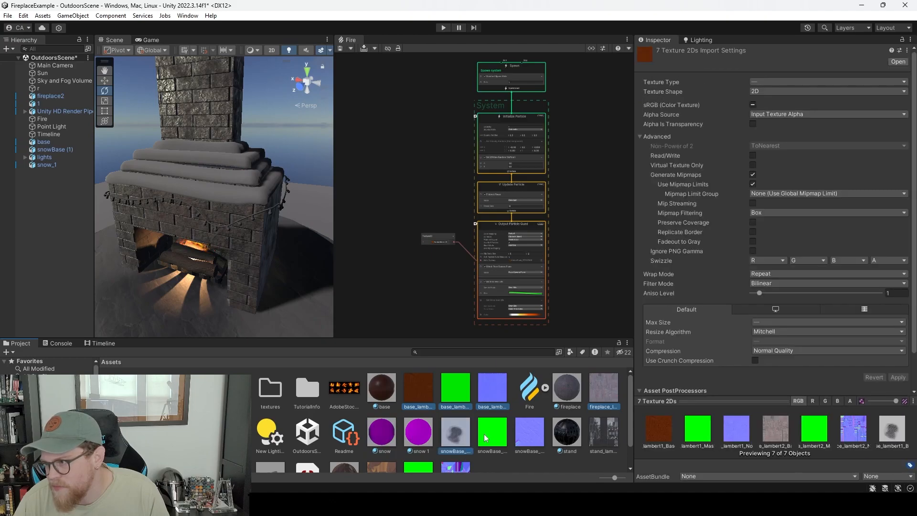
pyautogui.keyDown('ctrl'); pyautogui.click(482, 433); pyautogui.keyUp('ctrl')
pyautogui.keyDown('ctrl'); pyautogui.click(529, 434); pyautogui.keyUp('ctrl')
pyautogui.keyDown('ctrl'); pyautogui.click(590, 434); pyautogui.keyUp('ctrl')
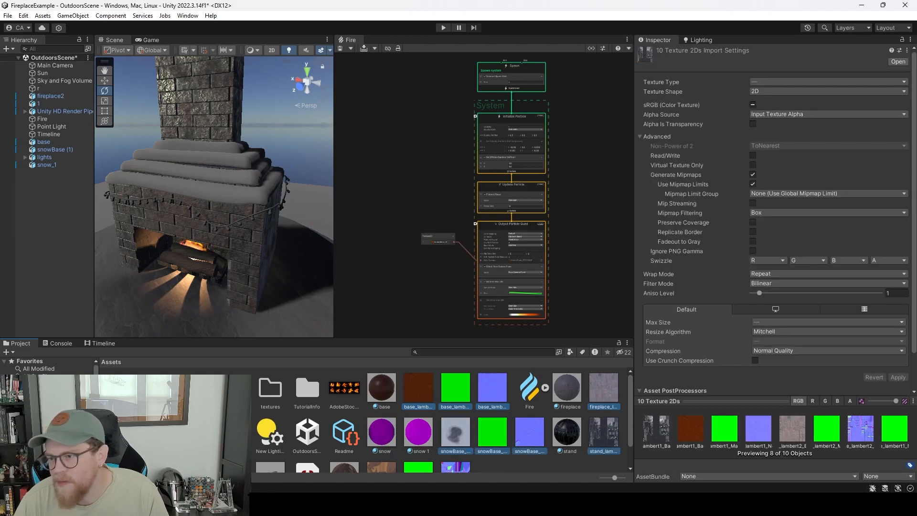
pyautogui.scroll(-1, 462, 437)
pyautogui.keyDown('ctrl'); pyautogui.click(122, 446); pyautogui.keyUp('ctrl')
pyautogui.keyDown('ctrl'); pyautogui.click(159, 446); pyautogui.keyUp('ctrl')
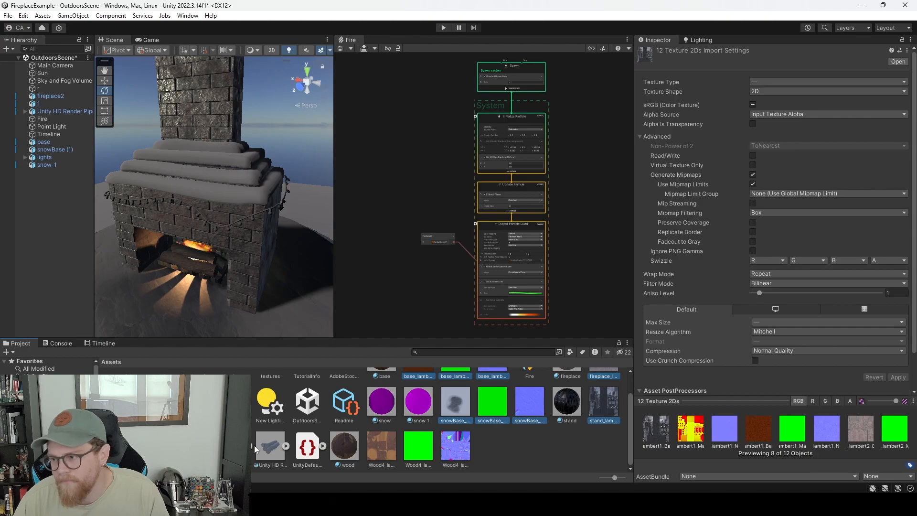
pyautogui.keyDown('ctrl'); pyautogui.click(378, 444); pyautogui.keyUp('ctrl')
pyautogui.keyDown('ctrl'); pyautogui.click(417, 446); pyautogui.keyUp('ctrl')
pyautogui.keyDown('ctrl'); pyautogui.click(455, 446); pyautogui.keyUp('ctrl')
pyautogui.scroll(1, 506, 440)
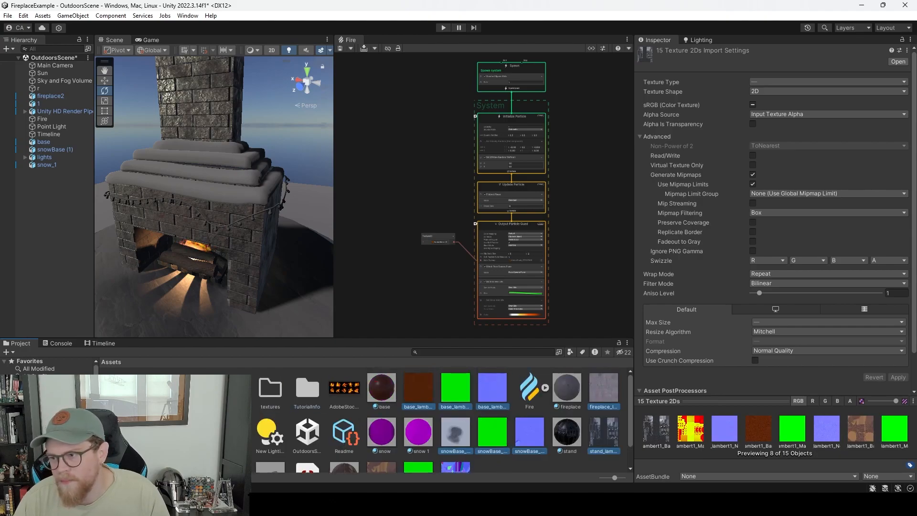
pyautogui.moveTo(281, 386); pyautogui.dragTo(270, 389)
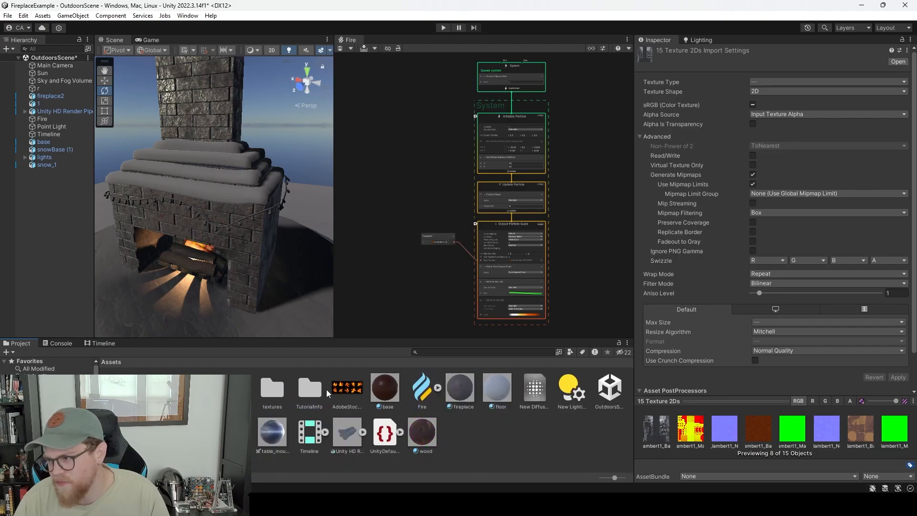
# Move the base, fireplace, floor, snow, snow 1, stand and wood materials plus the table_mou cubemap into the materials folder.
pyautogui.click(385, 387)
pyautogui.keyDown('ctrl'); pyautogui.click(464, 395); pyautogui.keyUp('ctrl')
pyautogui.keyDown('ctrl'); pyautogui.click(497, 389); pyautogui.keyUp('ctrl')
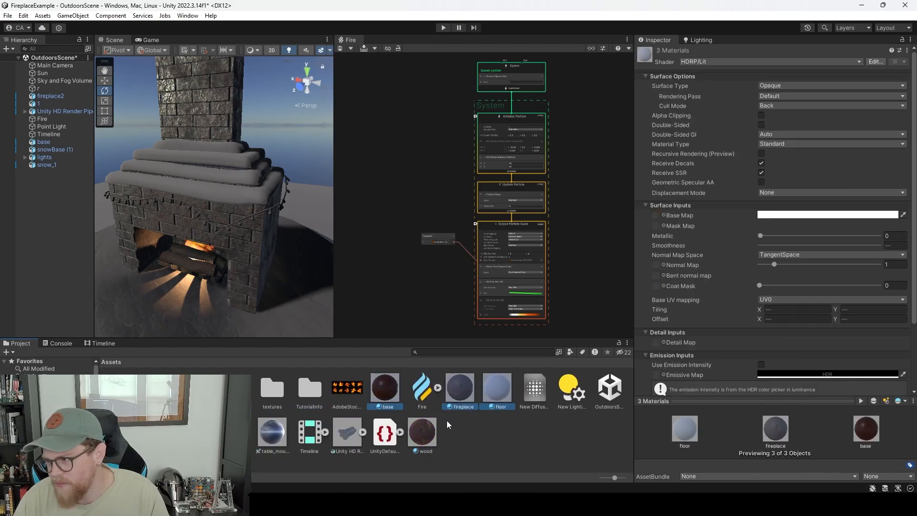
pyautogui.keyDown('ctrl'); pyautogui.click(422, 432); pyautogui.keyUp('ctrl')
pyautogui.keyDown('ctrl'); pyautogui.click(267, 432); pyautogui.keyUp('ctrl')
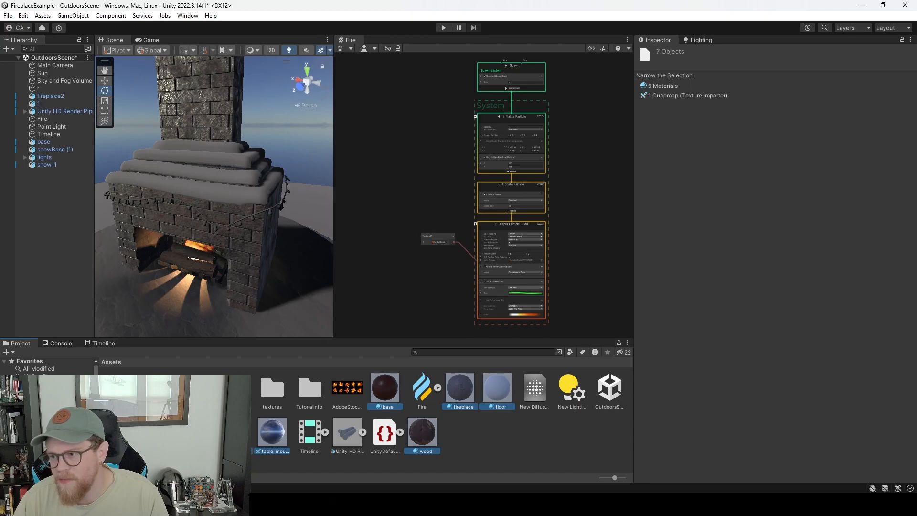
pyautogui.moveTo(198, 432); pyautogui.dragTo(160, 387)
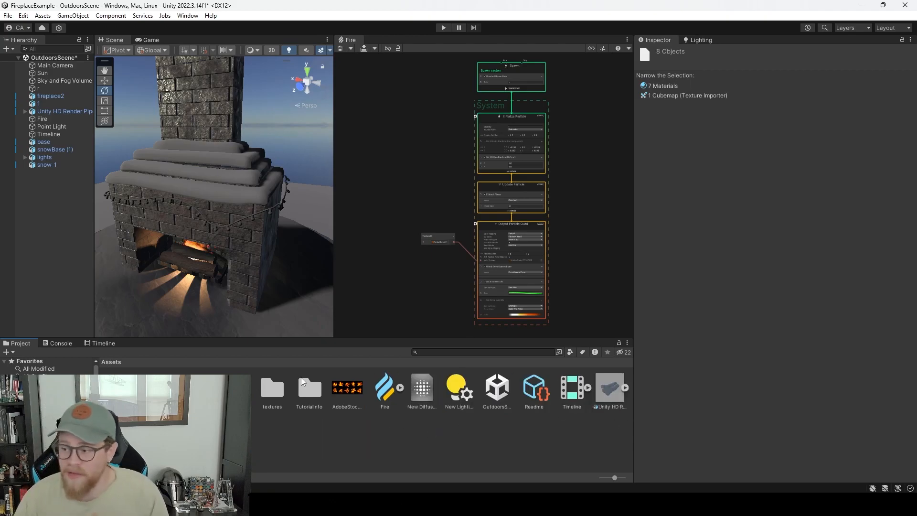
# Move the AdobeStock flame image into the textures folder and the Unity HD model into the models folder.
pyautogui.moveTo(347, 388); pyautogui.dragTo(272, 391)
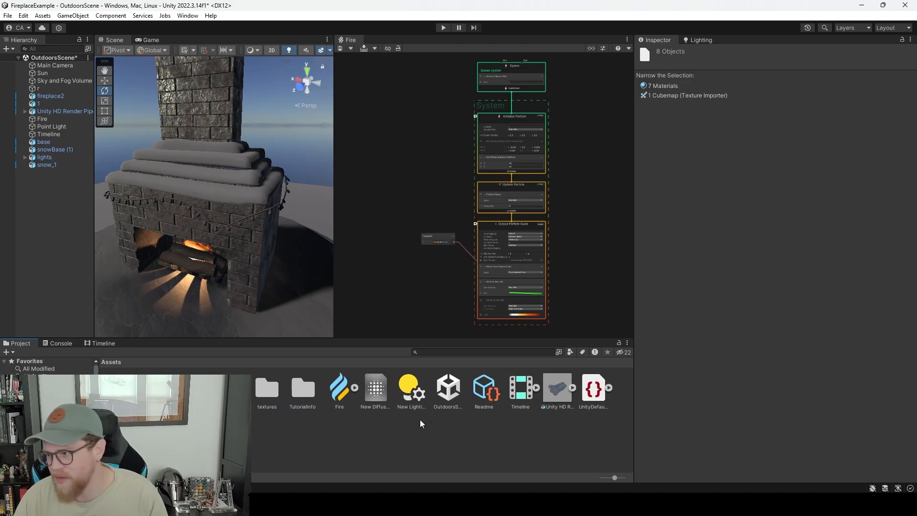
pyautogui.click(553, 391)
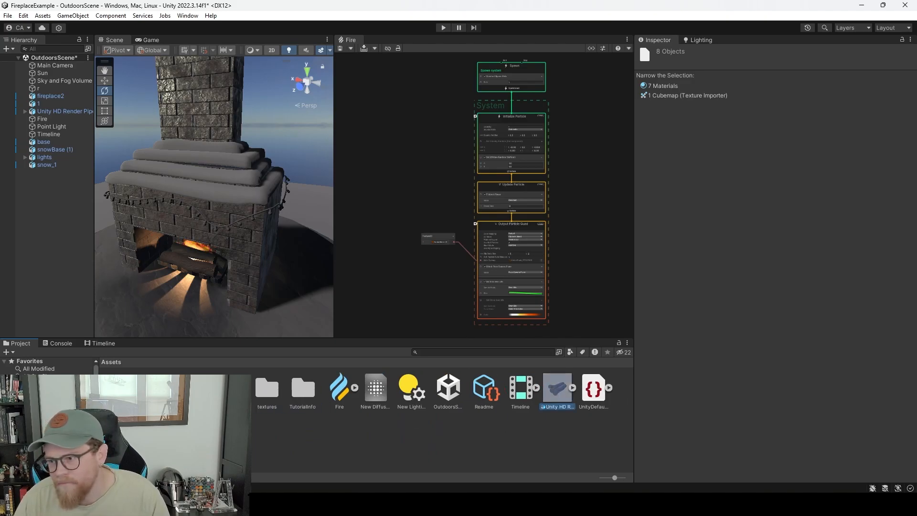
pyautogui.moveTo(556, 389); pyautogui.dragTo(194, 389)
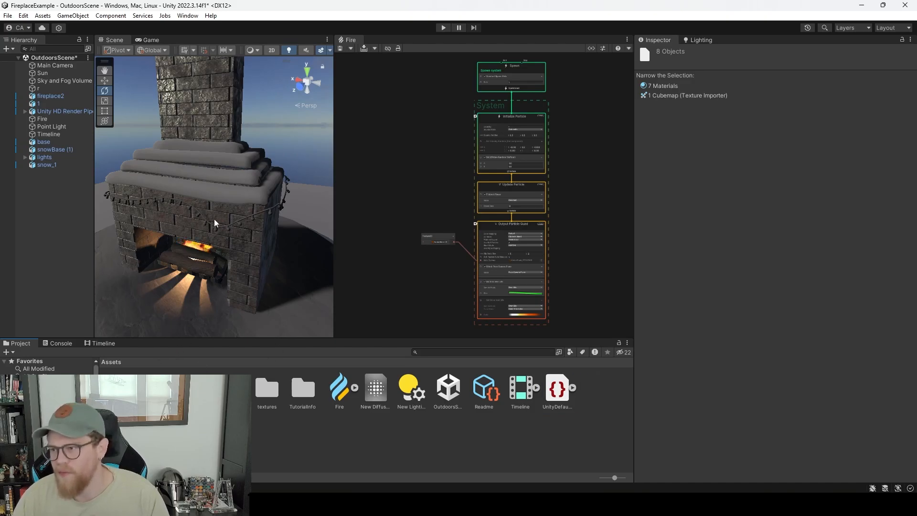
# Select the lights model in the models folder and lock the Inspector on its import settings.
pyautogui.doubleClick(194, 388)
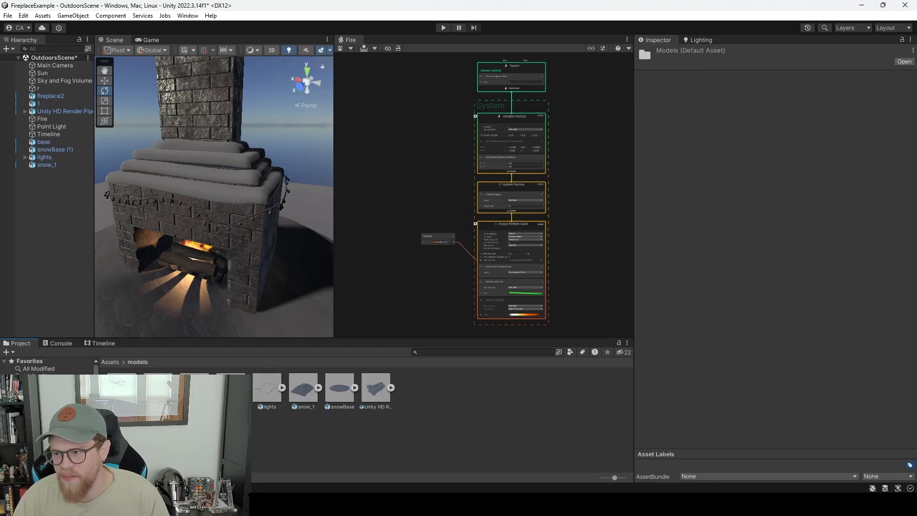
pyautogui.click(267, 387)
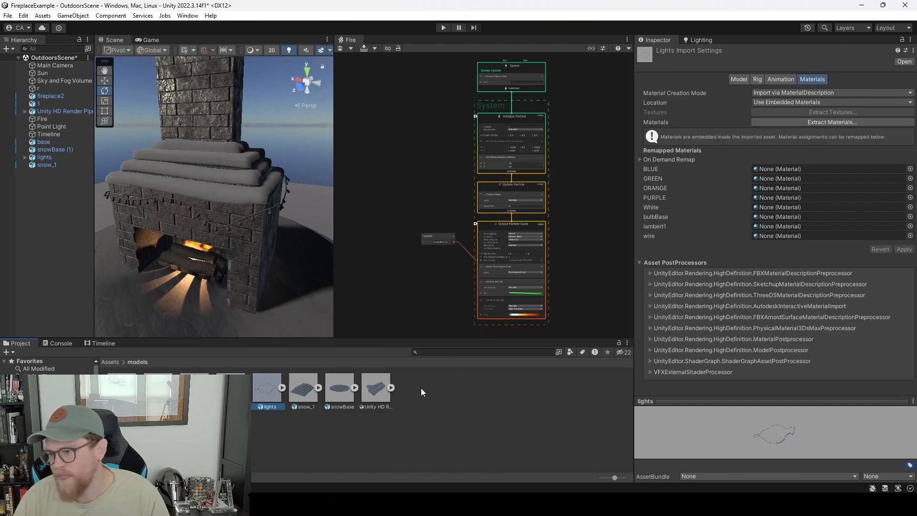
pyautogui.click(901, 41)
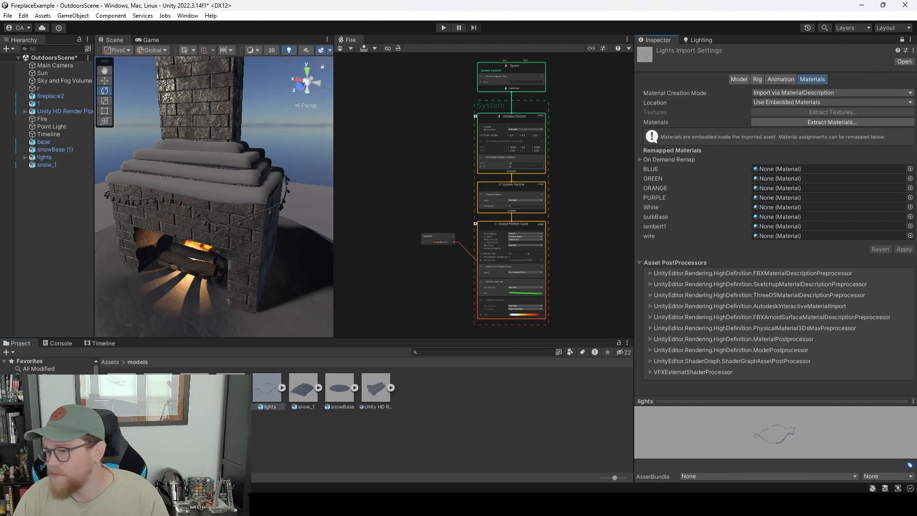
# Create a new material named BLUE in the materials folder.
pyautogui.click(110, 363)
pyautogui.doubleClick(158, 389)
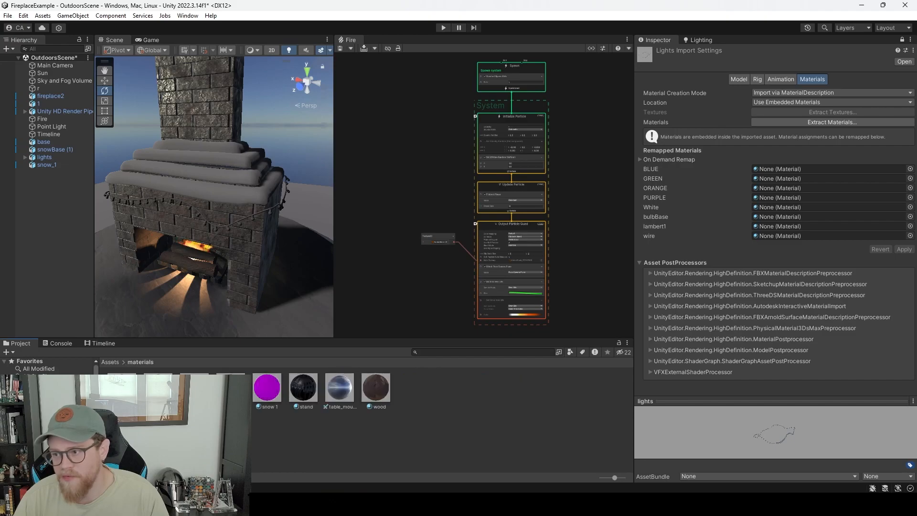
pyautogui.rightClick(193, 427)
pyautogui.moveTo(270, 161)
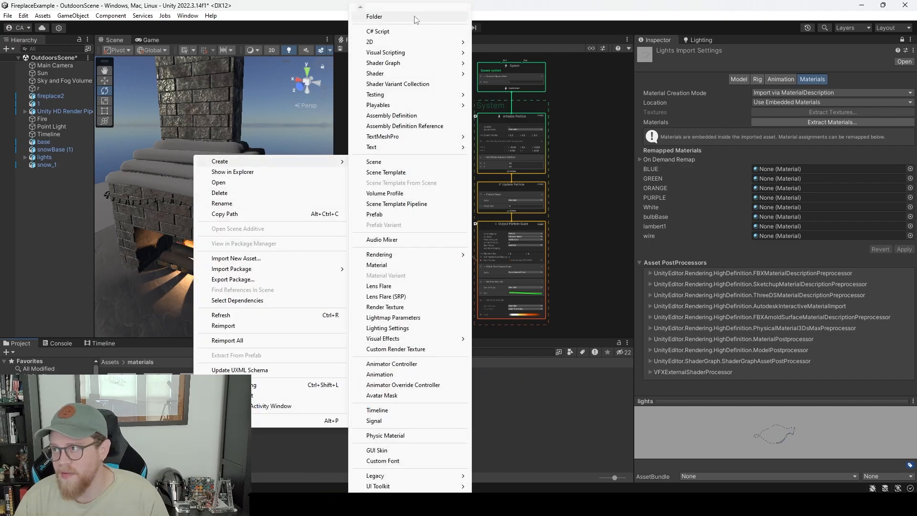
pyautogui.click(386, 265)
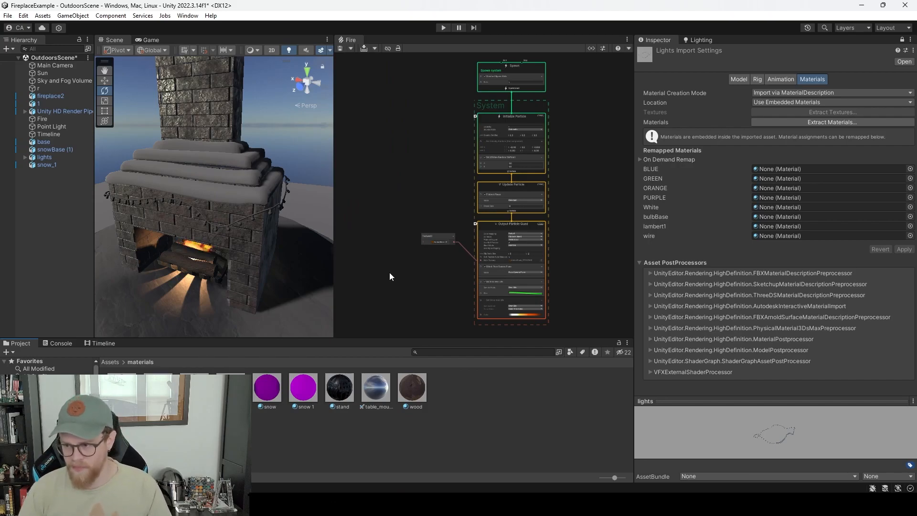
# Duplicate the BLUE material five times.
pyautogui.hotkey('ctrl', 'd')
pyautogui.hotkey('ctrl', 'd')
pyautogui.hotkey('ctrl', 'd')
pyautogui.hotkey('ctrl', 'd')
pyautogui.hotkey('ctrl', 'd')
# Rename the first copy of the BLUE material as GREEN.
pyautogui.rightClick(199, 394)
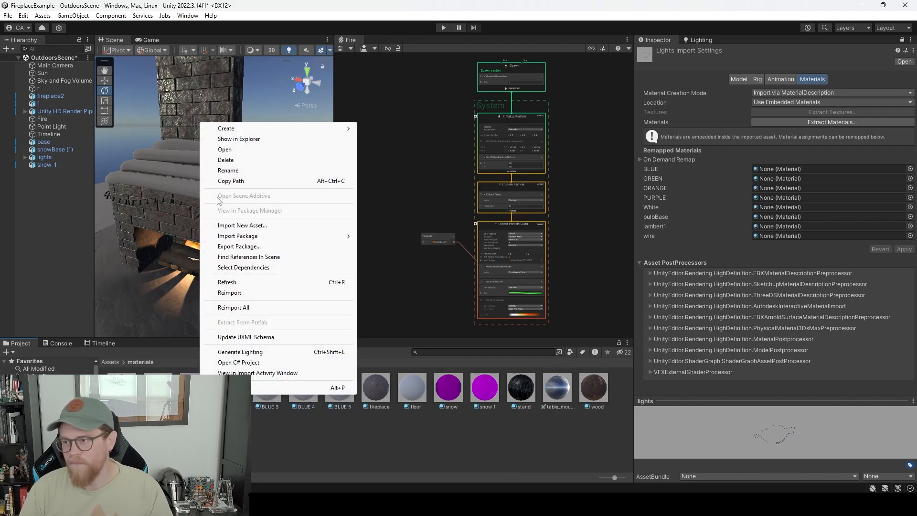
pyautogui.click(235, 173)
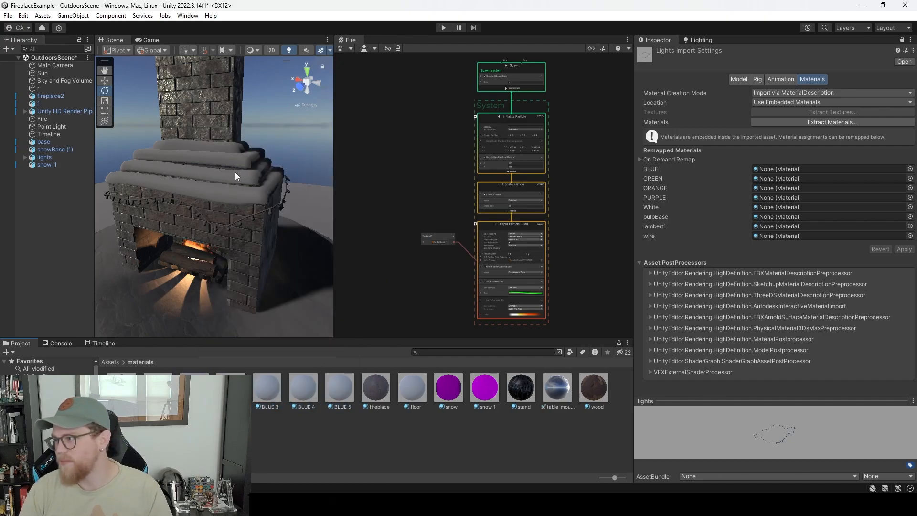
pyautogui.write('GREEN')
pyautogui.press('Return')
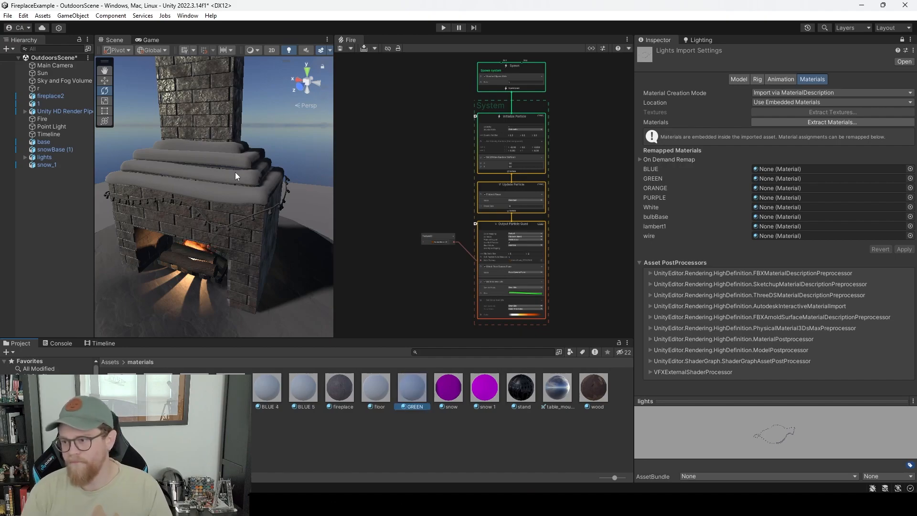
# Rename the next two BLUE material copies as ORANGE and PURPLE.
pyautogui.rightClick(198, 395)
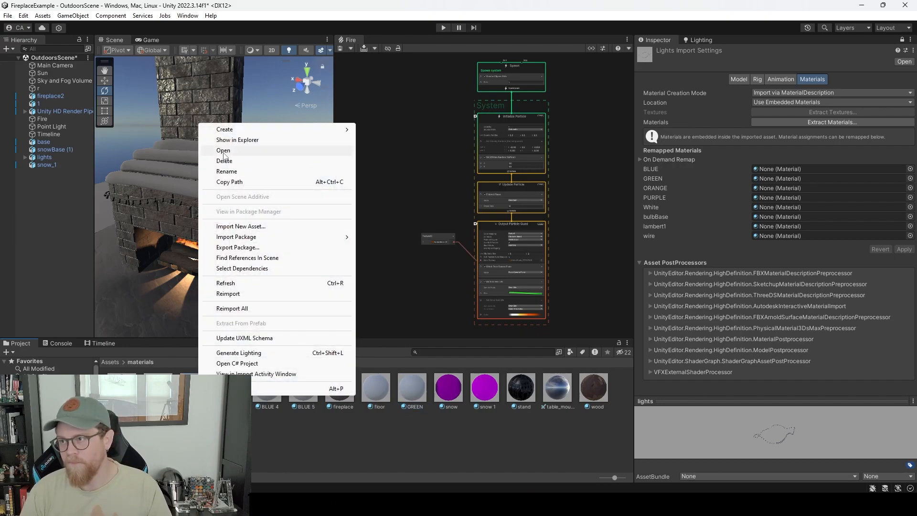
pyautogui.click(239, 171)
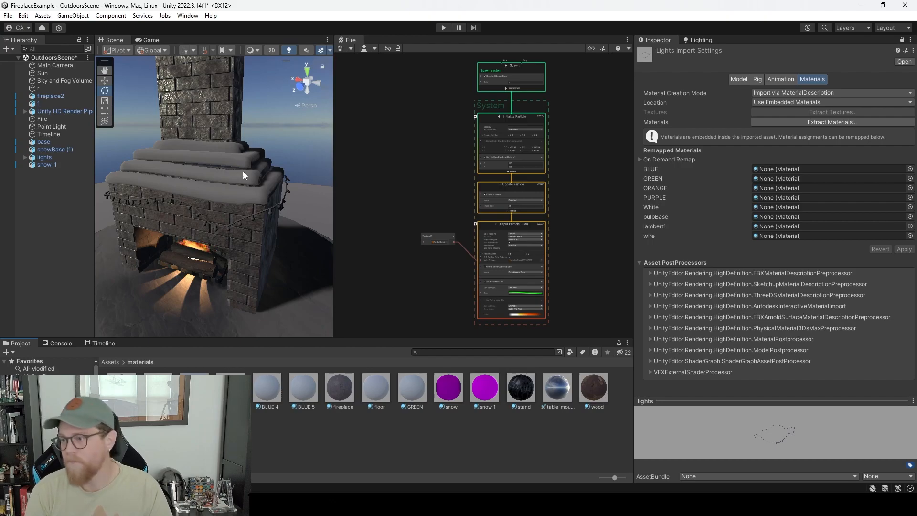
pyautogui.rightClick(204, 393)
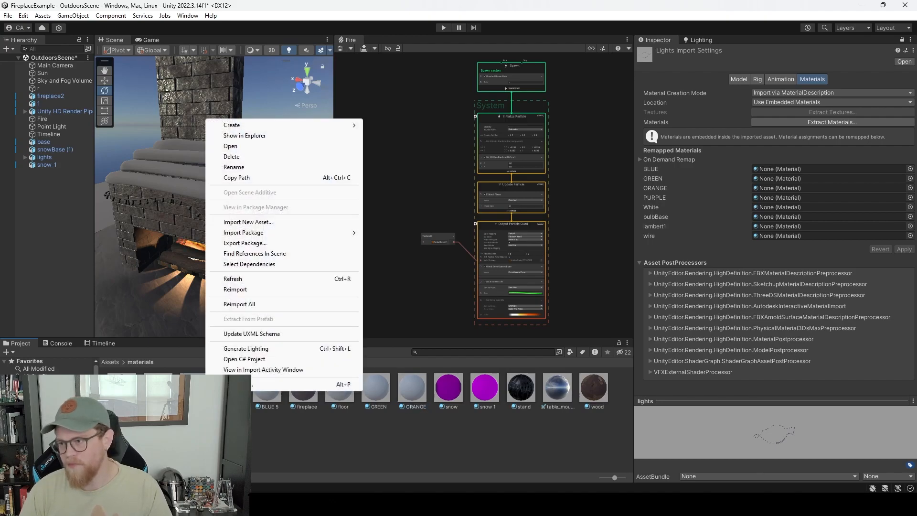
pyautogui.click(265, 166)
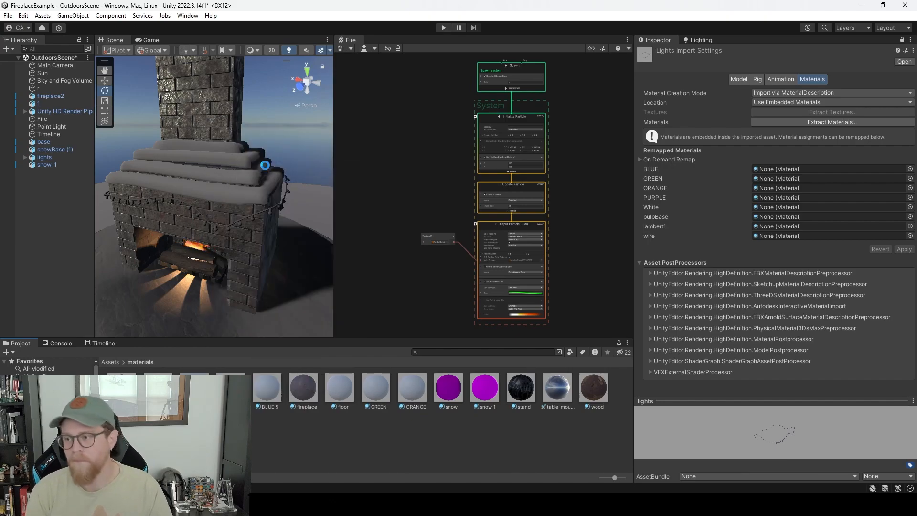
# Rename the next BLUE material copy as White.
pyautogui.rightClick(193, 392)
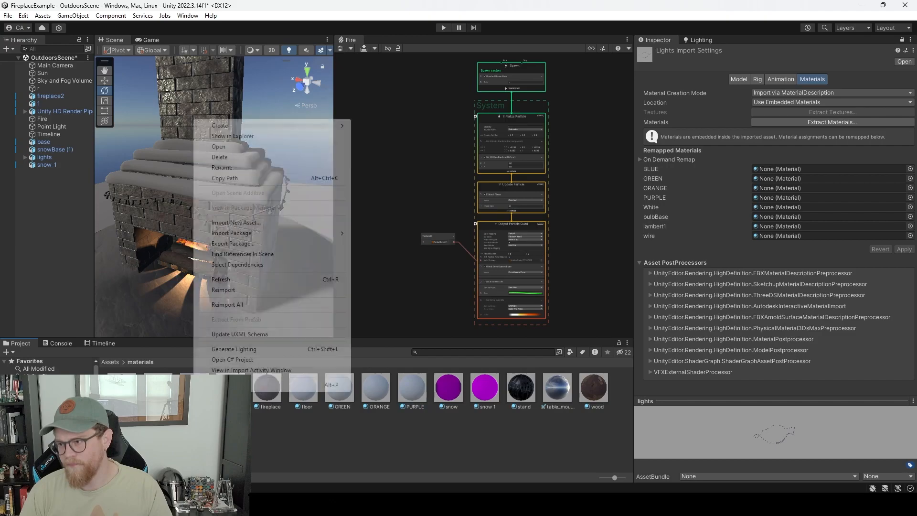
pyautogui.click(240, 168)
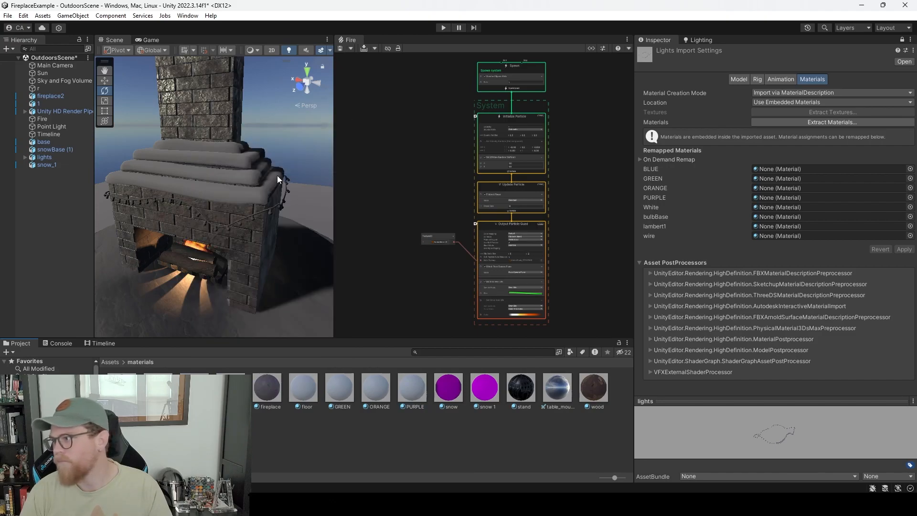
pyautogui.write('White')
pyautogui.press('Return')
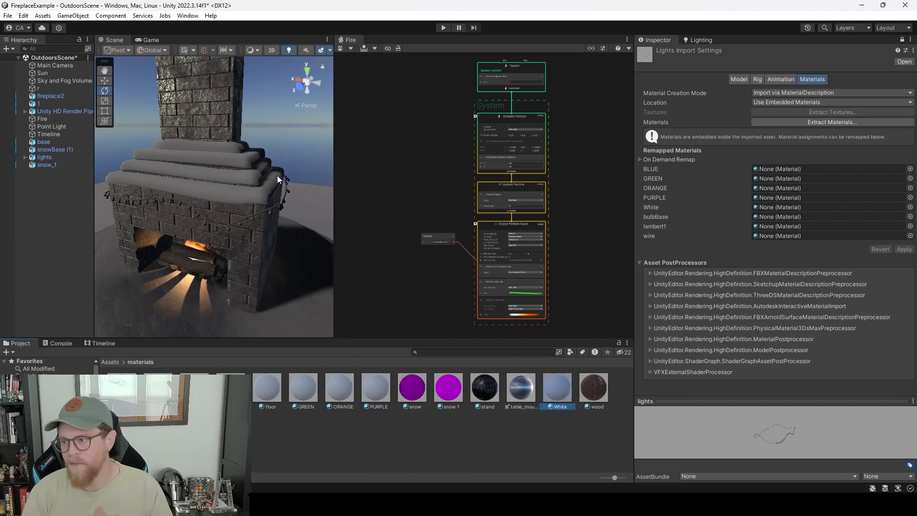
# Rename the last remaining BLUE material copy as bulb.
pyautogui.rightClick(189, 392)
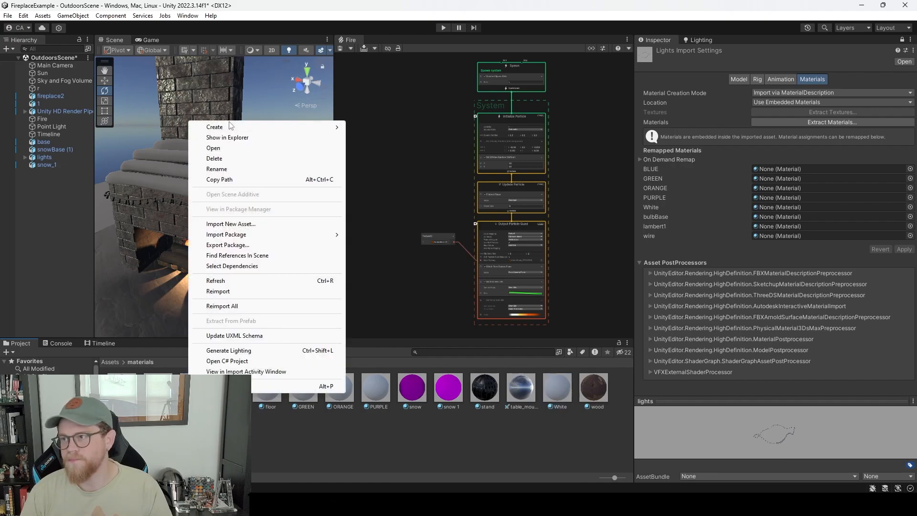
pyautogui.moveTo(215, 127)
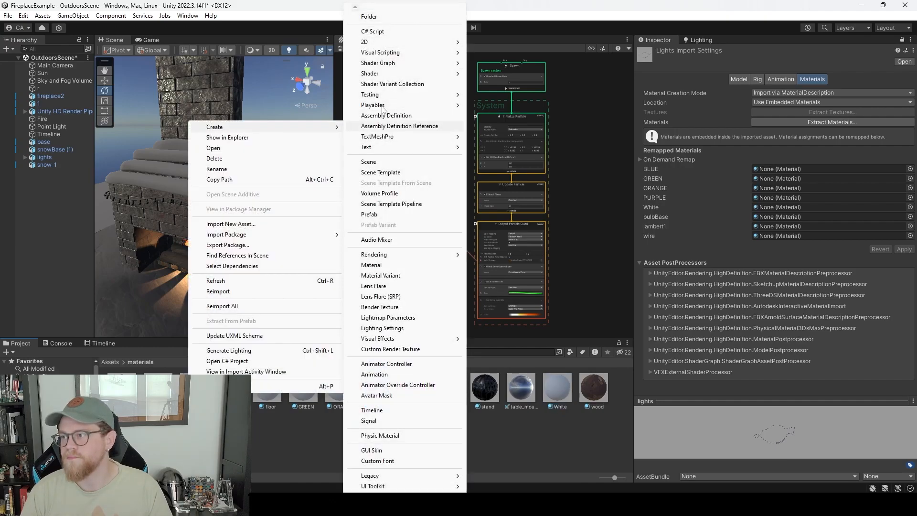
pyautogui.click(200, 430)
pyautogui.rightClick(195, 383)
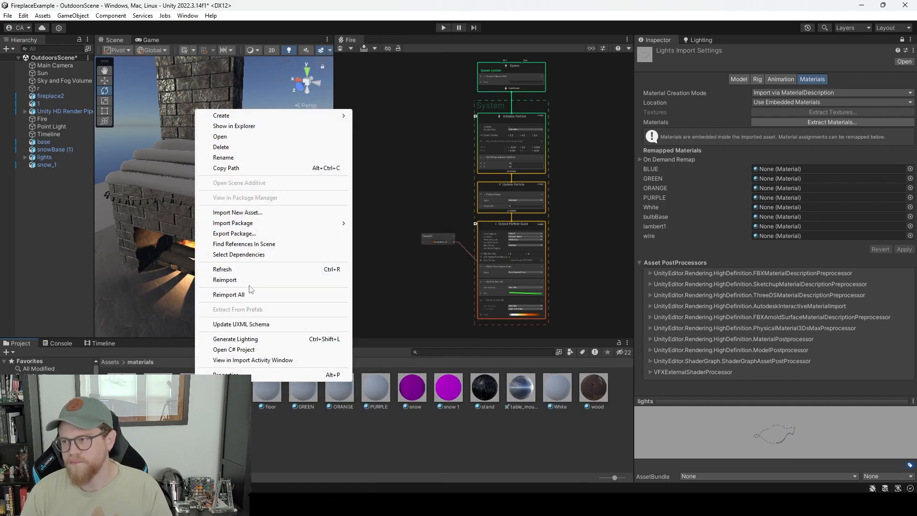
pyautogui.click(231, 158)
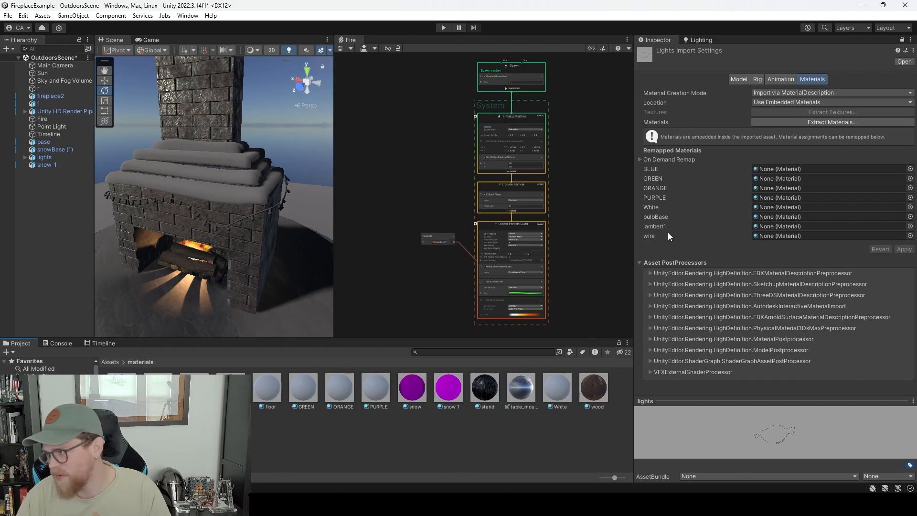
# Create a new material named Wire in the materials folder.
pyautogui.rightClick(305, 441)
pyautogui.moveTo(353, 175)
pyautogui.click(496, 264)
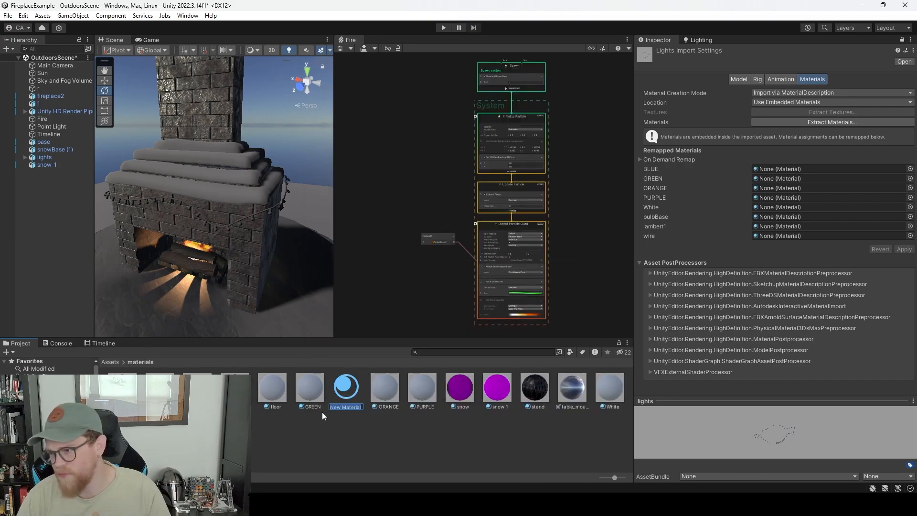
pyautogui.write('Wire')
pyautogui.press('Return')
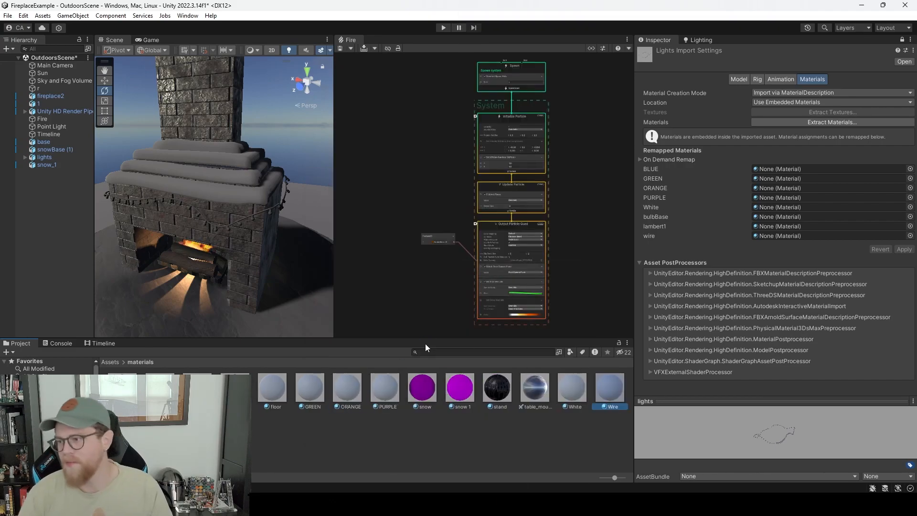
pyautogui.click(430, 439)
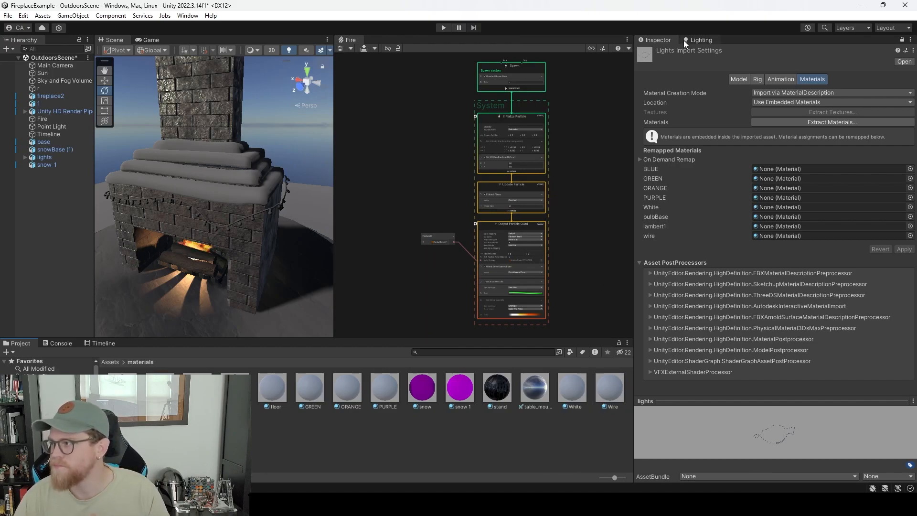
# Remap the lights model's BLUE, bulbBase, GREEN, ORANGE and PURPLE slots to the BLUE, bulb, GREEN, ORANGE and PURPLE materials.
pyautogui.moveTo(297, 321); pyautogui.dragTo(793, 169)
pyautogui.moveTo(159, 389); pyautogui.dragTo(789, 216)
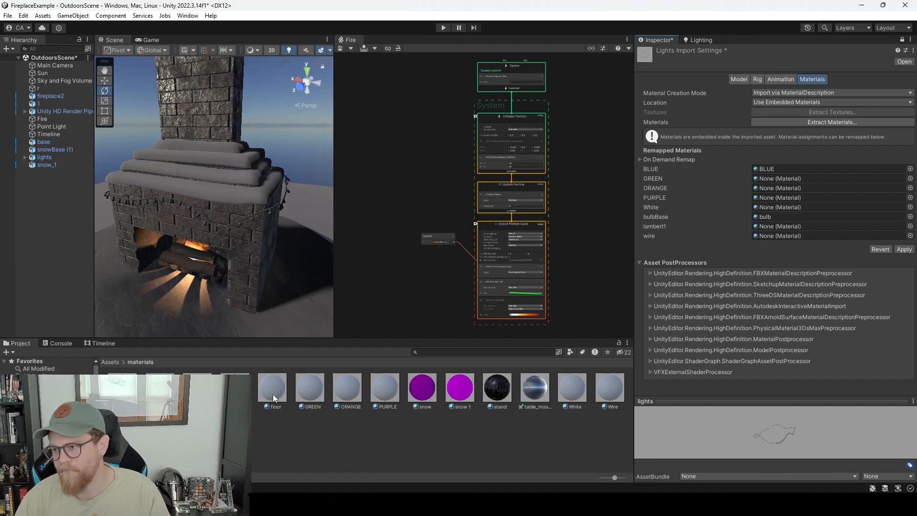
pyautogui.moveTo(310, 389); pyautogui.dragTo(806, 179)
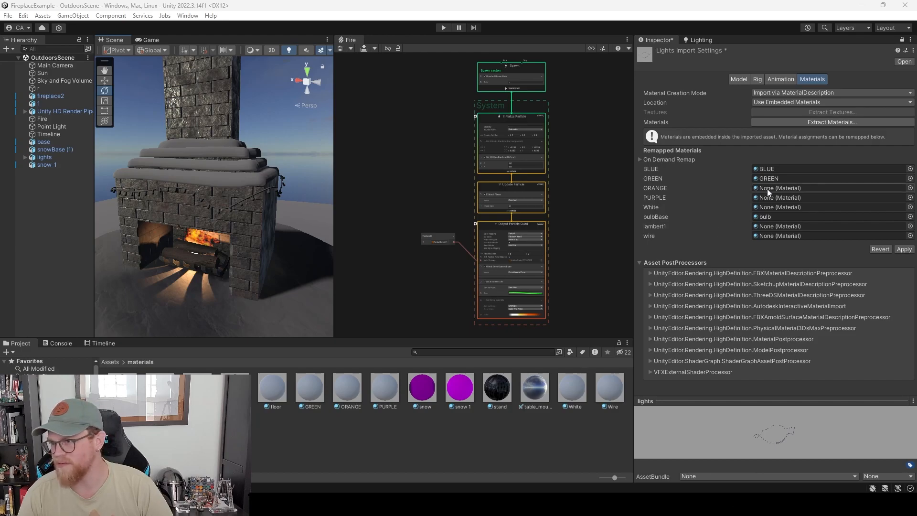
pyautogui.moveTo(348, 390); pyautogui.dragTo(796, 185)
pyautogui.moveTo(374, 394); pyautogui.dragTo(786, 199)
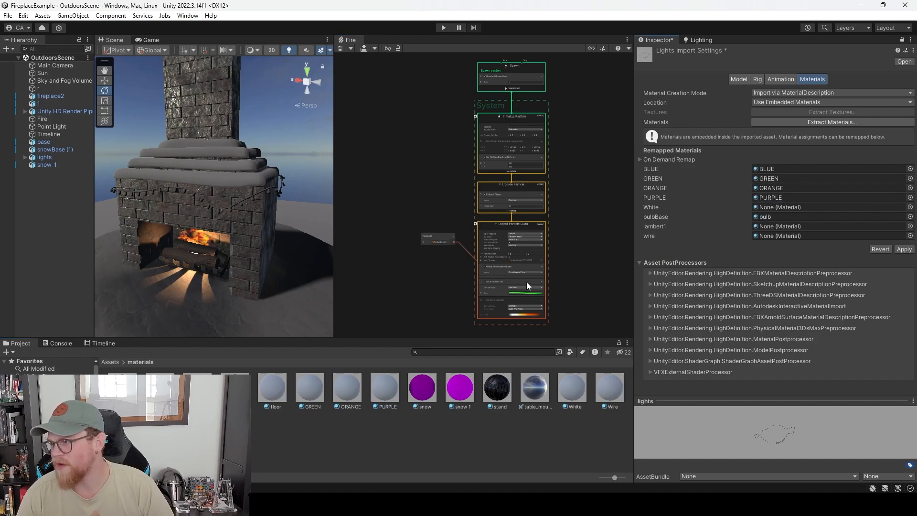
# Remap the lights model's White and wire slots to the White and Wire materials.
pyautogui.moveTo(572, 388); pyautogui.dragTo(790, 208)
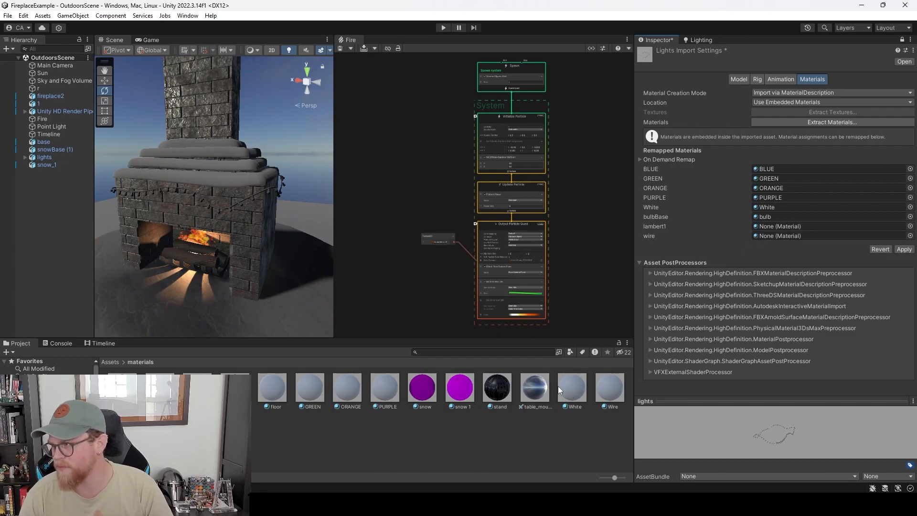
pyautogui.click(606, 388)
pyautogui.moveTo(606, 388); pyautogui.dragTo(803, 238)
pyautogui.keyDown('alt'); pyautogui.moveTo(263, 244); pyautogui.dragTo(403, 336, button='right'); pyautogui.keyUp('alt')
pyautogui.keyDown('alt'); pyautogui.moveTo(189, 256); pyautogui.dragTo(230, 253); pyautogui.keyUp('alt')
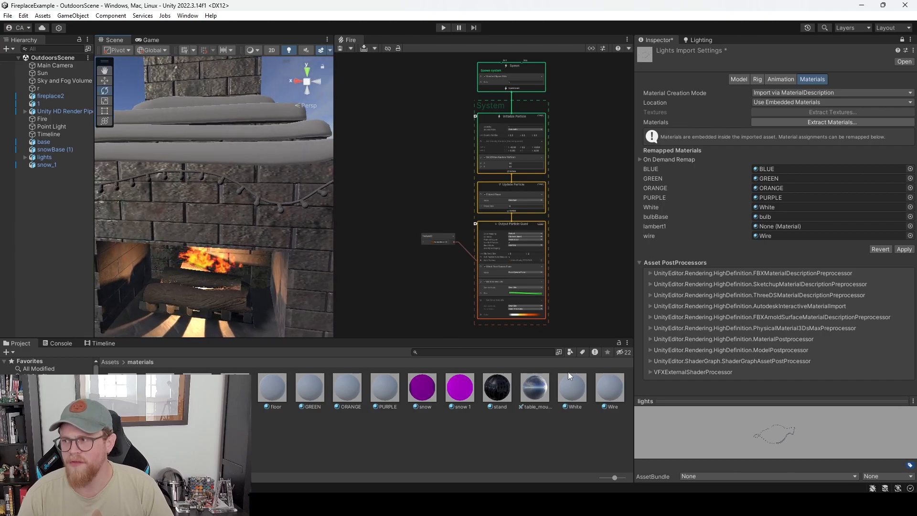
# Unlock the inspector with the Wire material selected and save the pending import settings of the lights model.
pyautogui.click(607, 390)
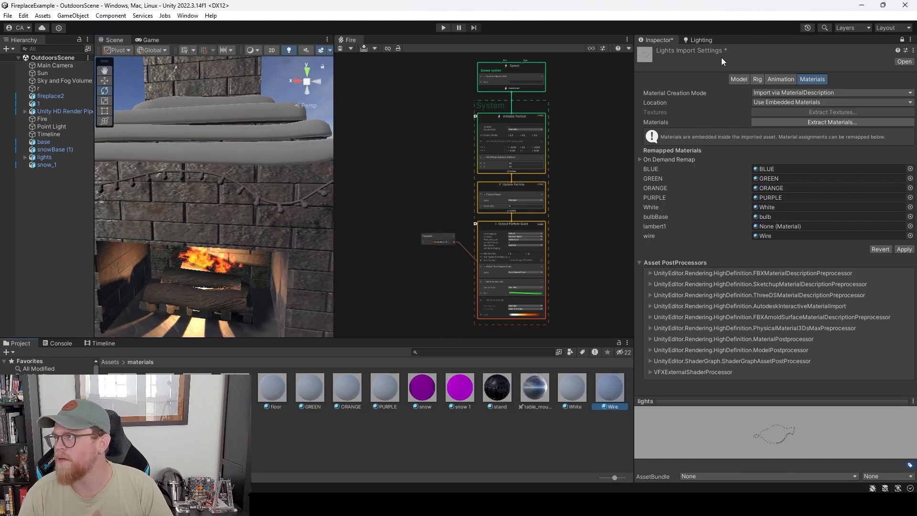
pyautogui.click(901, 41)
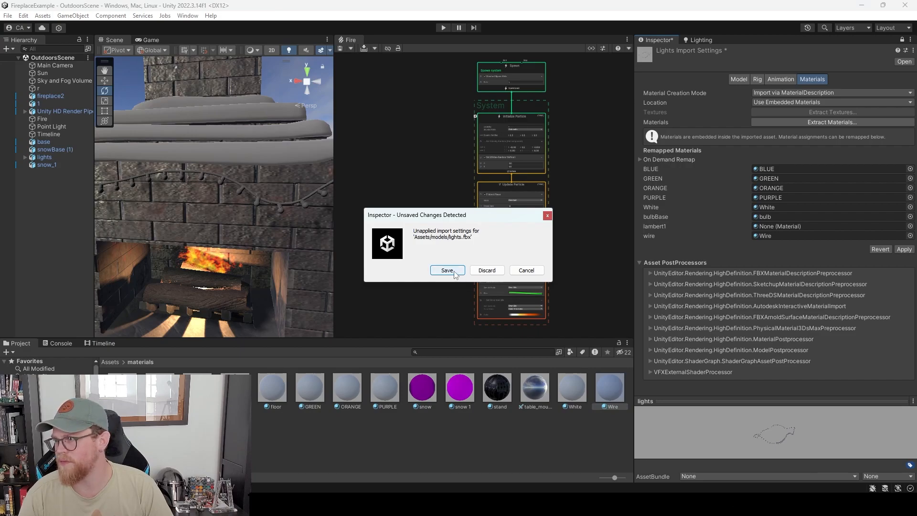
pyautogui.click(447, 270)
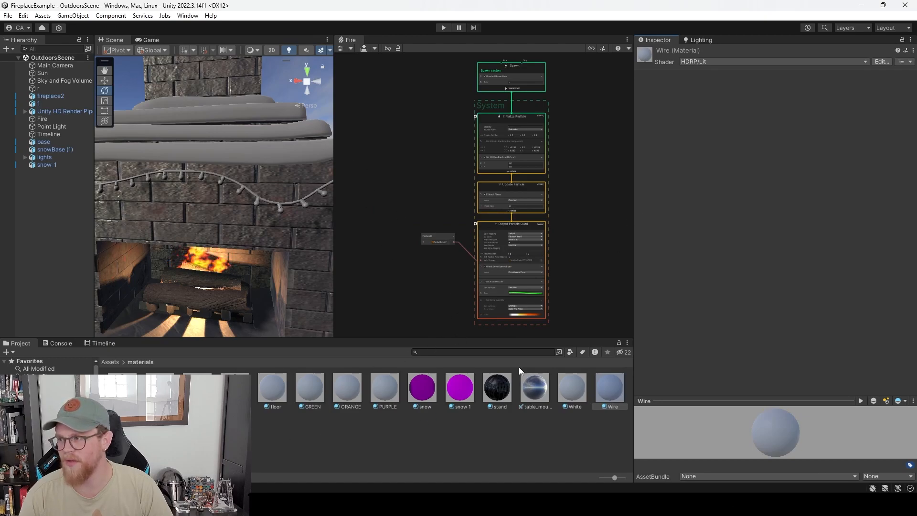
pyautogui.click(609, 399)
pyautogui.click(831, 62)
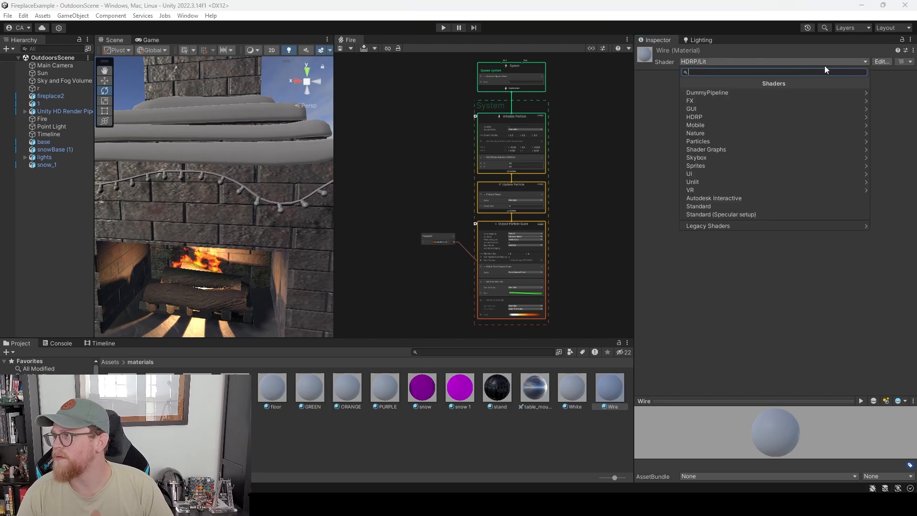
pyautogui.click(675, 87)
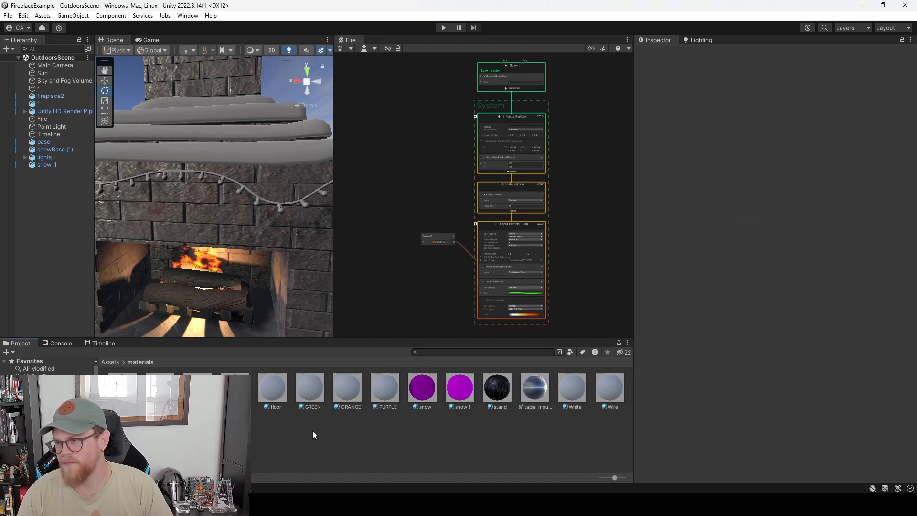
pyautogui.click(305, 394)
pyautogui.click(334, 393)
# Set the Wire material's base map color to dark grey, hex 373737.
pyautogui.click(609, 390)
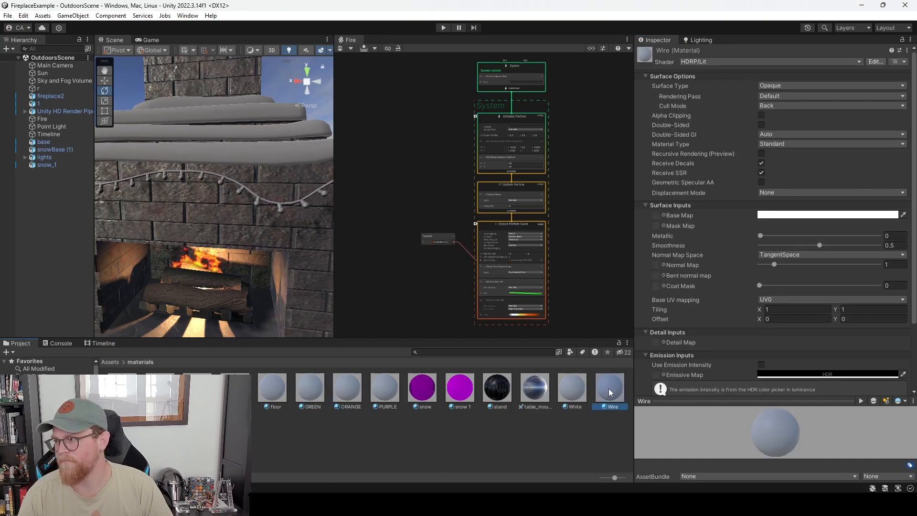
pyautogui.click(827, 214)
pyautogui.moveTo(800, 306); pyautogui.dragTo(771, 302)
pyautogui.keyDown('alt'); pyautogui.moveTo(253, 268); pyautogui.dragTo(312, 324, button='right'); pyautogui.keyUp('alt')
pyautogui.moveTo(291, 227)
pyautogui.mouseDown(button='middle')
pyautogui.moveTo(279, 246)
pyautogui.moveTo(275, 233)
pyautogui.mouseUp(button='middle')
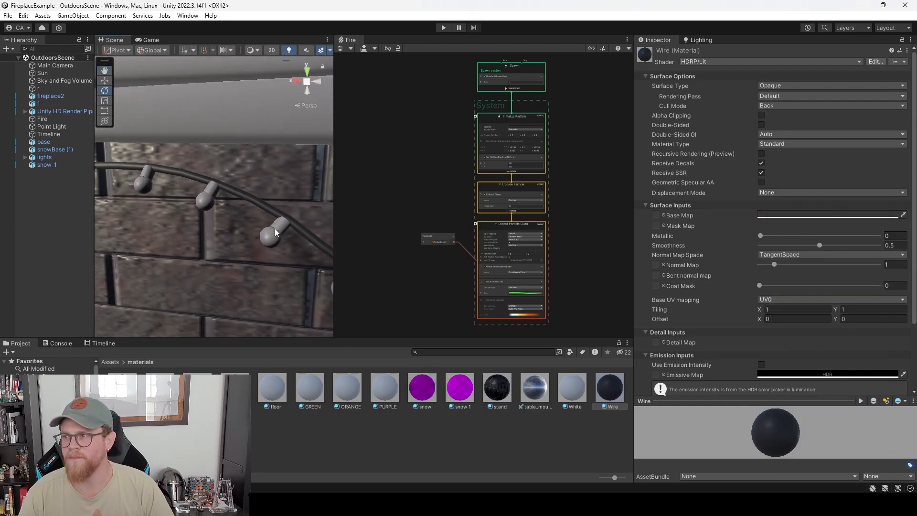
# Change the Wire material's base map color to a dark, muted green.
pyautogui.click(770, 217)
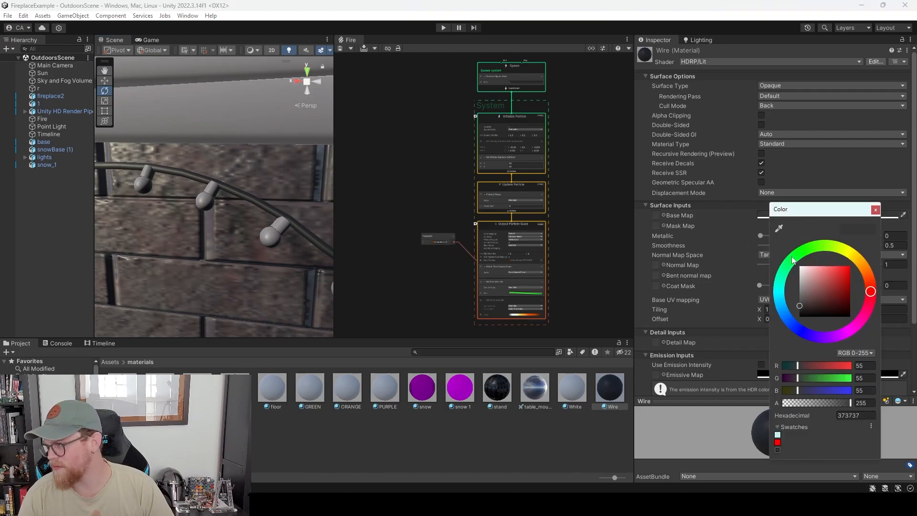
pyautogui.moveTo(791, 259); pyautogui.dragTo(802, 253)
pyautogui.moveTo(815, 288); pyautogui.dragTo(816, 302)
pyautogui.keyDown('alt'); pyautogui.moveTo(197, 233); pyautogui.dragTo(235, 239, button='right'); pyautogui.keyUp('alt')
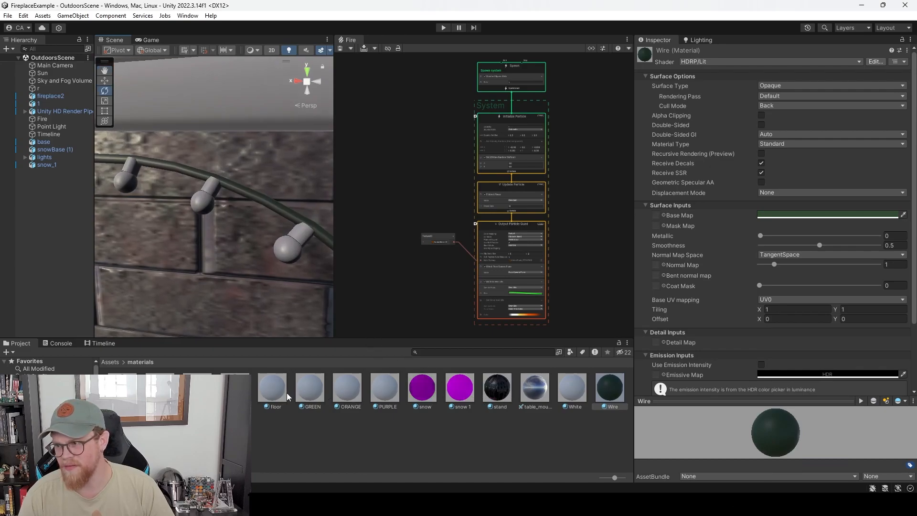
# Set the bulb material's base map color to a muted green, hex 6C8569.
pyautogui.click(197, 388)
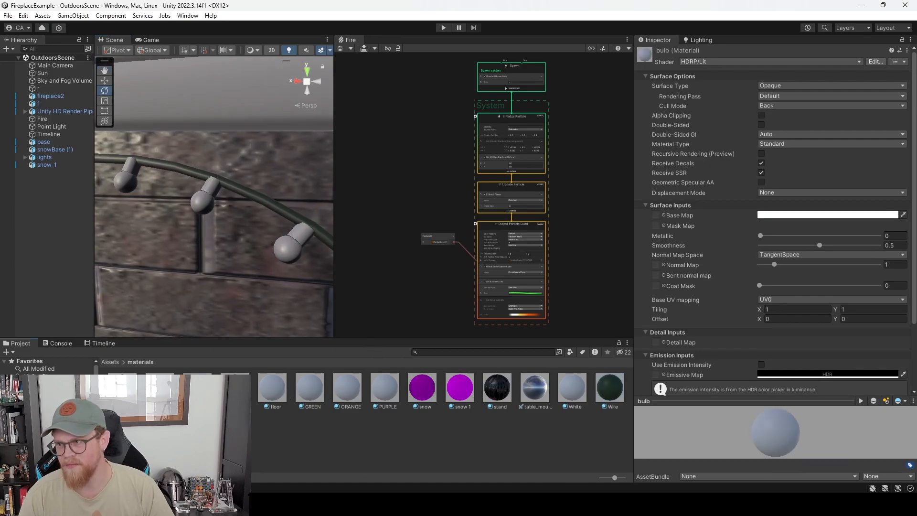
pyautogui.click(783, 215)
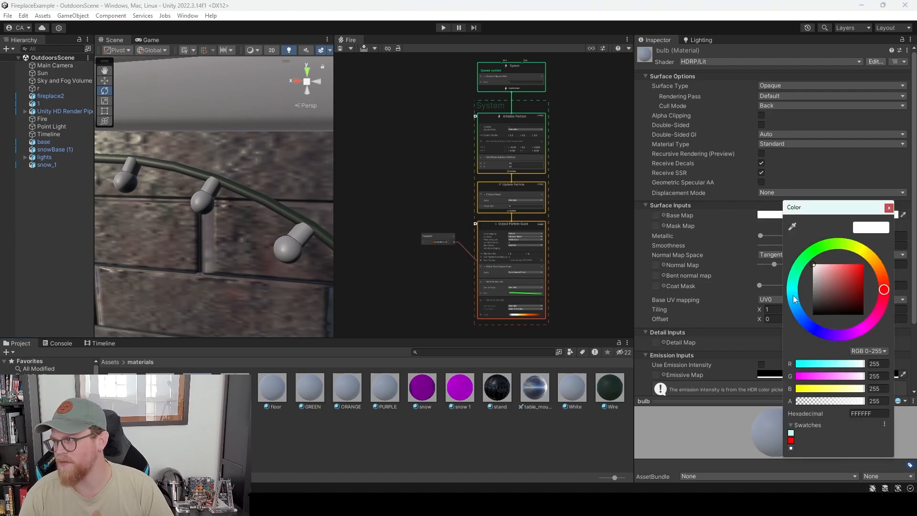
pyautogui.click(825, 247)
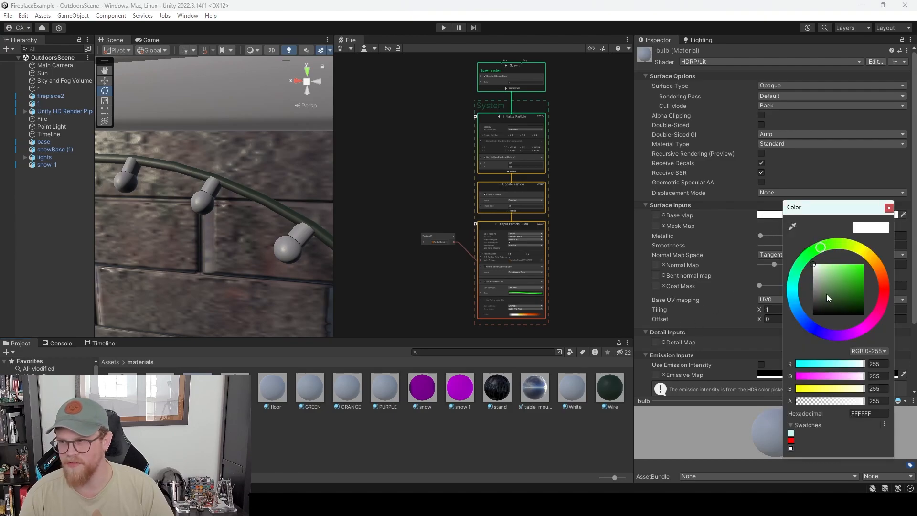
pyautogui.moveTo(830, 296); pyautogui.dragTo(823, 289)
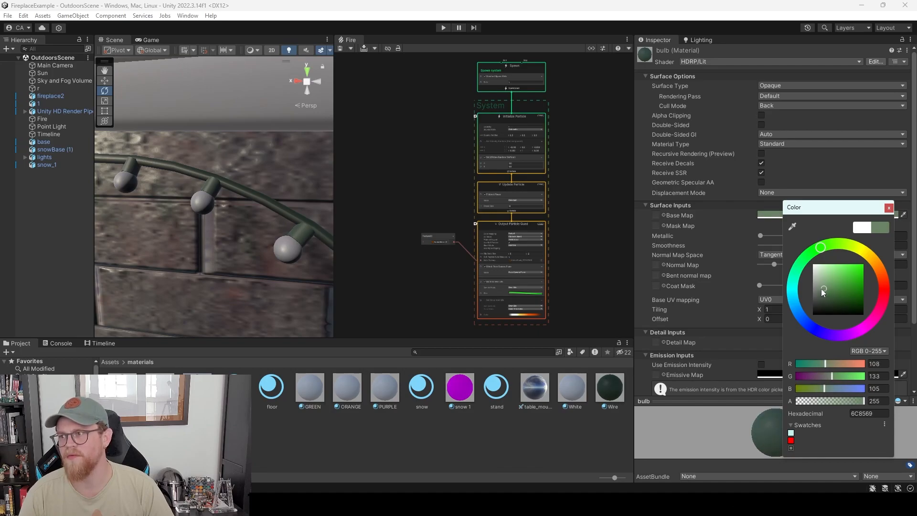
# Examine the string lights with their green wire and bulb bases around the fireplace from several sides and distances.
pyautogui.scroll(-10, 232, 258)
pyautogui.scroll(5, 181, 243)
pyautogui.scroll(-3, 182, 246)
pyautogui.moveTo(207, 254); pyautogui.dragTo(252, 268, button='middle')
pyautogui.scroll(-3, 202, 249)
pyautogui.keyDown('alt'); pyautogui.moveTo(202, 250); pyautogui.dragTo(166, 229); pyautogui.keyUp('alt')
pyautogui.scroll(-4, 262, 243)
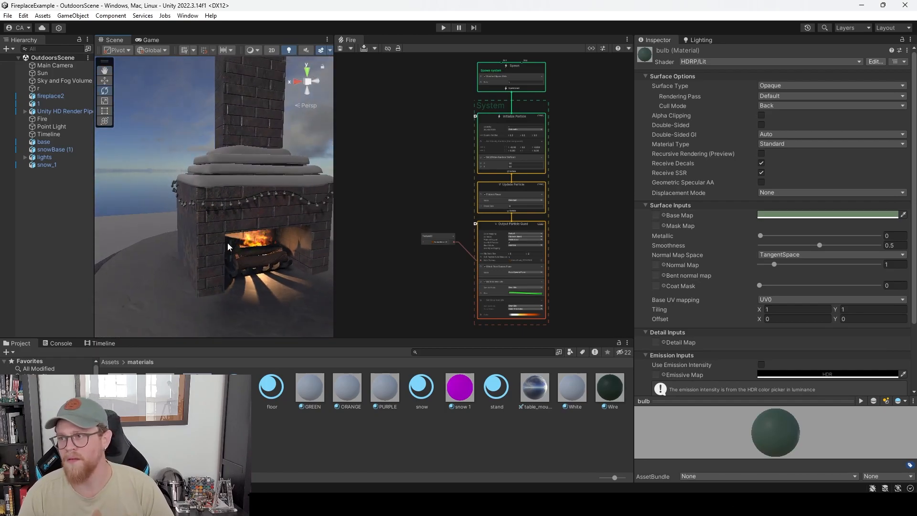
pyautogui.keyDown('alt'); pyautogui.moveTo(212, 218); pyautogui.dragTo(323, 234, button='right'); pyautogui.keyUp('alt')
pyautogui.keyDown('alt'); pyautogui.moveTo(324, 234); pyautogui.dragTo(223, 225); pyautogui.keyUp('alt')
pyautogui.keyDown('alt'); pyautogui.moveTo(223, 225); pyautogui.dragTo(231, 225, button='middle'); pyautogui.keyUp('alt')
pyautogui.keyDown('alt'); pyautogui.moveTo(231, 225); pyautogui.dragTo(170, 217, button='right'); pyautogui.keyUp('alt')
pyautogui.keyDown('alt'); pyautogui.moveTo(219, 258); pyautogui.dragTo(222, 238, button='middle'); pyautogui.keyUp('alt')
pyautogui.keyDown('alt'); pyautogui.moveTo(207, 223); pyautogui.dragTo(247, 212); pyautogui.keyUp('alt')
pyautogui.keyDown('alt'); pyautogui.moveTo(247, 212); pyautogui.dragTo(383, 358, button='right'); pyautogui.keyUp('alt')
pyautogui.keyDown('alt'); pyautogui.moveTo(246, 222); pyautogui.dragTo(194, 243, button='middle'); pyautogui.keyUp('alt')
pyautogui.keyDown('alt'); pyautogui.moveTo(194, 243); pyautogui.dragTo(318, 249); pyautogui.keyUp('alt')
pyautogui.keyDown('alt'); pyautogui.moveTo(301, 253); pyautogui.dragTo(287, 246, button='middle'); pyautogui.keyUp('alt')
pyautogui.keyDown('alt'); pyautogui.moveTo(287, 246); pyautogui.dragTo(142, 198); pyautogui.keyUp('alt')
pyautogui.keyDown('alt'); pyautogui.moveTo(253, 230); pyautogui.dragTo(274, 252, button='middle'); pyautogui.keyUp('alt')
pyautogui.keyDown('alt'); pyautogui.moveTo(275, 251); pyautogui.dragTo(141, 250); pyautogui.keyUp('alt')
pyautogui.scroll(4, 139, 251)
pyautogui.scroll(-5, 139, 251)
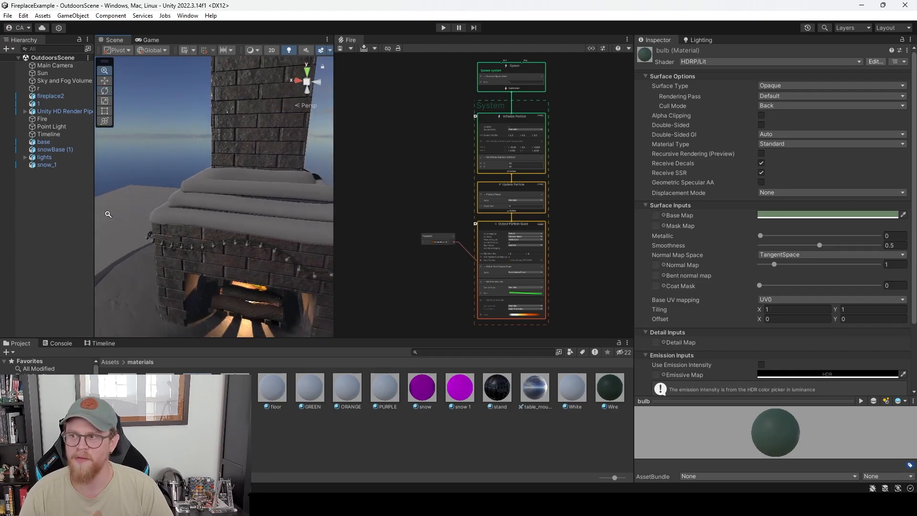
pyautogui.keyDown('alt'); pyautogui.moveTo(233, 239); pyautogui.dragTo(118, 221); pyautogui.keyUp('alt')
pyautogui.scroll(-4, 118, 221)
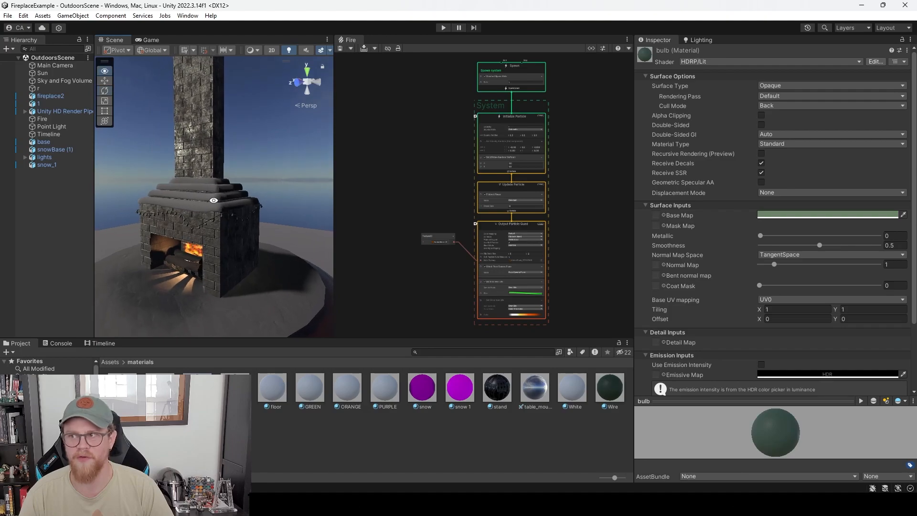
pyautogui.keyDown('alt'); pyautogui.moveTo(194, 201); pyautogui.dragTo(904, 196); pyautogui.keyUp('alt')
pyautogui.keyDown('alt'); pyautogui.moveTo(11, 201); pyautogui.dragTo(229, 197); pyautogui.keyUp('alt')
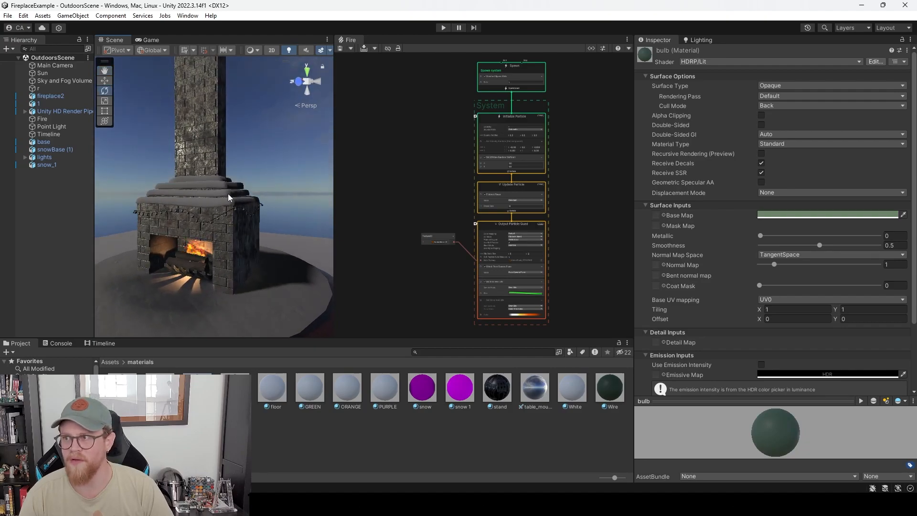
# Set the BLUE material's base map color to a fully saturated pure blue.
pyautogui.keyDown('alt'); pyautogui.moveTo(191, 225); pyautogui.dragTo(420, 370, button='right'); pyautogui.keyUp('alt')
pyautogui.moveTo(267, 310); pyautogui.dragTo(242, 266, button='middle')
pyautogui.keyDown('alt'); pyautogui.moveTo(241, 266); pyautogui.dragTo(273, 267); pyautogui.keyUp('alt')
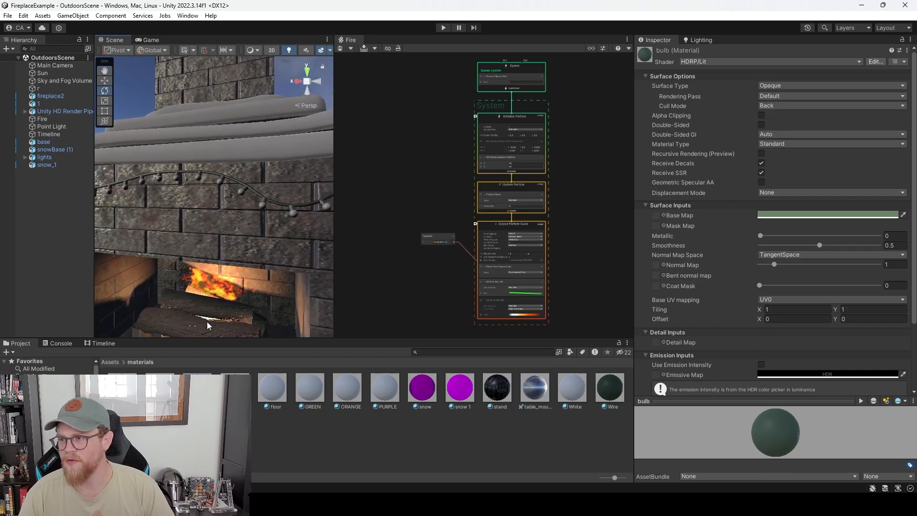
pyautogui.click(159, 388)
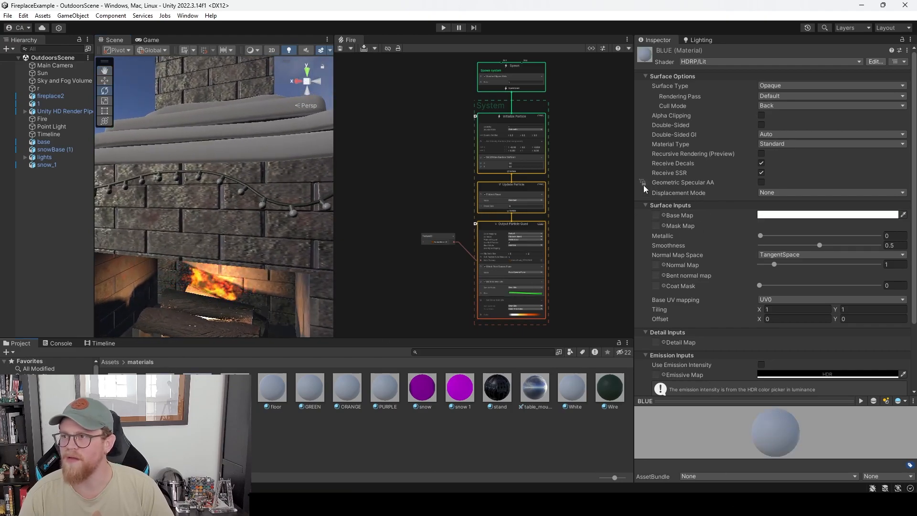
pyautogui.click(776, 214)
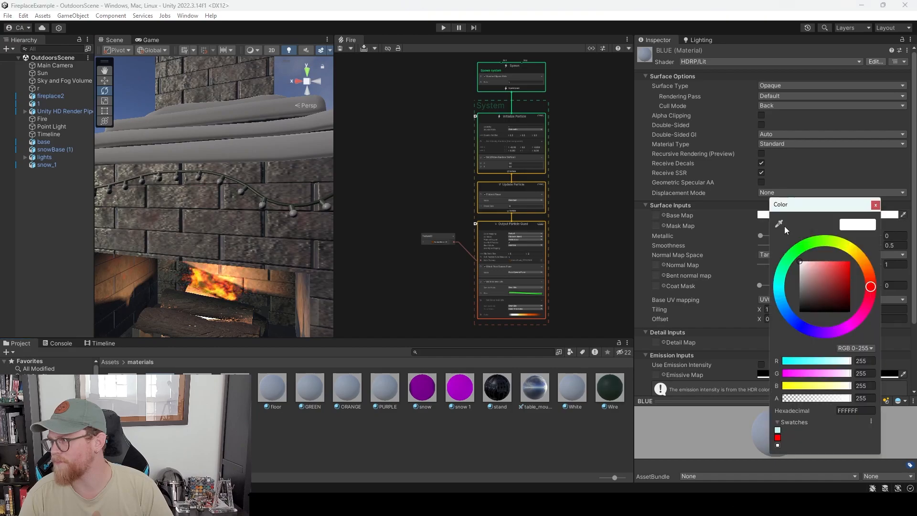
pyautogui.click(802, 328)
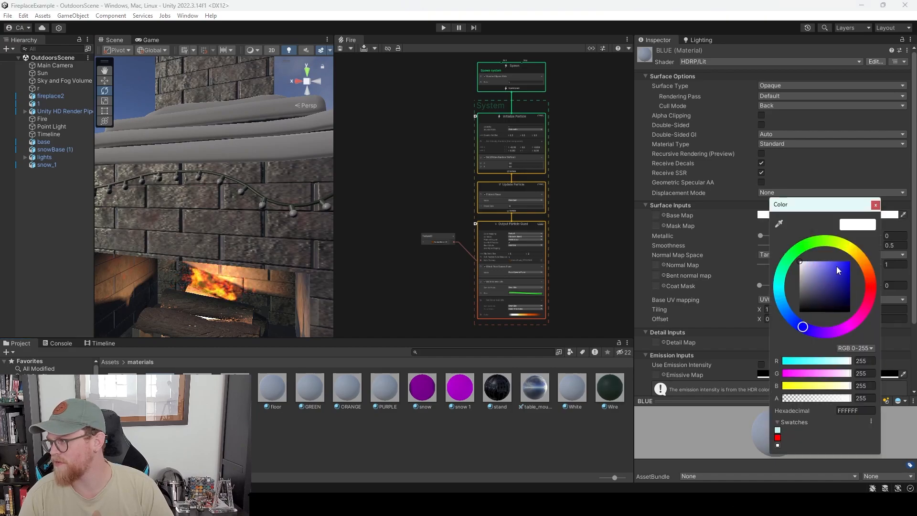
pyautogui.click(850, 261)
pyautogui.moveTo(311, 226); pyautogui.dragTo(281, 226, button='middle')
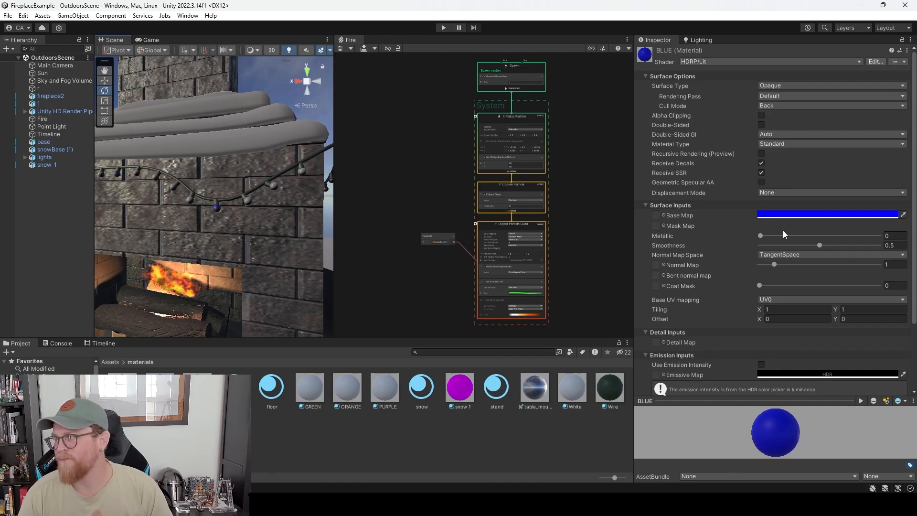
# Enable emission intensity on the BLUE material and set its emissive map color to blue, hex 0007FF.
pyautogui.scroll(-4, 732, 259)
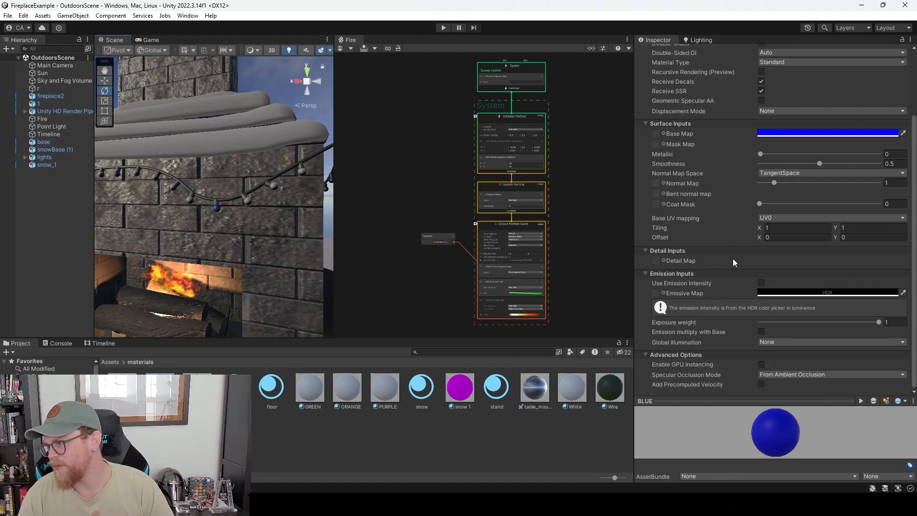
pyautogui.click(761, 284)
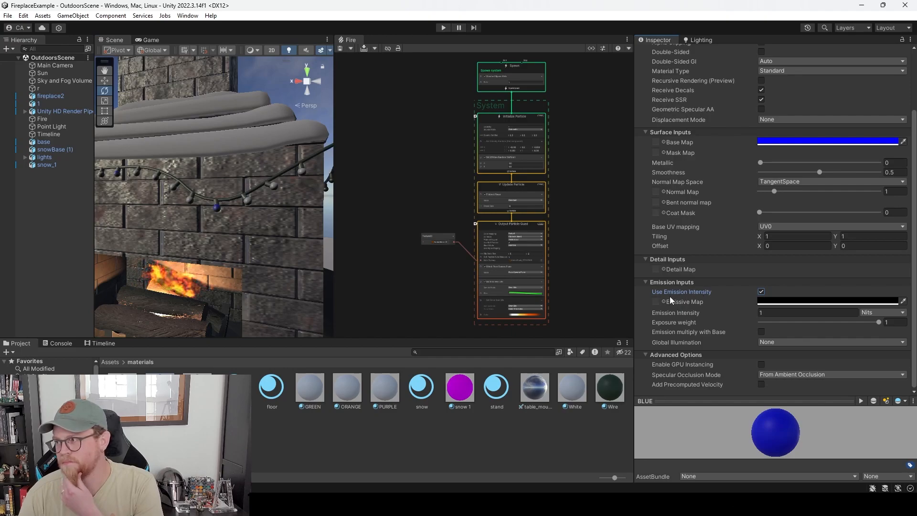
pyautogui.click(792, 302)
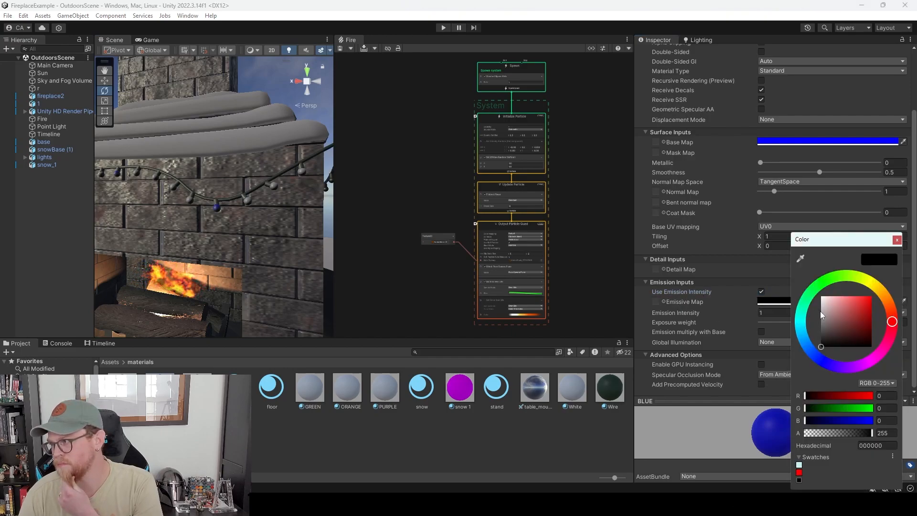
pyautogui.click(821, 361)
pyautogui.moveTo(847, 313)
pyautogui.mouseDown()
pyautogui.moveTo(861, 300)
pyautogui.moveTo(838, 328)
pyautogui.moveTo(879, 294)
pyautogui.mouseUp()
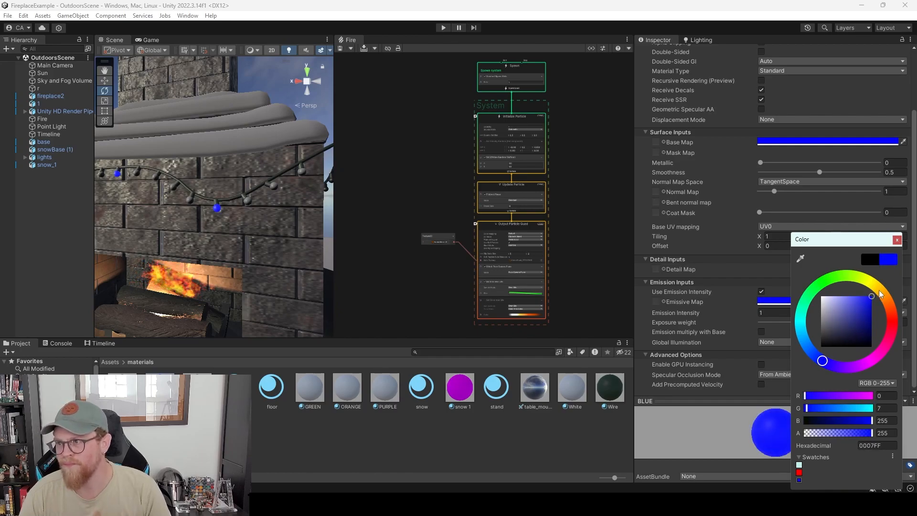
pyautogui.click(897, 240)
# Try an emission intensity of 100 nits on the BLUE material and reduce it to 10 nits.
pyautogui.click(764, 312)
pyautogui.write('100')
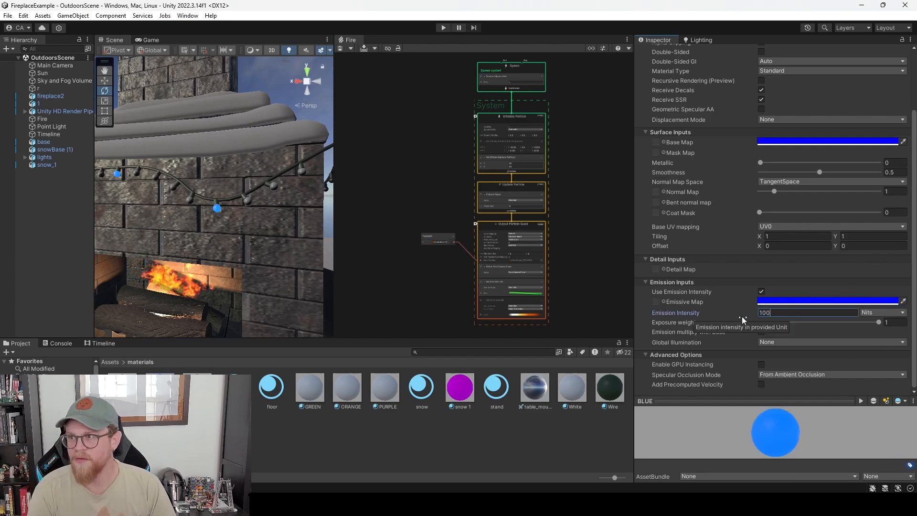
pyautogui.moveTo(248, 233); pyautogui.dragTo(241, 236, button='middle')
pyautogui.click(776, 313)
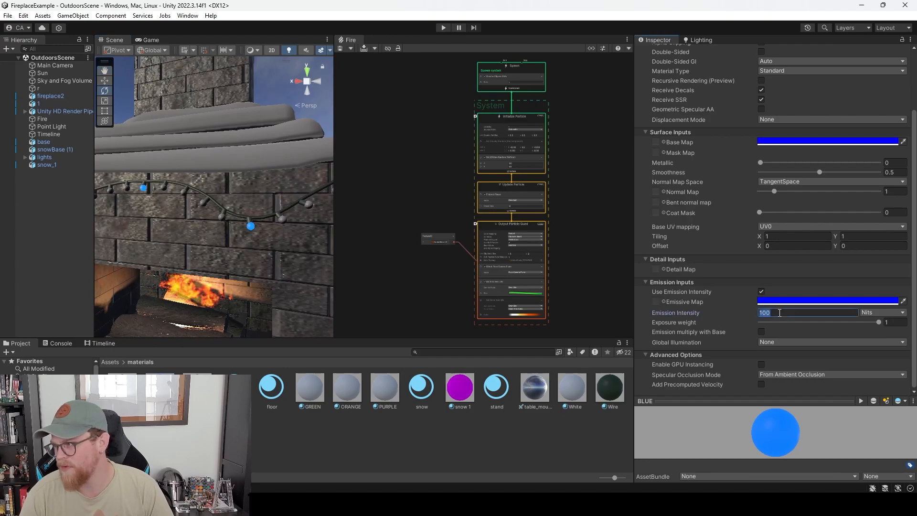
pyautogui.press('BackSpace')
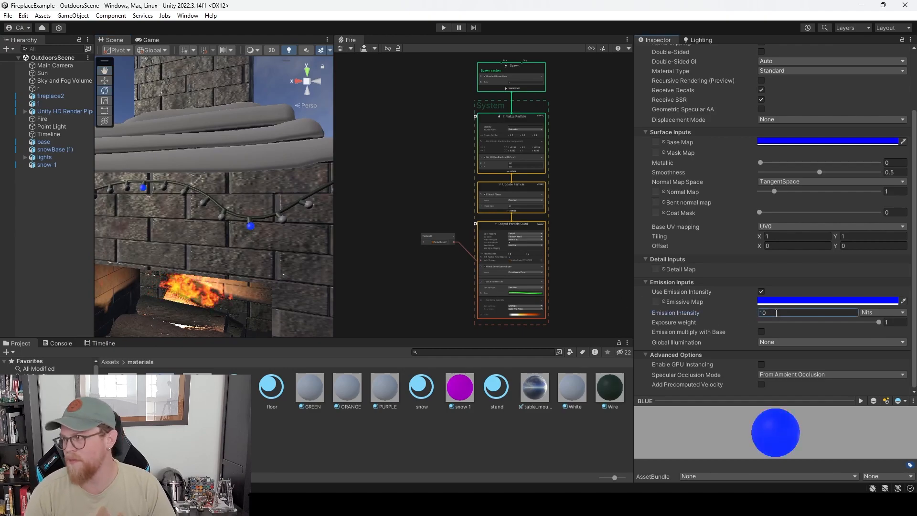
# Examine the blue emissive bulbs around the fireplace from several angles and distances.
pyautogui.keyDown('alt'); pyautogui.moveTo(247, 245); pyautogui.dragTo(276, 257); pyautogui.keyUp('alt')
pyautogui.scroll(-8, 282, 266)
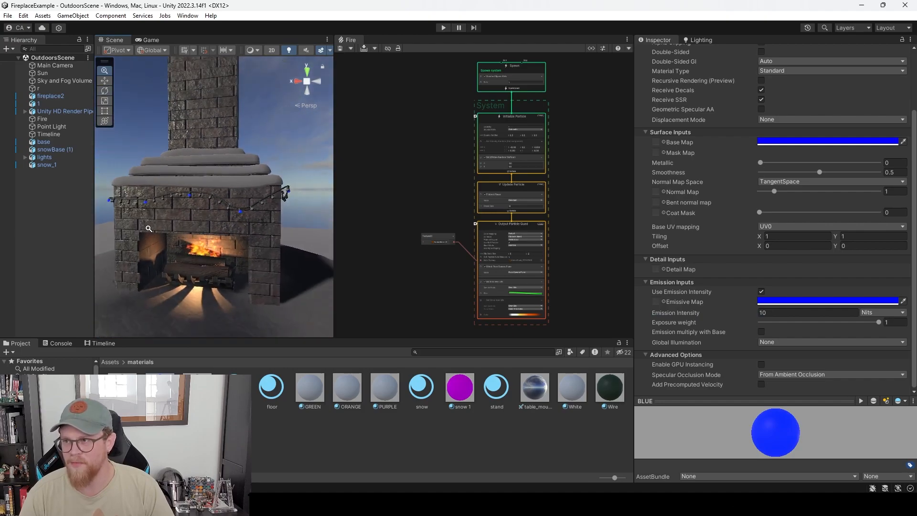
pyautogui.keyDown('alt'); pyautogui.moveTo(217, 234); pyautogui.dragTo(189, 242); pyautogui.keyUp('alt')
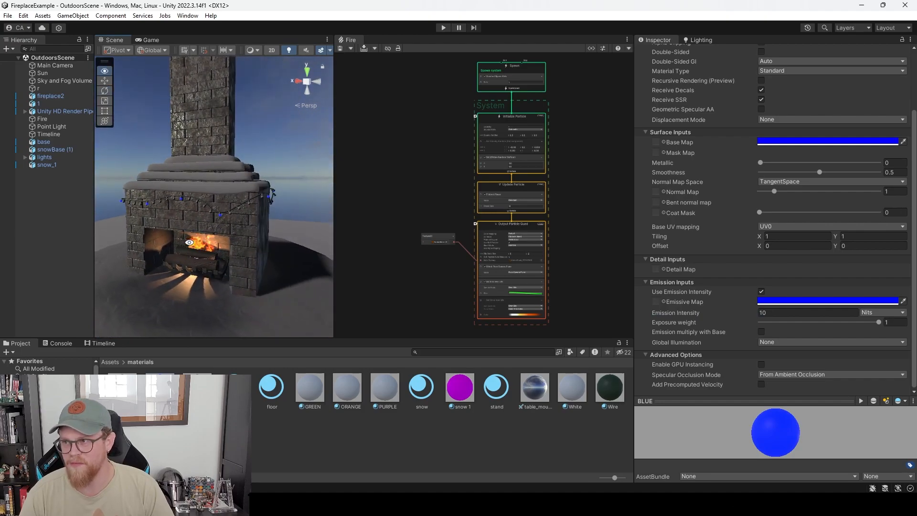
pyautogui.scroll(-5, 239, 265)
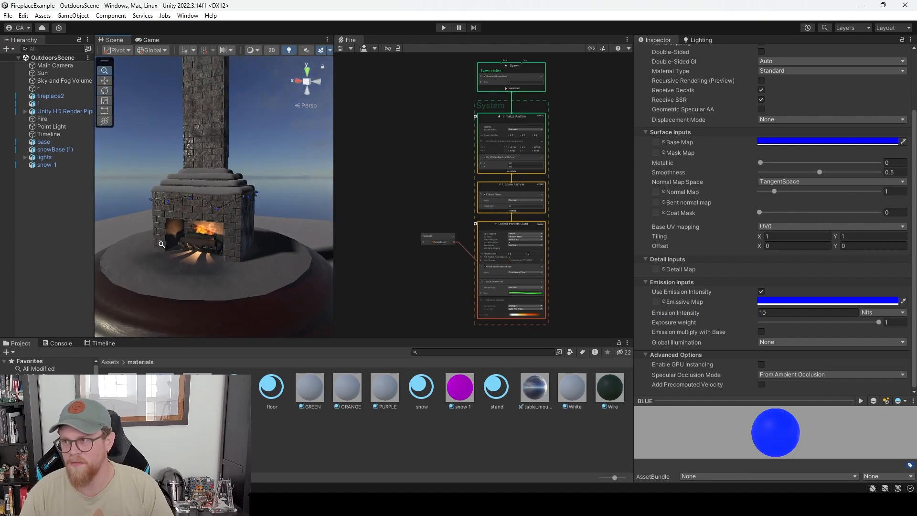
pyautogui.keyDown('alt'); pyautogui.moveTo(242, 248); pyautogui.dragTo(477, 316, button='right'); pyautogui.keyUp('alt')
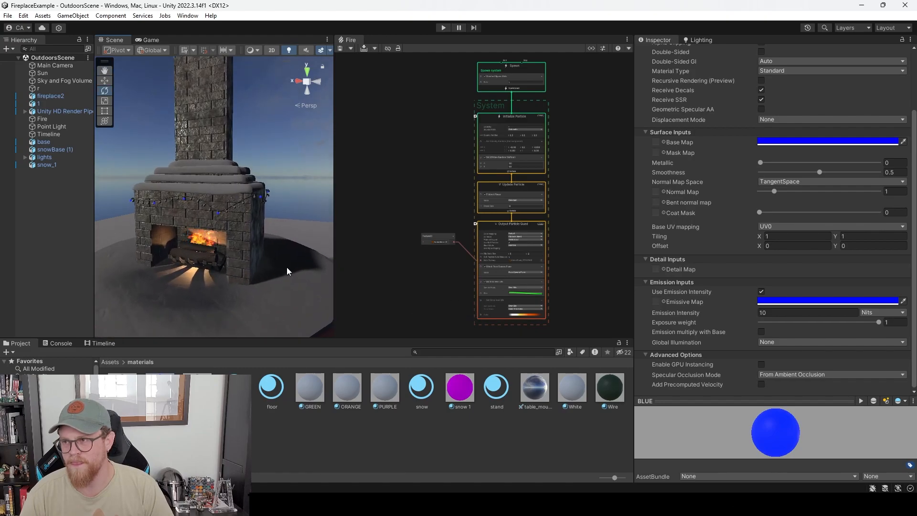
pyautogui.scroll(-3, 132, 202)
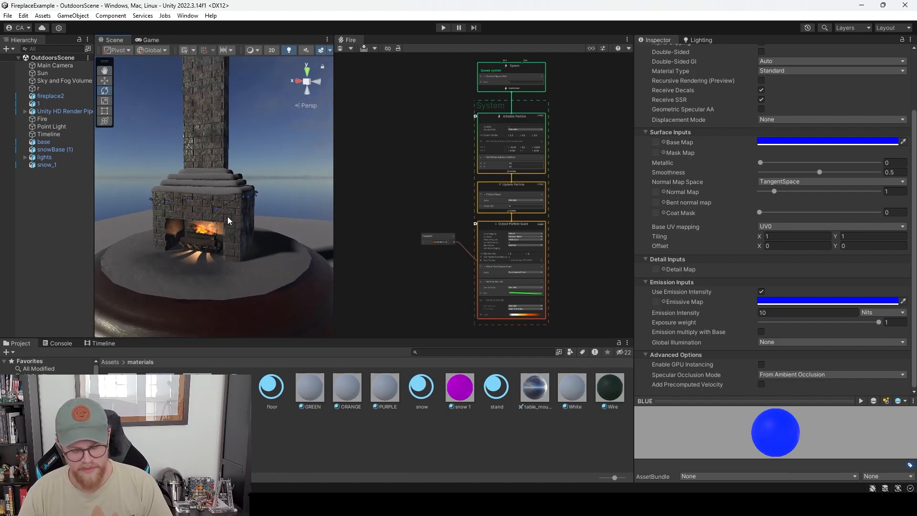
# Mark the fireplace2 object as static so it contributes to global illumination.
pyautogui.click(248, 222)
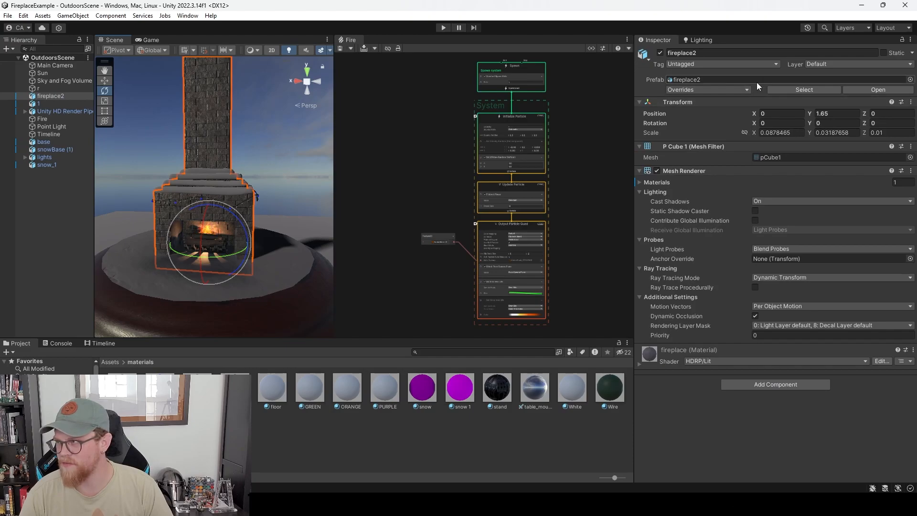
pyautogui.click(884, 53)
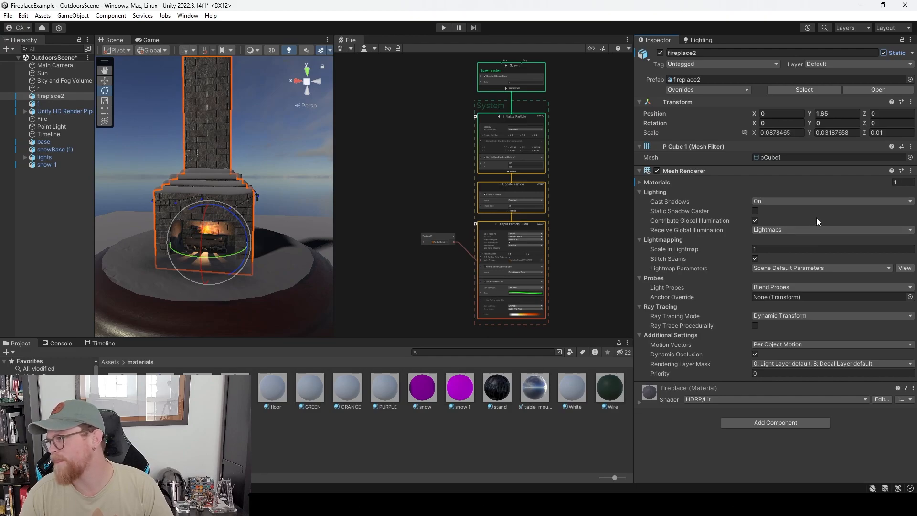
pyautogui.click(698, 40)
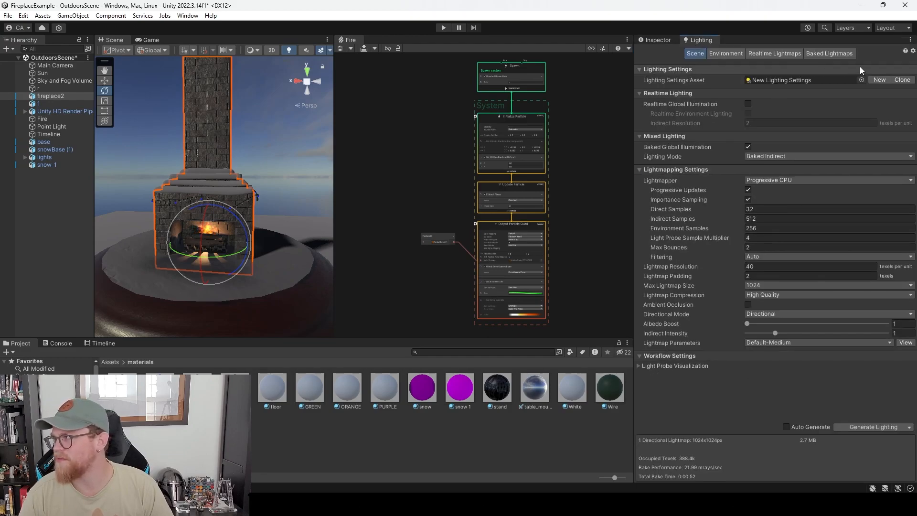
pyautogui.click(661, 40)
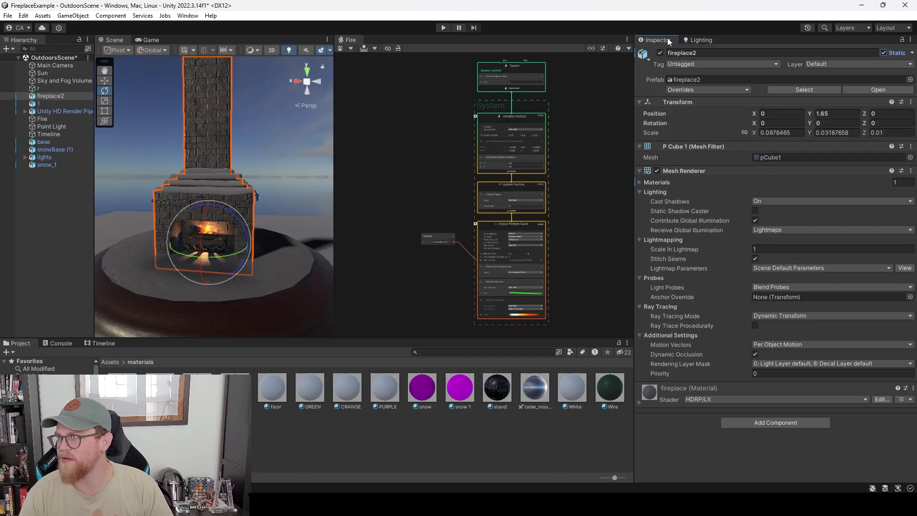
# Generate the scene lighting with the Progressive GPU (Preview) lightmapper and ambient occlusion enabled.
pyautogui.click(691, 43)
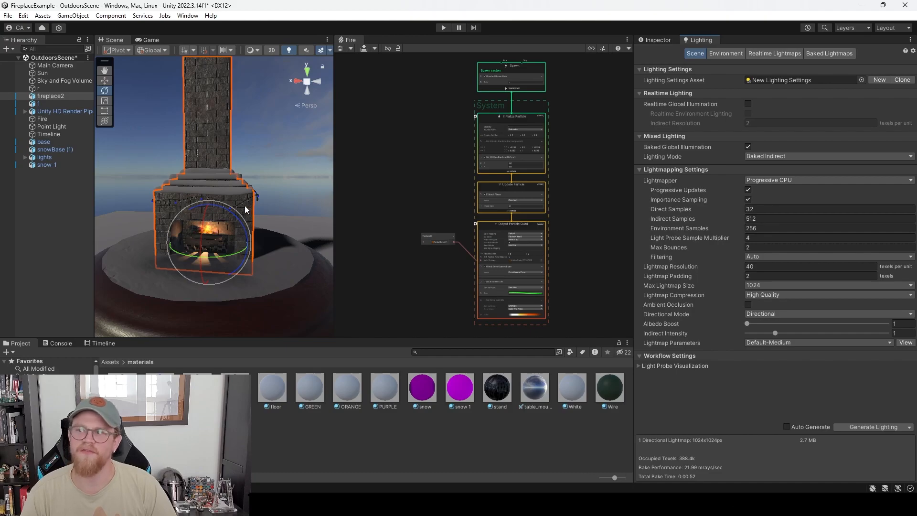
pyautogui.moveTo(210, 262)
pyautogui.keyDown('alt'); pyautogui.mouseDown(button='right')
pyautogui.moveTo(162, 211)
pyautogui.moveTo(339, 352)
pyautogui.moveTo(207, 259)
pyautogui.mouseUp(button='right'); pyautogui.keyUp('alt')
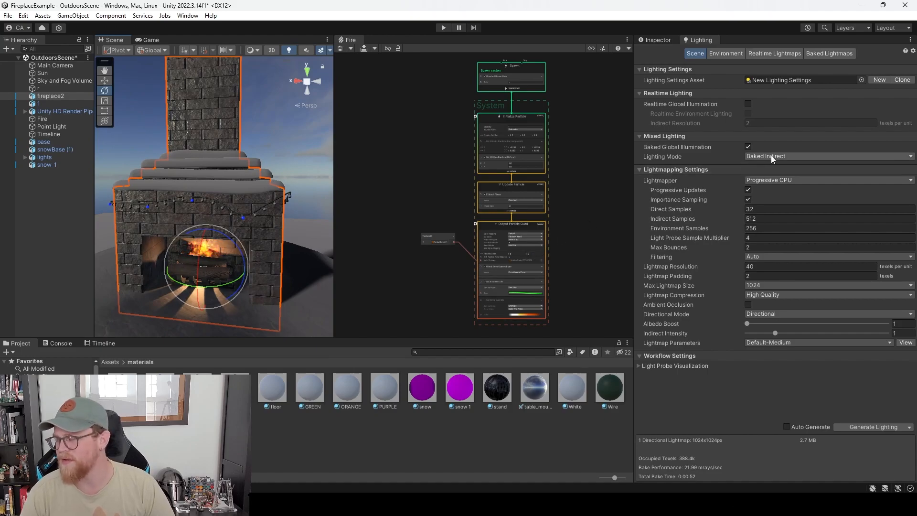
pyautogui.click(785, 180)
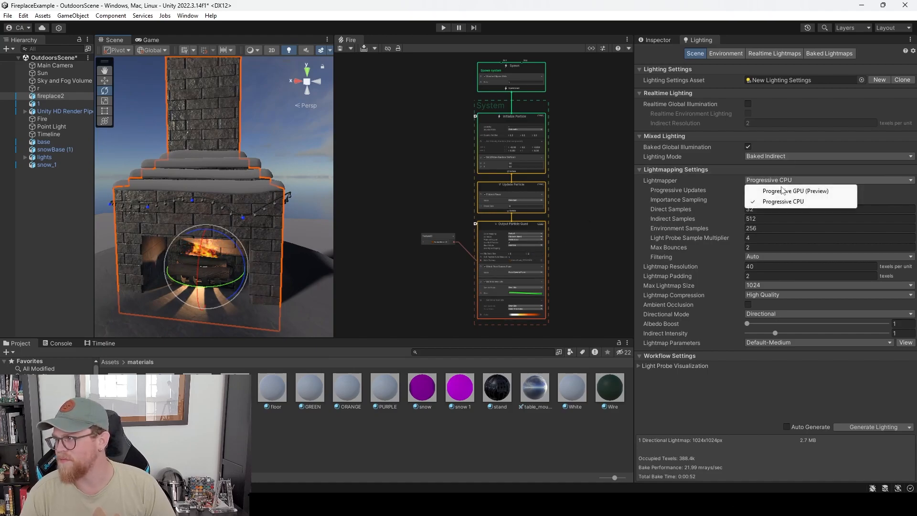
pyautogui.click(806, 189)
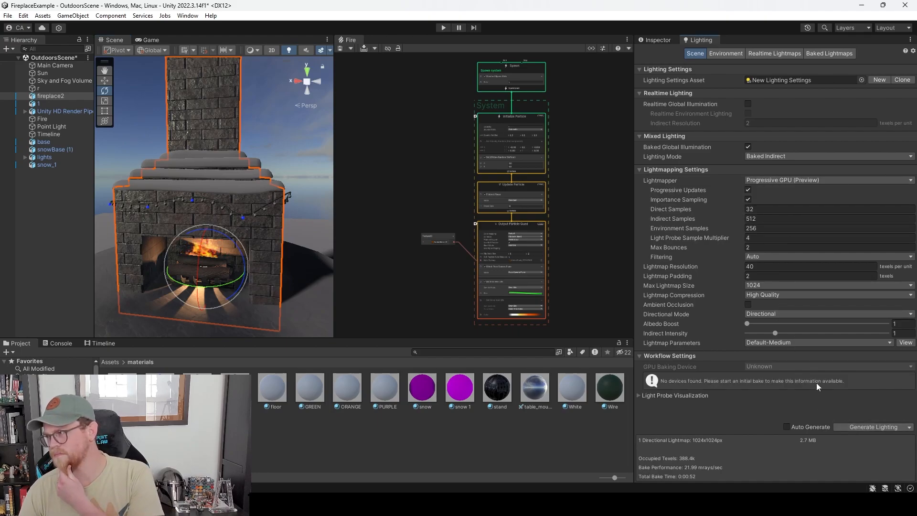
pyautogui.click(747, 305)
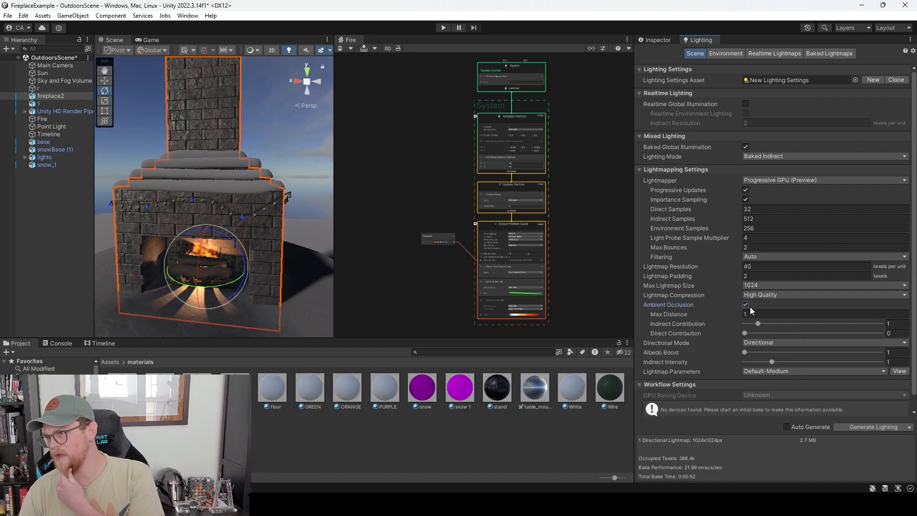
pyautogui.click(872, 429)
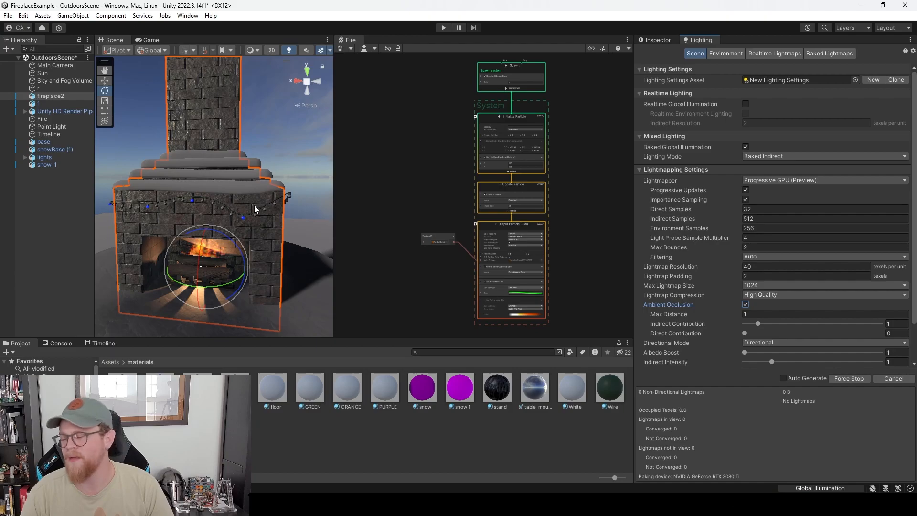
# Check the progress of the lighting bake and examine the brick around the blue bulbs for emitted light.
pyautogui.moveTo(201, 208)
pyautogui.keyDown('alt'); pyautogui.mouseDown()
pyautogui.moveTo(354, 217)
pyautogui.moveTo(184, 210)
pyautogui.mouseUp(); pyautogui.keyUp('alt')
pyautogui.keyDown('alt'); pyautogui.moveTo(185, 210); pyautogui.dragTo(292, 457, button='right'); pyautogui.keyUp('alt')
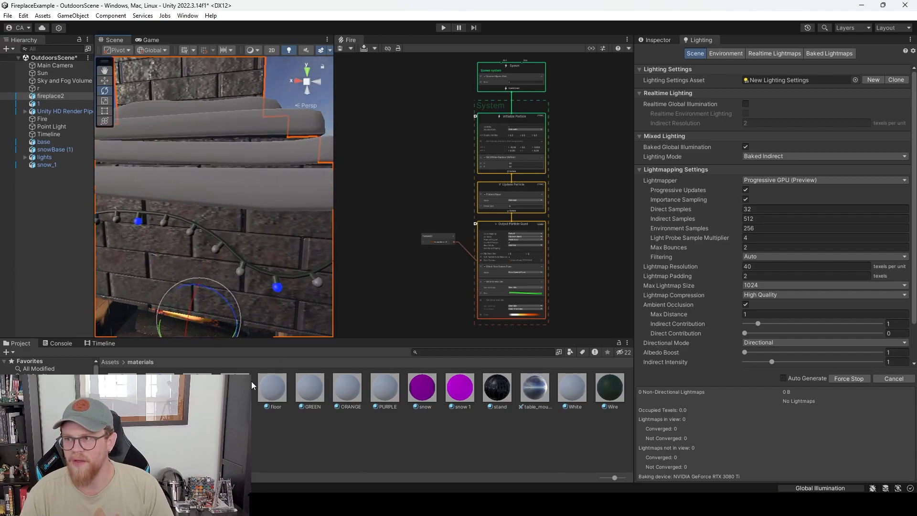
pyautogui.keyDown('alt'); pyautogui.moveTo(165, 262); pyautogui.dragTo(224, 239); pyautogui.keyUp('alt')
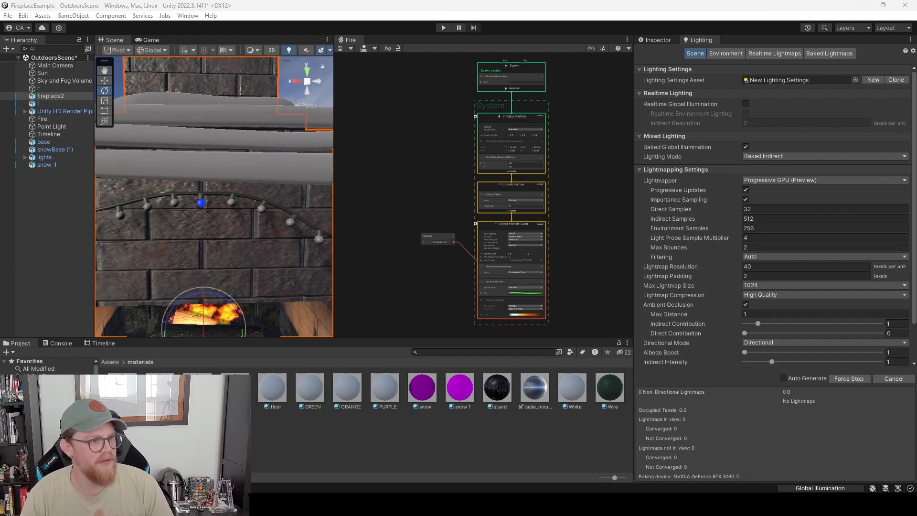
pyautogui.moveTo(636, 241); pyautogui.dragTo(691, 247)
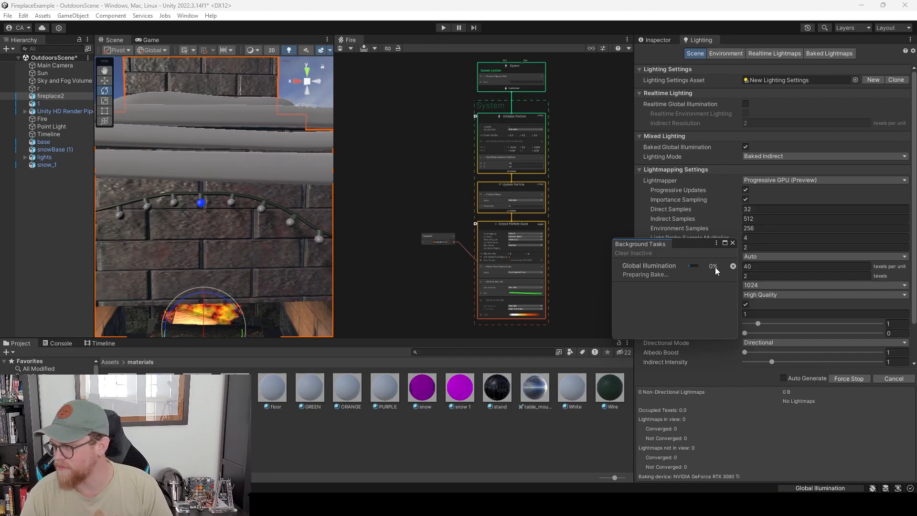
pyautogui.moveTo(699, 246); pyautogui.dragTo(721, 242)
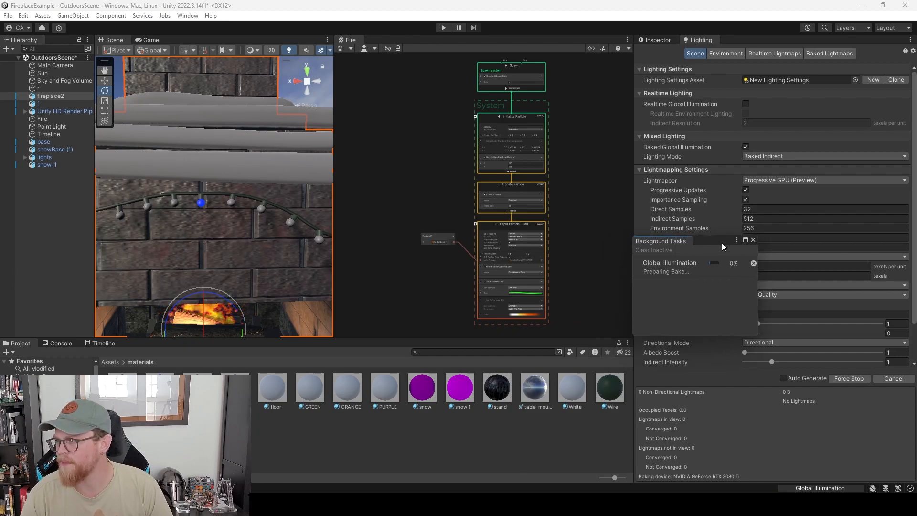
pyautogui.click(754, 240)
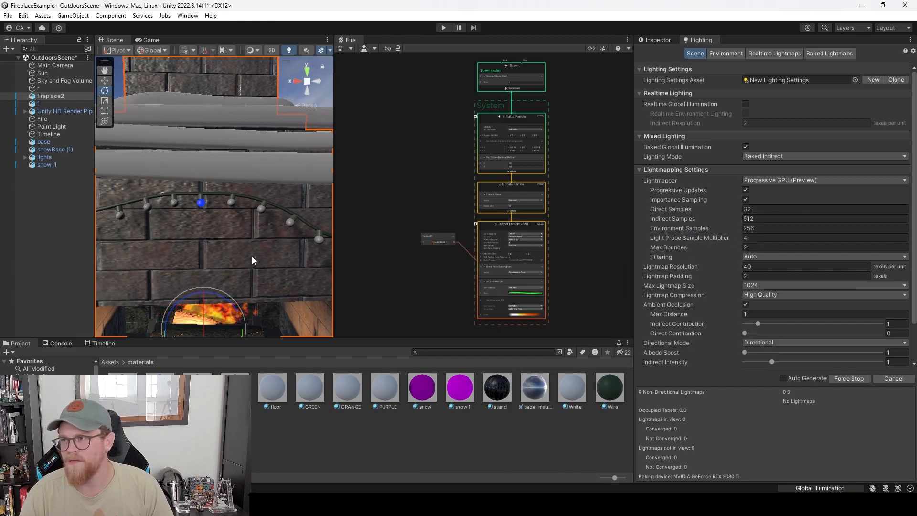
pyautogui.scroll(-8, 252, 256)
pyautogui.keyDown('alt'); pyautogui.moveTo(252, 257); pyautogui.dragTo(169, 226); pyautogui.keyUp('alt')
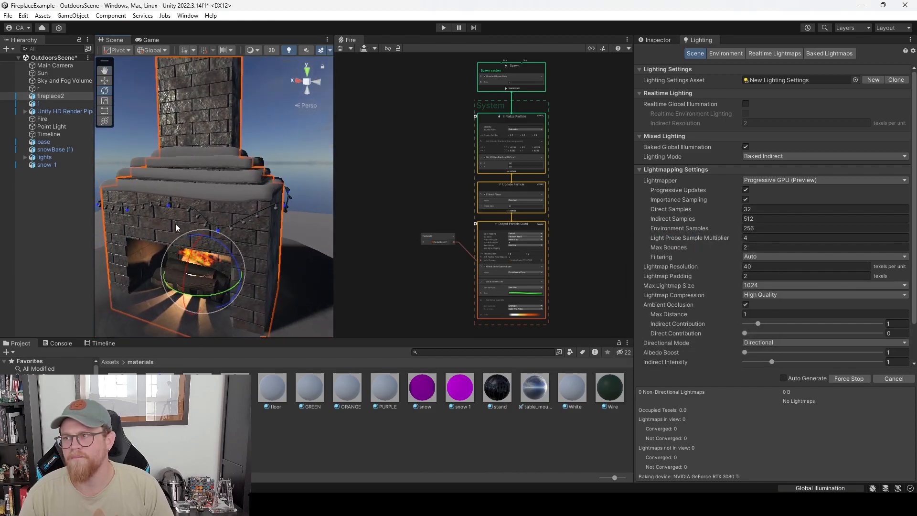
pyautogui.click(839, 488)
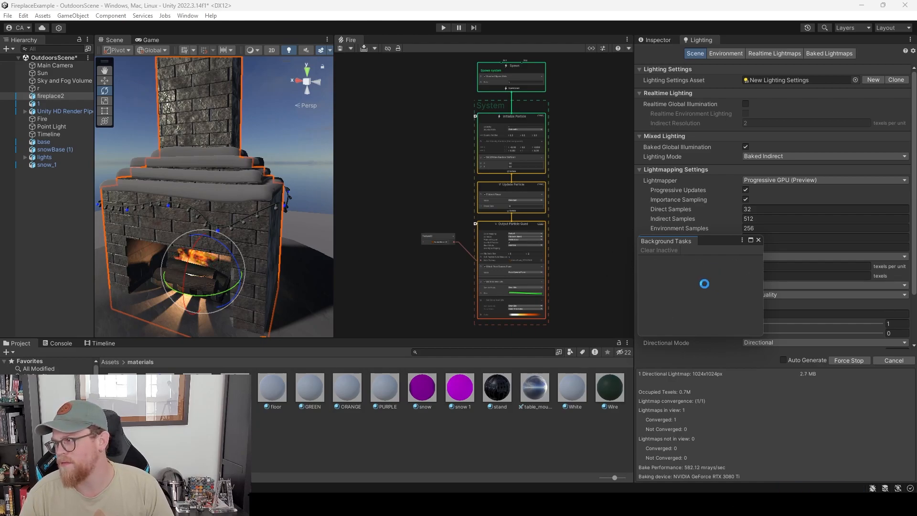
pyautogui.scroll(5, 198, 201)
pyautogui.moveTo(269, 288); pyautogui.dragTo(238, 253, button='middle')
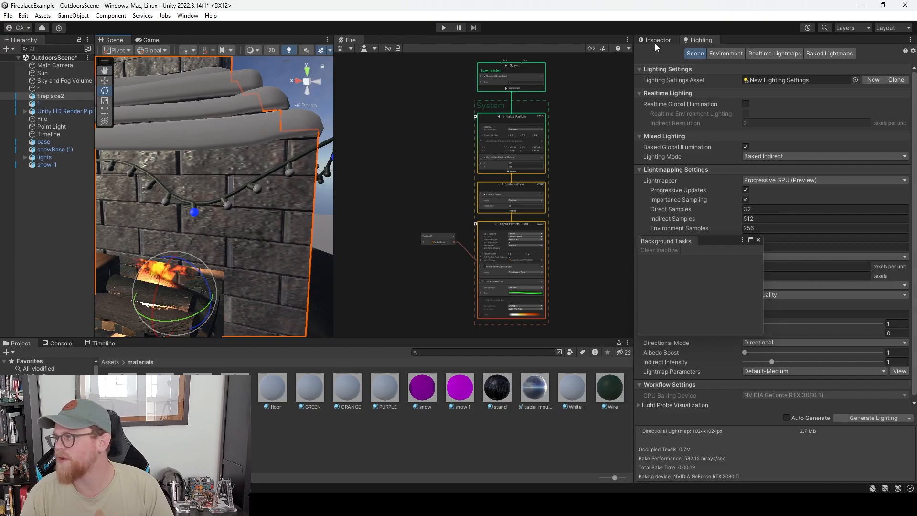
# Close the background tasks window and set the emission Global Illumination of the blue bulb's BLUE material to Baked.
pyautogui.click(757, 240)
pyautogui.click(649, 38)
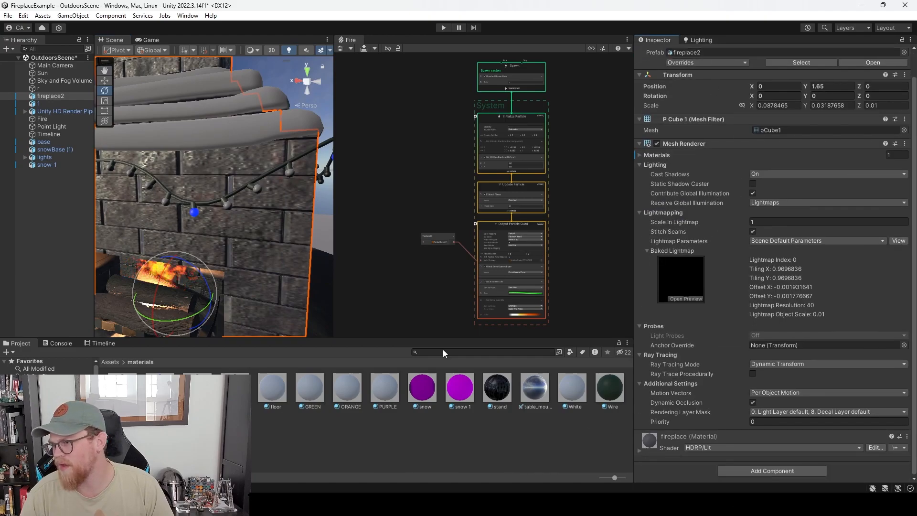
pyautogui.click(197, 214)
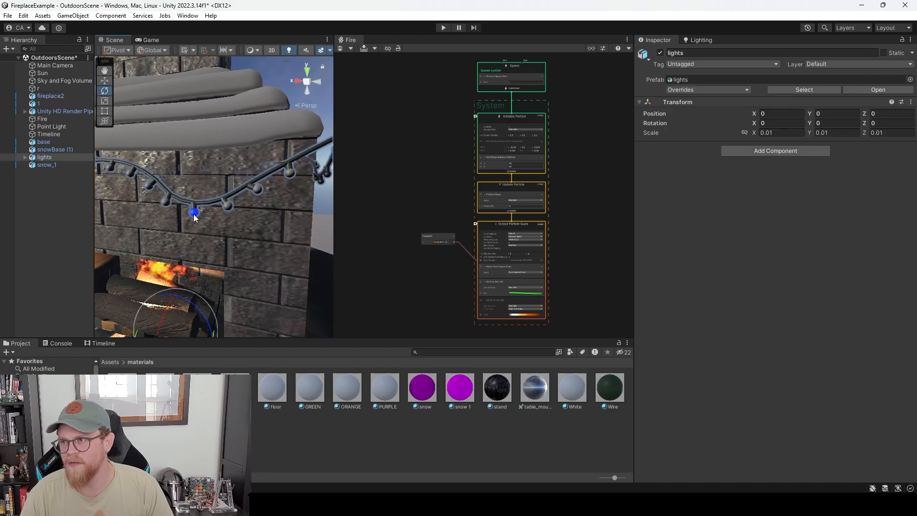
pyautogui.click(195, 213)
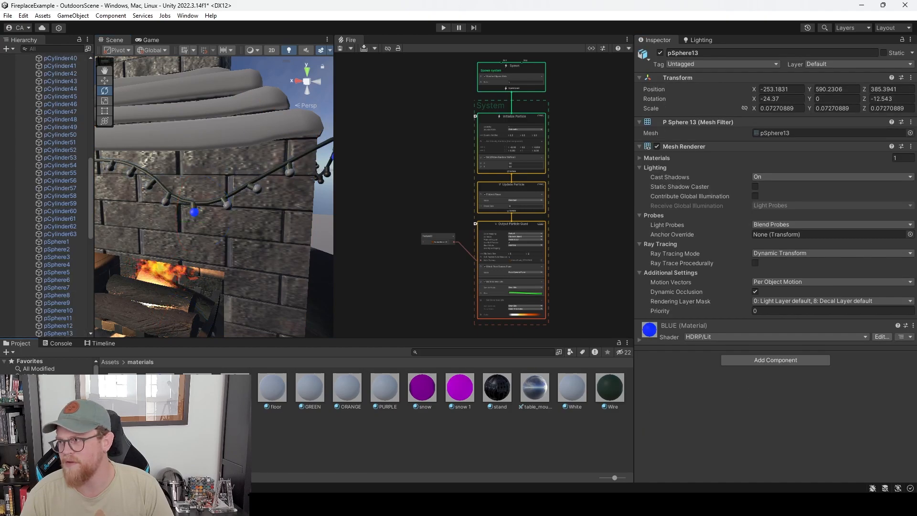
pyautogui.click(162, 387)
pyautogui.scroll(-2, 766, 310)
pyautogui.scroll(-1, 766, 312)
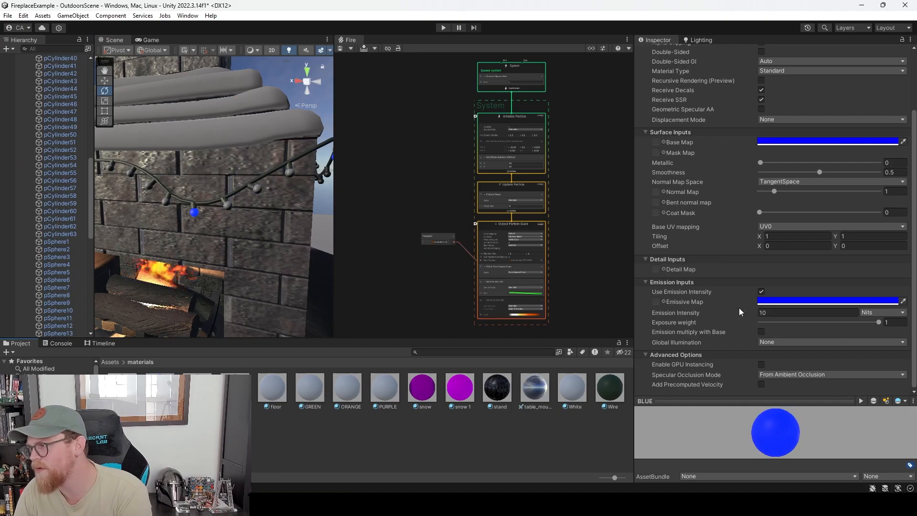
pyautogui.click(772, 343)
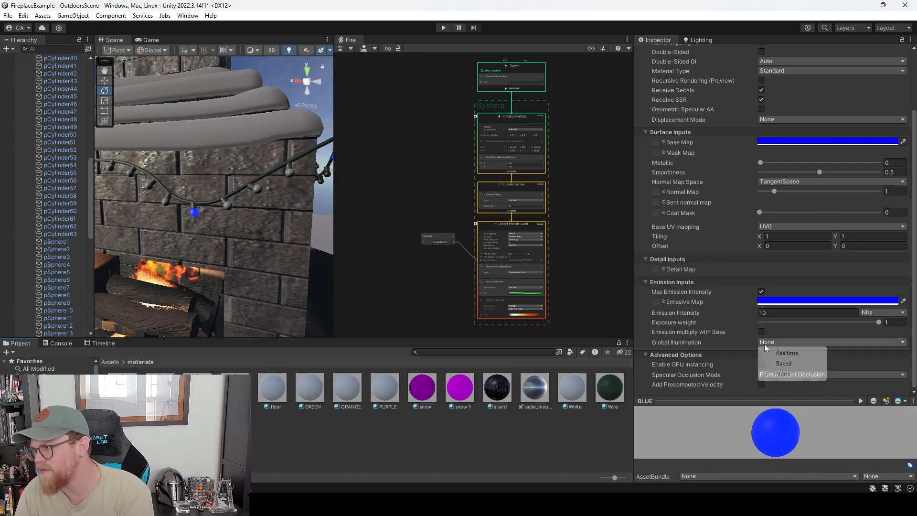
pyautogui.click(785, 364)
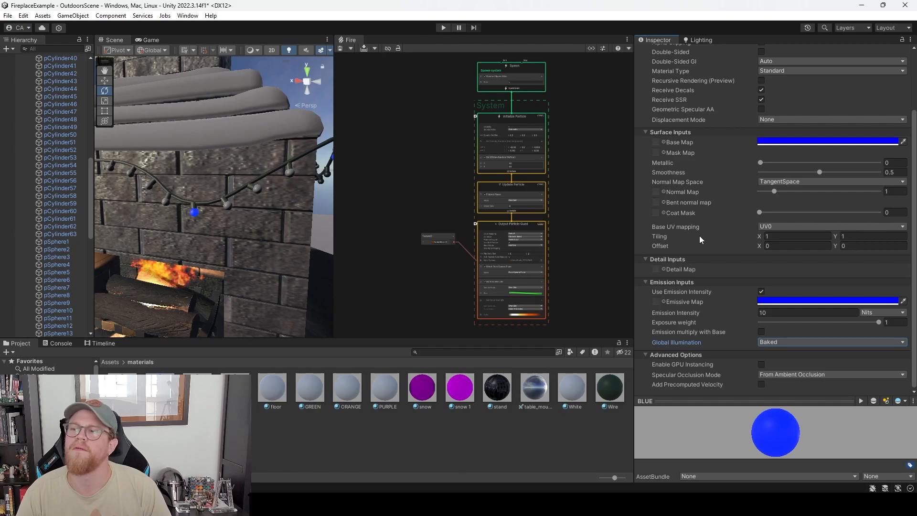
pyautogui.scroll(5, 732, 117)
# Check the static flags of the fireplace2 object, including Contribute GI, and return to the scene lighting settings.
pyautogui.click(701, 40)
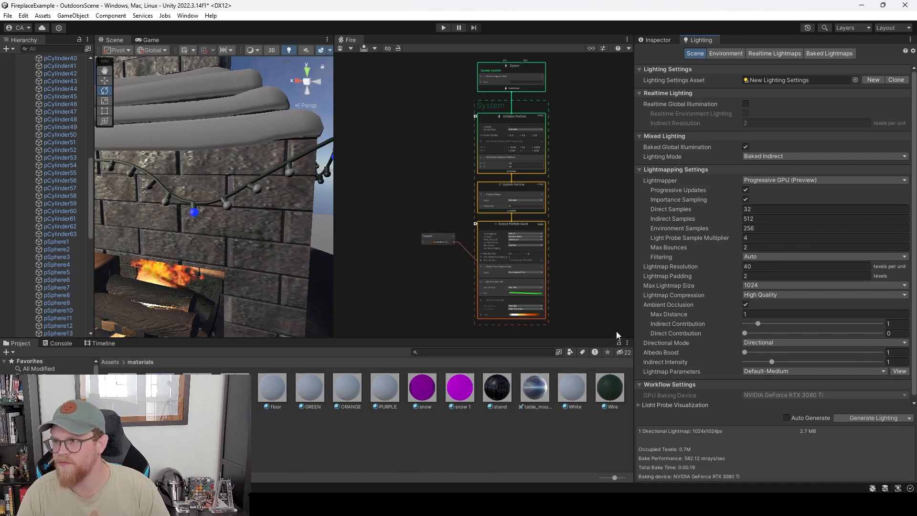
pyautogui.click(271, 227)
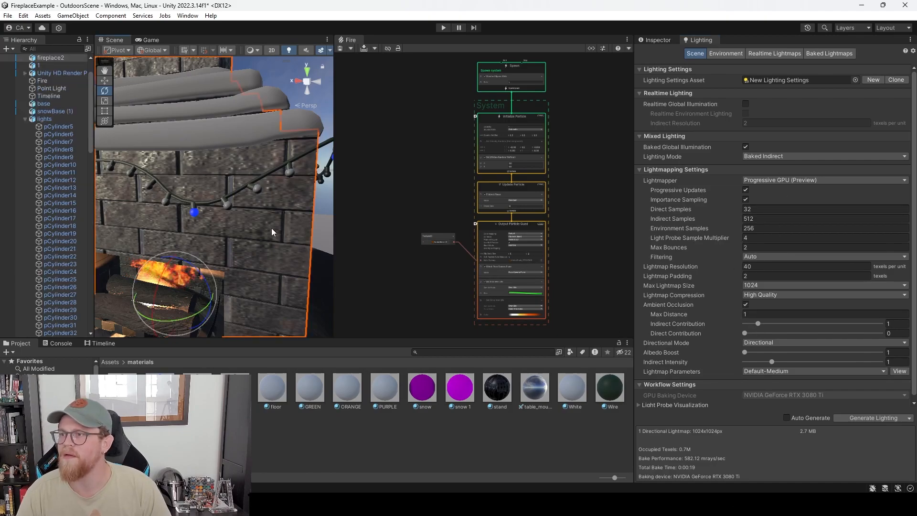
pyautogui.click(659, 40)
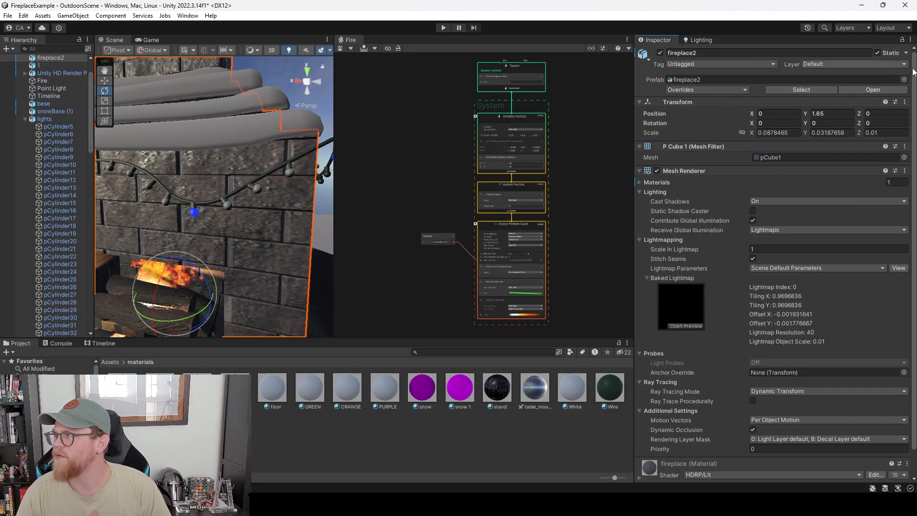
pyautogui.click(906, 53)
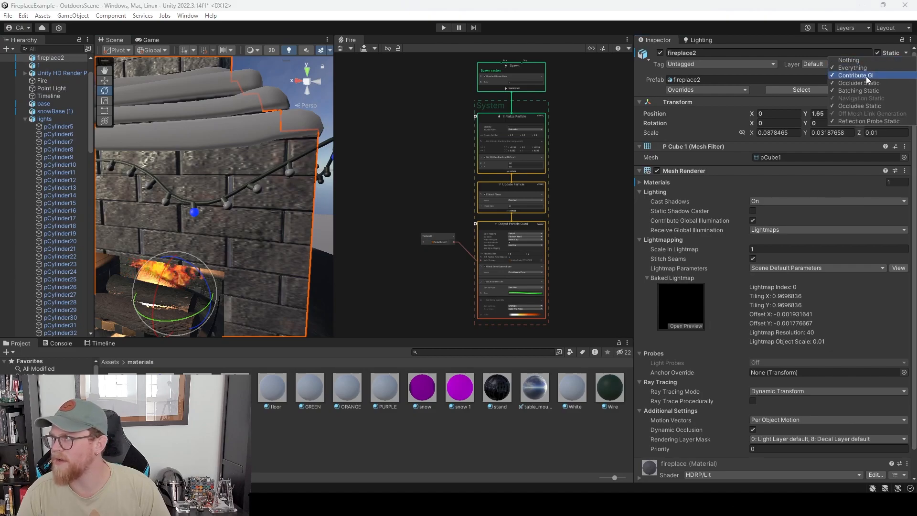
pyautogui.click(837, 41)
pyautogui.click(701, 40)
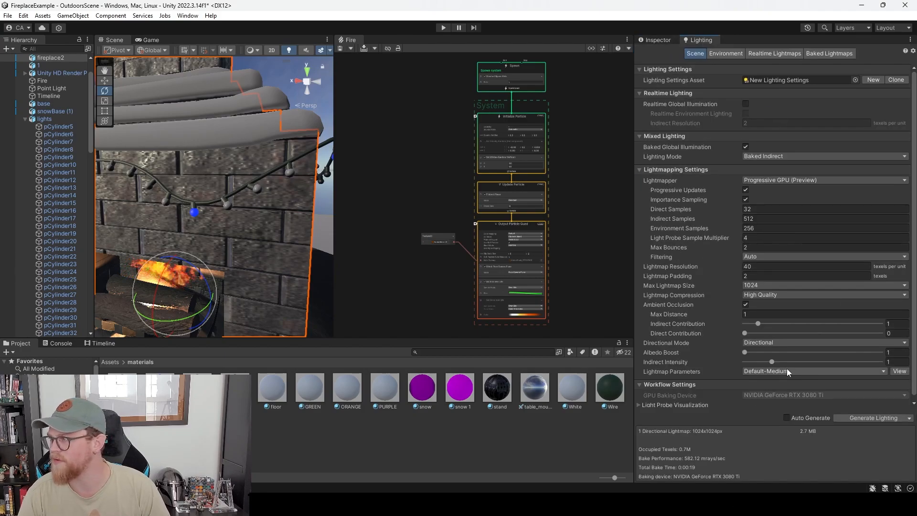
# Generate the scene's baked lighting and inspect the blue bulb of the string lights on the fireplace wall.
pyautogui.click(867, 419)
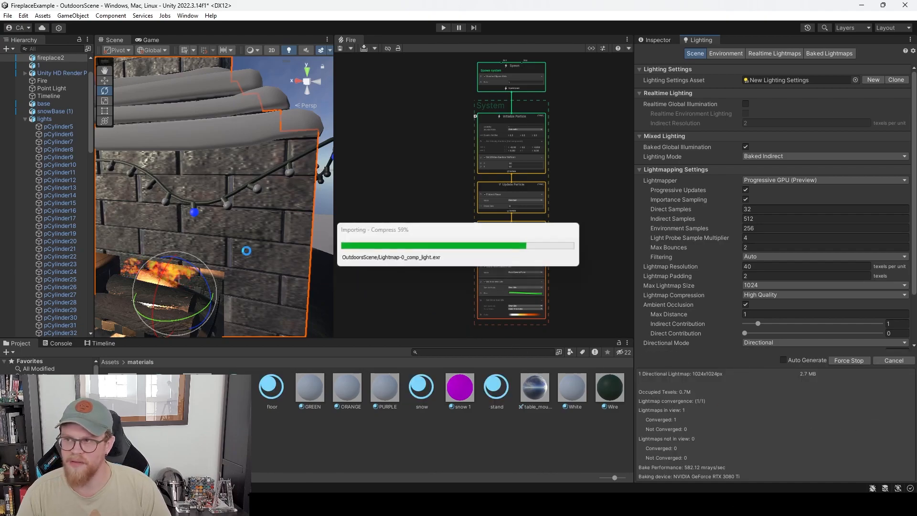
pyautogui.keyDown('alt'); pyautogui.moveTo(203, 204); pyautogui.dragTo(295, 309, button='right'); pyautogui.keyUp('alt')
pyautogui.keyDown('alt'); pyautogui.moveTo(226, 257); pyautogui.dragTo(276, 241); pyautogui.keyUp('alt')
pyautogui.keyDown('alt'); pyautogui.moveTo(276, 241); pyautogui.dragTo(223, 241, button='right'); pyautogui.keyUp('alt')
pyautogui.keyDown('alt'); pyautogui.moveTo(224, 241); pyautogui.dragTo(243, 237); pyautogui.keyUp('alt')
pyautogui.keyDown('alt'); pyautogui.moveTo(217, 212); pyautogui.dragTo(393, 262, button='right'); pyautogui.keyUp('alt')
pyautogui.moveTo(249, 222); pyautogui.dragTo(258, 221, button='middle')
pyautogui.keyDown('alt'); pyautogui.moveTo(258, 221); pyautogui.dragTo(212, 221); pyautogui.keyUp('alt')
pyautogui.keyDown('alt'); pyautogui.moveTo(212, 221); pyautogui.dragTo(296, 262, button='right'); pyautogui.keyUp('alt')
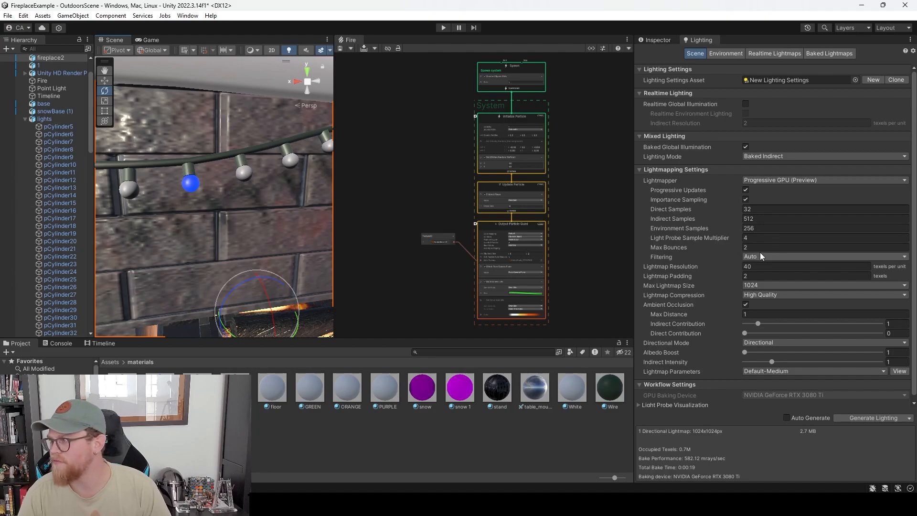
# Check the Sun's light settings and examine the baked lightmap with index 0 in its preview.
pyautogui.click(653, 41)
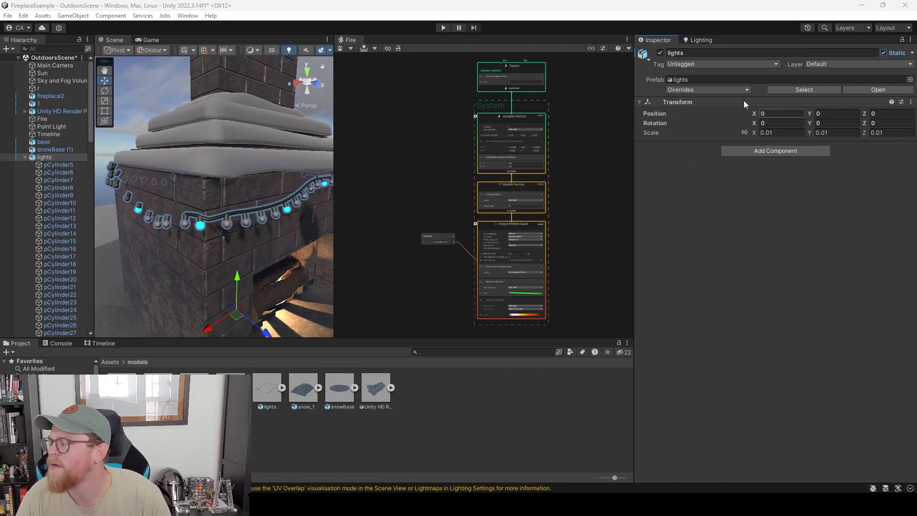
pyautogui.click(53, 73)
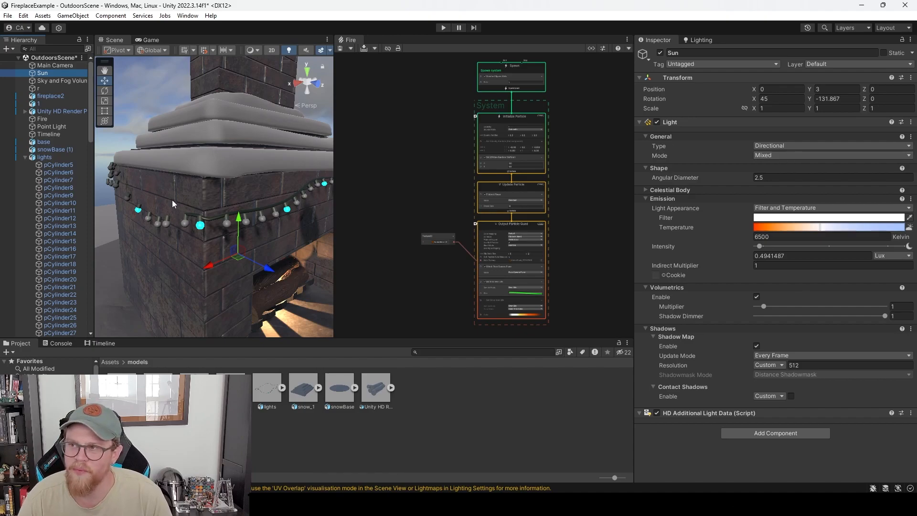
pyautogui.click(699, 42)
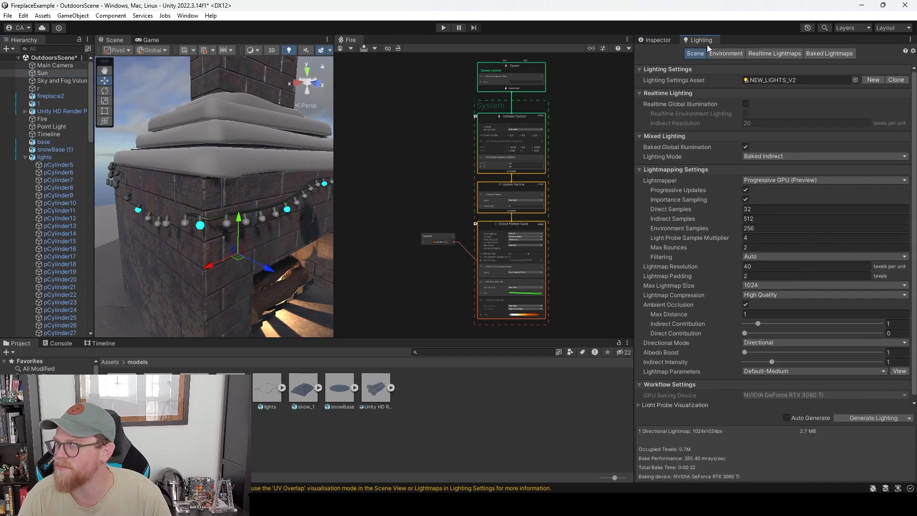
pyautogui.click(835, 54)
pyautogui.click(660, 122)
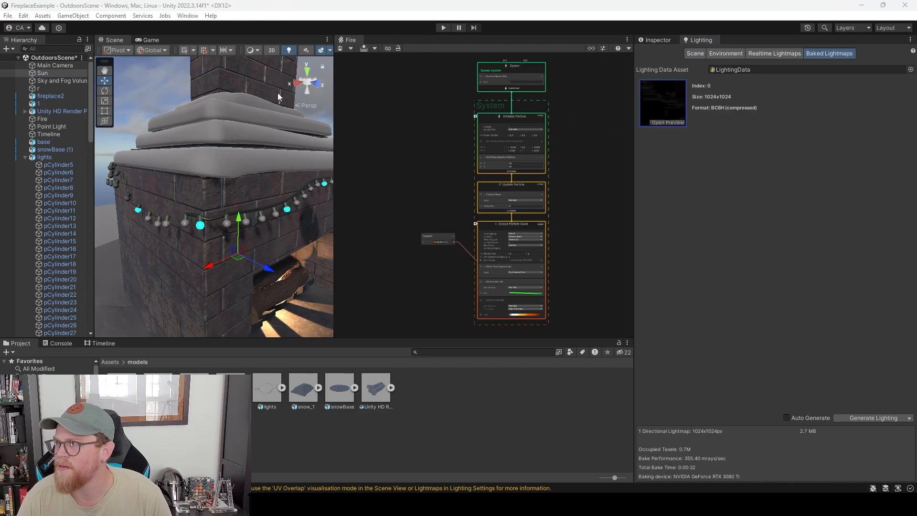
pyautogui.moveTo(549, 513); pyautogui.dragTo(620, 186)
pyautogui.scroll(5, 610, 297)
pyautogui.scroll(-1, 627, 311)
pyautogui.scroll(-3, 626, 311)
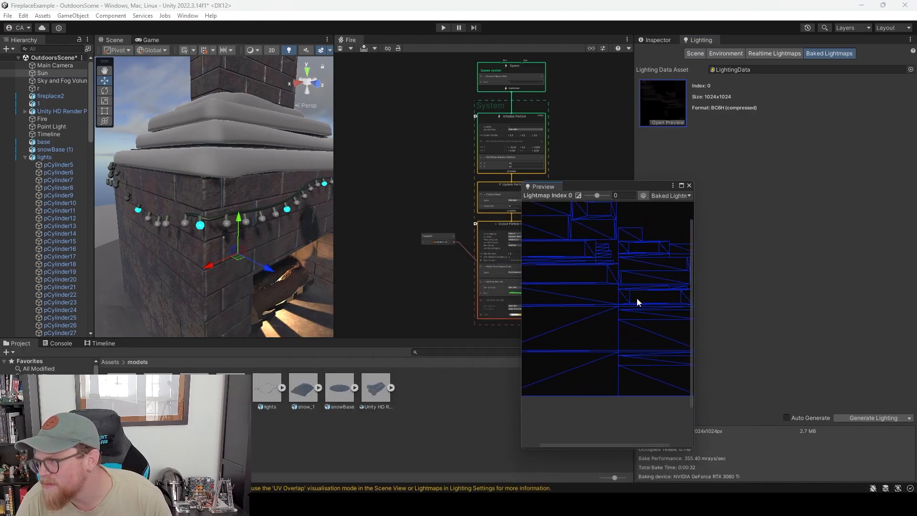
pyautogui.click(689, 186)
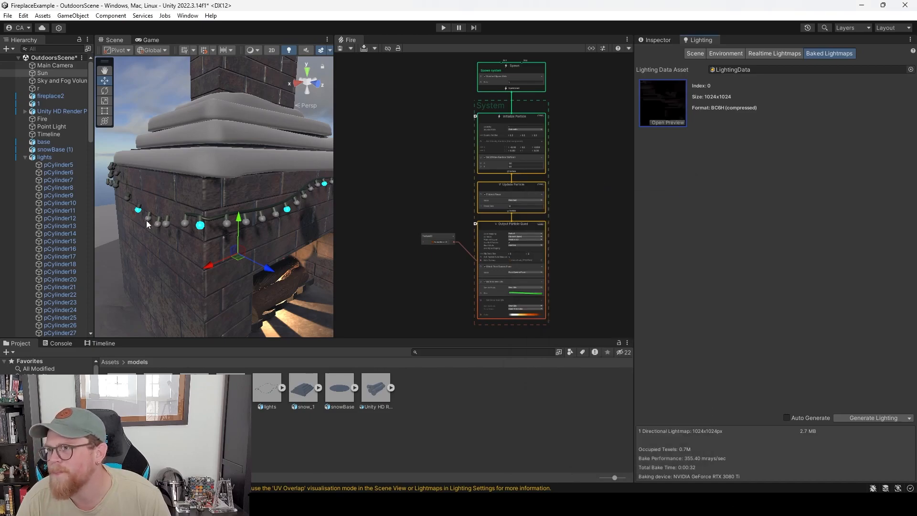
# Mark the snow_1 object as static.
pyautogui.click(204, 226)
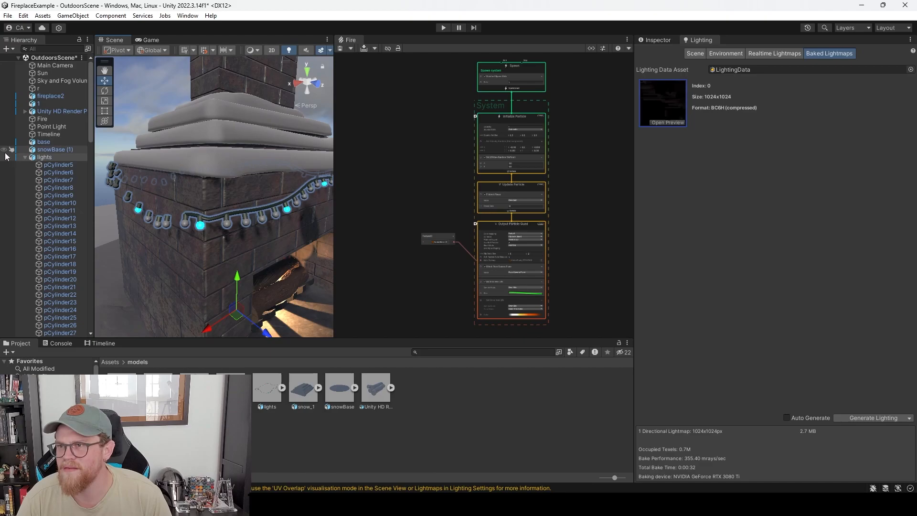
pyautogui.click(25, 158)
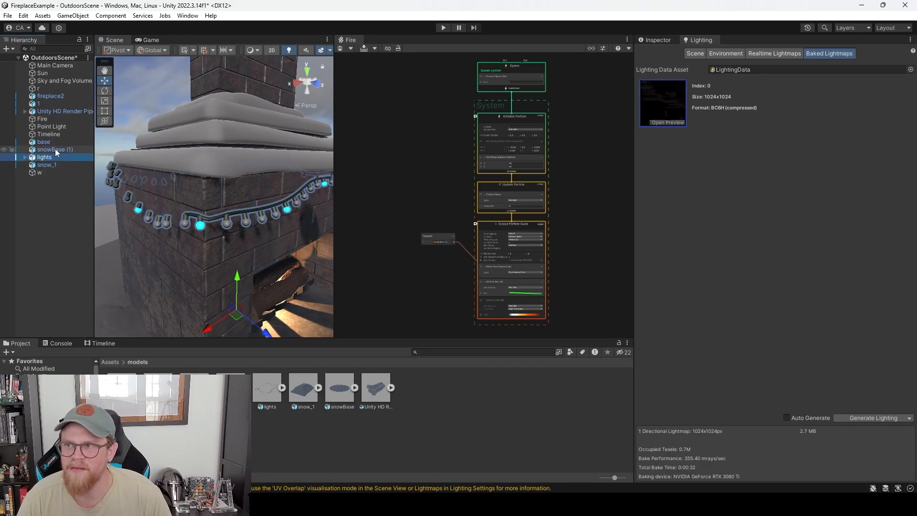
pyautogui.click(66, 165)
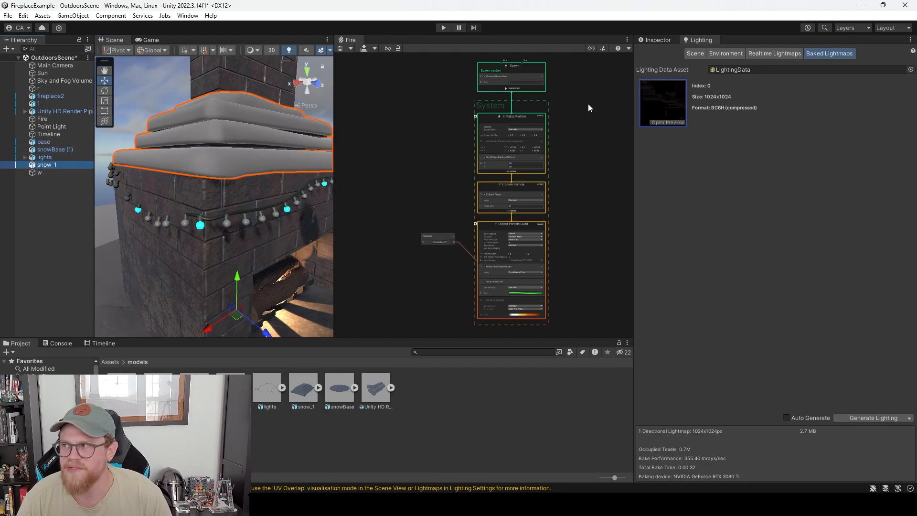
pyautogui.click(659, 40)
pyautogui.click(883, 53)
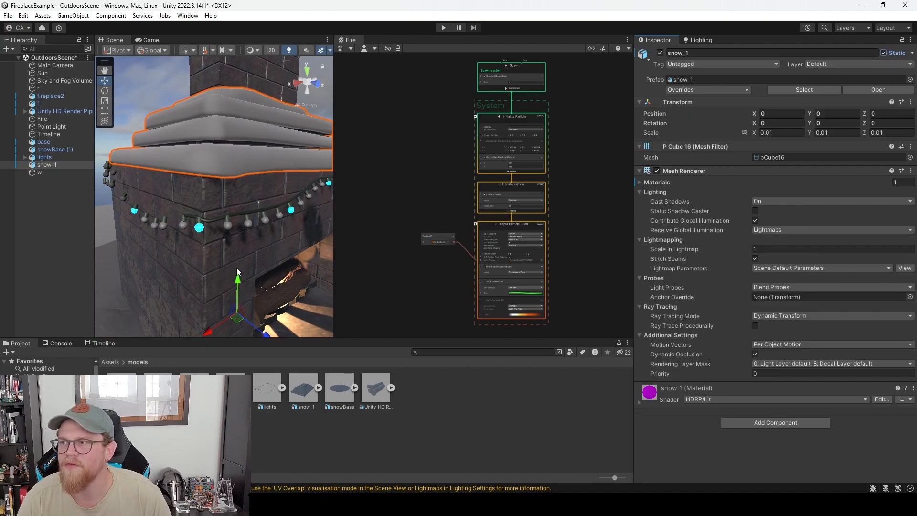
# Lower the snow_1 object on the fireplace to a Y position of -0.13.
pyautogui.moveTo(235, 234); pyautogui.dragTo(230, 245, button='right')
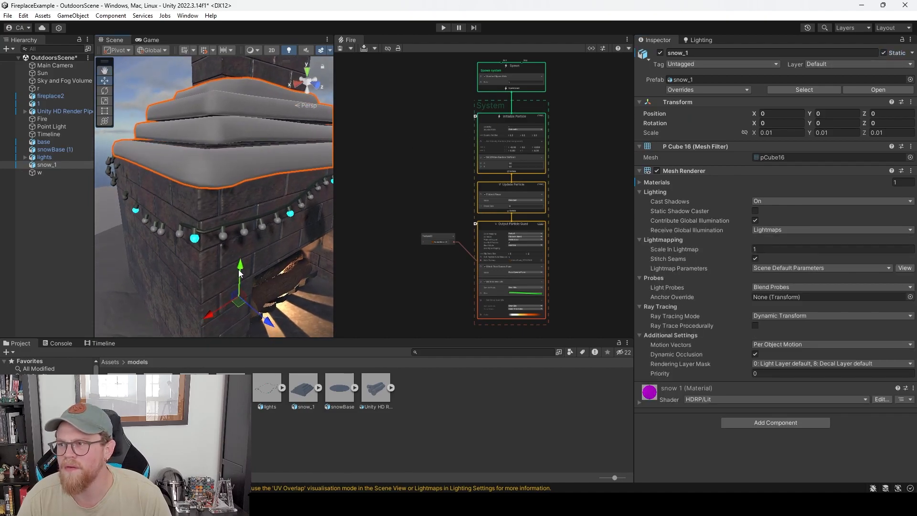
pyautogui.moveTo(240, 268); pyautogui.dragTo(266, 282)
pyautogui.hotkey('ctrl', 'z')
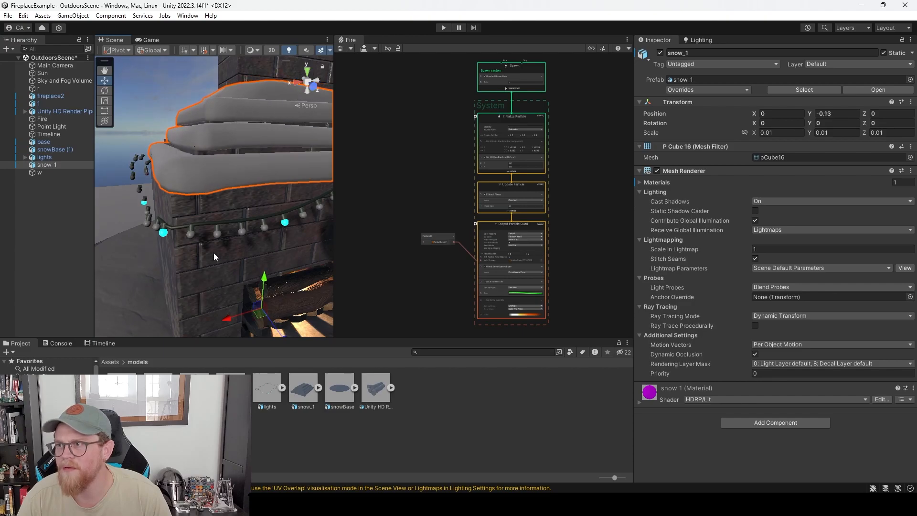
# Move the w sphere beside the fireplace to about Y 7.17 and Z 5.83.
pyautogui.click(91, 172)
pyautogui.keyDown('alt'); pyautogui.moveTo(230, 197); pyautogui.dragTo(212, 217); pyautogui.keyUp('alt')
pyautogui.click(186, 249)
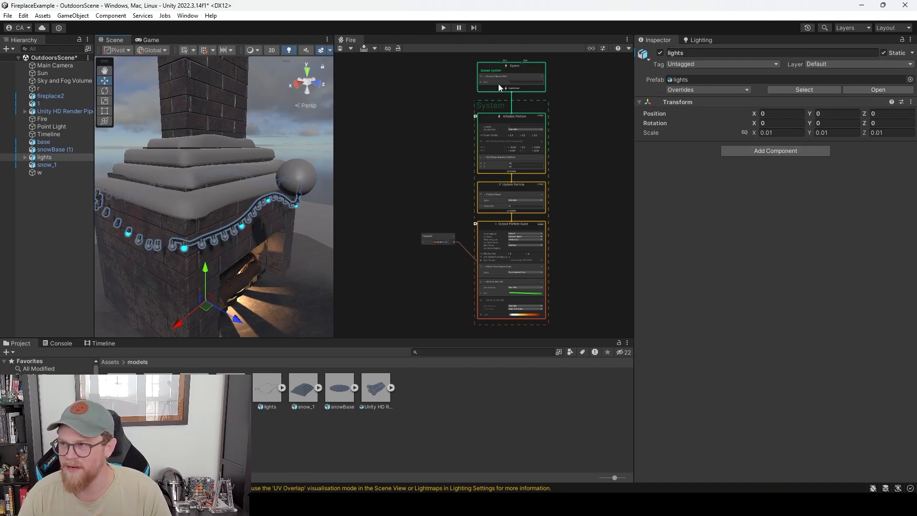
pyautogui.keyDown('alt'); pyautogui.moveTo(276, 252); pyautogui.dragTo(325, 241); pyautogui.keyUp('alt')
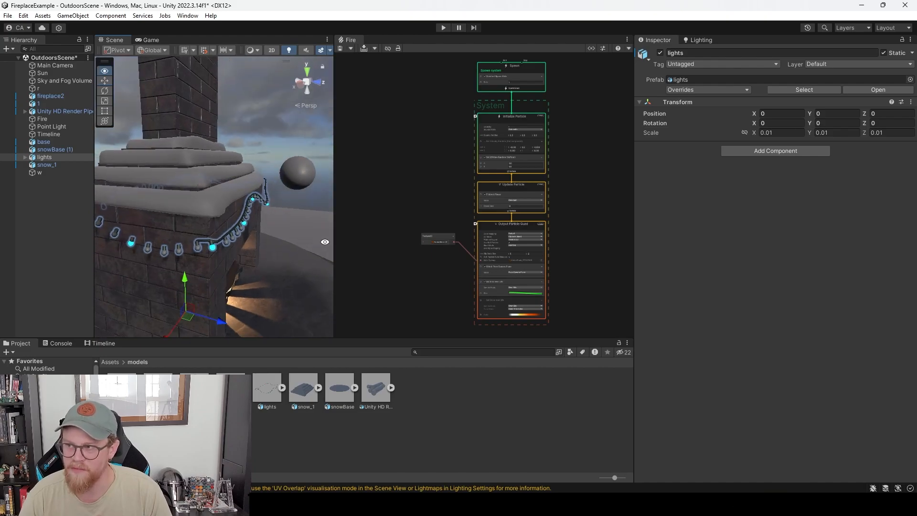
pyautogui.click(304, 179)
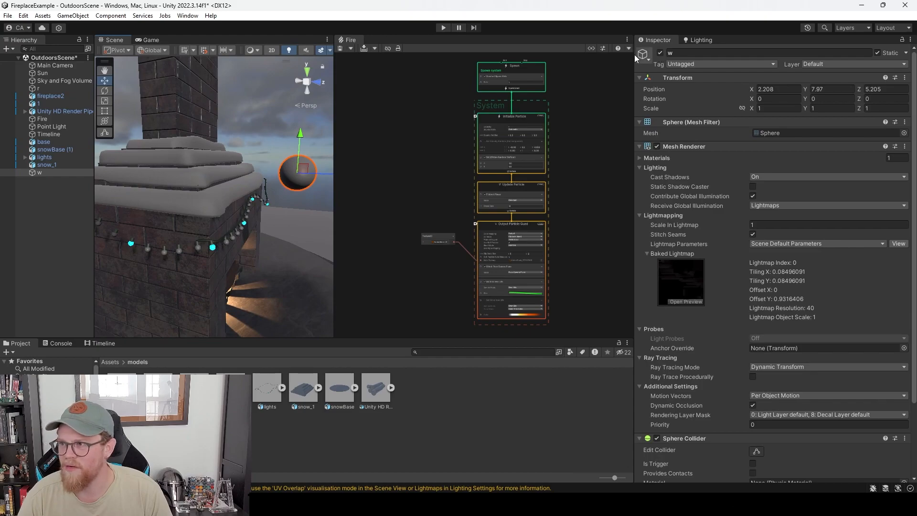
pyautogui.moveTo(304, 173); pyautogui.dragTo(325, 201)
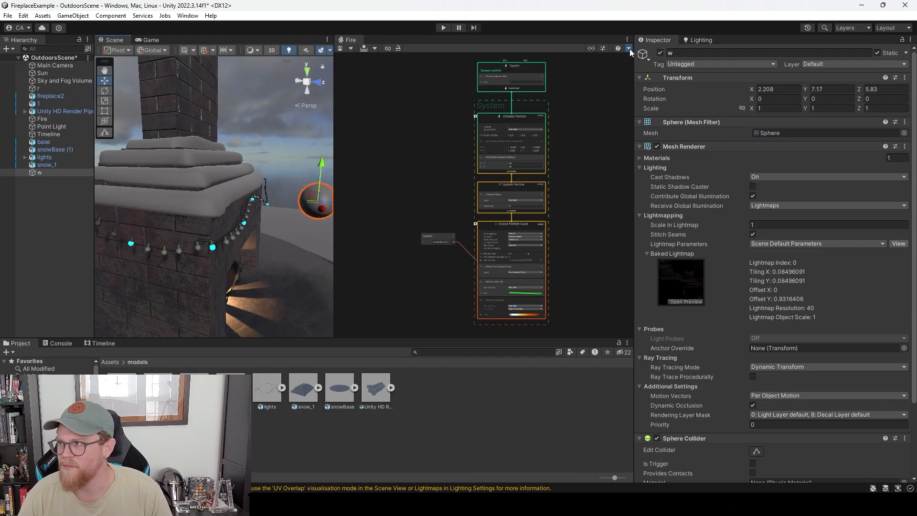
# Regenerate the scene's lighting and check the blue glow on the front of the fireplace.
pyautogui.click(701, 40)
pyautogui.click(862, 418)
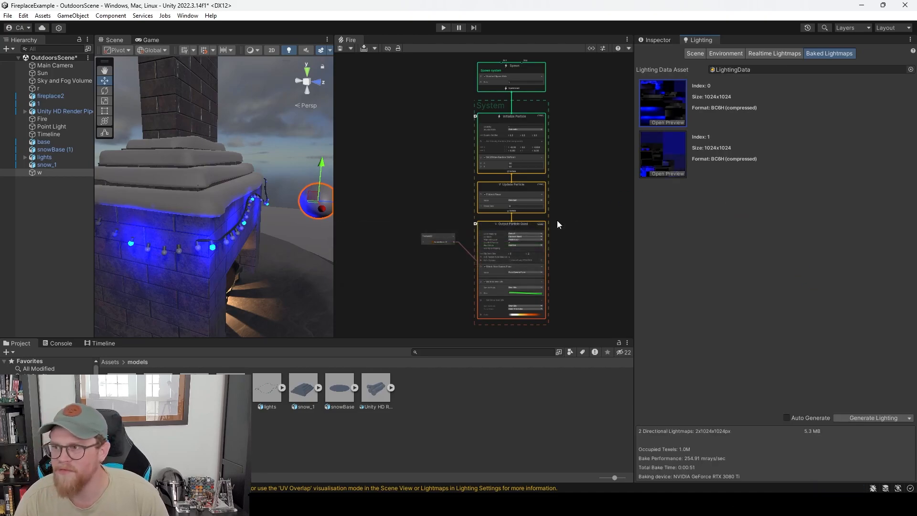
pyautogui.keyDown('alt'); pyautogui.moveTo(262, 201); pyautogui.dragTo(199, 231); pyautogui.keyUp('alt')
pyautogui.keyDown('alt'); pyautogui.moveTo(280, 239); pyautogui.dragTo(320, 252); pyautogui.keyUp('alt')
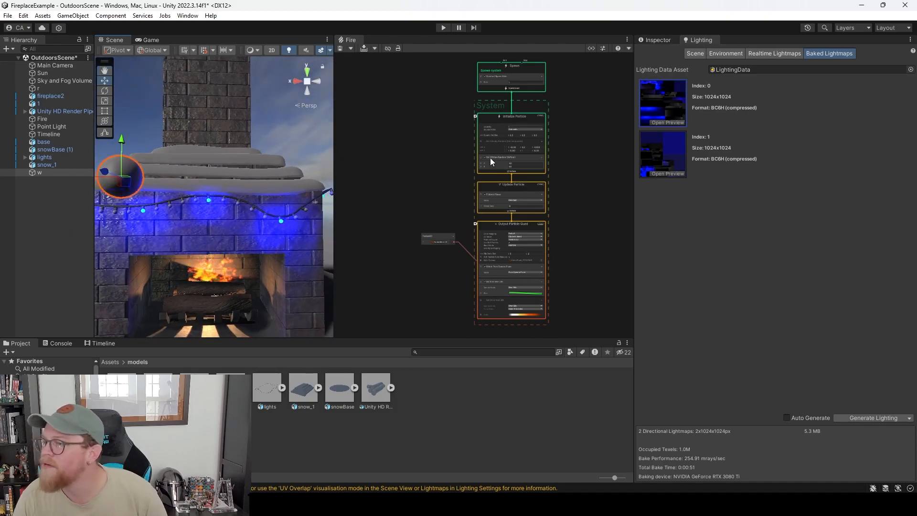
# Set the emission intensity of the BLUE material to 50 nits.
pyautogui.click(43, 429)
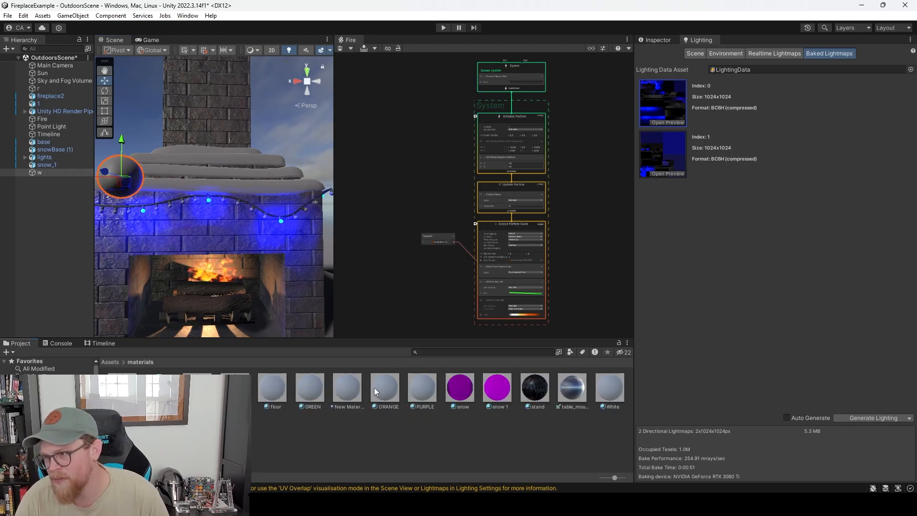
pyautogui.click(197, 389)
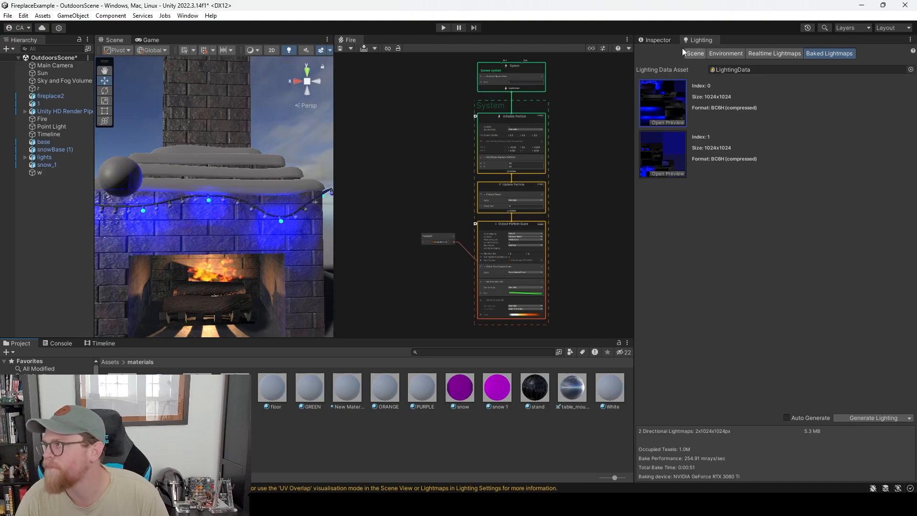
pyautogui.click(658, 39)
pyautogui.scroll(-3, 721, 261)
pyautogui.click(775, 311)
pyautogui.write('50')
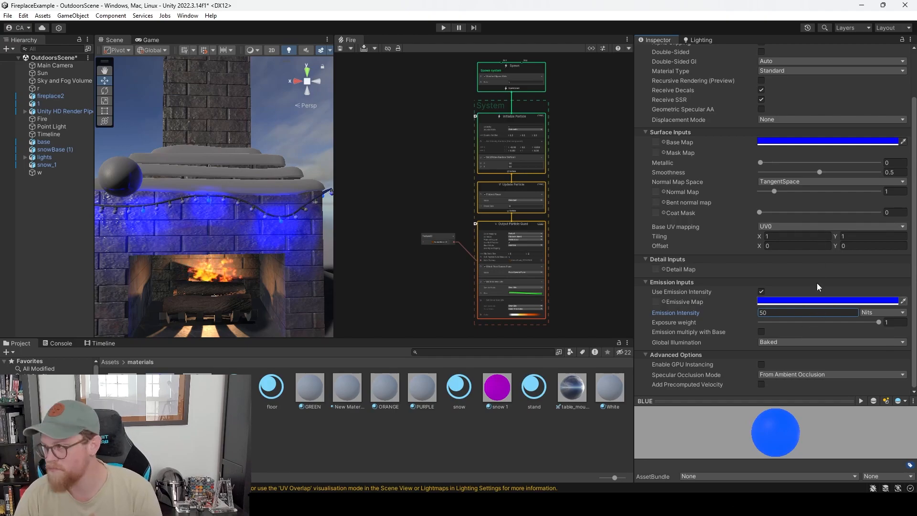
# Bake the lighting again with the updated blue emission and check the glow around a single bulb.
pyautogui.click(700, 42)
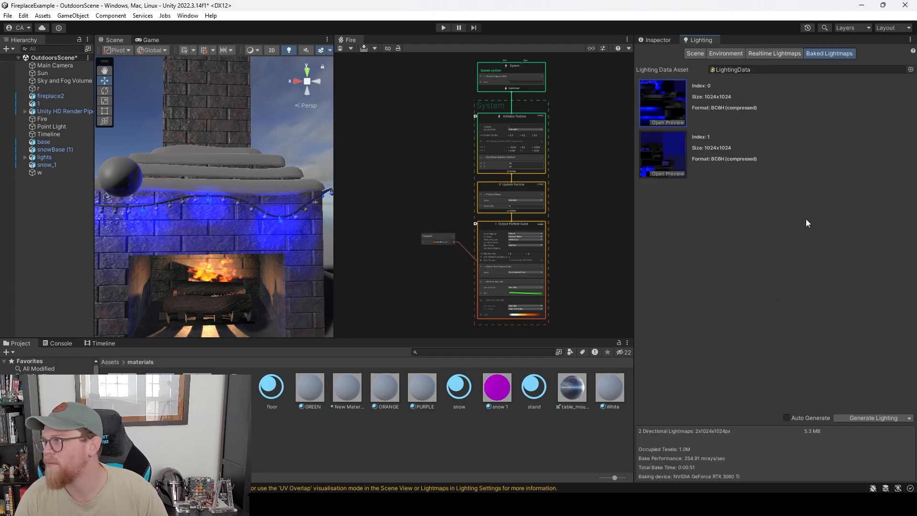
pyautogui.click(869, 420)
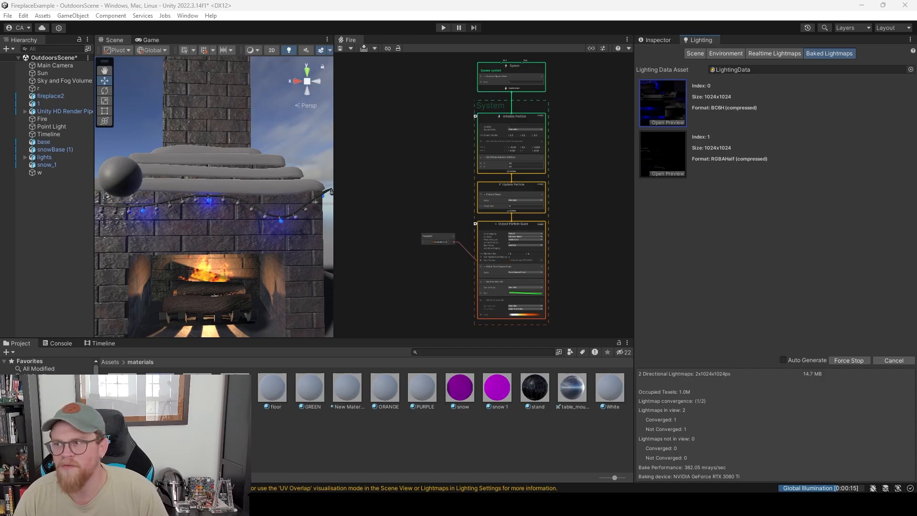
pyautogui.scroll(10, 228, 229)
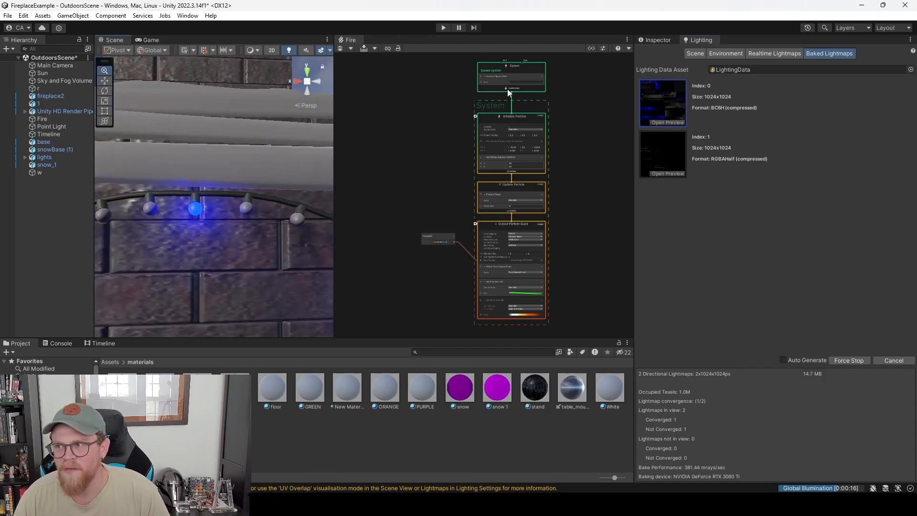
pyautogui.scroll(-10, 125, 84)
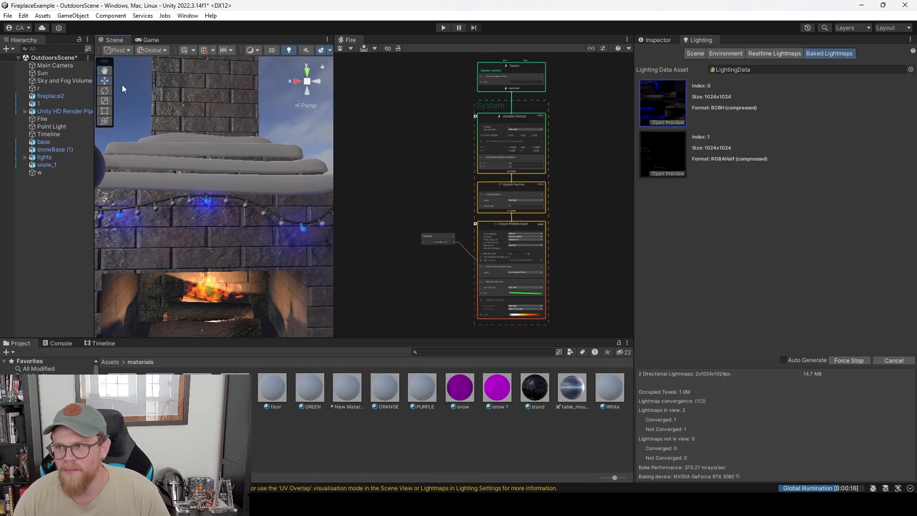
# Examine the baked blue light around the string lights on the front, side and back of the fireplace.
pyautogui.keyDown('alt'); pyautogui.moveTo(225, 225); pyautogui.dragTo(255, 219); pyautogui.keyUp('alt')
pyautogui.moveTo(256, 219); pyautogui.dragTo(173, 226, button='middle')
pyautogui.keyDown('alt'); pyautogui.moveTo(173, 226); pyautogui.dragTo(199, 214); pyautogui.keyUp('alt')
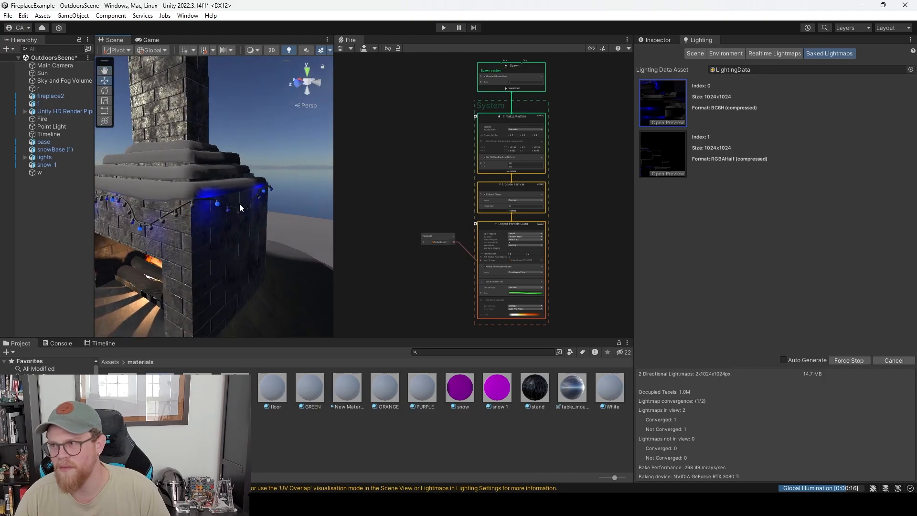
pyautogui.keyDown('alt'); pyautogui.moveTo(216, 199); pyautogui.dragTo(190, 204, button='right'); pyautogui.keyUp('alt')
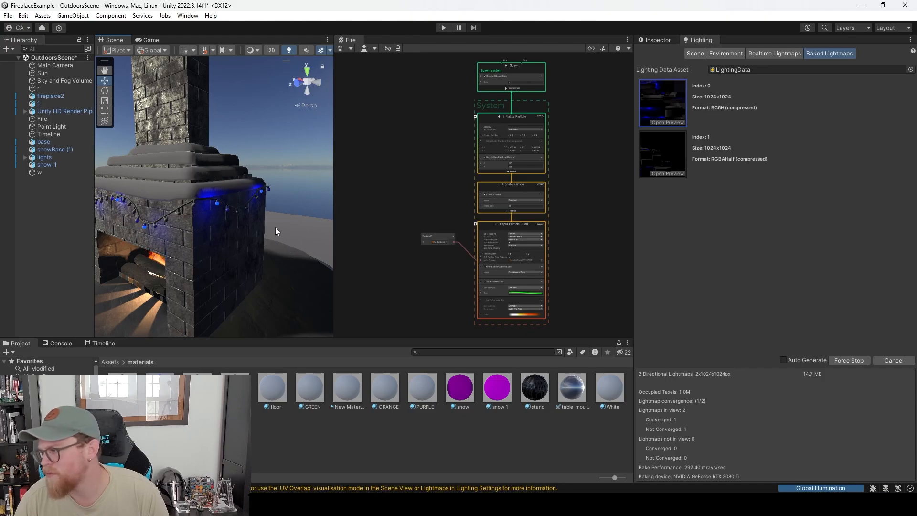
pyautogui.keyDown('alt'); pyautogui.moveTo(265, 220); pyautogui.dragTo(142, 223); pyautogui.keyUp('alt')
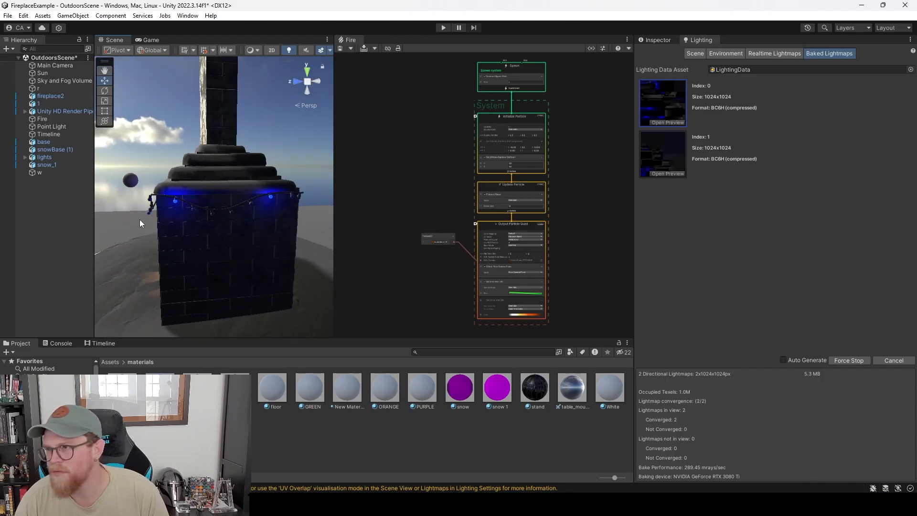
pyautogui.scroll(1, 262, 262)
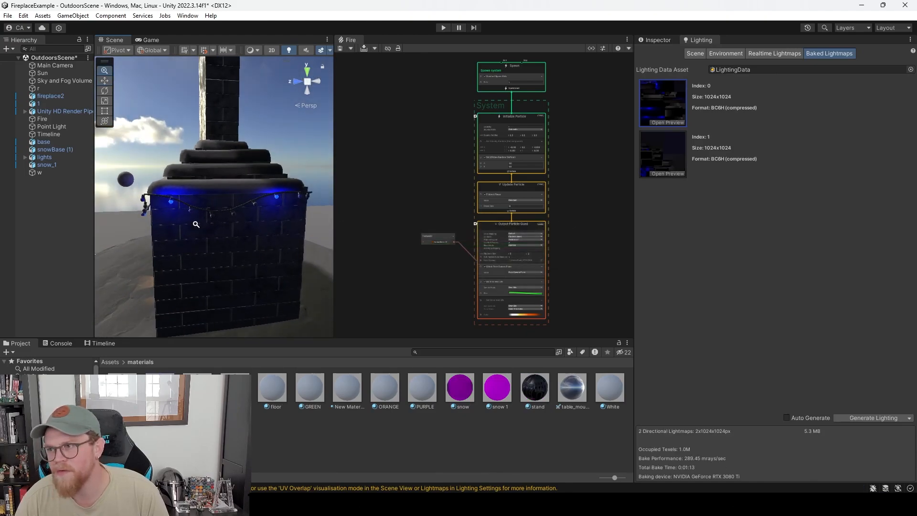
pyautogui.keyDown('alt'); pyautogui.moveTo(193, 215); pyautogui.dragTo(299, 388, button='right'); pyautogui.keyUp('alt')
pyautogui.keyDown('alt'); pyautogui.moveTo(223, 253); pyautogui.dragTo(410, 250); pyautogui.keyUp('alt')
pyautogui.scroll(-5, 237, 272)
pyautogui.keyDown('alt'); pyautogui.moveTo(155, 242); pyautogui.dragTo(174, 244); pyautogui.keyUp('alt')
pyautogui.moveTo(173, 243); pyautogui.dragTo(293, 225, button='middle')
pyautogui.scroll(-3, 282, 234)
pyautogui.keyDown('alt'); pyautogui.moveTo(281, 235); pyautogui.dragTo(272, 242); pyautogui.keyUp('alt')
pyautogui.scroll(-2, 267, 234)
# Delete the w sphere from the scene.
pyautogui.click(195, 186)
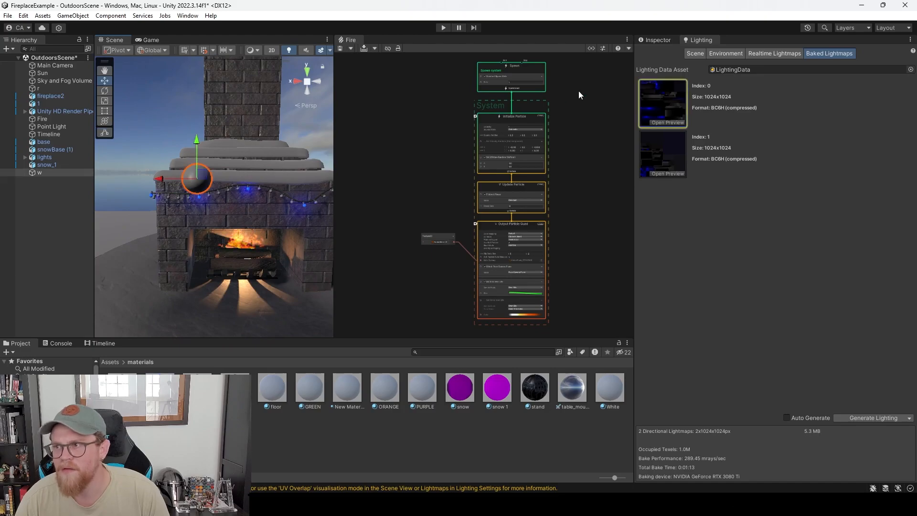
pyautogui.keyDown('alt'); pyautogui.moveTo(251, 183); pyautogui.dragTo(506, 167); pyautogui.keyUp('alt')
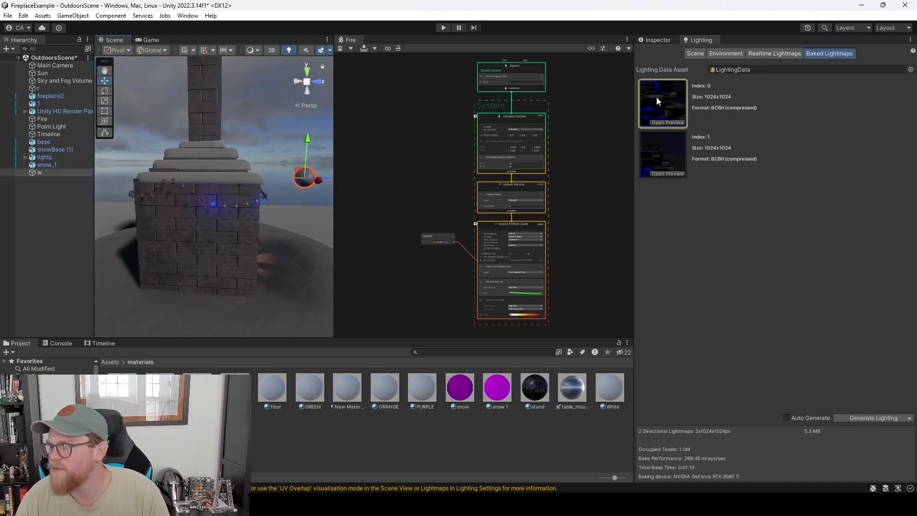
pyautogui.click(668, 40)
pyautogui.scroll(3, 715, 136)
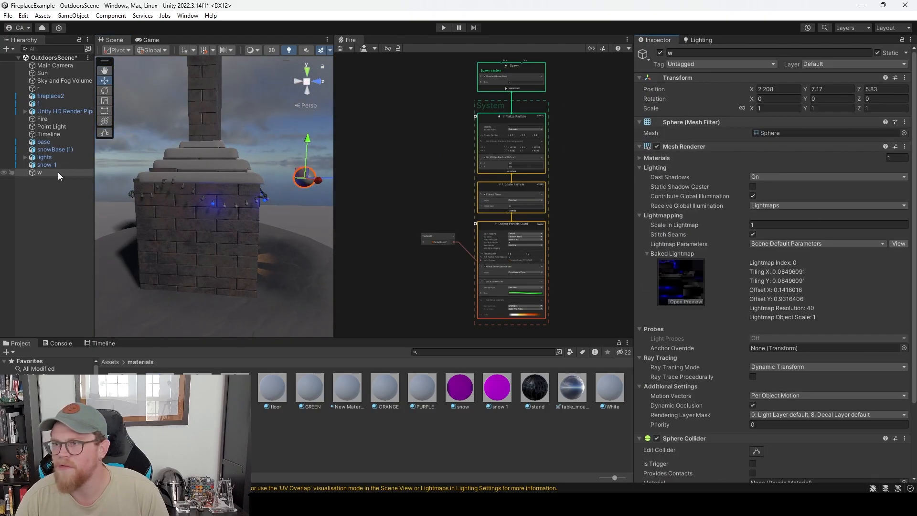
pyautogui.press('Delete')
# Try a lower light intensity on the Sun and undo the change.
pyautogui.keyDown('alt'); pyautogui.moveTo(224, 204); pyautogui.dragTo(152, 179); pyautogui.keyUp('alt')
pyautogui.click(45, 74)
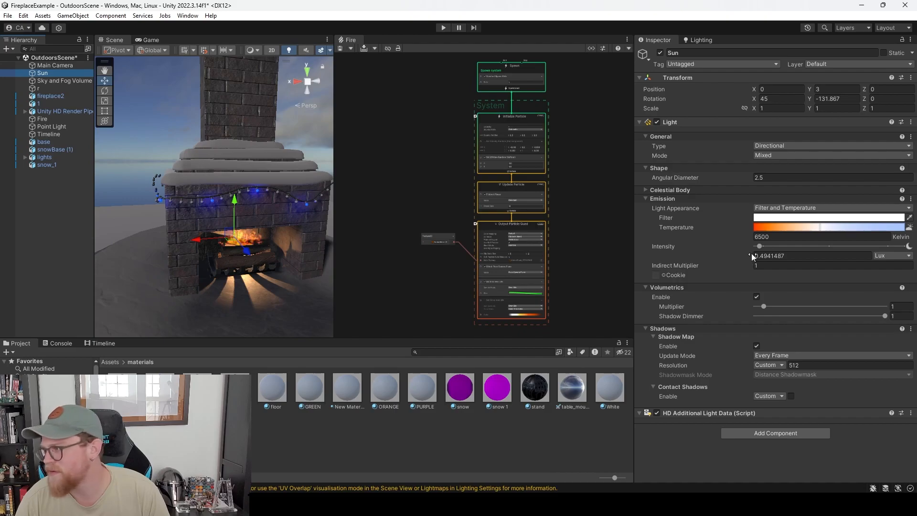
pyautogui.moveTo(758, 247)
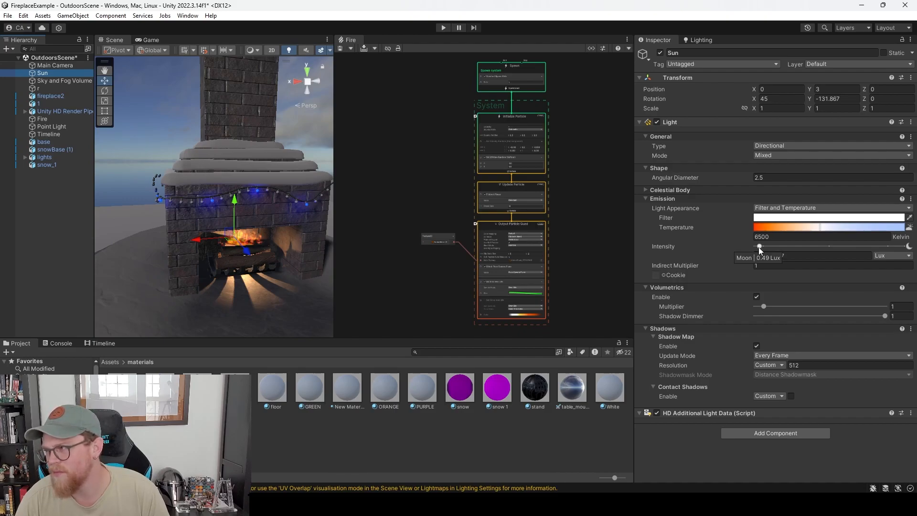
pyautogui.click(758, 247)
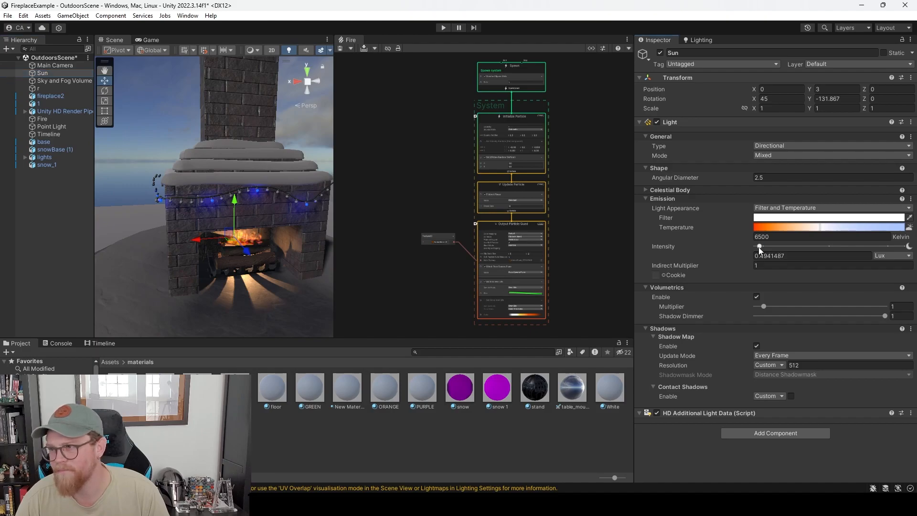
pyautogui.moveTo(759, 247); pyautogui.dragTo(752, 246)
pyautogui.hotkey('ctrl', 'z')
pyautogui.moveTo(261, 231)
pyautogui.keyDown('alt'); pyautogui.mouseDown()
pyautogui.moveTo(303, 231)
pyautogui.moveTo(258, 235)
pyautogui.mouseUp(); pyautogui.keyUp('alt')
# Raise the Sky and Fog Volume's exposure Limit Min to about 0.94 and check the darker scene around the fireplace.
pyautogui.click(50, 80)
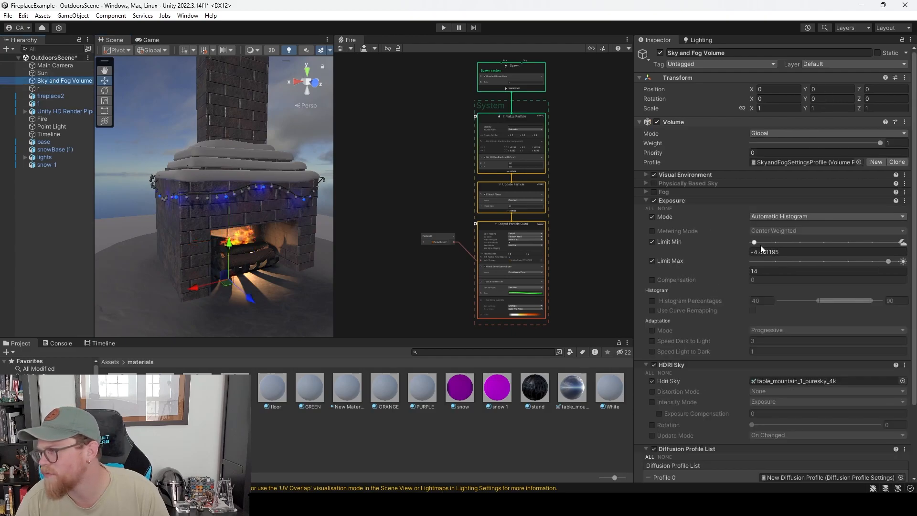
pyautogui.moveTo(755, 242); pyautogui.dragTo(783, 242)
pyautogui.keyDown('alt'); pyautogui.moveTo(305, 234); pyautogui.dragTo(148, 238); pyautogui.keyUp('alt')
pyautogui.moveTo(246, 227)
pyautogui.keyDown('alt'); pyautogui.mouseDown(button='right')
pyautogui.moveTo(158, 216)
pyautogui.moveTo(252, 224)
pyautogui.mouseUp(button='right'); pyautogui.keyUp('alt')
pyautogui.keyDown('alt'); pyautogui.moveTo(251, 224); pyautogui.dragTo(170, 200); pyautogui.keyUp('alt')
pyautogui.keyDown('alt'); pyautogui.moveTo(168, 205); pyautogui.dragTo(174, 200); pyautogui.keyUp('alt')
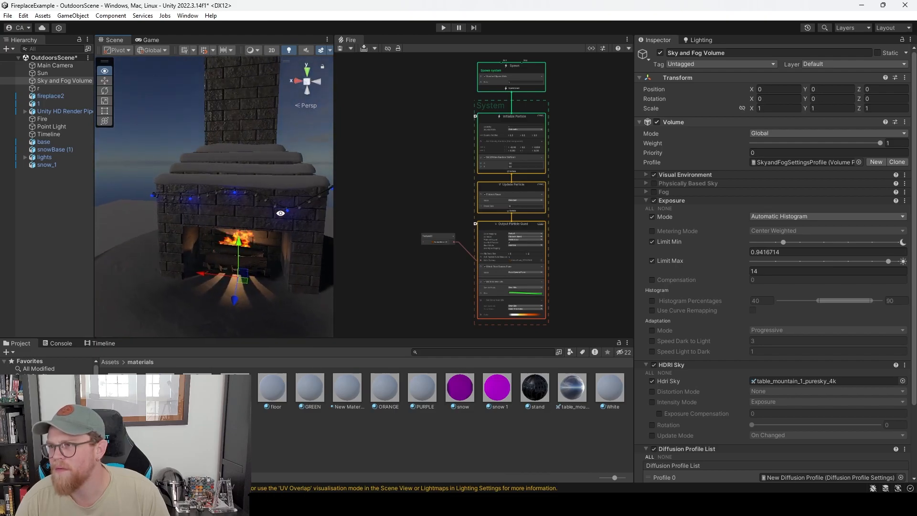
pyautogui.keyDown('alt'); pyautogui.moveTo(276, 232); pyautogui.dragTo(237, 243); pyautogui.keyUp('alt')
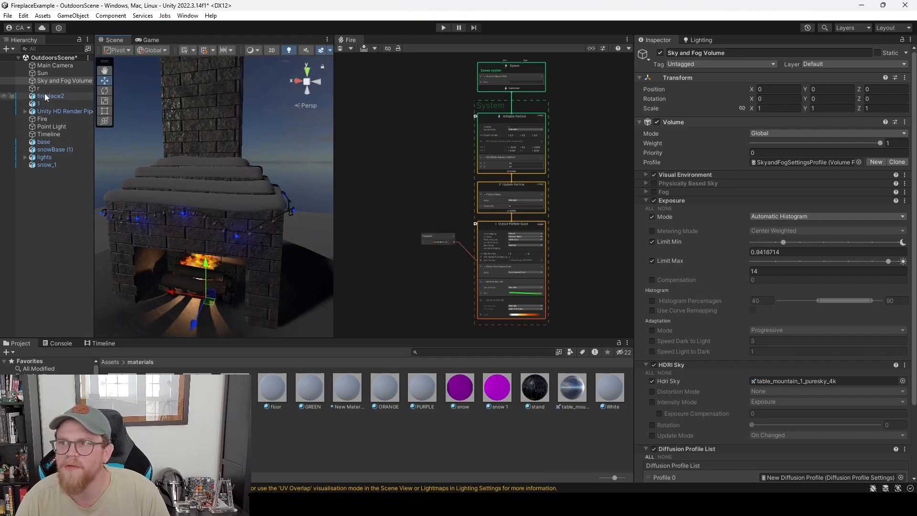
# Review the baked lightmaps and examine the blue glow on the bricks near the string lights up close.
pyautogui.click(46, 158)
pyautogui.moveTo(209, 265); pyautogui.dragTo(237, 224)
pyautogui.click(700, 41)
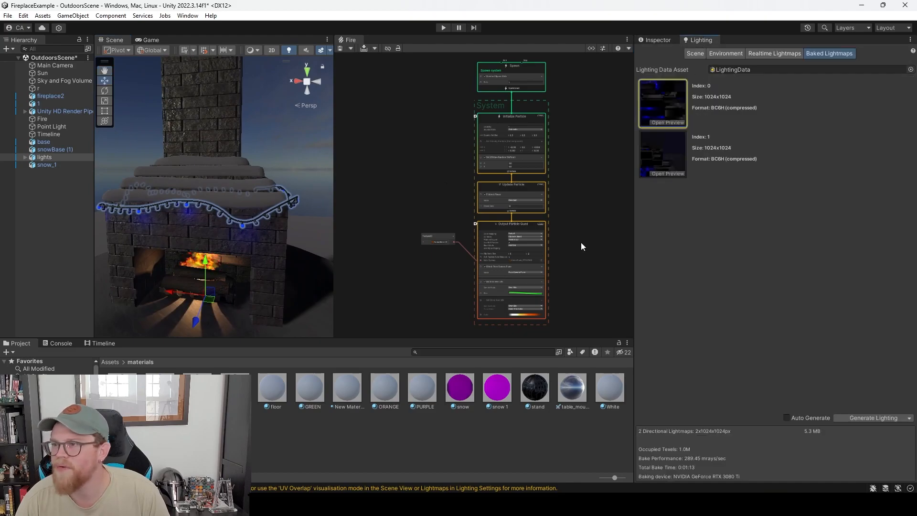
pyautogui.keyDown('alt'); pyautogui.moveTo(205, 230); pyautogui.dragTo(254, 218); pyautogui.keyUp('alt')
pyautogui.keyDown('alt'); pyautogui.moveTo(254, 218); pyautogui.dragTo(437, 363, button='right'); pyautogui.keyUp('alt')
pyautogui.moveTo(205, 250)
pyautogui.keyDown('alt'); pyautogui.mouseDown()
pyautogui.moveTo(217, 251)
pyautogui.moveTo(210, 253)
pyautogui.mouseUp(); pyautogui.keyUp('alt')
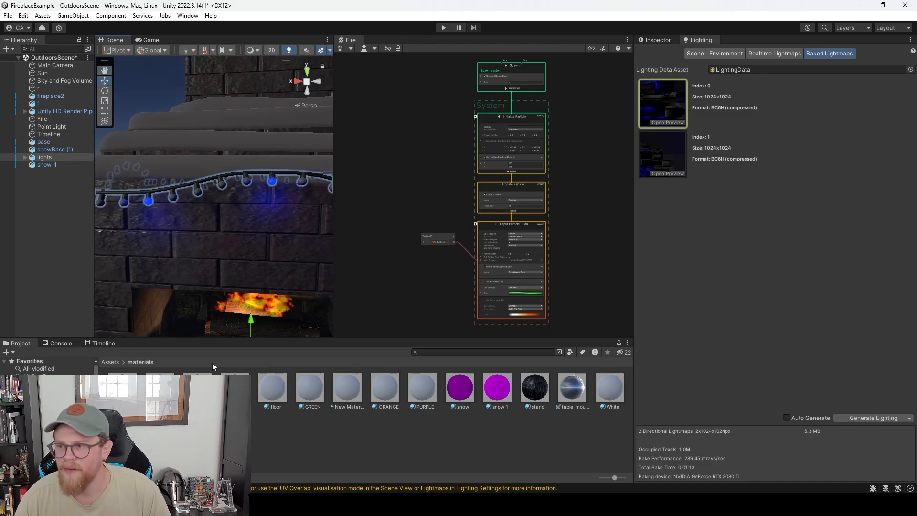
# Set the GREEN material's base color to bright green.
pyautogui.click(314, 390)
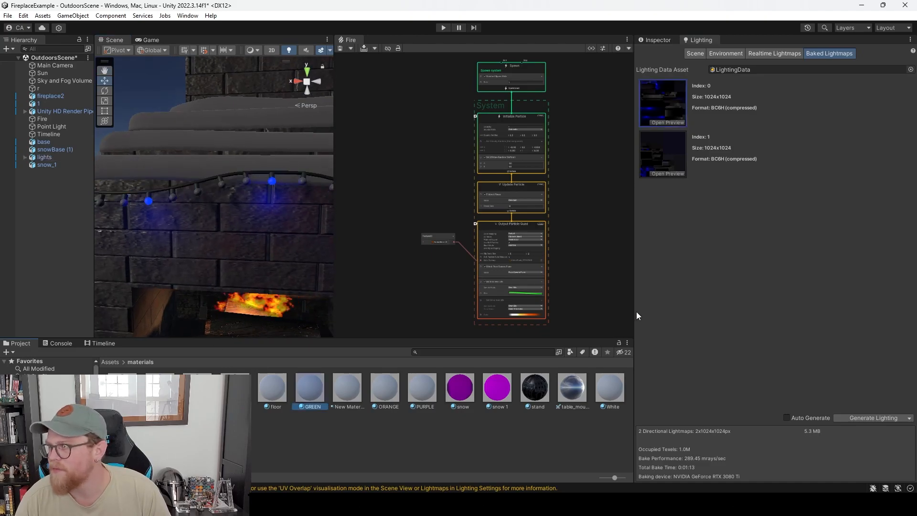
pyautogui.click(650, 39)
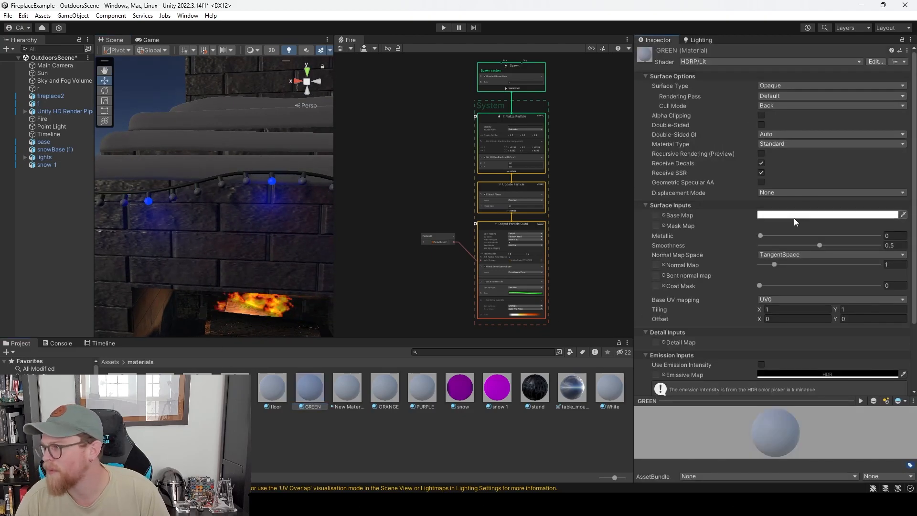
pyautogui.click(781, 214)
pyautogui.click(816, 248)
pyautogui.moveTo(852, 272); pyautogui.dragTo(858, 262)
pyautogui.click(886, 206)
# Enable emission intensity on the GREEN material with emissive color 5BF14F at 50 nits.
pyautogui.scroll(-3, 804, 245)
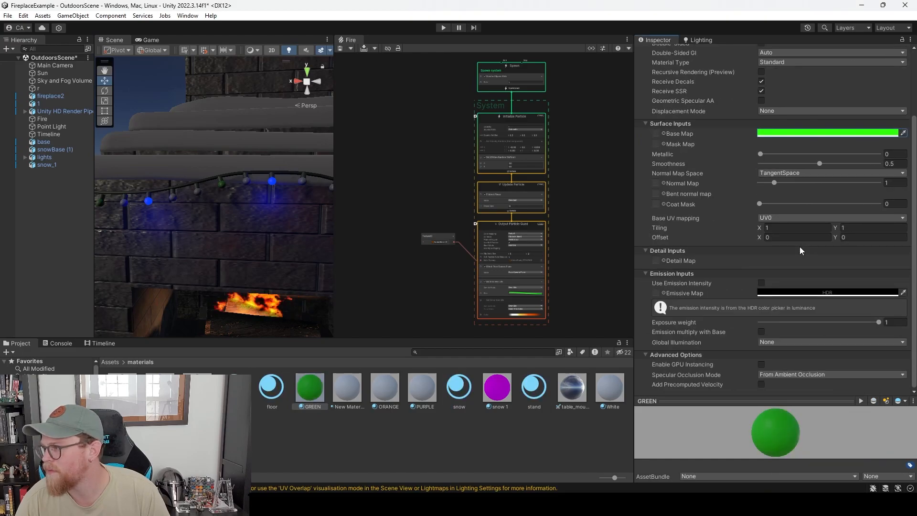
pyautogui.click(761, 291)
pyautogui.click(783, 301)
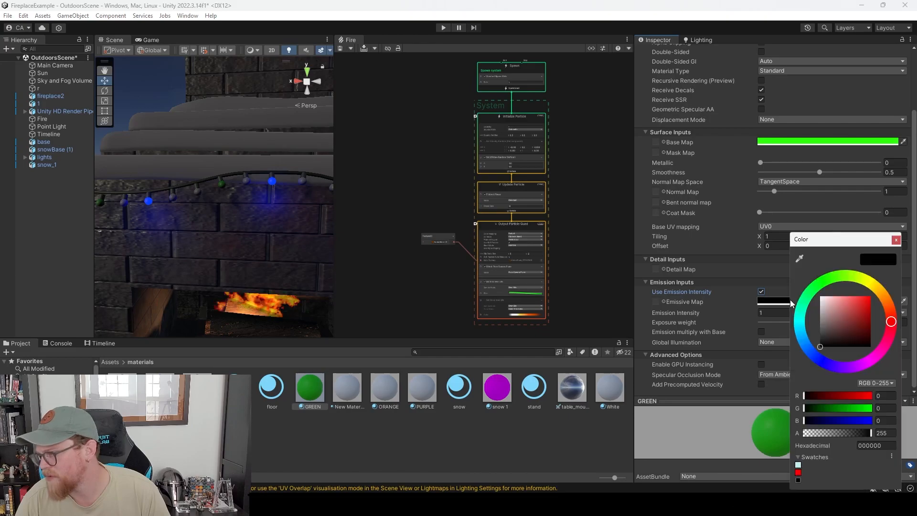
pyautogui.click(825, 280)
pyautogui.moveTo(861, 301)
pyautogui.mouseDown()
pyautogui.moveTo(875, 293)
pyautogui.moveTo(857, 301)
pyautogui.mouseUp()
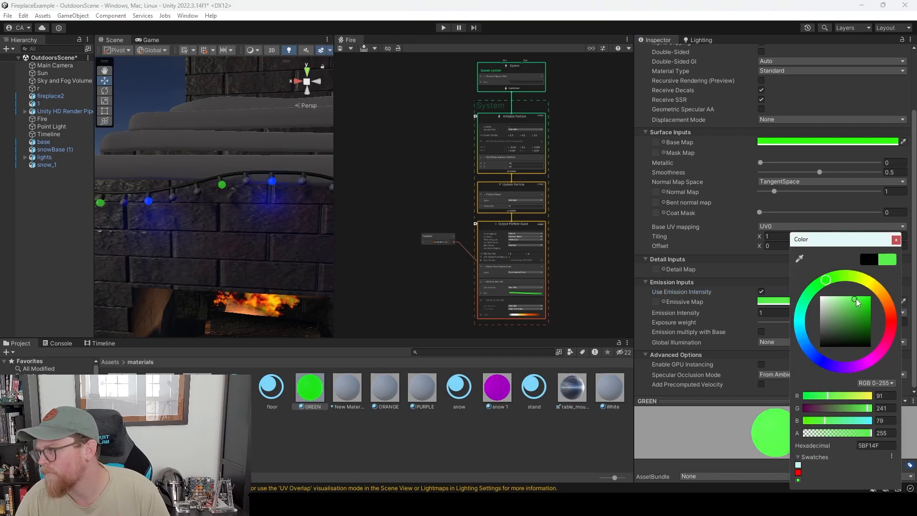
pyautogui.click(895, 240)
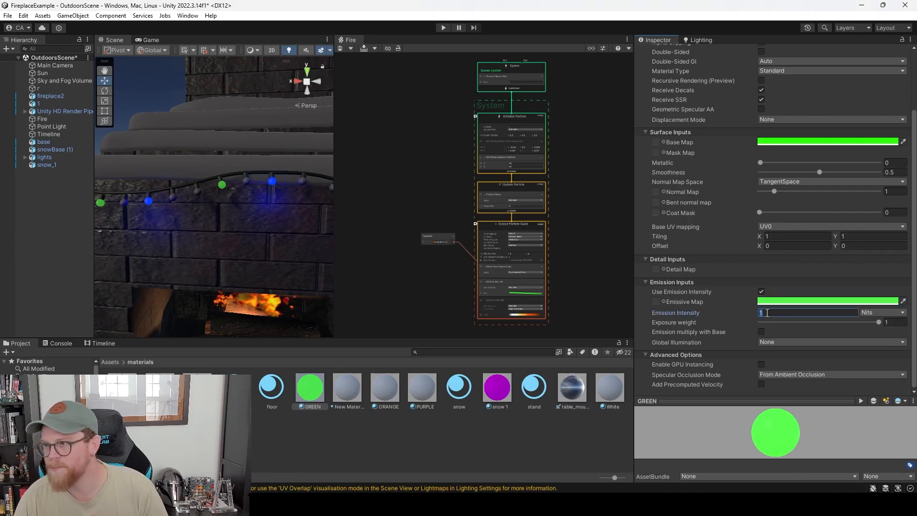
pyautogui.write('50')
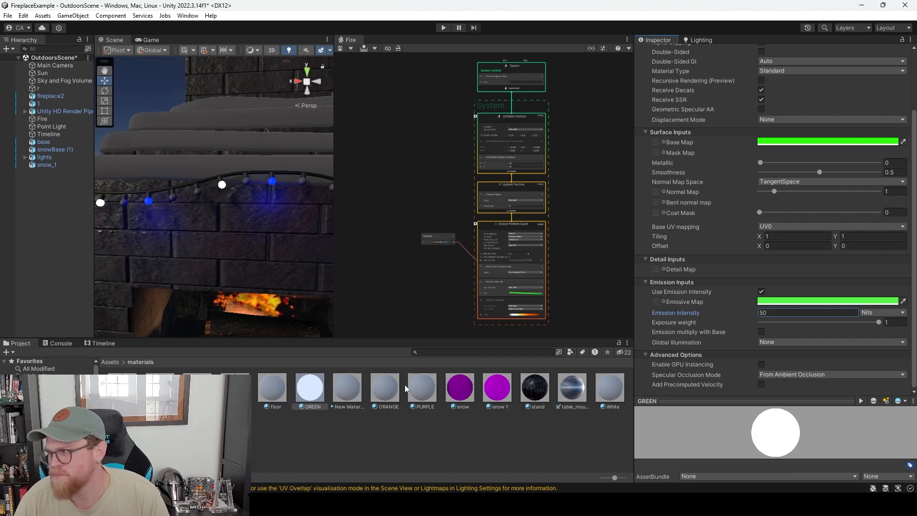
# Change the GREEN material's emissive color to the more saturated 17FF04 and set its global illumination to Baked.
pyautogui.click(789, 302)
pyautogui.moveTo(853, 301); pyautogui.dragTo(878, 277)
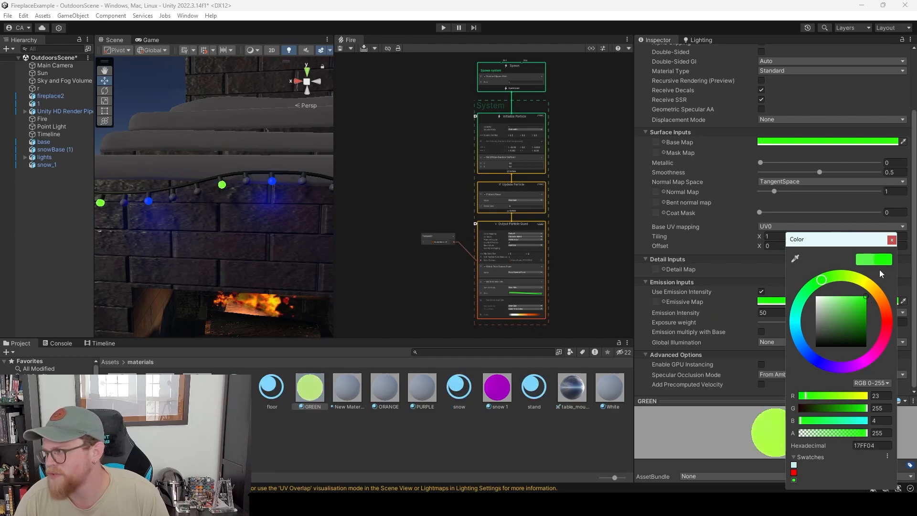
pyautogui.click(892, 240)
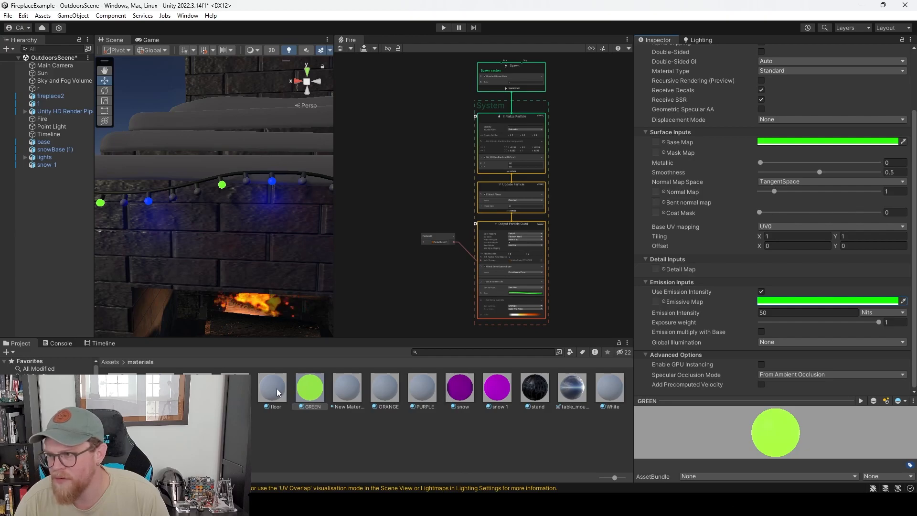
pyautogui.click(422, 394)
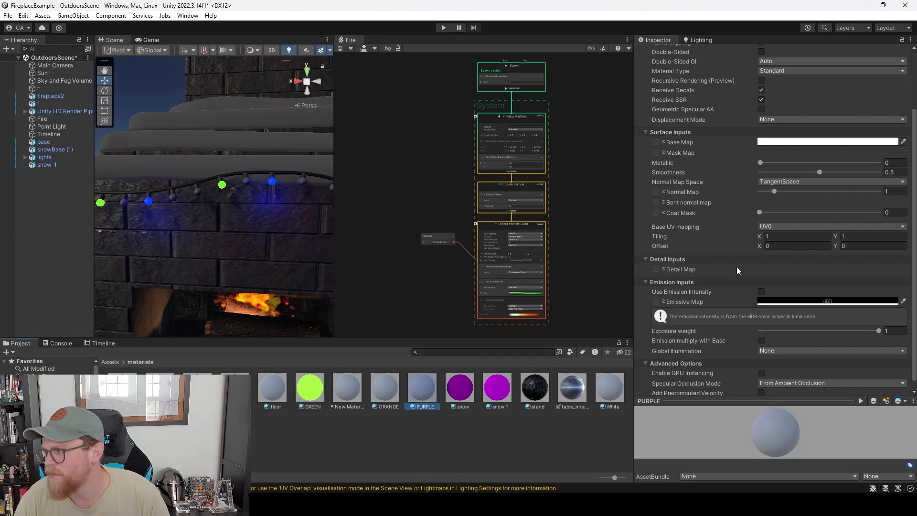
pyautogui.click(310, 388)
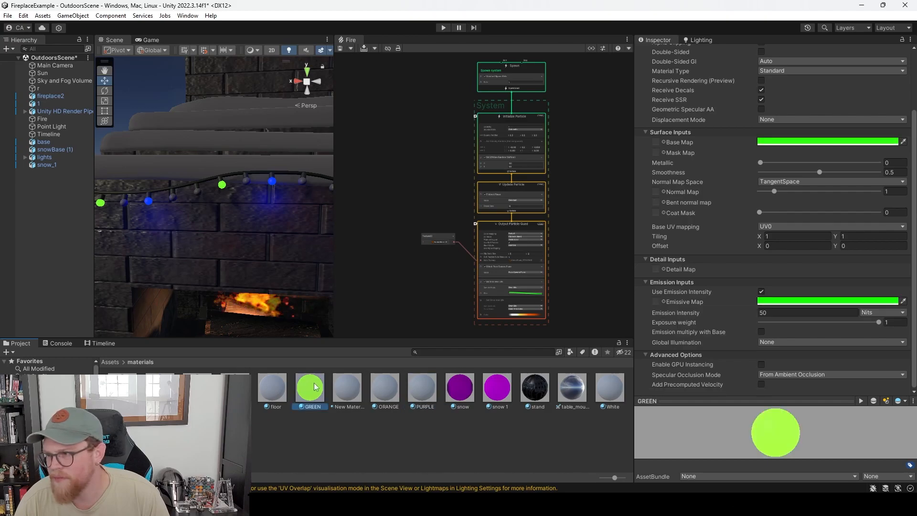
pyautogui.click(783, 342)
pyautogui.click(783, 363)
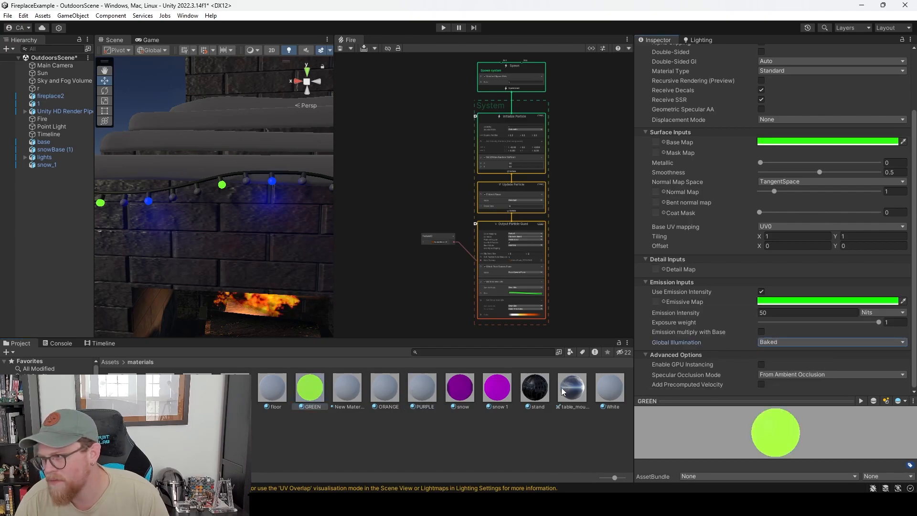
# Enable emission intensity on the White material with a pure white FFFFFF emissive color and Baked global illumination.
pyautogui.click(609, 390)
pyautogui.click(761, 292)
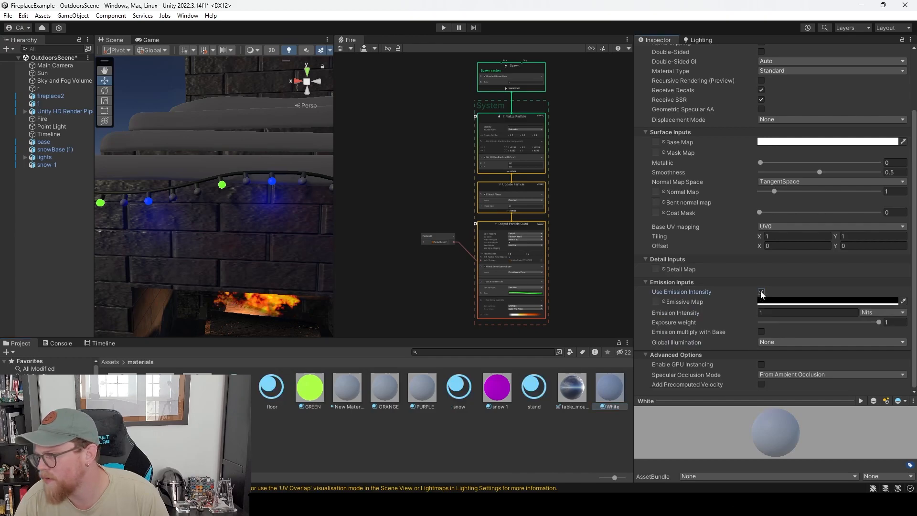
pyautogui.click(777, 305)
pyautogui.moveTo(822, 317); pyautogui.dragTo(807, 292)
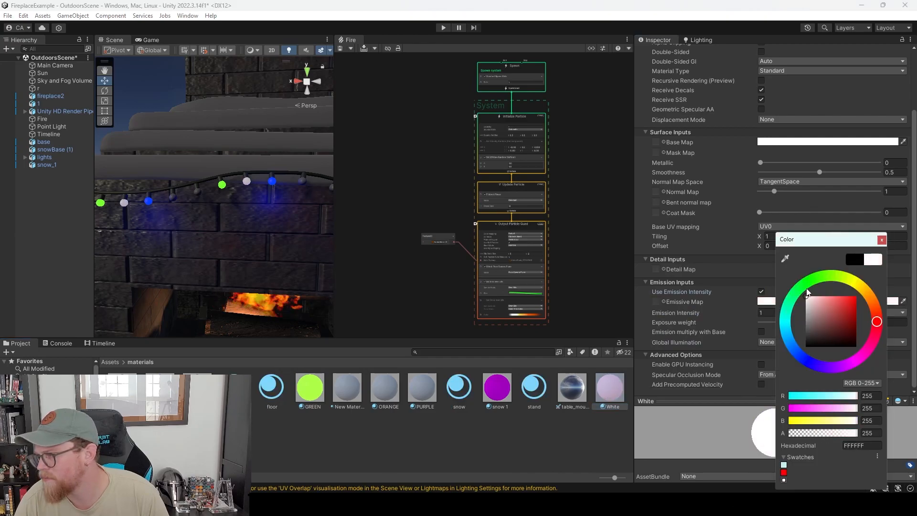
pyautogui.click(881, 239)
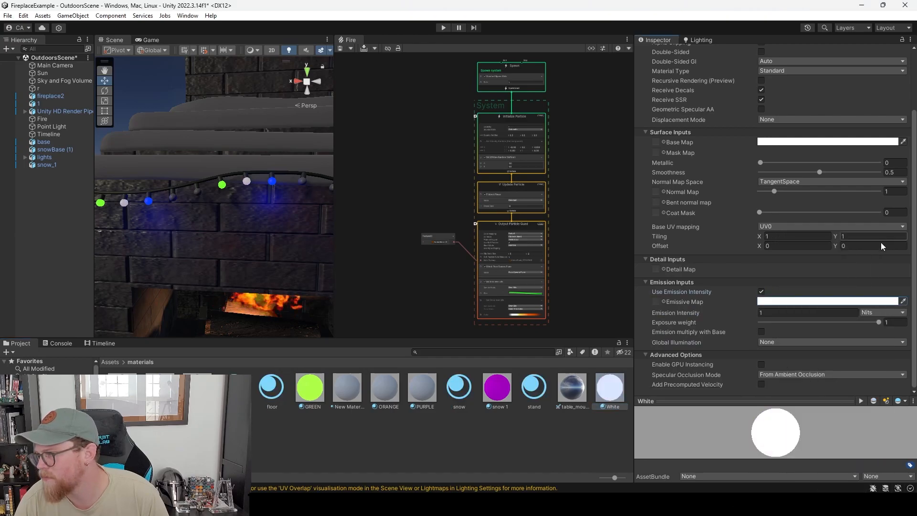
pyautogui.click(761, 331)
pyautogui.click(766, 342)
pyautogui.click(767, 362)
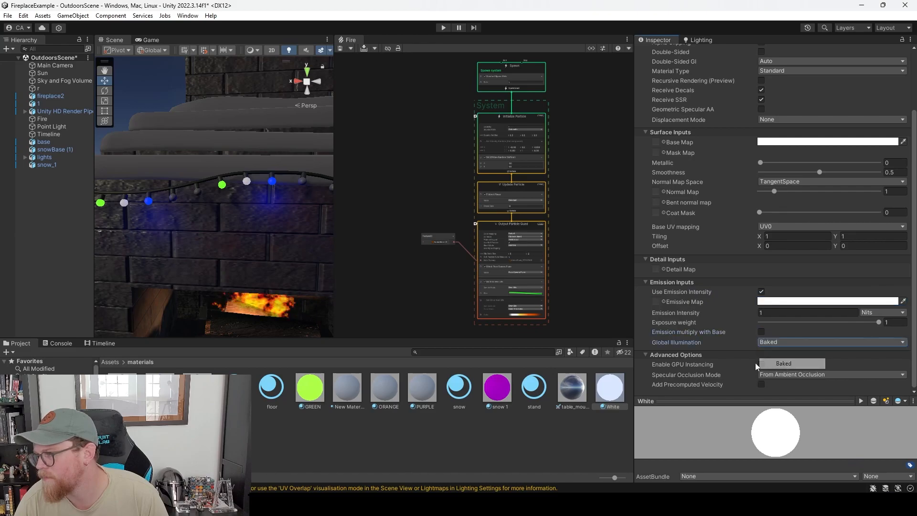
# Give the PURPLE material a saturated purple emissive color, set global illumination to Baked, and enable emission intensity.
pyautogui.click(418, 395)
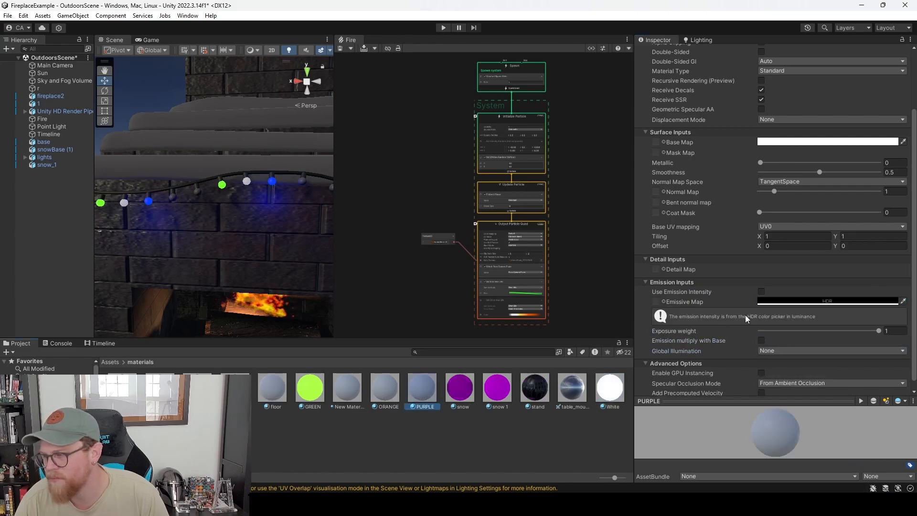
pyautogui.click(821, 301)
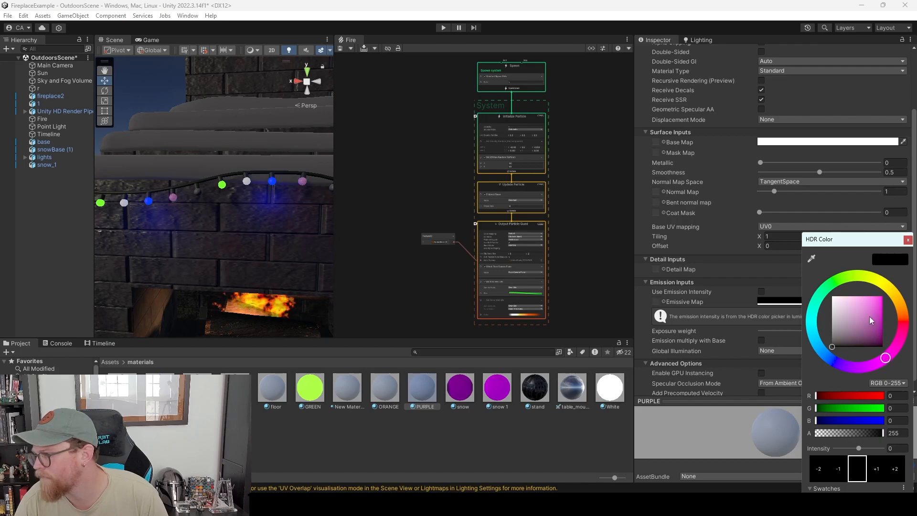
pyautogui.moveTo(867, 317); pyautogui.dragTo(890, 298)
pyautogui.moveTo(878, 365); pyautogui.dragTo(859, 372)
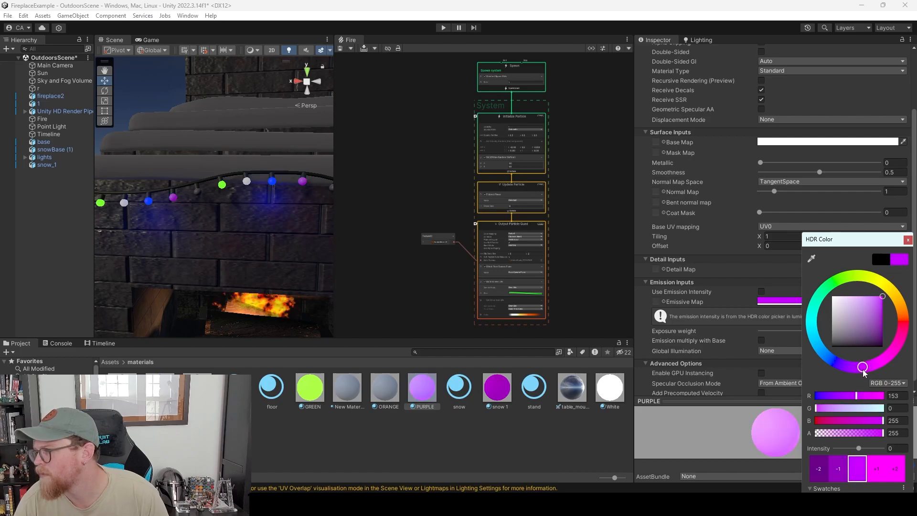
pyautogui.click(906, 241)
pyautogui.click(774, 350)
pyautogui.click(782, 372)
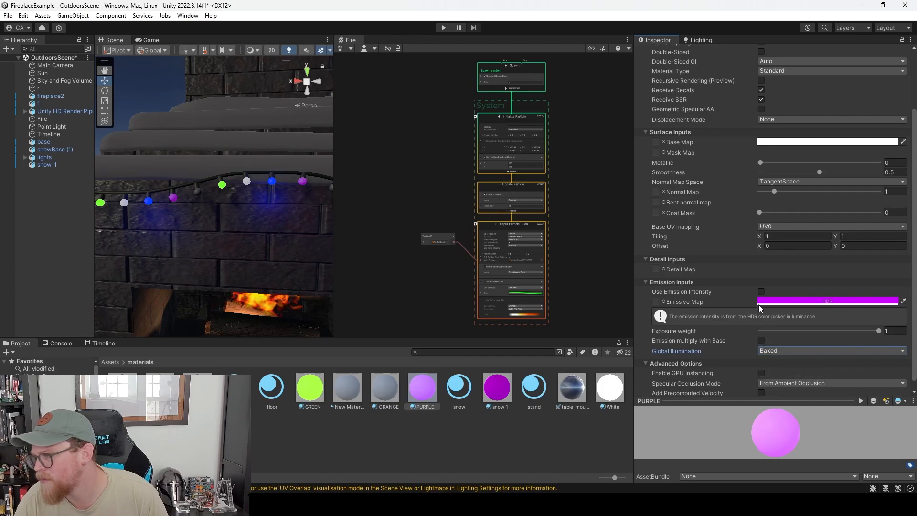
pyautogui.click(761, 292)
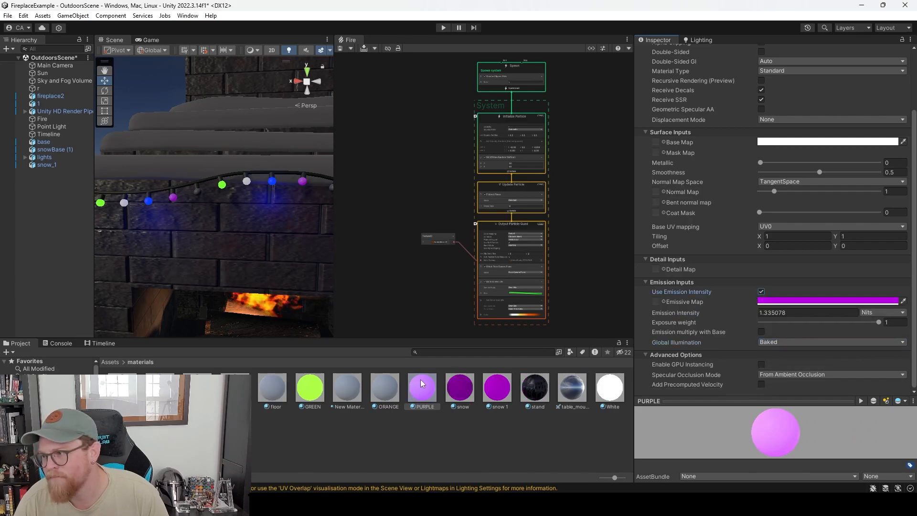
# Give the ORANGE material an orange emission of 50 nits with Baked global illumination.
pyautogui.click(385, 391)
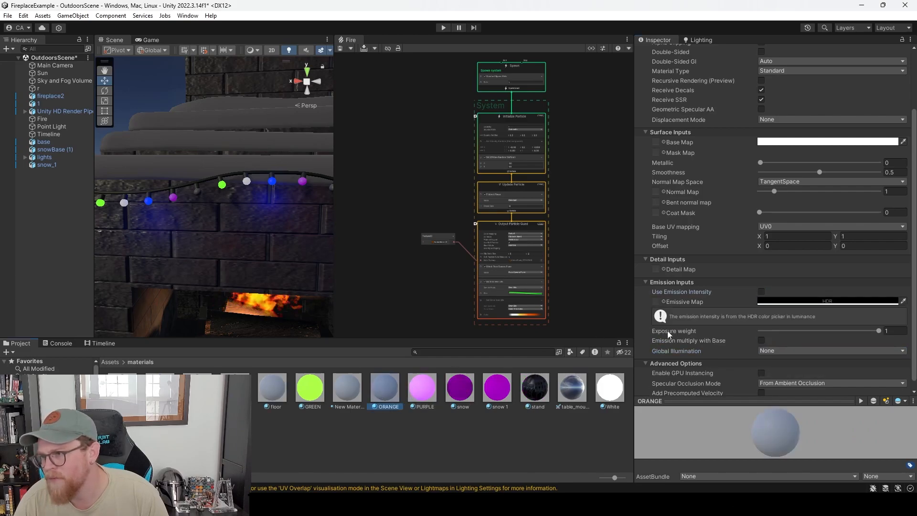
pyautogui.click(761, 291)
pyautogui.click(830, 301)
pyautogui.moveTo(854, 282); pyautogui.dragTo(878, 271)
pyautogui.click(885, 208)
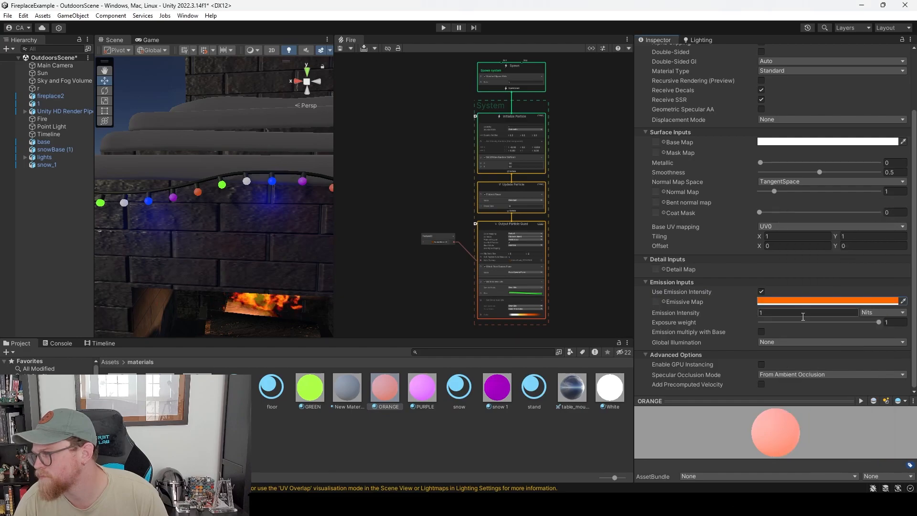
pyautogui.write('5')
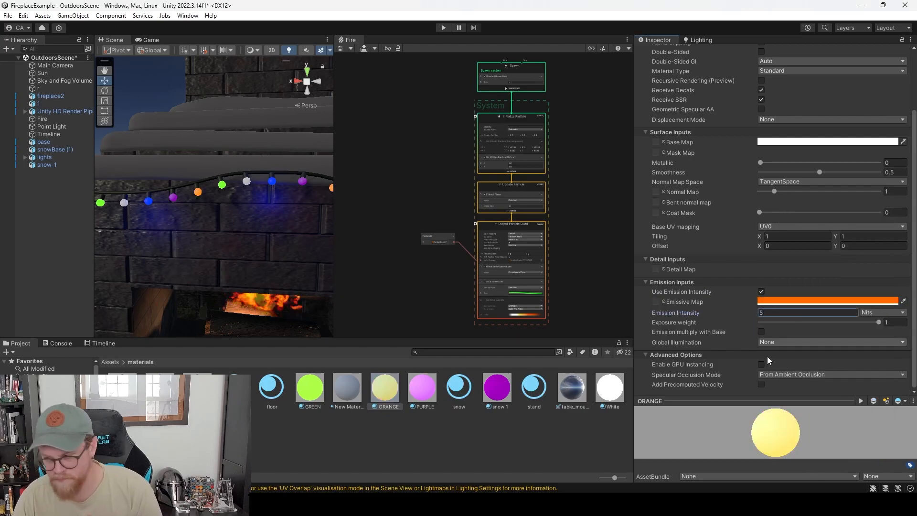
pyautogui.write('0')
pyautogui.click(795, 345)
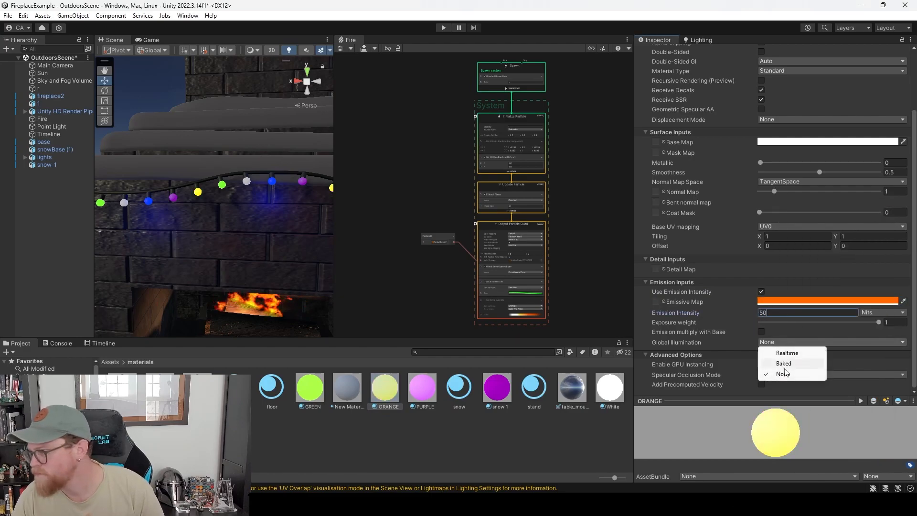
pyautogui.click(804, 364)
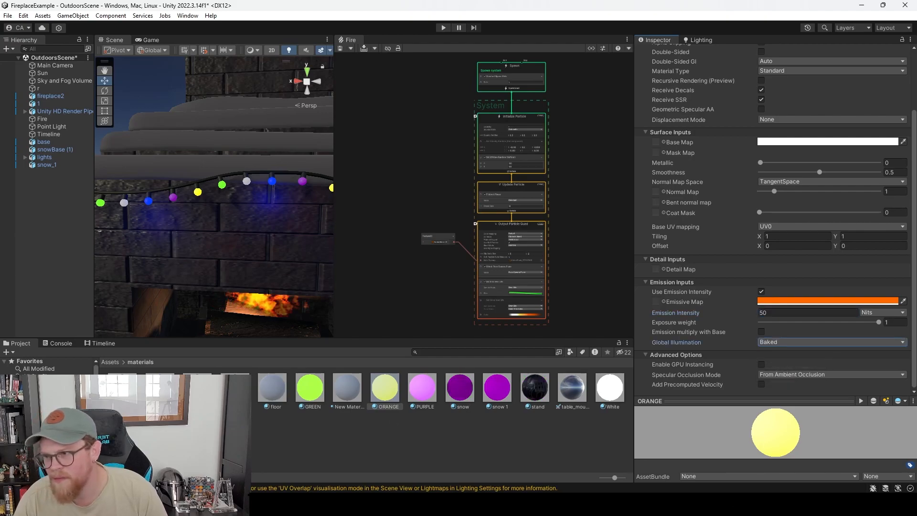
# Set the emission intensity of the PURPLE and White materials to 50 nits.
pyautogui.click(414, 394)
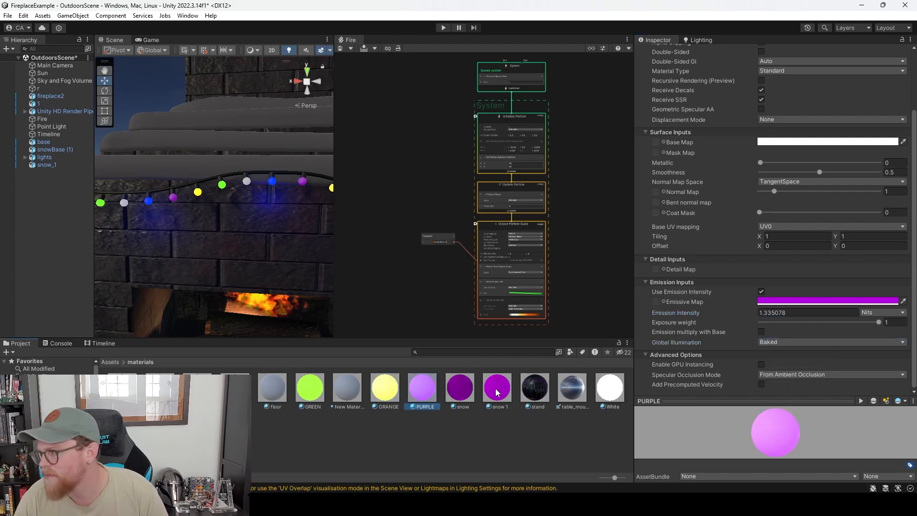
pyautogui.click(781, 312)
pyautogui.write('50')
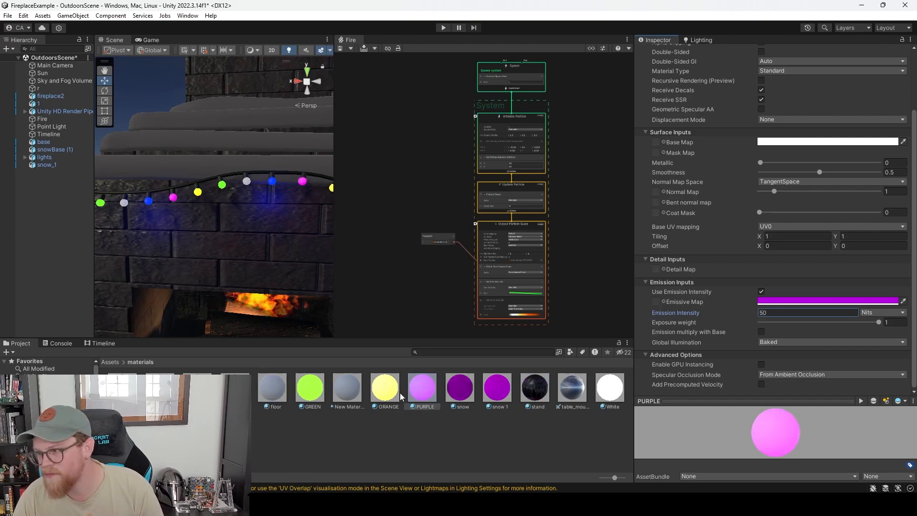
pyautogui.click(315, 395)
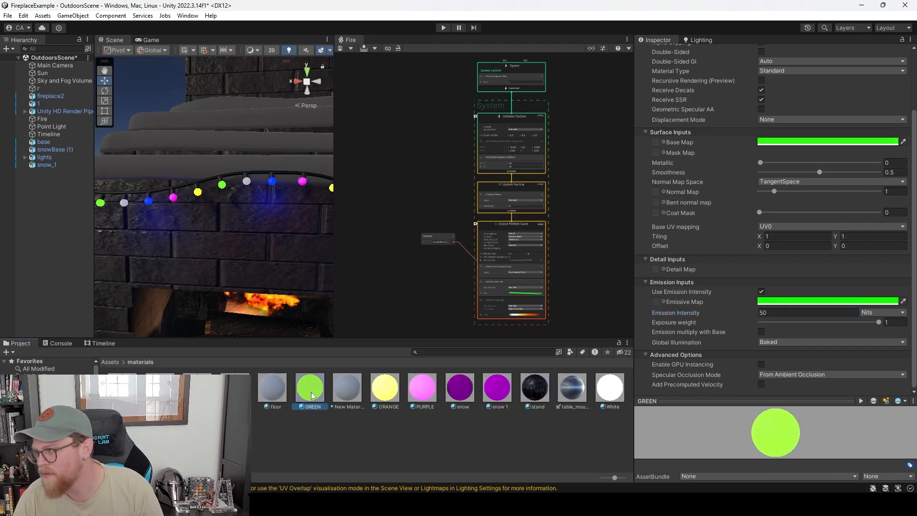
pyautogui.click(385, 387)
pyautogui.click(609, 387)
pyautogui.click(732, 316)
pyautogui.write('50')
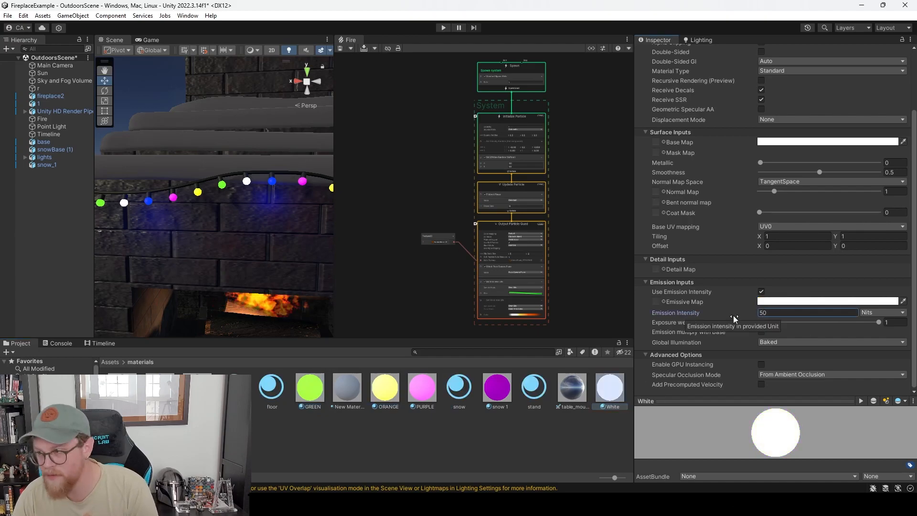
# Generate the scene's baked lighting with the updated bulb emissions.
pyautogui.keyDown('alt'); pyautogui.moveTo(282, 248); pyautogui.dragTo(176, 217, button='right'); pyautogui.keyUp('alt')
pyautogui.keyDown('alt'); pyautogui.moveTo(176, 217); pyautogui.dragTo(222, 229); pyautogui.keyUp('alt')
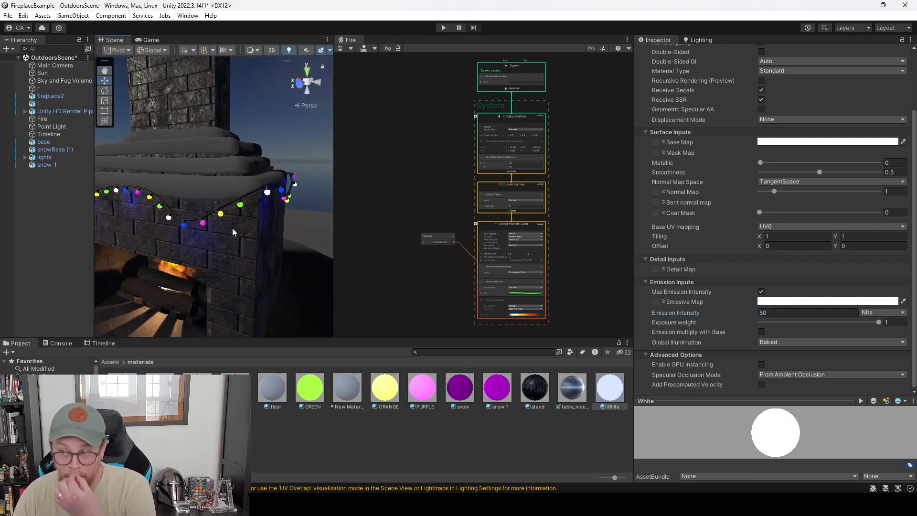
pyautogui.click(213, 195)
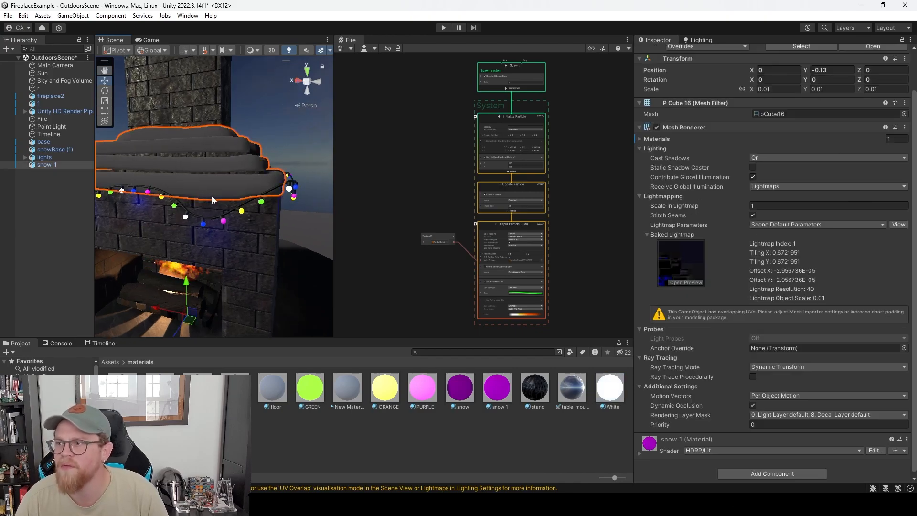
pyautogui.keyDown('alt'); pyautogui.moveTo(188, 227); pyautogui.dragTo(258, 230); pyautogui.keyUp('alt')
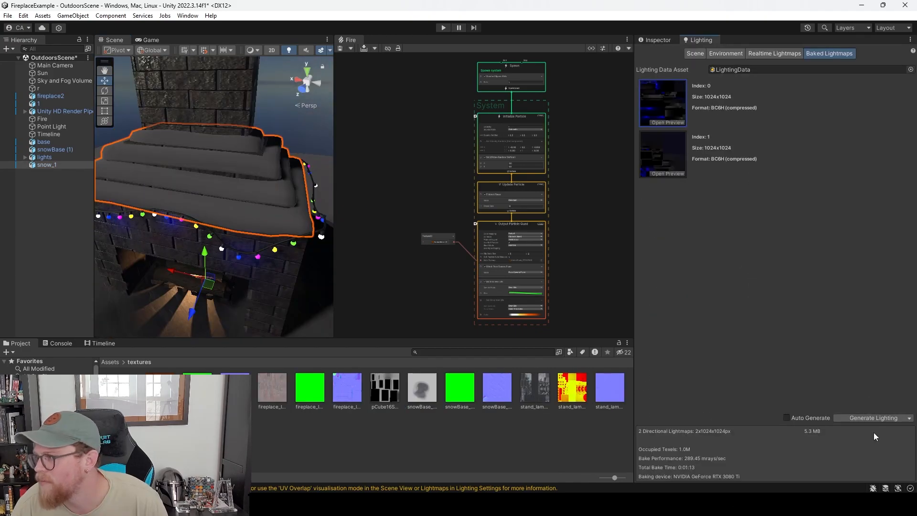
pyautogui.click(859, 419)
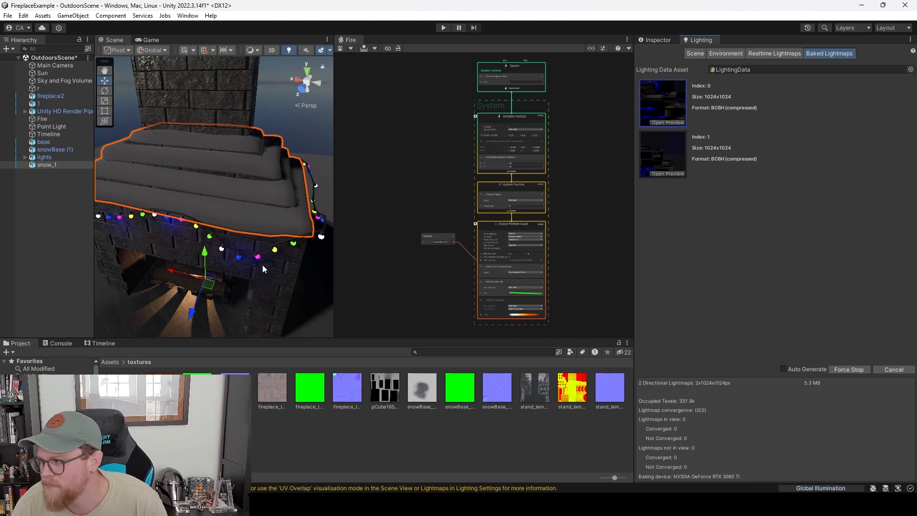
# Examine the colored bulb glow on the brick walls and snow cap while the lightmaps bake.
pyautogui.keyDown('alt'); pyautogui.moveTo(269, 262); pyautogui.dragTo(277, 219); pyautogui.keyUp('alt')
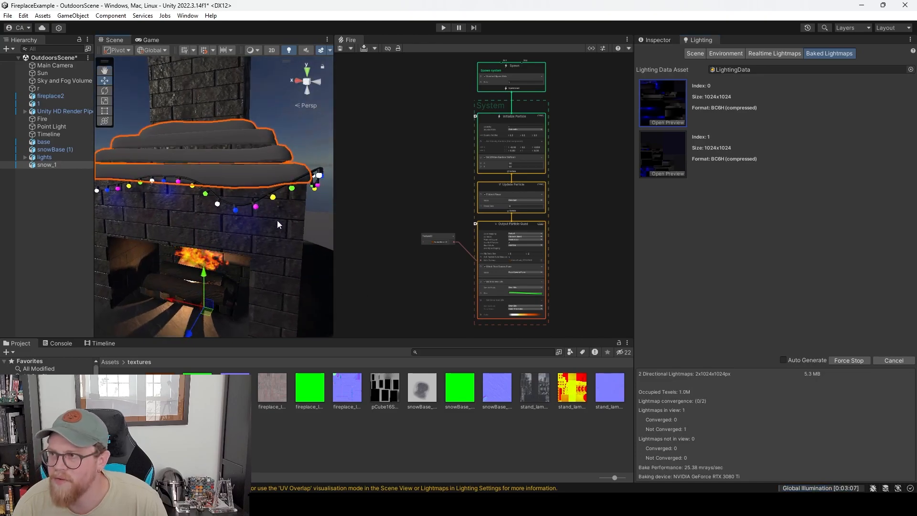
pyautogui.keyDown('alt'); pyautogui.moveTo(277, 220); pyautogui.dragTo(137, 190, button='right'); pyautogui.keyUp('alt')
pyautogui.keyDown('alt'); pyautogui.moveTo(137, 190); pyautogui.dragTo(312, 231); pyautogui.keyUp('alt')
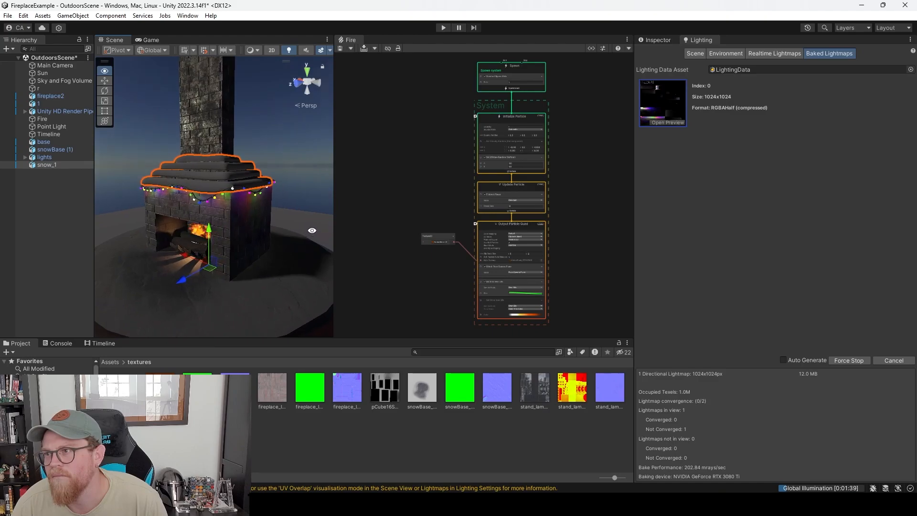
pyautogui.scroll(5, 250, 223)
pyautogui.moveTo(160, 223)
pyautogui.keyDown('alt'); pyautogui.mouseDown()
pyautogui.moveTo(198, 226)
pyautogui.moveTo(218, 213)
pyautogui.moveTo(287, 291)
pyautogui.moveTo(248, 286)
pyautogui.moveTo(165, 230)
pyautogui.moveTo(126, 235)
pyautogui.moveTo(157, 230)
pyautogui.mouseUp(); pyautogui.keyUp('alt')
pyautogui.keyDown('alt'); pyautogui.moveTo(215, 230); pyautogui.dragTo(149, 222, button='right'); pyautogui.keyUp('alt')
pyautogui.keyDown('alt'); pyautogui.moveTo(169, 220); pyautogui.dragTo(230, 213); pyautogui.keyUp('alt')
pyautogui.keyDown('alt'); pyautogui.moveTo(230, 213); pyautogui.dragTo(368, 288, button='right'); pyautogui.keyUp('alt')
pyautogui.moveTo(226, 215)
pyautogui.keyDown('alt'); pyautogui.mouseDown()
pyautogui.moveTo(345, 213)
pyautogui.moveTo(157, 216)
pyautogui.moveTo(263, 225)
pyautogui.moveTo(165, 226)
pyautogui.moveTo(239, 223)
pyautogui.mouseUp(); pyautogui.keyUp('alt')
pyautogui.keyDown('alt'); pyautogui.moveTo(238, 223); pyautogui.dragTo(104, 183, button='right'); pyautogui.keyUp('alt')
pyautogui.keyDown('alt'); pyautogui.moveTo(263, 203); pyautogui.dragTo(179, 202); pyautogui.keyUp('alt')
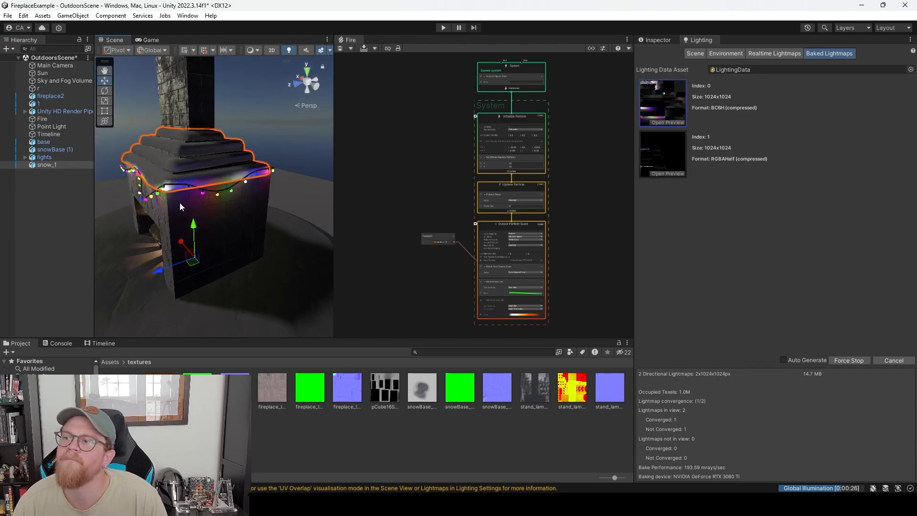
pyautogui.keyDown('alt'); pyautogui.moveTo(180, 202); pyautogui.dragTo(133, 192, button='right'); pyautogui.keyUp('alt')
pyautogui.keyDown('alt'); pyautogui.moveTo(133, 191); pyautogui.dragTo(241, 181); pyautogui.keyUp('alt')
pyautogui.keyDown('alt'); pyautogui.moveTo(242, 181); pyautogui.dragTo(499, 343, button='right'); pyautogui.keyUp('alt')
pyautogui.keyDown('alt'); pyautogui.moveTo(254, 161); pyautogui.dragTo(125, 208); pyautogui.keyUp('alt')
pyautogui.scroll(-4, 201, 188)
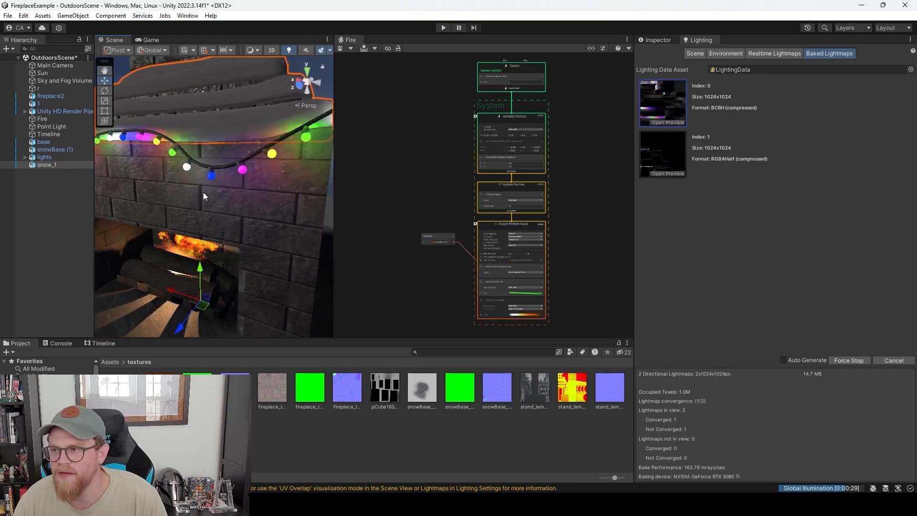
# Examine the whole fireplace, chimney and base from a distance and from several sides.
pyautogui.scroll(-6, 128, 202)
pyautogui.moveTo(128, 202)
pyautogui.keyDown('alt'); pyautogui.mouseDown()
pyautogui.moveTo(392, 208)
pyautogui.moveTo(362, 242)
pyautogui.moveTo(417, 242)
pyautogui.moveTo(123, 251)
pyautogui.moveTo(234, 206)
pyautogui.moveTo(233, 213)
pyautogui.moveTo(184, 202)
pyautogui.moveTo(128, 218)
pyautogui.mouseUp(); pyautogui.keyUp('alt')
pyautogui.scroll(-3, 188, 201)
pyautogui.keyDown('alt'); pyautogui.moveTo(234, 214); pyautogui.dragTo(117, 168, button='right'); pyautogui.keyUp('alt')
pyautogui.keyDown('alt'); pyautogui.moveTo(221, 171); pyautogui.dragTo(245, 163); pyautogui.keyUp('alt')
pyautogui.keyDown('alt'); pyautogui.moveTo(236, 210); pyautogui.dragTo(233, 211); pyautogui.keyUp('alt')
pyautogui.keyDown('alt'); pyautogui.moveTo(233, 211); pyautogui.dragTo(283, 265, button='right'); pyautogui.keyUp('alt')
pyautogui.keyDown('alt'); pyautogui.moveTo(284, 266); pyautogui.dragTo(279, 232); pyautogui.keyUp('alt')
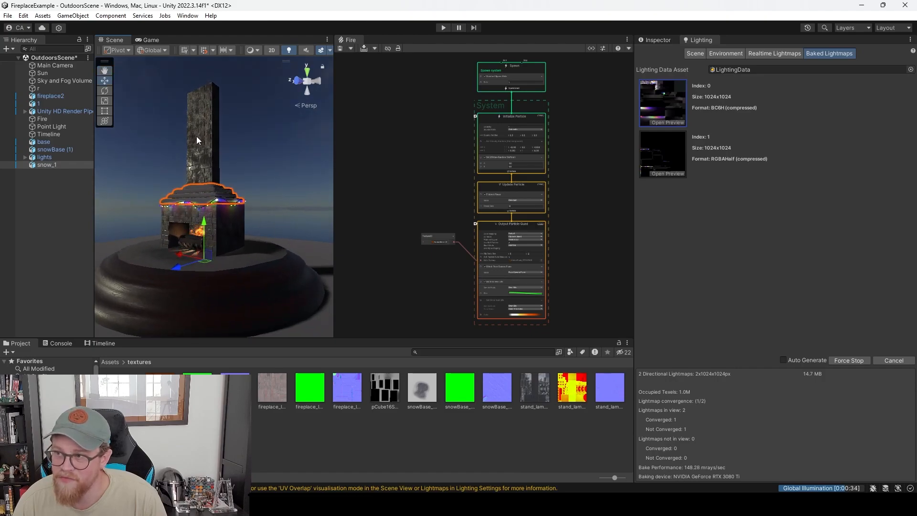
pyautogui.moveTo(256, 186); pyautogui.dragTo(255, 160, button='middle')
pyautogui.keyDown('alt'); pyautogui.moveTo(255, 160); pyautogui.dragTo(242, 204); pyautogui.keyUp('alt')
pyautogui.moveTo(238, 177); pyautogui.dragTo(240, 193, button='middle')
pyautogui.keyDown('alt'); pyautogui.moveTo(289, 205); pyautogui.dragTo(326, 247, button='right'); pyautogui.keyUp('alt')
pyautogui.moveTo(325, 247)
pyautogui.keyDown('alt'); pyautogui.mouseDown()
pyautogui.moveTo(255, 185)
pyautogui.moveTo(375, 147)
pyautogui.moveTo(380, 116)
pyautogui.moveTo(294, 186)
pyautogui.moveTo(143, 207)
pyautogui.moveTo(210, 207)
pyautogui.moveTo(236, 231)
pyautogui.moveTo(224, 213)
pyautogui.mouseUp(); pyautogui.keyUp('alt')
pyautogui.moveTo(225, 213); pyautogui.dragTo(221, 236, button='middle')
pyautogui.keyDown('alt'); pyautogui.moveTo(222, 236); pyautogui.dragTo(301, 215); pyautogui.keyUp('alt')
pyautogui.keyDown('alt'); pyautogui.moveTo(185, 211); pyautogui.dragTo(429, 208); pyautogui.keyUp('alt')
# Examine the bulbs and their light on the bricks and snow around the fireplace corner up close.
pyautogui.scroll(5, 291, 238)
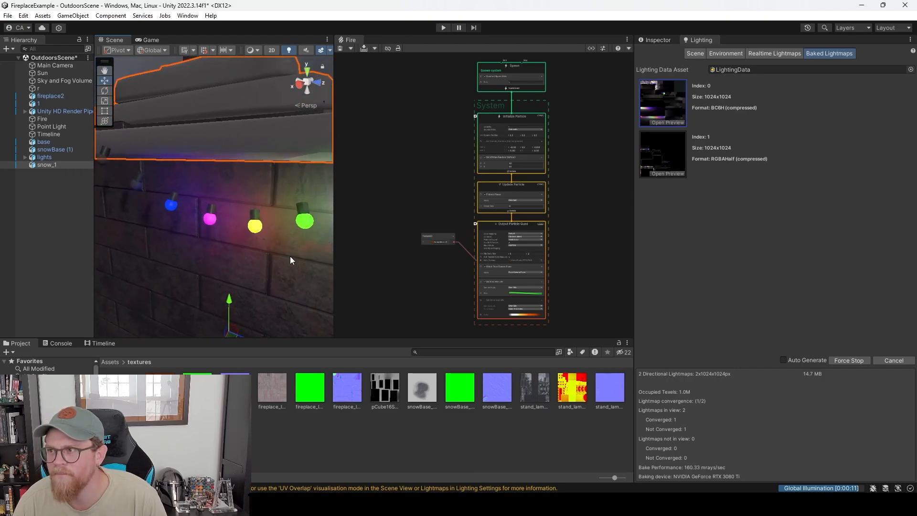
pyautogui.scroll(-1, 291, 257)
pyautogui.moveTo(291, 253); pyautogui.dragTo(264, 259, button='middle')
pyautogui.keyDown('alt'); pyautogui.moveTo(265, 259); pyautogui.dragTo(287, 223); pyautogui.keyUp('alt')
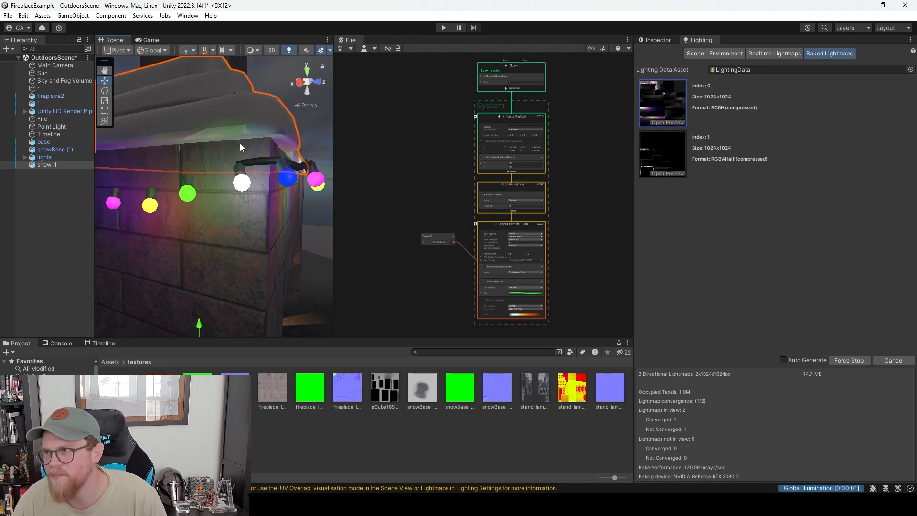
pyautogui.scroll(-10, 256, 193)
pyautogui.keyDown('alt'); pyautogui.moveTo(253, 191); pyautogui.dragTo(297, 196); pyautogui.keyUp('alt')
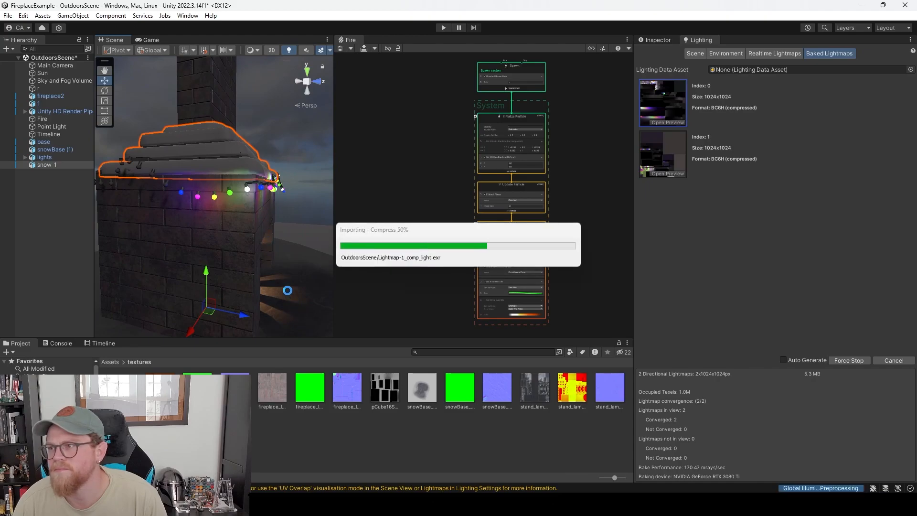
pyautogui.keyDown('alt'); pyautogui.moveTo(255, 191); pyautogui.dragTo(285, 302, button='right'); pyautogui.keyUp('alt')
pyautogui.keyDown('alt'); pyautogui.moveTo(295, 239); pyautogui.dragTo(225, 222); pyautogui.keyUp('alt')
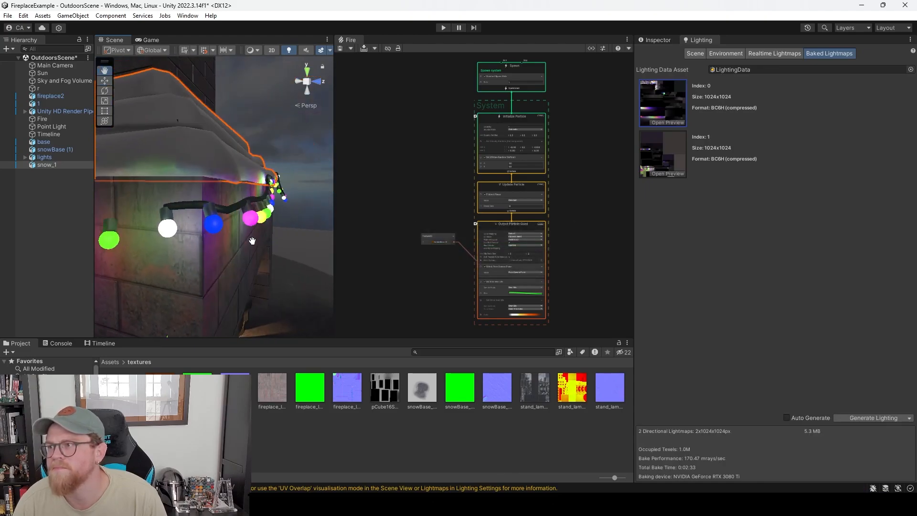
pyautogui.keyDown('alt'); pyautogui.moveTo(224, 222); pyautogui.dragTo(135, 213, button='right'); pyautogui.keyUp('alt')
pyautogui.keyDown('alt'); pyautogui.moveTo(136, 213); pyautogui.dragTo(187, 213, button='middle'); pyautogui.keyUp('alt')
pyautogui.keyDown('alt'); pyautogui.moveTo(187, 214); pyautogui.dragTo(98, 222, button='right'); pyautogui.keyUp('alt')
pyautogui.keyDown('alt'); pyautogui.moveTo(210, 213); pyautogui.dragTo(229, 230); pyautogui.keyUp('alt')
pyautogui.keyDown('alt'); pyautogui.moveTo(239, 239); pyautogui.dragTo(315, 286, button='right'); pyautogui.keyUp('alt')
pyautogui.click(148, 144)
pyautogui.keyDown('alt'); pyautogui.moveTo(163, 210); pyautogui.dragTo(137, 235); pyautogui.keyUp('alt')
# Try a scattering color multiplier of 1000 in the New Diffusion Profile used by snow_1's material.
pyautogui.click(657, 40)
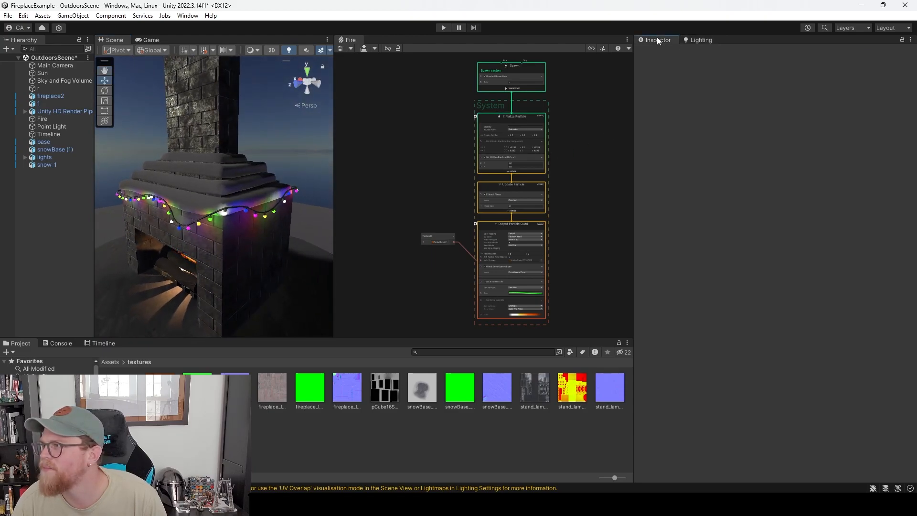
pyautogui.keyDown('alt'); pyautogui.moveTo(237, 236); pyautogui.dragTo(286, 280, button='right'); pyautogui.keyUp('alt')
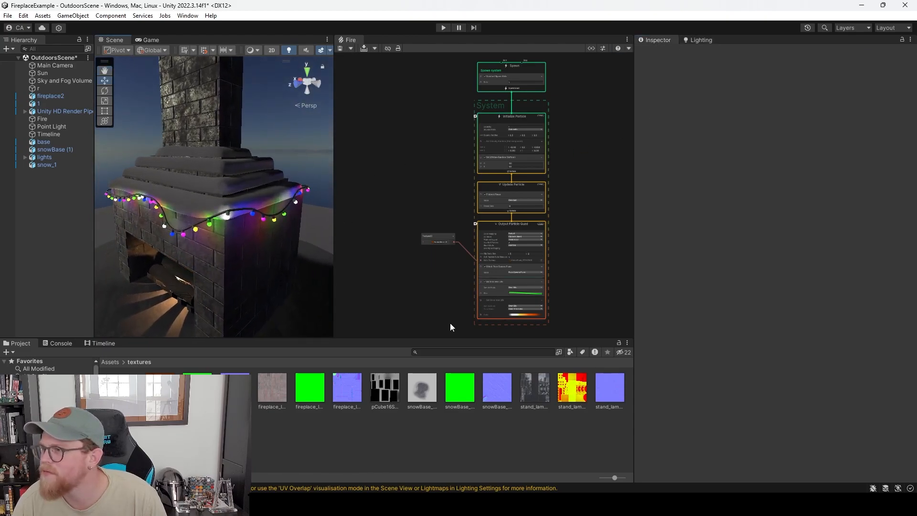
pyautogui.click(60, 165)
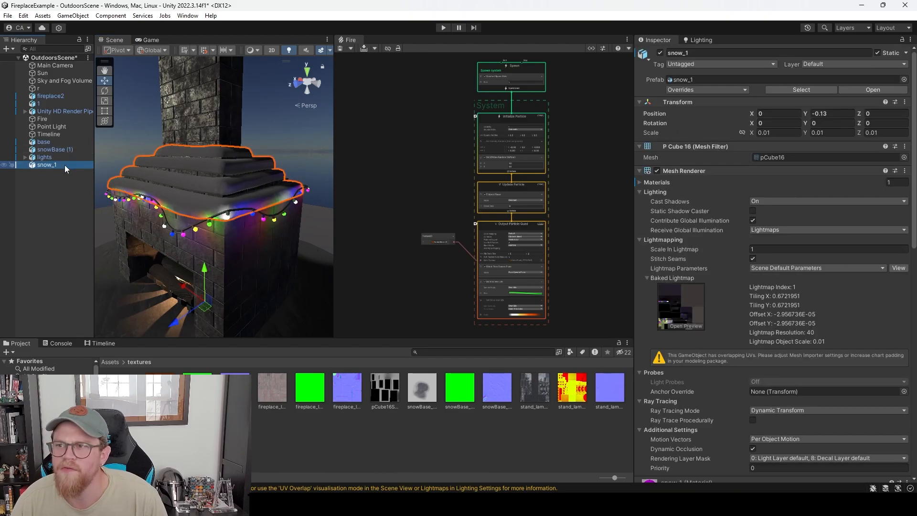
pyautogui.scroll(-10, 761, 338)
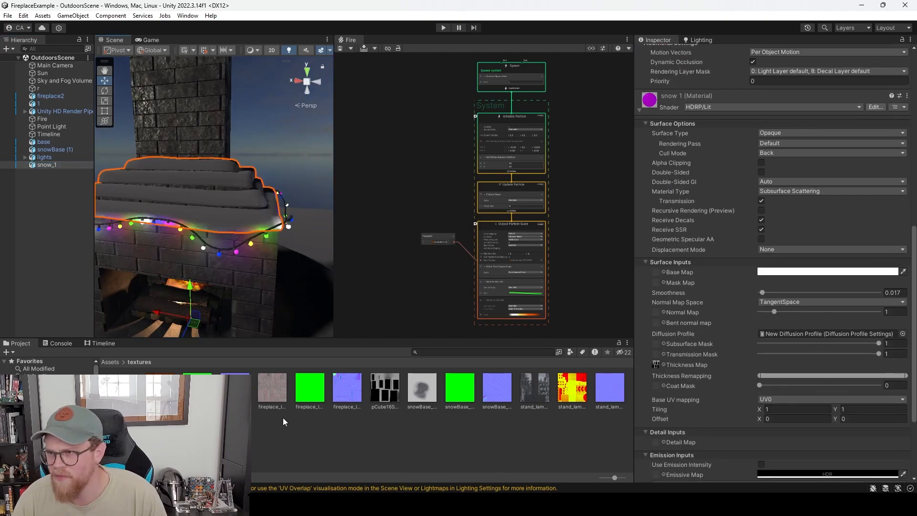
pyautogui.click(780, 334)
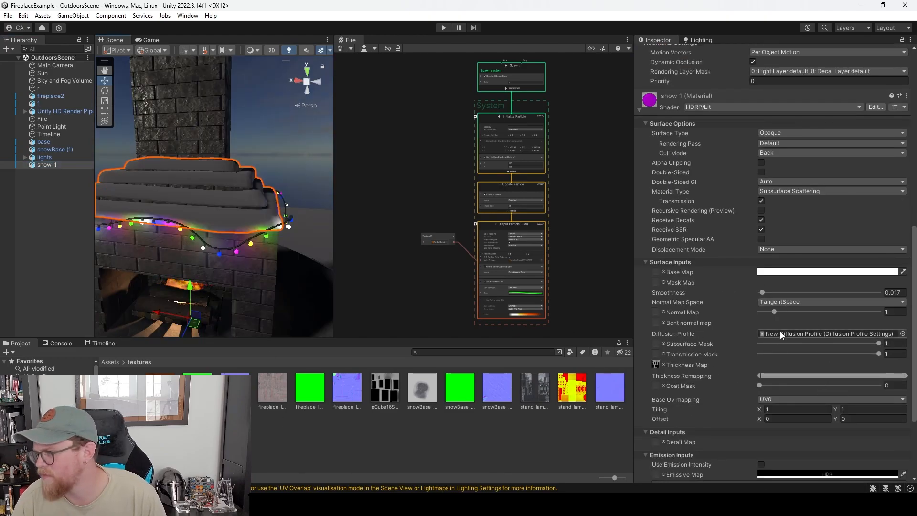
pyautogui.click(377, 391)
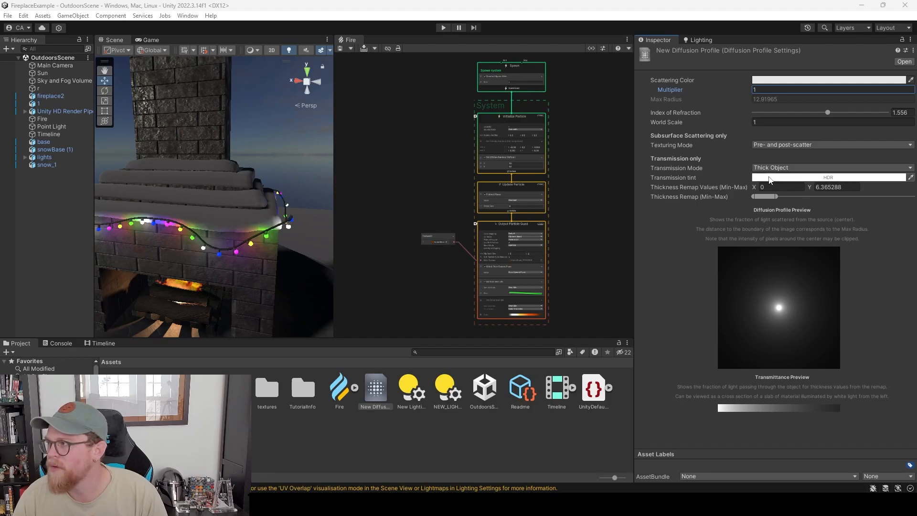
pyautogui.write('0')
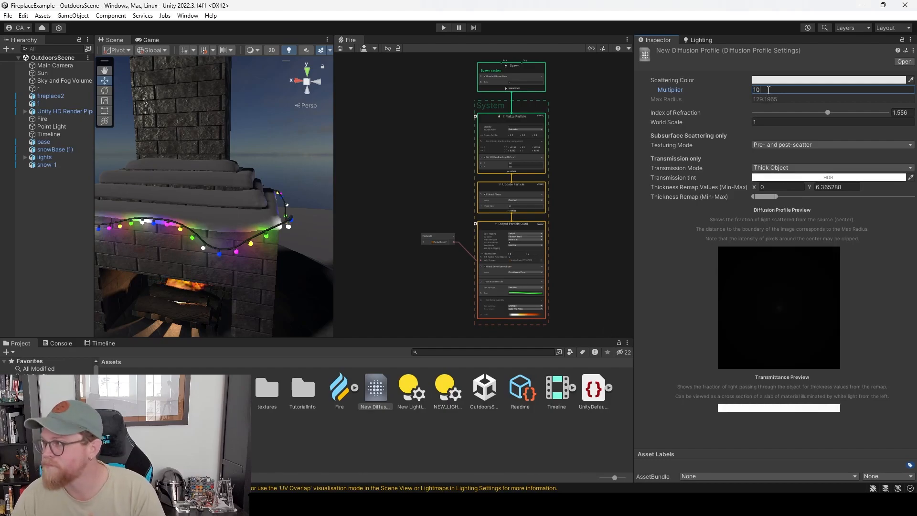
pyautogui.write('00')
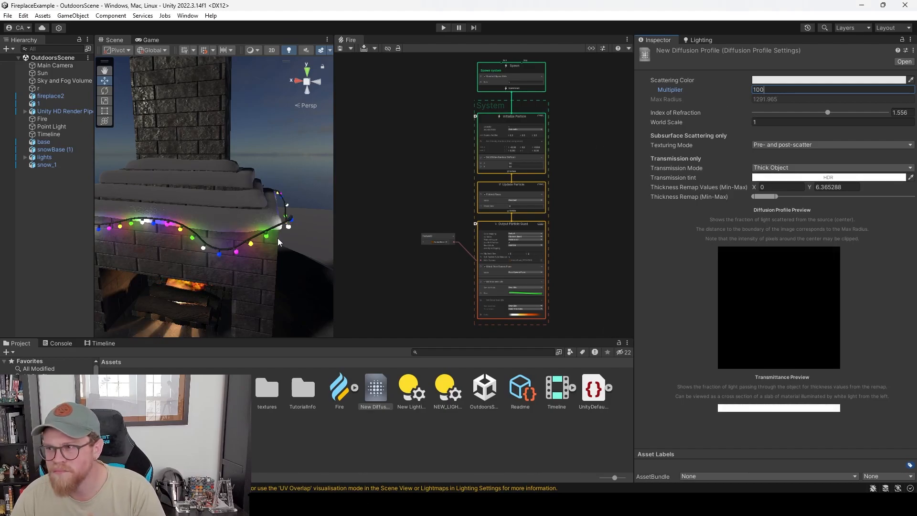
# Examine the scattering on the snow surfaces around the string lights and the fireplace opening.
pyautogui.scroll(3, 264, 255)
pyautogui.keyDown('alt'); pyautogui.moveTo(265, 255); pyautogui.dragTo(328, 290, button='right'); pyautogui.keyUp('alt')
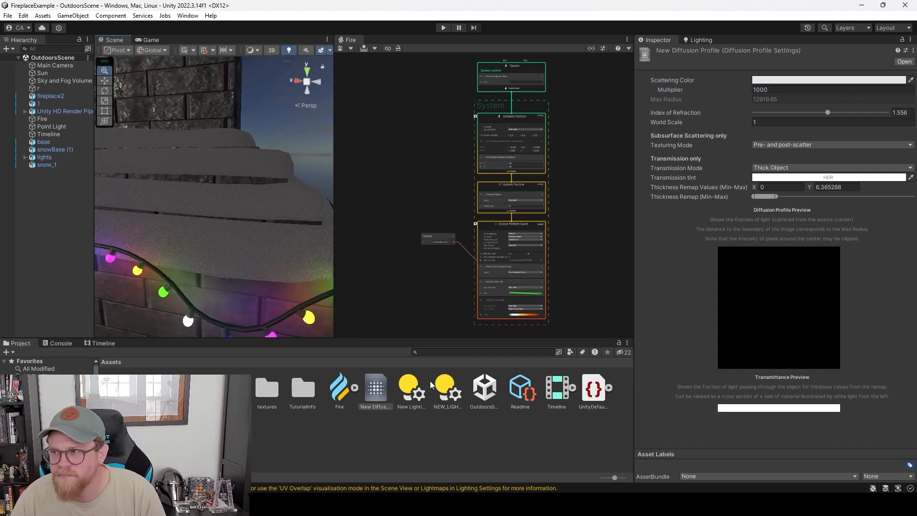
pyautogui.keyDown('alt'); pyautogui.moveTo(272, 265); pyautogui.dragTo(186, 249); pyautogui.keyUp('alt')
pyautogui.scroll(-5, 253, 243)
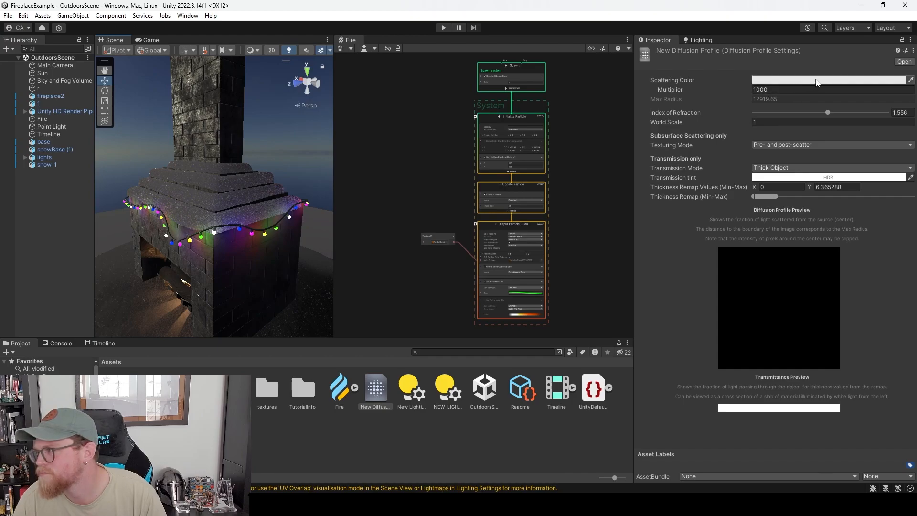
pyautogui.keyDown('alt'); pyautogui.moveTo(246, 206); pyautogui.dragTo(243, 235); pyautogui.keyUp('alt')
pyautogui.scroll(10, 246, 244)
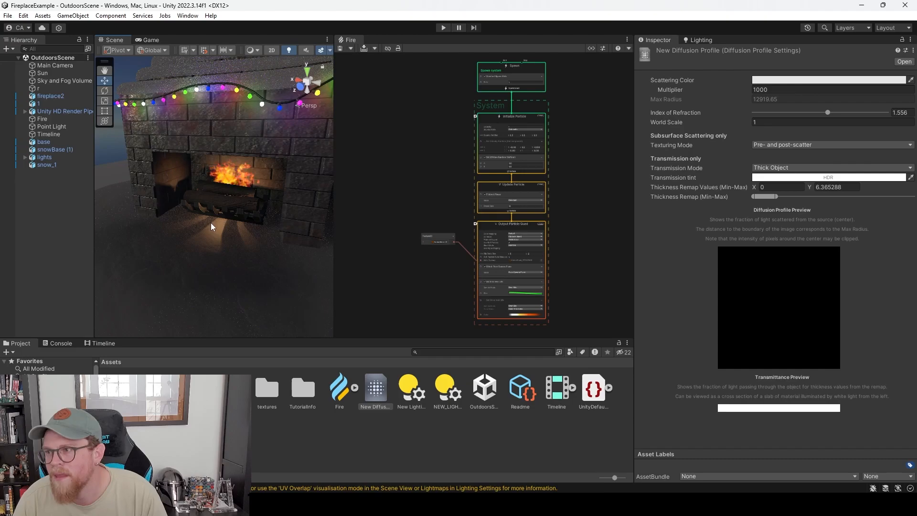
pyautogui.keyDown('alt'); pyautogui.moveTo(511, 375); pyautogui.dragTo(226, 188, button='right'); pyautogui.keyUp('alt')
pyautogui.keyDown('alt'); pyautogui.moveTo(226, 188); pyautogui.dragTo(216, 231, button='middle'); pyautogui.keyUp('alt')
pyautogui.moveTo(210, 226)
pyautogui.keyDown('alt'); pyautogui.mouseDown()
pyautogui.moveTo(240, 219)
pyautogui.moveTo(225, 229)
pyautogui.mouseUp(); pyautogui.keyUp('alt')
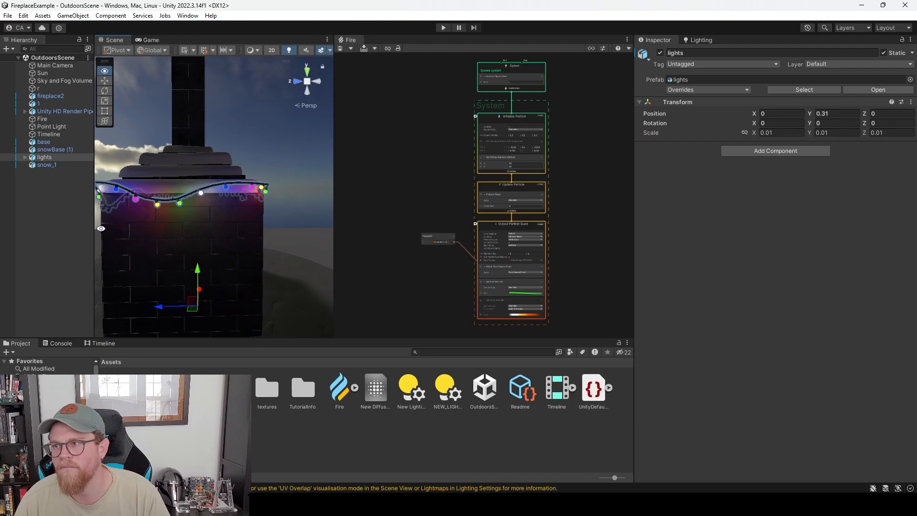
# Scale the lights object uniformly to about 0.0093 and raise it to about 1.1 on Y.
pyautogui.keyDown('alt'); pyautogui.moveTo(101, 228); pyautogui.dragTo(253, 258); pyautogui.keyUp('alt')
pyautogui.keyDown('alt'); pyautogui.moveTo(170, 273); pyautogui.dragTo(197, 323); pyautogui.keyUp('alt')
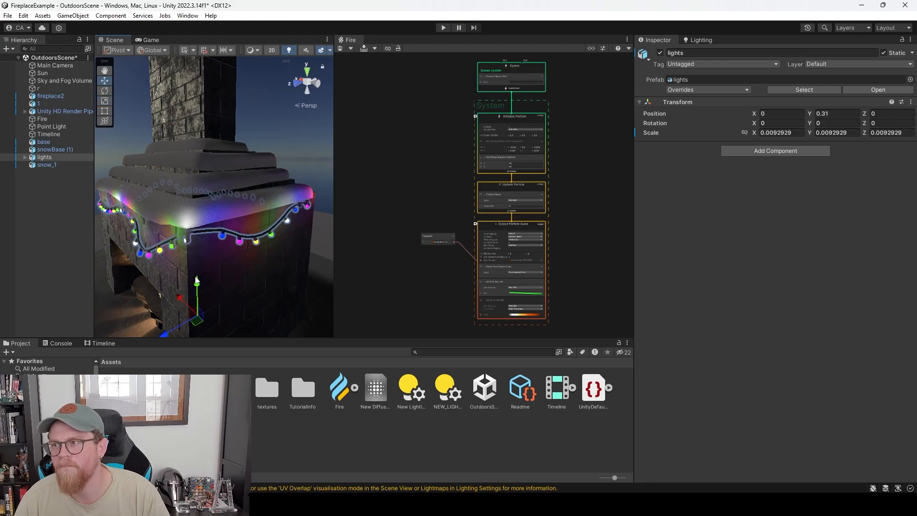
pyautogui.moveTo(197, 280); pyautogui.dragTo(197, 268)
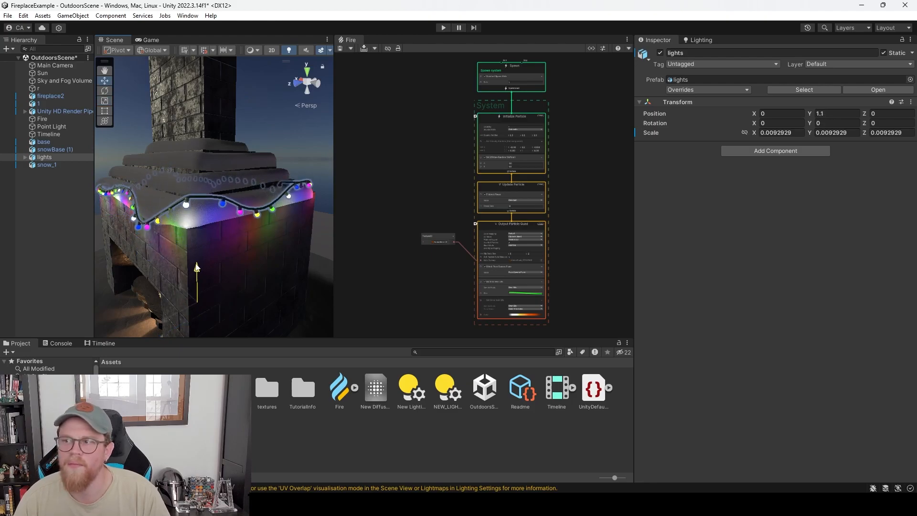
pyautogui.click(81, 285)
# Examine how the resized string lights sit against the snow cap on all sides of the fireplace.
pyautogui.moveTo(130, 231)
pyautogui.keyDown('alt'); pyautogui.mouseDown()
pyautogui.moveTo(307, 223)
pyautogui.moveTo(216, 215)
pyautogui.moveTo(299, 199)
pyautogui.moveTo(142, 235)
pyautogui.mouseUp(); pyautogui.keyUp('alt')
pyautogui.moveTo(236, 257); pyautogui.dragTo(180, 265, button='middle')
pyautogui.keyDown('alt'); pyautogui.moveTo(249, 253); pyautogui.dragTo(48, 242); pyautogui.keyUp('alt')
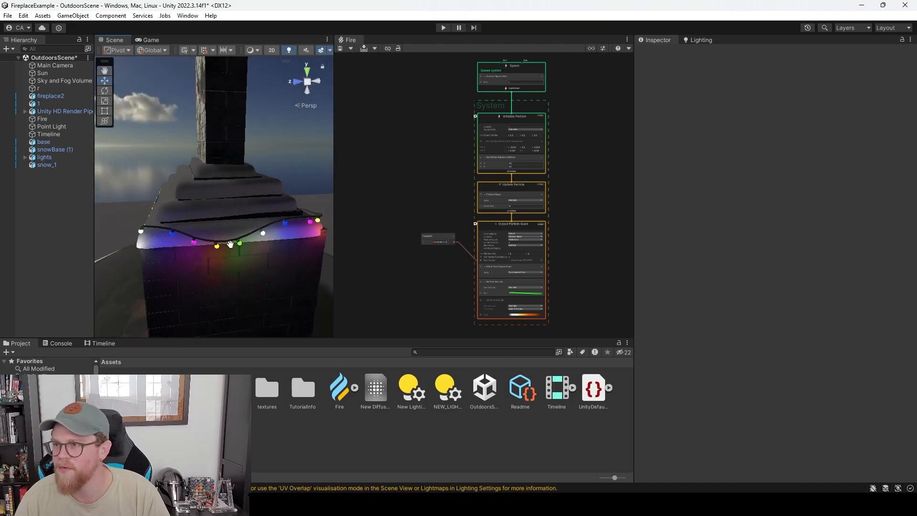
pyautogui.moveTo(231, 245); pyautogui.dragTo(150, 246, button='middle')
pyautogui.keyDown('alt'); pyautogui.moveTo(242, 245); pyautogui.dragTo(155, 245); pyautogui.keyUp('alt')
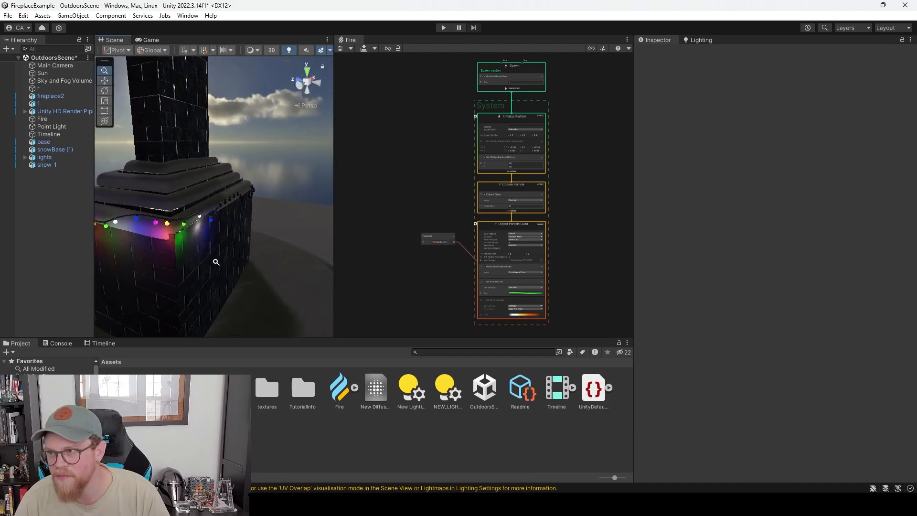
pyautogui.moveTo(211, 258); pyautogui.dragTo(197, 252, button='middle')
pyautogui.keyDown('alt'); pyautogui.moveTo(150, 245); pyautogui.dragTo(304, 218); pyautogui.keyUp('alt')
pyautogui.keyDown('alt'); pyautogui.moveTo(303, 217); pyautogui.dragTo(236, 230, button='right'); pyautogui.keyUp('alt')
pyautogui.keyDown('alt'); pyautogui.moveTo(236, 231); pyautogui.dragTo(90, 243); pyautogui.keyUp('alt')
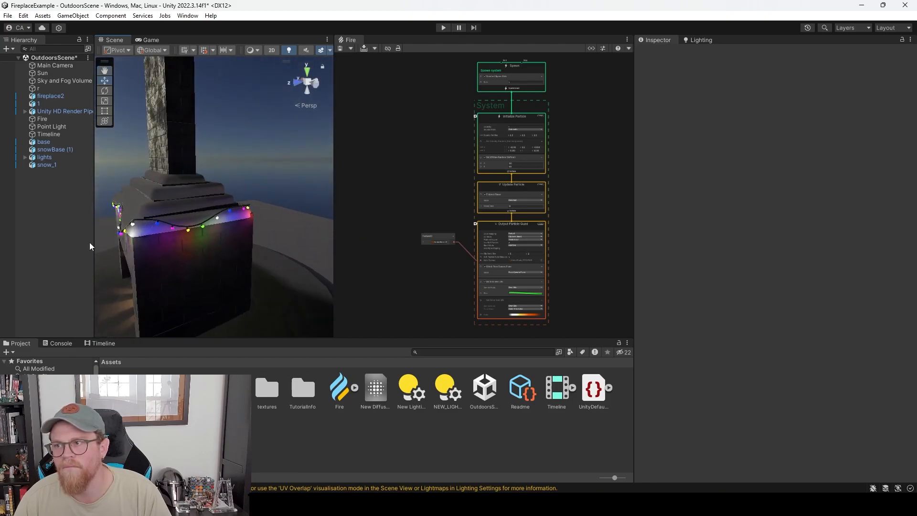
pyautogui.keyDown('alt'); pyautogui.moveTo(211, 231); pyautogui.dragTo(261, 233); pyautogui.keyUp('alt')
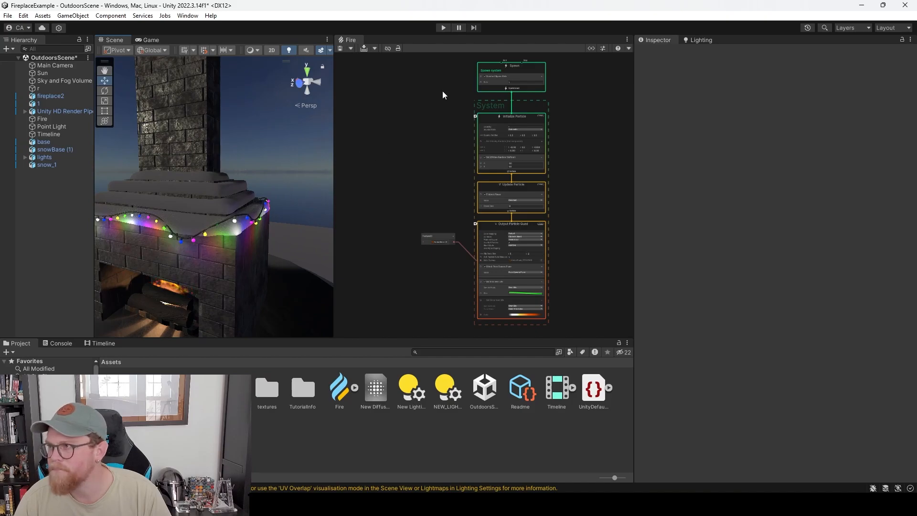
# Generate new baked lighting for the scene with the repositioned string lights.
pyautogui.click(712, 39)
pyautogui.moveTo(270, 252); pyautogui.dragTo(315, 218, button='middle')
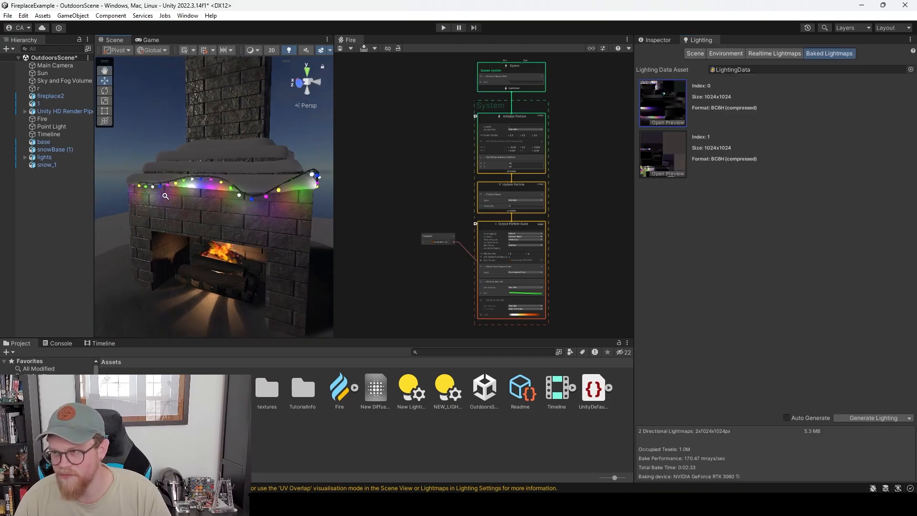
pyautogui.scroll(4, 166, 198)
pyautogui.moveTo(287, 249); pyautogui.dragTo(252, 264, button='middle')
pyautogui.keyDown('alt'); pyautogui.moveTo(248, 234); pyautogui.dragTo(299, 230); pyautogui.keyUp('alt')
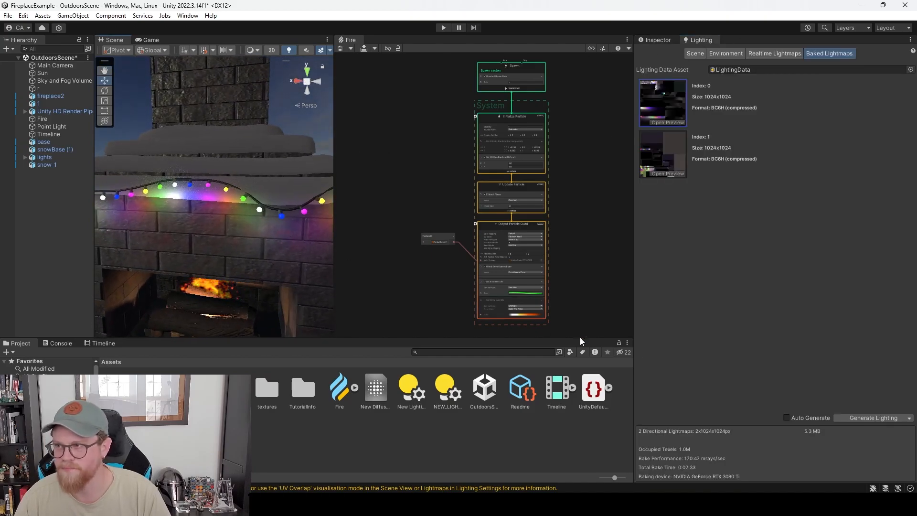
pyautogui.click(863, 417)
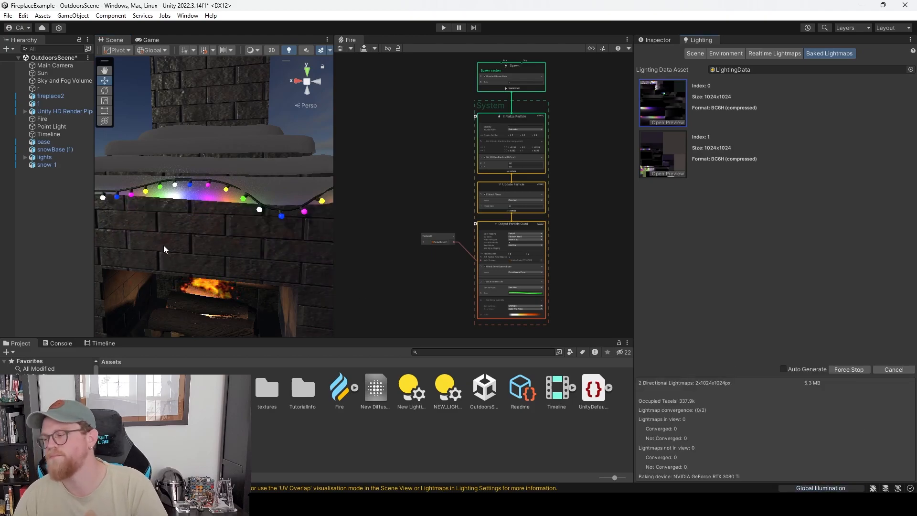
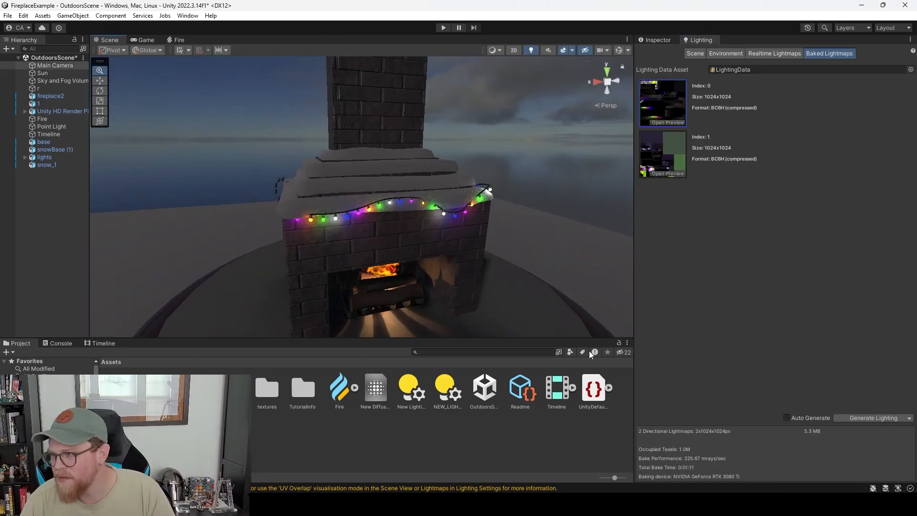
# Examine the newly baked bulb glow on the snow cap and brickwork at the fireplace's corner.
pyautogui.keyDown('alt'); pyautogui.moveTo(362, 238); pyautogui.dragTo(308, 214); pyautogui.keyUp('alt')
pyautogui.keyDown('alt'); pyautogui.moveTo(335, 207); pyautogui.dragTo(493, 275, button='right'); pyautogui.keyUp('alt')
pyautogui.keyDown('alt'); pyautogui.moveTo(493, 278); pyautogui.dragTo(482, 251); pyautogui.keyUp('alt')
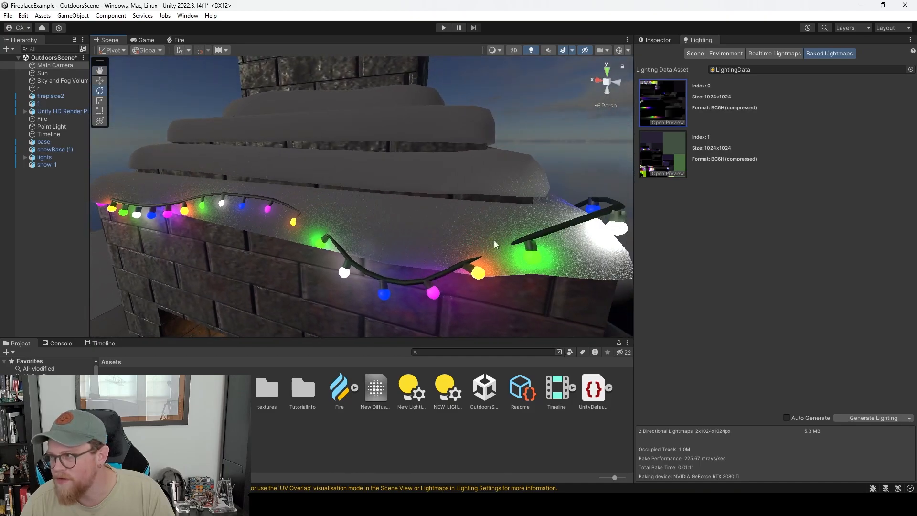
pyautogui.click(670, 41)
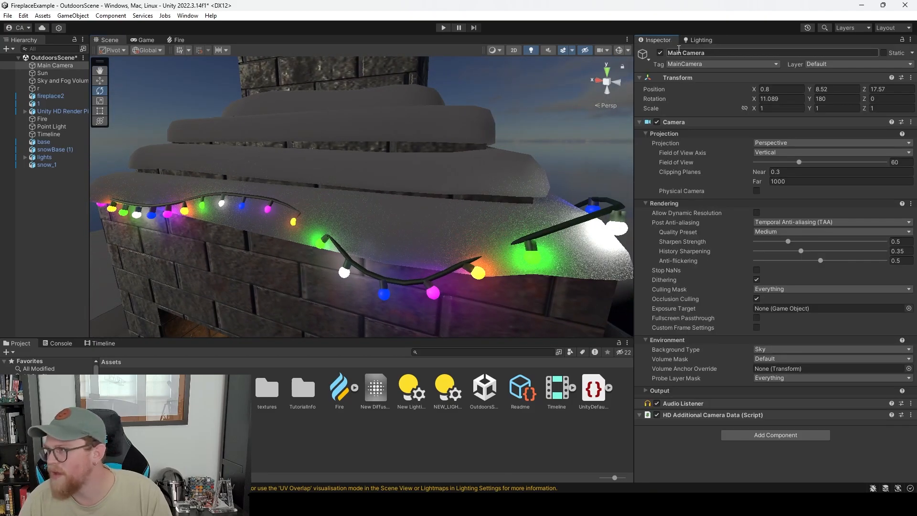
pyautogui.click(698, 41)
pyautogui.keyDown('alt'); pyautogui.moveTo(591, 182); pyautogui.dragTo(426, 179); pyautogui.keyUp('alt')
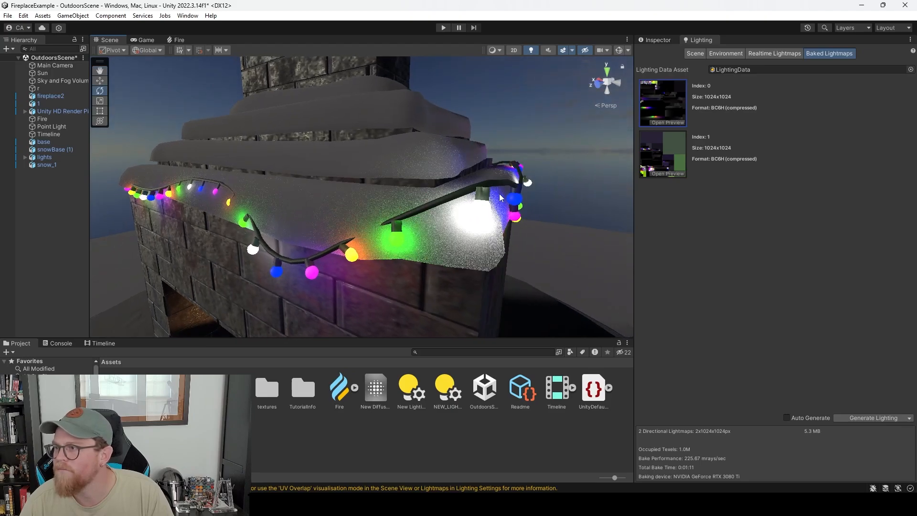
pyautogui.scroll(-5, 428, 191)
pyautogui.keyDown('alt'); pyautogui.moveTo(405, 195); pyautogui.dragTo(457, 213); pyautogui.keyUp('alt')
pyautogui.scroll(5, 534, 307)
# Deactivate pCylinder50, the socket above the green bulb near the fireplace's corner.
pyautogui.click(373, 228)
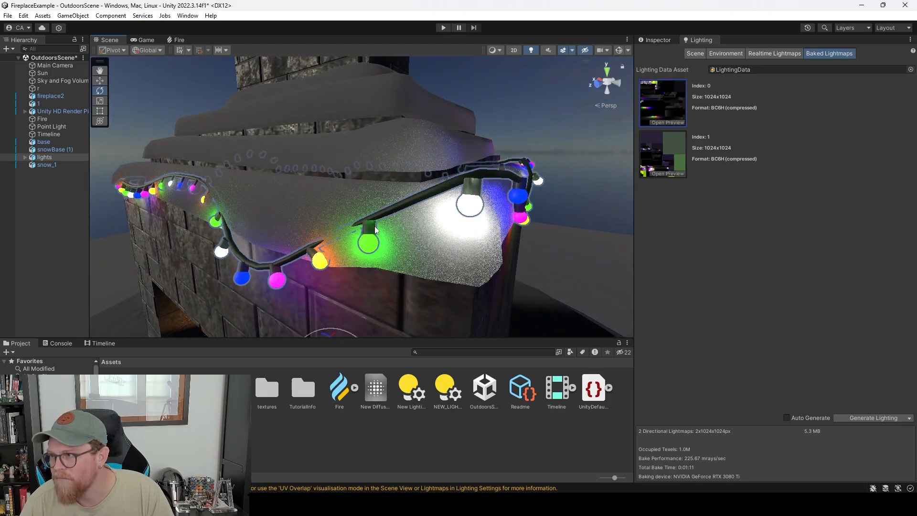
pyautogui.click(371, 231)
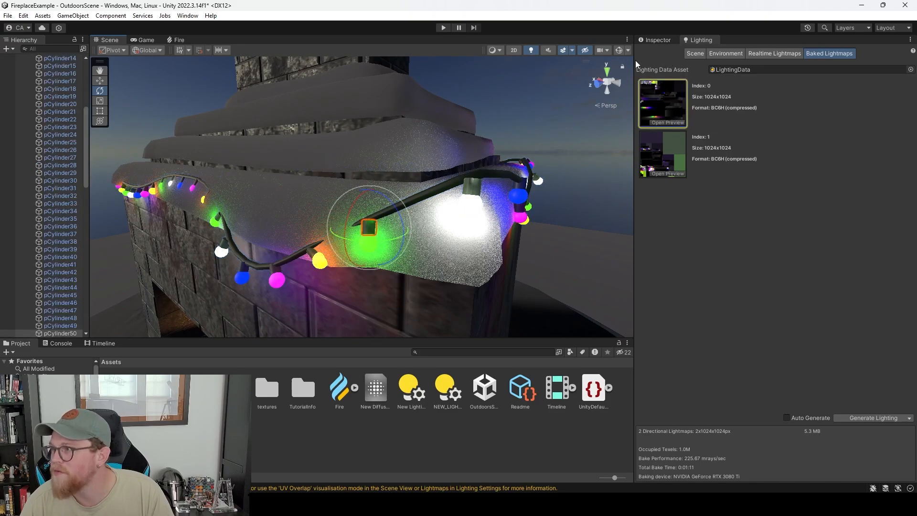
pyautogui.click(657, 40)
pyautogui.click(658, 54)
pyautogui.click(558, 190)
# Align the Main Camera with a scene view of the fireplace's side wall and its string lights.
pyautogui.keyDown('alt'); pyautogui.moveTo(556, 195); pyautogui.dragTo(487, 187, button='right'); pyautogui.keyUp('alt')
pyautogui.keyDown('alt'); pyautogui.moveTo(486, 188); pyautogui.dragTo(353, 180); pyautogui.keyUp('alt')
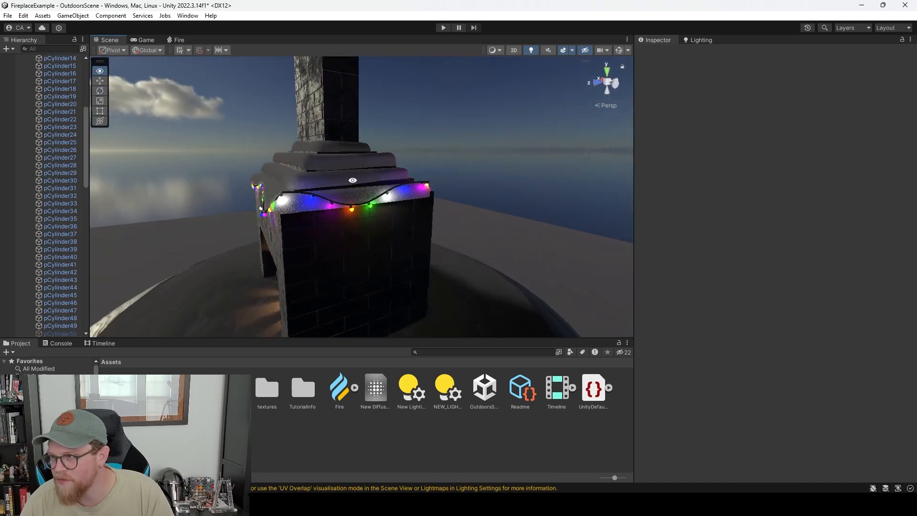
pyautogui.keyDown('alt'); pyautogui.moveTo(396, 206); pyautogui.dragTo(420, 191, button='right'); pyautogui.keyUp('alt')
pyautogui.keyDown('alt'); pyautogui.moveTo(448, 198); pyautogui.dragTo(408, 203); pyautogui.keyUp('alt')
pyautogui.keyDown('alt'); pyautogui.moveTo(463, 225); pyautogui.dragTo(475, 247, button='right'); pyautogui.keyUp('alt')
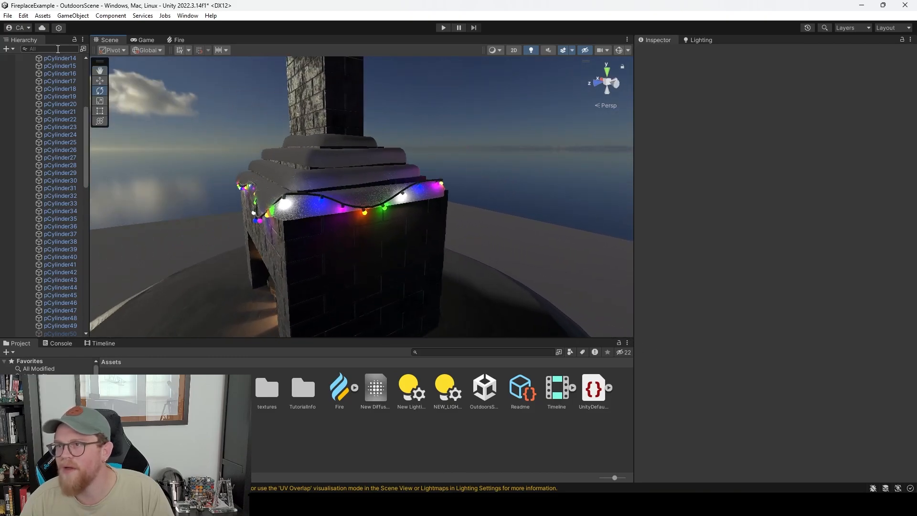
pyautogui.click(65, 16)
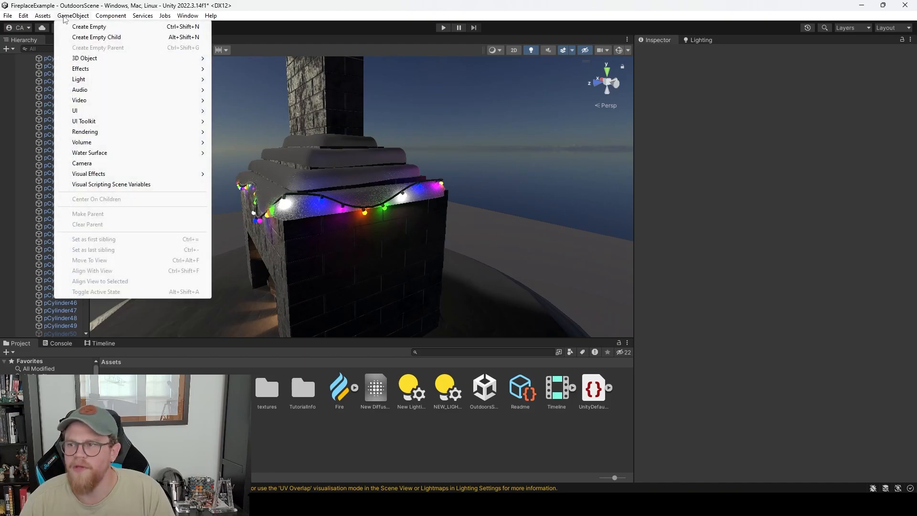
pyautogui.click(235, 8)
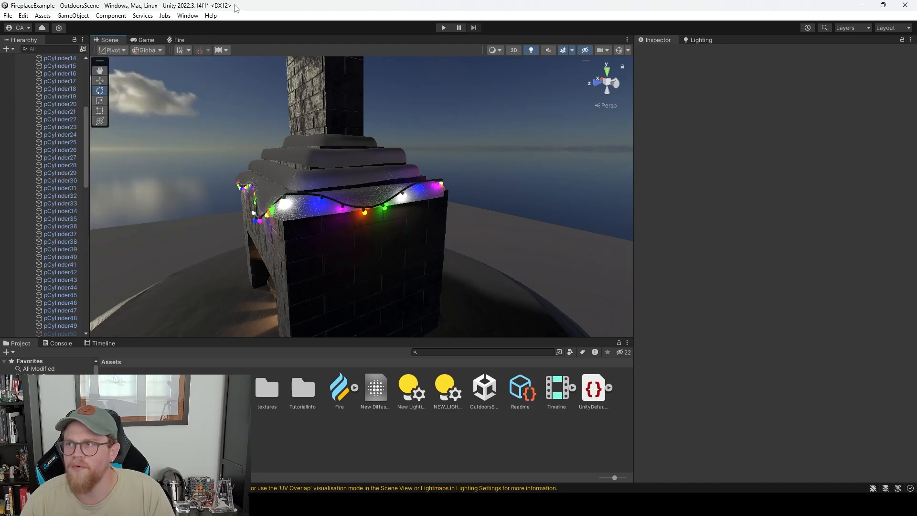
pyautogui.scroll(10, 85, 158)
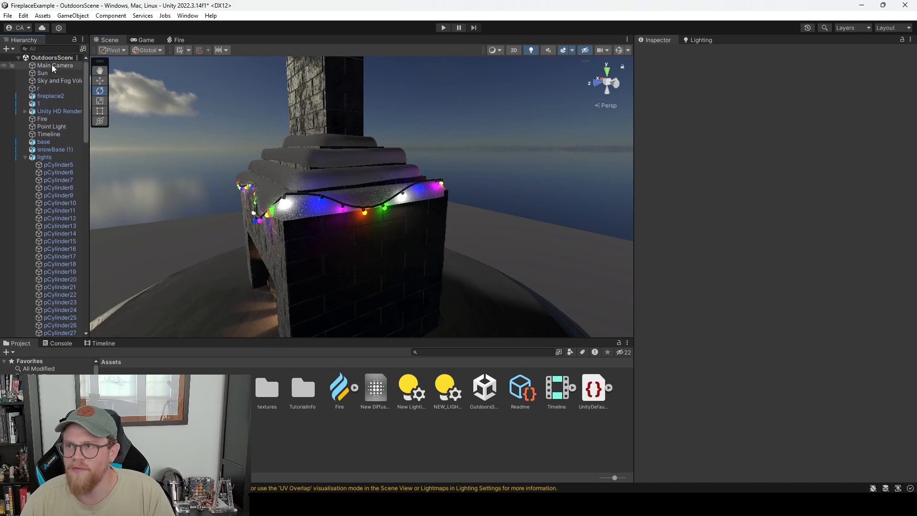
pyautogui.click(52, 65)
pyautogui.keyDown('alt'); pyautogui.moveTo(320, 167); pyautogui.dragTo(414, 238, button='right'); pyautogui.keyUp('alt')
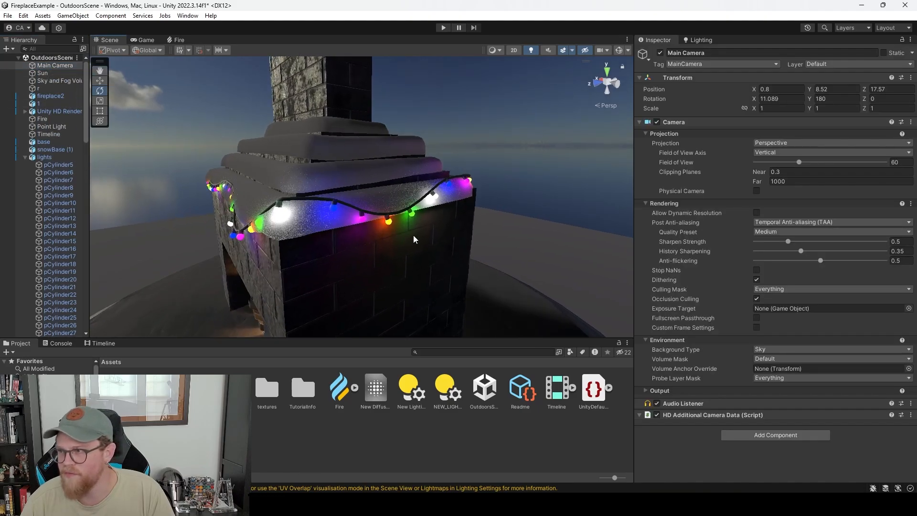
pyautogui.click(73, 16)
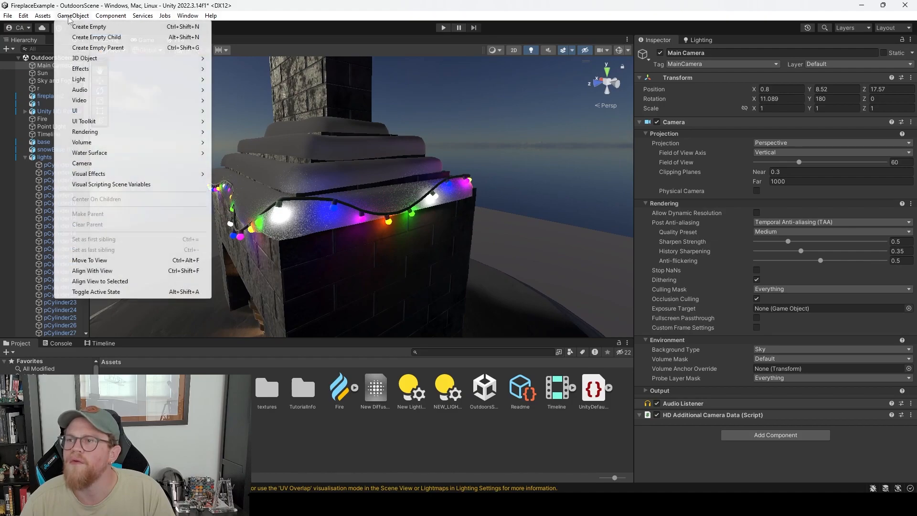
pyautogui.click(118, 270)
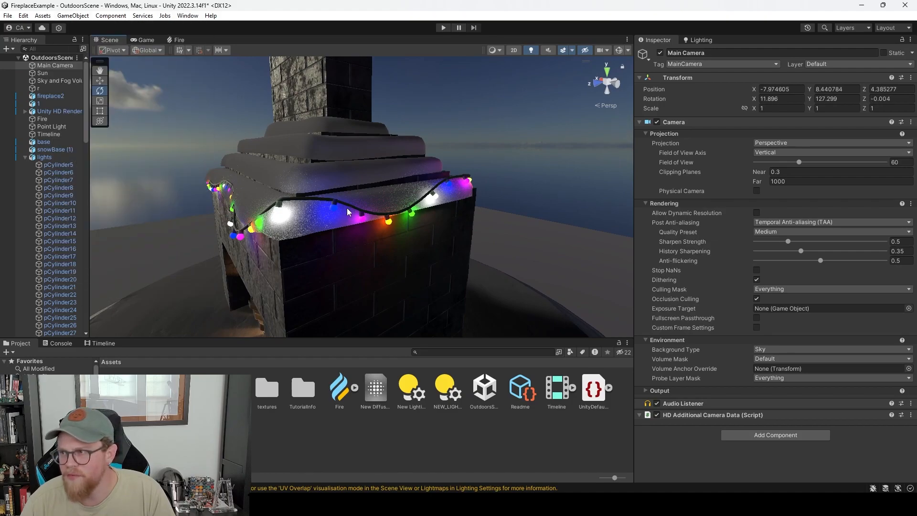
# Show the scene through the Main Camera and set its temporal anti-aliasing quality preset to High.
pyautogui.click(143, 40)
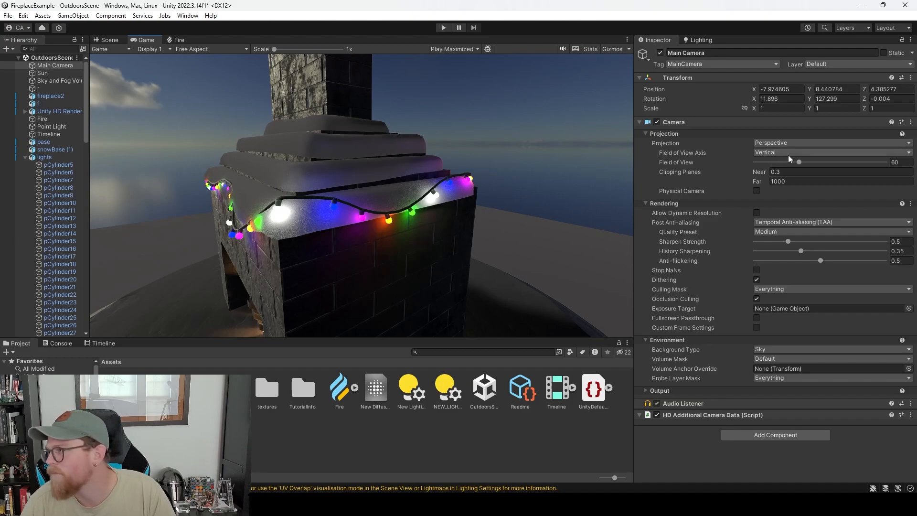
pyautogui.click(827, 222)
pyautogui.click(738, 227)
pyautogui.click(769, 232)
pyautogui.click(786, 263)
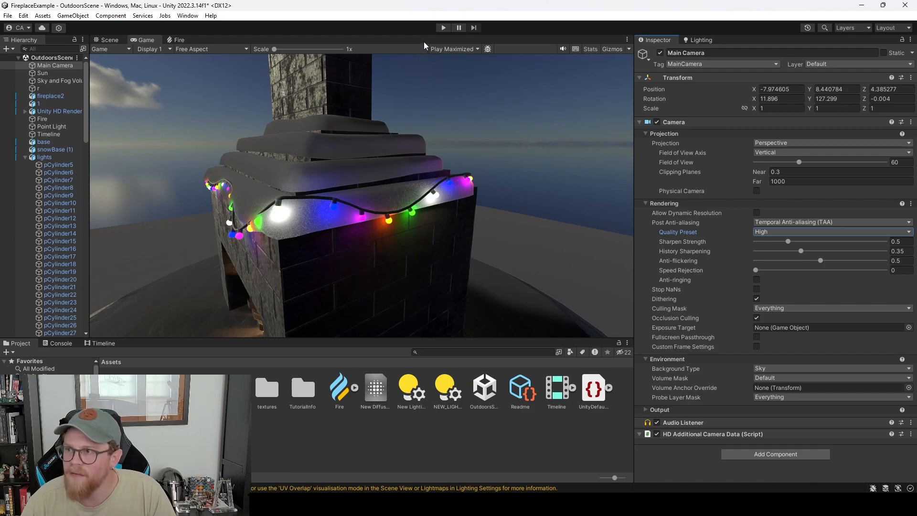
# Examine the whole fireplace, its string lights and the round base from farther away, with the lights hierarchy collapsed.
pyautogui.click(109, 39)
pyautogui.scroll(-2, 472, 240)
pyautogui.keyDown('alt'); pyautogui.moveTo(472, 239); pyautogui.dragTo(264, 216, button='right'); pyautogui.keyUp('alt')
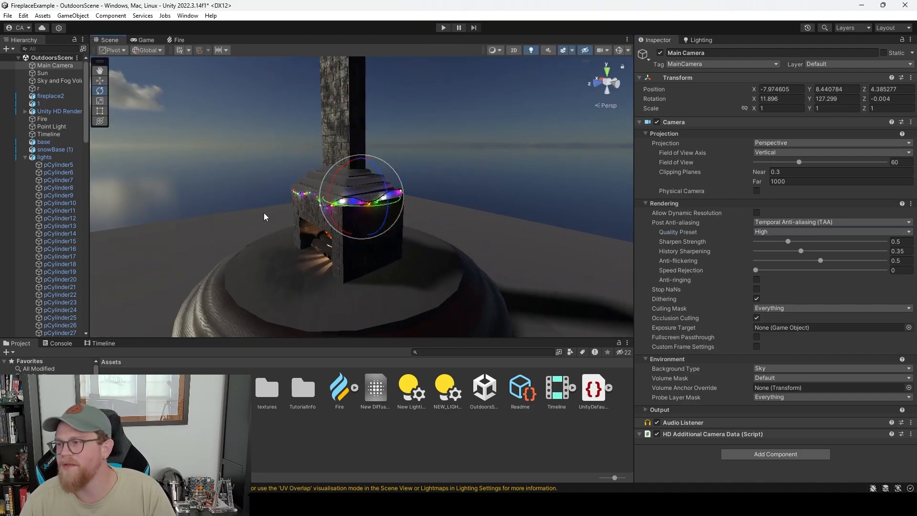
pyautogui.keyDown('alt'); pyautogui.moveTo(264, 216); pyautogui.dragTo(296, 211); pyautogui.keyUp('alt')
pyautogui.click(24, 157)
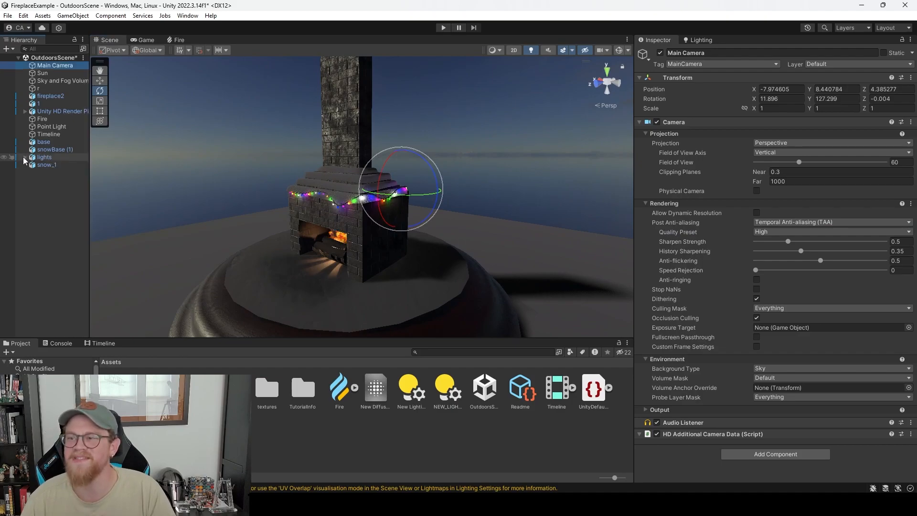
pyautogui.click(254, 428)
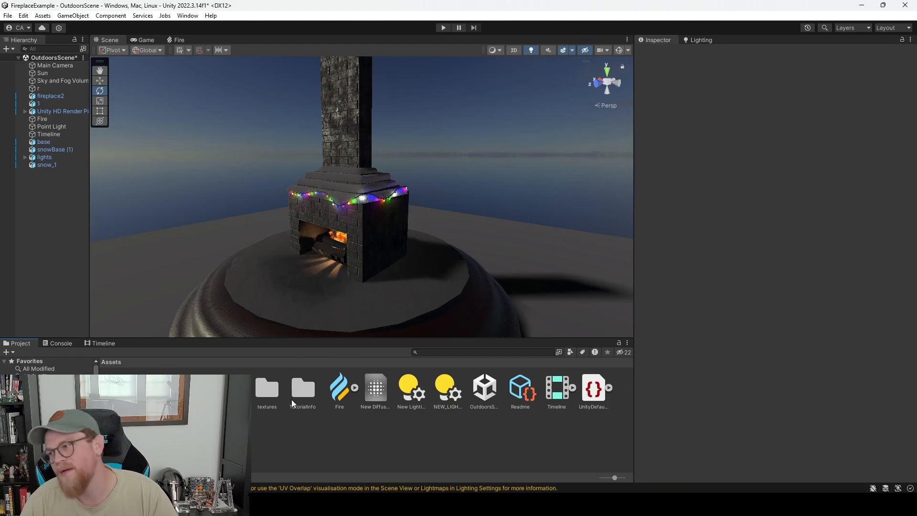
pyautogui.moveTo(328, 298)
pyautogui.keyDown('alt'); pyautogui.mouseDown(button='right')
pyautogui.moveTo(485, 431)
pyautogui.moveTo(361, 330)
pyautogui.moveTo(342, 293)
pyautogui.mouseUp(button='right'); pyautogui.keyUp('alt')
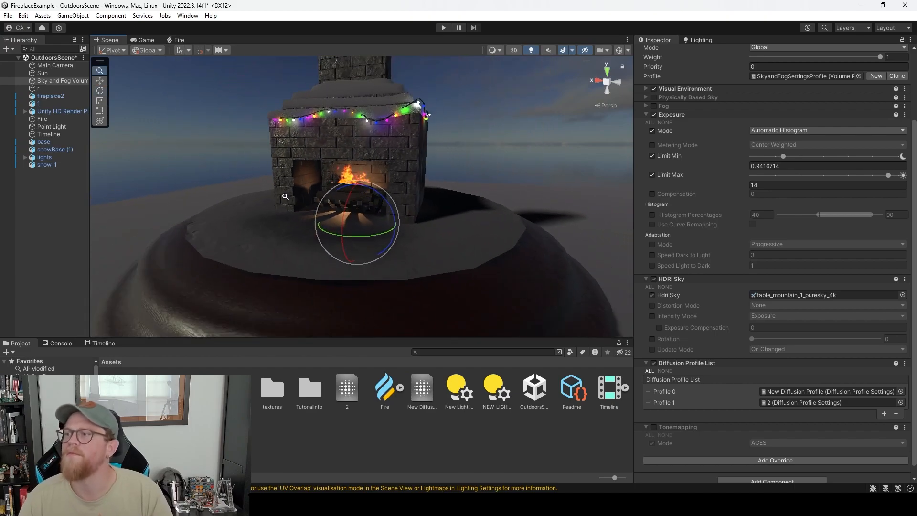
pyautogui.keyDown('alt'); pyautogui.moveTo(285, 196); pyautogui.dragTo(273, 191, button='right'); pyautogui.keyUp('alt')
pyautogui.keyDown('alt'); pyautogui.moveTo(402, 168); pyautogui.dragTo(425, 174); pyautogui.keyUp('alt')
pyautogui.keyDown('alt'); pyautogui.moveTo(425, 175); pyautogui.dragTo(432, 229, button='middle'); pyautogui.keyUp('alt')
pyautogui.keyDown('alt'); pyautogui.moveTo(446, 186); pyautogui.dragTo(363, 196, button='right'); pyautogui.keyUp('alt')
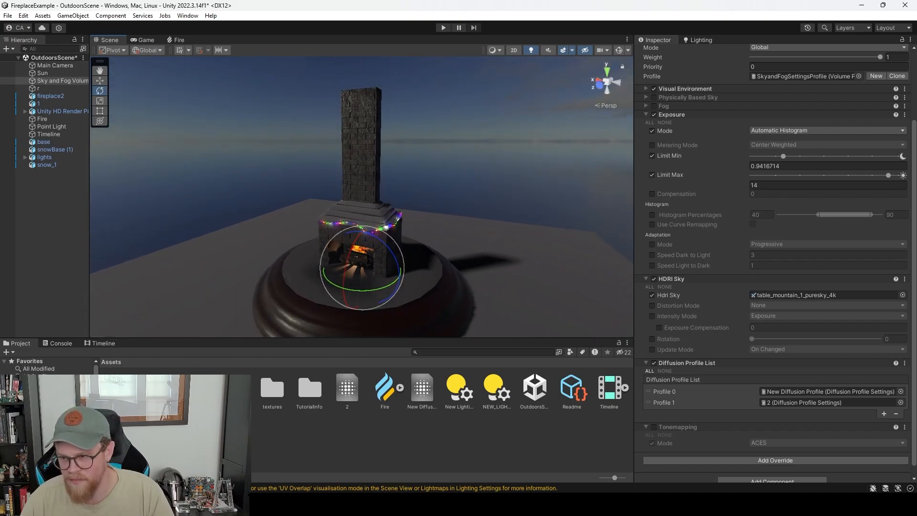
# Add the globe model from the models folder to the scene and view it around the fireplace.
pyautogui.click(47, 434)
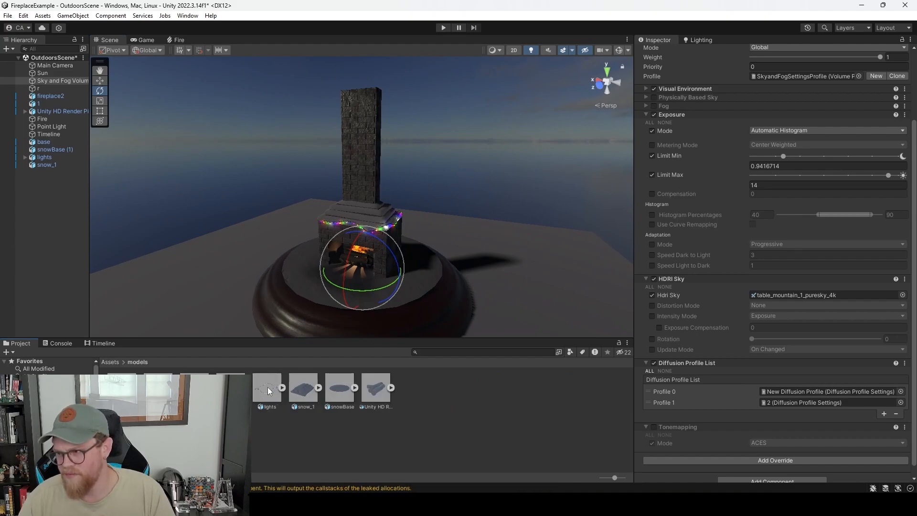
pyautogui.moveTo(230, 388); pyautogui.dragTo(48, 196)
pyautogui.keyDown('alt'); pyautogui.moveTo(453, 194); pyautogui.dragTo(417, 210); pyautogui.keyUp('alt')
pyautogui.keyDown('alt'); pyautogui.moveTo(414, 207); pyautogui.dragTo(563, 319, button='right'); pyautogui.keyUp('alt')
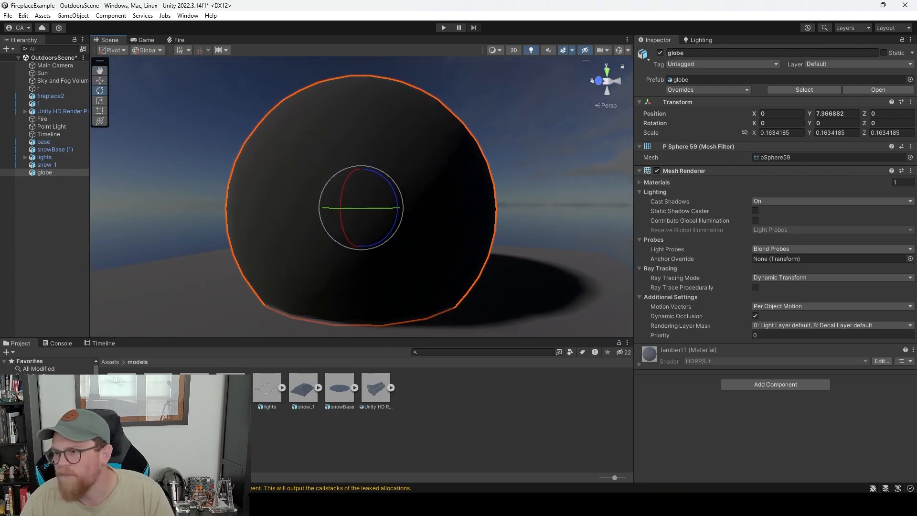
# Create a new material named Globe in the materials folder.
pyautogui.click(118, 365)
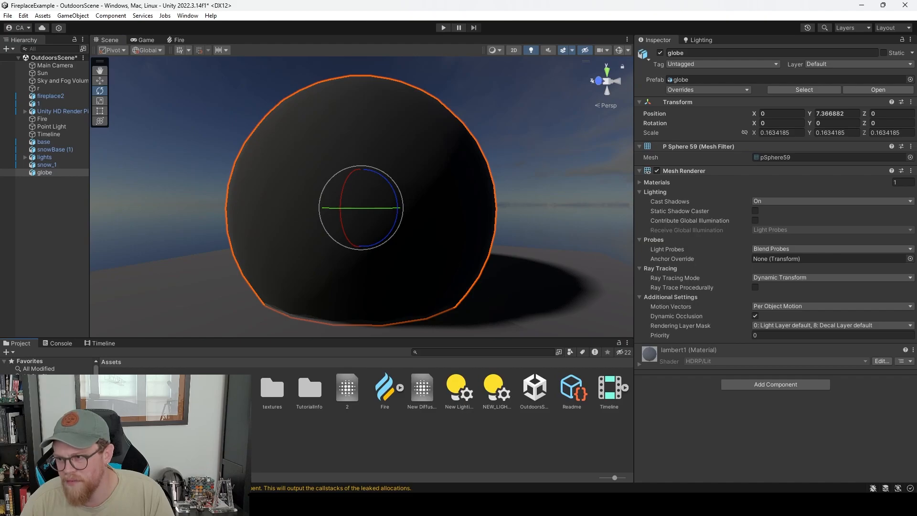
pyautogui.doubleClick(159, 390)
pyautogui.rightClick(276, 428)
pyautogui.moveTo(351, 162)
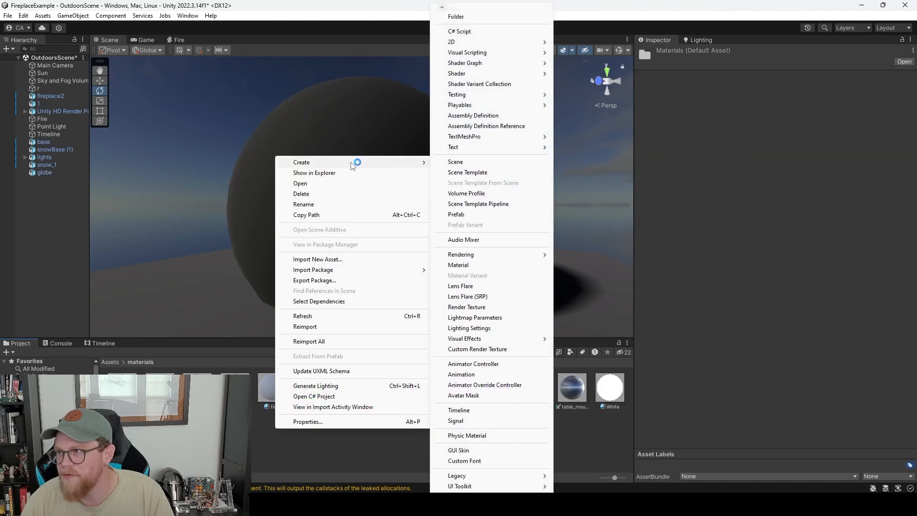
pyautogui.click(468, 265)
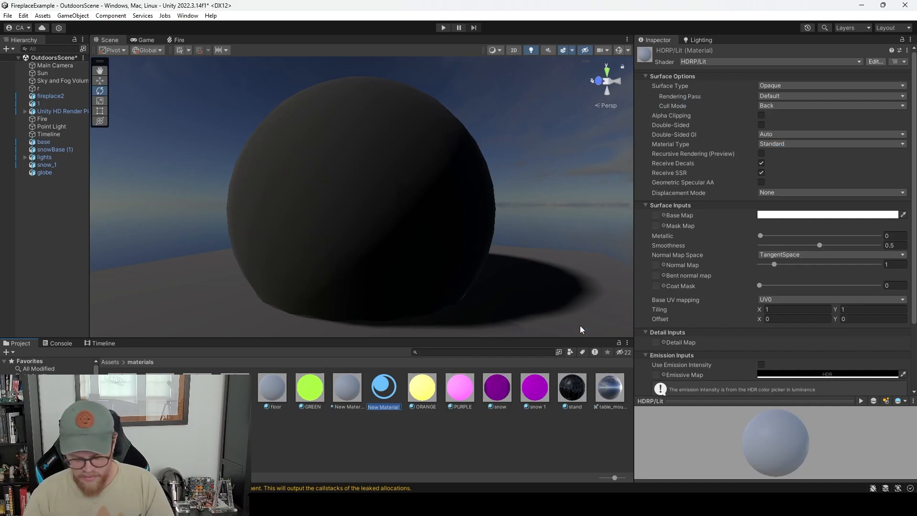
pyautogui.write('Globe')
pyautogui.press('Return')
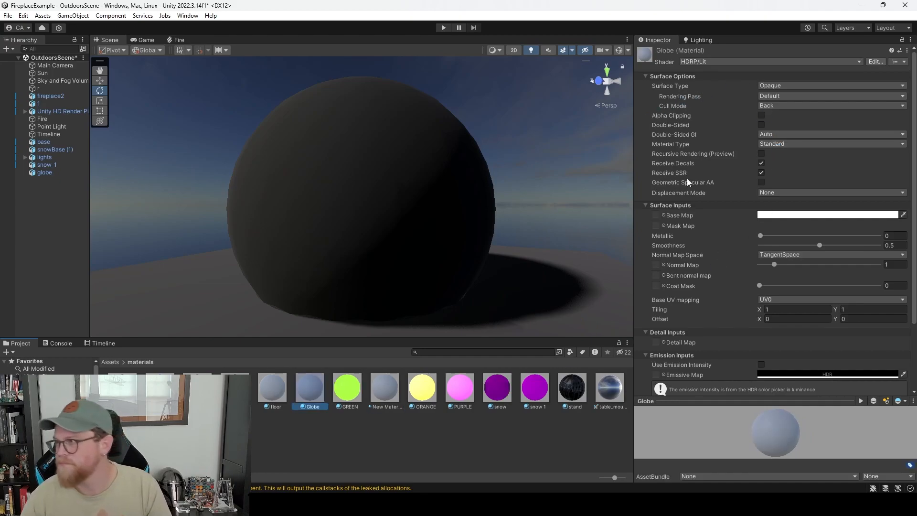
# Apply the Globe material to the globe, set its surface type to Transparent and save the scene.
pyautogui.moveTo(319, 384); pyautogui.dragTo(371, 264)
pyautogui.click(812, 85)
pyautogui.click(792, 106)
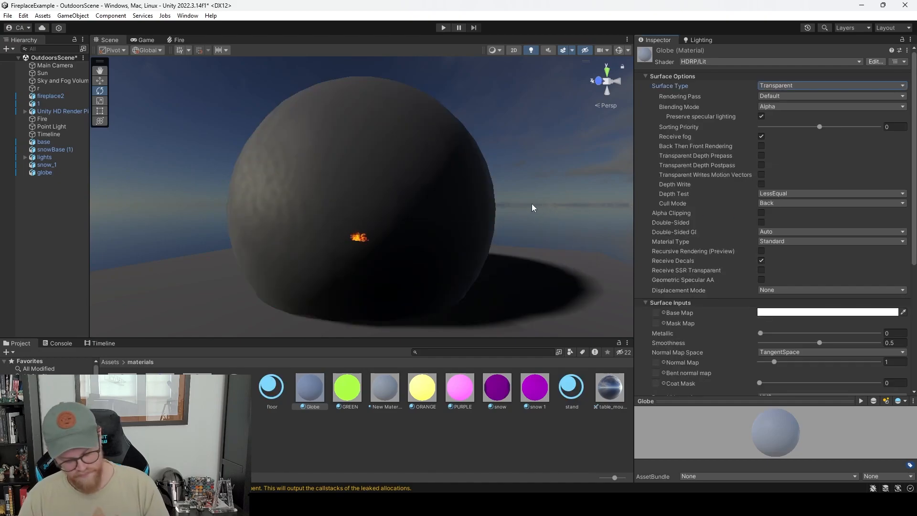
pyautogui.hotkey('ctrl', 's')
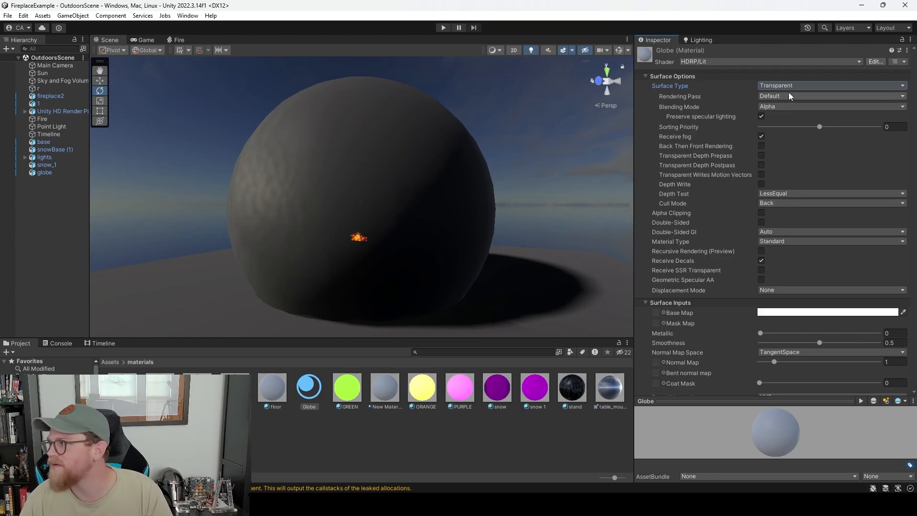
# Make the globe see-through by setting the alpha of its Globe material's base map colour to 161.
pyautogui.click(805, 312)
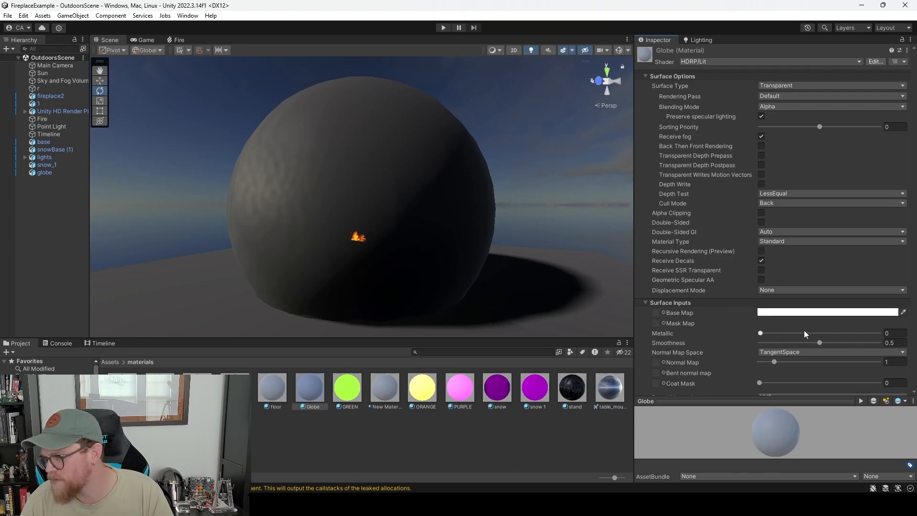
pyautogui.click(446, 234)
pyautogui.keyDown('alt'); pyautogui.moveTo(457, 230); pyautogui.dragTo(466, 229); pyautogui.keyUp('alt')
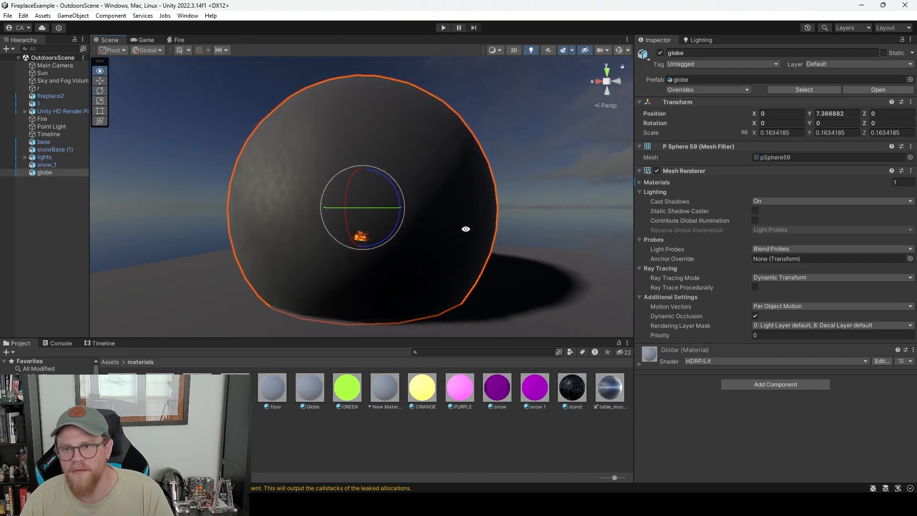
pyautogui.click(646, 366)
pyautogui.scroll(-10, 753, 386)
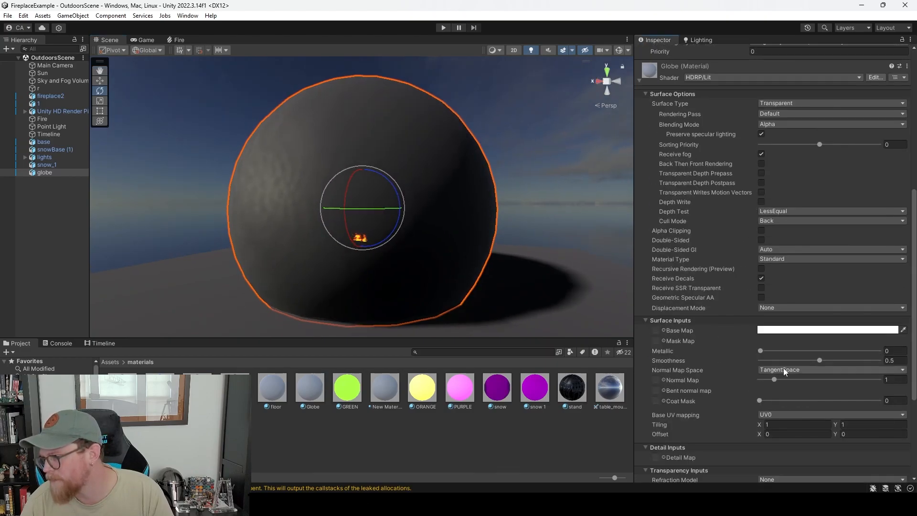
pyautogui.click(796, 330)
pyautogui.click(840, 433)
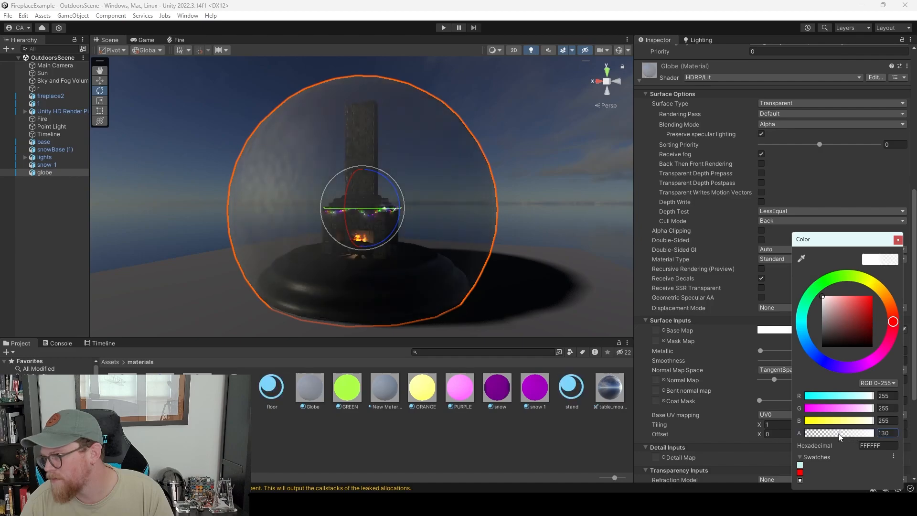
pyautogui.moveTo(836, 435); pyautogui.dragTo(849, 434)
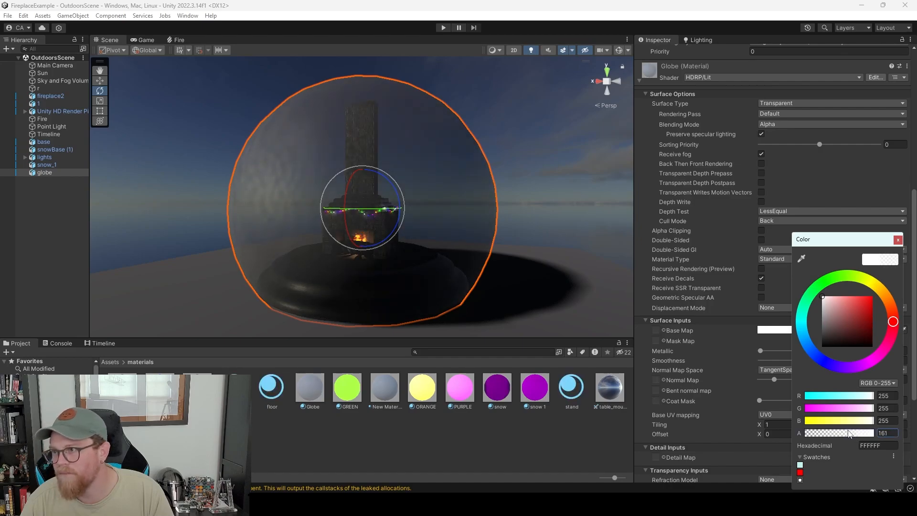
pyautogui.click(897, 239)
# Raise the Globe material's smoothness to about 0.846 for sharp glass-like highlights.
pyautogui.scroll(-5, 737, 380)
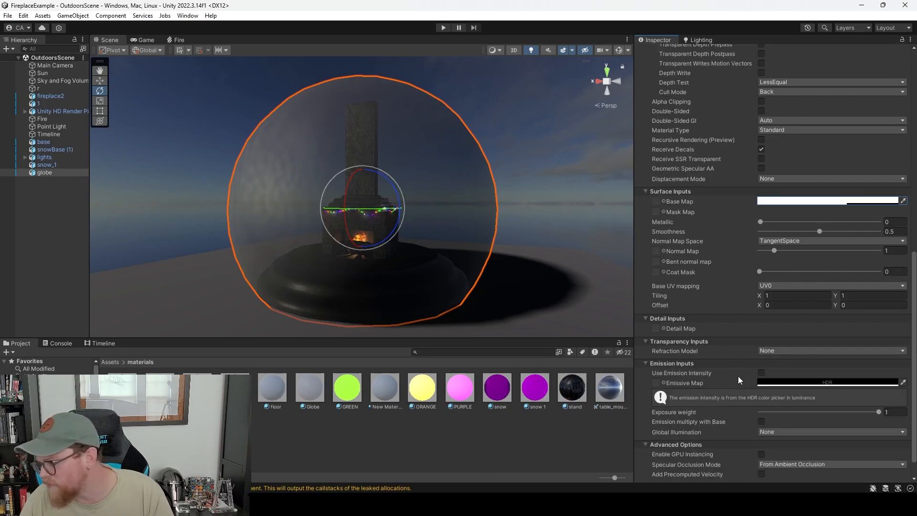
pyautogui.scroll(-1, 738, 378)
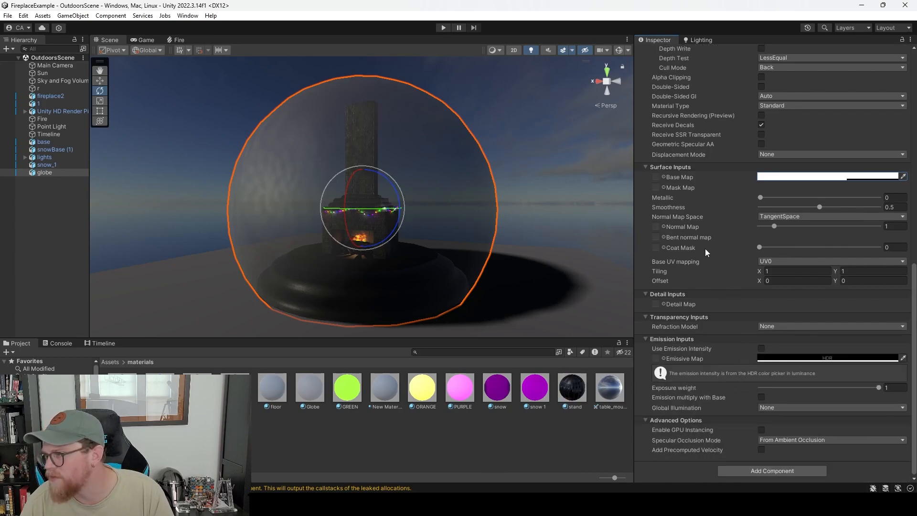
pyautogui.moveTo(822, 209); pyautogui.dragTo(860, 207)
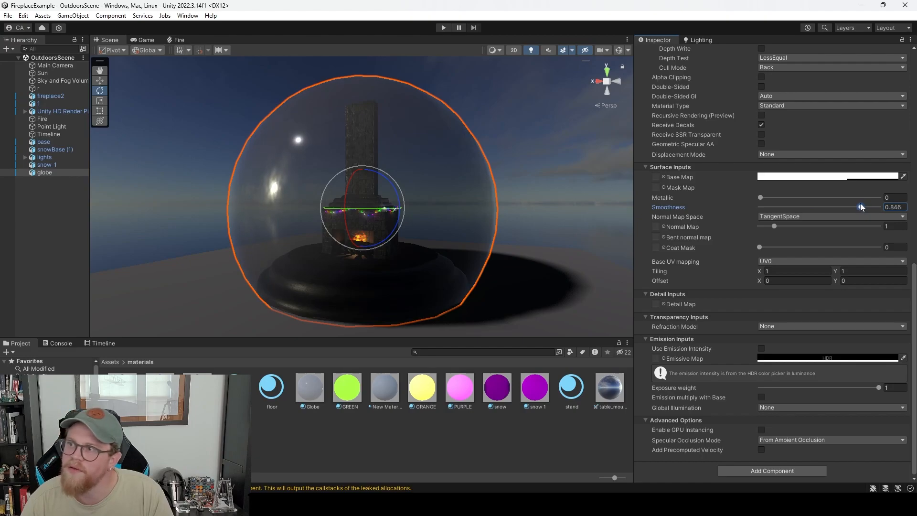
# Scale the globe down uniformly and raise it to Y 8.43 so that its lower edge rests on the round base.
pyautogui.keyDown('alt'); pyautogui.moveTo(509, 230); pyautogui.dragTo(446, 238); pyautogui.keyUp('alt')
pyautogui.press('r')
pyautogui.moveTo(362, 209); pyautogui.dragTo(357, 211)
pyautogui.press('w')
pyautogui.moveTo(362, 176); pyautogui.dragTo(362, 169)
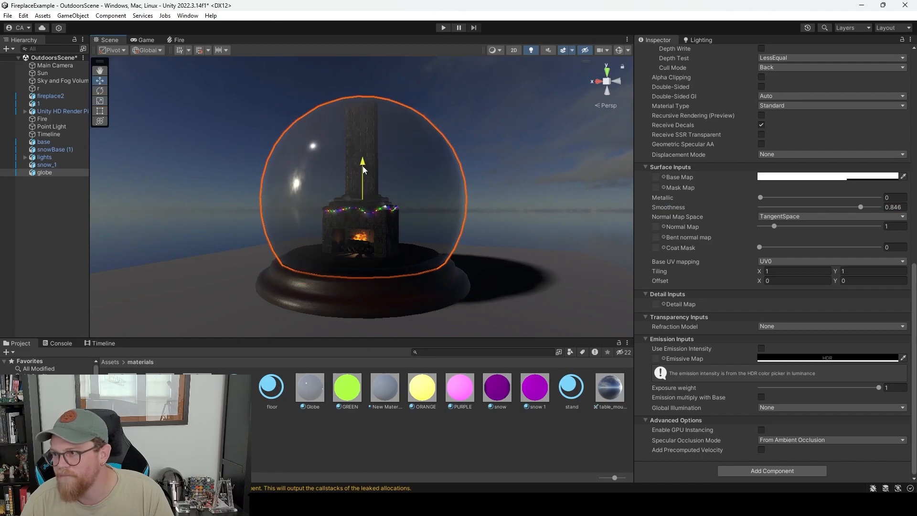
# Refine the globe's fit on the base with a uniform scale of about 0.141 and a Y position of 8.76.
pyautogui.click(477, 174)
pyautogui.keyDown('alt'); pyautogui.moveTo(477, 175); pyautogui.dragTo(424, 214); pyautogui.keyUp('alt')
pyautogui.click(425, 214)
pyautogui.press('r')
pyautogui.scroll(2, 363, 202)
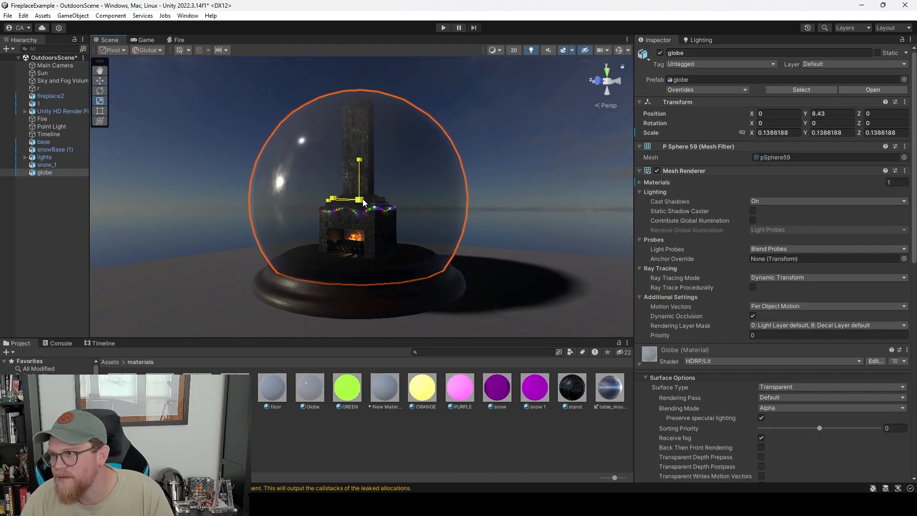
pyautogui.press('w')
pyautogui.moveTo(359, 170); pyautogui.dragTo(360, 162)
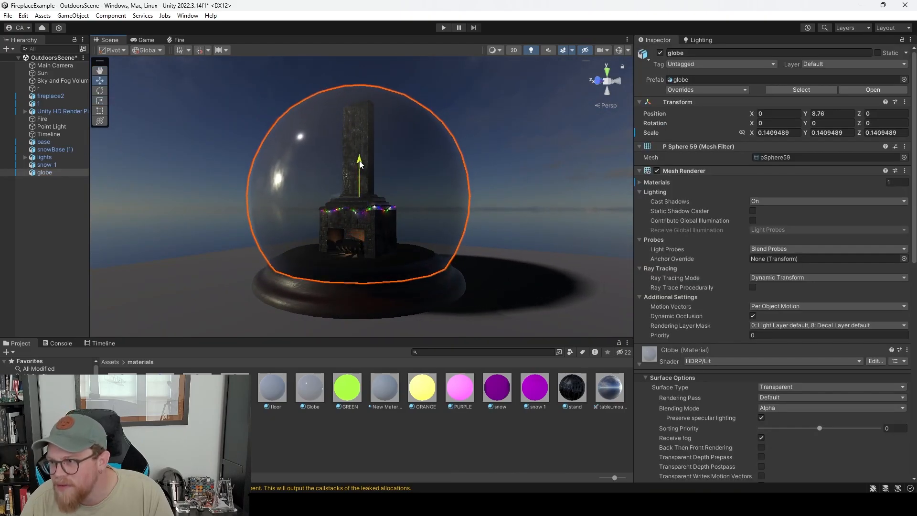
# Examine how the globe encloses the chimney and the base, from above and from several sides.
pyautogui.click(485, 180)
pyautogui.keyDown('alt'); pyautogui.moveTo(485, 180); pyautogui.dragTo(494, 246); pyautogui.keyUp('alt')
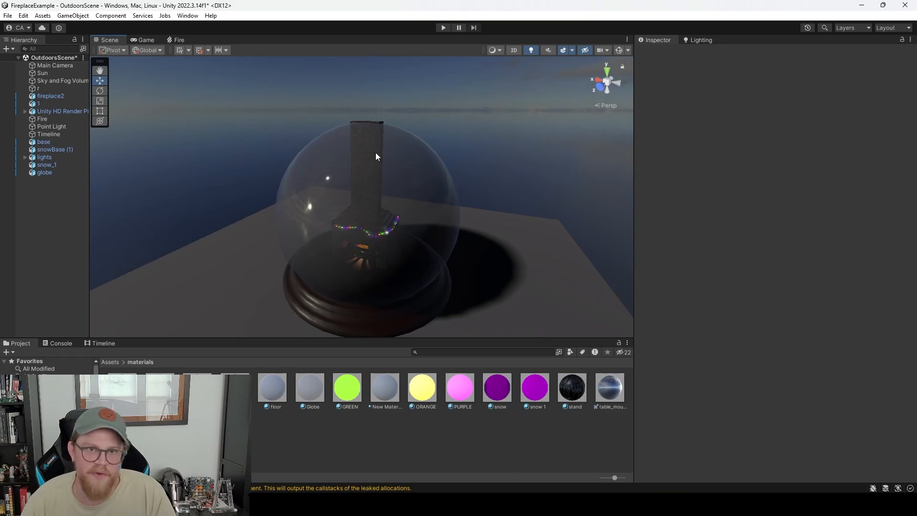
pyautogui.keyDown('alt'); pyautogui.moveTo(511, 133); pyautogui.dragTo(530, 234, button='right'); pyautogui.keyUp('alt')
pyautogui.keyDown('alt'); pyautogui.moveTo(517, 202); pyautogui.dragTo(392, 186); pyautogui.keyUp('alt')
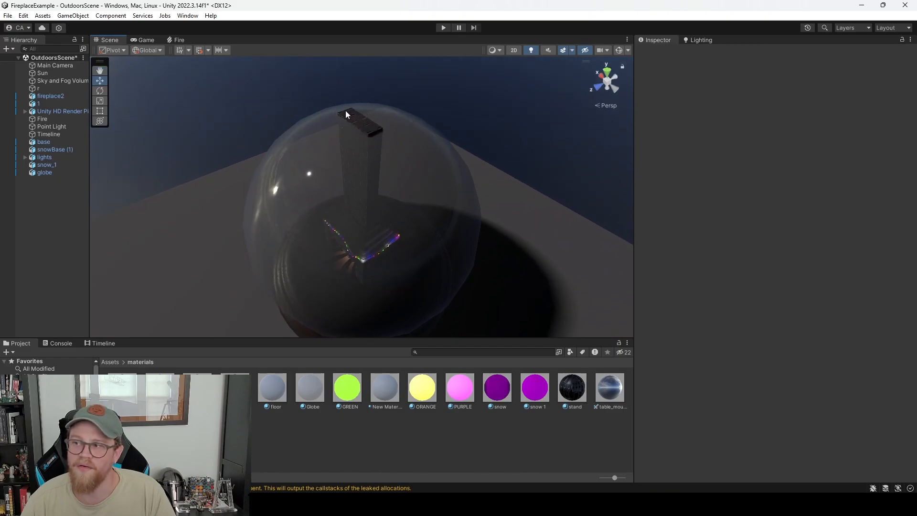
pyautogui.keyDown('alt'); pyautogui.moveTo(375, 122); pyautogui.dragTo(396, 136); pyautogui.keyUp('alt')
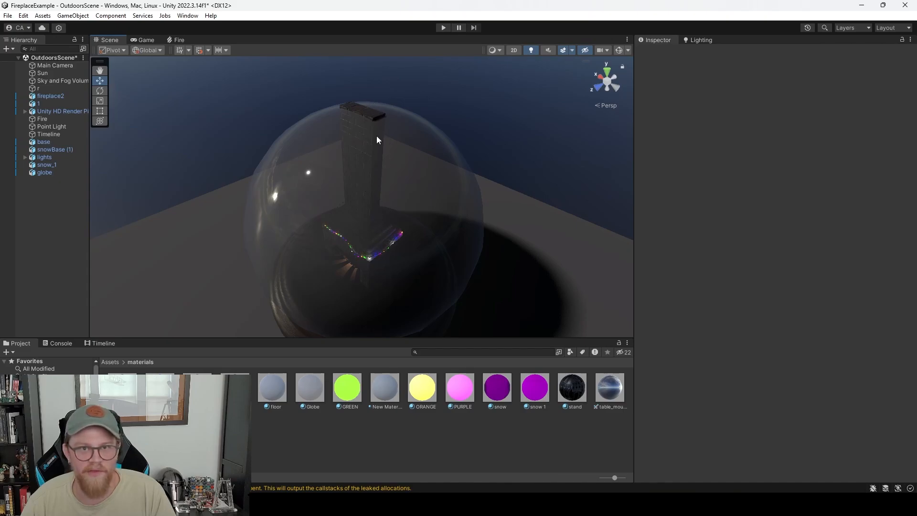
pyautogui.keyDown('alt'); pyautogui.moveTo(483, 226); pyautogui.dragTo(486, 141); pyautogui.keyUp('alt')
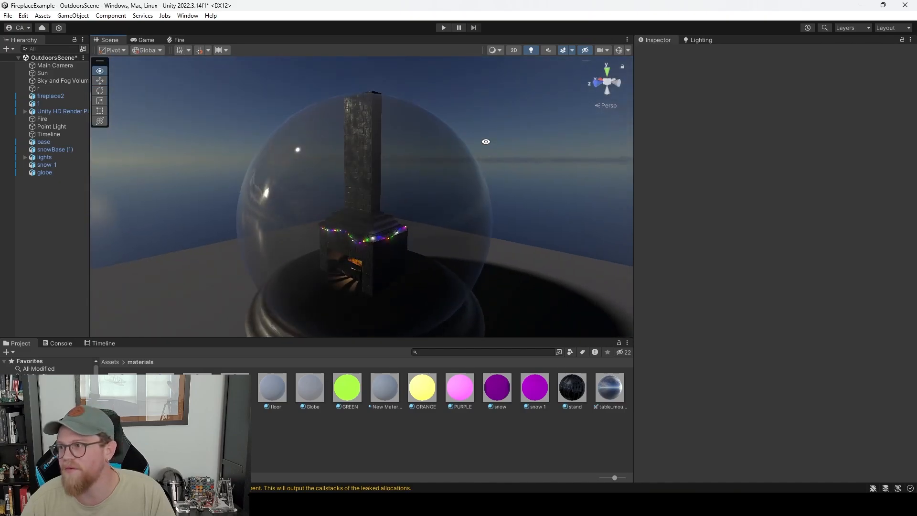
pyautogui.keyDown('alt'); pyautogui.moveTo(456, 206); pyautogui.dragTo(431, 224); pyautogui.keyUp('alt')
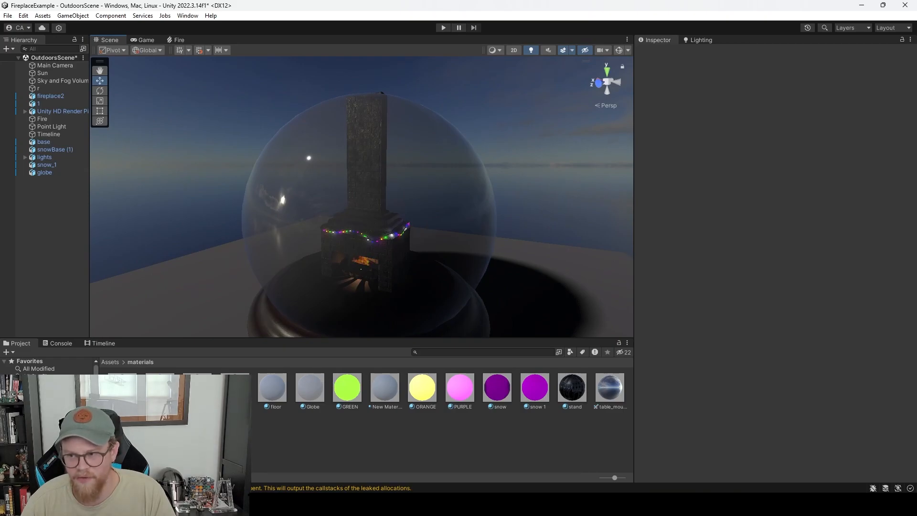
# Create a Visual Effect Graph named Smoke in the Assets folder.
pyautogui.click(110, 361)
pyautogui.rightClick(304, 428)
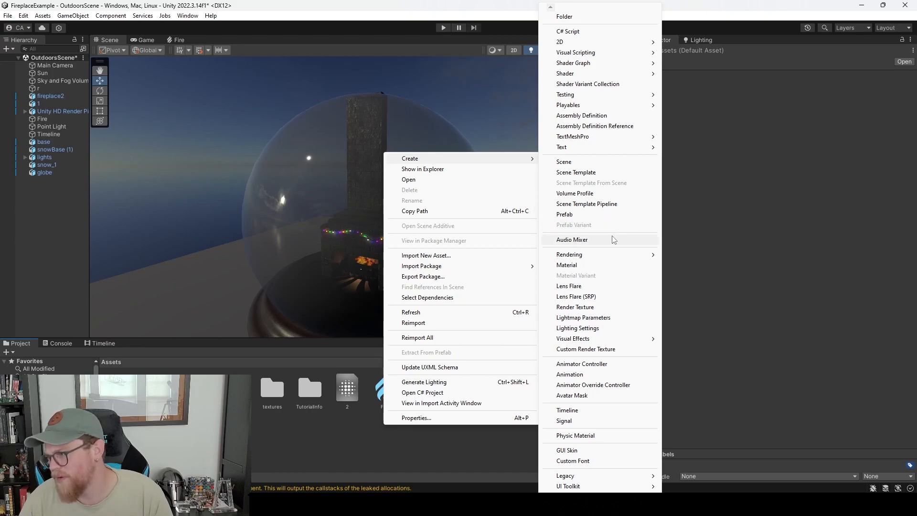
pyautogui.moveTo(635, 338)
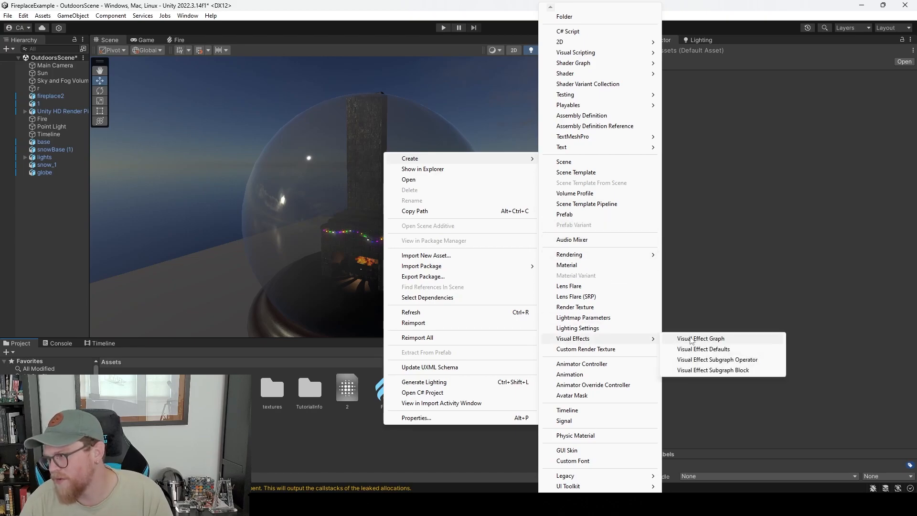
pyautogui.click(690, 339)
pyautogui.write('Smoke')
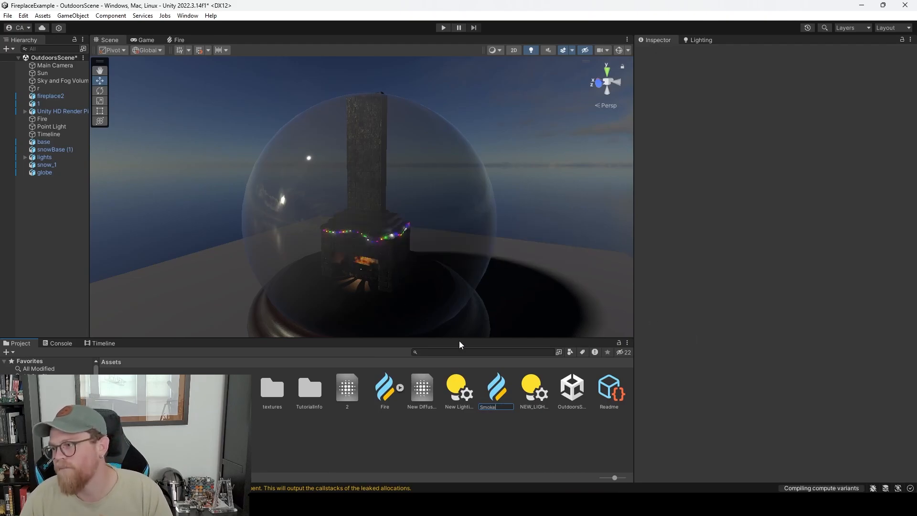
pyautogui.click(493, 418)
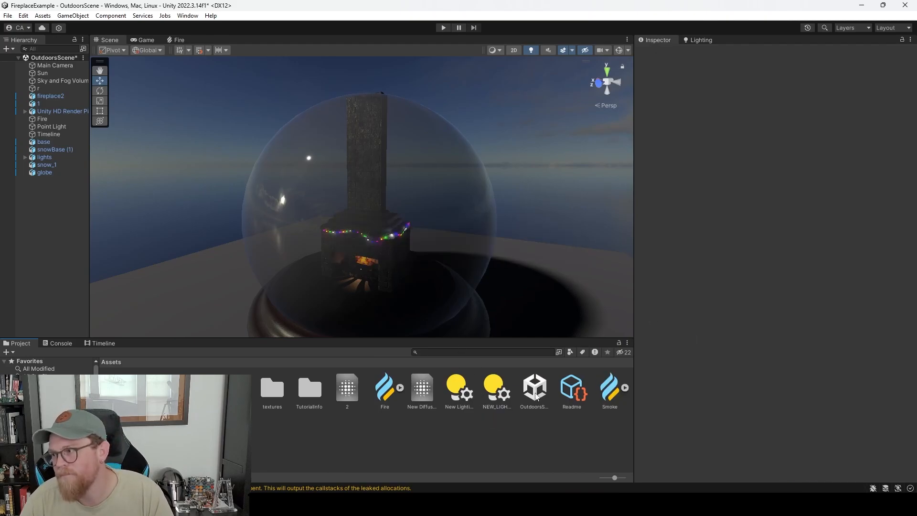
# Add the Smoke effect to the scene and raise it to the chimney's top at Y 21.51.
pyautogui.moveTo(616, 395); pyautogui.dragTo(53, 210)
pyautogui.moveTo(380, 252); pyautogui.dragTo(390, 69)
pyautogui.moveTo(390, 63); pyautogui.dragTo(389, 61)
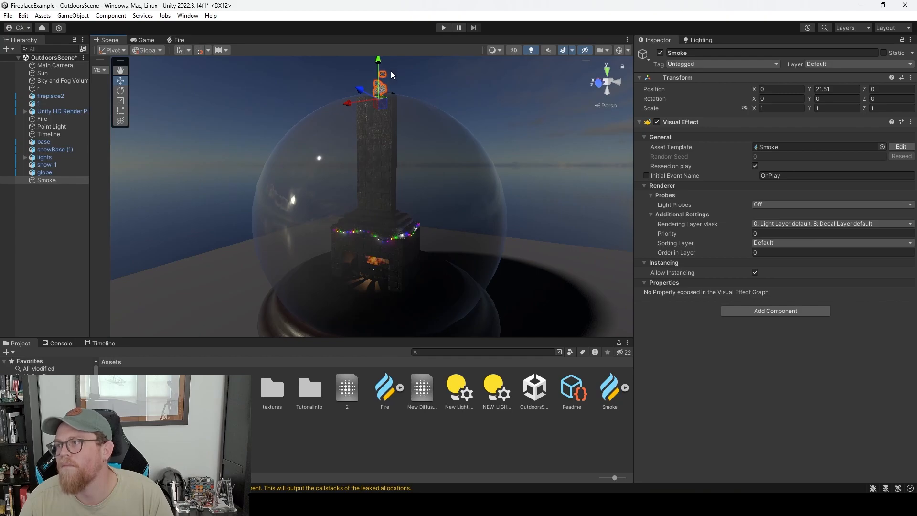
pyautogui.keyDown('alt'); pyautogui.moveTo(437, 114); pyautogui.dragTo(380, 131); pyautogui.keyUp('alt')
pyautogui.moveTo(382, 198)
pyautogui.mouseDown(button='middle')
pyautogui.moveTo(382, 173)
pyautogui.moveTo(381, 195)
pyautogui.moveTo(380, 186)
pyautogui.mouseUp(button='middle')
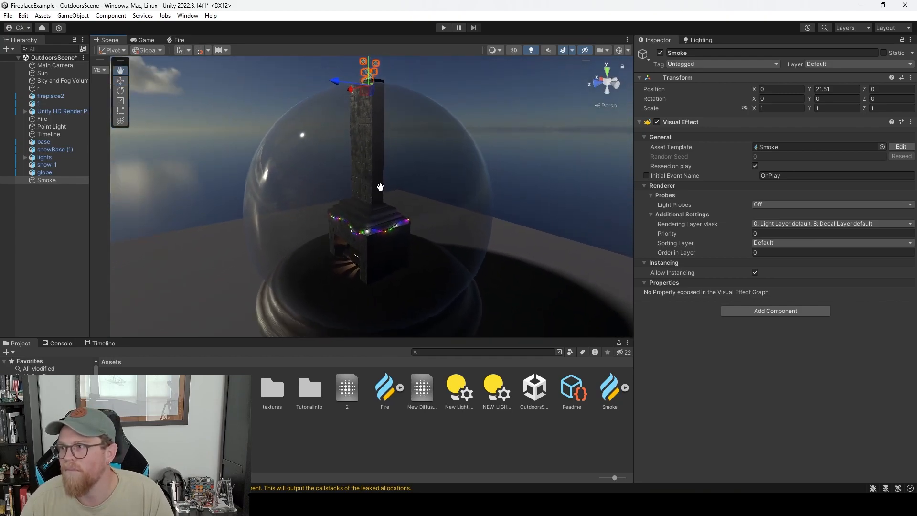
# Change the material type of the snow disc's snow material to Standard.
pyautogui.keyDown('alt'); pyautogui.moveTo(381, 187); pyautogui.dragTo(439, 174); pyautogui.keyUp('alt')
pyautogui.moveTo(414, 241); pyautogui.dragTo(413, 173, button='middle')
pyautogui.keyDown('alt'); pyautogui.moveTo(439, 236); pyautogui.dragTo(661, 382, button='right'); pyautogui.keyUp('alt')
pyautogui.keyDown('alt'); pyautogui.moveTo(447, 199); pyautogui.dragTo(478, 228); pyautogui.keyUp('alt')
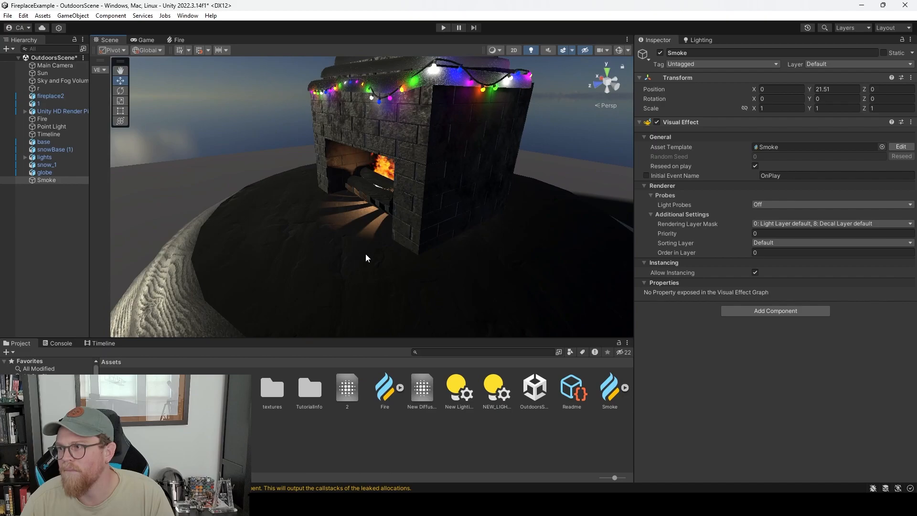
pyautogui.click(369, 280)
pyautogui.scroll(-2, 701, 358)
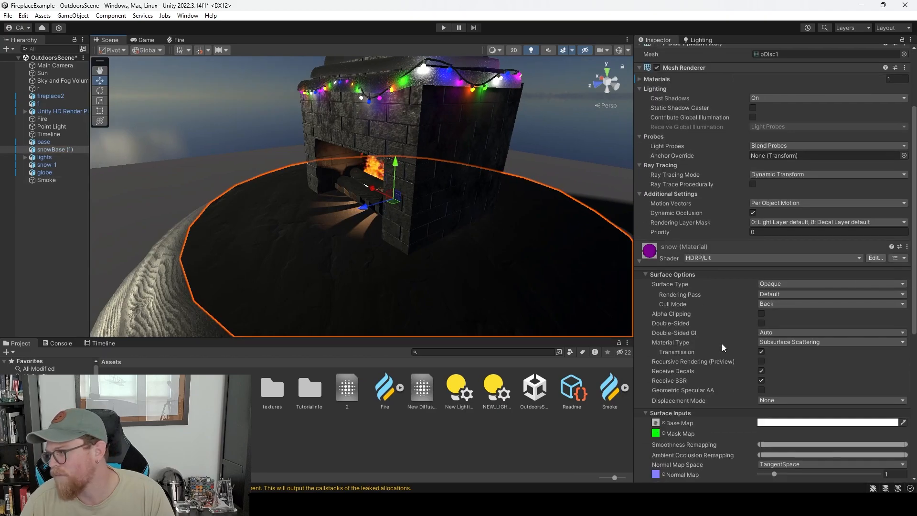
pyautogui.click(805, 342)
pyautogui.click(787, 364)
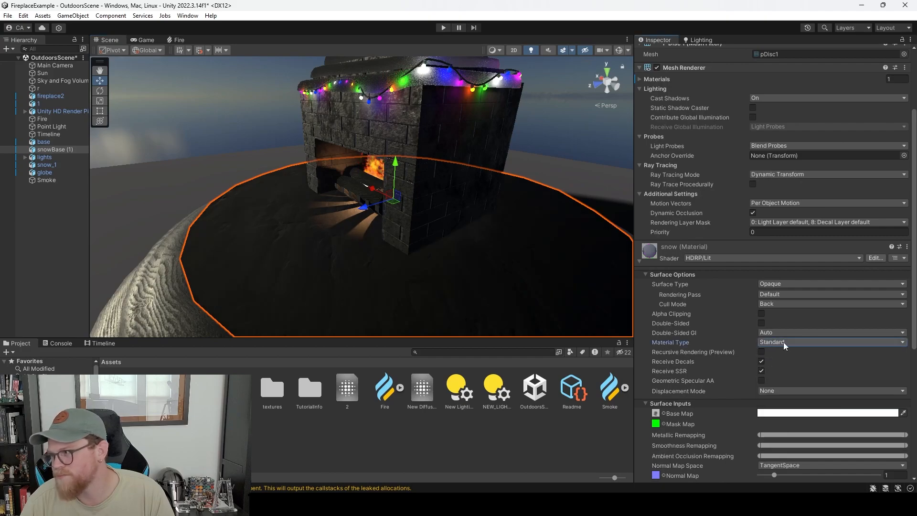
pyautogui.scroll(-1, 716, 340)
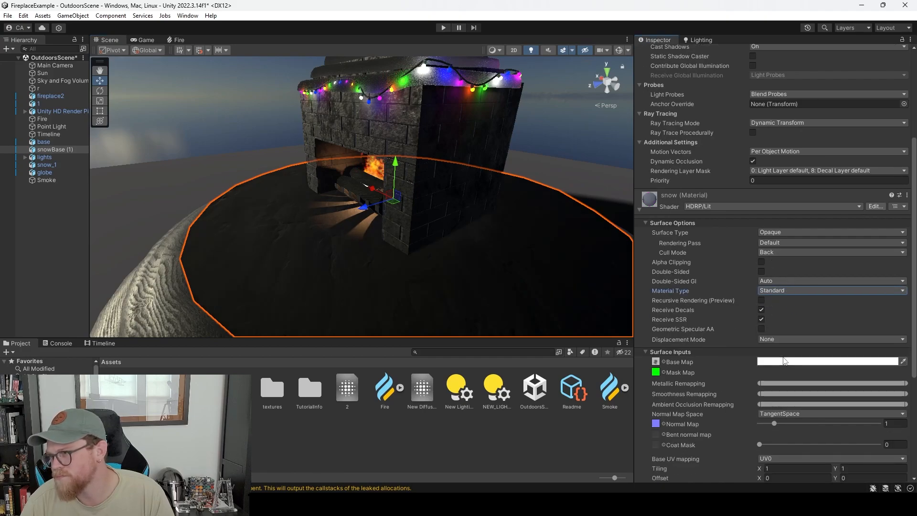
# Temporarily disable the globe and enable it again to compare the lighting on the snow and the base.
pyautogui.keyDown('alt'); pyautogui.moveTo(611, 266); pyautogui.dragTo(475, 218, button='right'); pyautogui.keyUp('alt')
pyautogui.click(518, 187)
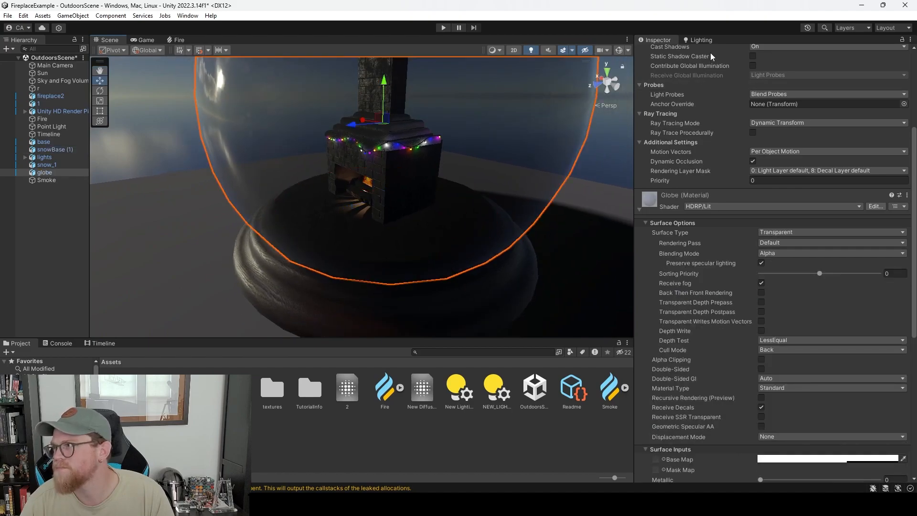
pyautogui.scroll(6, 710, 58)
pyautogui.click(660, 53)
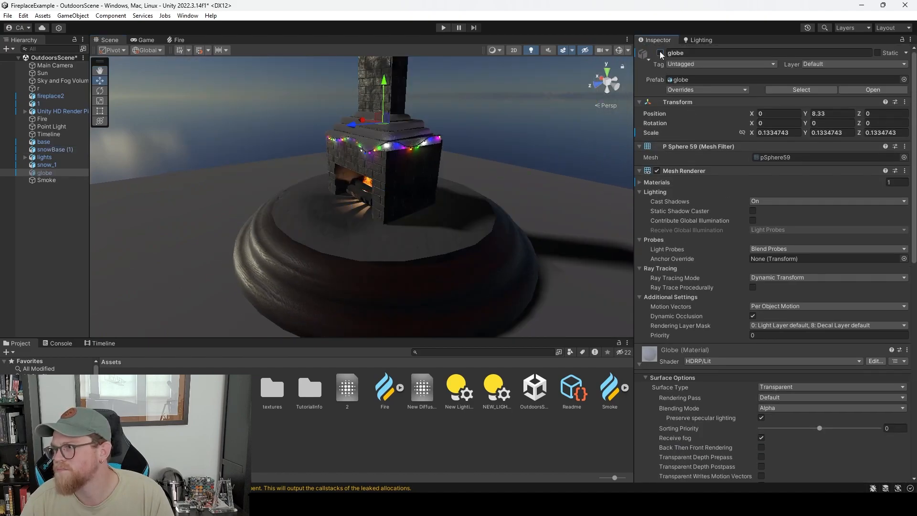
pyautogui.click(660, 53)
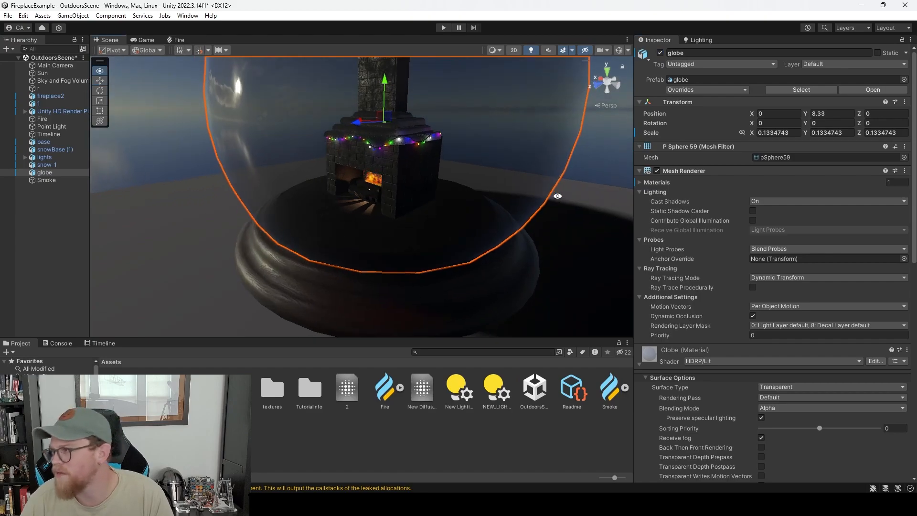
pyautogui.keyDown('alt'); pyautogui.moveTo(556, 197); pyautogui.dragTo(574, 180); pyautogui.keyUp('alt')
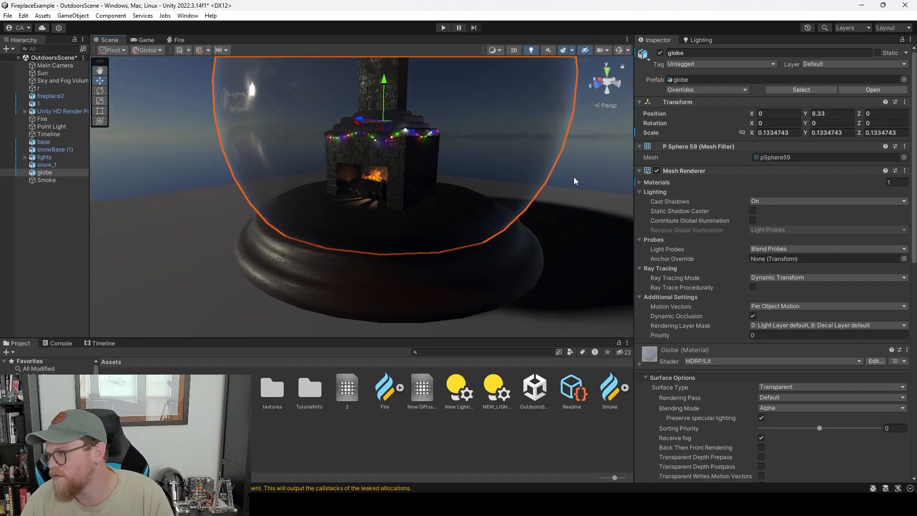
# Try the globe with shadow casting off, set Cast Shadows back to On and enable Contribute Global Illumination.
pyautogui.click(764, 201)
pyautogui.click(771, 211)
pyautogui.click(764, 201)
pyautogui.click(770, 220)
pyautogui.click(773, 200)
pyautogui.click(773, 220)
pyautogui.scroll(-5, 447, 188)
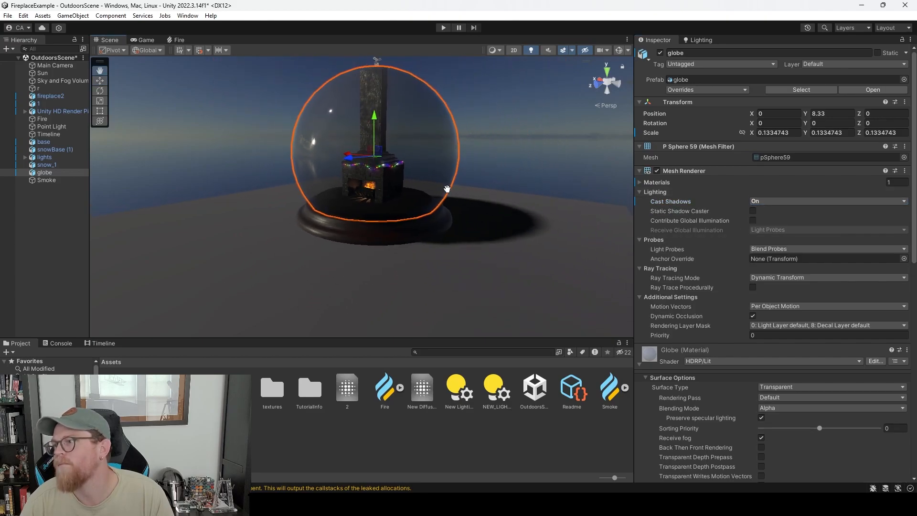
pyautogui.moveTo(446, 187); pyautogui.dragTo(449, 244)
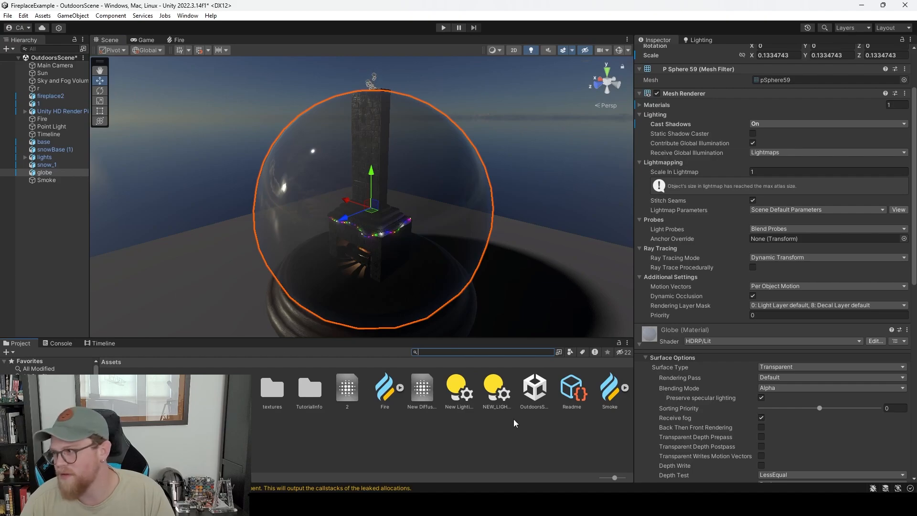
# Deselect the globe and open the Smoke visual effect graph for editing.
pyautogui.click(562, 427)
pyautogui.click(488, 354)
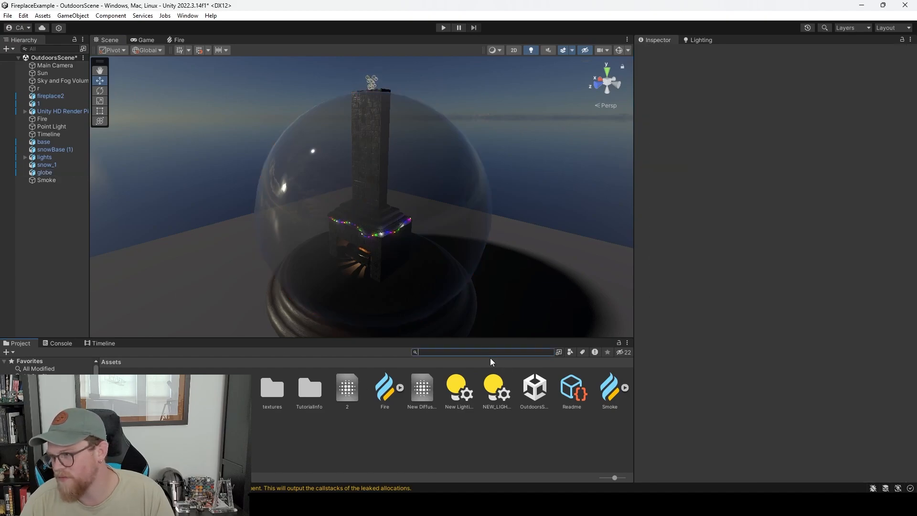
pyautogui.click(611, 389)
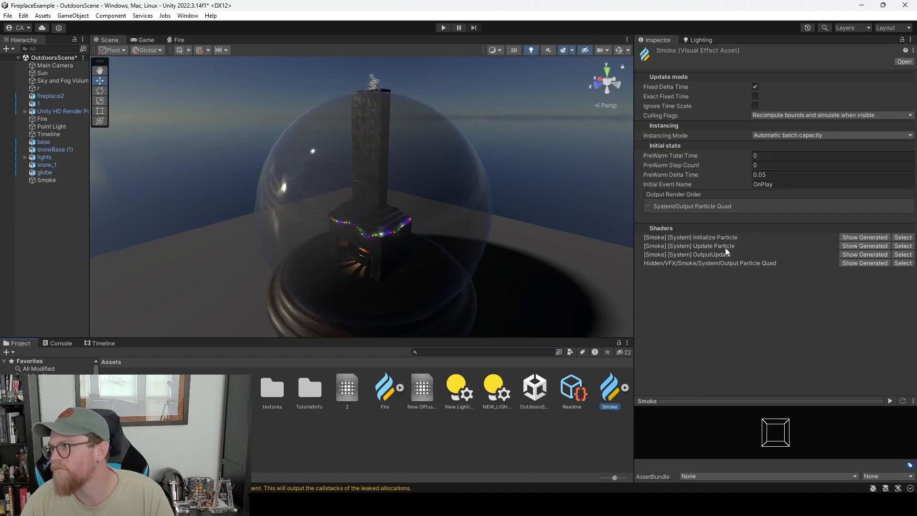
pyautogui.doubleClick(608, 385)
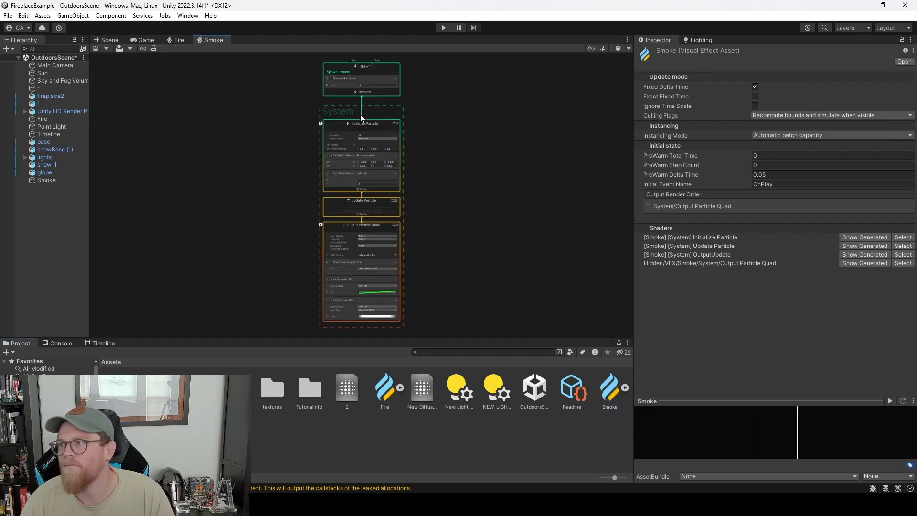
# Add a Texture2D node holding the SimpleSmoke texture and connect it to the Main Texture input of Output Particle Quad.
pyautogui.rightClick(252, 240)
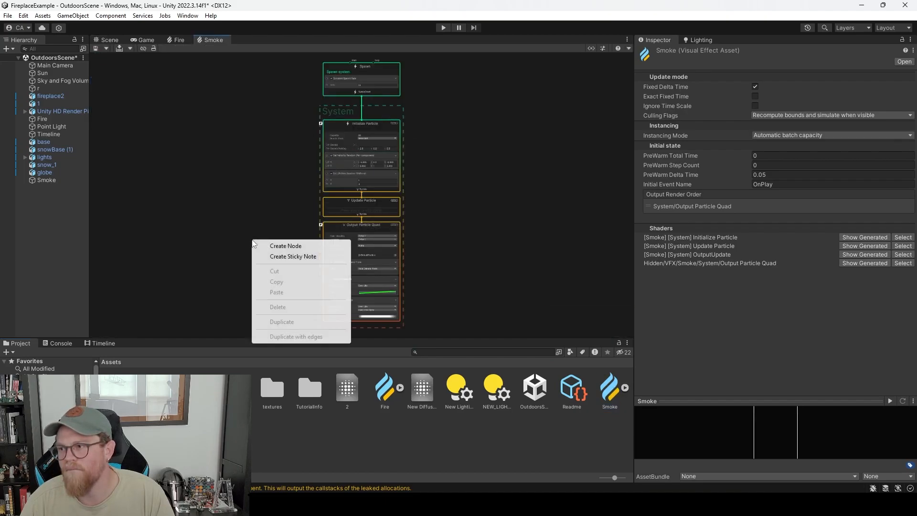
pyautogui.click(286, 245)
pyautogui.write('texture')
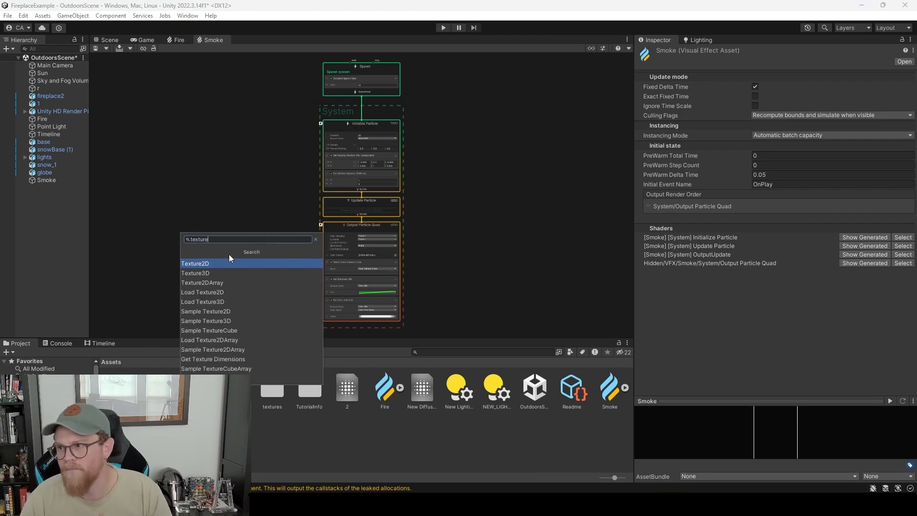
pyautogui.click(226, 263)
pyautogui.click(270, 259)
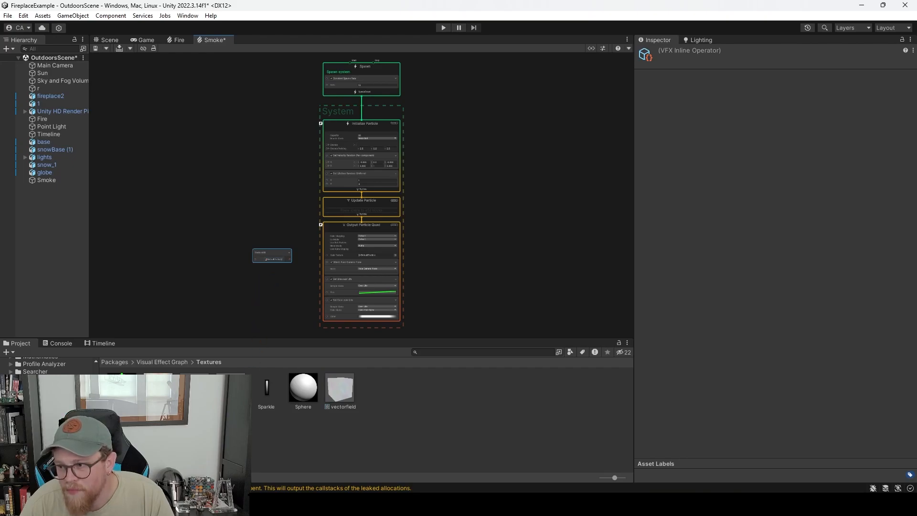
pyautogui.scroll(5, 259, 303)
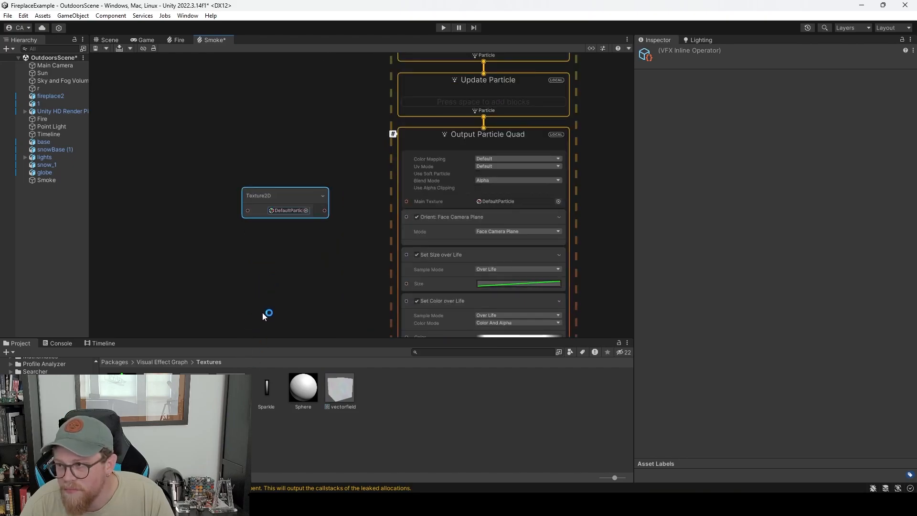
pyautogui.moveTo(231, 389); pyautogui.dragTo(493, 203)
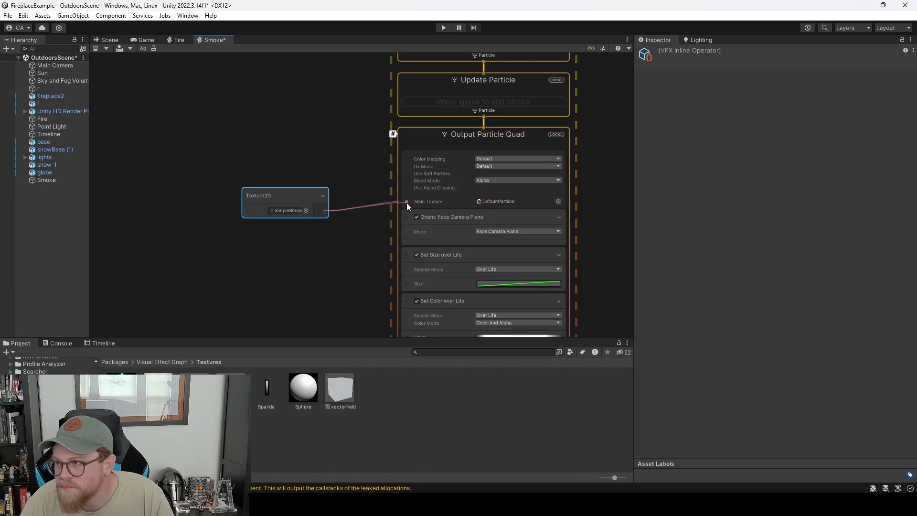
# Return to the scene view and set the globe's Cast Shadows to Off.
pyautogui.click(110, 39)
pyautogui.scroll(3, 381, 185)
pyautogui.click(443, 198)
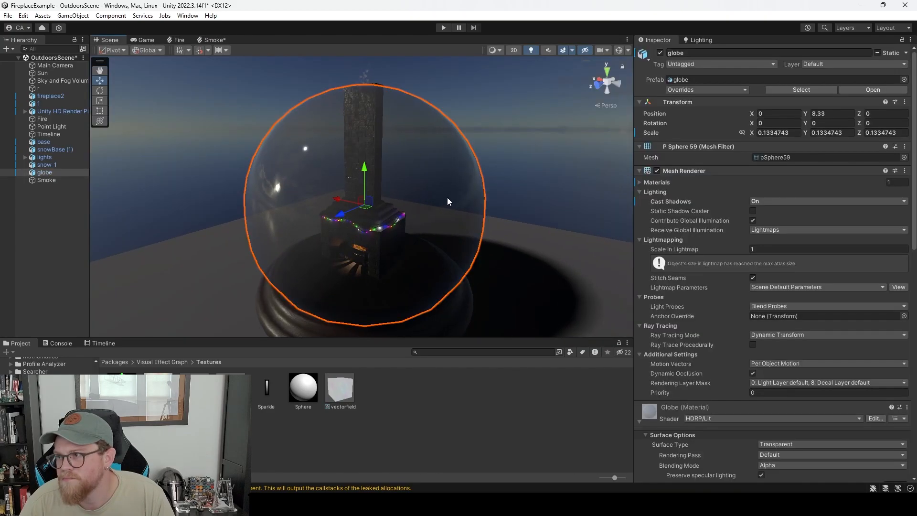
pyautogui.click(778, 200)
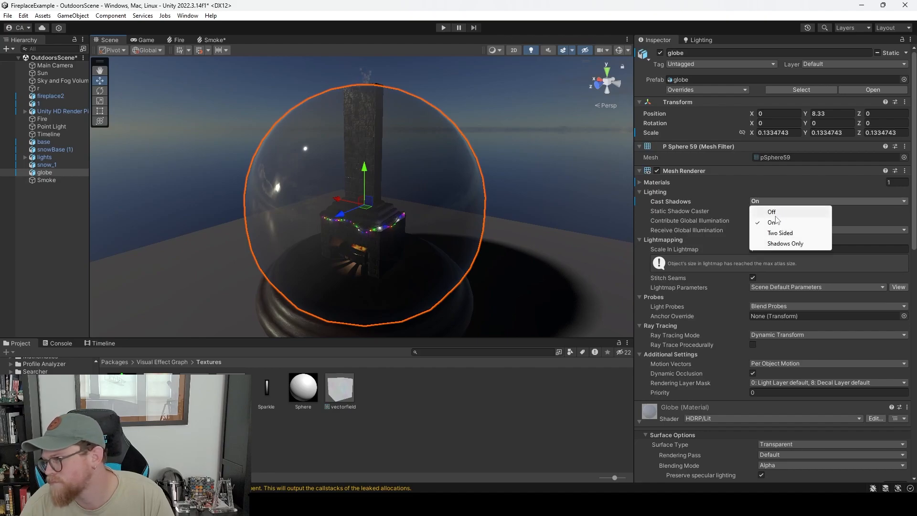
pyautogui.click(774, 212)
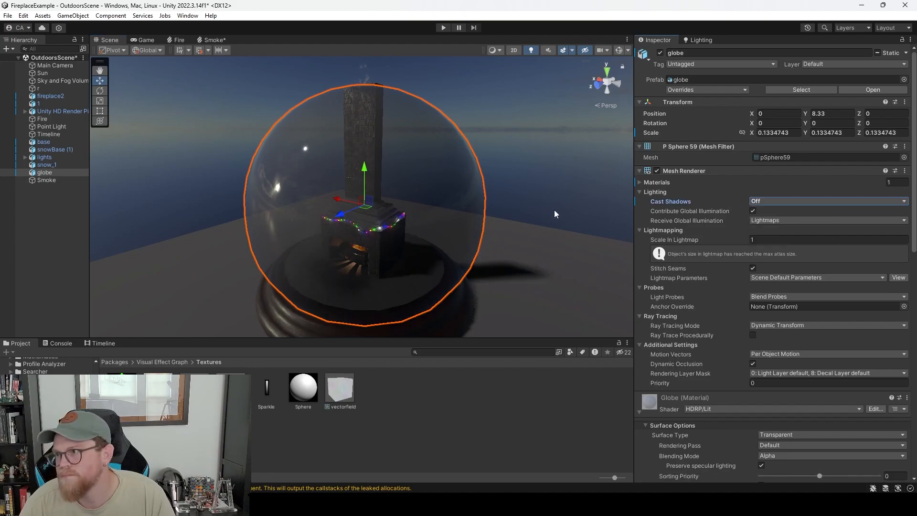
# Lower the alpha of the globe material's base map colour to 18 for clearer glass.
pyautogui.scroll(-6, 720, 260)
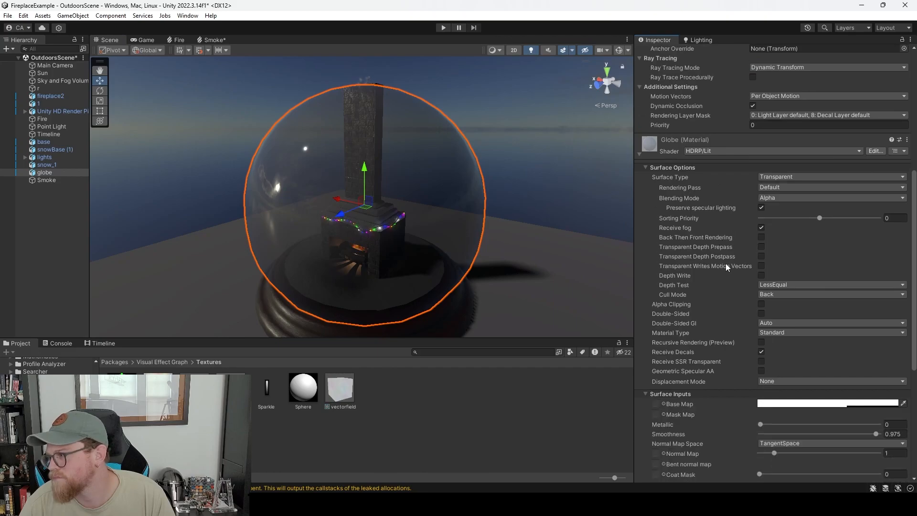
pyautogui.scroll(-2, 764, 310)
pyautogui.click(844, 300)
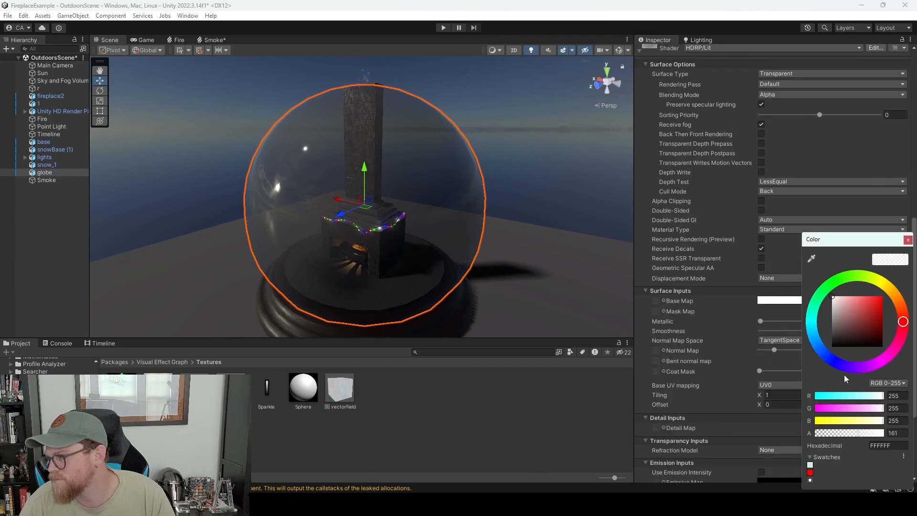
pyautogui.moveTo(860, 432); pyautogui.dragTo(810, 431)
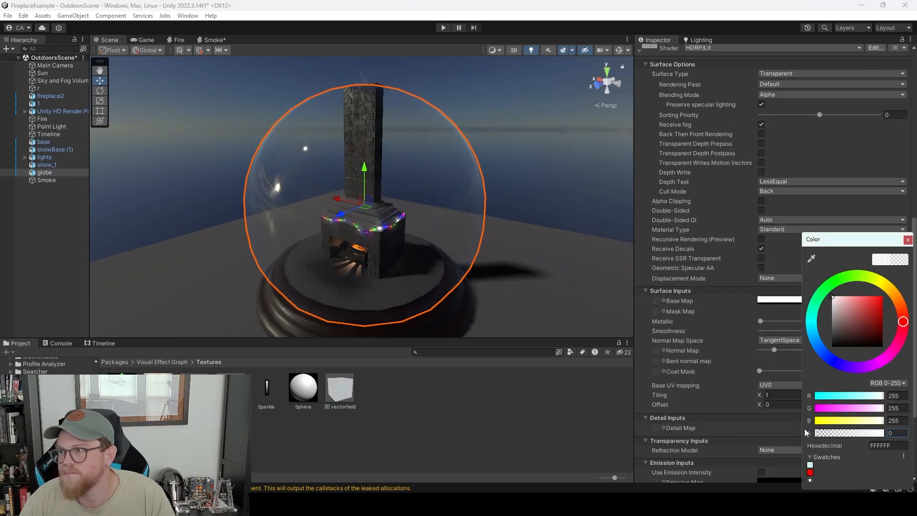
pyautogui.click(817, 434)
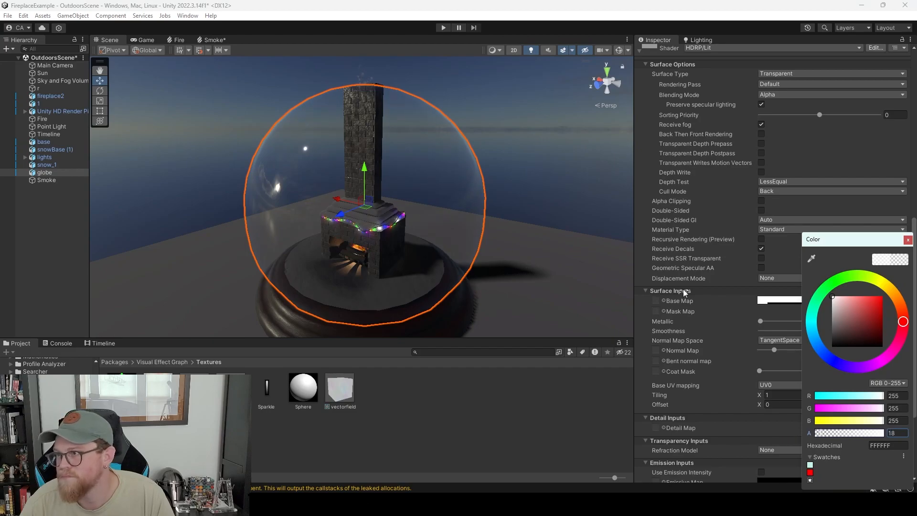
# Examine the globe, string lights and snow disc in the scene from several angles and distances.
pyautogui.click(581, 193)
pyautogui.moveTo(524, 230)
pyautogui.keyDown('alt'); pyautogui.mouseDown()
pyautogui.moveTo(571, 202)
pyautogui.moveTo(542, 215)
pyautogui.moveTo(466, 217)
pyautogui.moveTo(528, 215)
pyautogui.mouseUp(); pyautogui.keyUp('alt')
pyautogui.moveTo(420, 228); pyautogui.dragTo(411, 198, button='middle')
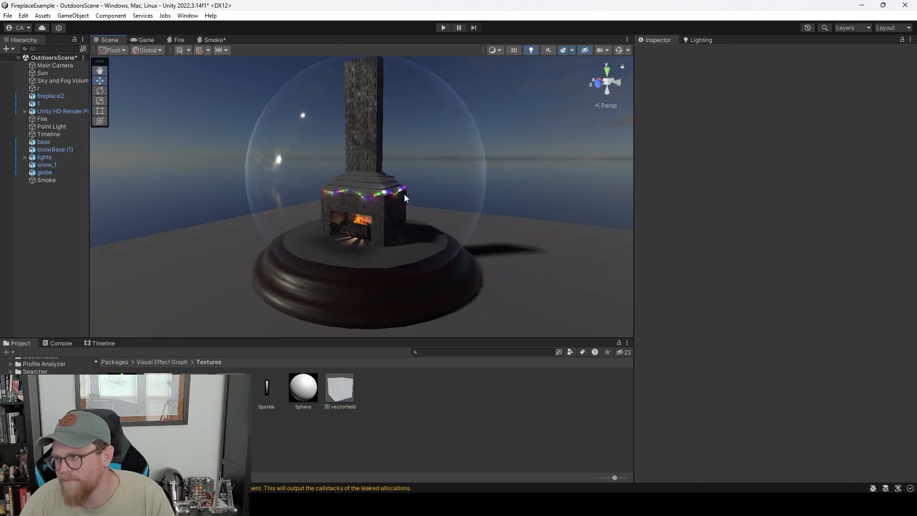
pyautogui.scroll(5, 411, 198)
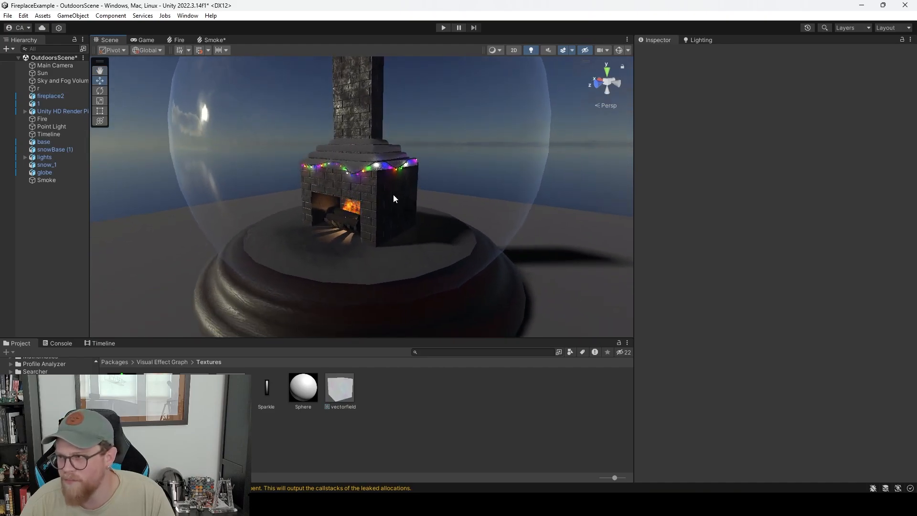
pyautogui.scroll(-6, 475, 256)
pyautogui.moveTo(330, 164); pyautogui.dragTo(328, 205, button='middle')
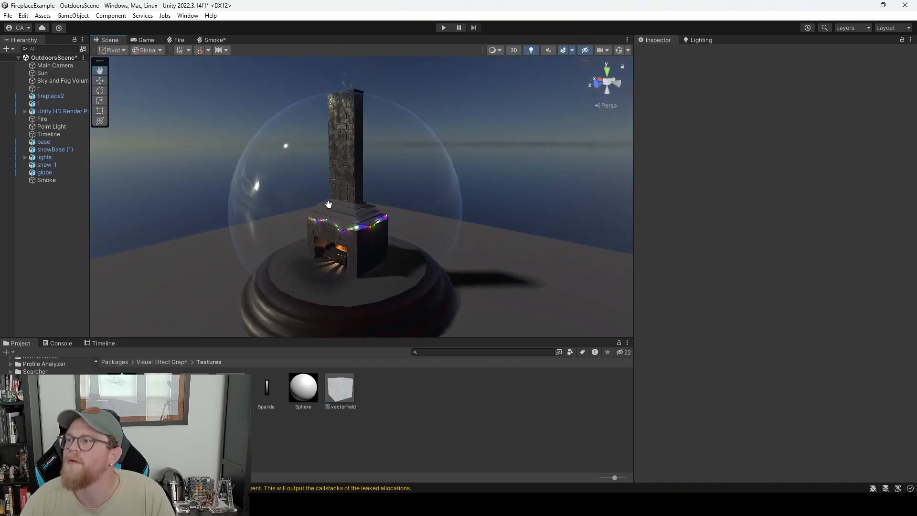
pyautogui.keyDown('alt'); pyautogui.moveTo(377, 216); pyautogui.dragTo(401, 203); pyautogui.keyUp('alt')
pyautogui.scroll(3, 402, 259)
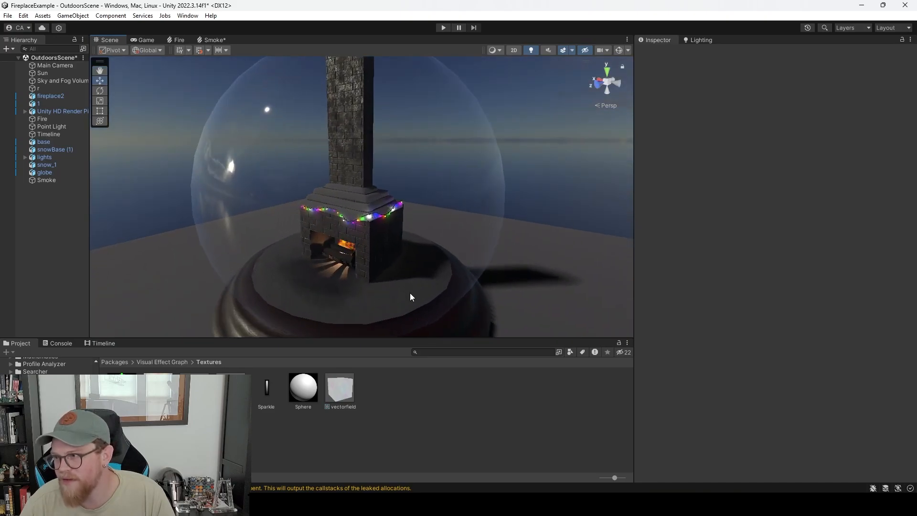
pyautogui.click(411, 293)
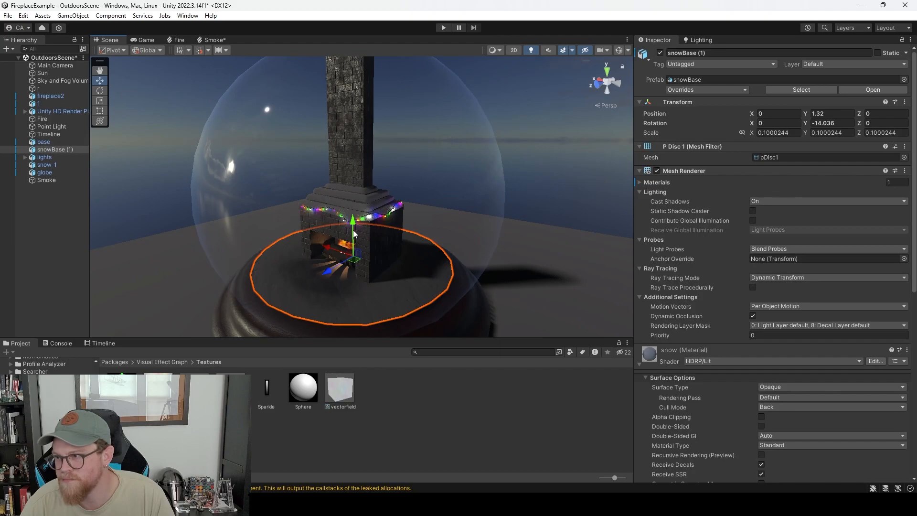
pyautogui.click(353, 224)
pyautogui.press('f')
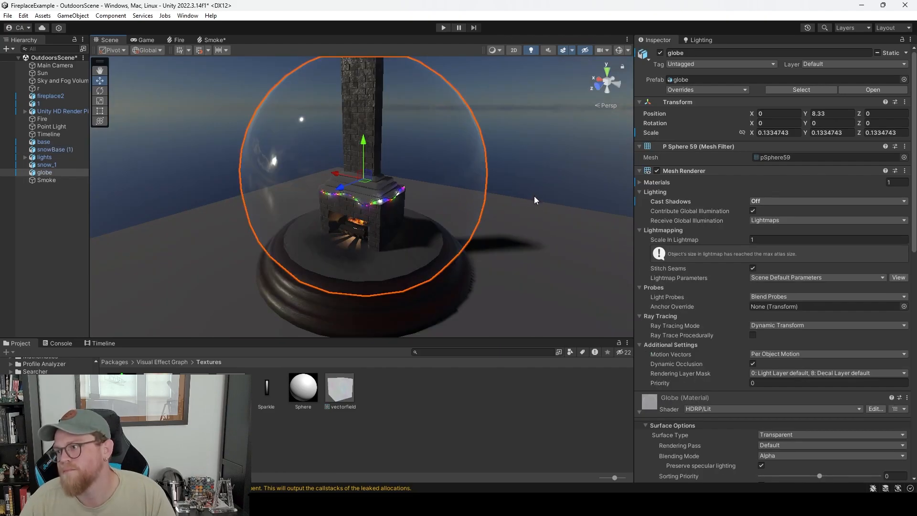
# Disable the ground plane beneath the snow globe.
pyautogui.click(563, 240)
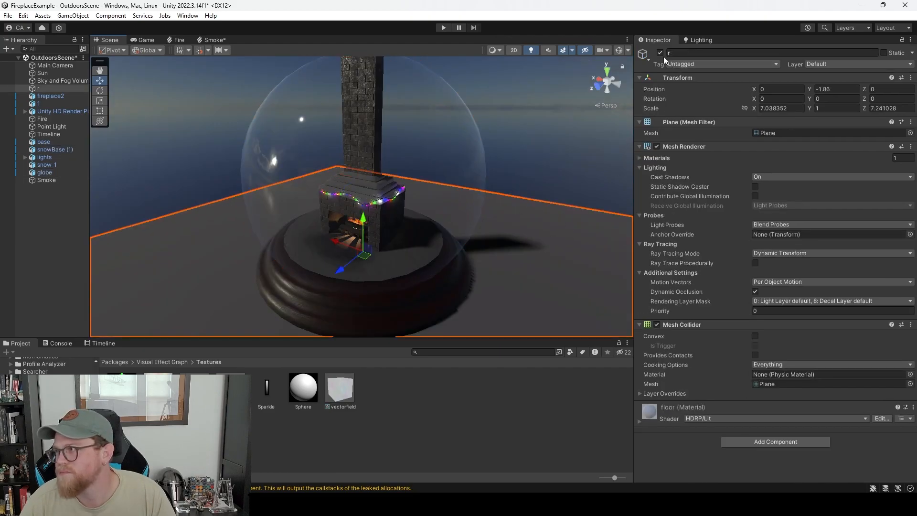
pyautogui.click(659, 52)
pyautogui.scroll(-5, 482, 187)
pyautogui.scroll(4, 510, 197)
pyautogui.moveTo(531, 203); pyautogui.dragTo(510, 216, button='middle')
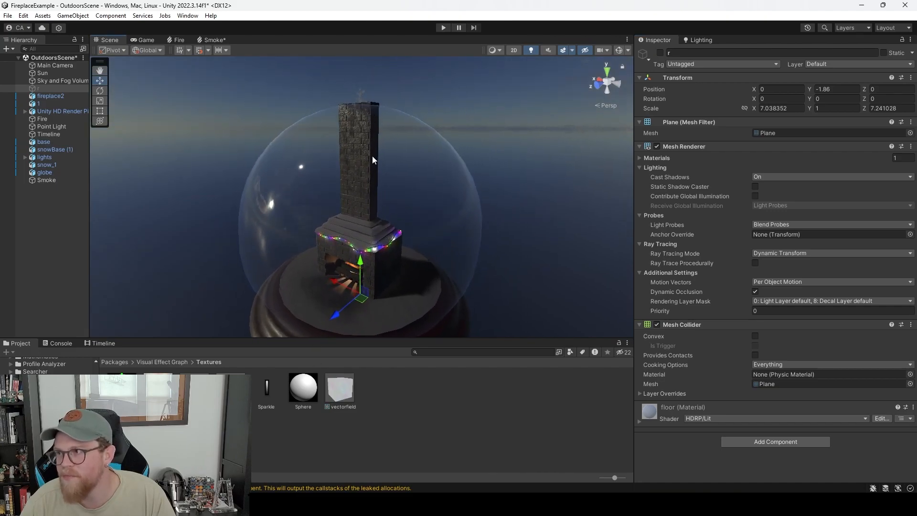
# Select the Smoke object and dock its effect graph beside the scene view, widening the graph area.
pyautogui.click(59, 180)
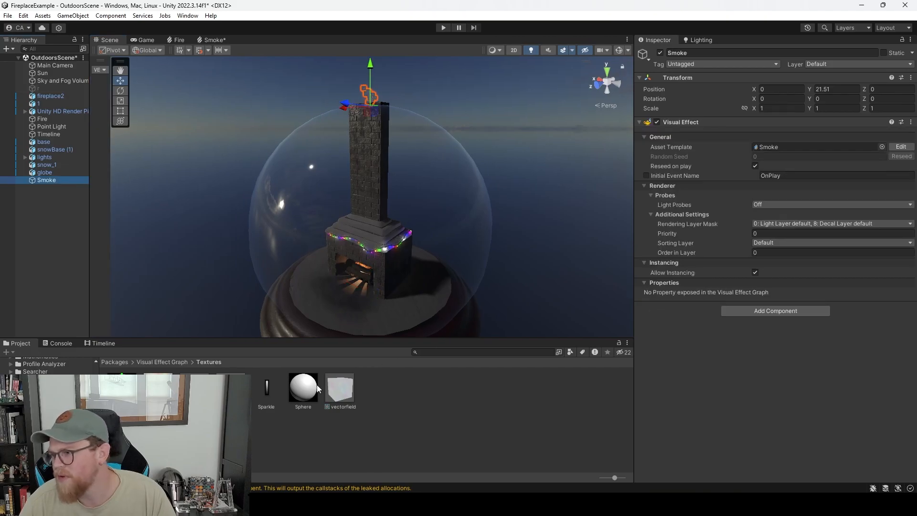
pyautogui.click(217, 40)
pyautogui.moveTo(225, 40); pyautogui.dragTo(539, 204)
pyautogui.moveTo(450, 184); pyautogui.dragTo(399, 181)
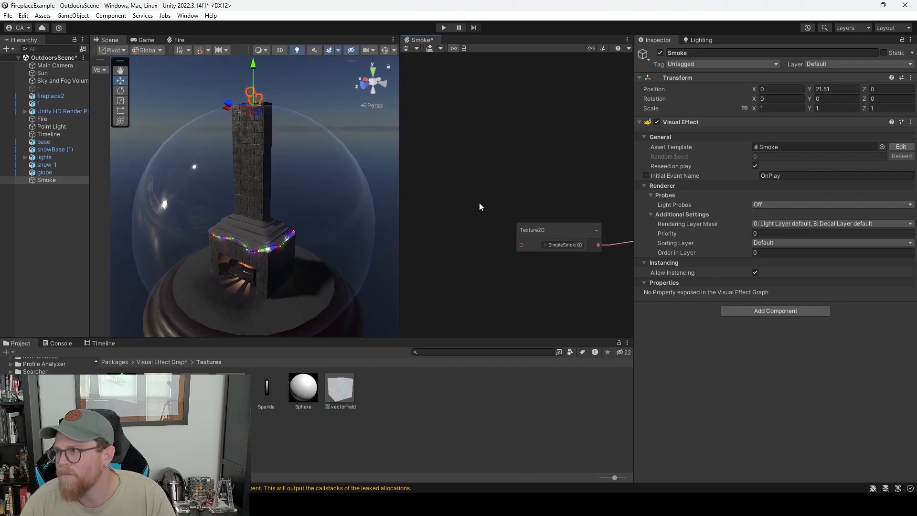
# Raise the smoke's Size over Life curve to start at about 0.5 and end at about 1.6.
pyautogui.moveTo(489, 198); pyautogui.dragTo(372, 217, button='middle')
pyautogui.moveTo(523, 179); pyautogui.dragTo(447, 203, button='middle')
pyautogui.moveTo(463, 244); pyautogui.dragTo(432, 151, button='middle')
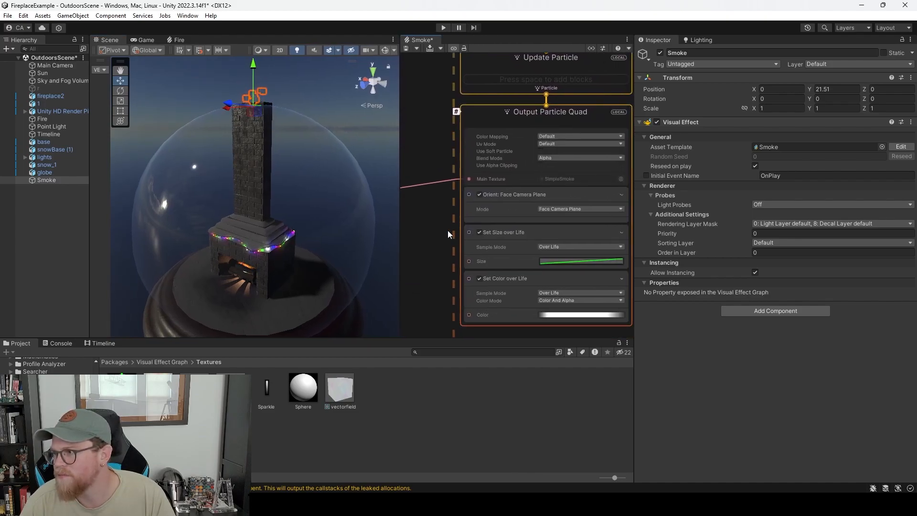
pyautogui.moveTo(449, 226); pyautogui.dragTo(429, 214, button='middle')
pyautogui.click(507, 232)
pyautogui.click(557, 233)
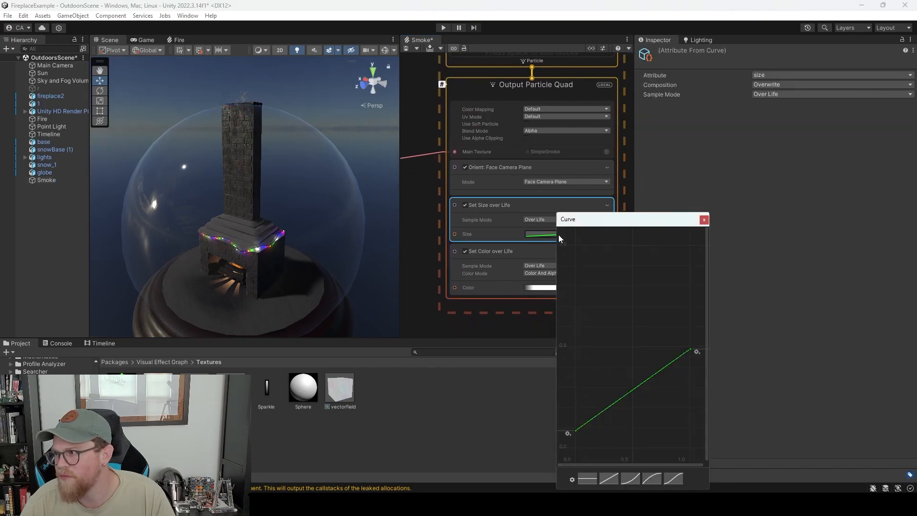
pyautogui.moveTo(689, 351); pyautogui.dragTo(683, 242)
pyautogui.moveTo(577, 430); pyautogui.dragTo(576, 346)
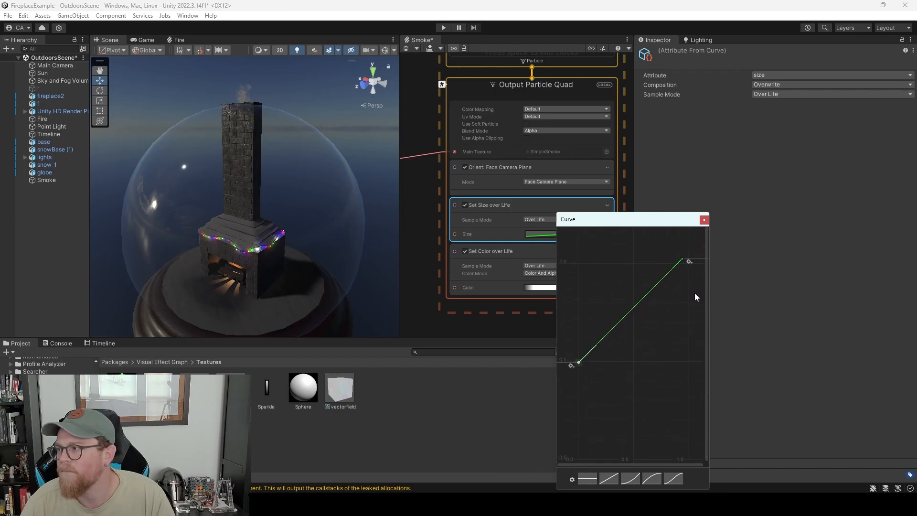
pyautogui.moveTo(660, 349); pyautogui.dragTo(663, 243)
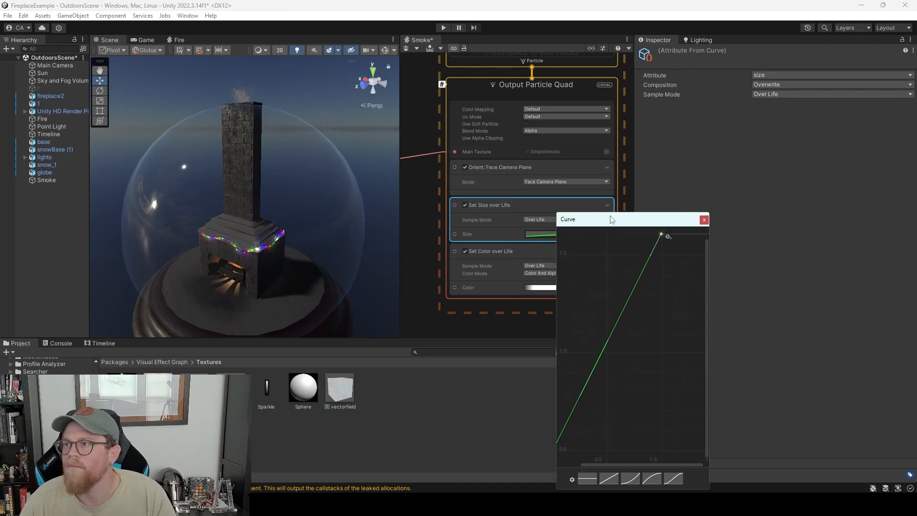
pyautogui.click(704, 220)
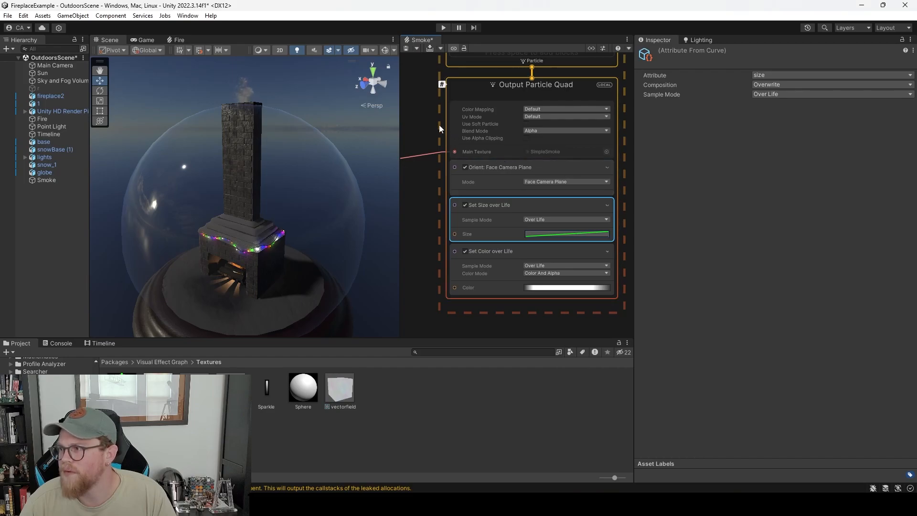
# Set the smoke particles' random lifetime range to 5 for A and 10 for B.
pyautogui.scroll(5, 423, 173)
pyautogui.scroll(5, 425, 150)
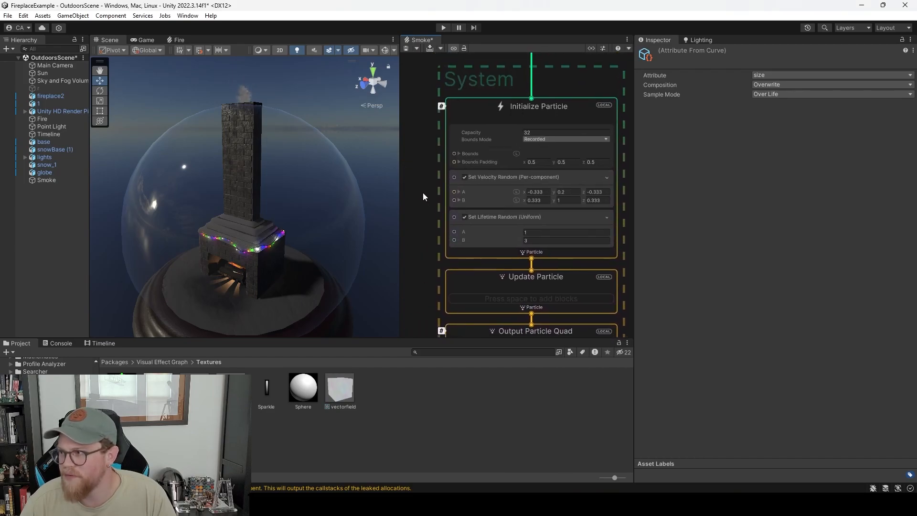
pyautogui.moveTo(423, 234); pyautogui.dragTo(424, 257, button='middle')
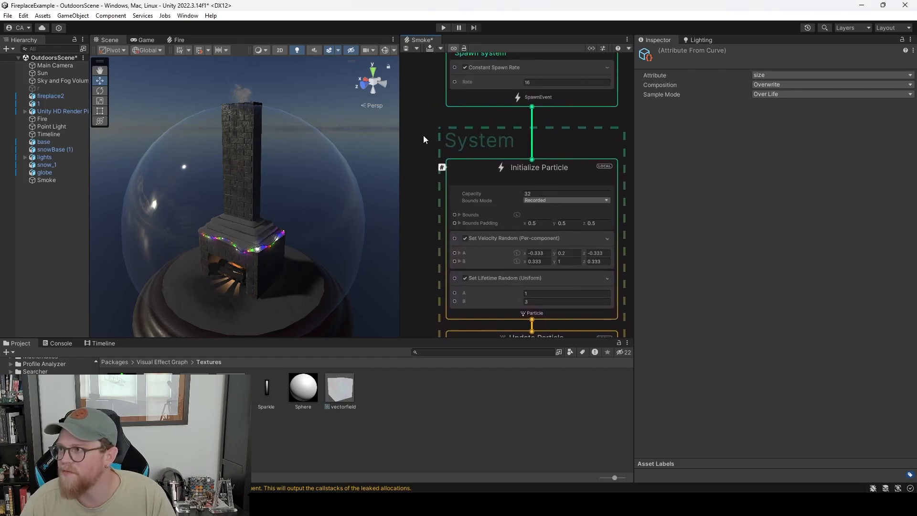
pyautogui.moveTo(423, 137); pyautogui.dragTo(414, 160, button='middle')
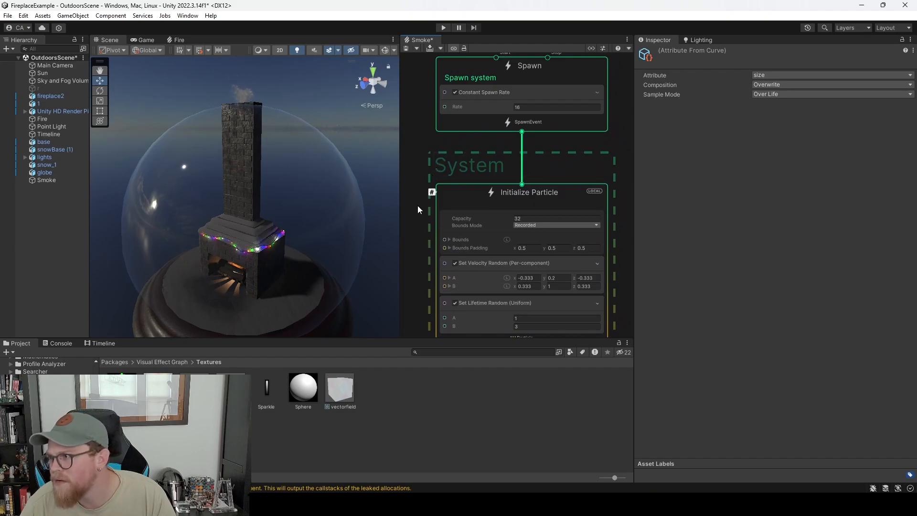
pyautogui.moveTo(415, 217); pyautogui.dragTo(402, 153, button='middle')
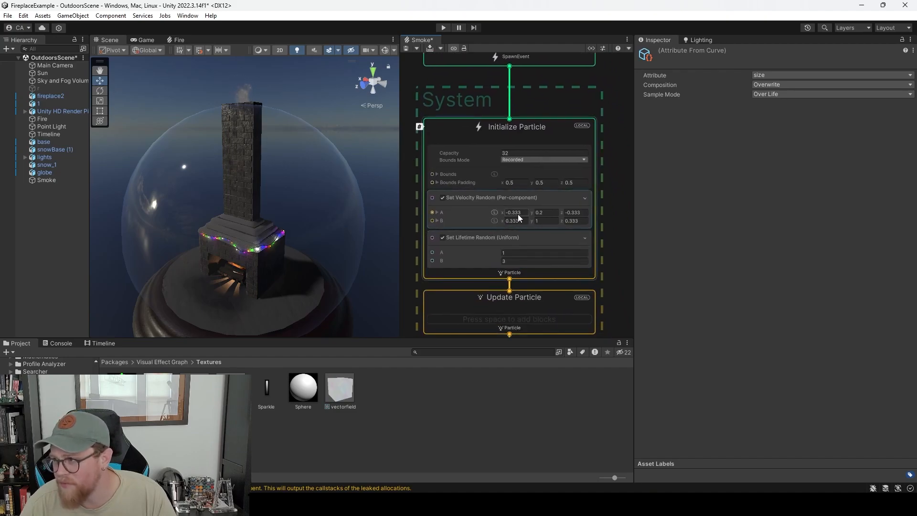
pyautogui.click(509, 253)
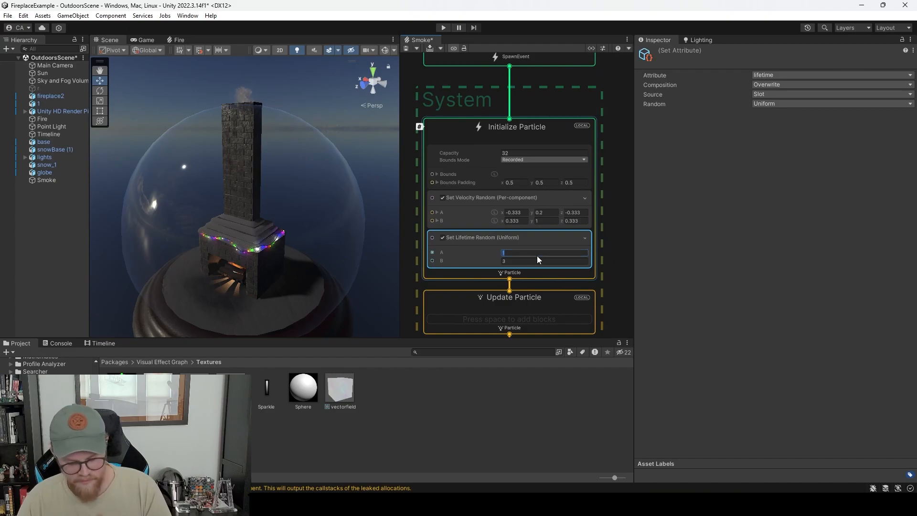
pyautogui.write('5')
pyautogui.click(509, 261)
pyautogui.write('10')
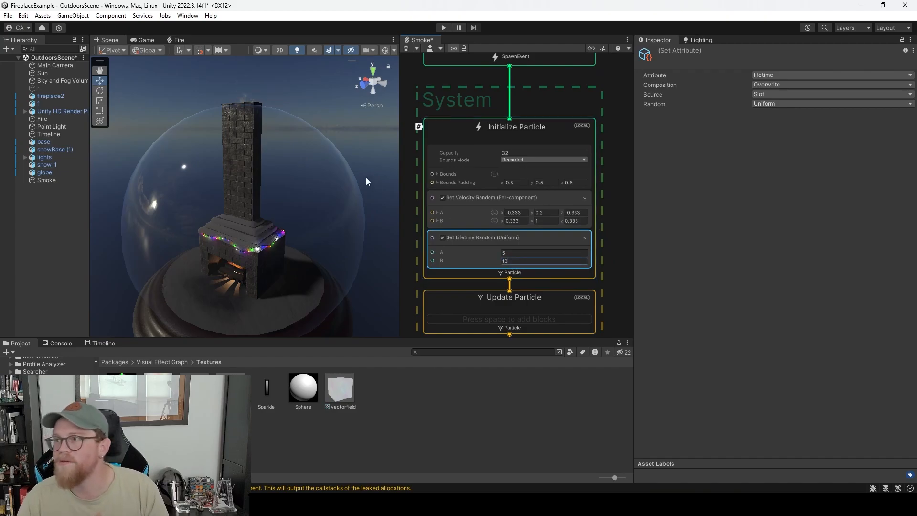
pyautogui.moveTo(282, 113)
pyautogui.mouseDown(button='middle')
pyautogui.moveTo(290, 103)
pyautogui.moveTo(297, 150)
pyautogui.moveTo(291, 111)
pyautogui.mouseUp(button='middle')
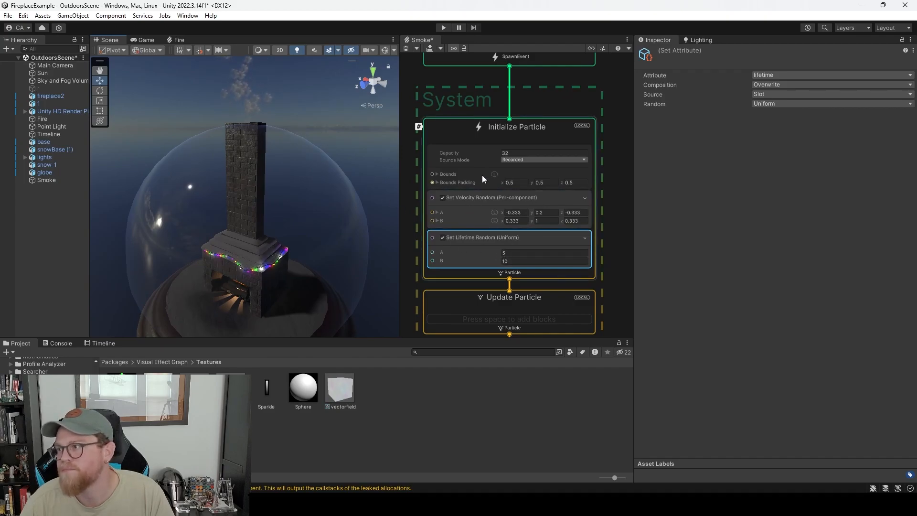
# Set the smoke's constant spawn rate to 32 and its particle capacity to 64.
pyautogui.scroll(1, 500, 146)
pyautogui.scroll(-1, 500, 146)
pyautogui.moveTo(525, 115); pyautogui.dragTo(522, 168, button='middle')
pyautogui.click(505, 97)
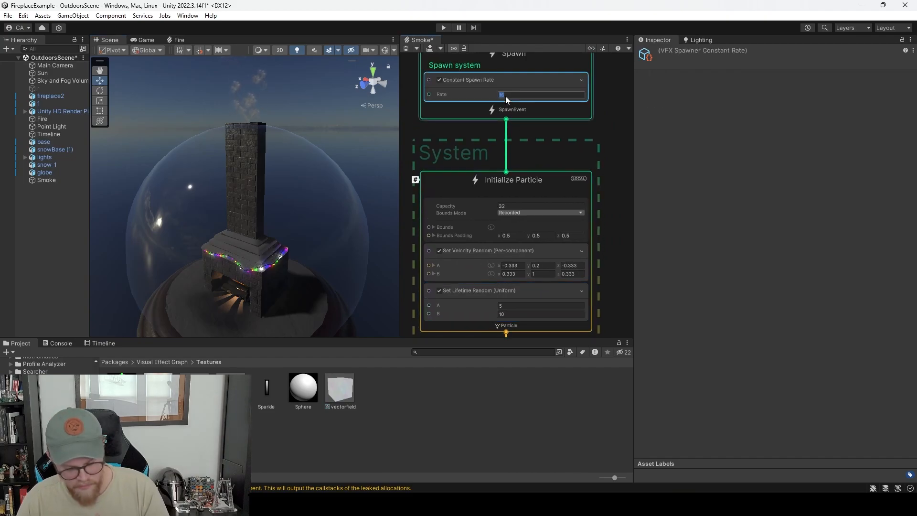
pyautogui.write('32')
pyautogui.click(510, 206)
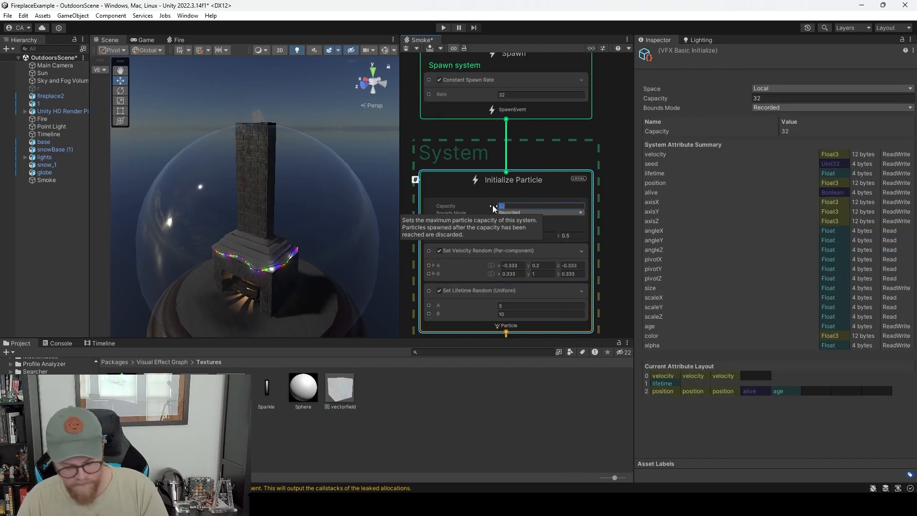
pyautogui.write('64')
pyautogui.click(596, 213)
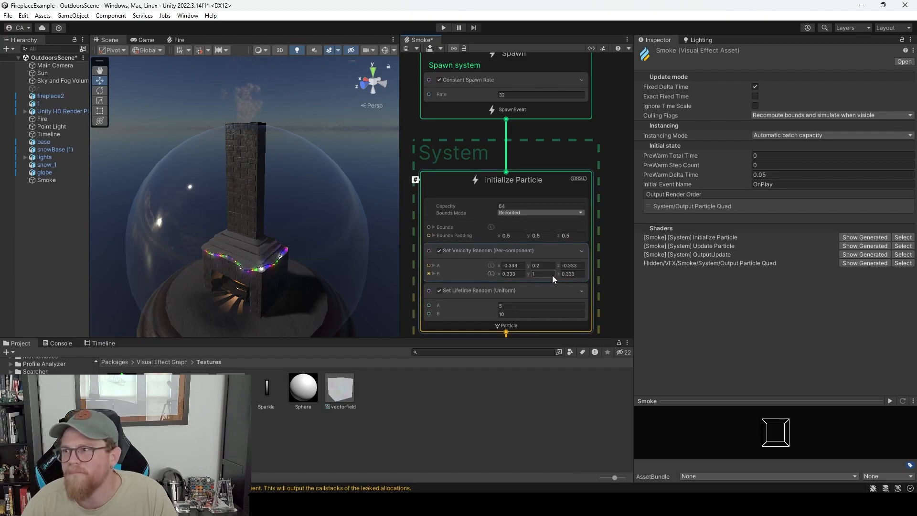
# Tighten the smoke's Color over Life gradient: opaque alpha keys at about 7% and 15%, transparent key at 61.8%, second color key at 43.2%.
pyautogui.scroll(-3, 552, 275)
pyautogui.moveTo(582, 284); pyautogui.dragTo(568, 145, button='middle')
pyautogui.scroll(5, 535, 296)
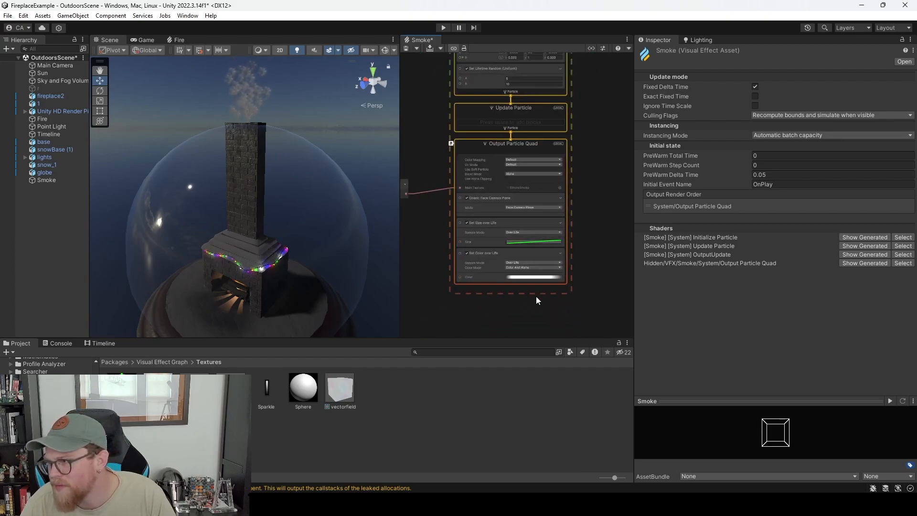
pyautogui.moveTo(504, 286); pyautogui.dragTo(533, 299, button='middle')
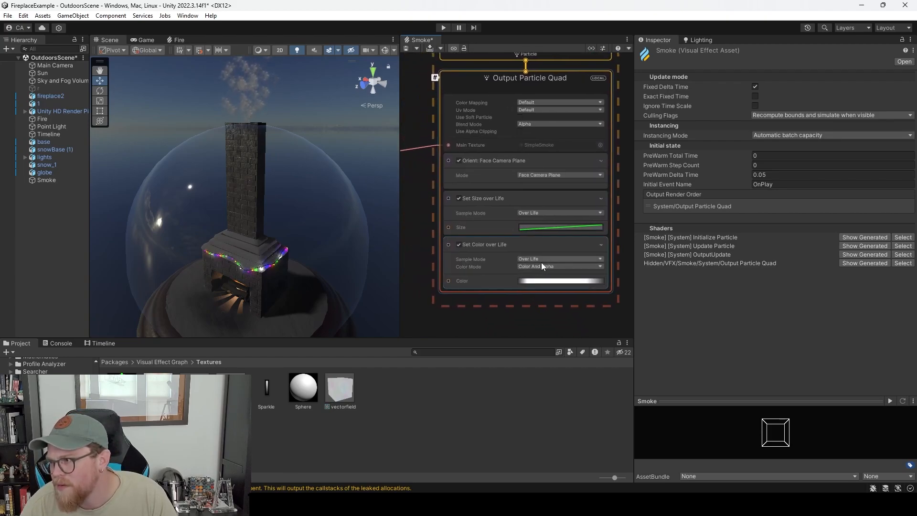
pyautogui.click(547, 282)
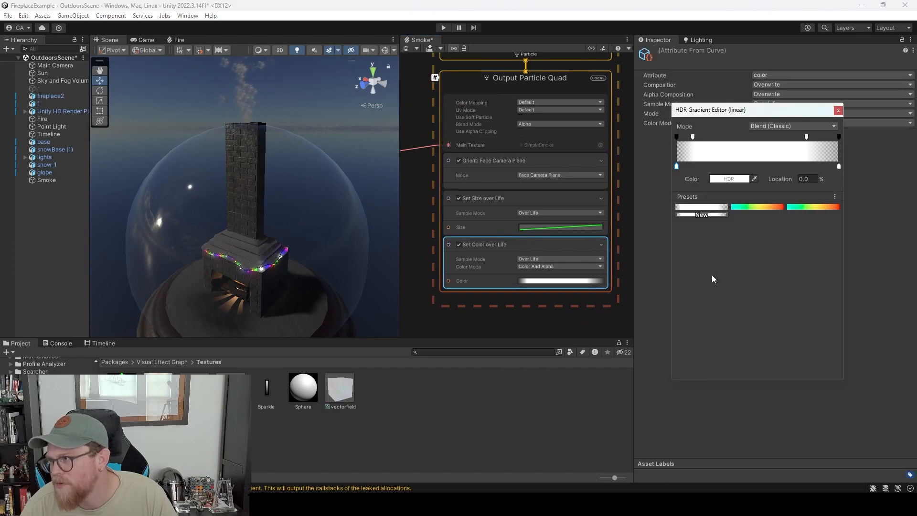
pyautogui.click(705, 138)
pyautogui.hotkey('ctrl', 'z')
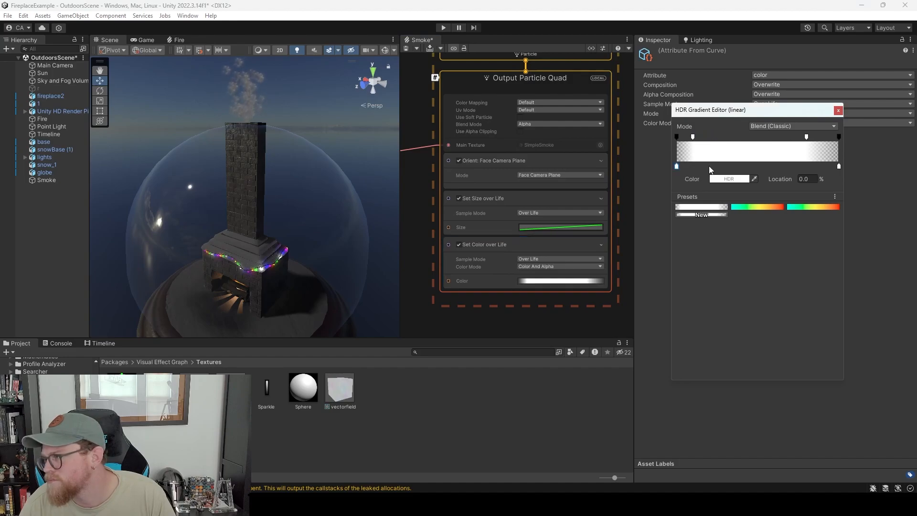
pyautogui.moveTo(693, 138)
pyautogui.mouseDown()
pyautogui.moveTo(758, 138)
pyautogui.moveTo(690, 138)
pyautogui.mouseUp()
pyautogui.moveTo(806, 138); pyautogui.dragTo(741, 140)
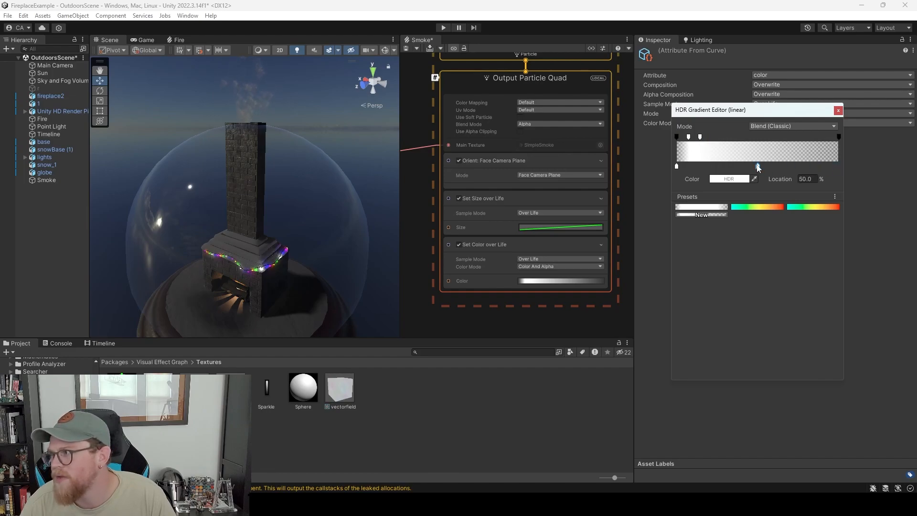
pyautogui.moveTo(758, 167); pyautogui.dragTo(750, 168)
pyautogui.moveTo(834, 137); pyautogui.dragTo(777, 142)
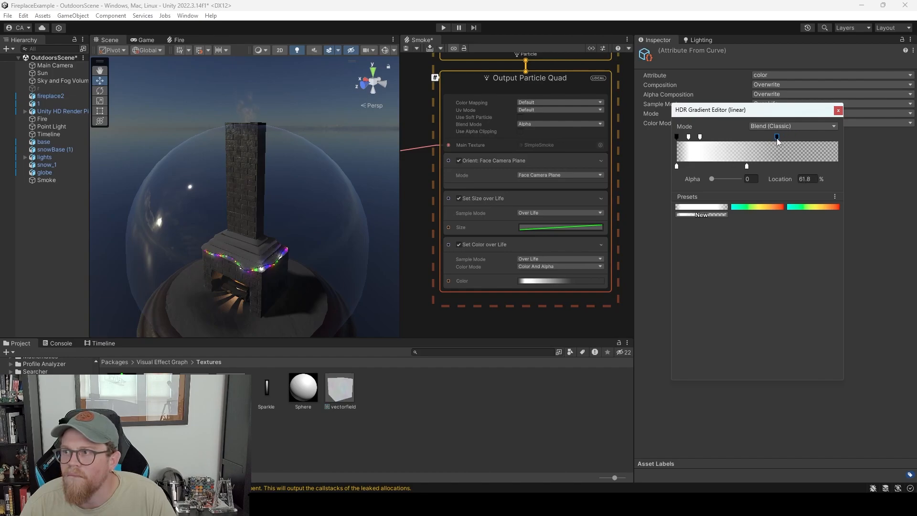
pyautogui.click(838, 110)
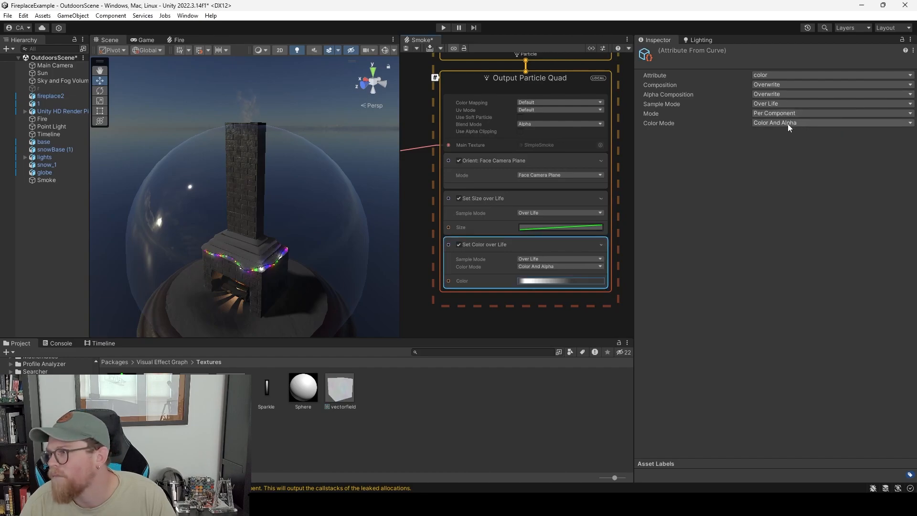
# Raise the smoke's Size over Life curve to start at about 1.0 and end at about 1.8.
pyautogui.click(581, 226)
pyautogui.moveTo(669, 263); pyautogui.dragTo(693, 305, button='middle')
pyautogui.scroll(-7, 666, 369)
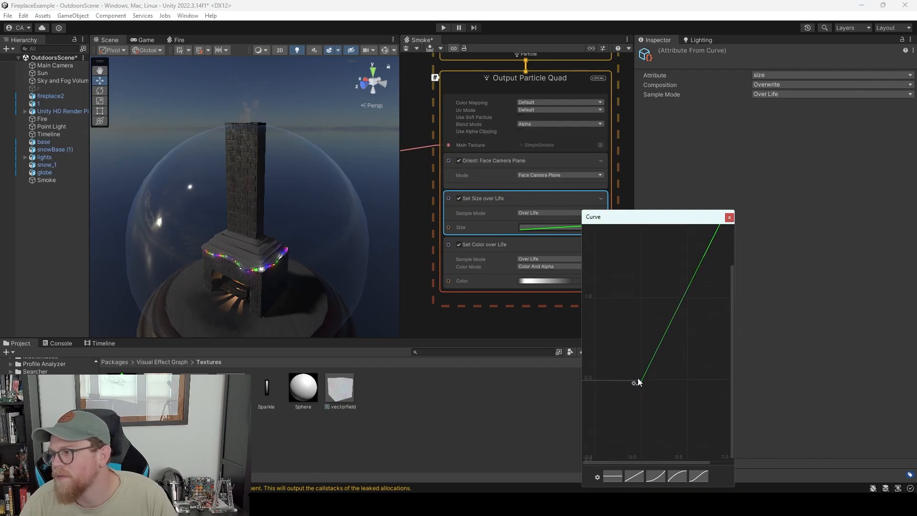
pyautogui.moveTo(641, 382); pyautogui.dragTo(641, 243)
pyautogui.moveTo(679, 280); pyautogui.dragTo(653, 348, button='middle')
pyautogui.moveTo(613, 314); pyautogui.dragTo(615, 322)
pyautogui.moveTo(707, 273); pyautogui.dragTo(709, 239)
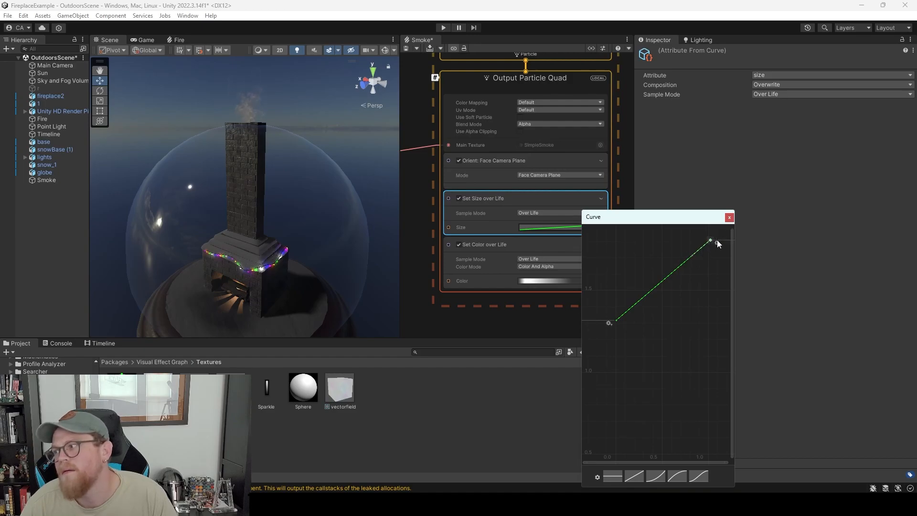
pyautogui.moveTo(710, 240)
pyautogui.mouseDown()
pyautogui.moveTo(702, 387)
pyautogui.moveTo(683, 437)
pyautogui.moveTo(686, 331)
pyautogui.moveTo(705, 240)
pyautogui.mouseUp()
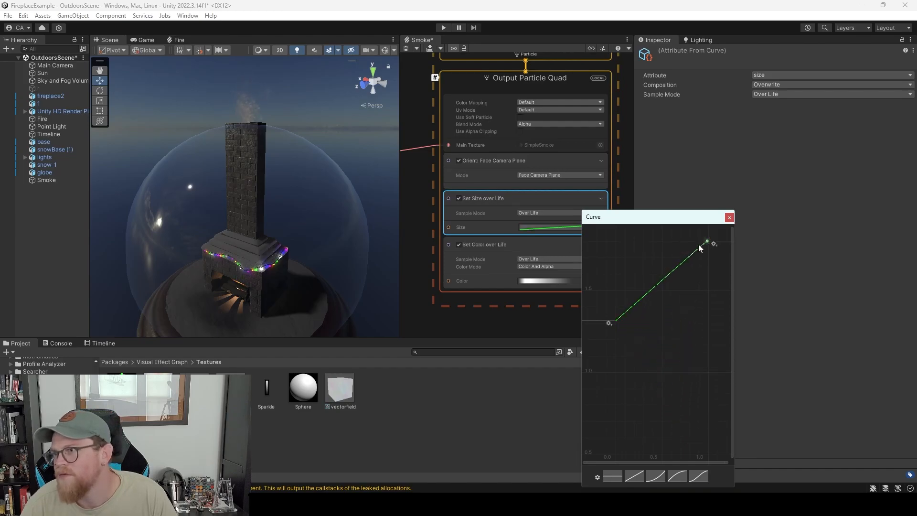
pyautogui.moveTo(615, 322); pyautogui.dragTo(614, 374)
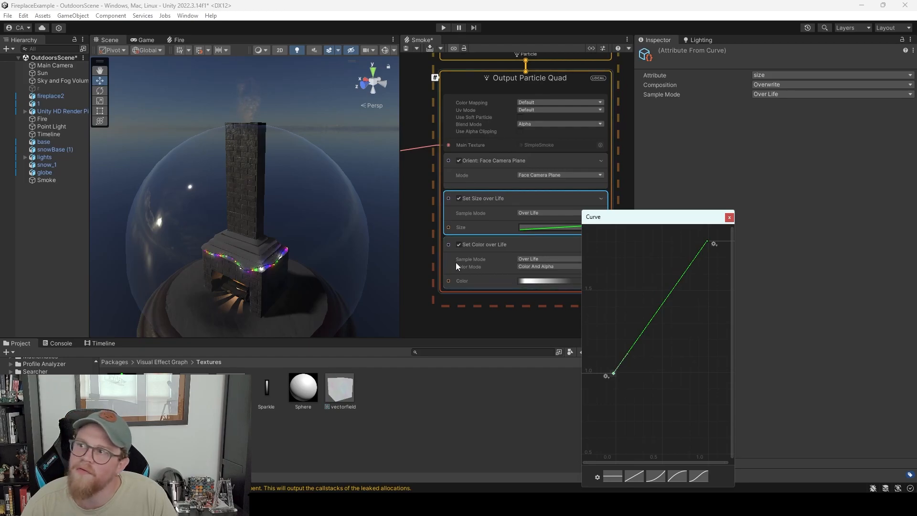
pyautogui.click(729, 218)
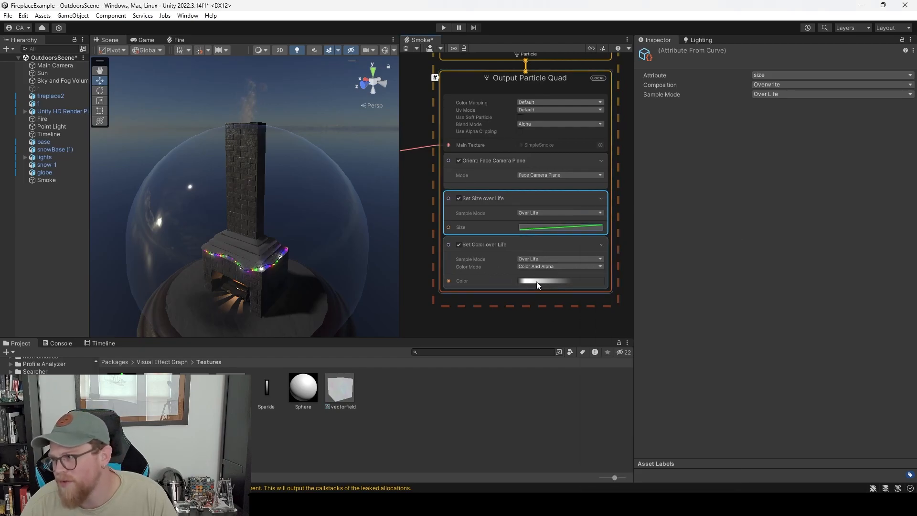
# Add a color key at 7.4% in the smoke's Color over Life gradient and make it dark grey, RGB 37.
pyautogui.click(538, 282)
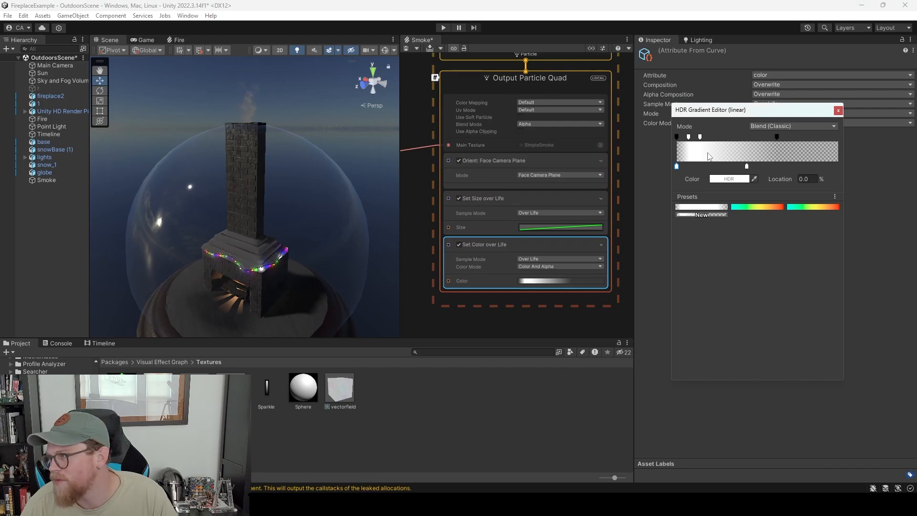
pyautogui.click(689, 137)
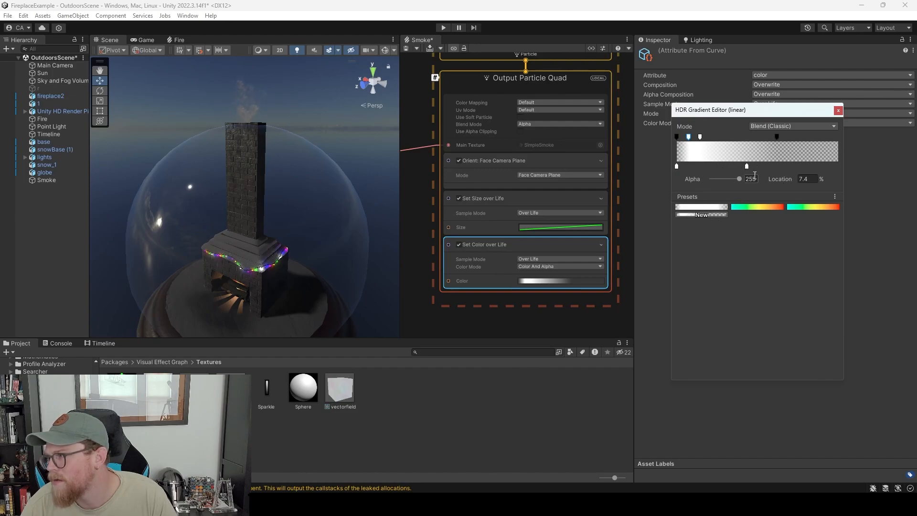
pyautogui.click(689, 167)
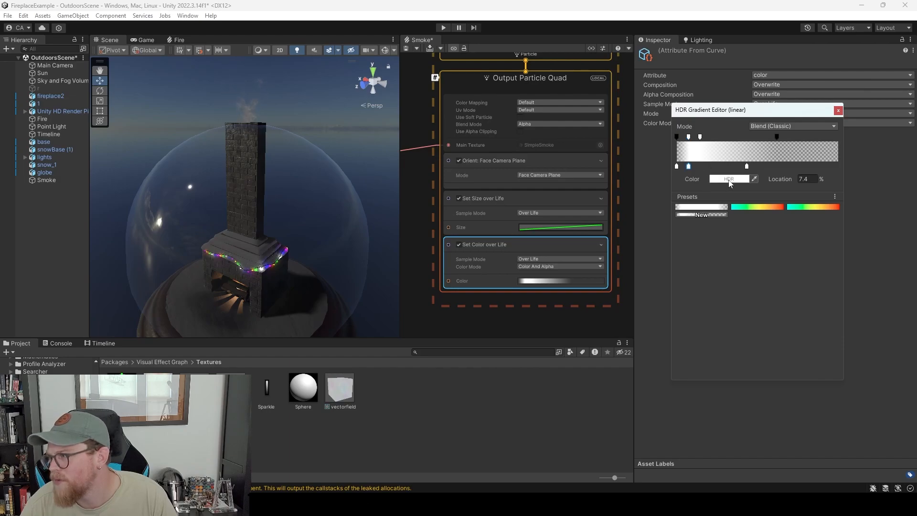
pyautogui.click(729, 180)
pyautogui.moveTo(762, 245); pyautogui.dragTo(759, 272)
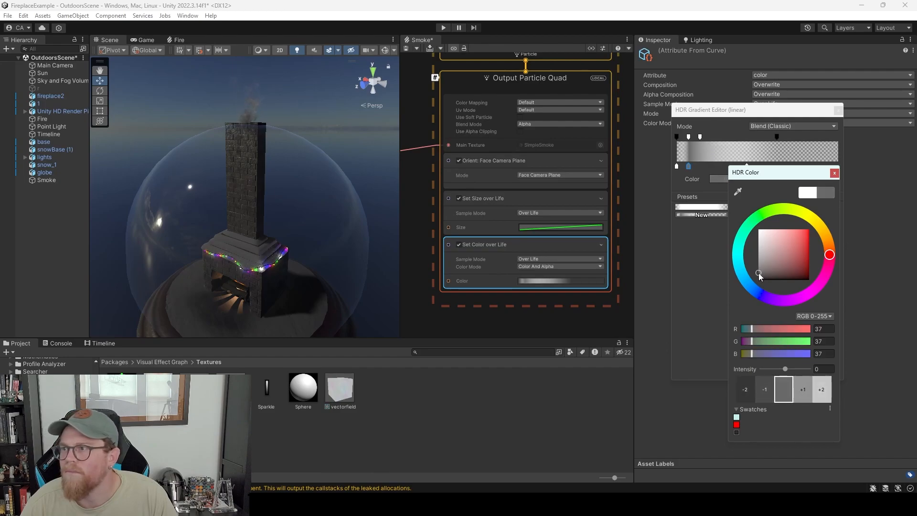
pyautogui.click(833, 173)
# Set the gradient's color key at 43.2% to mid grey, RGB 142, and close the color and gradient editors.
pyautogui.click(747, 167)
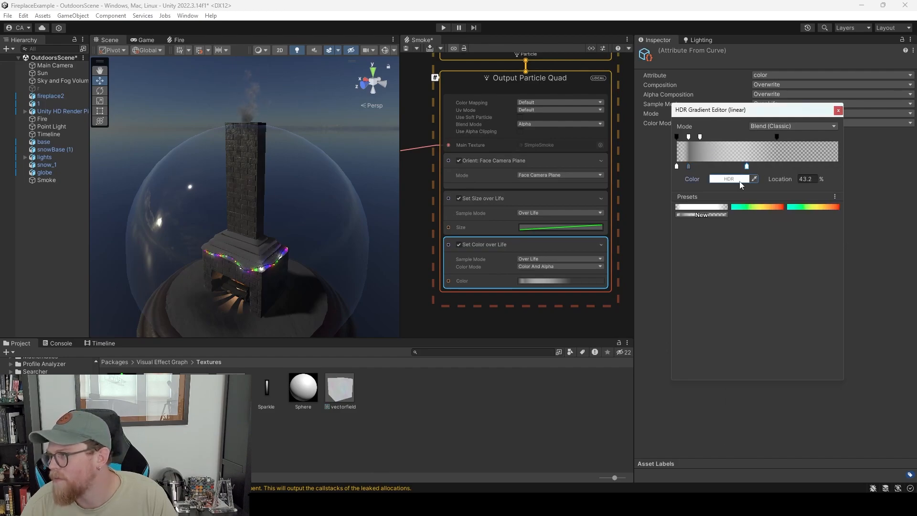
pyautogui.click(741, 180)
pyautogui.moveTo(786, 246); pyautogui.dragTo(767, 253)
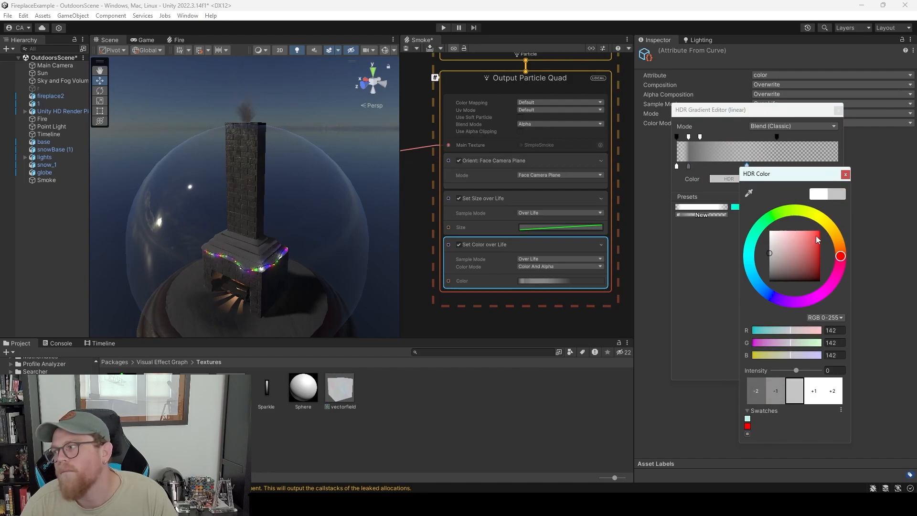
pyautogui.click(842, 176)
# Examine the smoke above the chimney from several angles, up close and from a distance.
pyautogui.keyDown('alt'); pyautogui.moveTo(267, 137); pyautogui.dragTo(303, 166); pyautogui.keyUp('alt')
pyautogui.keyDown('alt'); pyautogui.moveTo(302, 165); pyautogui.dragTo(539, 291, button='right'); pyautogui.keyUp('alt')
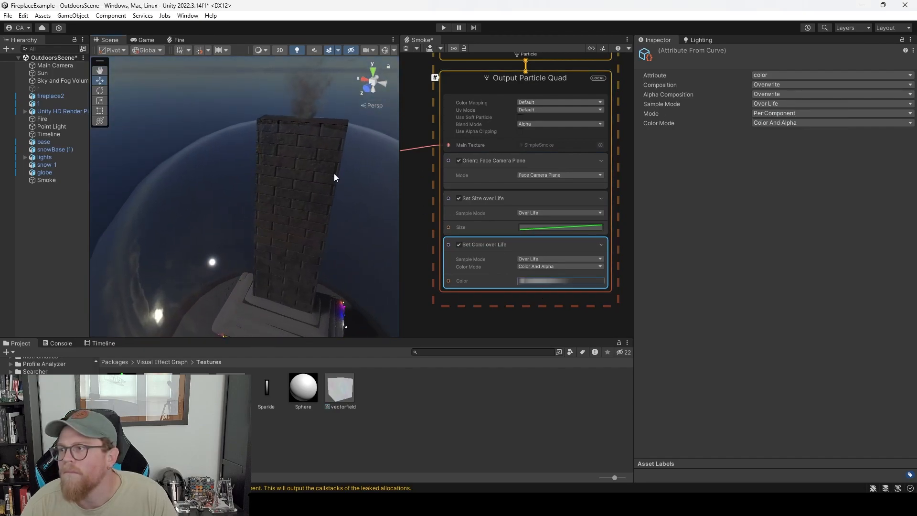
pyautogui.moveTo(334, 172); pyautogui.dragTo(307, 211, button='middle')
pyautogui.keyDown('alt'); pyautogui.moveTo(307, 211); pyautogui.dragTo(317, 213, button='right'); pyautogui.keyUp('alt')
pyautogui.keyDown('alt'); pyautogui.moveTo(282, 179); pyautogui.dragTo(262, 157); pyautogui.keyUp('alt')
pyautogui.keyDown('alt'); pyautogui.moveTo(263, 157); pyautogui.dragTo(167, 137, button='right'); pyautogui.keyUp('alt')
pyautogui.moveTo(262, 171); pyautogui.dragTo(260, 150, button='middle')
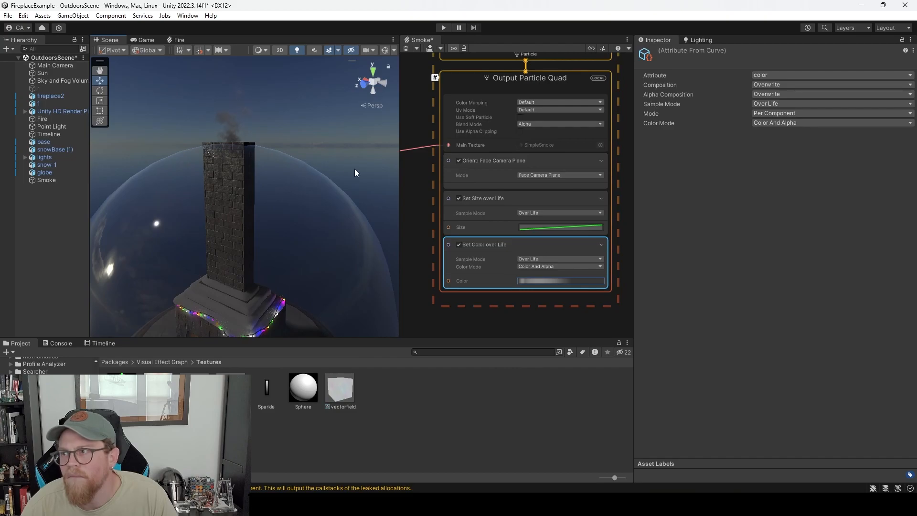
pyautogui.keyDown('alt'); pyautogui.moveTo(364, 197); pyautogui.dragTo(211, 136); pyautogui.keyUp('alt')
# Select the Smoke object and check its spawn settings and its look above the chimney, ending deselected with the whole globe in view.
pyautogui.click(58, 181)
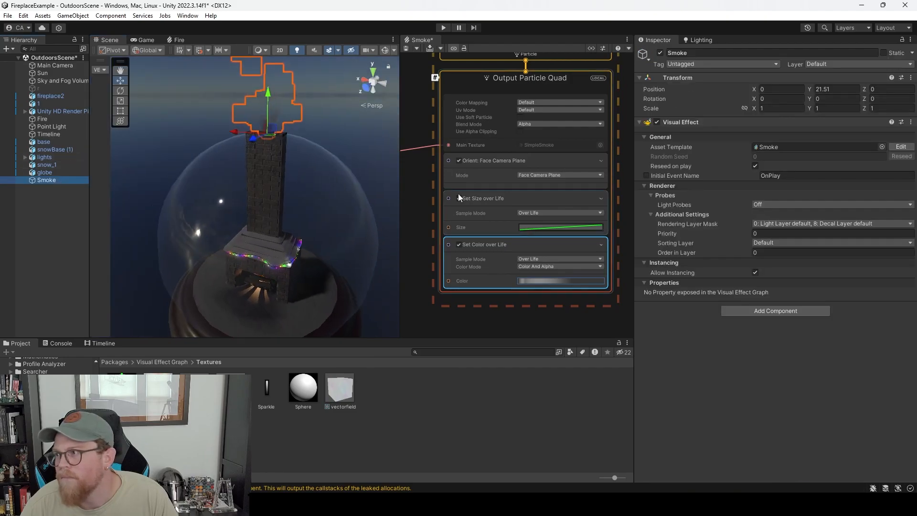
pyautogui.moveTo(421, 179); pyautogui.dragTo(436, 253, button='middle')
pyautogui.moveTo(433, 171); pyautogui.dragTo(429, 282, button='middle')
pyautogui.moveTo(440, 147); pyautogui.dragTo(425, 182, button='middle')
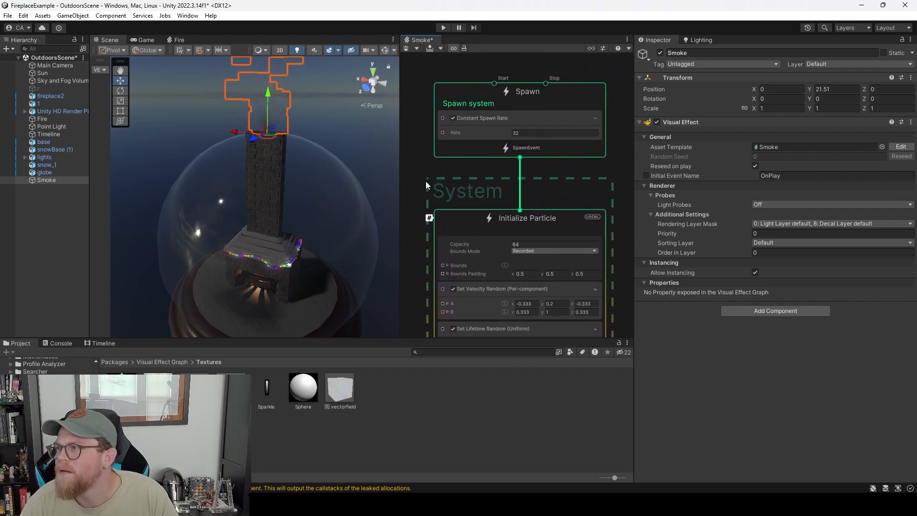
pyautogui.keyDown('alt'); pyautogui.moveTo(274, 118); pyautogui.dragTo(460, 265, button='right'); pyautogui.keyUp('alt')
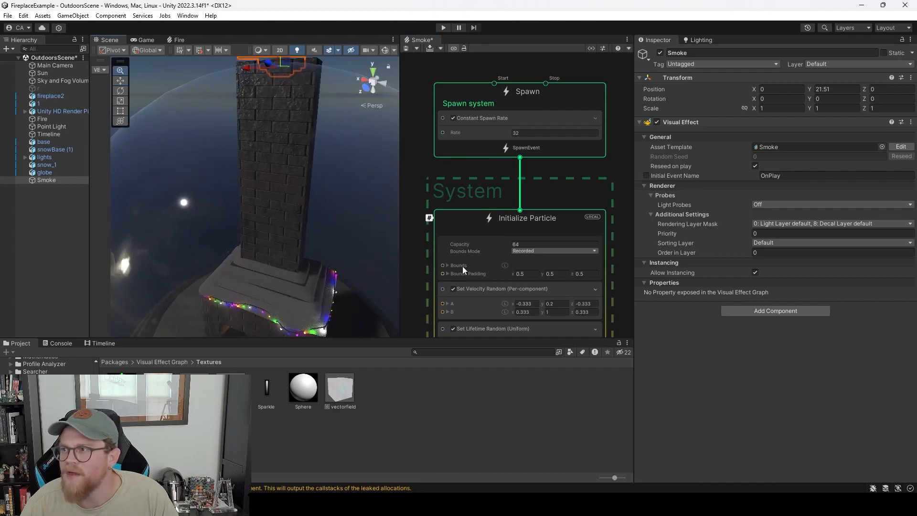
pyautogui.moveTo(310, 135); pyautogui.dragTo(288, 196, button='middle')
pyautogui.keyDown('alt'); pyautogui.moveTo(288, 196); pyautogui.dragTo(363, 248, button='right'); pyautogui.keyUp('alt')
pyautogui.keyDown('alt'); pyautogui.moveTo(307, 204); pyautogui.dragTo(312, 175); pyautogui.keyUp('alt')
pyautogui.keyDown('alt'); pyautogui.moveTo(312, 175); pyautogui.dragTo(264, 168, button='right'); pyautogui.keyUp('alt')
pyautogui.moveTo(289, 220); pyautogui.dragTo(273, 180, button='middle')
pyautogui.keyDown('alt'); pyautogui.moveTo(329, 169); pyautogui.dragTo(298, 155); pyautogui.keyUp('alt')
pyautogui.click(345, 155)
pyautogui.keyDown('alt'); pyautogui.moveTo(348, 156); pyautogui.dragTo(289, 211, button='right'); pyautogui.keyUp('alt')
pyautogui.keyDown('alt'); pyautogui.moveTo(305, 184); pyautogui.dragTo(338, 188); pyautogui.keyUp('alt')
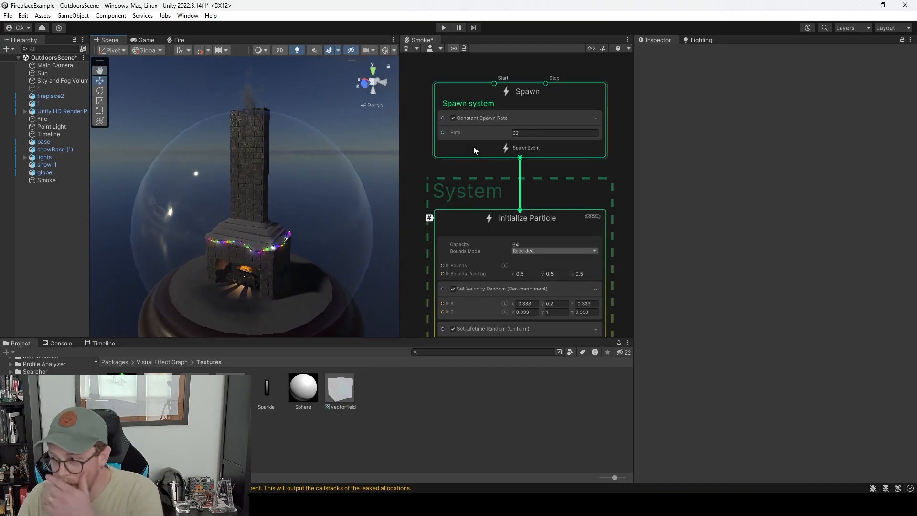
# Expand the Bounds in the smoke's Initialize Particle context and widen the bounds Size X to 14.63.
pyautogui.scroll(-2, 592, 173)
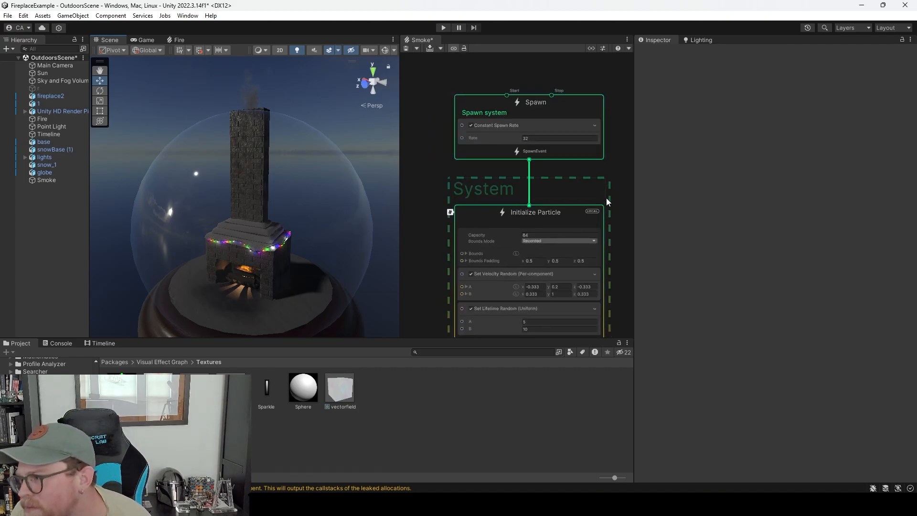
pyautogui.moveTo(605, 168); pyautogui.dragTo(597, 149, button='middle')
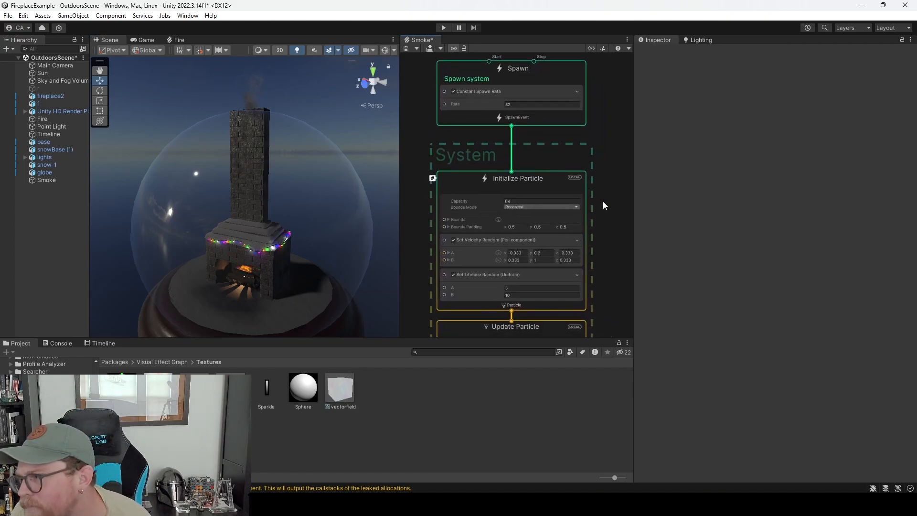
pyautogui.moveTo(595, 228); pyautogui.dragTo(593, 127, button='middle')
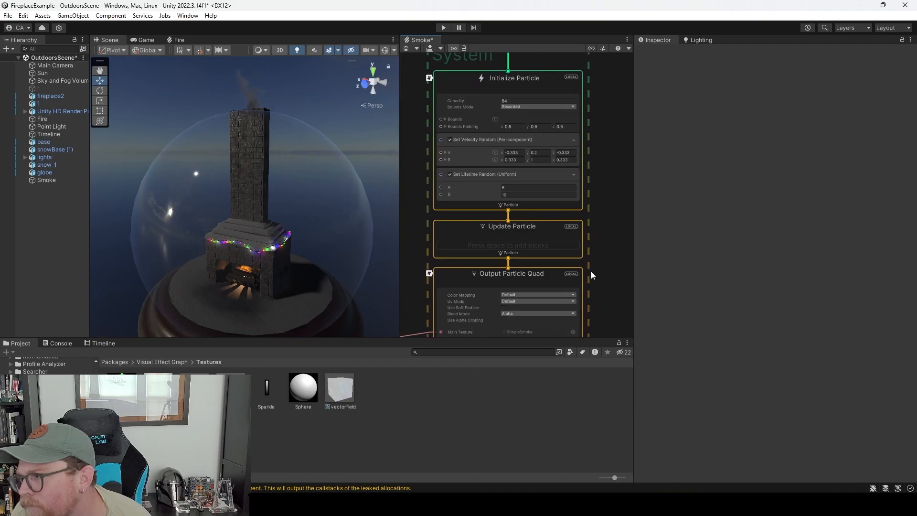
pyautogui.moveTo(595, 273); pyautogui.dragTo(591, 164, button='middle')
pyautogui.moveTo(612, 243); pyautogui.dragTo(613, 275, button='middle')
pyautogui.moveTo(597, 152); pyautogui.dragTo(592, 203, button='middle')
pyautogui.moveTo(589, 136); pyautogui.dragTo(595, 209, button='middle')
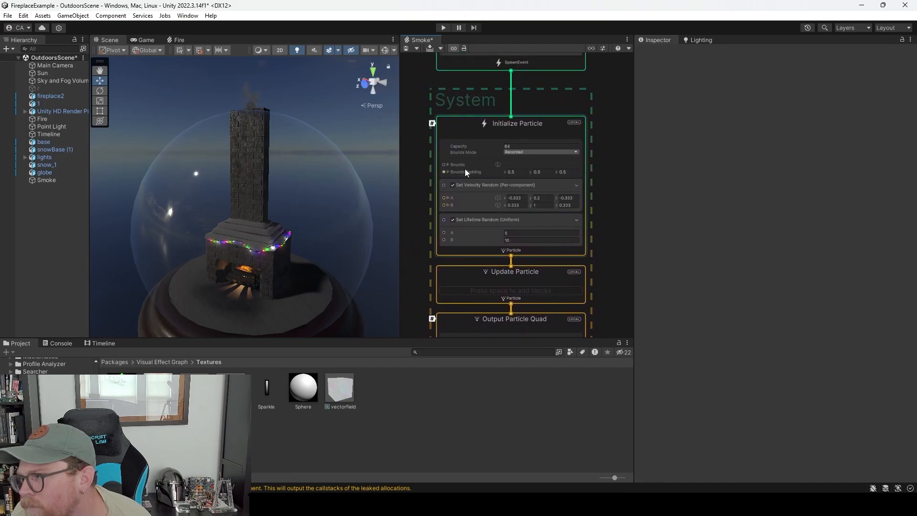
pyautogui.click(448, 163)
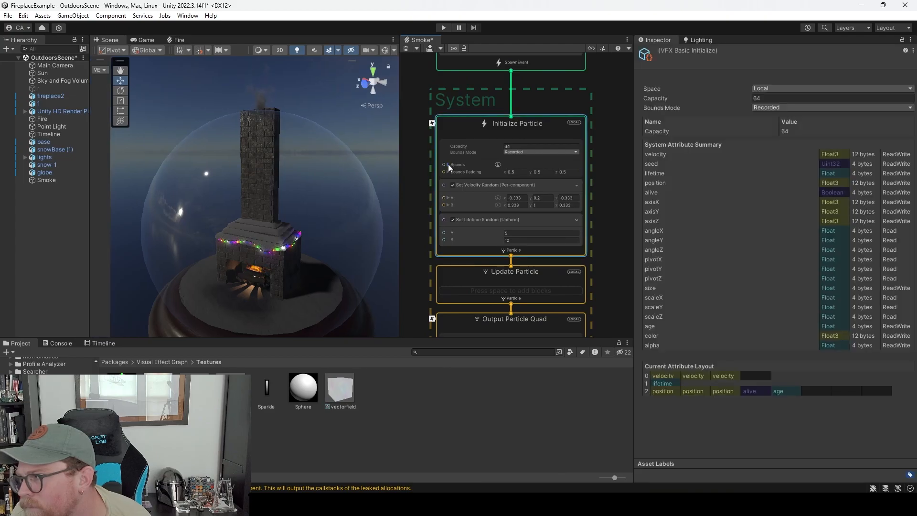
pyautogui.click(448, 165)
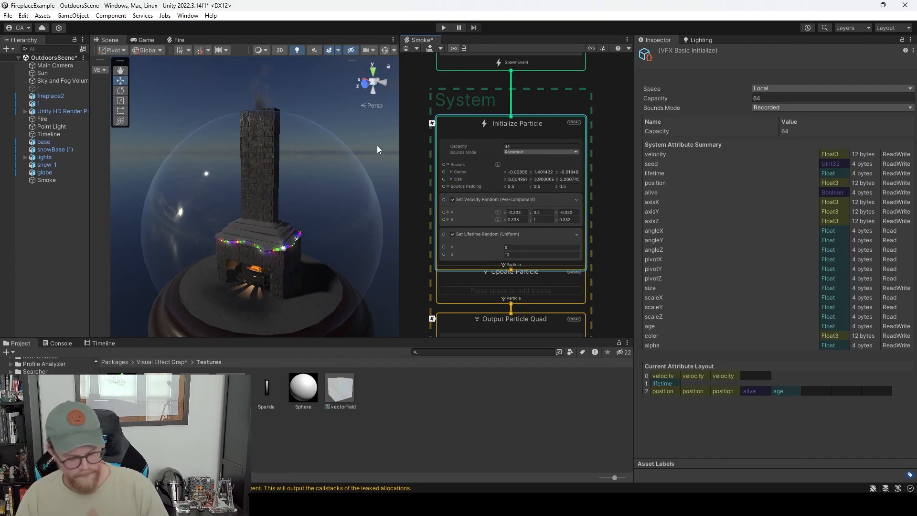
pyautogui.keyDown('alt'); pyautogui.moveTo(348, 122); pyautogui.dragTo(367, 125); pyautogui.keyUp('alt')
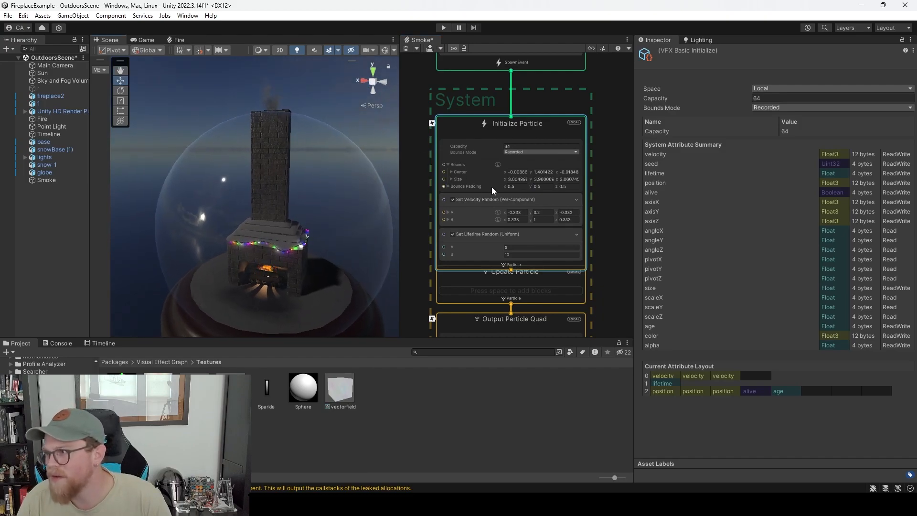
pyautogui.moveTo(505, 181); pyautogui.dragTo(614, 195)
pyautogui.scroll(5, 340, 153)
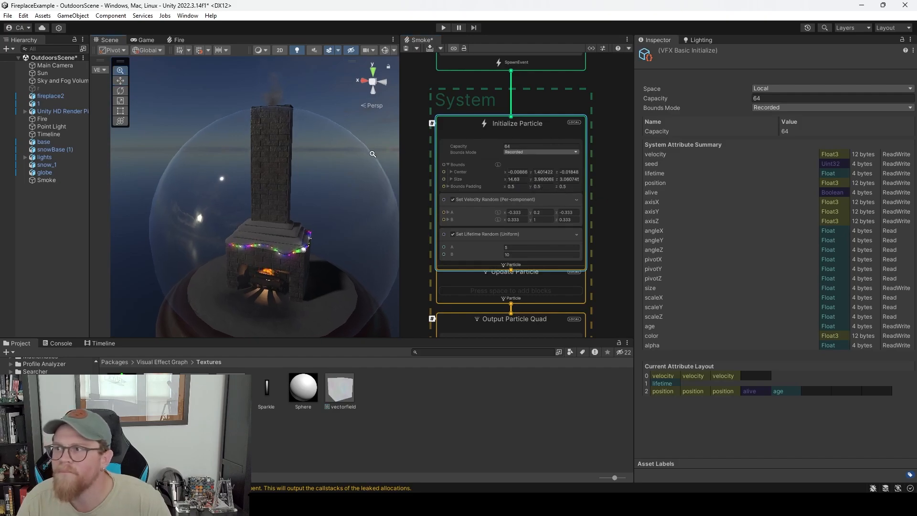
# Examine the smoke above the chimney from above and the bounds settings in the Initialize Particle context.
pyautogui.keyDown('alt'); pyautogui.moveTo(338, 153); pyautogui.dragTo(356, 219); pyautogui.keyUp('alt')
pyautogui.moveTo(329, 163); pyautogui.dragTo(311, 190, button='middle')
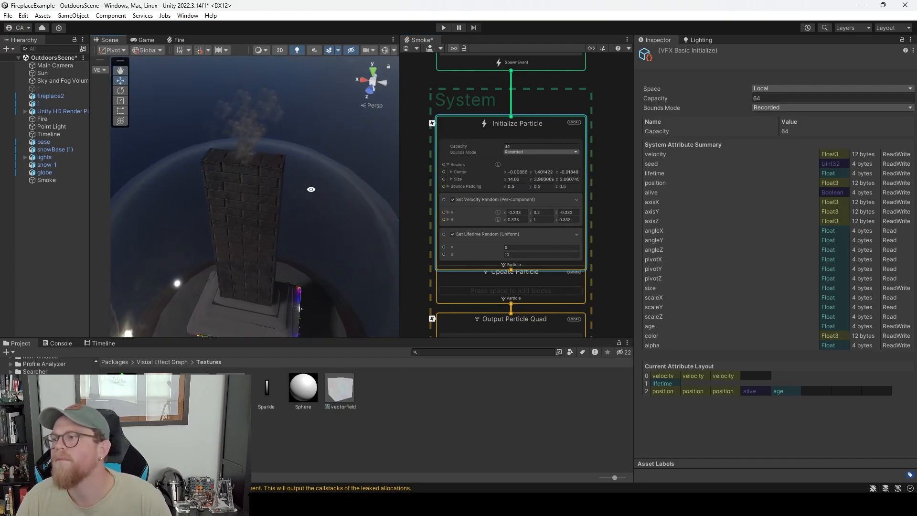
pyautogui.keyDown('alt'); pyautogui.moveTo(311, 191); pyautogui.dragTo(317, 184); pyautogui.keyUp('alt')
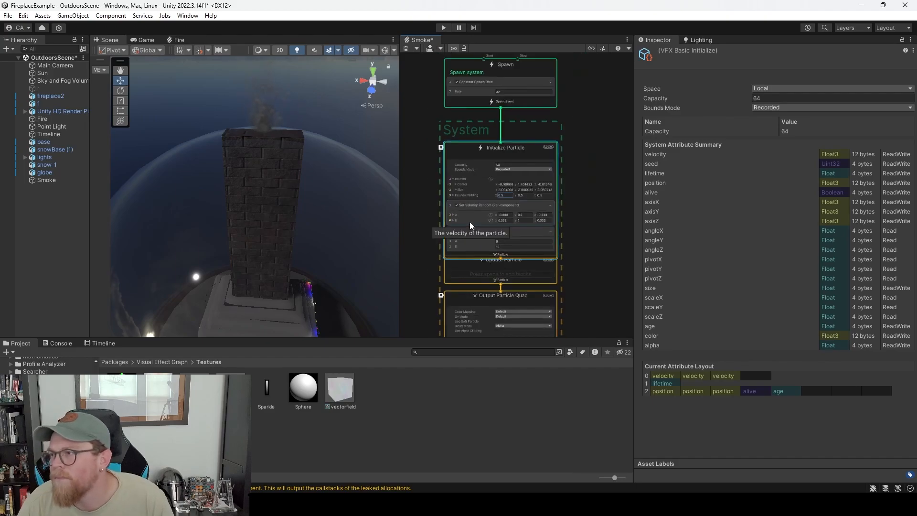
pyautogui.scroll(2, 469, 222)
pyautogui.scroll(2, 468, 214)
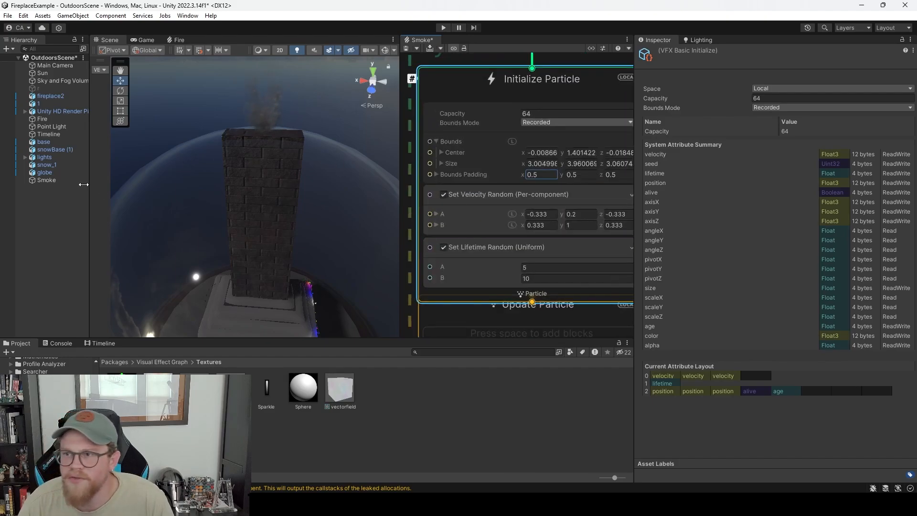
# Try lowering the Smoke object into the chimney to Position Y 21.24, undo the move and deselect it.
pyautogui.click(48, 180)
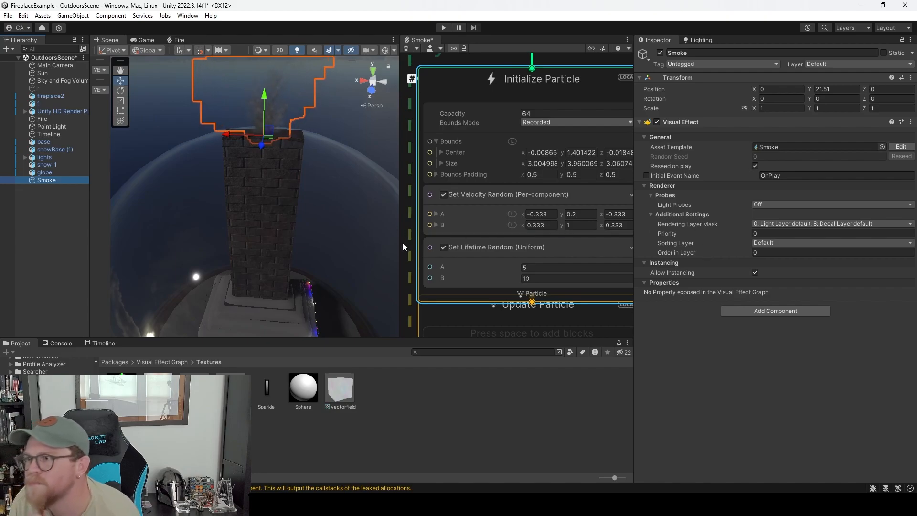
pyautogui.moveTo(343, 180); pyautogui.dragTo(337, 224, button='middle')
pyautogui.keyDown('alt'); pyautogui.moveTo(345, 233); pyautogui.dragTo(334, 199); pyautogui.keyUp('alt')
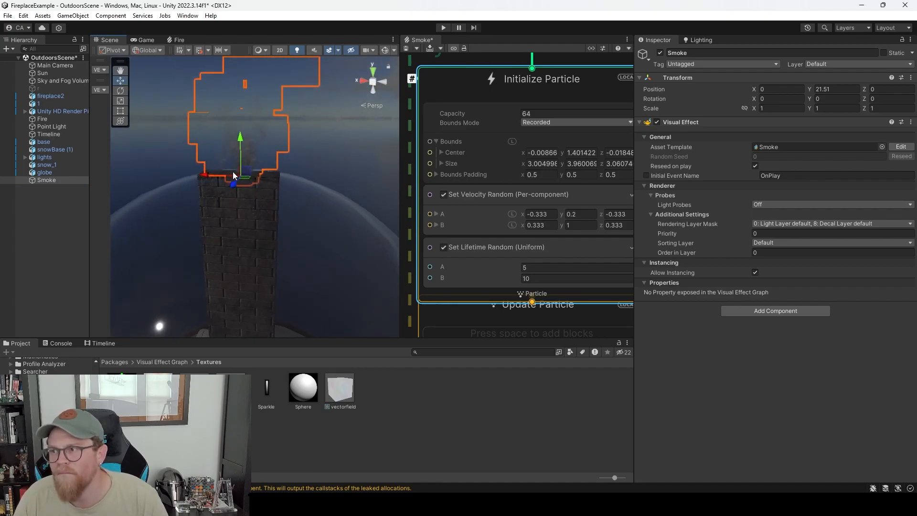
pyautogui.moveTo(240, 142); pyautogui.dragTo(274, 155)
pyautogui.hotkey('ctrl', 'z')
pyautogui.moveTo(215, 110); pyautogui.dragTo(215, 115)
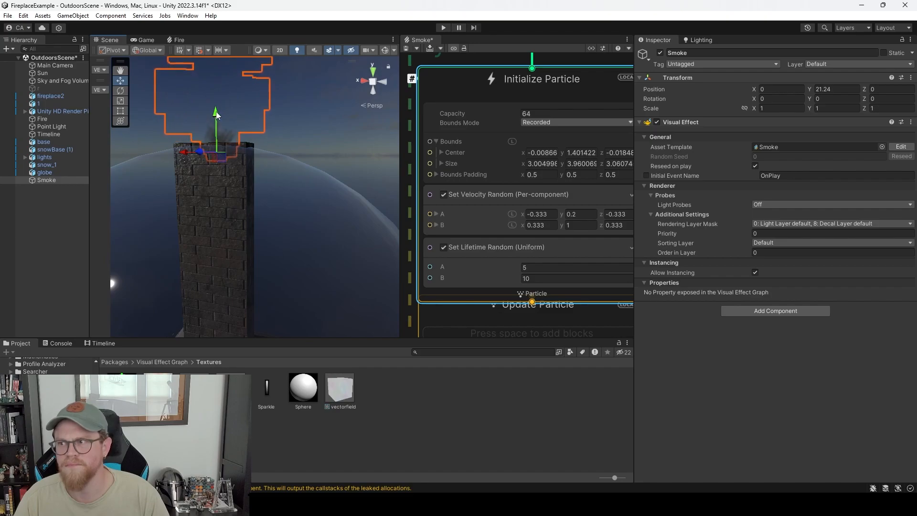
pyautogui.keyDown('alt'); pyautogui.moveTo(215, 115); pyautogui.dragTo(291, 153); pyautogui.keyUp('alt')
pyautogui.click(293, 159)
pyautogui.keyDown('alt'); pyautogui.moveTo(322, 185); pyautogui.dragTo(332, 150); pyautogui.keyUp('alt')
pyautogui.hotkey('ctrl', 'z')
pyautogui.click(333, 147)
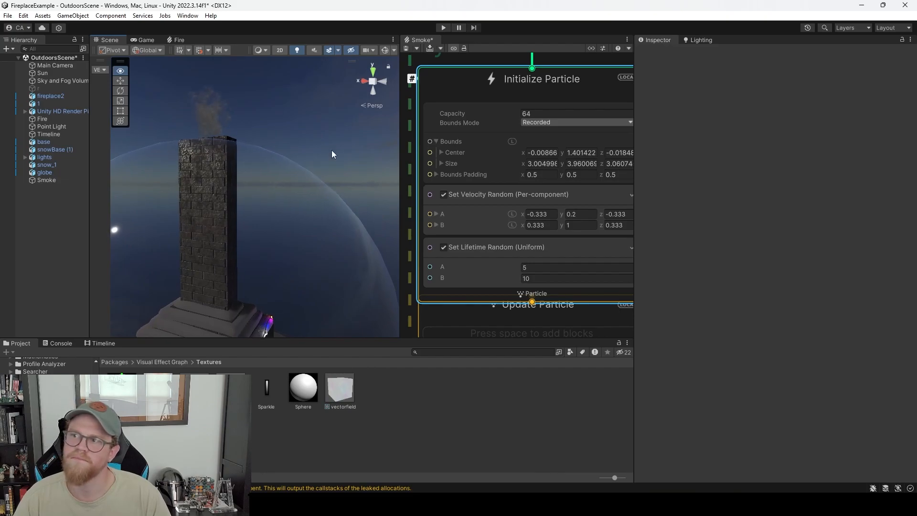
# Select the Smoke object and bring up the Set Color over Life block in the Output Particle Quad context.
pyautogui.click(53, 179)
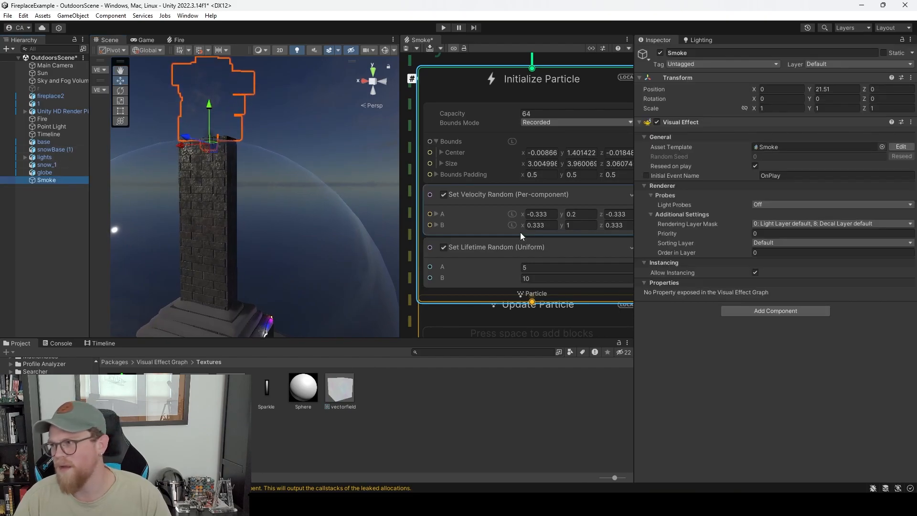
pyautogui.scroll(-5, 534, 275)
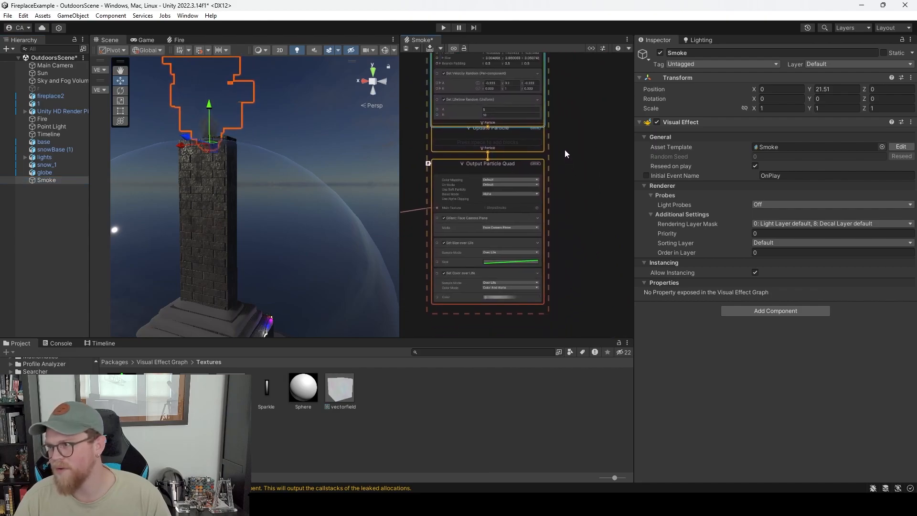
pyautogui.click(523, 248)
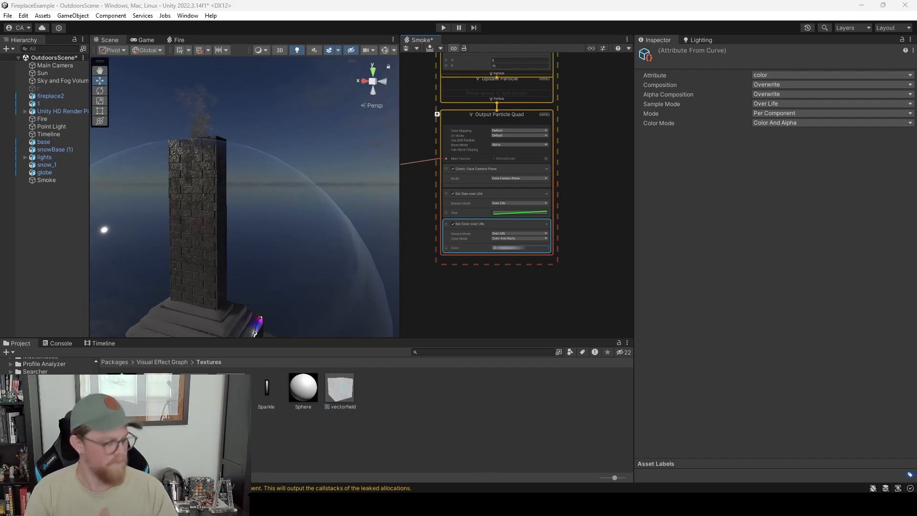
# Switch to the Google results for chimney smoke in the browser and examine the reference images for smoke color.
pyautogui.moveTo(0, 72); pyautogui.dragTo(172, 1)
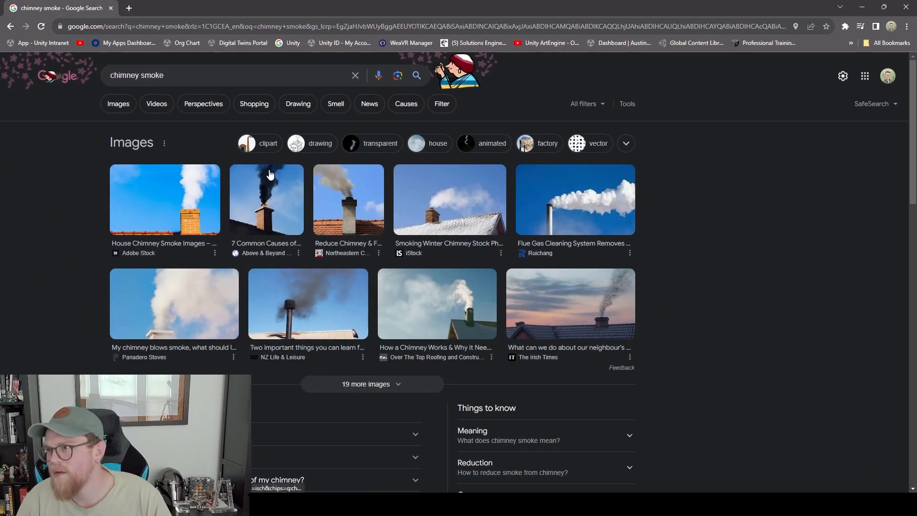
pyautogui.scroll(-2, 380, 242)
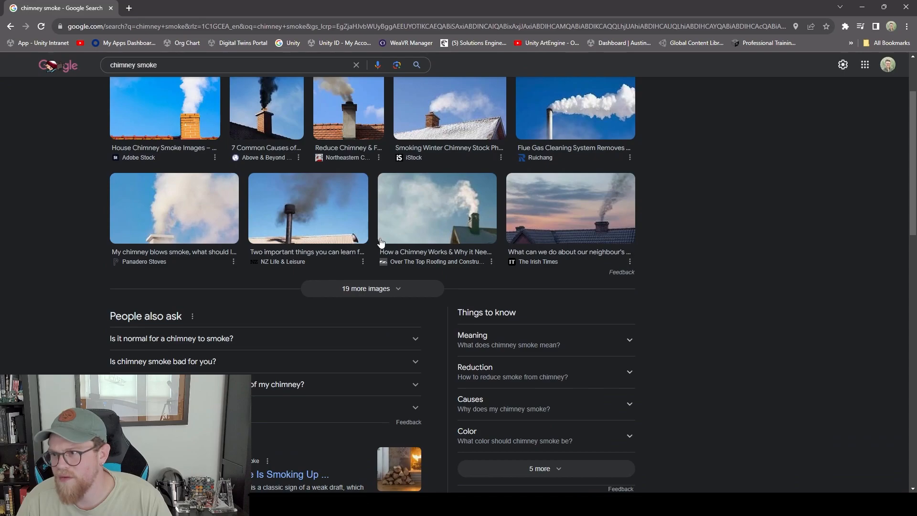
pyautogui.scroll(2, 614, 283)
# Search Google for "is chimney smoke white or black".
pyautogui.moveTo(178, 75); pyautogui.dragTo(102, 76)
pyautogui.write('is chimney sm,ok')
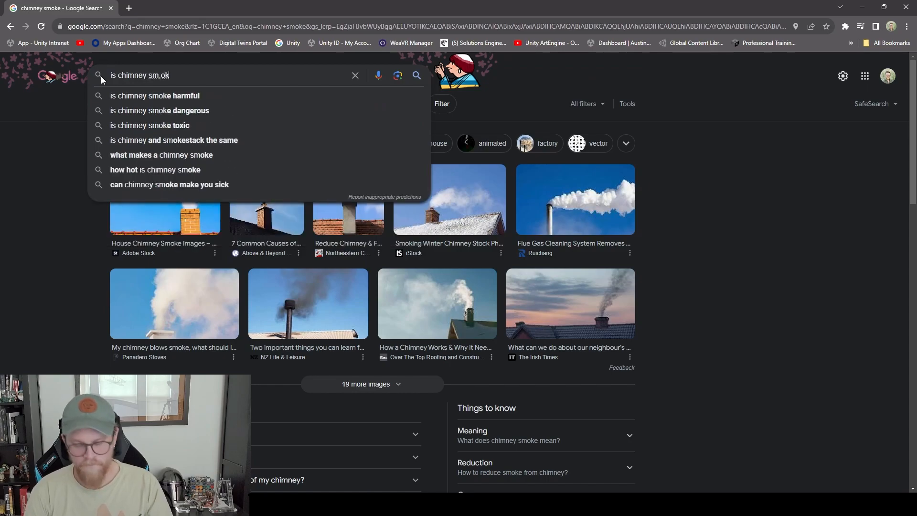
pyautogui.press('BackSpace')
pyautogui.press('BackSpace')
pyautogui.press('BackSpace')
pyautogui.write('oke white or black')
pyautogui.press('Return')
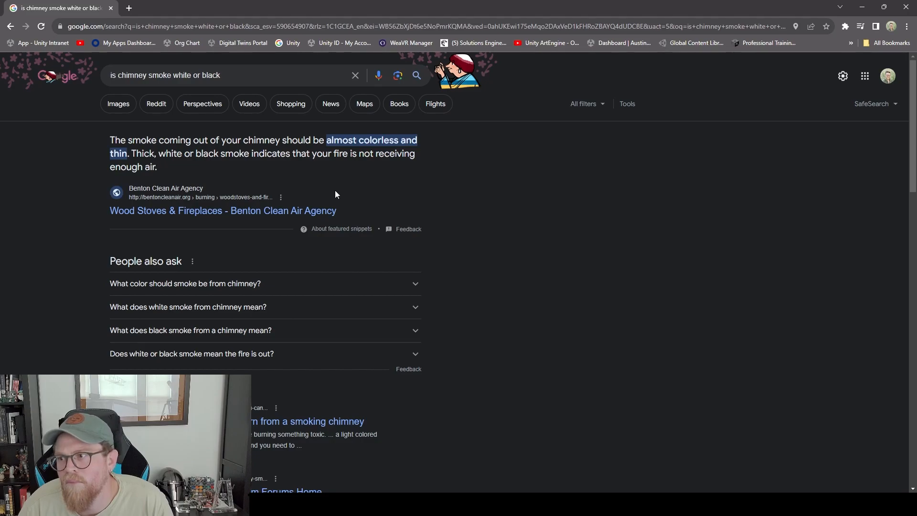
# Expand the question "What color should smoke be from chimney?" and read its answer and the results below.
pyautogui.click(321, 286)
pyautogui.scroll(-2, 478, 277)
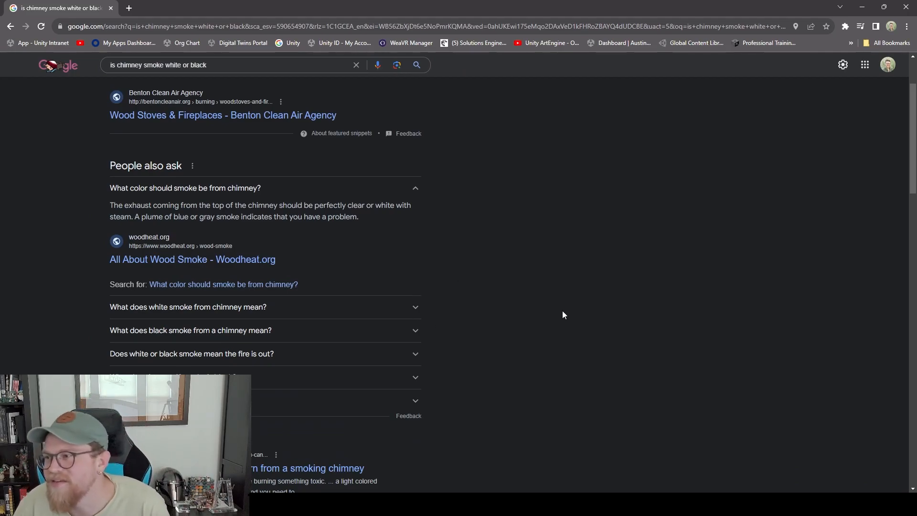
pyautogui.scroll(-6, 508, 301)
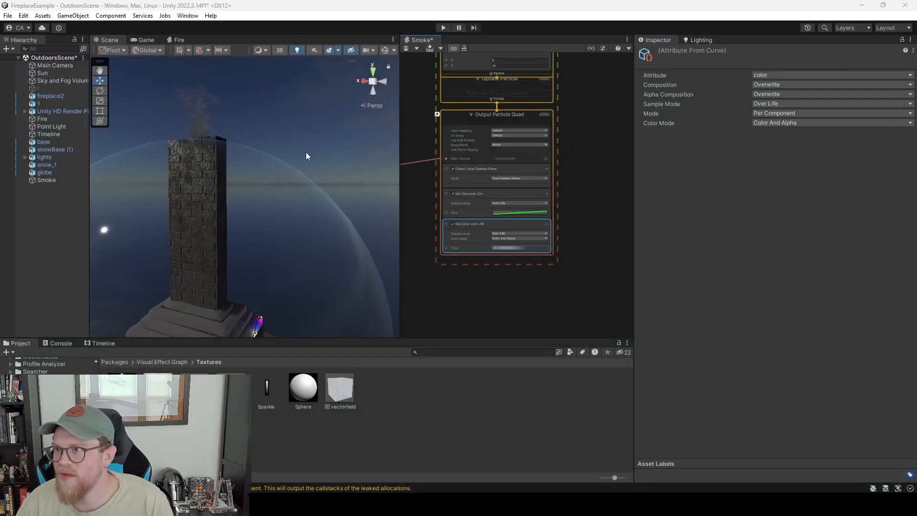
# Back in Unity, open the smoke's Color over Life gradient and set the color key at 7.4% to RGB 130.
pyautogui.moveTo(306, 153)
pyautogui.mouseDown(button='middle')
pyautogui.moveTo(344, 153)
pyautogui.moveTo(317, 149)
pyautogui.mouseUp(button='middle')
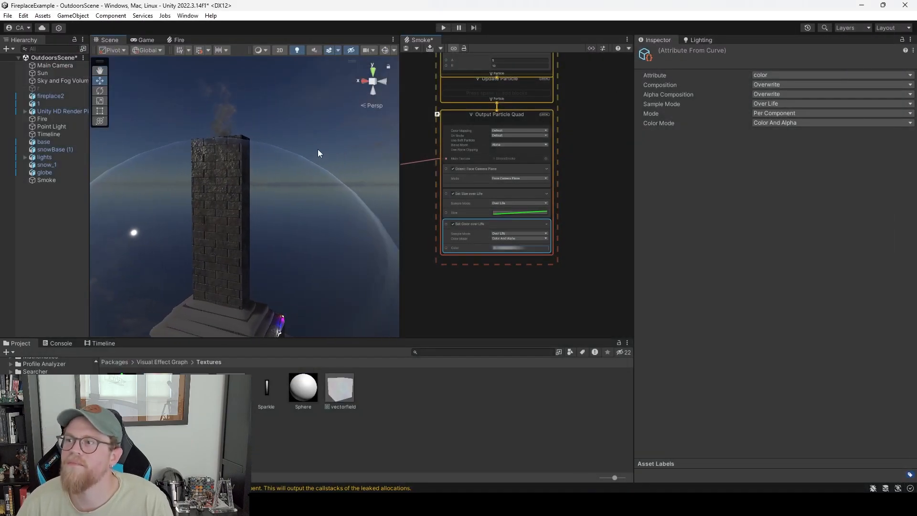
pyautogui.click(504, 248)
pyautogui.click(688, 166)
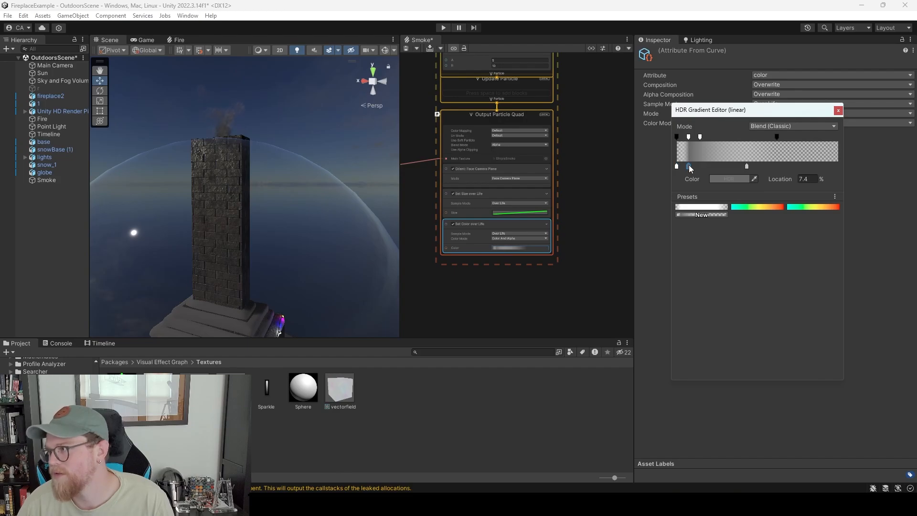
pyautogui.click(726, 180)
pyautogui.moveTo(759, 254); pyautogui.dragTo(751, 255)
pyautogui.click(832, 173)
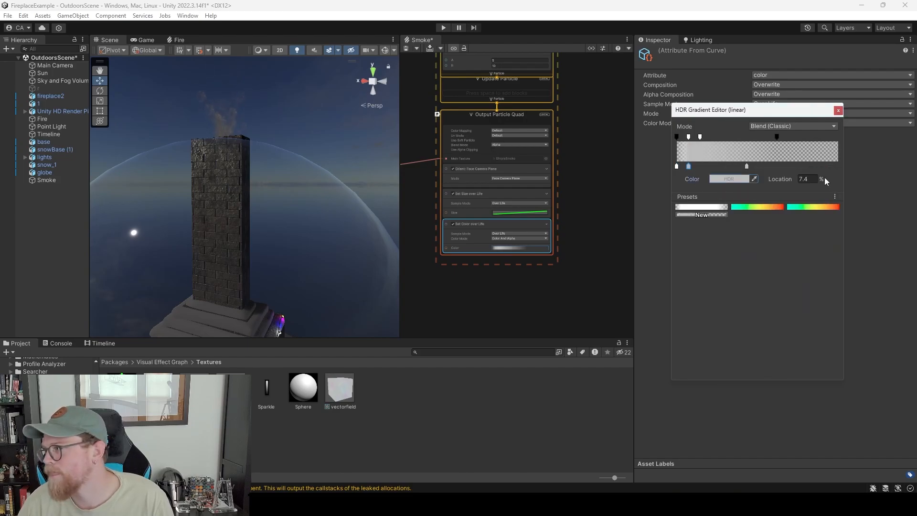
# Set the smoke gradient's color key at 43.2% to white, RGB 255.
pyautogui.click(747, 180)
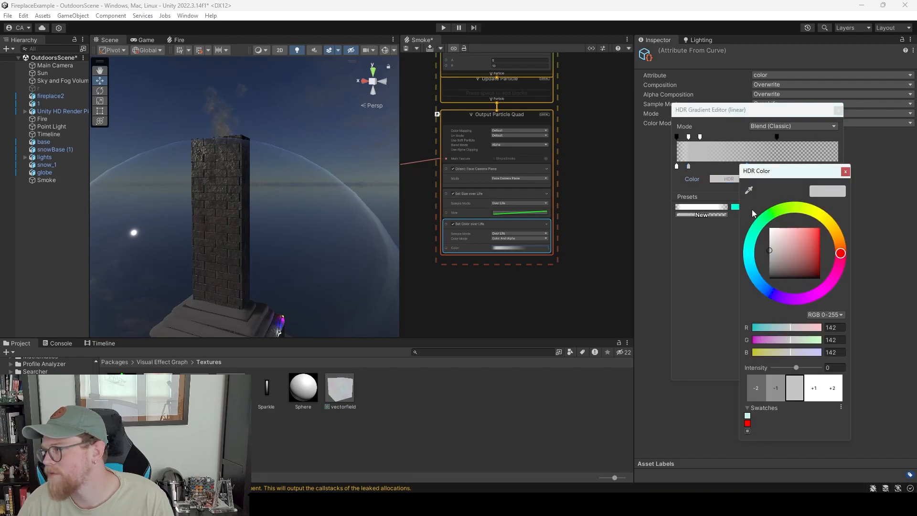
pyautogui.moveTo(773, 239); pyautogui.dragTo(769, 228)
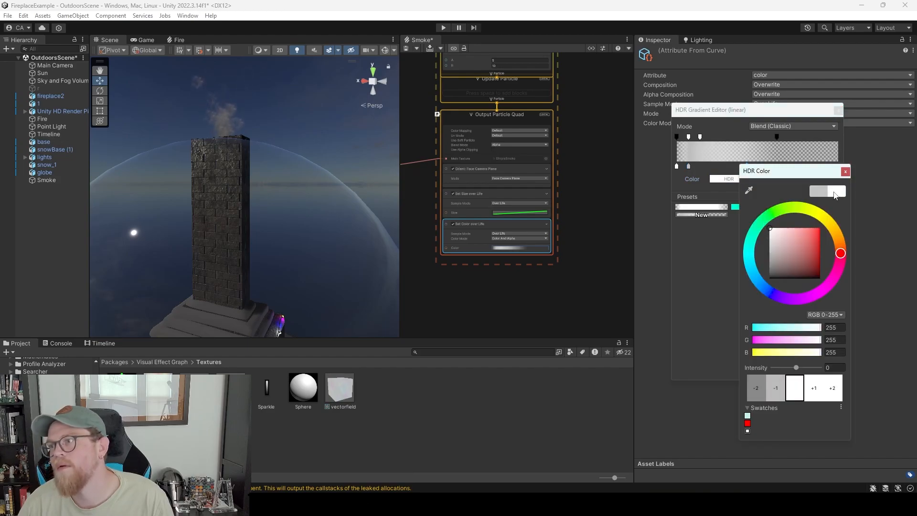
pyautogui.click(845, 171)
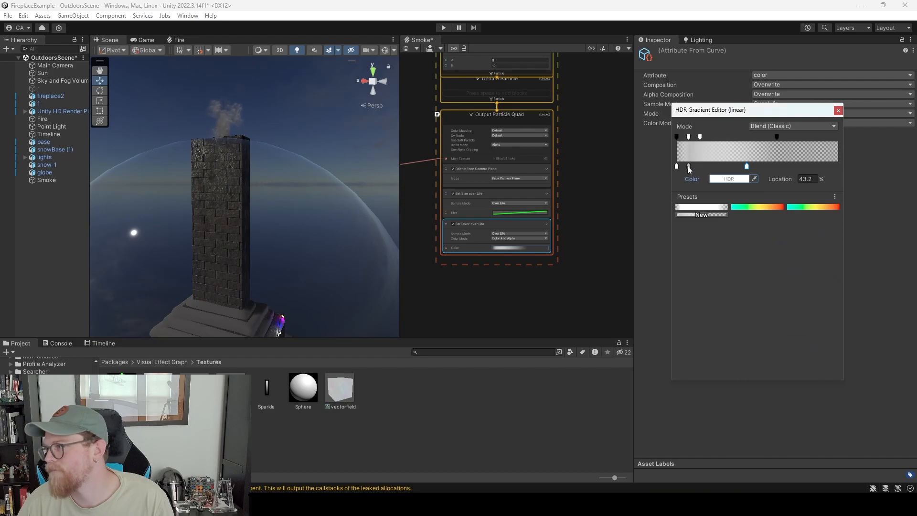
# Set the gradient's color key at 7.4% to light grey, RGB 174, and close the color and gradient editors.
pyautogui.click(724, 179)
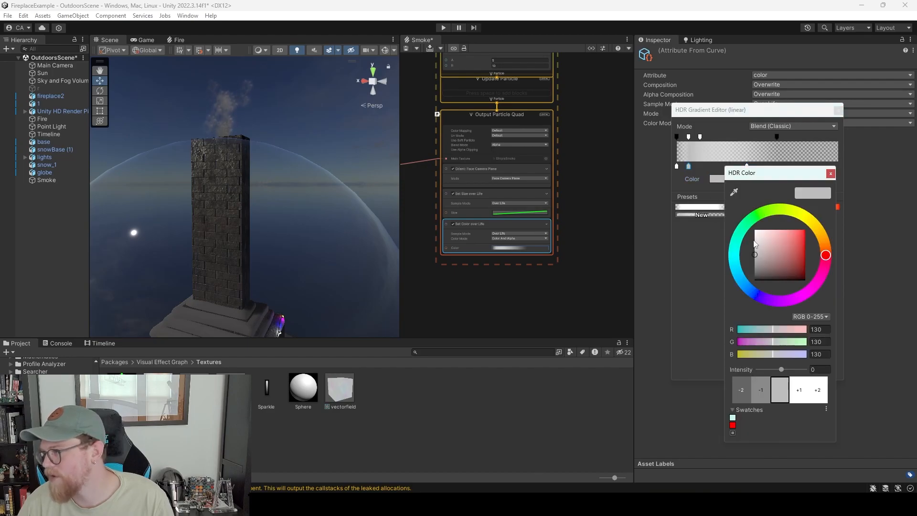
pyautogui.moveTo(756, 250)
pyautogui.mouseDown()
pyautogui.moveTo(743, 216)
pyautogui.moveTo(746, 246)
pyautogui.mouseUp()
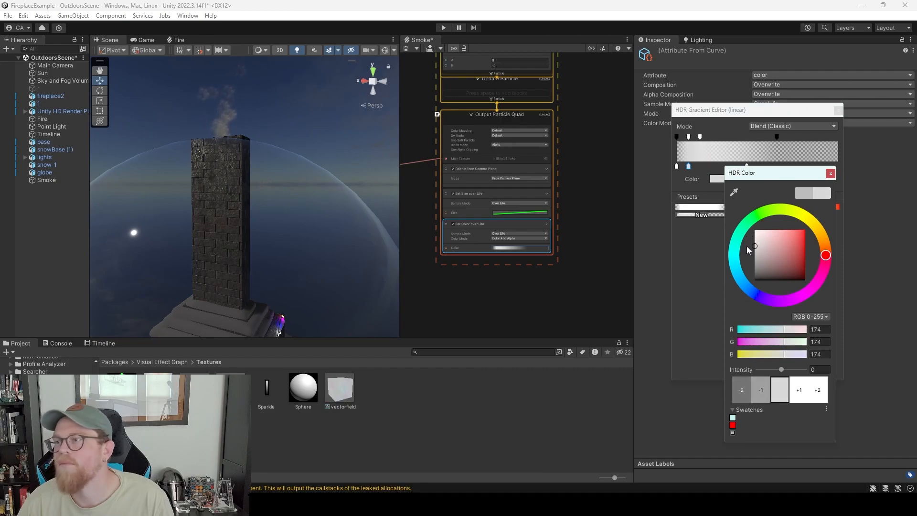
pyautogui.moveTo(280, 139); pyautogui.dragTo(314, 127, button='right')
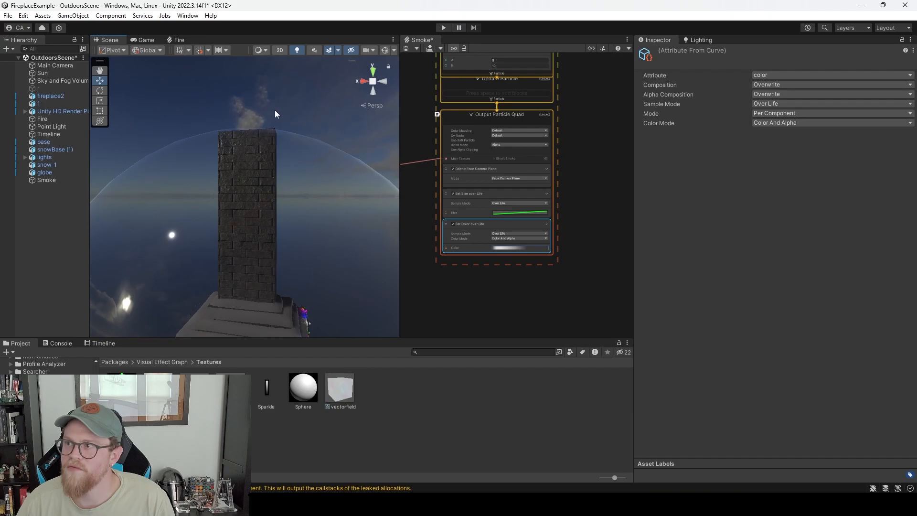
# Raise the end key of the Set Size over Life curve to about 2.5 at time 1.0 and close the curve editor.
pyautogui.click(533, 213)
pyautogui.scroll(2, 602, 246)
pyautogui.moveTo(602, 247); pyautogui.dragTo(597, 375, button='middle')
pyautogui.scroll(-10, 644, 261)
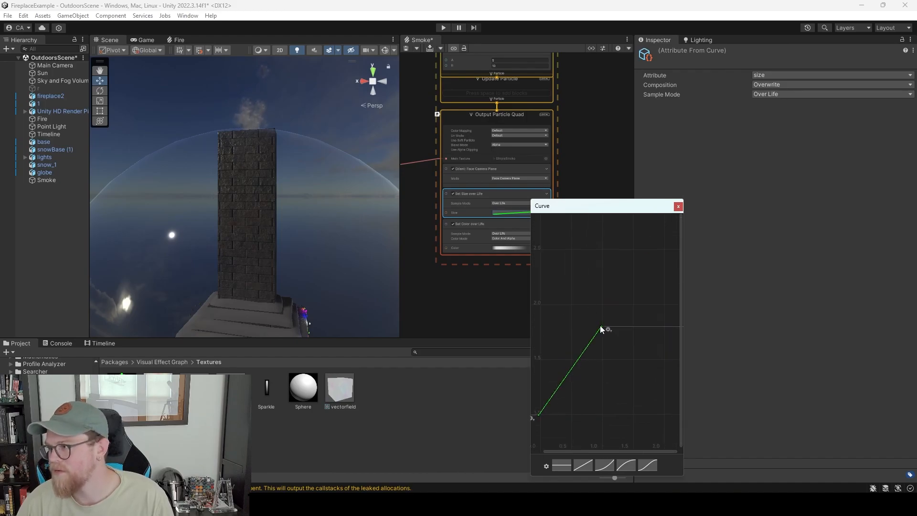
pyautogui.moveTo(603, 327); pyautogui.dragTo(610, 216)
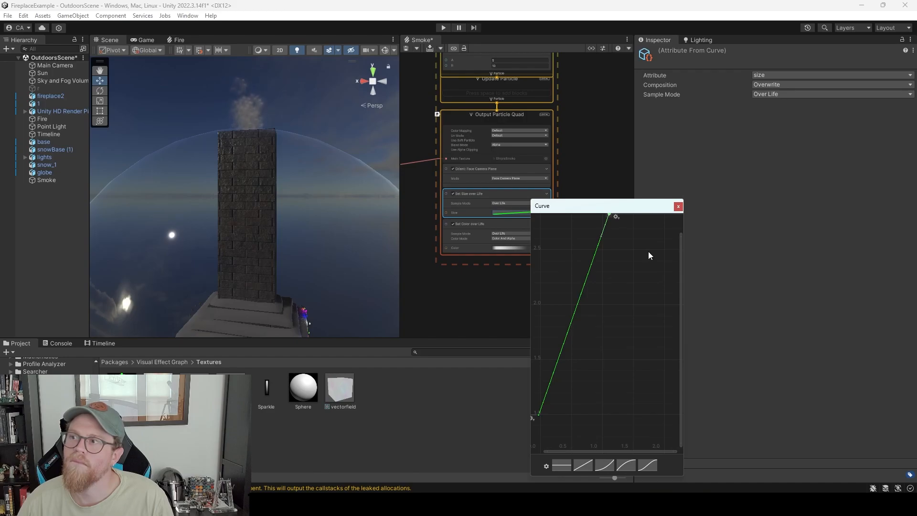
pyautogui.moveTo(609, 213); pyautogui.dragTo(598, 263)
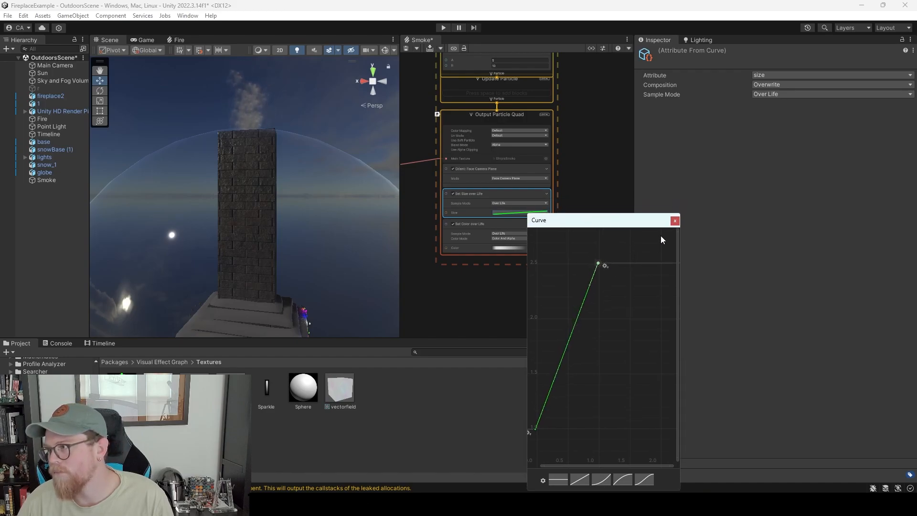
pyautogui.click(674, 221)
# Examine the whole snow globe with its smoke, lights and fire, from a distance and closer up.
pyautogui.scroll(-10, 311, 234)
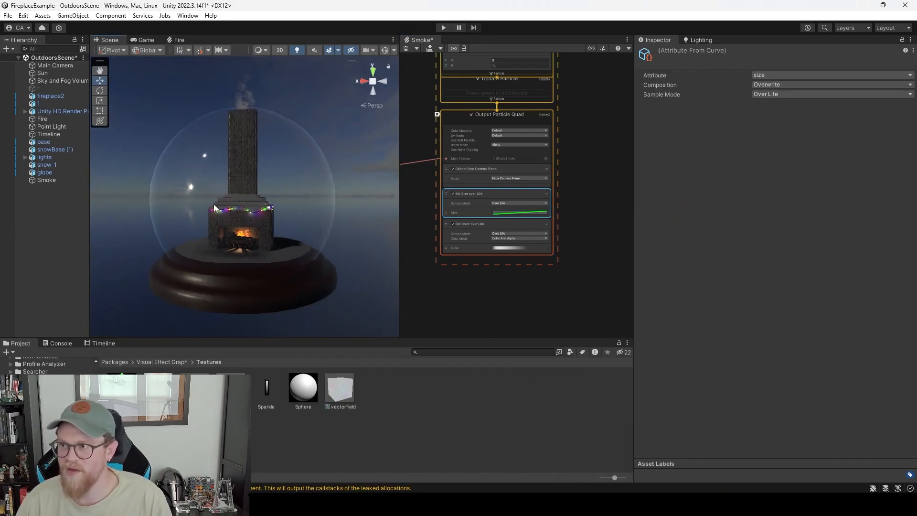
pyautogui.click(359, 200)
pyautogui.keyDown('alt'); pyautogui.moveTo(347, 194); pyautogui.dragTo(342, 245); pyautogui.keyUp('alt')
pyautogui.scroll(3, 342, 245)
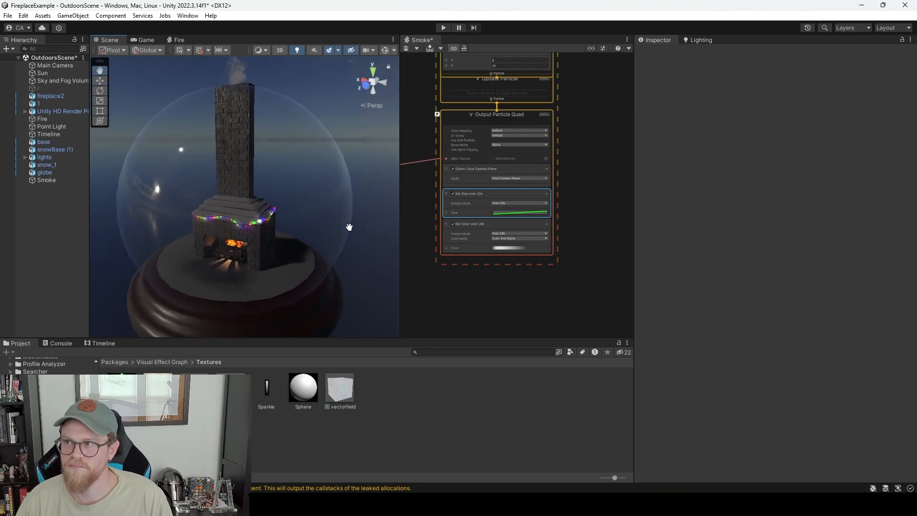
pyautogui.scroll(3, 349, 256)
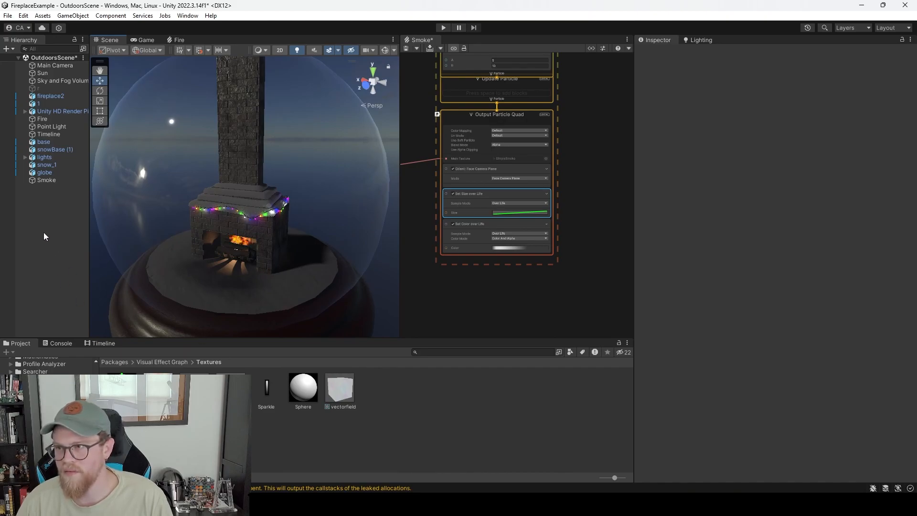
# Leave the Visual Effect Graph Textures folder and open the project's main Assets folder.
pyautogui.rightClick(46, 220)
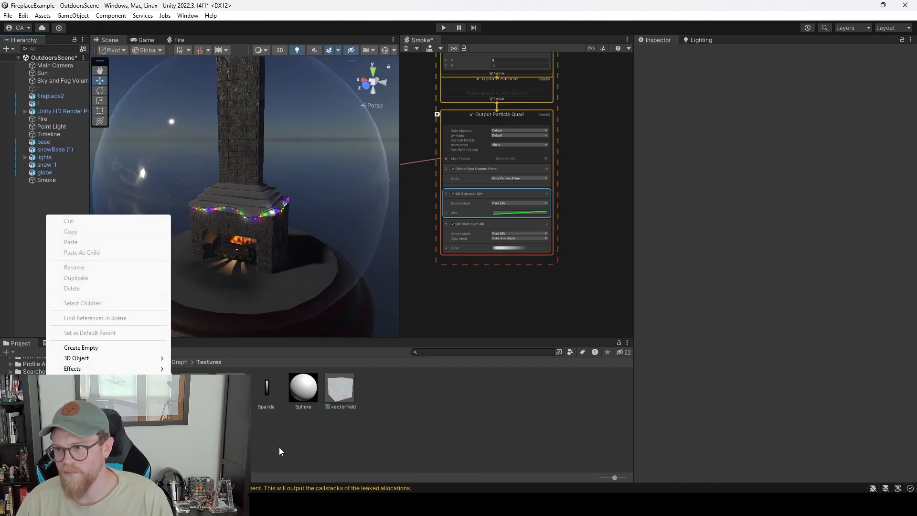
pyautogui.click(420, 398)
pyautogui.rightClick(421, 398)
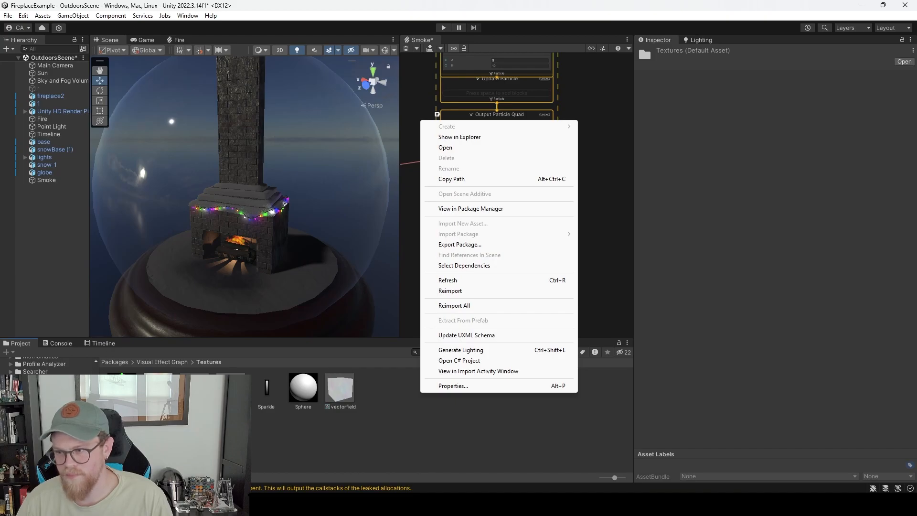
pyautogui.click(394, 404)
pyautogui.scroll(10, 62, 372)
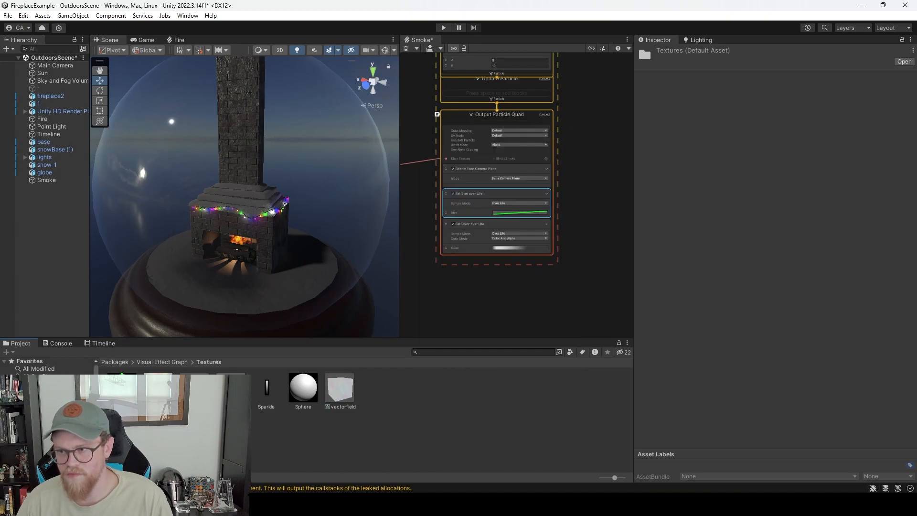
pyautogui.click(27, 418)
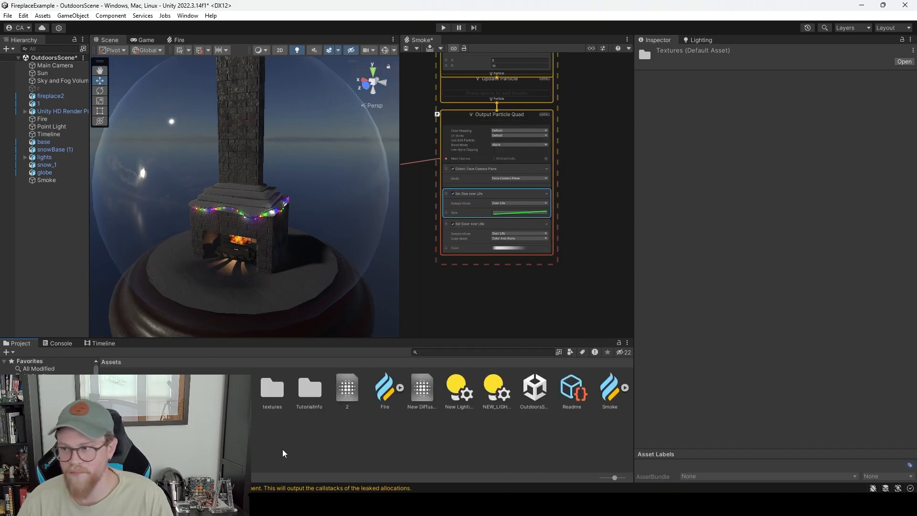
# Create a new Visual Effect Graph asset named Snow in the project's main Assets folder.
pyautogui.rightClick(318, 443)
pyautogui.moveTo(394, 183)
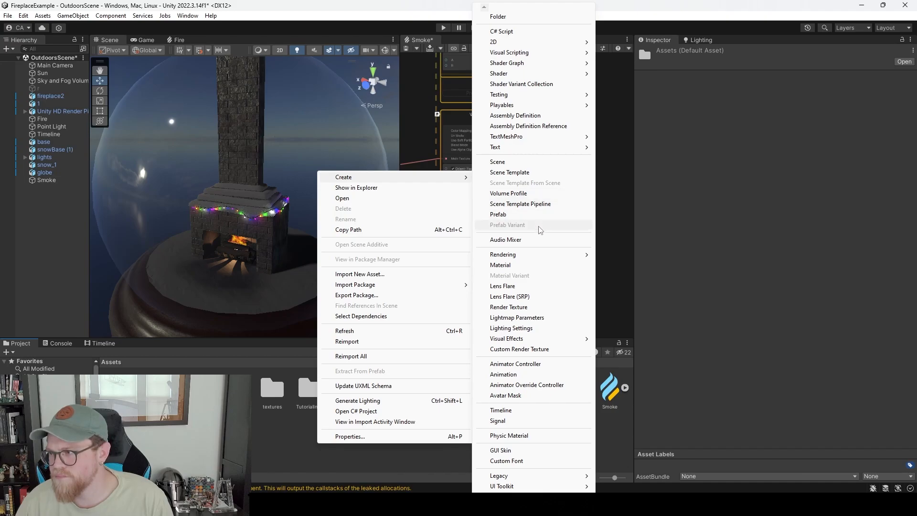
pyautogui.moveTo(573, 339)
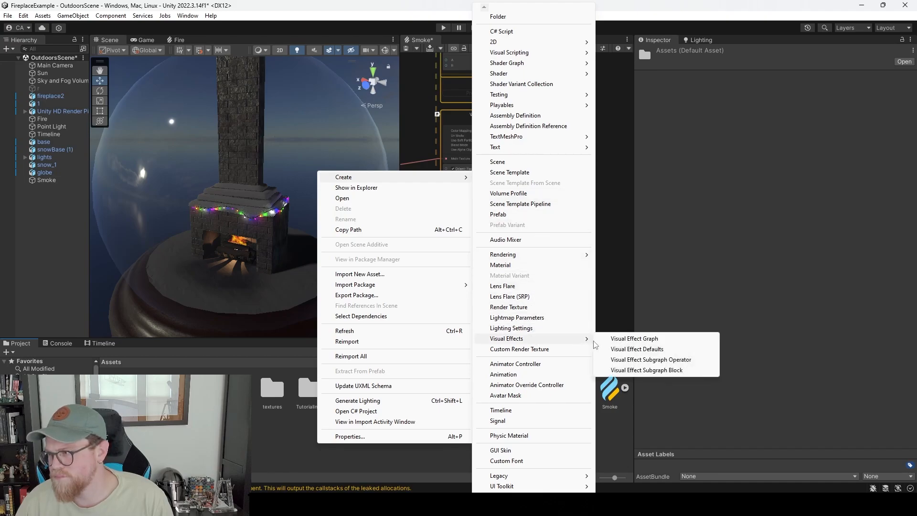
pyautogui.click(634, 339)
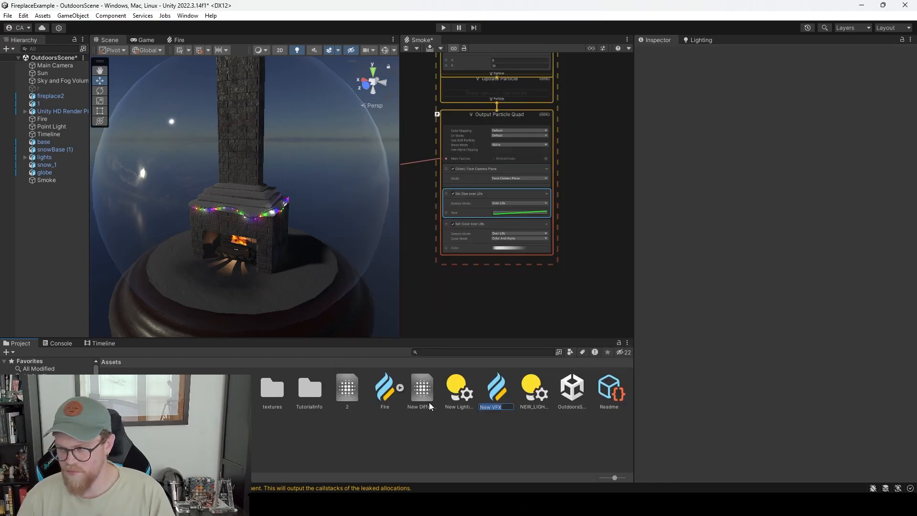
pyautogui.write('Smoke')
pyautogui.press('Return')
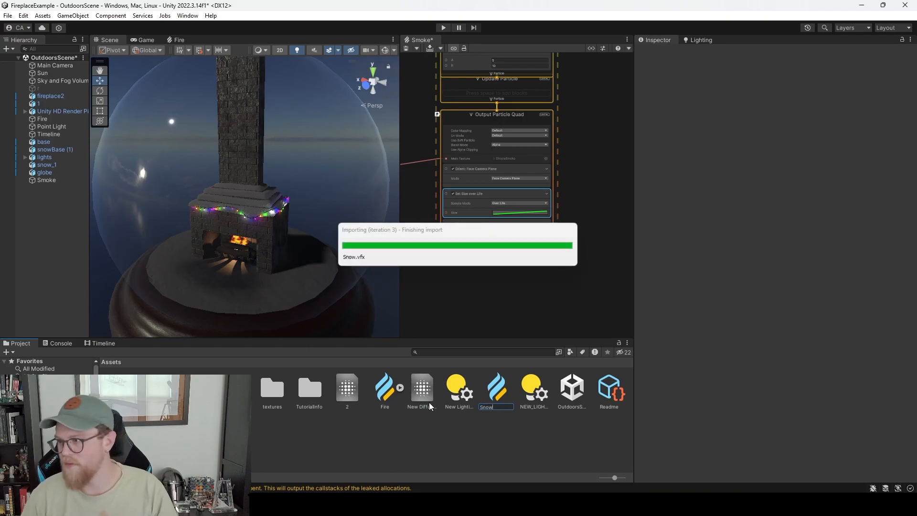
# Place the Snow effect in the scene hierarchy and raise it to about Y 19.13, near the chimney's top.
pyautogui.moveTo(466, 290); pyautogui.dragTo(562, 301, button='middle')
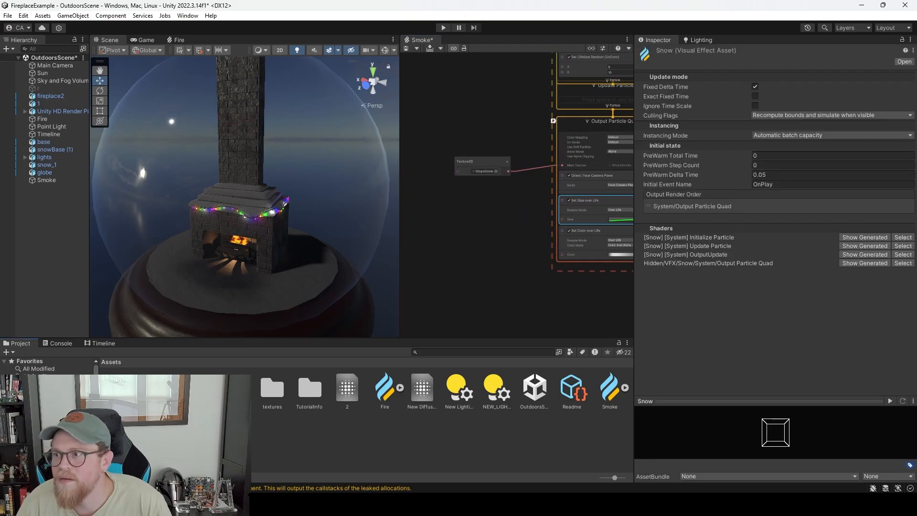
pyautogui.moveTo(122, 432); pyautogui.dragTo(45, 242)
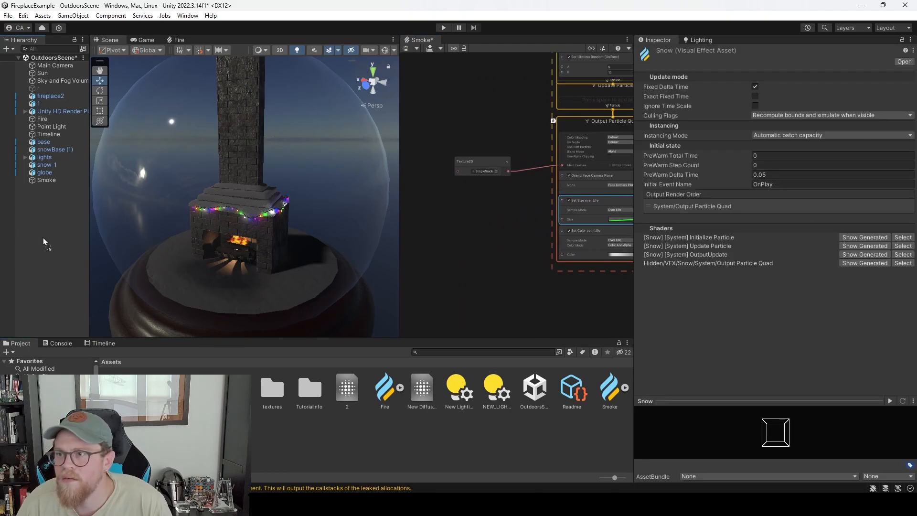
pyautogui.moveTo(253, 229); pyautogui.dragTo(254, 77)
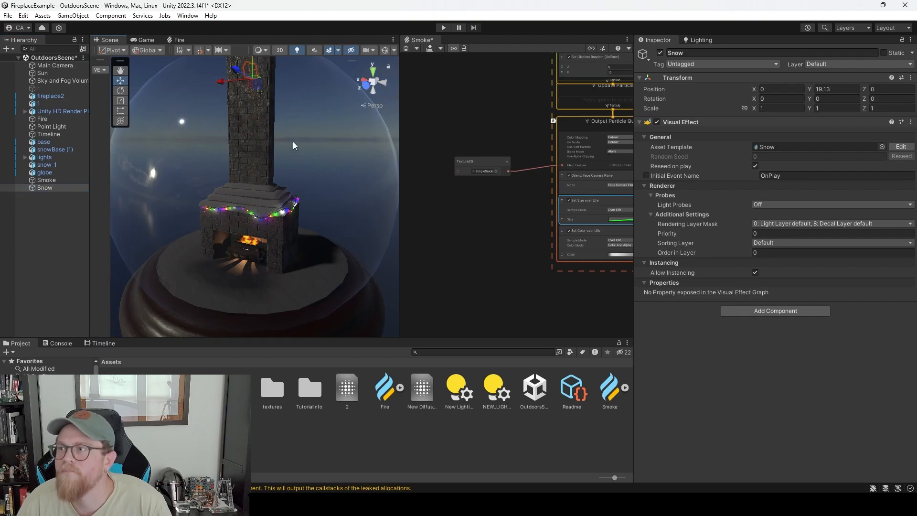
# Move the Snow effect sideways out of the chimney to about X -4.21.
pyautogui.press('f')
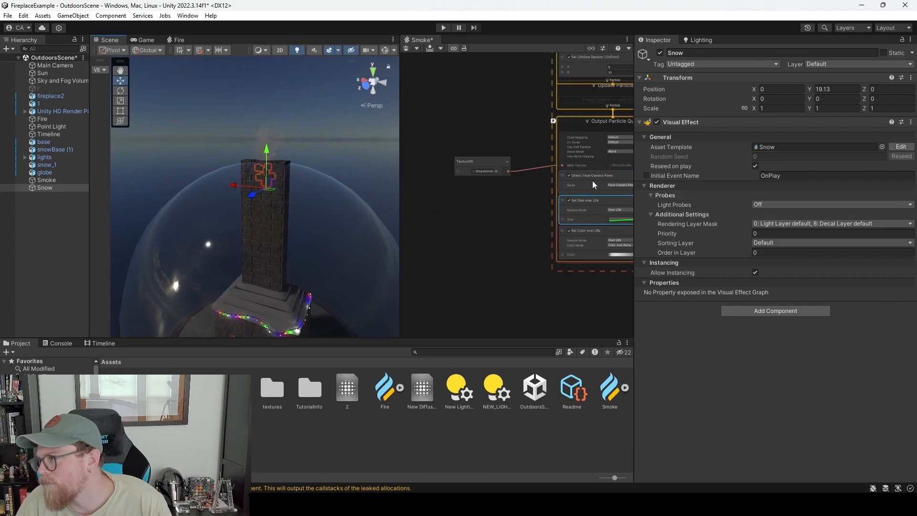
pyautogui.keyDown('alt'); pyautogui.moveTo(289, 175); pyautogui.dragTo(290, 171); pyautogui.keyUp('alt')
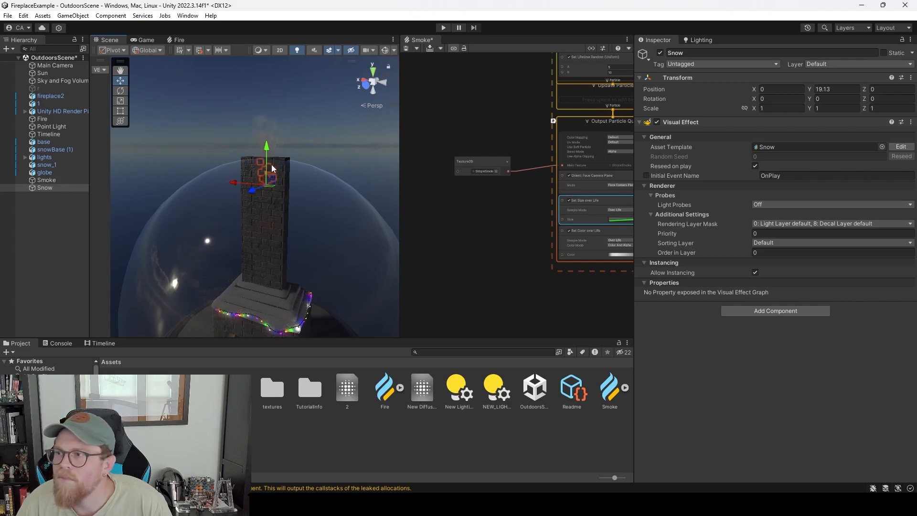
pyautogui.moveTo(518, 214); pyautogui.dragTo(442, 288, button='middle')
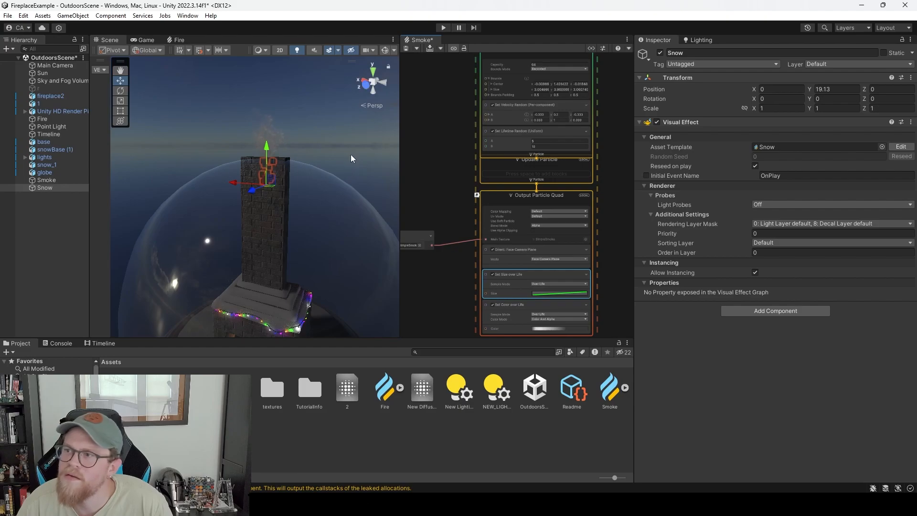
pyautogui.moveTo(237, 185); pyautogui.dragTo(284, 191)
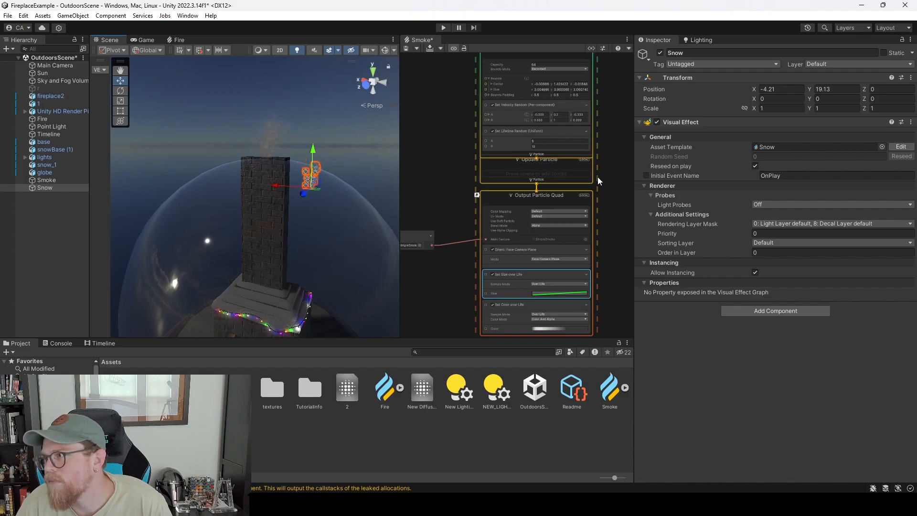
# Open the Snow effect's graph for editing and add a Texture2D node beside its Output Particle Quad block.
pyautogui.scroll(2, 598, 177)
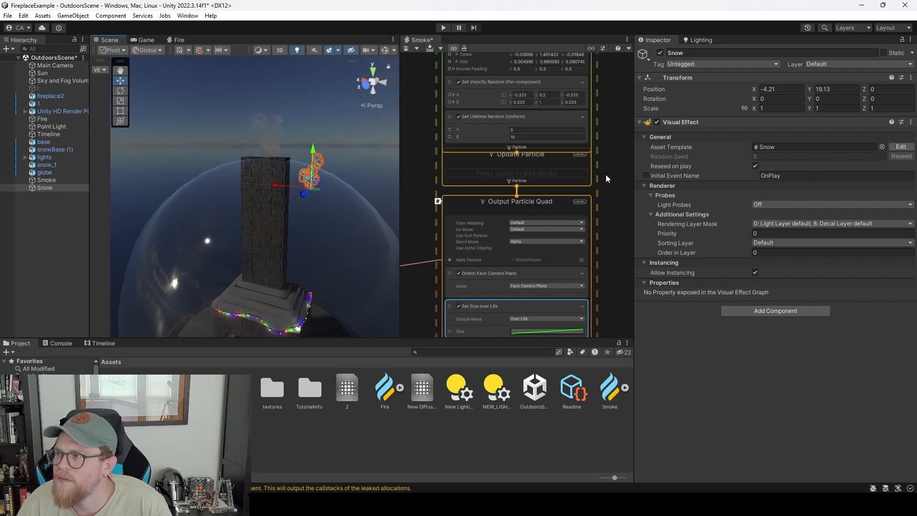
pyautogui.moveTo(614, 239); pyautogui.dragTo(674, 139, button='middle')
pyautogui.moveTo(460, 229); pyautogui.dragTo(504, 229, button='middle')
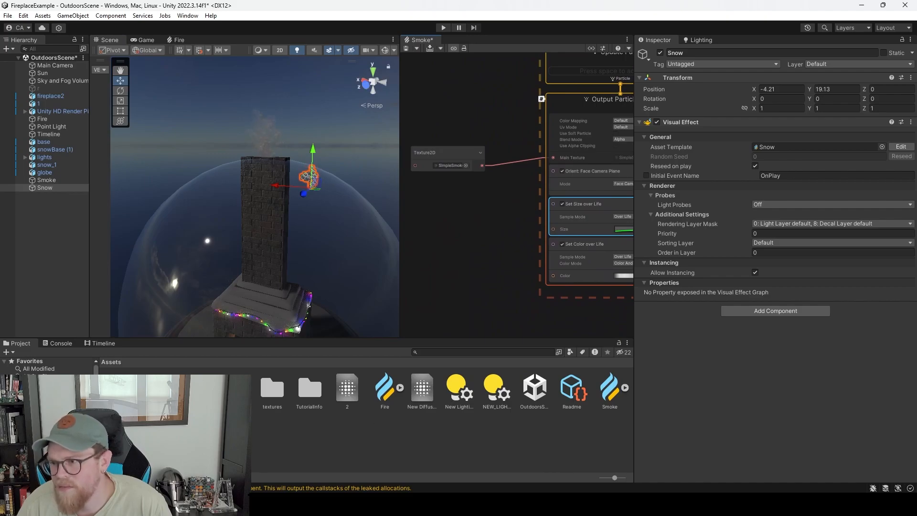
pyautogui.doubleClick(123, 434)
pyautogui.moveTo(457, 251); pyautogui.dragTo(483, 220, button='middle')
pyautogui.rightClick(461, 223)
pyautogui.click(495, 229)
pyautogui.write('text')
pyautogui.click(479, 248)
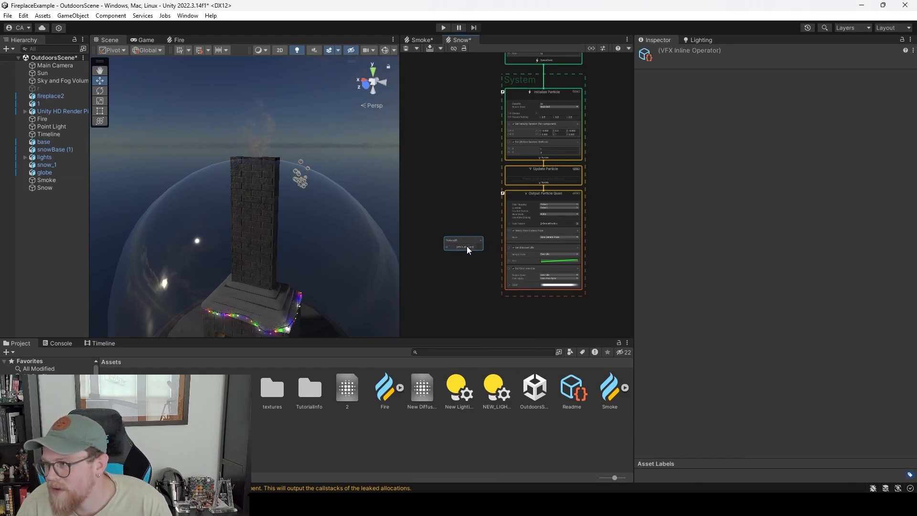
# Open the Texture2D node's texture selection and look through the available assets for a suitable snow particle texture.
pyautogui.click(466, 246)
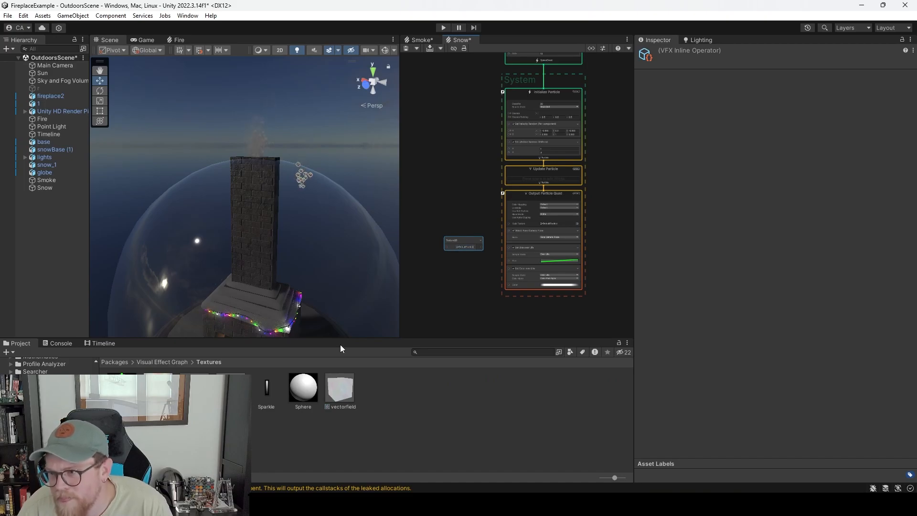
pyautogui.scroll(1, 472, 244)
pyautogui.click(473, 246)
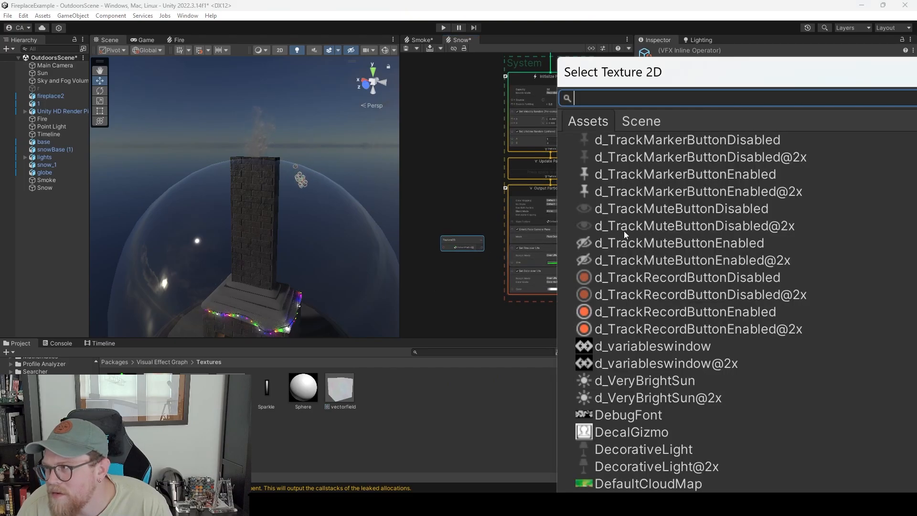
pyautogui.scroll(-5, 711, 296)
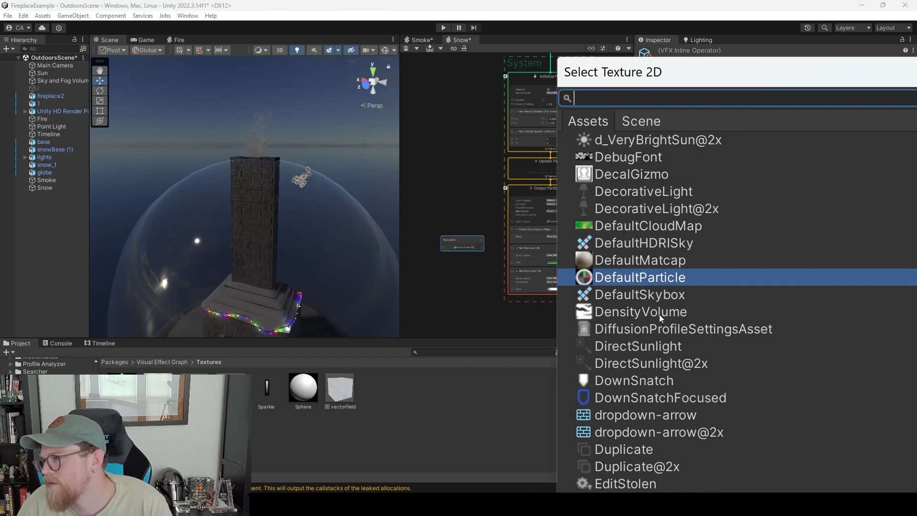
pyautogui.scroll(-6, 663, 306)
pyautogui.scroll(-8, 669, 298)
pyautogui.moveTo(680, 72); pyautogui.dragTo(303, 62)
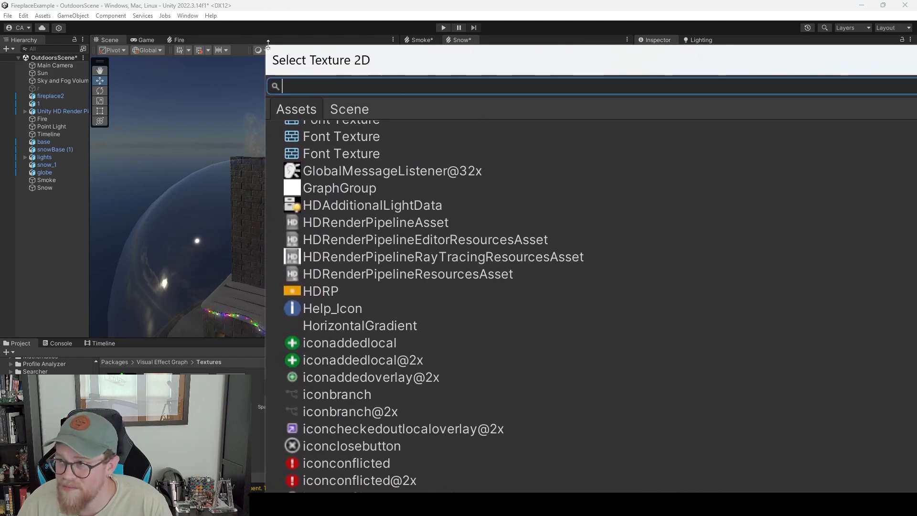
pyautogui.moveTo(422, 67); pyautogui.dragTo(280, 52)
pyautogui.scroll(10, 270, 230)
pyautogui.scroll(6, 292, 274)
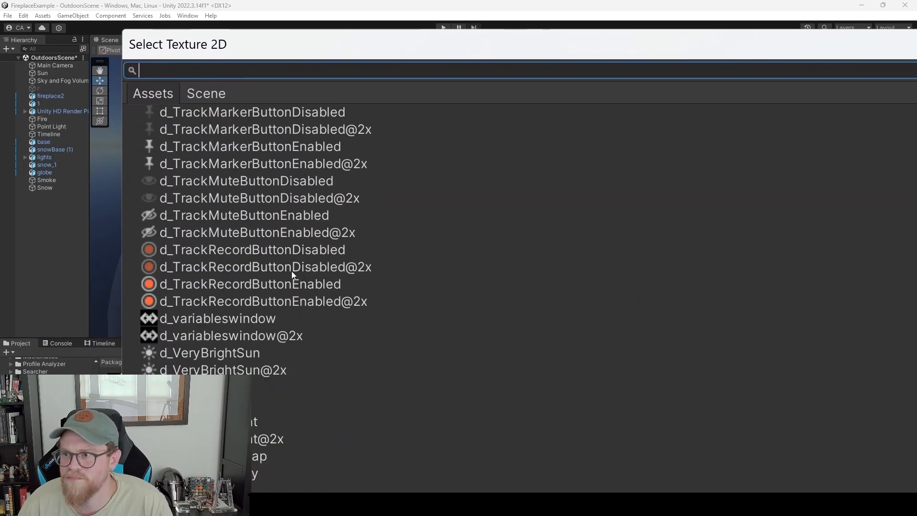
pyautogui.scroll(-1, 292, 281)
pyautogui.scroll(20, 275, 332)
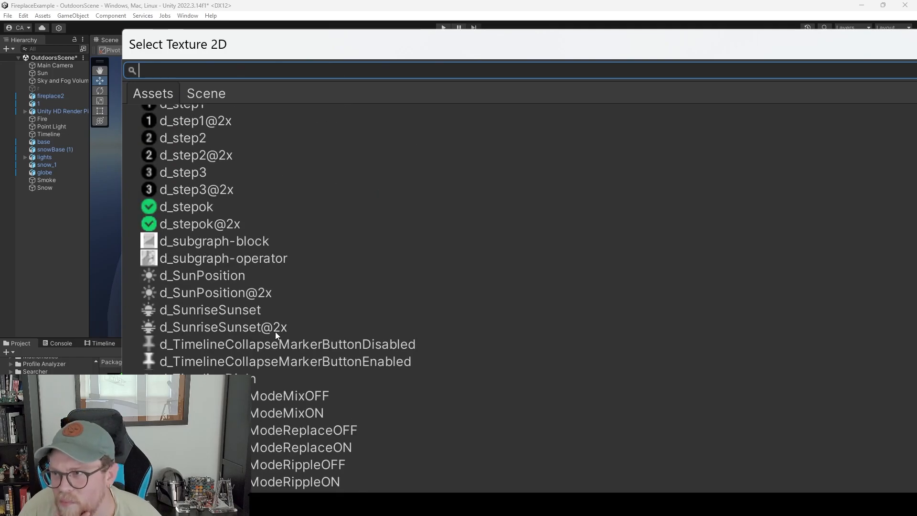
pyautogui.scroll(20, 276, 332)
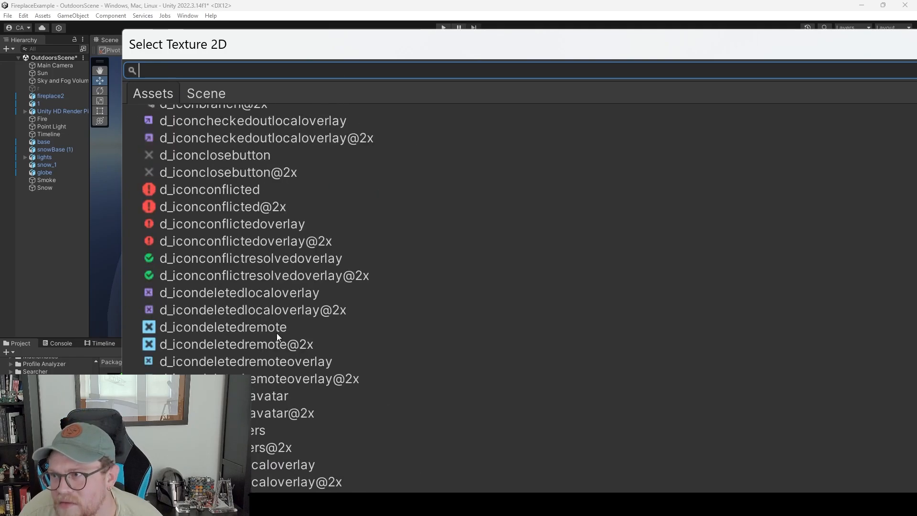
pyautogui.scroll(20, 279, 333)
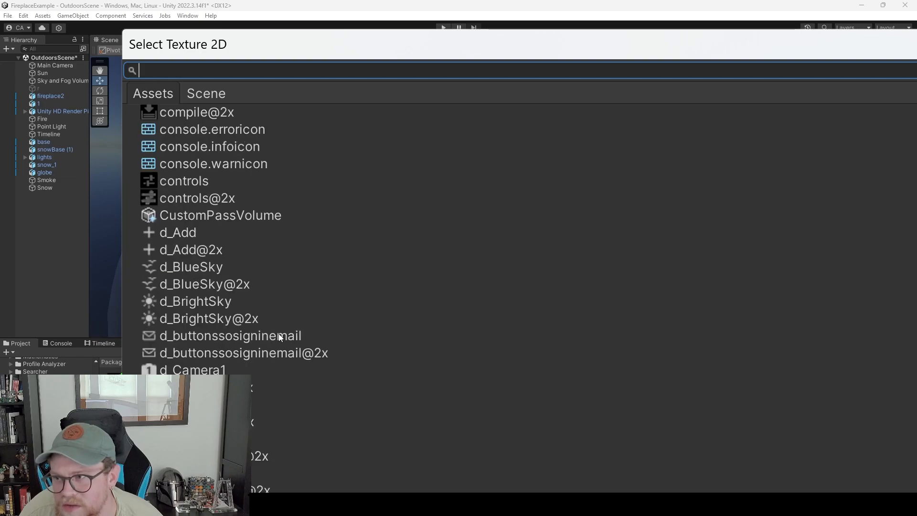
pyautogui.scroll(20, 279, 333)
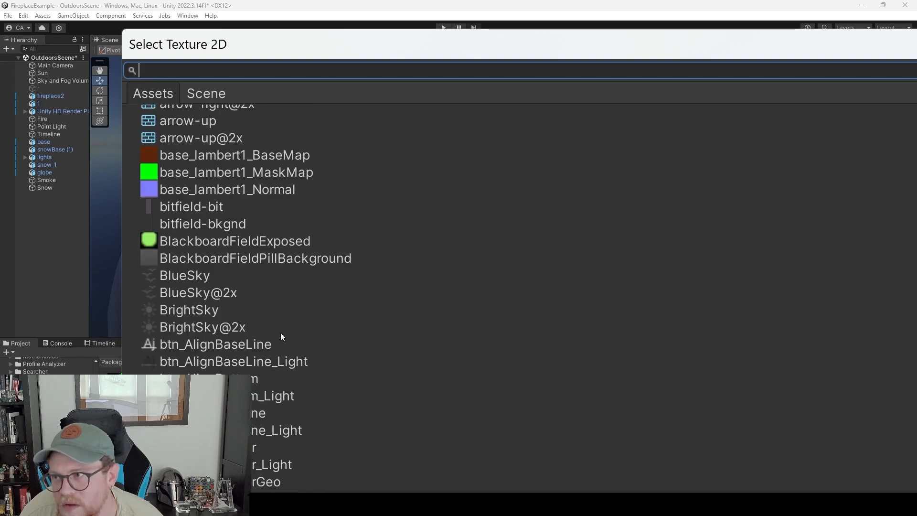
pyautogui.scroll(-20, 281, 336)
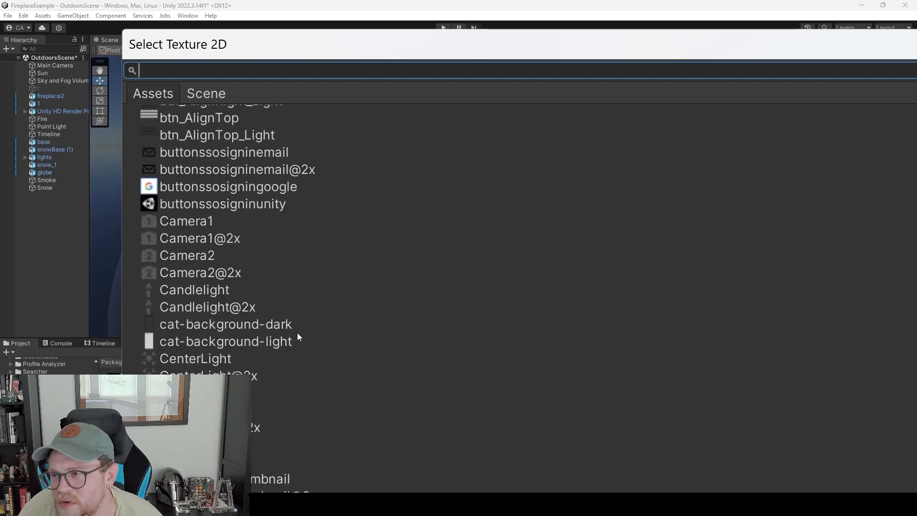
pyautogui.scroll(-5, 299, 334)
pyautogui.scroll(8, 300, 333)
pyautogui.scroll(-10, 300, 332)
pyautogui.scroll(-20, 300, 336)
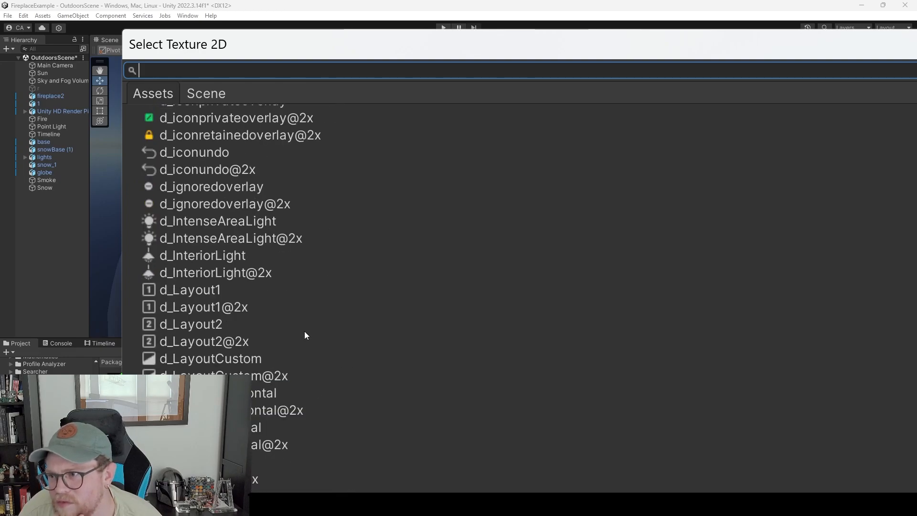
pyautogui.scroll(-20, 307, 331)
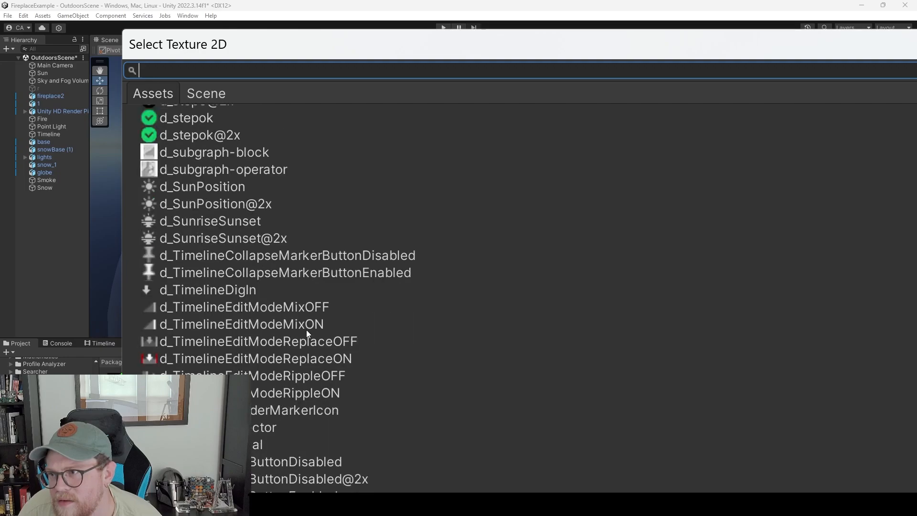
pyautogui.scroll(-20, 321, 331)
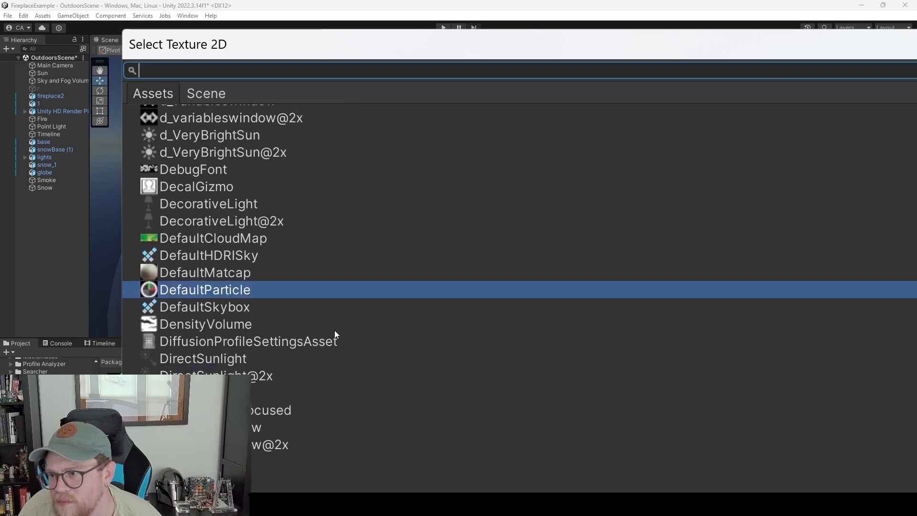
pyautogui.scroll(-15, 351, 321)
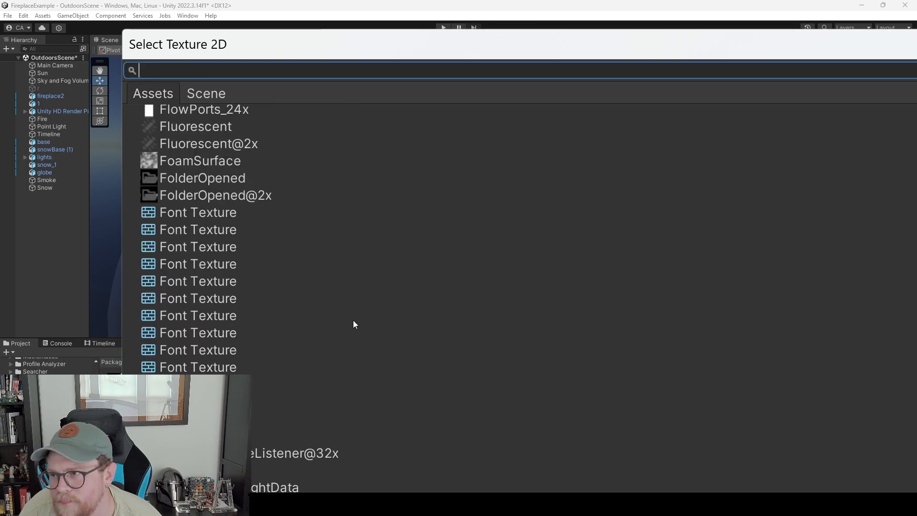
pyautogui.scroll(-15, 359, 322)
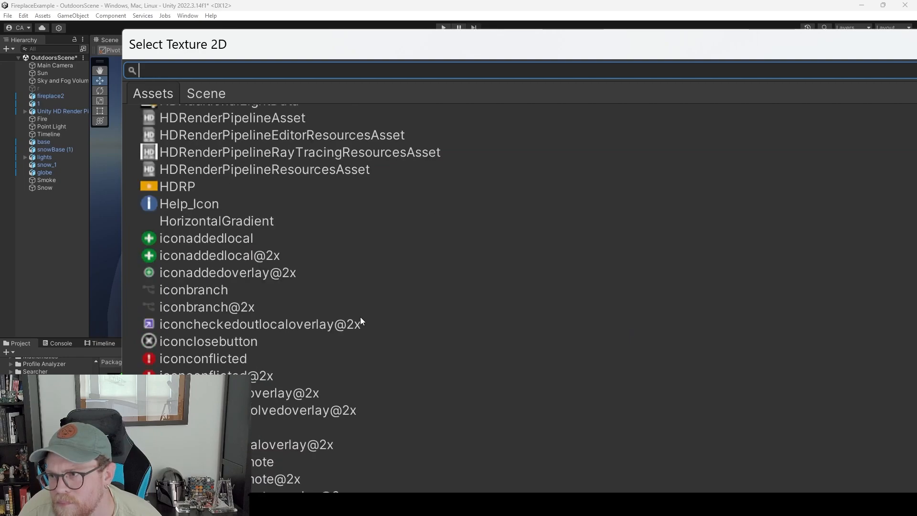
pyautogui.scroll(-5, 361, 319)
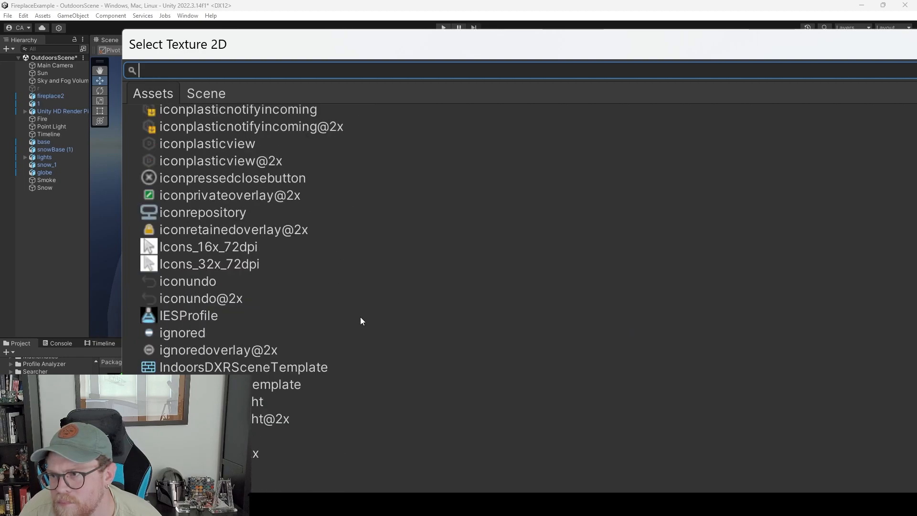
pyautogui.scroll(-11, 364, 319)
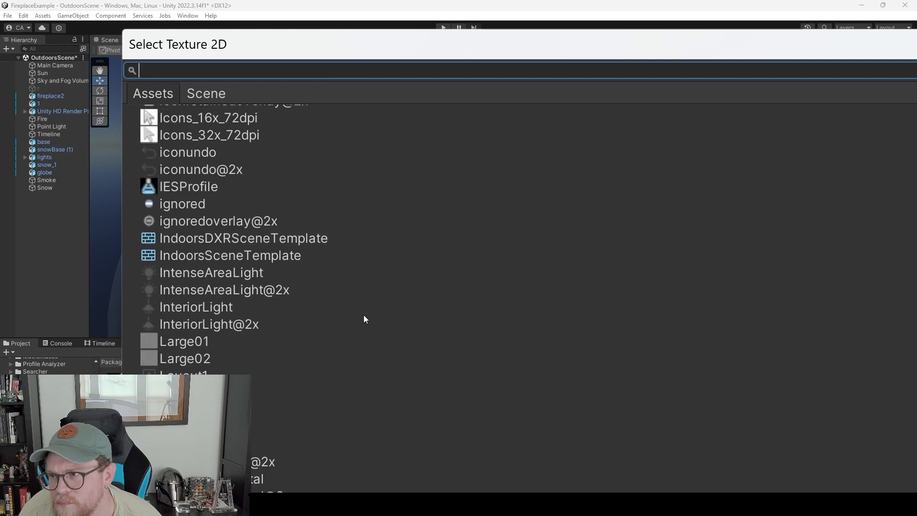
pyautogui.scroll(-20, 367, 317)
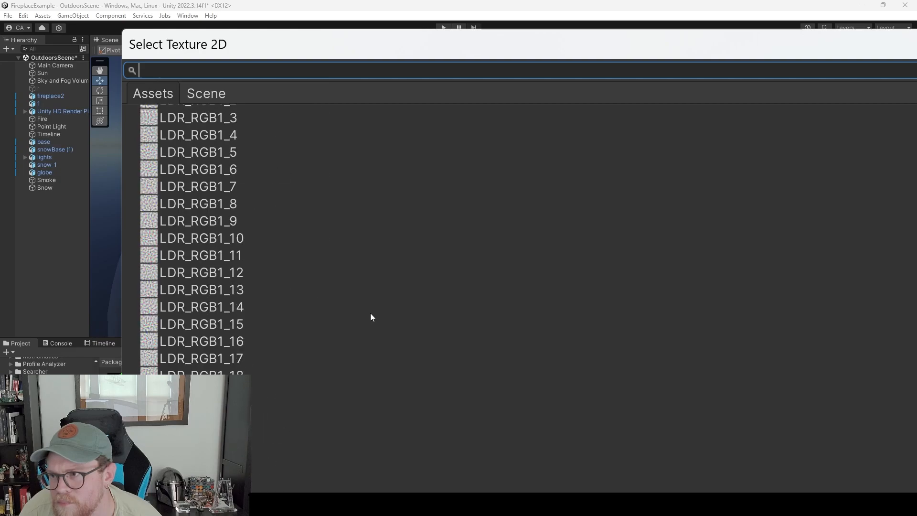
pyautogui.scroll(-4, 372, 311)
pyautogui.scroll(5, 371, 311)
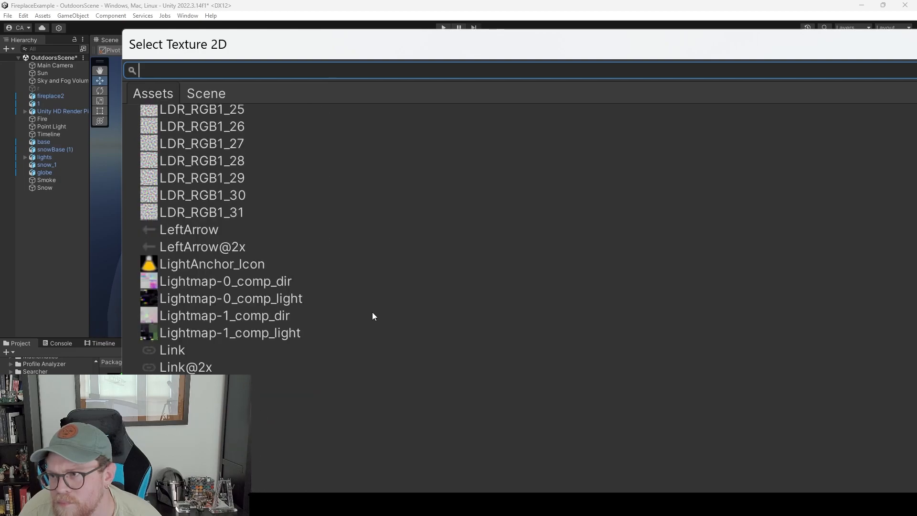
pyautogui.scroll(-6, 372, 312)
pyautogui.scroll(-9, 377, 315)
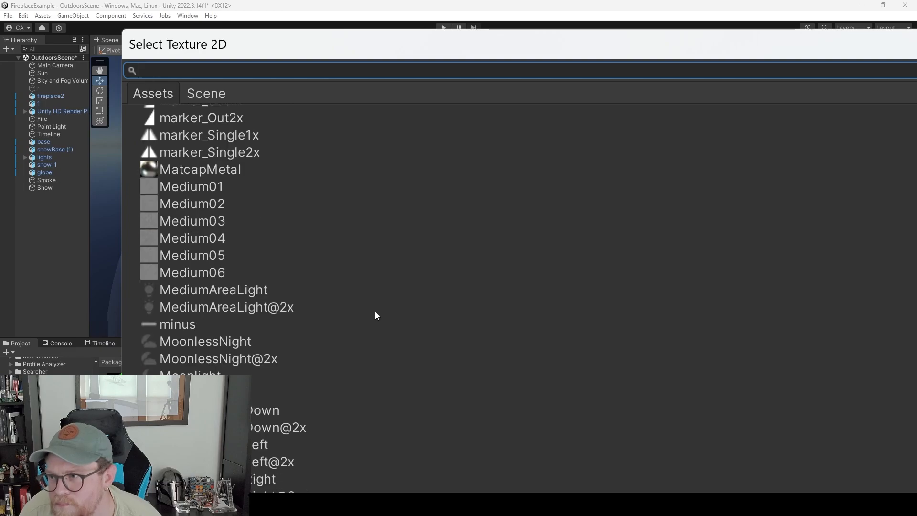
pyautogui.scroll(-5, 380, 311)
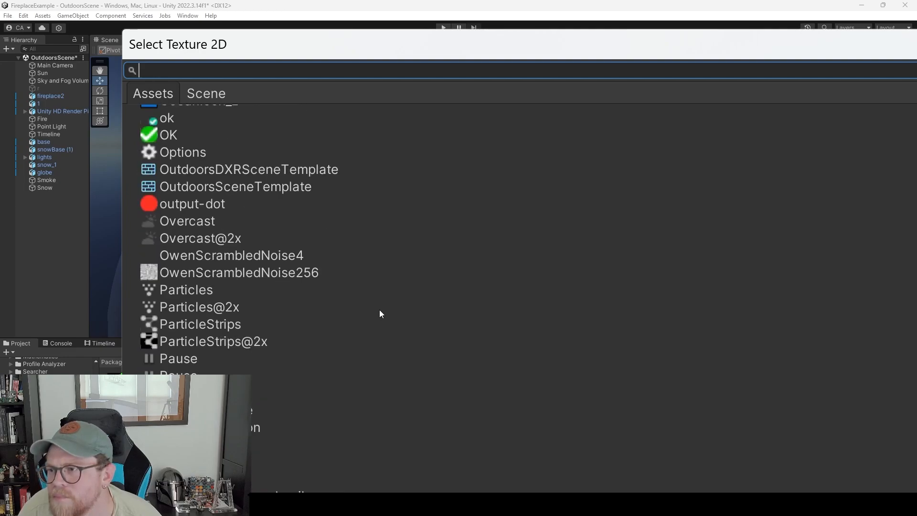
# Choose Default-Particle as the Texture2D node's texture and connect the node to the Output Particle Quad's texture input.
pyautogui.scroll(-5, 360, 314)
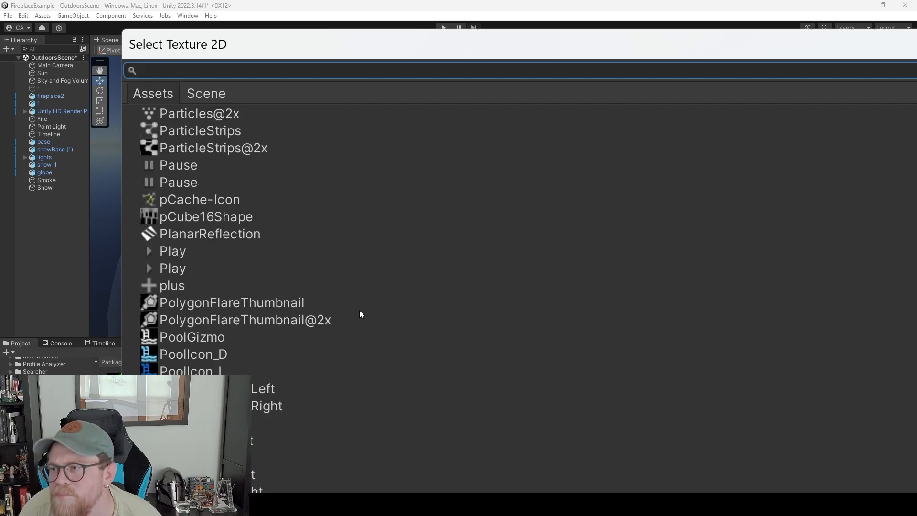
pyautogui.scroll(-2, 349, 348)
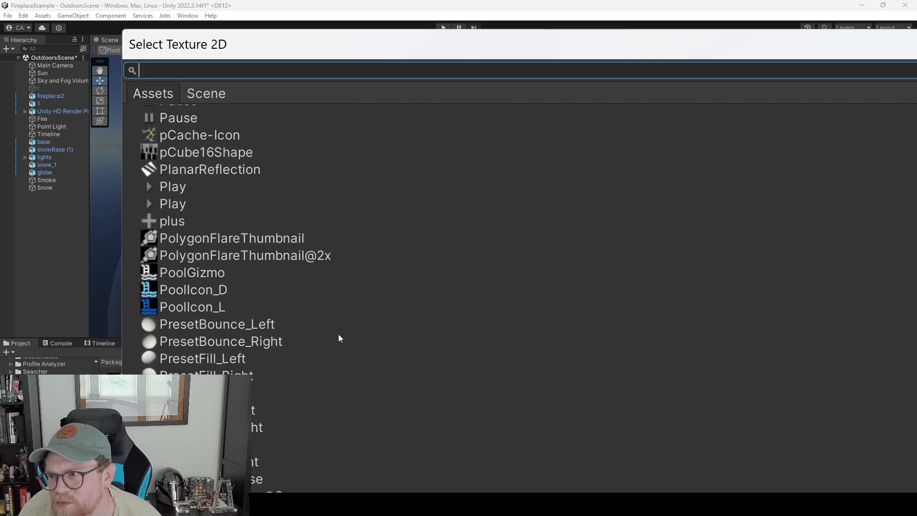
pyautogui.scroll(-10, 368, 334)
pyautogui.scroll(-9, 373, 334)
pyautogui.scroll(-7, 374, 334)
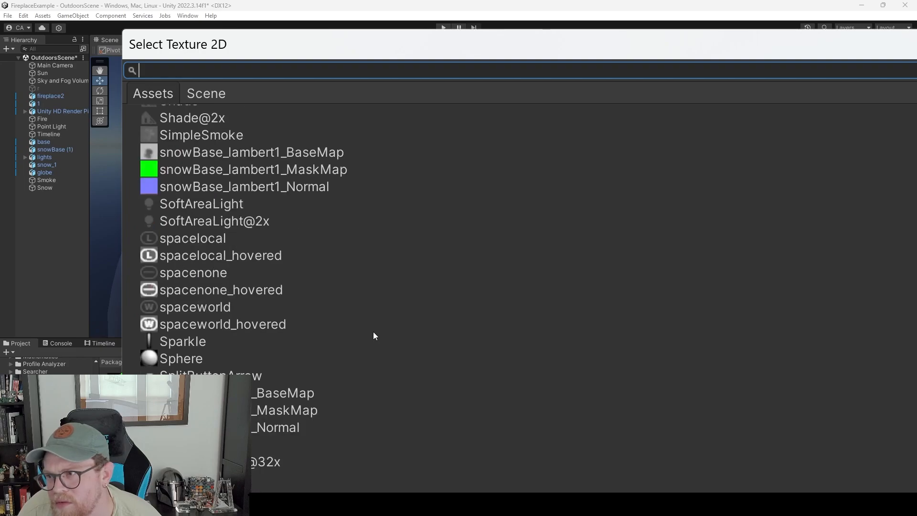
pyautogui.scroll(-7, 373, 332)
pyautogui.scroll(-13, 374, 336)
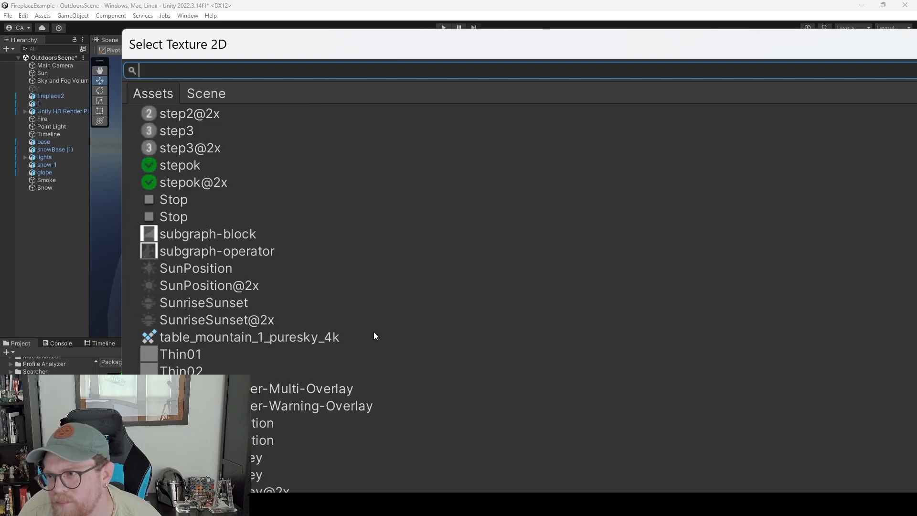
pyautogui.scroll(-9, 373, 336)
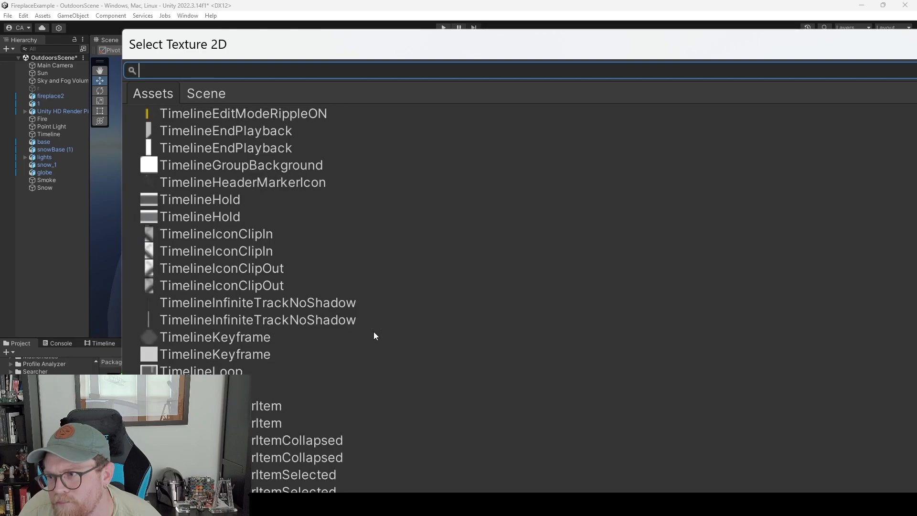
pyautogui.scroll(-18, 374, 335)
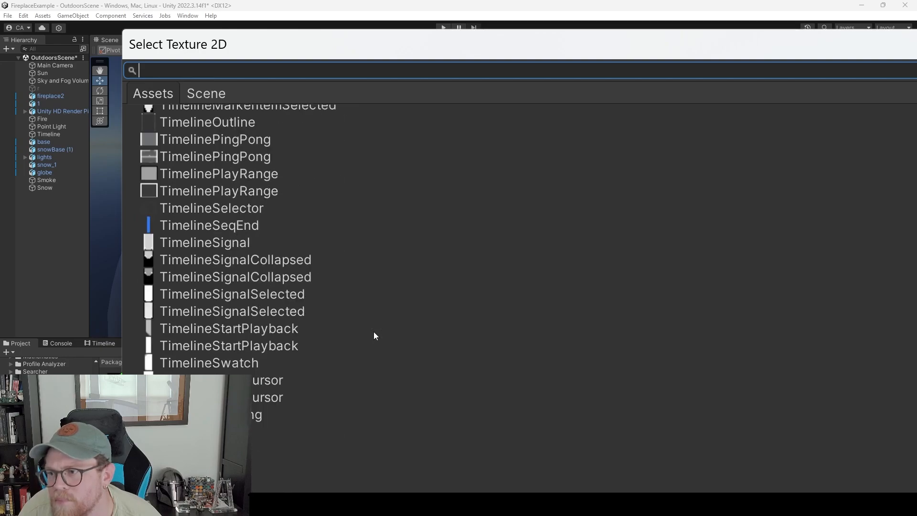
pyautogui.scroll(-6, 374, 335)
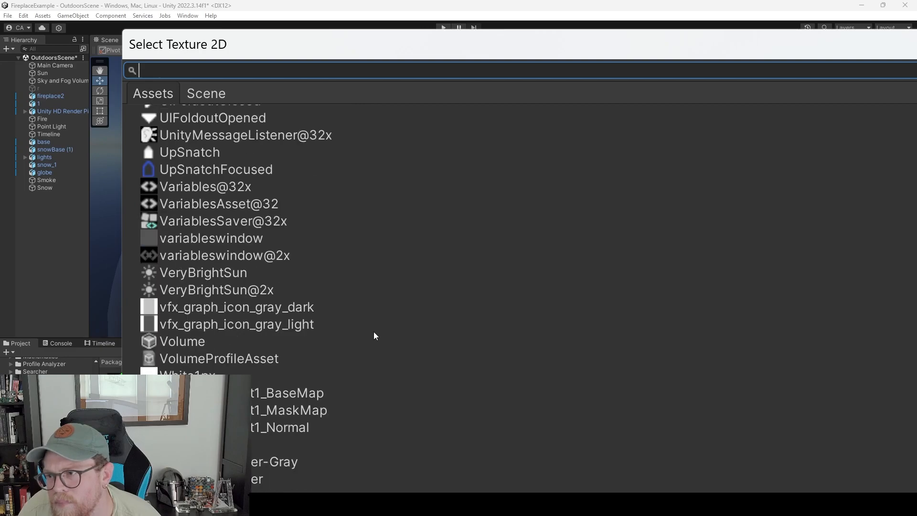
pyautogui.moveTo(432, 56); pyautogui.dragTo(437, 38)
pyautogui.click(215, 479)
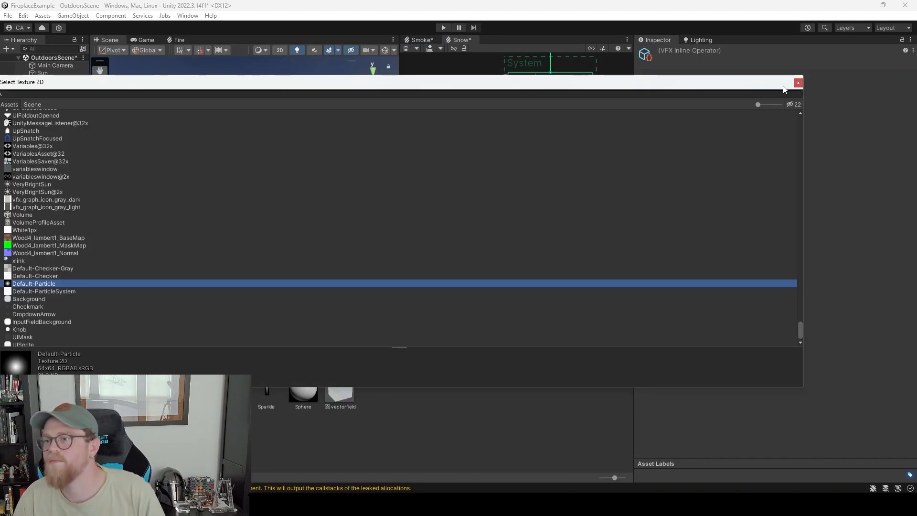
pyautogui.click(798, 84)
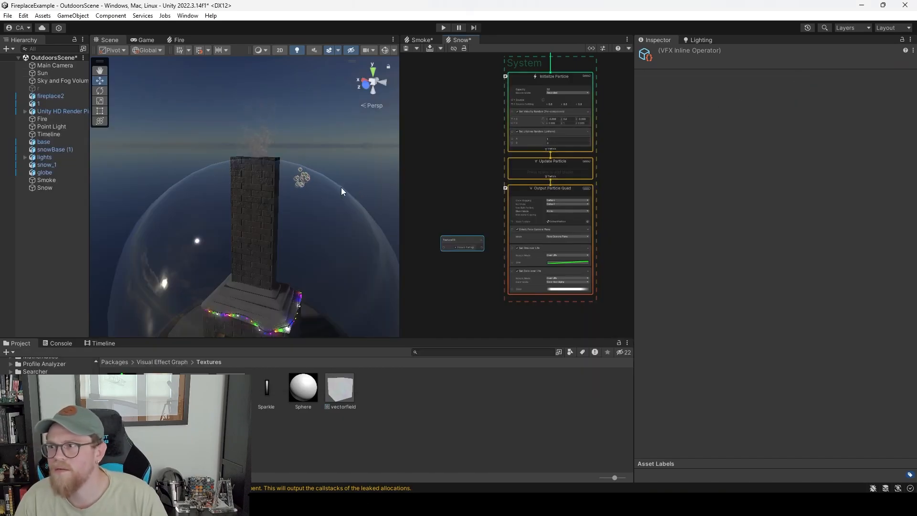
pyautogui.moveTo(480, 246); pyautogui.dragTo(525, 221)
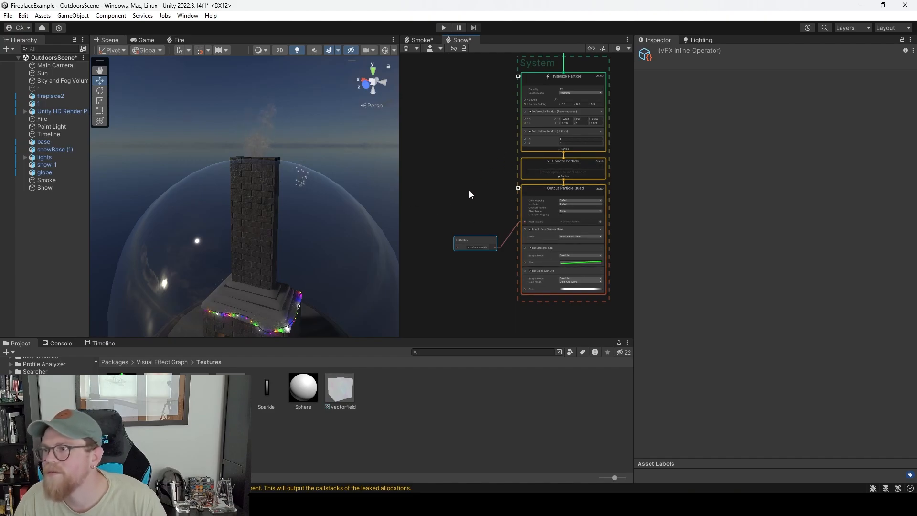
# Set the Snow graph's random velocity Y values to -0.2 for A and -0.3 for B.
pyautogui.scroll(8, 468, 193)
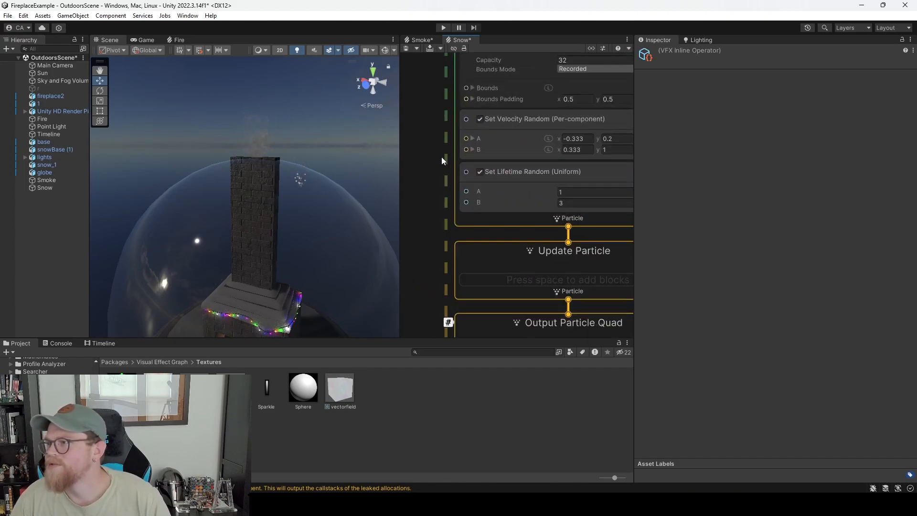
pyautogui.moveTo(441, 156); pyautogui.dragTo(384, 176, button='middle')
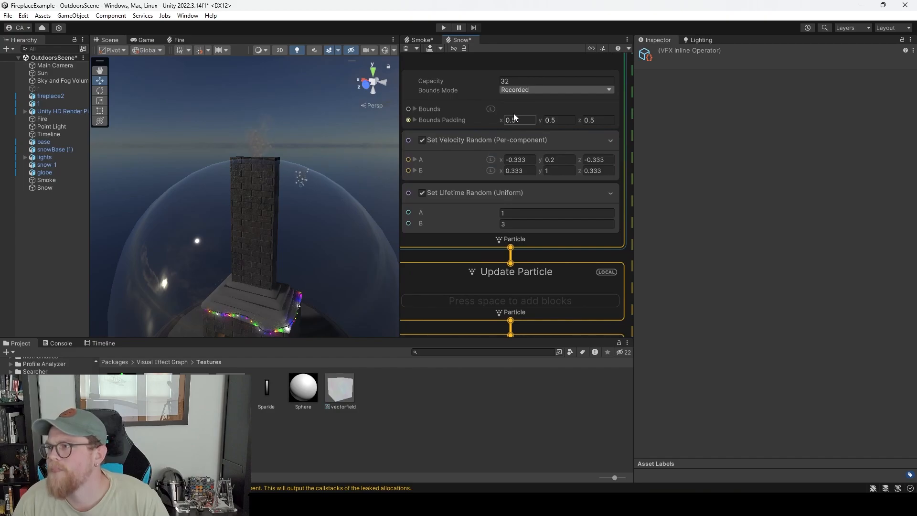
pyautogui.click(556, 94)
pyautogui.click(593, 65)
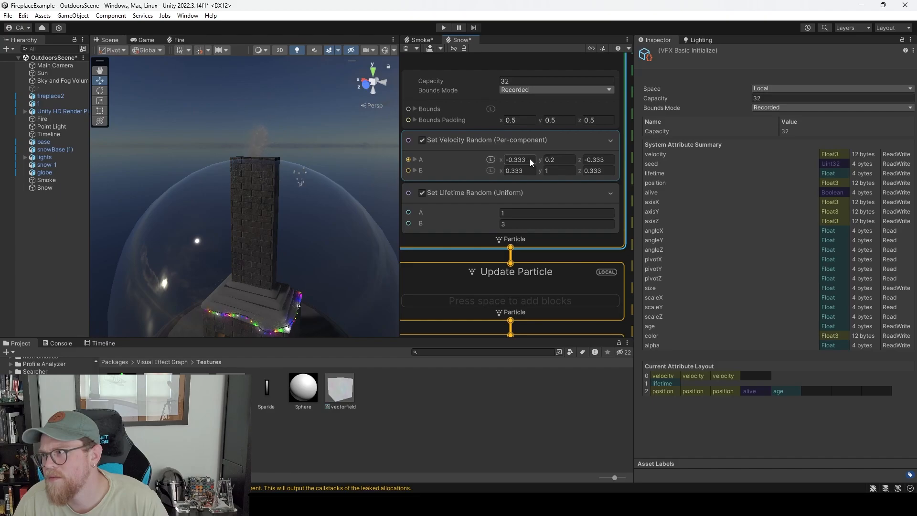
pyautogui.click(567, 160)
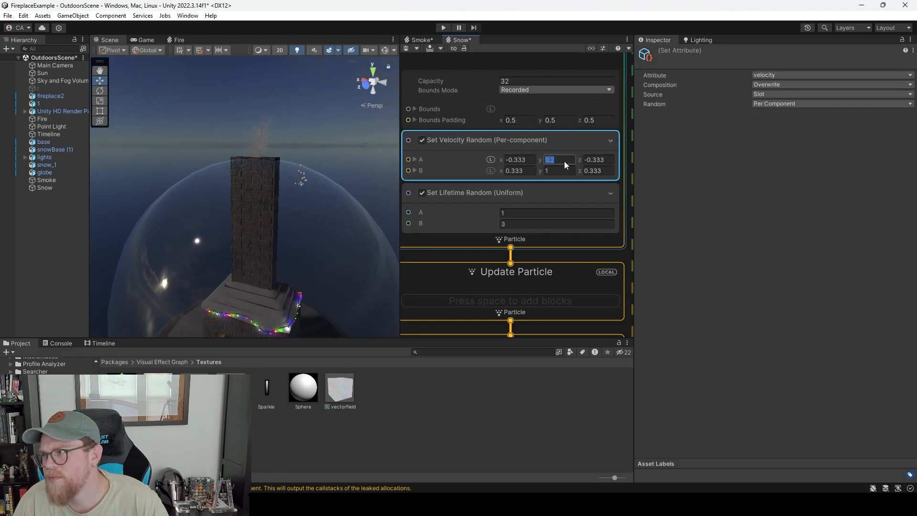
pyautogui.write('-.2')
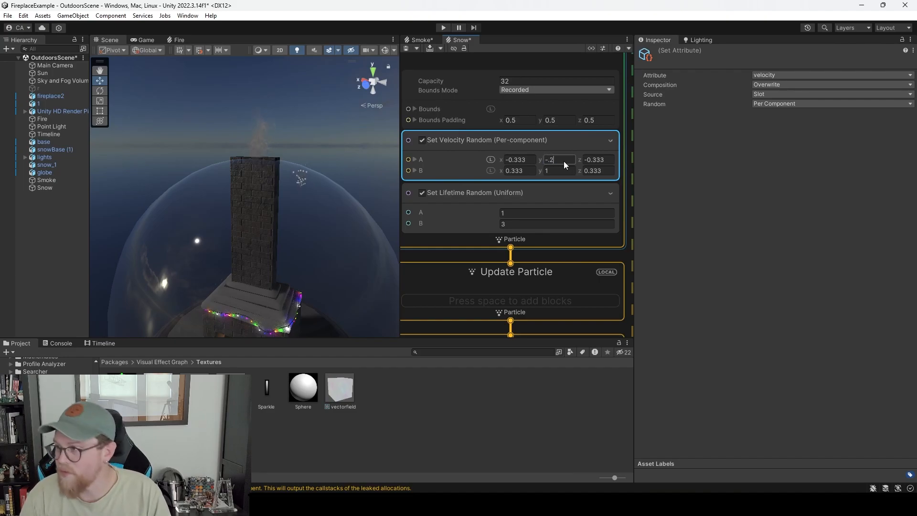
pyautogui.click(556, 168)
pyautogui.write('-1')
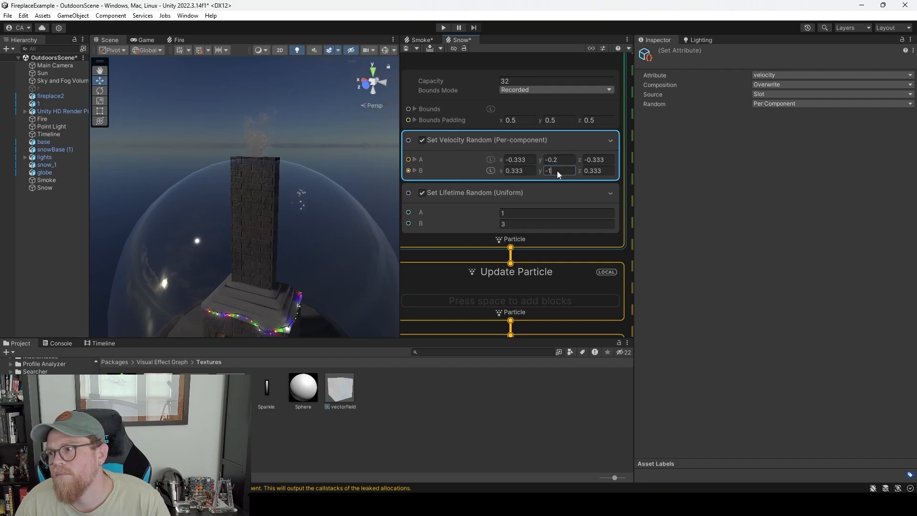
pyautogui.moveTo(557, 171); pyautogui.dragTo(544, 172)
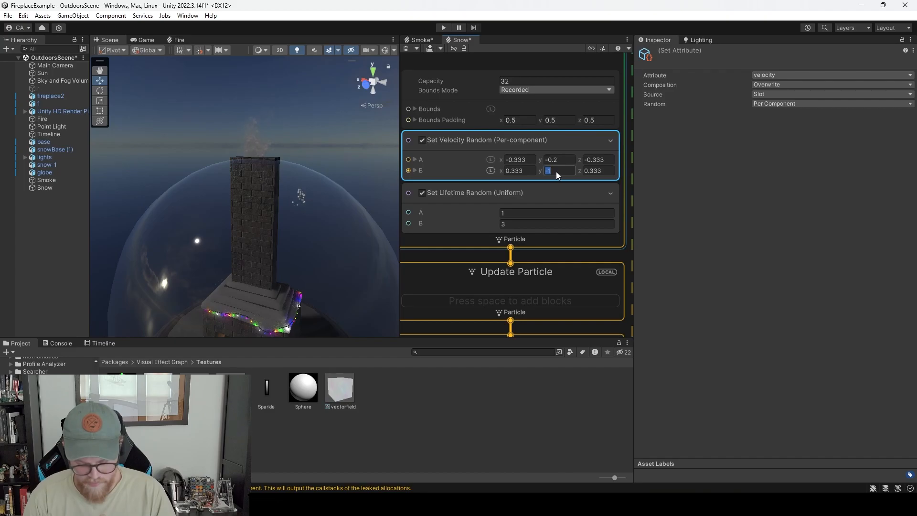
pyautogui.press('Return')
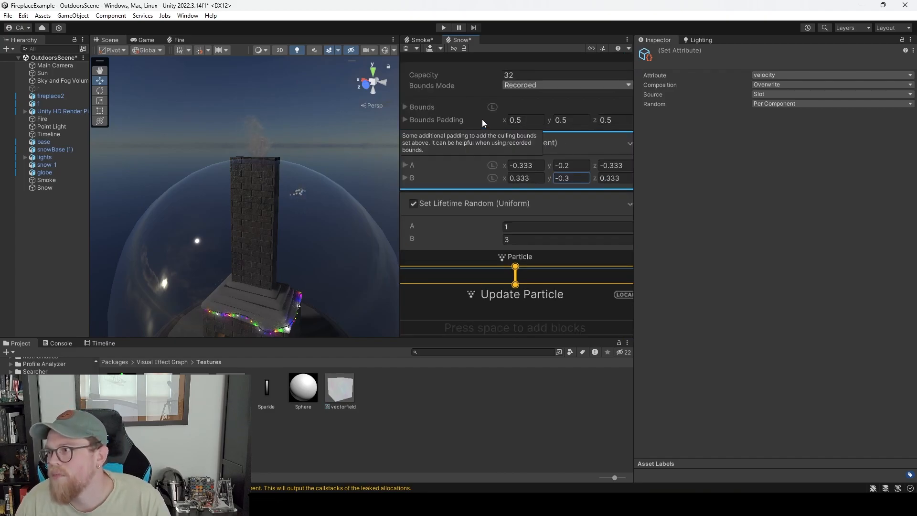
# Set both the A and B values of the snow particles' random lifetime to 50.
pyautogui.moveTo(624, 116); pyautogui.dragTo(588, 185, button='middle')
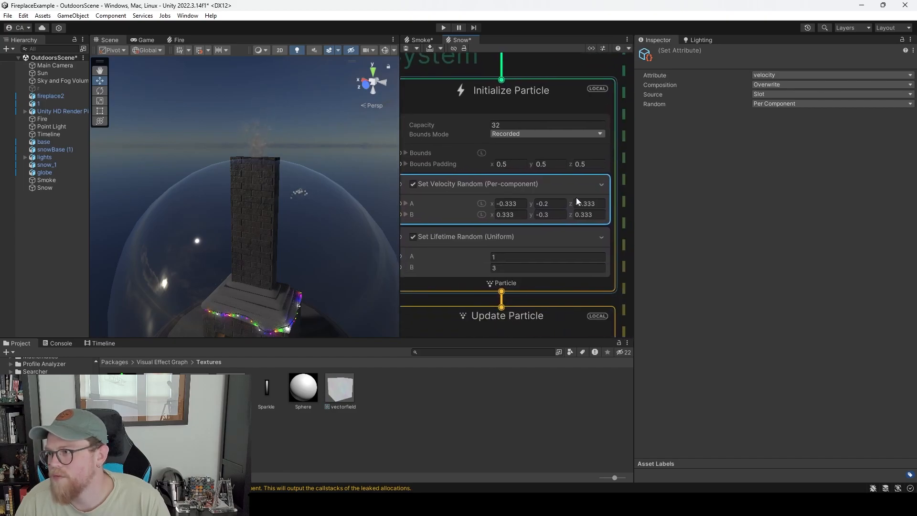
pyautogui.click(509, 257)
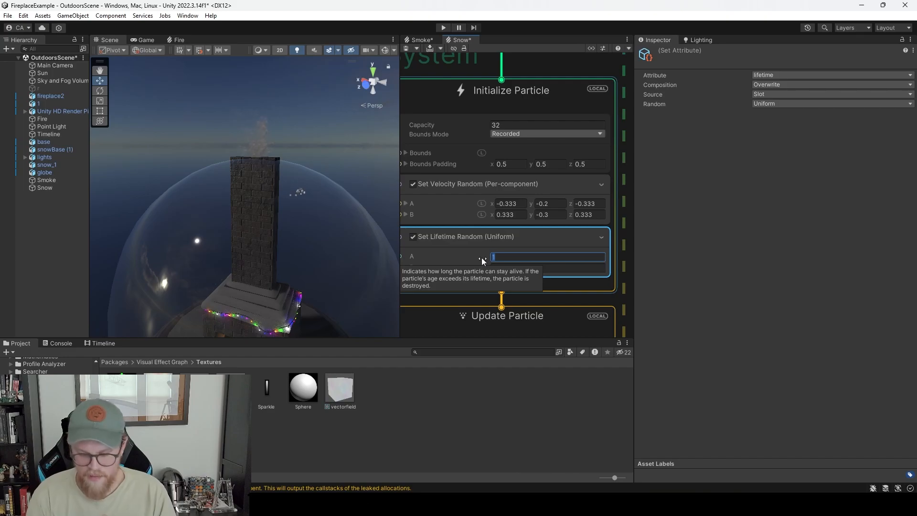
pyautogui.write('50')
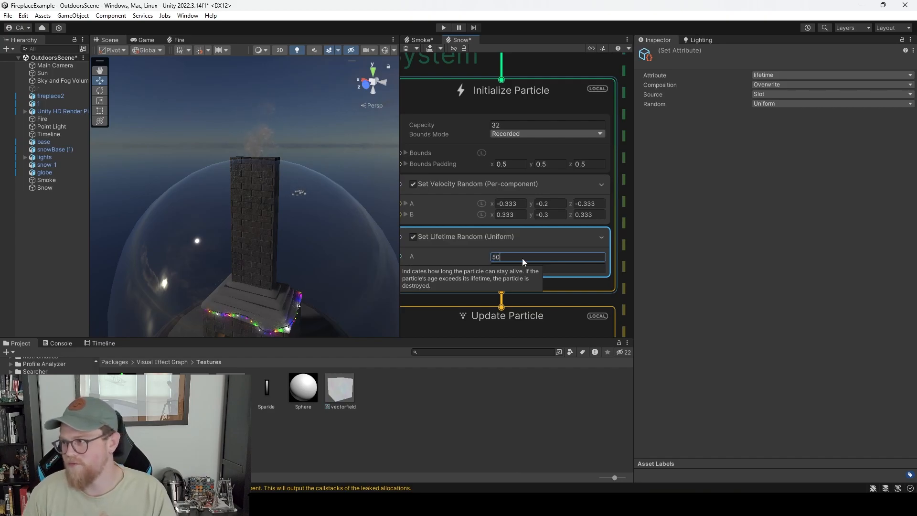
pyautogui.click(548, 270)
pyautogui.write('50')
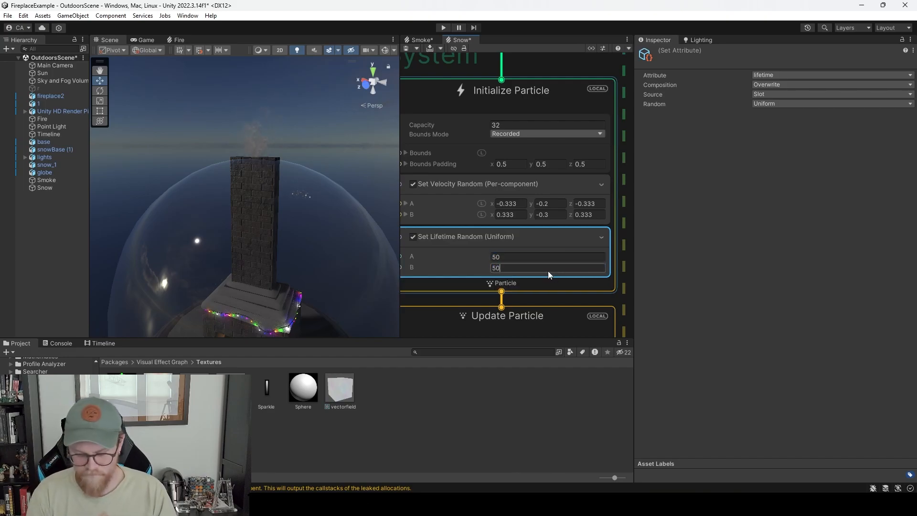
# Set the particle capacity in the Snow graph's Initialize Particle block to 1000.
pyautogui.keyDown('alt'); pyautogui.moveTo(303, 185); pyautogui.dragTo(320, 233); pyautogui.keyUp('alt')
pyautogui.click(494, 154)
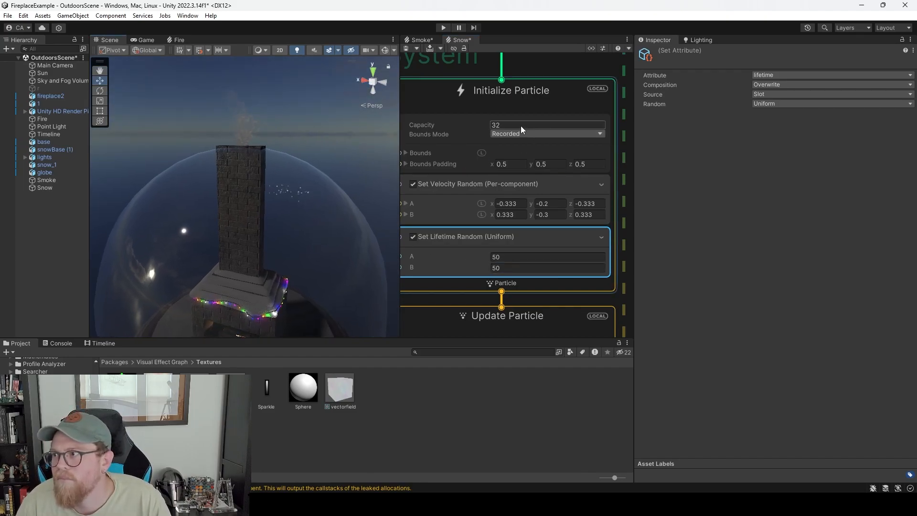
pyautogui.click(494, 125)
pyautogui.write('1000')
pyautogui.press('Return')
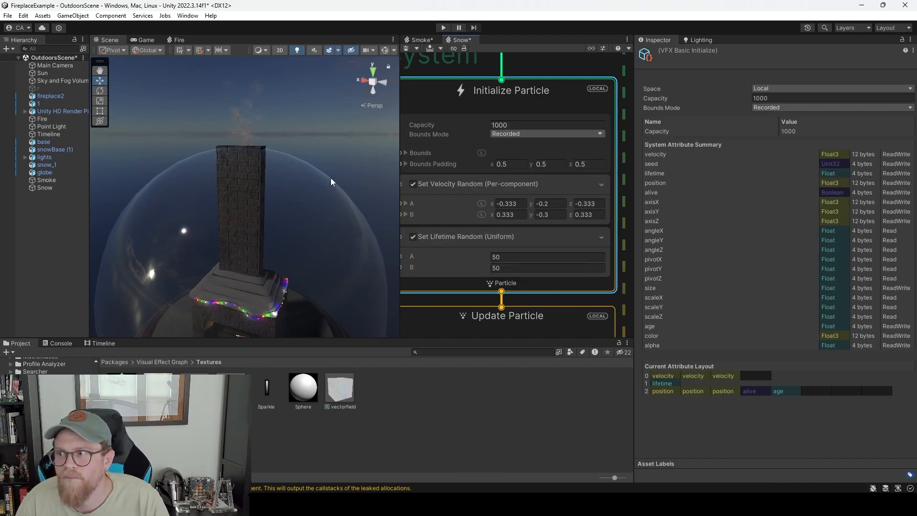
# Examine from several angles how far the snow particles spread around the chimney inside the globe.
pyautogui.click(52, 188)
pyautogui.click(343, 166)
pyautogui.keyDown('alt'); pyautogui.moveTo(339, 170); pyautogui.dragTo(440, 337, button='right'); pyautogui.keyUp('alt')
pyautogui.moveTo(315, 251); pyautogui.dragTo(280, 232, button='middle')
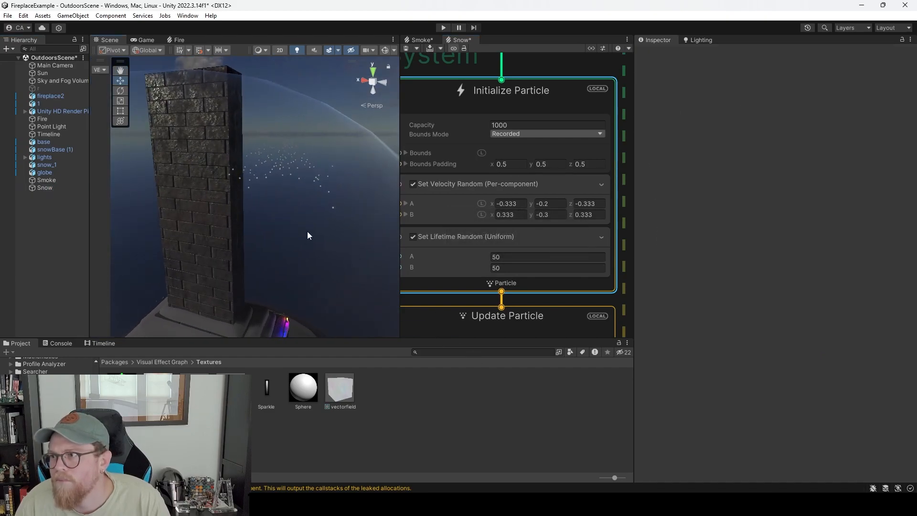
pyautogui.moveTo(322, 248)
pyautogui.mouseDown(button='middle')
pyautogui.moveTo(322, 225)
pyautogui.moveTo(324, 236)
pyautogui.mouseUp(button='middle')
pyautogui.keyDown('alt'); pyautogui.moveTo(324, 236); pyautogui.dragTo(302, 230, button='right'); pyautogui.keyUp('alt')
pyautogui.keyDown('alt'); pyautogui.moveTo(301, 230); pyautogui.dragTo(219, 200); pyautogui.keyUp('alt')
pyautogui.keyDown('alt'); pyautogui.moveTo(230, 211); pyautogui.dragTo(292, 208); pyautogui.keyUp('alt')
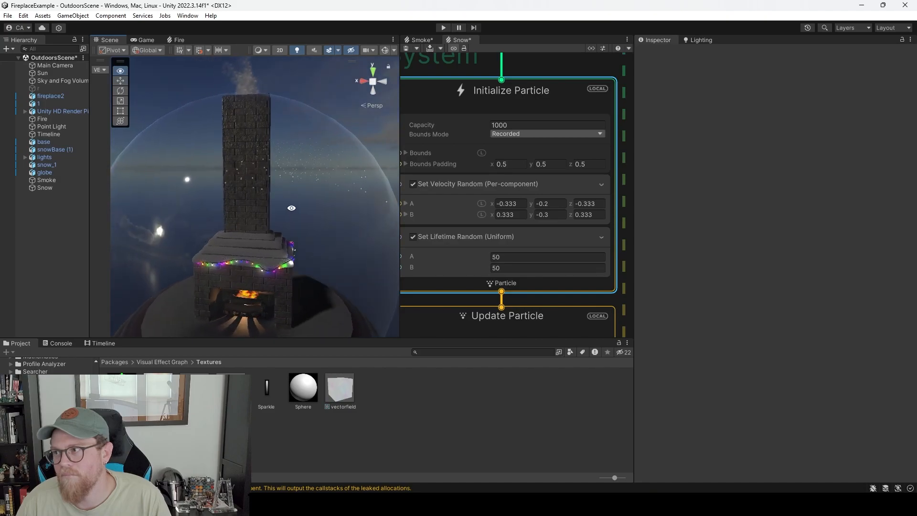
pyautogui.moveTo(304, 220); pyautogui.dragTo(300, 218, button='middle')
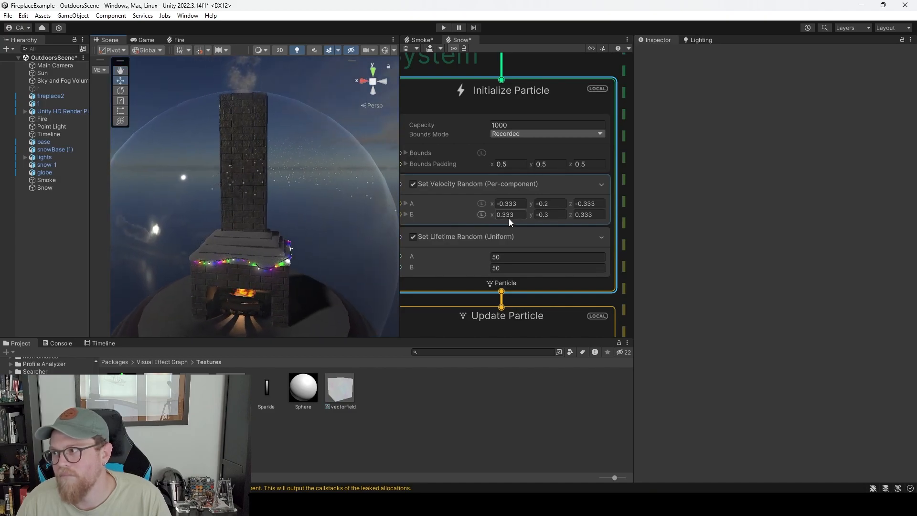
# Narrow the snow's random velocity to -0.1 for A and 0.1 for B on both X and Z.
pyautogui.click(520, 206)
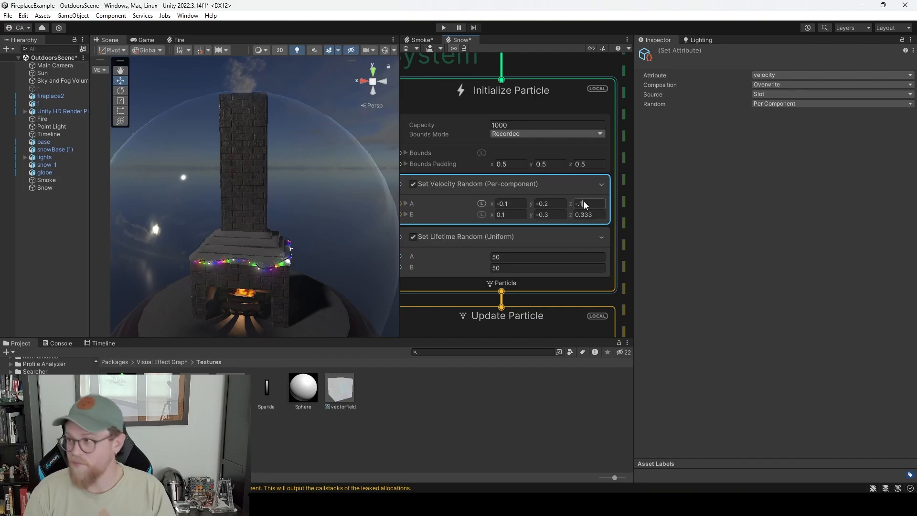
pyautogui.write('-.1')
pyautogui.click(584, 214)
pyautogui.write('.1')
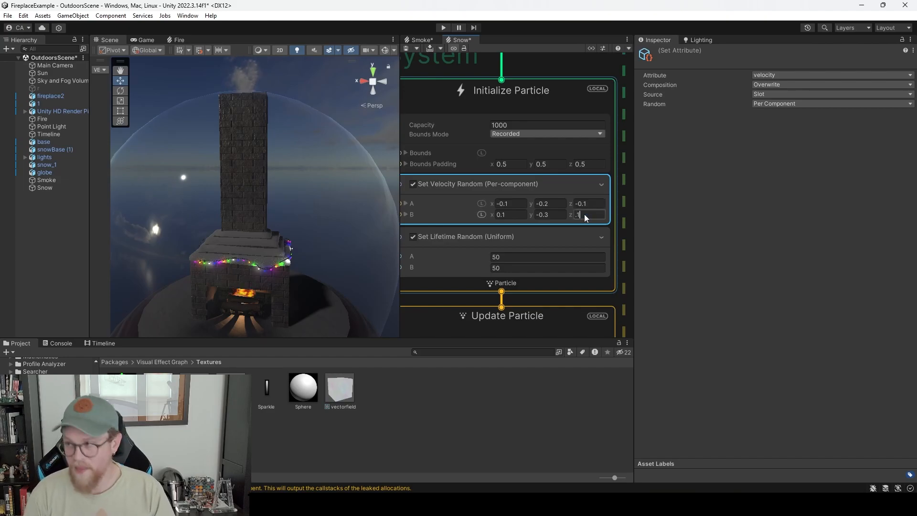
pyautogui.press('Return')
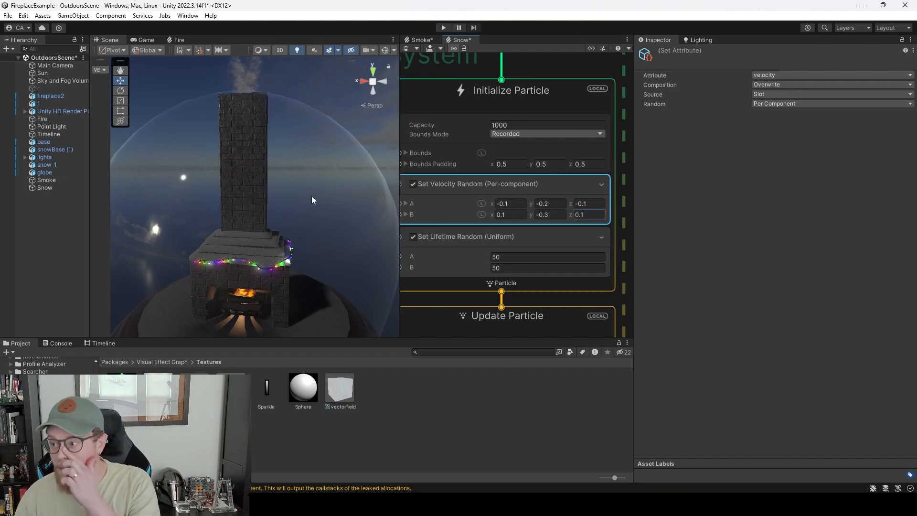
# Inspect the narrowed snowfall beside the chimney up close and from the surrounding globe view.
pyautogui.click(55, 187)
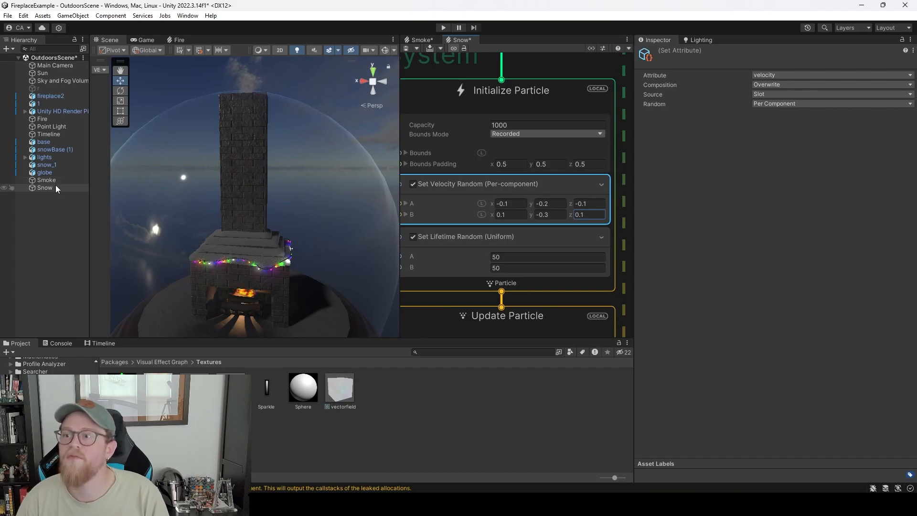
pyautogui.rightClick(348, 112)
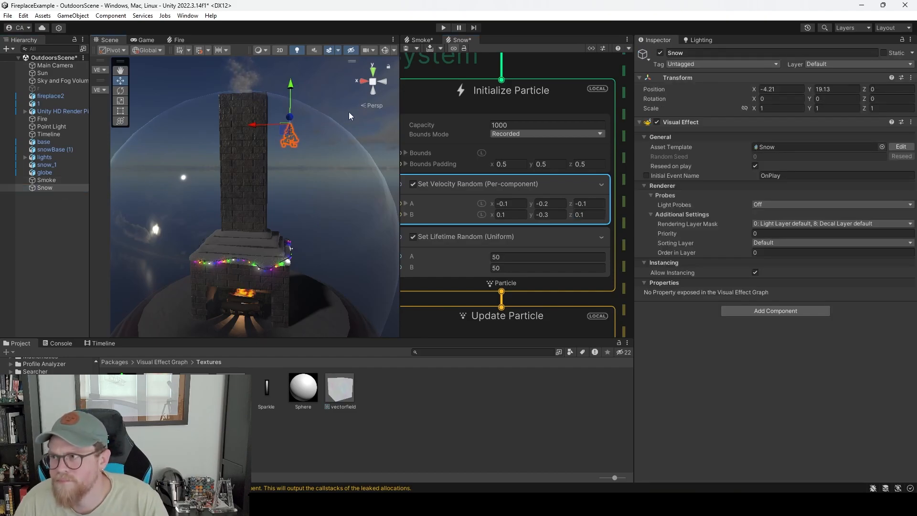
pyautogui.click(75, 205)
pyautogui.scroll(4, 271, 173)
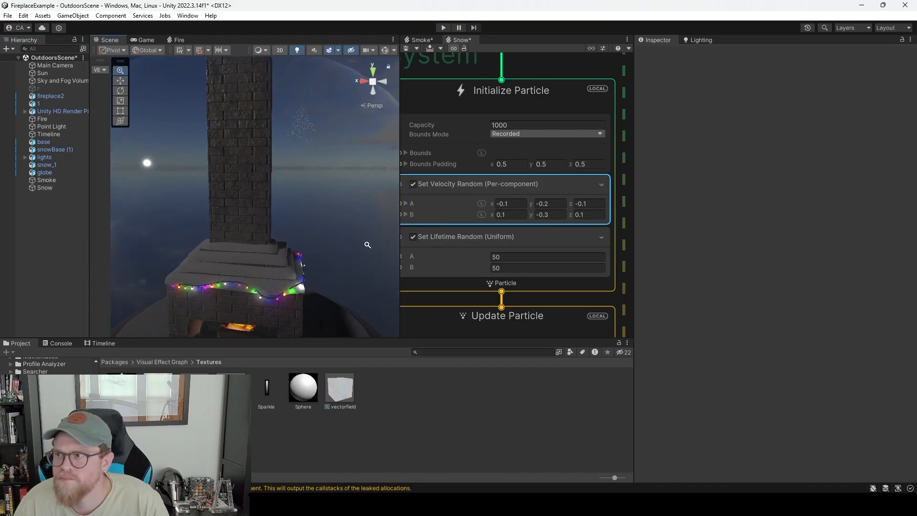
pyautogui.moveTo(362, 239); pyautogui.dragTo(362, 253, button='middle')
pyautogui.scroll(2, 334, 219)
pyautogui.moveTo(329, 218); pyautogui.dragTo(331, 228, button='middle')
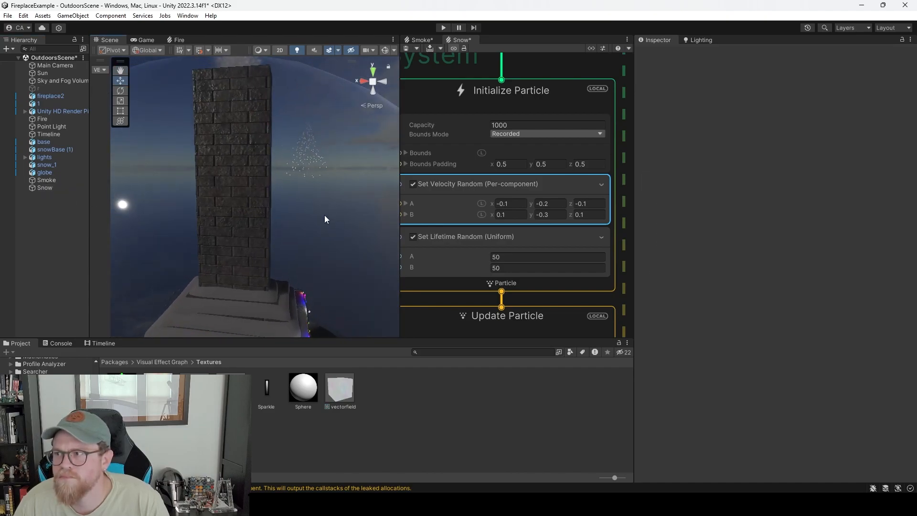
pyautogui.keyDown('alt'); pyautogui.moveTo(307, 184); pyautogui.dragTo(464, 323, button='right'); pyautogui.keyUp('alt')
pyautogui.keyDown('alt'); pyautogui.moveTo(343, 243); pyautogui.dragTo(183, 228, button='right'); pyautogui.keyUp('alt')
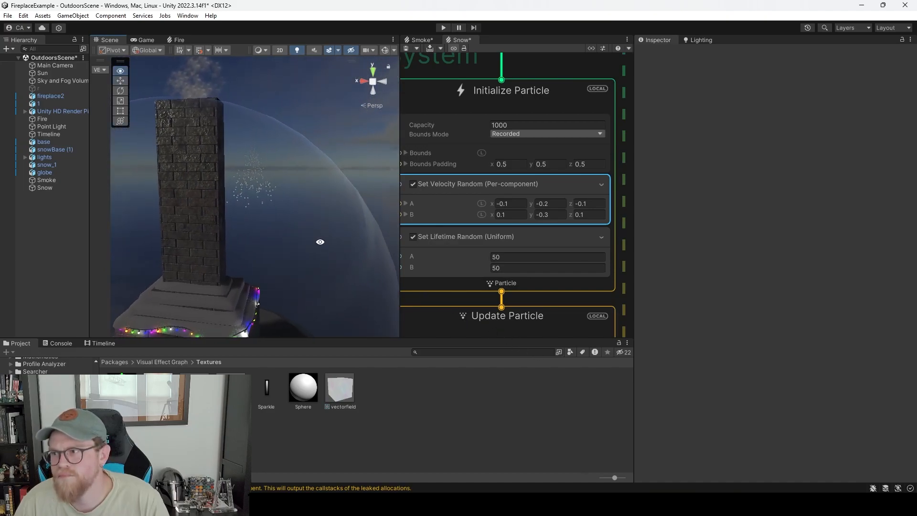
# Examine how the snow falls beside the chimney and down to the base, viewing the whole globe from high and low angles.
pyautogui.keyDown('alt'); pyautogui.moveTo(323, 242); pyautogui.dragTo(235, 235); pyautogui.keyUp('alt')
pyautogui.moveTo(235, 235); pyautogui.dragTo(275, 200, button='middle')
pyautogui.keyDown('alt'); pyautogui.moveTo(275, 203); pyautogui.dragTo(252, 223, button='right'); pyautogui.keyUp('alt')
pyautogui.keyDown('alt'); pyautogui.moveTo(247, 185); pyautogui.dragTo(294, 239); pyautogui.keyUp('alt')
pyautogui.click(286, 236)
pyautogui.keyDown('alt'); pyautogui.moveTo(275, 286); pyautogui.dragTo(264, 208); pyautogui.keyUp('alt')
pyautogui.keyDown('alt'); pyautogui.moveTo(242, 173); pyautogui.dragTo(262, 204); pyautogui.keyUp('alt')
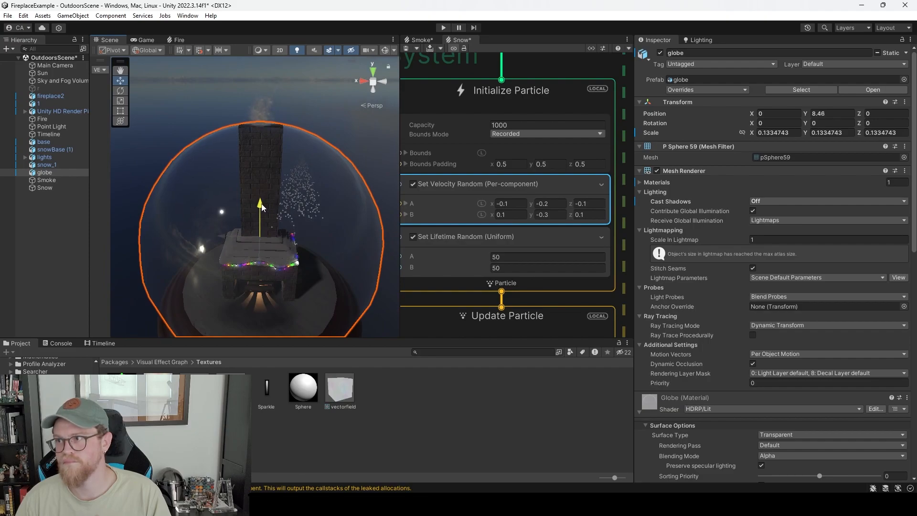
pyautogui.click(357, 144)
pyautogui.keyDown('alt'); pyautogui.moveTo(358, 237); pyautogui.dragTo(334, 217); pyautogui.keyUp('alt')
pyautogui.moveTo(294, 262); pyautogui.dragTo(272, 131, button='middle')
pyautogui.keyDown('alt'); pyautogui.moveTo(272, 131); pyautogui.dragTo(263, 131); pyautogui.keyUp('alt')
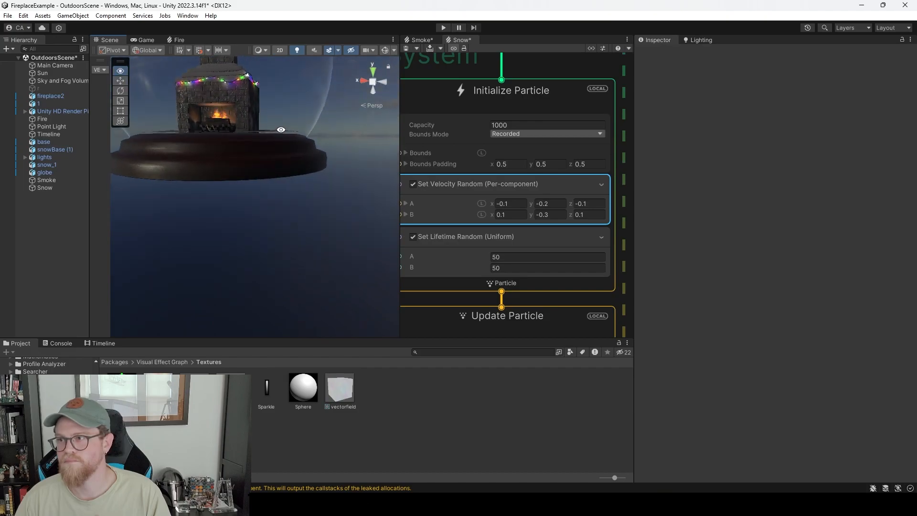
pyautogui.moveTo(275, 135); pyautogui.dragTo(282, 191, button='middle')
pyautogui.keyDown('alt'); pyautogui.moveTo(281, 181); pyautogui.dragTo(263, 216); pyautogui.keyUp('alt')
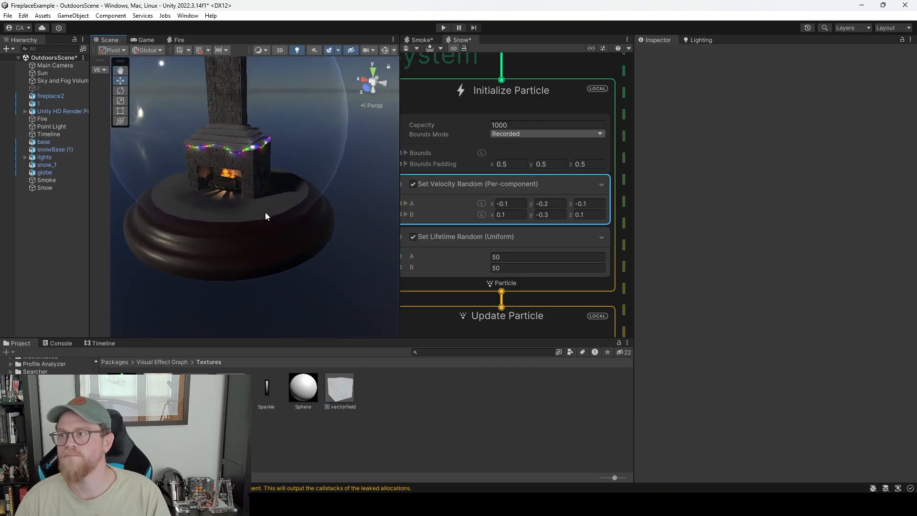
pyautogui.moveTo(263, 176); pyautogui.dragTo(273, 223, button='middle')
pyautogui.scroll(3, 306, 213)
pyautogui.keyDown('alt'); pyautogui.moveTo(308, 212); pyautogui.dragTo(324, 173); pyautogui.keyUp('alt')
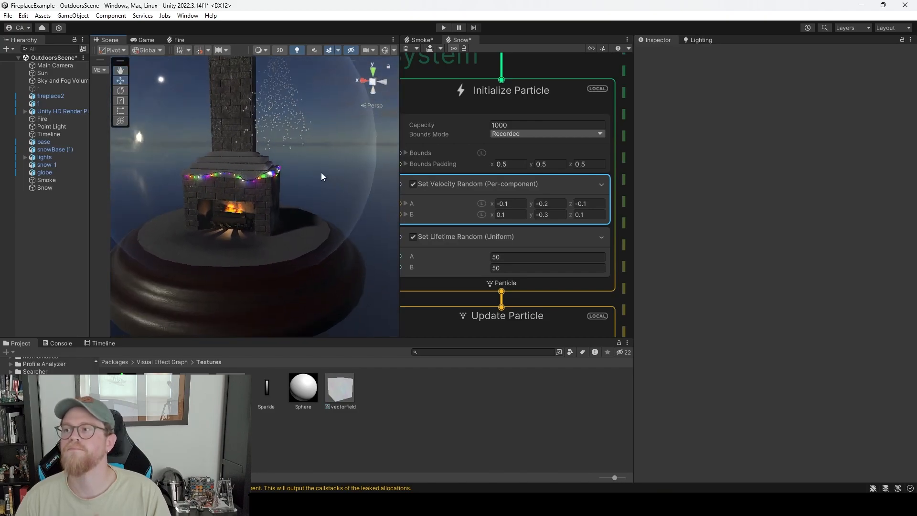
pyautogui.moveTo(324, 174); pyautogui.dragTo(318, 213, button='middle')
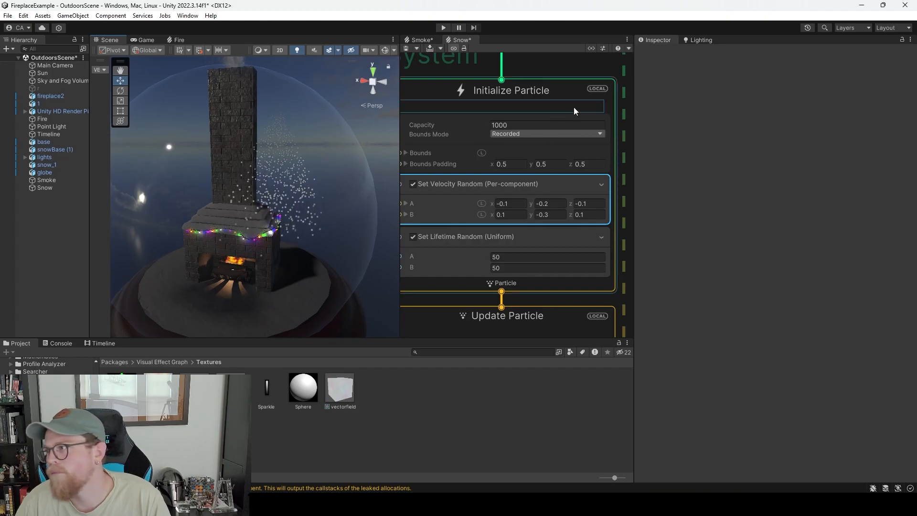
# Review the Spawn and Initialize Particle blocks in the Snow graph.
pyautogui.moveTo(626, 109); pyautogui.dragTo(614, 241, button='middle')
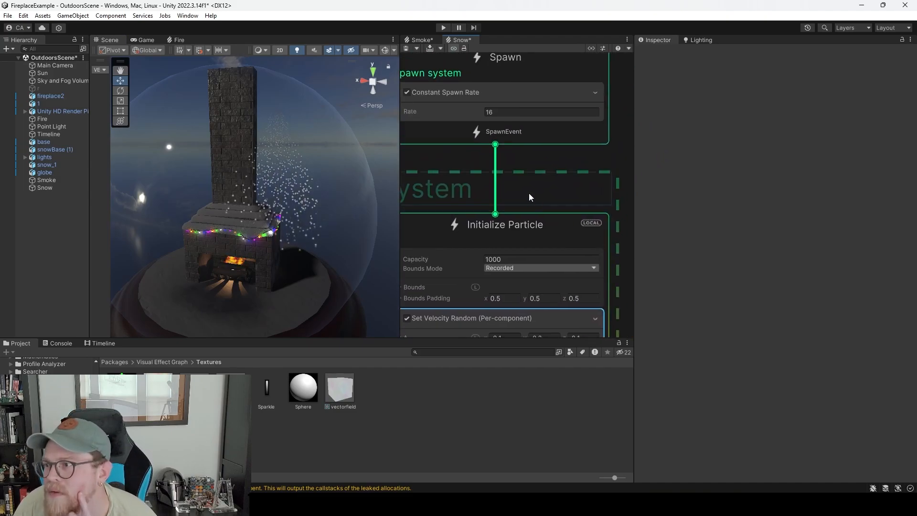
pyautogui.scroll(-5, 524, 178)
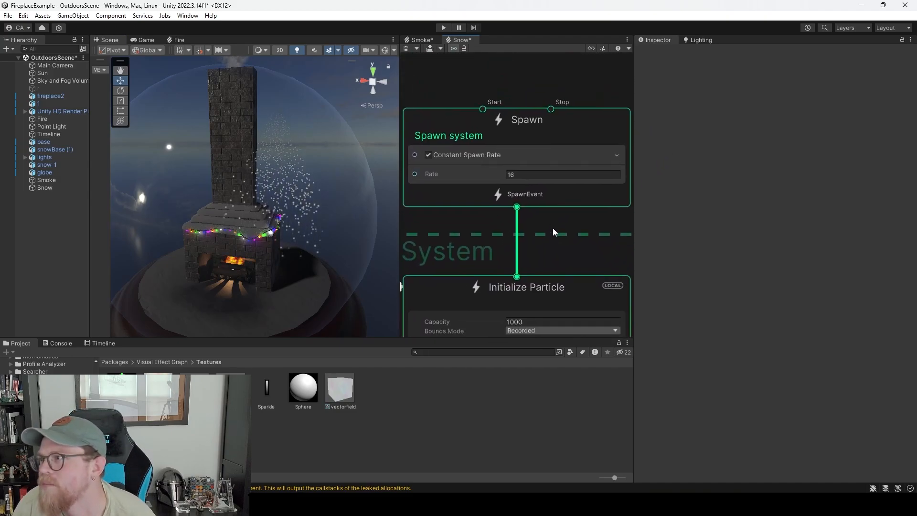
pyautogui.scroll(-1, 621, 246)
pyautogui.moveTo(621, 245); pyautogui.dragTo(599, 163, button='middle')
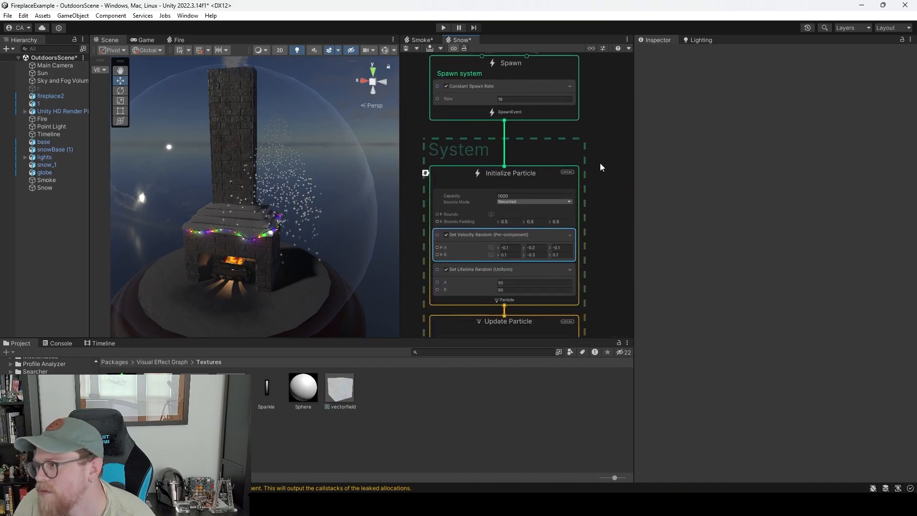
# Search the blocks available for the Initialize Particle context for "add position" and clear the search.
pyautogui.moveTo(592, 242); pyautogui.dragTo(602, 210, button='middle')
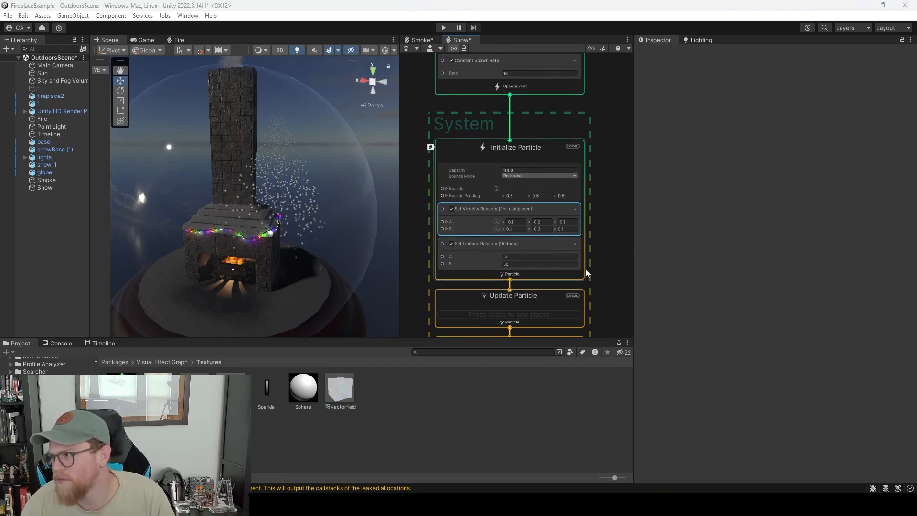
pyautogui.rightClick(556, 276)
pyautogui.click(555, 278)
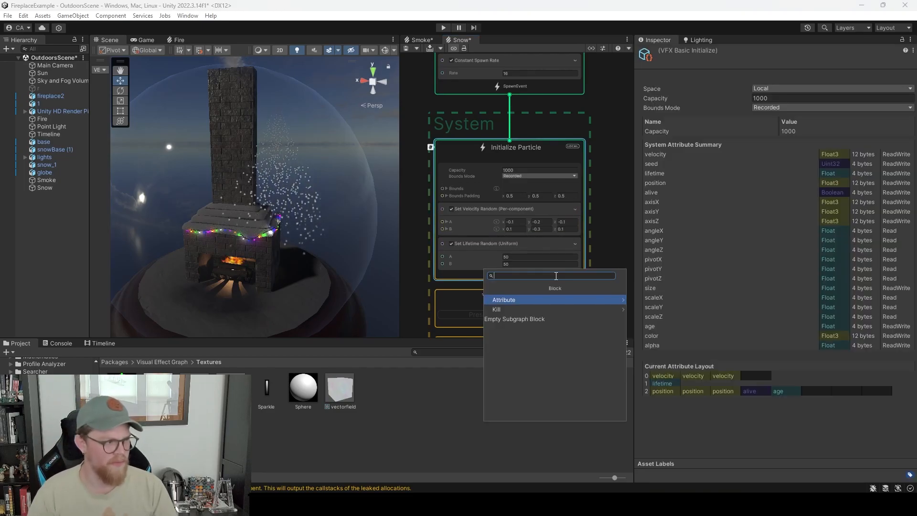
pyautogui.write('add pos')
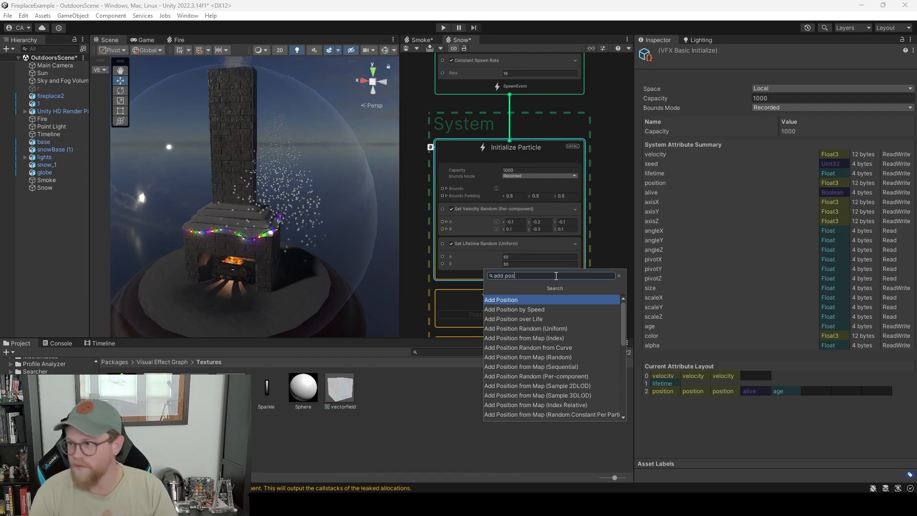
pyautogui.write('ition')
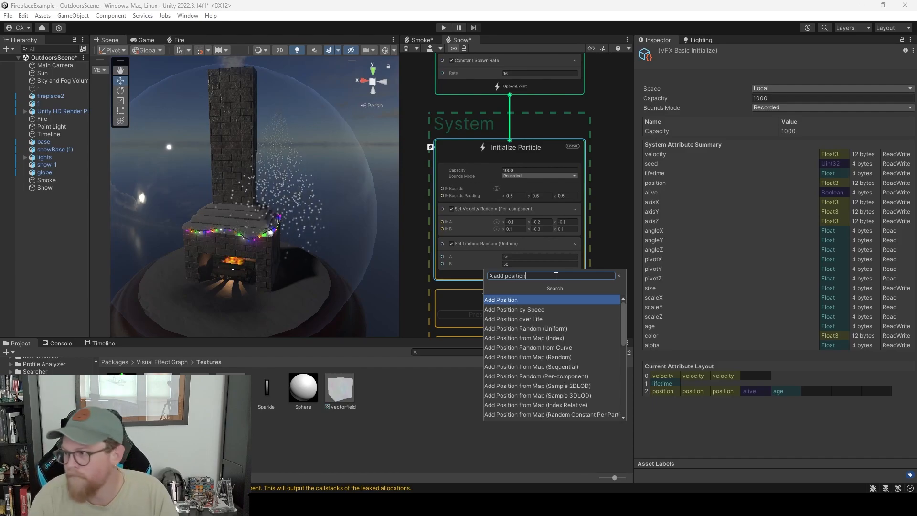
pyautogui.scroll(-5, 595, 341)
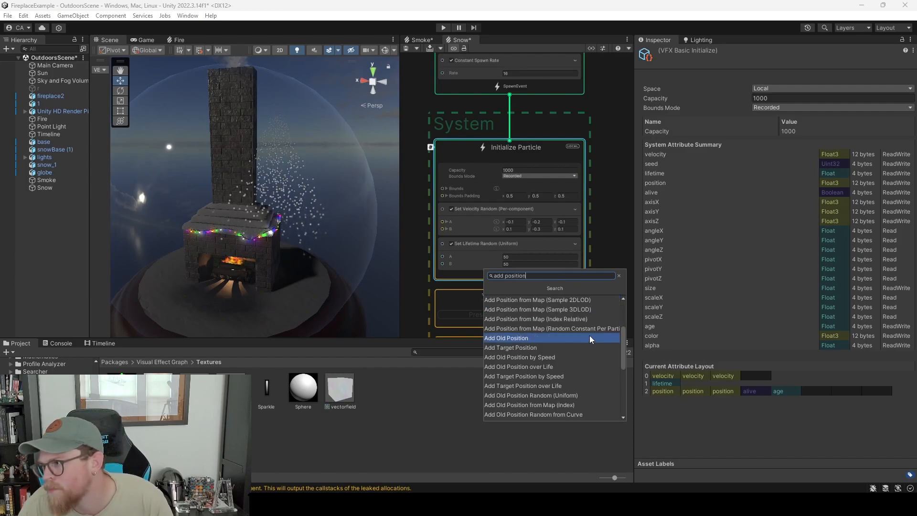
pyautogui.scroll(5, 589, 335)
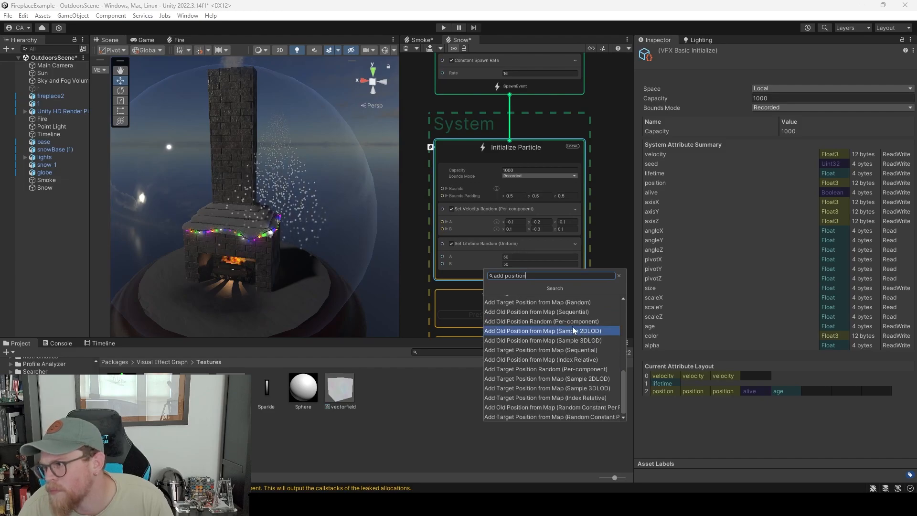
pyautogui.scroll(4, 567, 330)
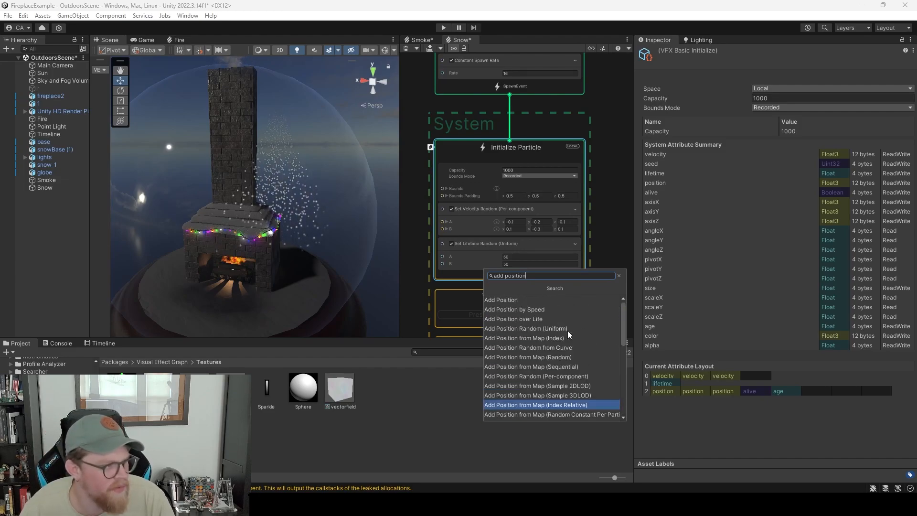
pyautogui.write('(s')
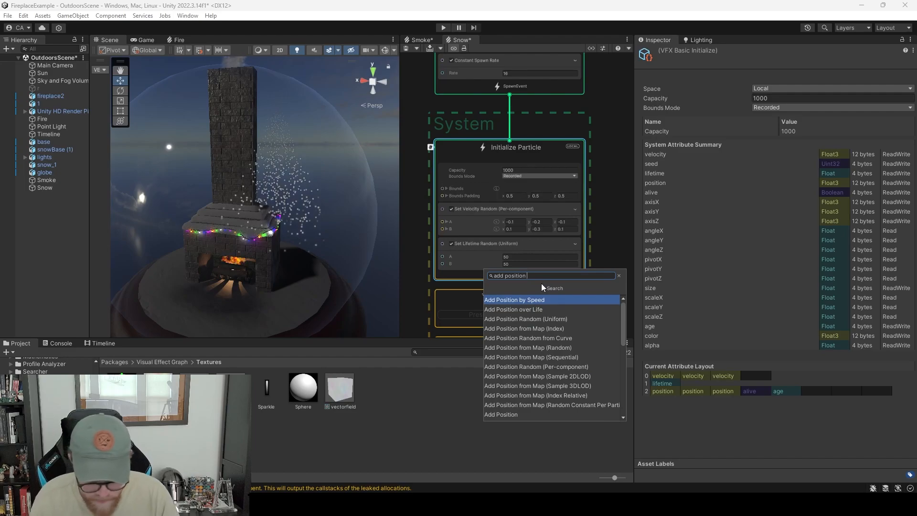
pyautogui.press('BackSpace')
pyautogui.press('BackSpace')
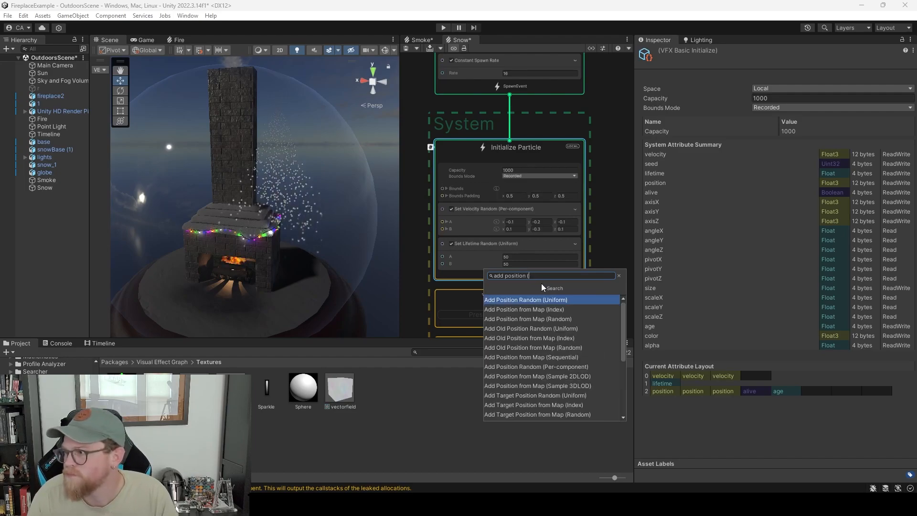
pyautogui.press('BackSpace')
pyautogui.press('BackSpace')
pyautogui.press('BackSpace')
pyautogui.press('BackSpace')
pyautogui.press('BackSpace')
pyautogui.press('BackSpace')
pyautogui.press('BackSpace')
pyautogui.press('BackSpace')
pyautogui.press('BackSpace')
pyautogui.press('BackSpace')
pyautogui.press('BackSpace')
pyautogui.press('BackSpace')
pyautogui.press('BackSpace')
# Try a Set Position (Shape: Arc Cone) block in the Initialize Particle context and delete it.
pyautogui.write('sha')
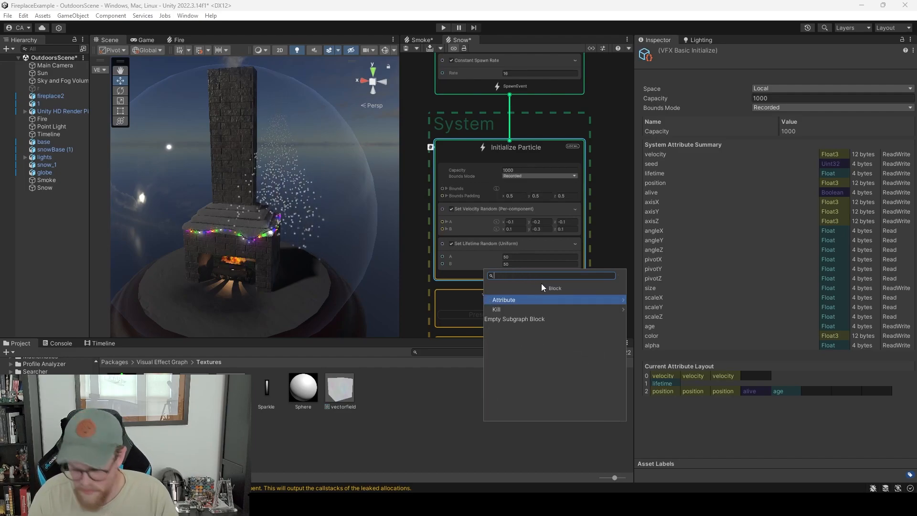
pyautogui.write('pe')
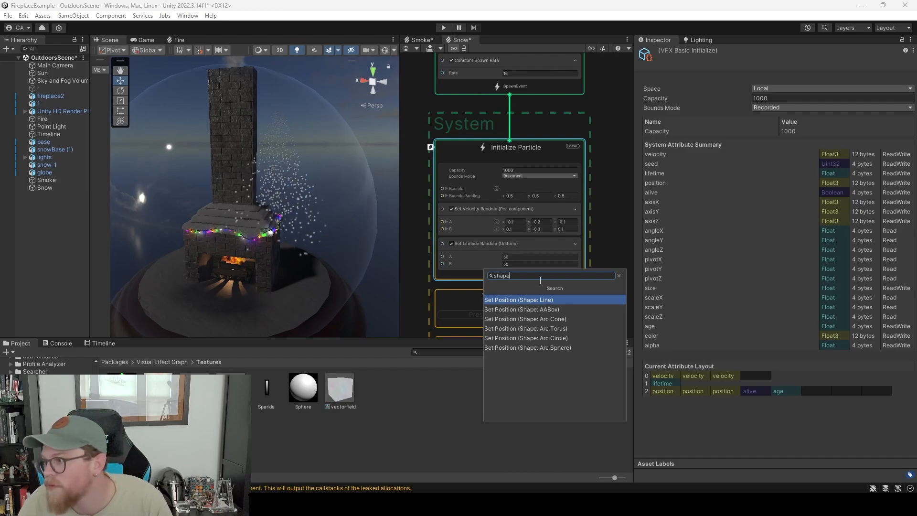
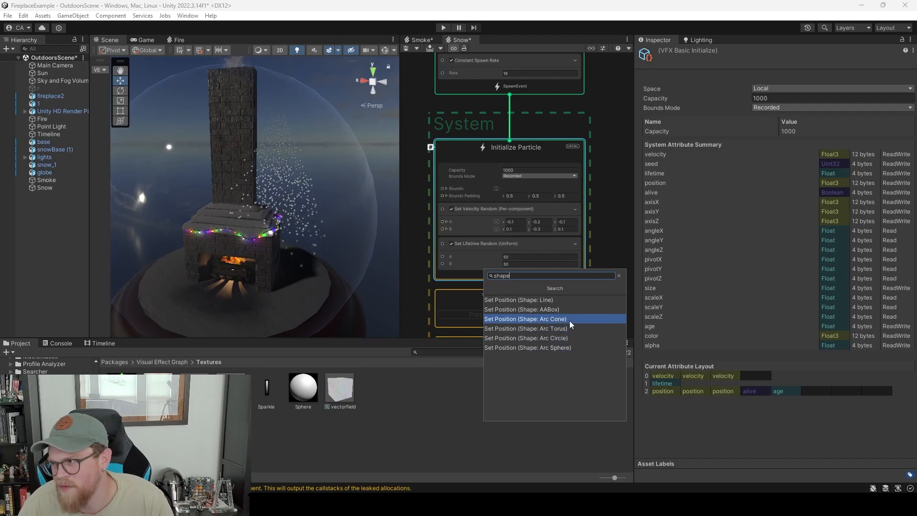
pyautogui.click(569, 319)
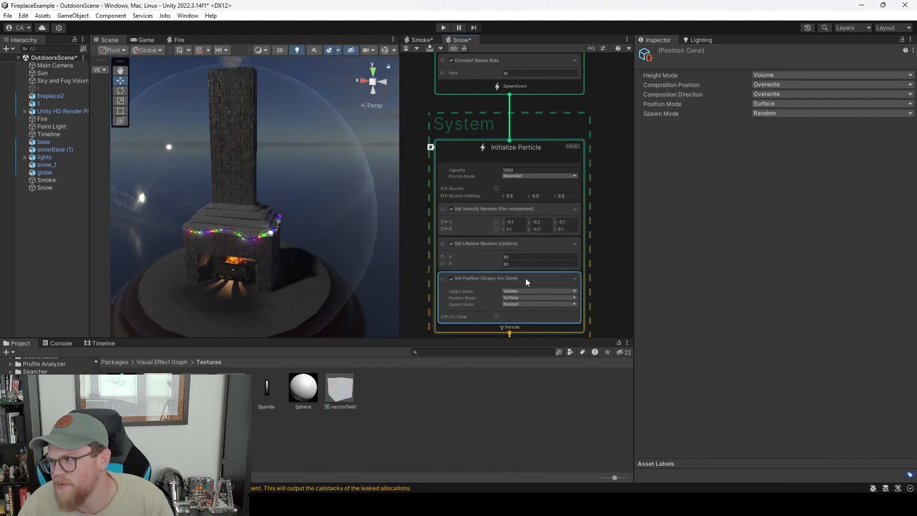
pyautogui.press('Delete')
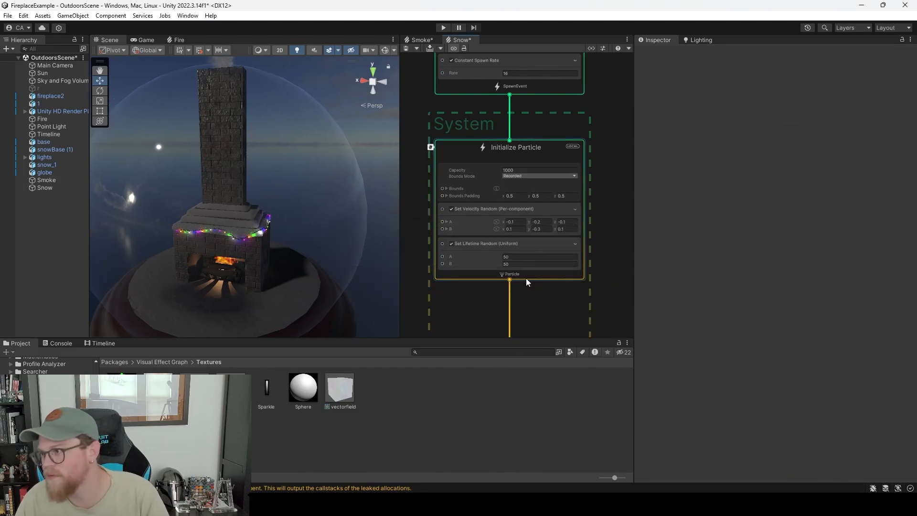
# Add a Set Position (Shape: AABox) block to Initialize Particle with Surface position mode, and expand its Box settings.
pyautogui.click(497, 278)
pyautogui.press('space')
pyautogui.write('shape')
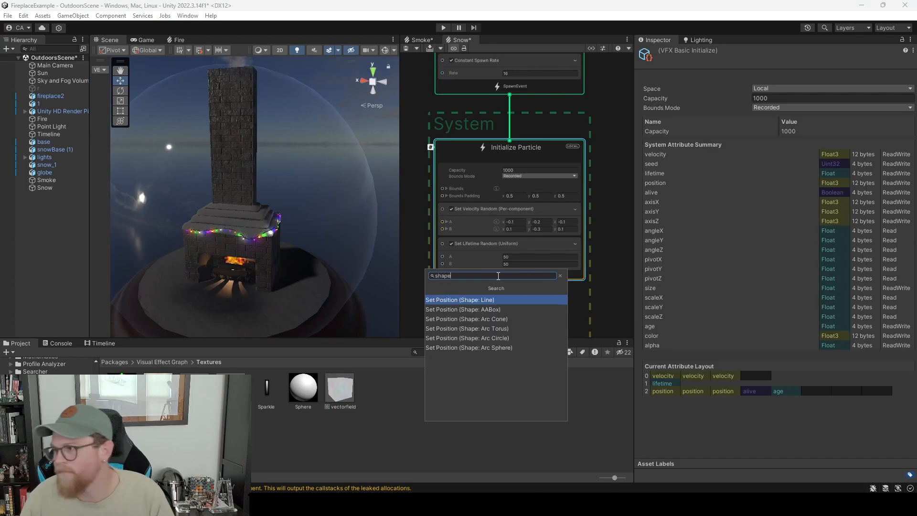
pyautogui.click(498, 308)
pyautogui.click(520, 291)
pyautogui.click(530, 301)
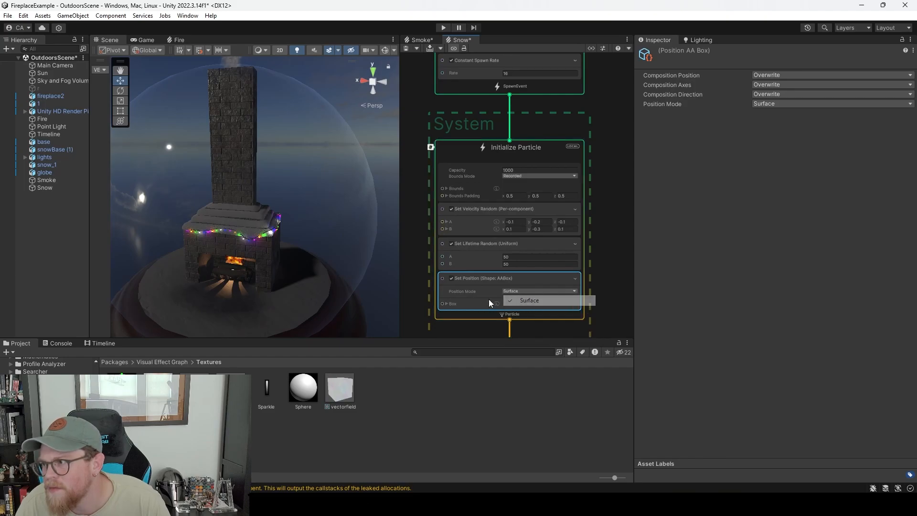
pyautogui.click(446, 304)
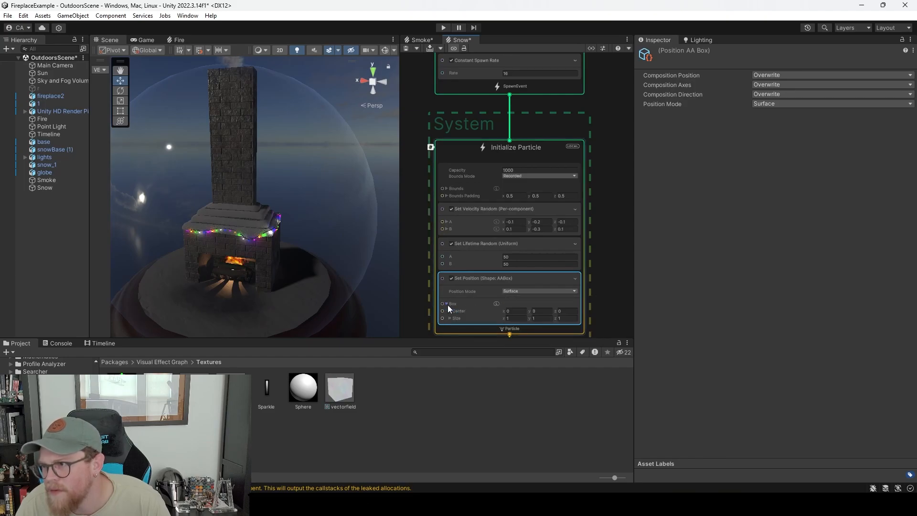
# Move the Snow object along the X axis to about -0.04, in line with the chimney.
pyautogui.click(47, 187)
pyautogui.click(41, 223)
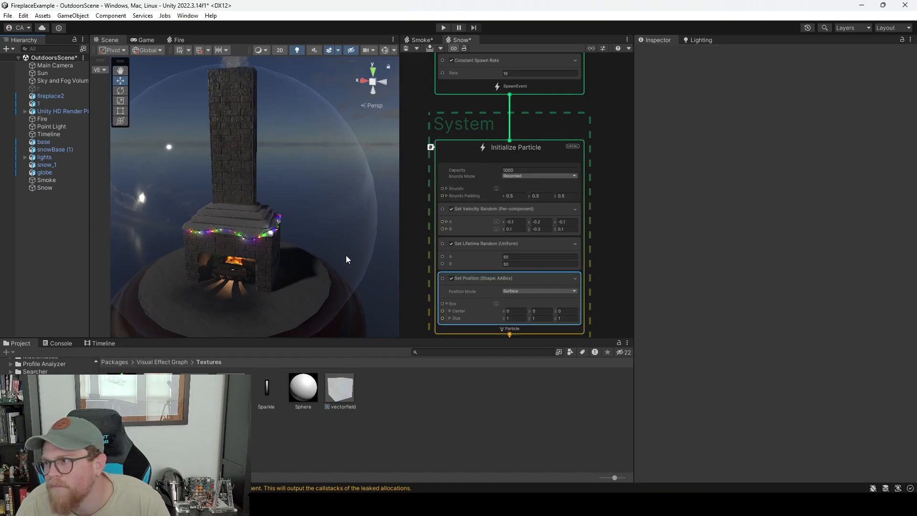
pyautogui.click(51, 190)
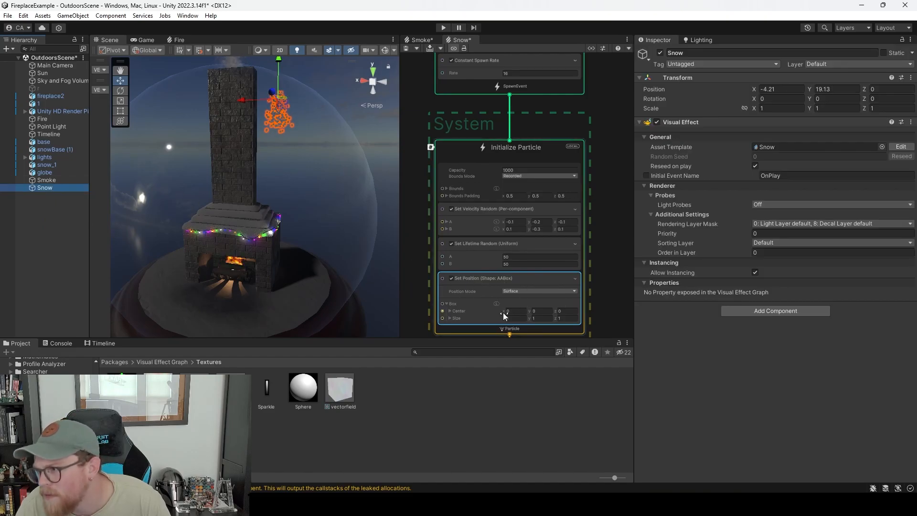
pyautogui.moveTo(244, 102); pyautogui.dragTo(197, 106)
pyautogui.keyDown('alt'); pyautogui.moveTo(287, 152); pyautogui.dragTo(190, 174); pyautogui.keyUp('alt')
pyautogui.moveTo(239, 166); pyautogui.dragTo(317, 184, button='middle')
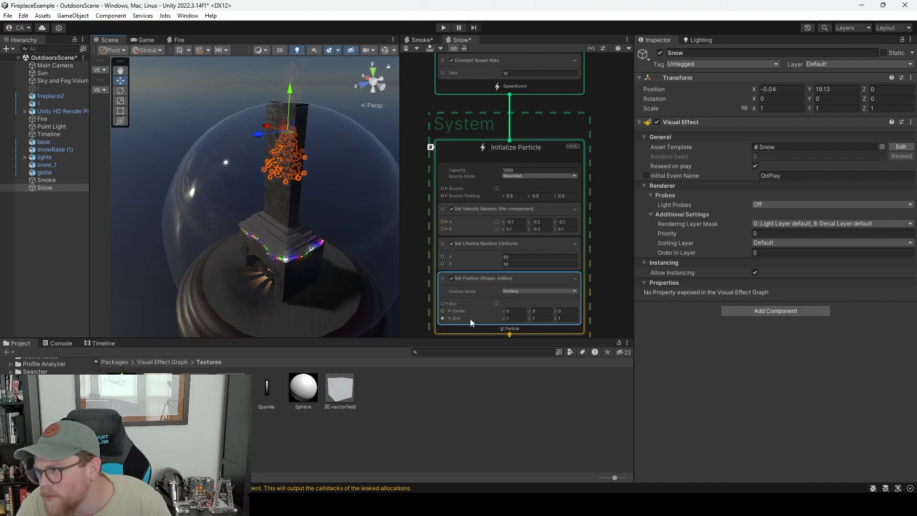
# Enlarge the AABox emitter's size to 10 in both X and Z.
pyautogui.moveTo(502, 318); pyautogui.dragTo(506, 319)
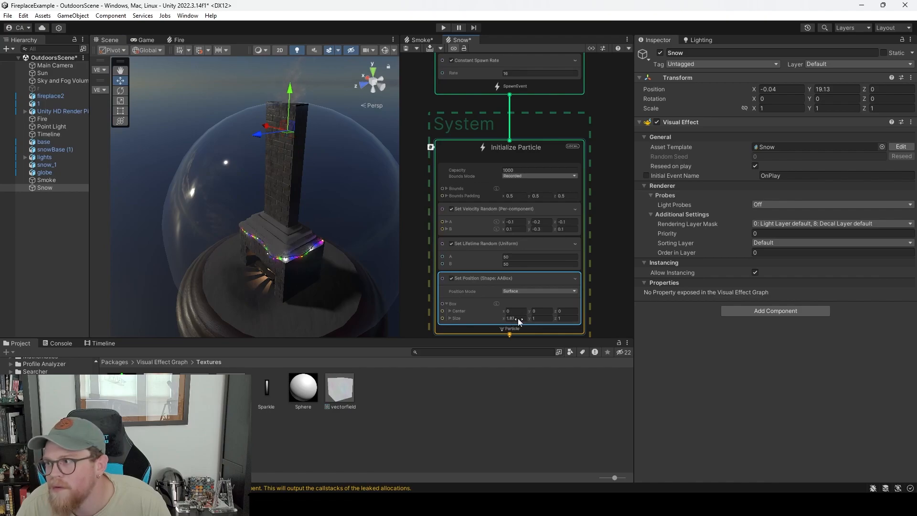
pyautogui.keyDown('alt'); pyautogui.moveTo(258, 153); pyautogui.dragTo(304, 202); pyautogui.keyUp('alt')
pyautogui.keyDown('alt'); pyautogui.moveTo(305, 202); pyautogui.dragTo(328, 225, button='right'); pyautogui.keyUp('alt')
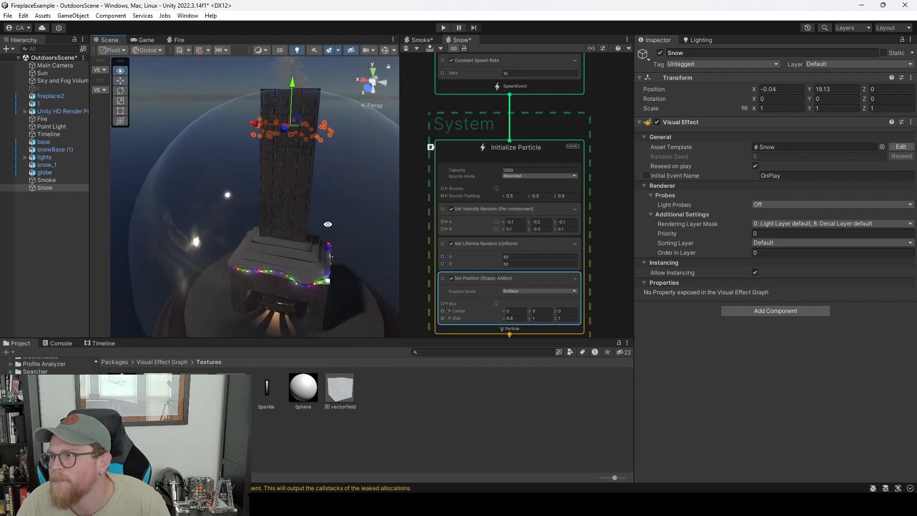
pyautogui.keyDown('alt'); pyautogui.moveTo(329, 225); pyautogui.dragTo(186, 244); pyautogui.keyUp('alt')
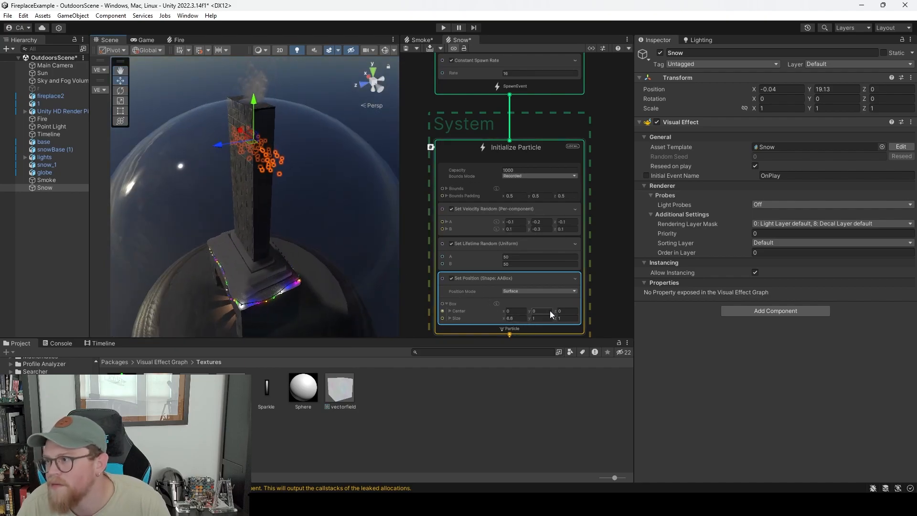
pyautogui.moveTo(557, 316); pyautogui.dragTo(687, 325)
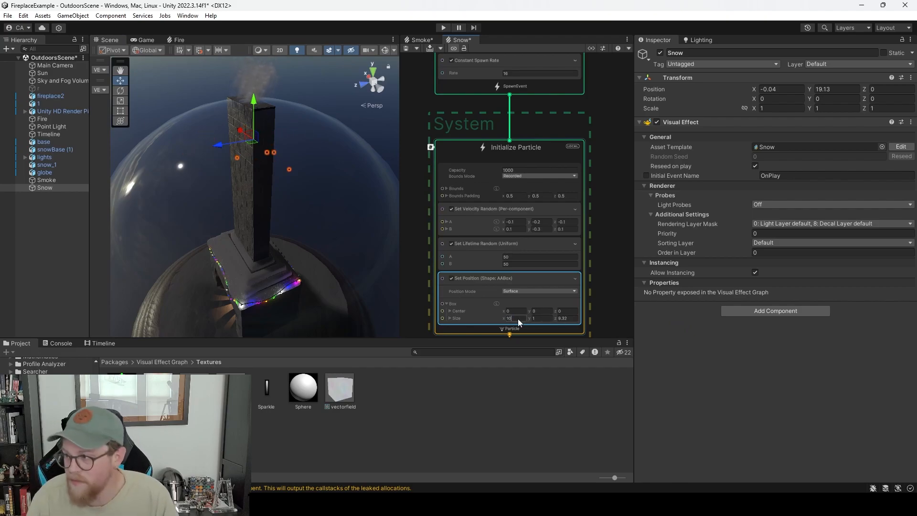
pyautogui.write('10')
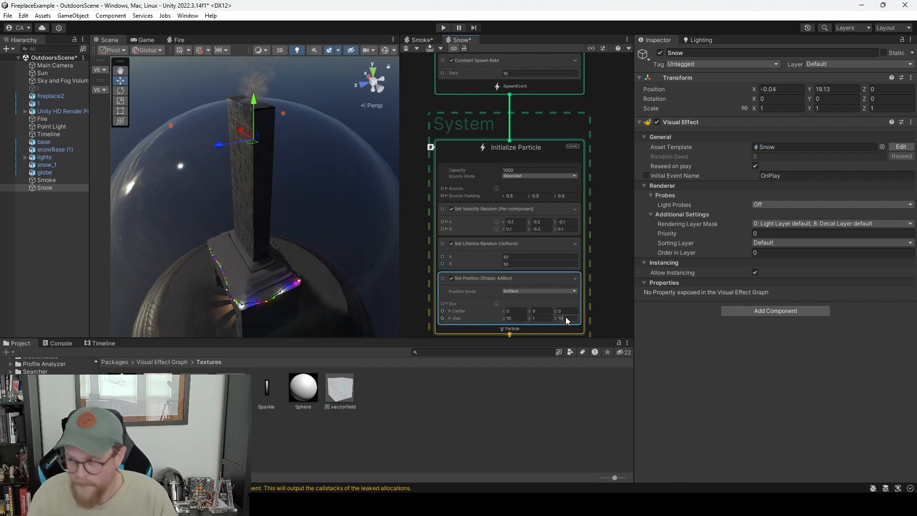
pyautogui.keyDown('alt'); pyautogui.moveTo(244, 224); pyautogui.dragTo(224, 207); pyautogui.keyUp('alt')
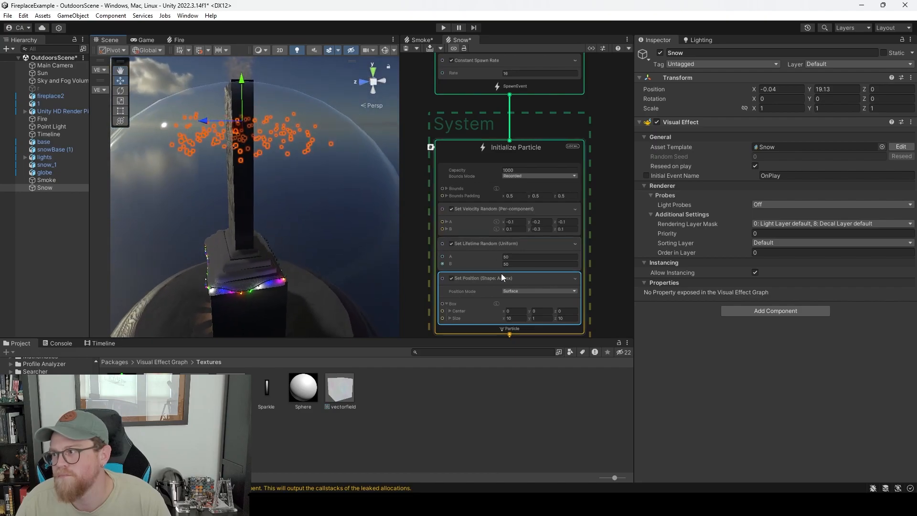
# Set the AABox emitter's Z size to 15.
pyautogui.click(563, 313)
pyautogui.write('15')
pyautogui.press('Return')
# Reposition the Snow object inside the globe to about X -0.67 and Y 18.66, and check how the snow spreads.
pyautogui.keyDown('alt'); pyautogui.moveTo(282, 213); pyautogui.dragTo(358, 233); pyautogui.keyUp('alt')
pyautogui.scroll(-6, 265, 209)
pyautogui.keyDown('alt'); pyautogui.moveTo(264, 210); pyautogui.dragTo(212, 177); pyautogui.keyUp('alt')
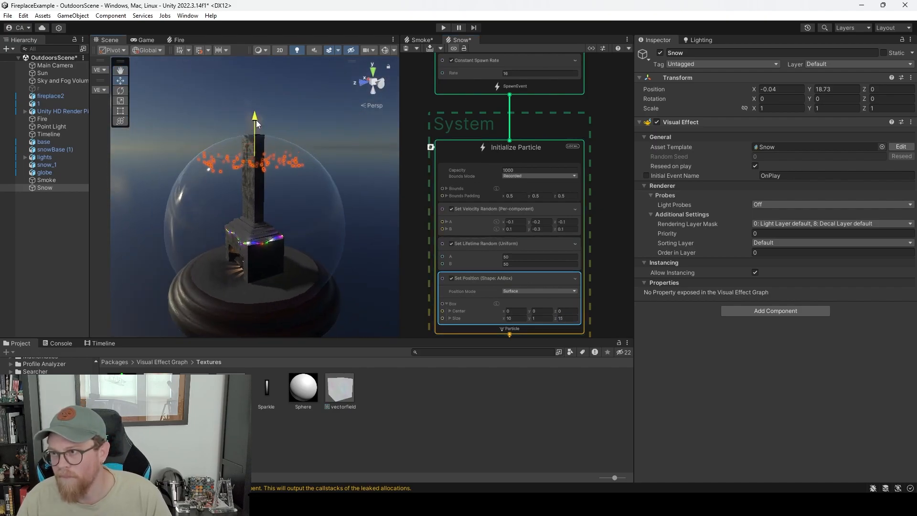
pyautogui.keyDown('alt'); pyautogui.moveTo(257, 120); pyautogui.dragTo(354, 151); pyautogui.keyUp('alt')
pyautogui.moveTo(244, 155); pyautogui.dragTo(254, 158)
pyautogui.keyDown('alt'); pyautogui.moveTo(303, 192); pyautogui.dragTo(139, 182); pyautogui.keyUp('alt')
pyautogui.click(396, 186)
pyautogui.keyDown('alt'); pyautogui.moveTo(334, 200); pyautogui.dragTo(359, 205); pyautogui.keyUp('alt')
pyautogui.keyDown('alt'); pyautogui.moveTo(359, 205); pyautogui.dragTo(466, 327, button='right'); pyautogui.keyUp('alt')
pyautogui.keyDown('alt'); pyautogui.moveTo(282, 225); pyautogui.dragTo(302, 226); pyautogui.keyUp('alt')
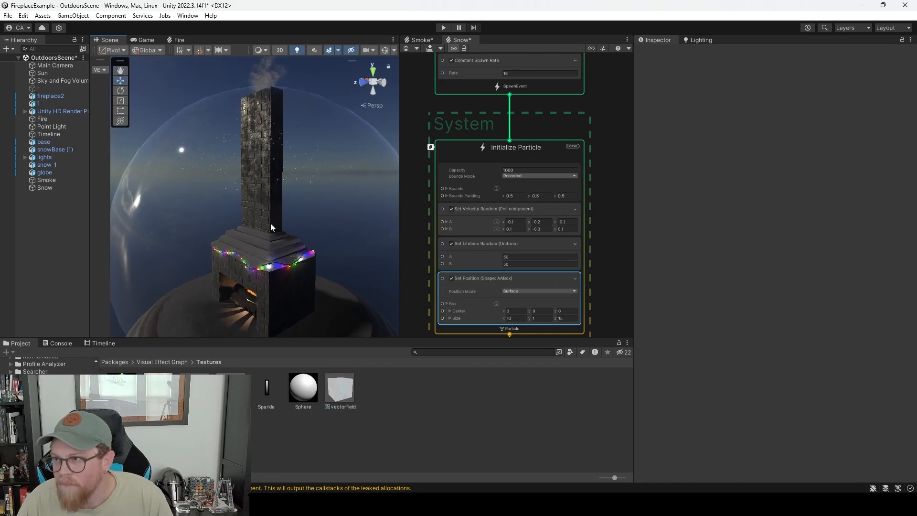
pyautogui.click(59, 186)
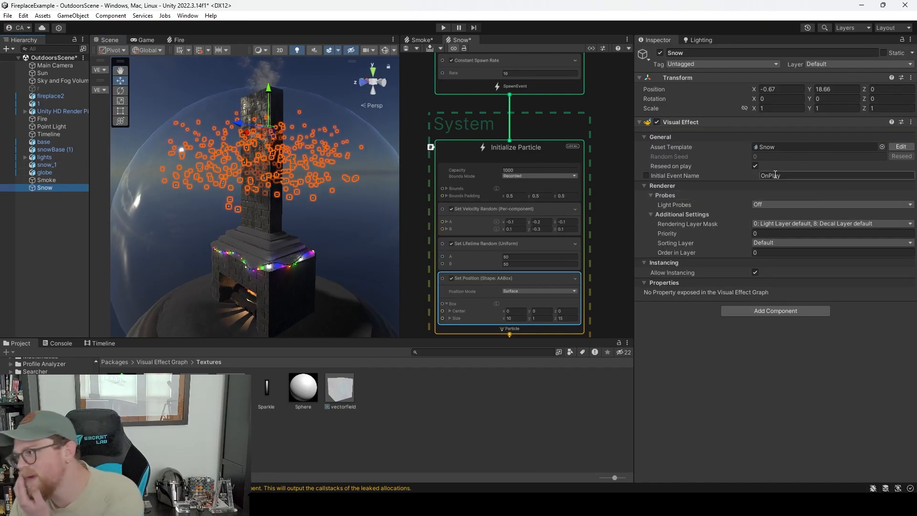
# Inspect the Default-Particle texture assigned to the Texture2D node that feeds the output's Main Texture.
pyautogui.moveTo(427, 263)
pyautogui.mouseDown(button='middle')
pyautogui.moveTo(434, 241)
pyautogui.moveTo(518, 175)
pyautogui.mouseUp(button='middle')
pyautogui.moveTo(446, 288); pyautogui.dragTo(479, 229, button='middle')
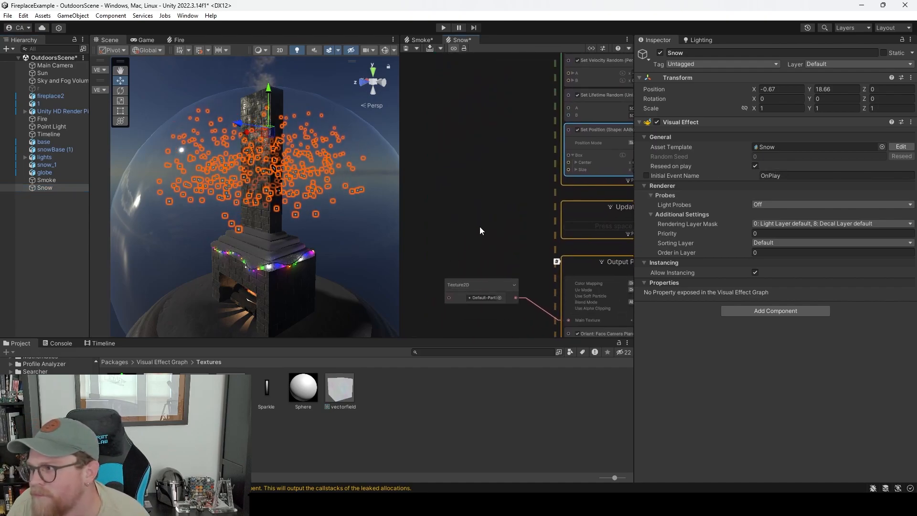
pyautogui.click(488, 287)
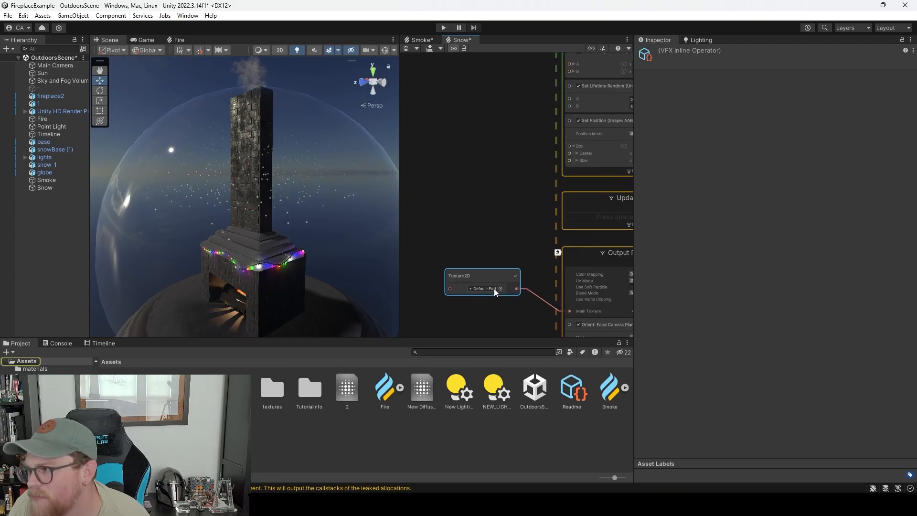
pyautogui.doubleClick(492, 289)
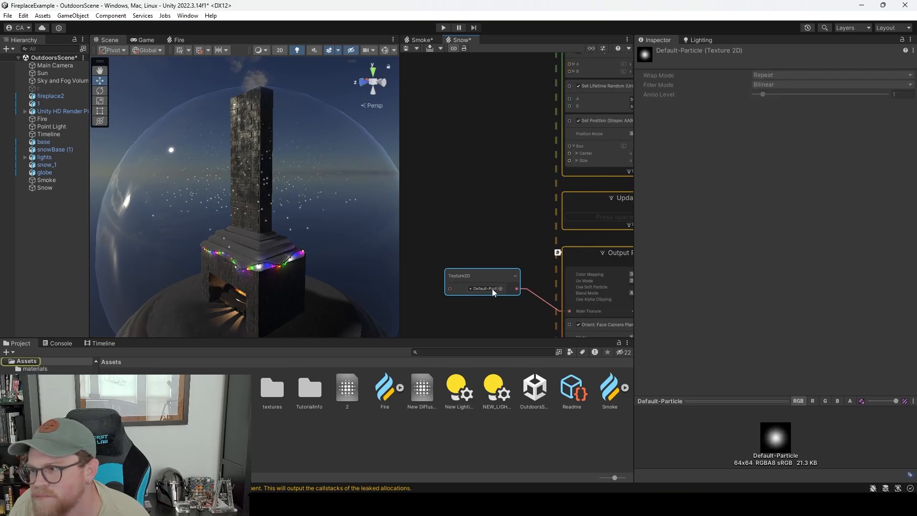
# Search the project assets for "default" and "particle", and clear the search.
pyautogui.click(404, 422)
pyautogui.click(457, 351)
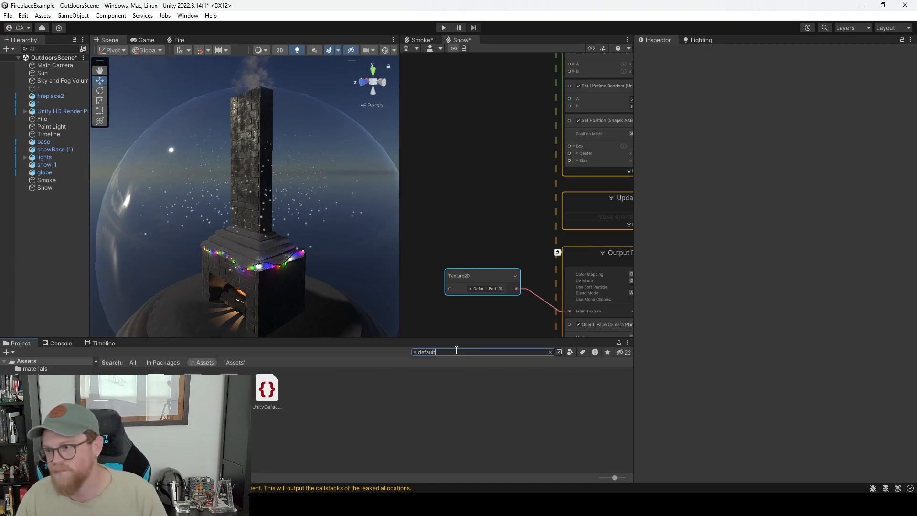
pyautogui.write('particle')
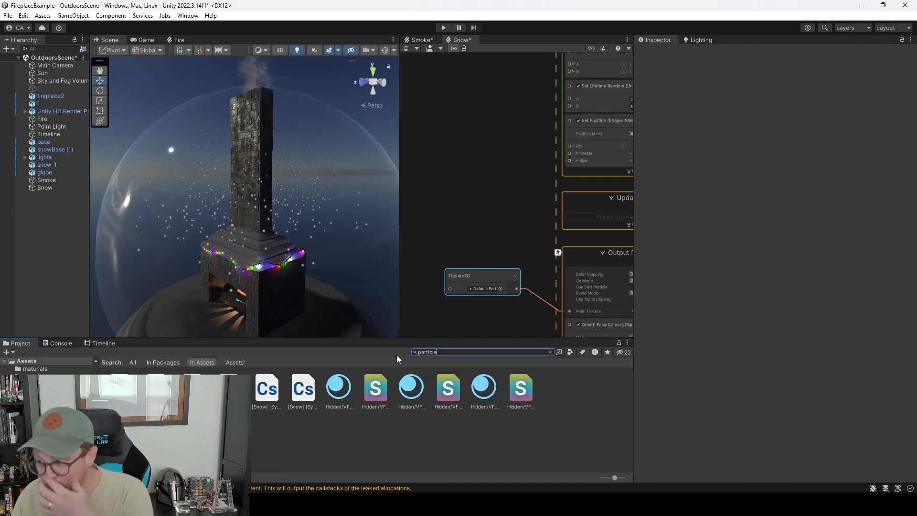
pyautogui.press('BackSpace')
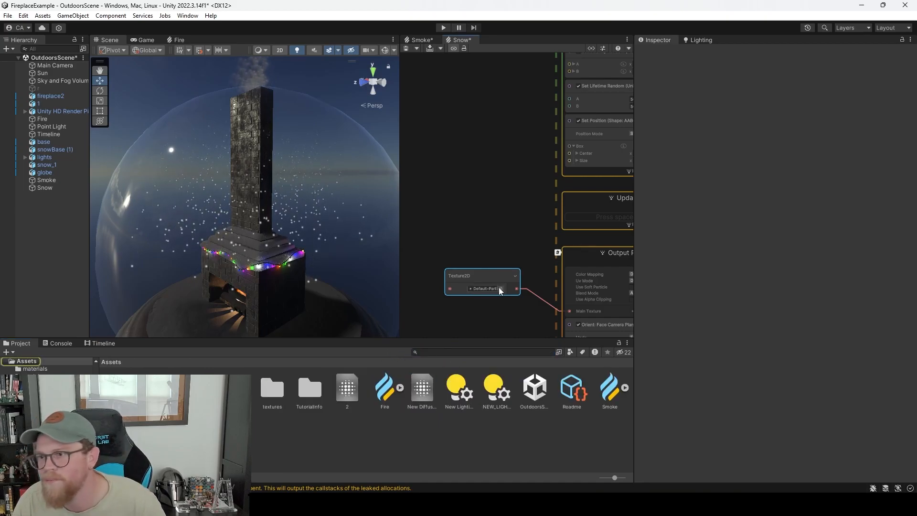
# Raise the HDR intensity of the first color key in the Set Color over Life gradient to 1.
pyautogui.keyDown('alt'); pyautogui.moveTo(276, 267); pyautogui.dragTo(305, 234); pyautogui.keyUp('alt')
pyautogui.moveTo(546, 258); pyautogui.dragTo(453, 162, button='middle')
pyautogui.moveTo(459, 296); pyautogui.dragTo(435, 248, button='middle')
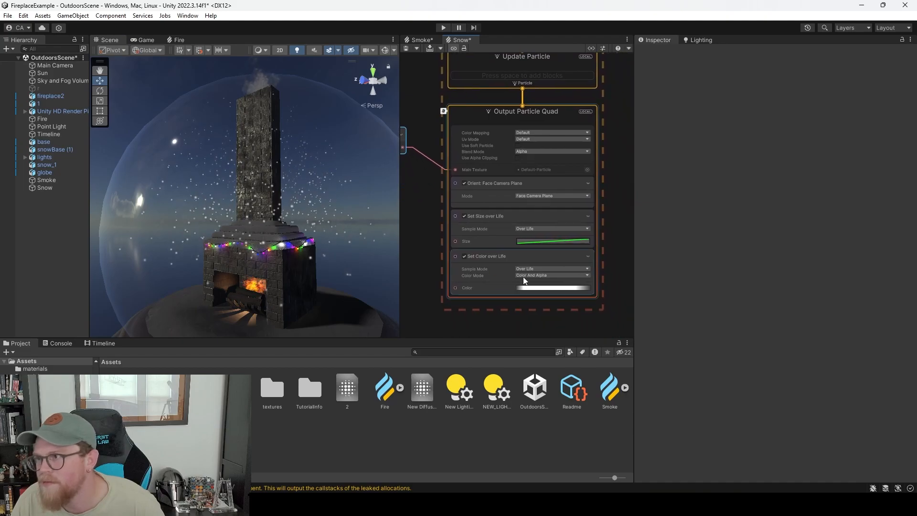
pyautogui.click(525, 288)
pyautogui.click(713, 179)
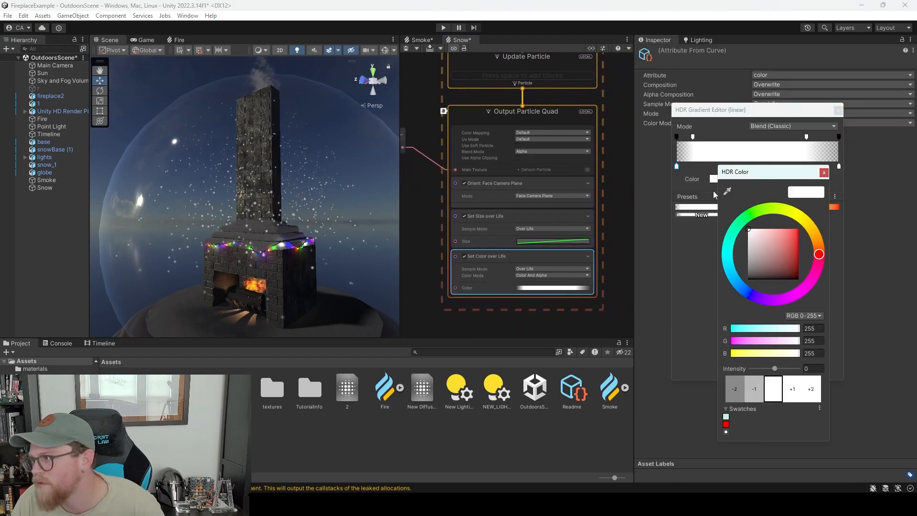
pyautogui.click(710, 237)
pyautogui.click(728, 178)
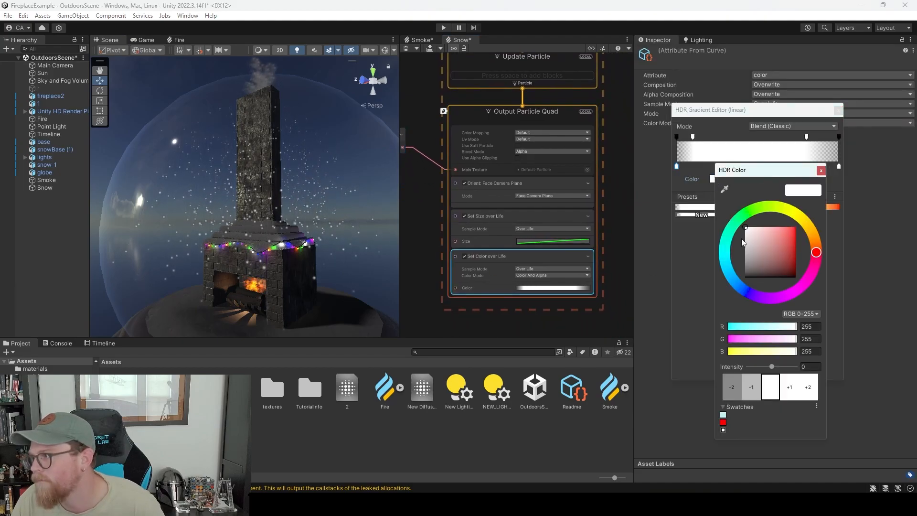
pyautogui.click(790, 390)
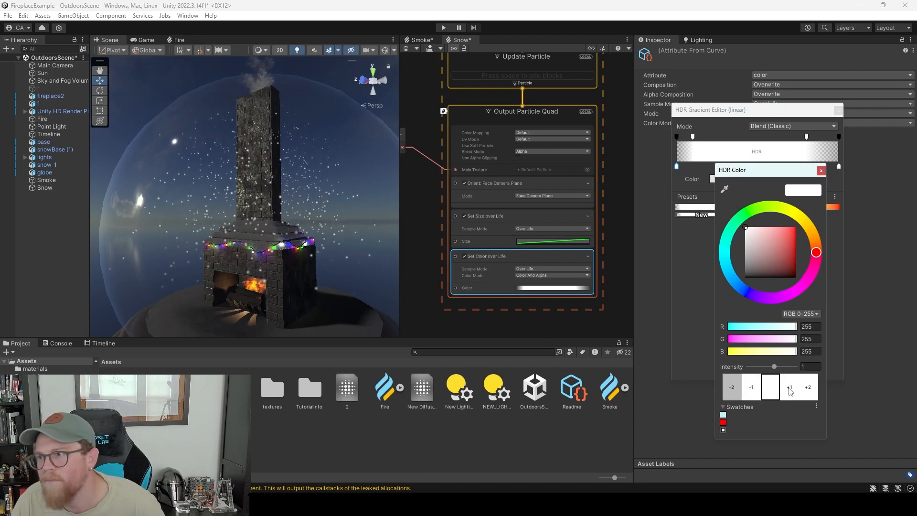
pyautogui.click(790, 390)
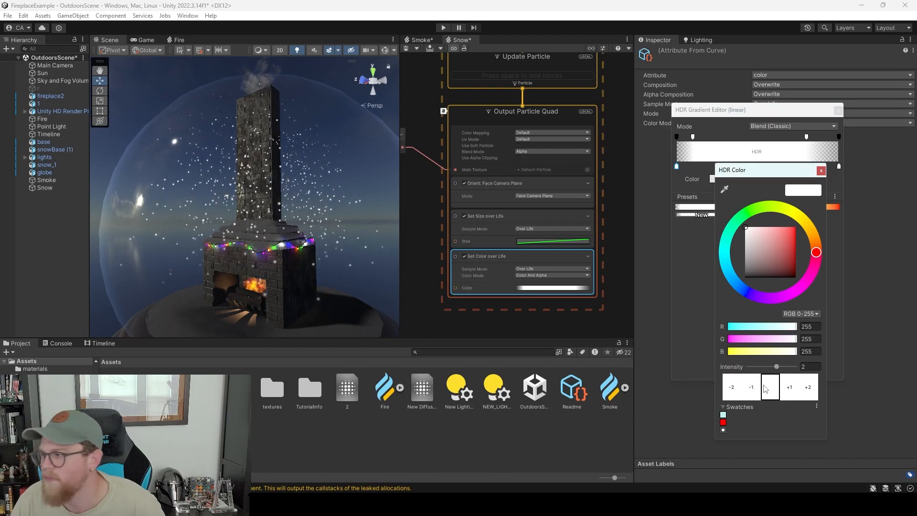
pyautogui.click(751, 386)
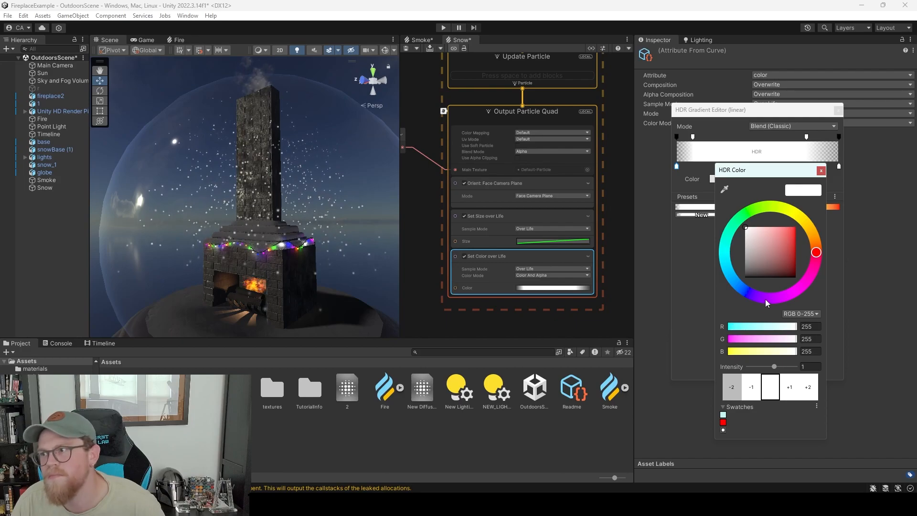
pyautogui.click(821, 171)
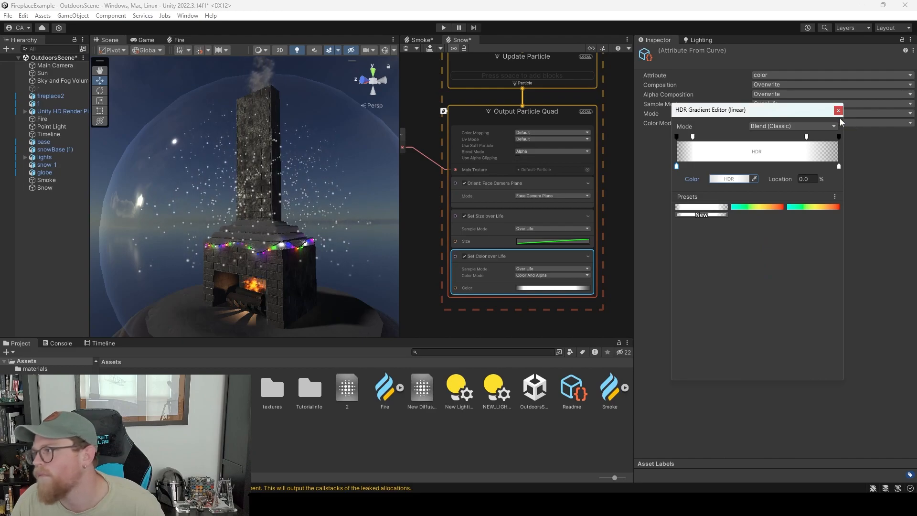
# Move the fade-out alpha key of the Set Color over Life gradient earlier, to just before the middle of the particle's life.
pyautogui.click(839, 167)
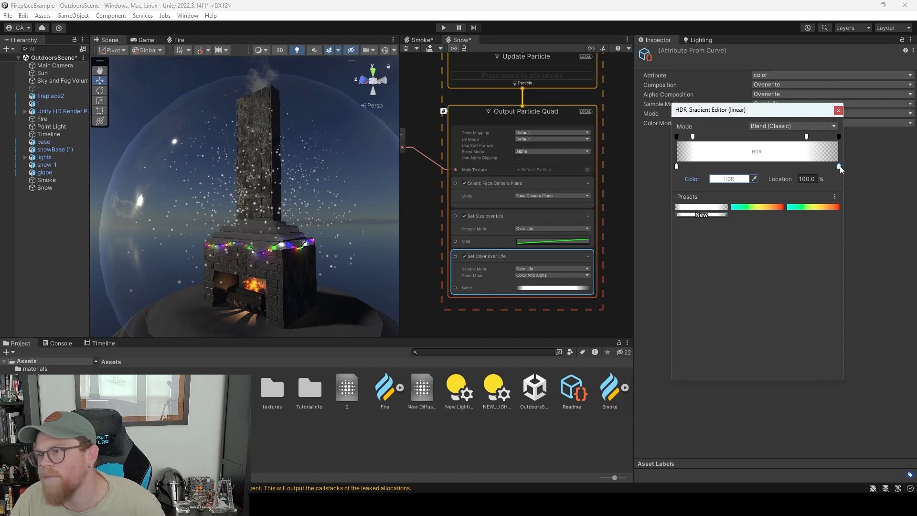
pyautogui.moveTo(806, 138); pyautogui.dragTo(751, 139)
pyautogui.click(840, 112)
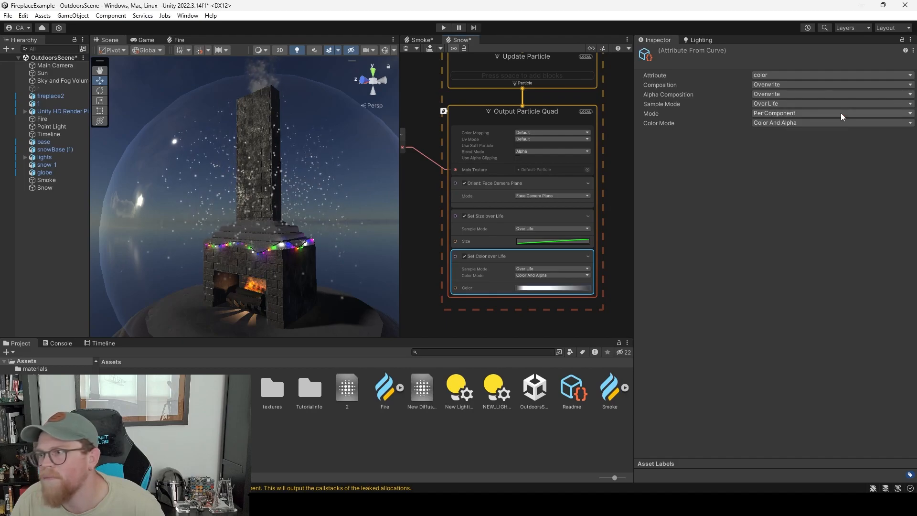
pyautogui.keyDown('alt'); pyautogui.moveTo(368, 253); pyautogui.dragTo(308, 230); pyautogui.keyUp('alt')
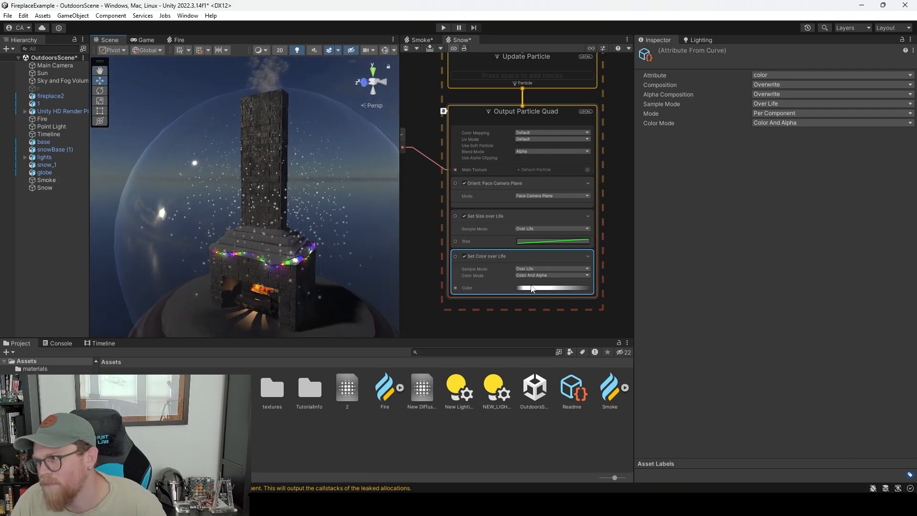
# Try to replace the Set Position (Shape: AABox) block in the initialize context with a Set Position (Sequential: Circle) block.
pyautogui.moveTo(616, 147); pyautogui.dragTo(606, 276, button='middle')
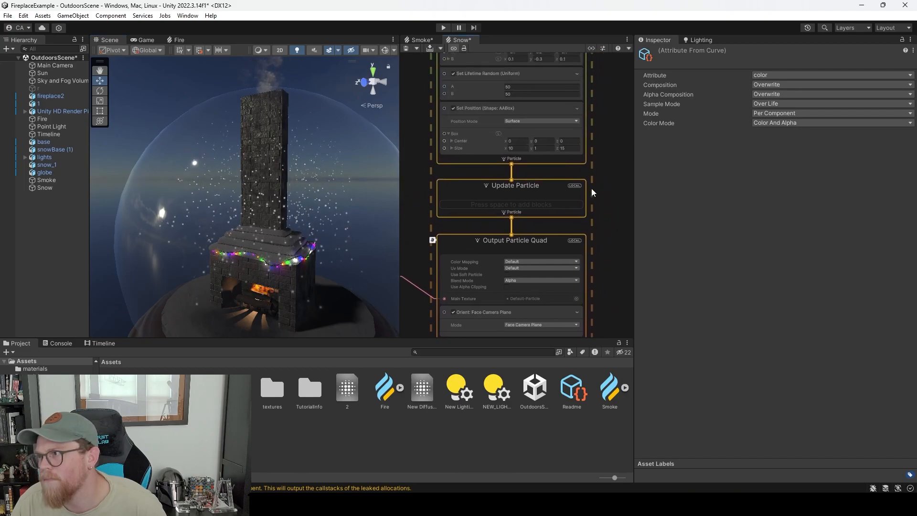
pyautogui.moveTo(592, 189); pyautogui.dragTo(591, 221, button='middle')
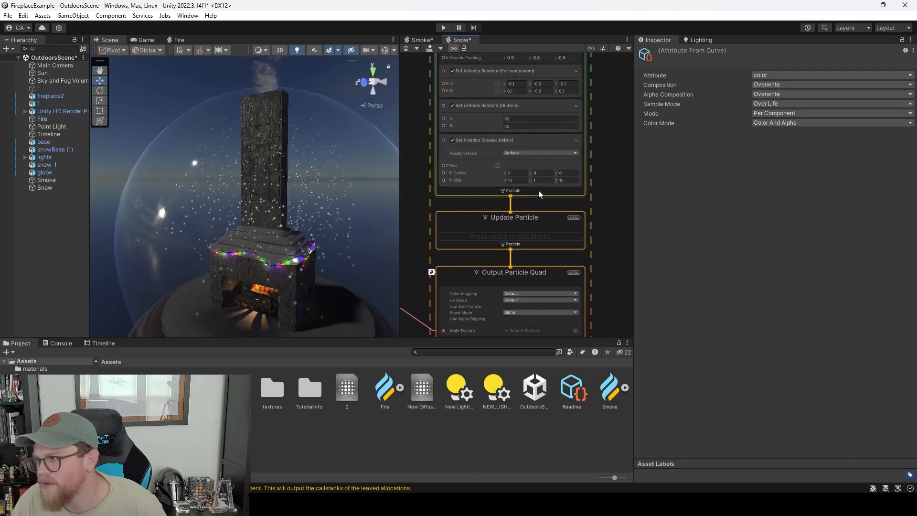
pyautogui.click(546, 142)
pyautogui.press('Delete')
pyautogui.click(534, 136)
pyautogui.press('space')
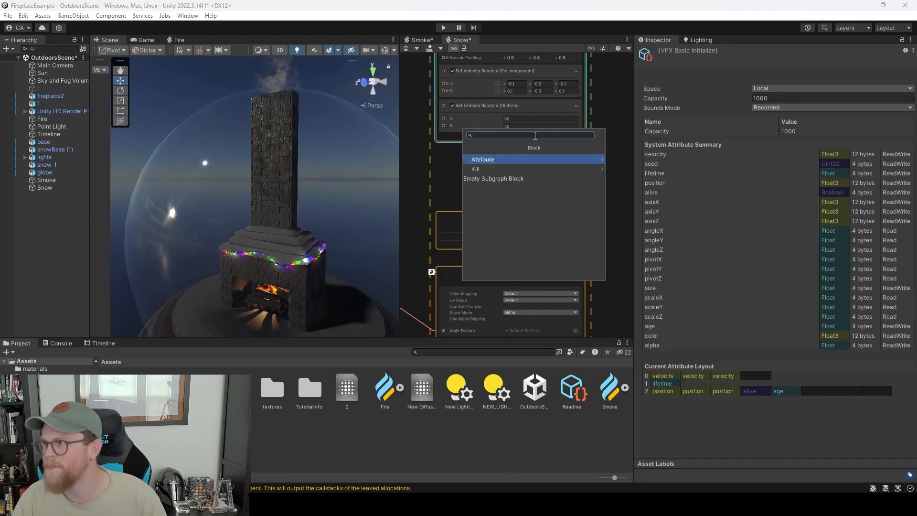
pyautogui.write('circle')
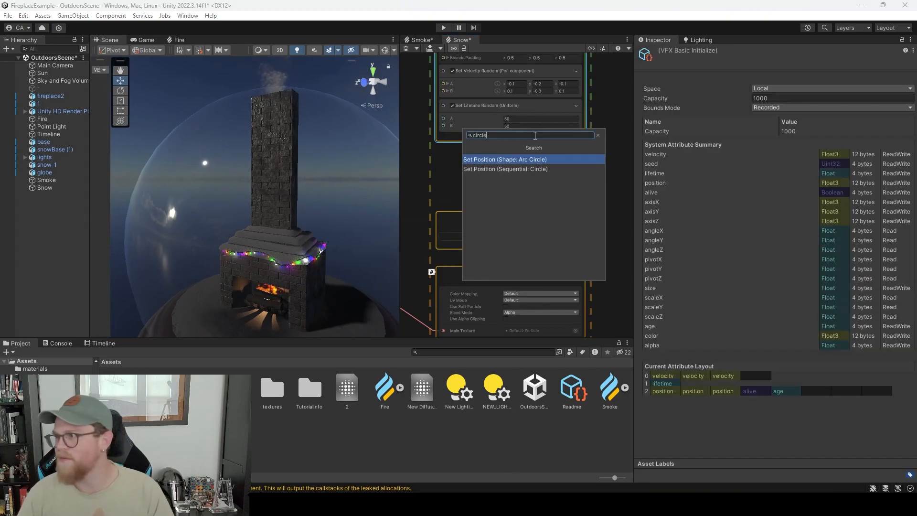
pyautogui.click(530, 169)
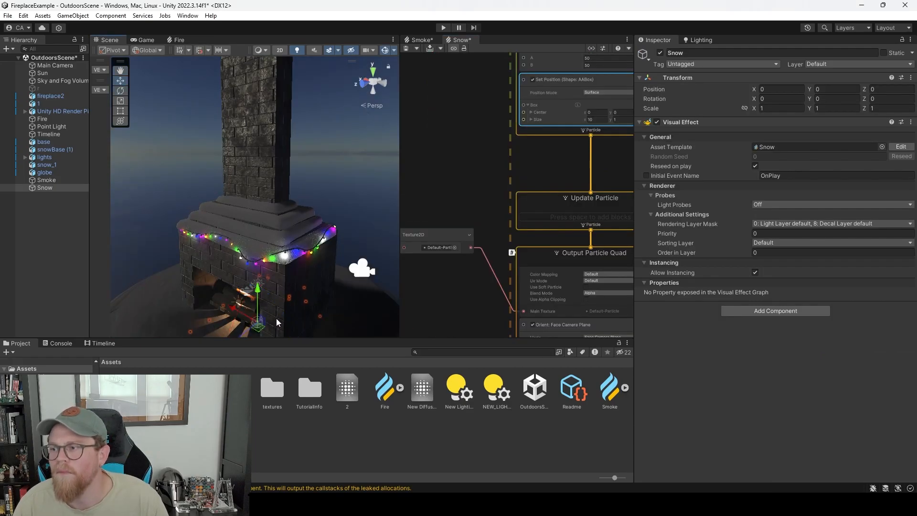
# Raise the Snow object inside the globe to about Y 17.07 and check how the snow spreads.
pyautogui.moveTo(262, 296); pyautogui.dragTo(253, 119)
pyautogui.scroll(-3, 251, 155)
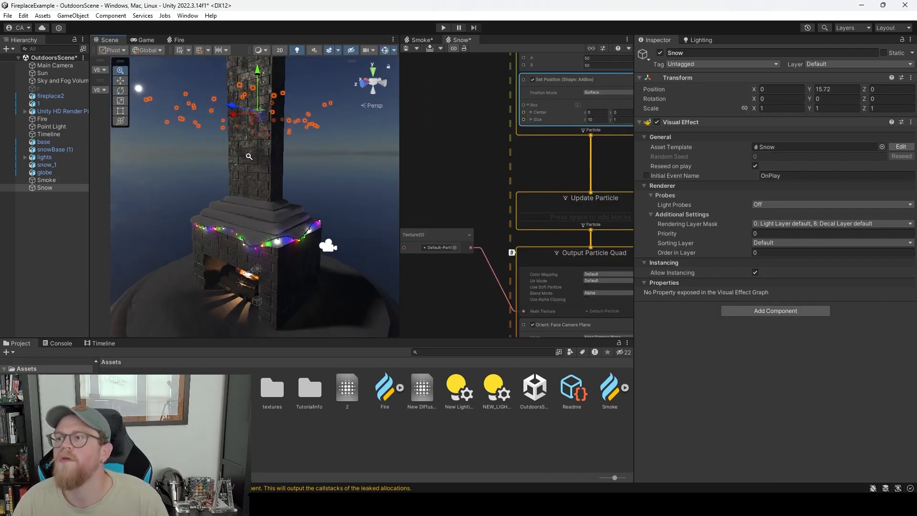
pyautogui.moveTo(251, 155); pyautogui.dragTo(254, 202, button='middle')
pyautogui.moveTo(260, 133); pyautogui.dragTo(280, 105)
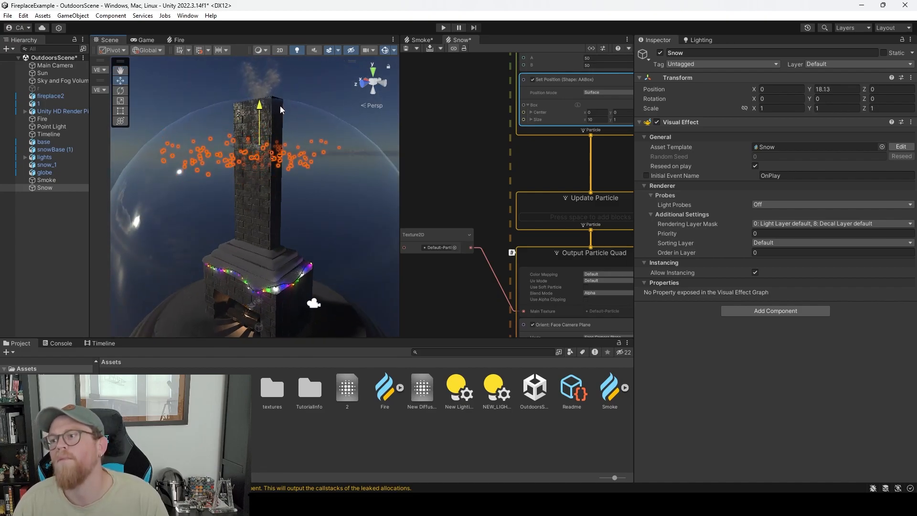
pyautogui.moveTo(287, 142)
pyautogui.keyDown('alt'); pyautogui.mouseDown()
pyautogui.moveTo(106, 223)
pyautogui.moveTo(125, 205)
pyautogui.moveTo(160, 95)
pyautogui.moveTo(275, 122)
pyautogui.moveTo(288, 141)
pyautogui.mouseUp(); pyautogui.keyUp('alt')
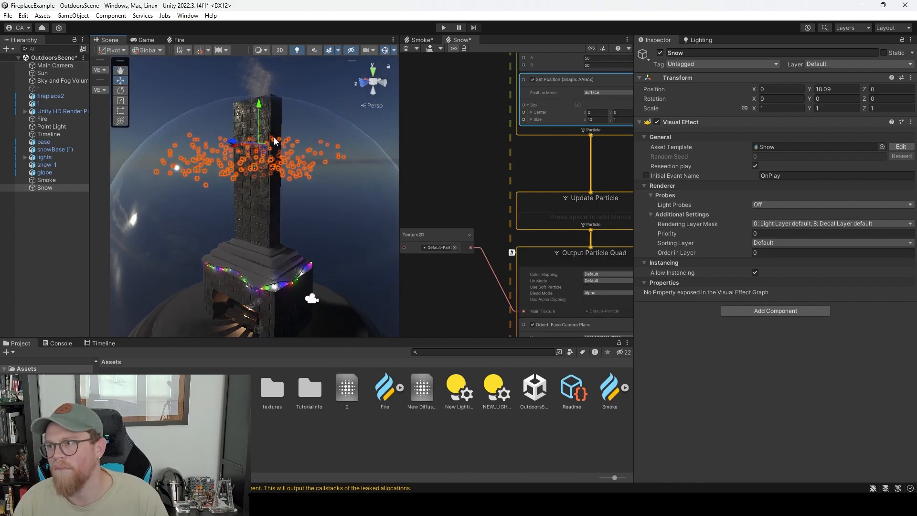
pyautogui.click(52, 240)
pyautogui.keyDown('alt'); pyautogui.moveTo(279, 249); pyautogui.dragTo(315, 244); pyautogui.keyUp('alt')
pyautogui.moveTo(316, 245); pyautogui.dragTo(280, 212, button='middle')
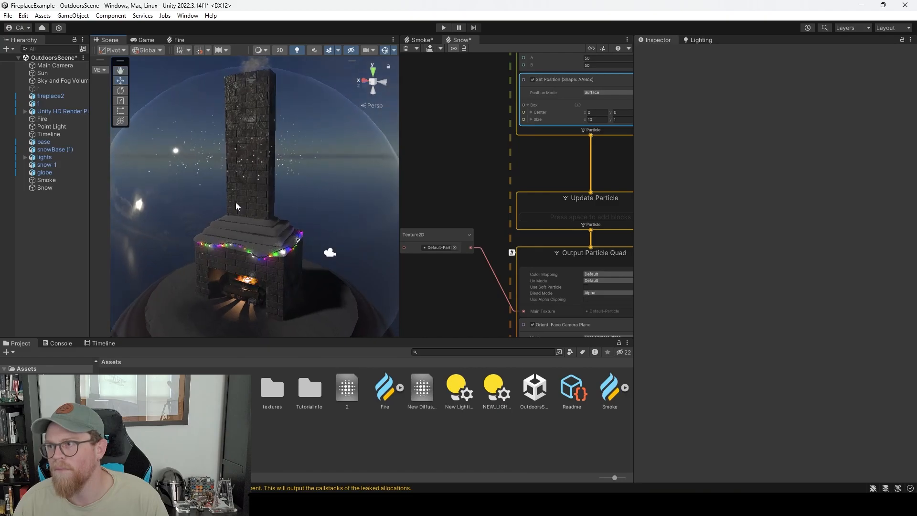
pyautogui.click(45, 188)
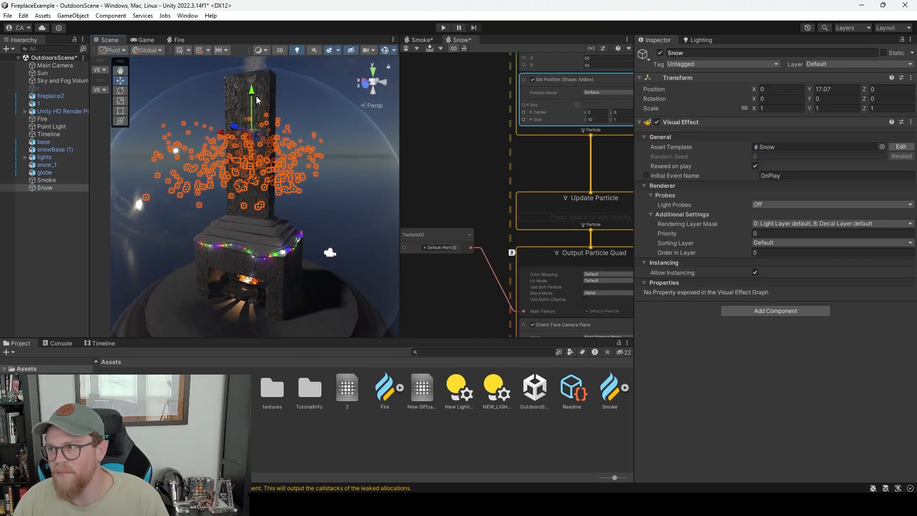
pyautogui.keyDown('alt'); pyautogui.moveTo(282, 184); pyautogui.dragTo(340, 239); pyautogui.keyUp('alt')
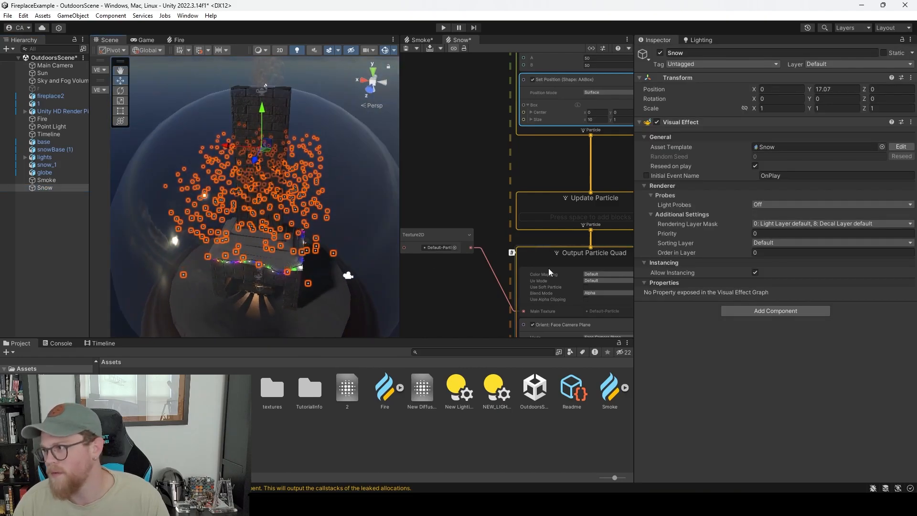
# Set the AABox emitter's X size to 15.
pyautogui.moveTo(510, 144); pyautogui.dragTo(429, 198, button='middle')
pyautogui.click(506, 173)
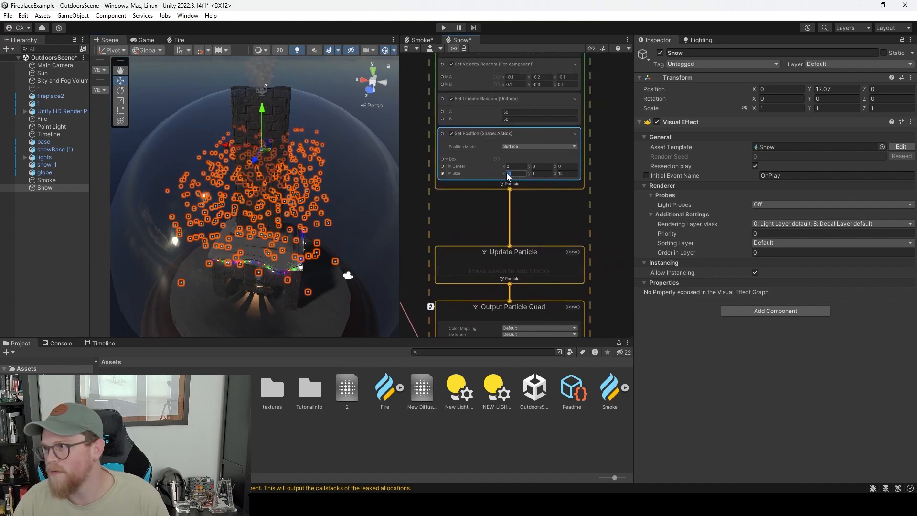
pyautogui.press('BackSpace')
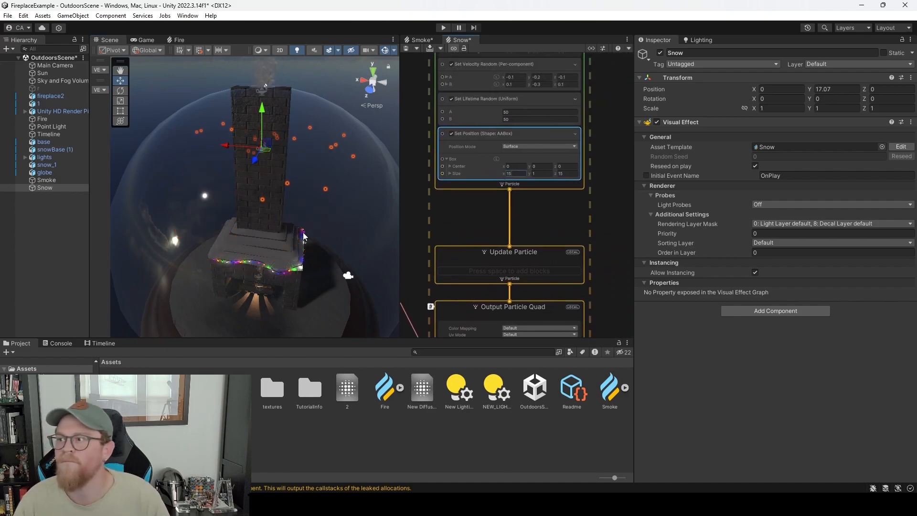
pyautogui.moveTo(304, 236); pyautogui.dragTo(313, 170, button='middle')
pyautogui.keyDown('alt'); pyautogui.moveTo(303, 148); pyautogui.dragTo(342, 81); pyautogui.keyUp('alt')
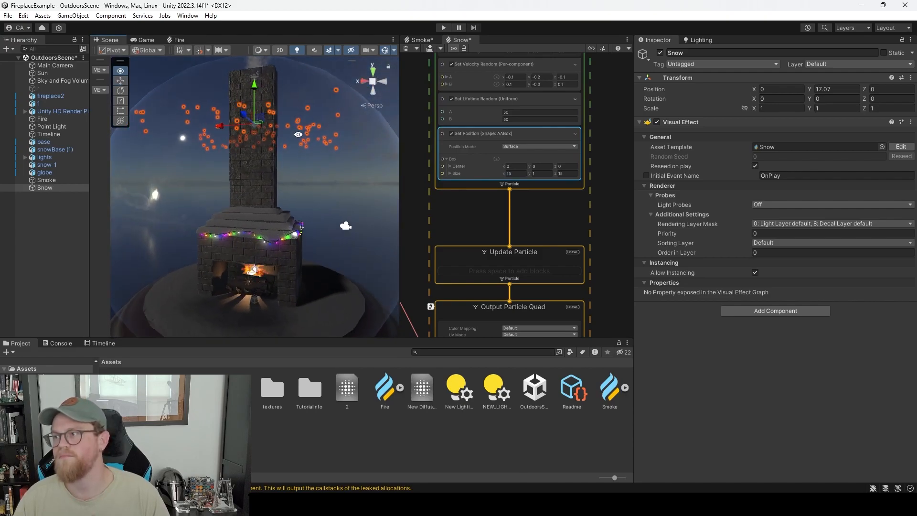
# Examine the snowfall around the fireplace from several angles and distances, along with the emitter's initialize settings.
pyautogui.click(72, 243)
pyautogui.keyDown('alt'); pyautogui.moveTo(256, 224); pyautogui.dragTo(228, 230); pyautogui.keyUp('alt')
pyautogui.keyDown('alt'); pyautogui.moveTo(229, 235); pyautogui.dragTo(334, 274, button='right'); pyautogui.keyUp('alt')
pyautogui.moveTo(334, 274); pyautogui.dragTo(310, 210, button='middle')
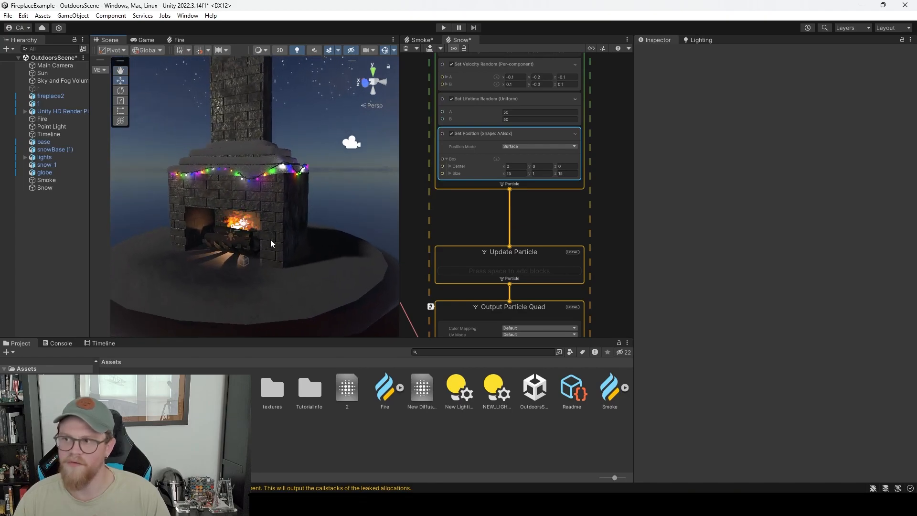
pyautogui.keyDown('alt'); pyautogui.moveTo(284, 206); pyautogui.dragTo(268, 165, button='right'); pyautogui.keyUp('alt')
pyautogui.moveTo(269, 165); pyautogui.dragTo(272, 185, button='middle')
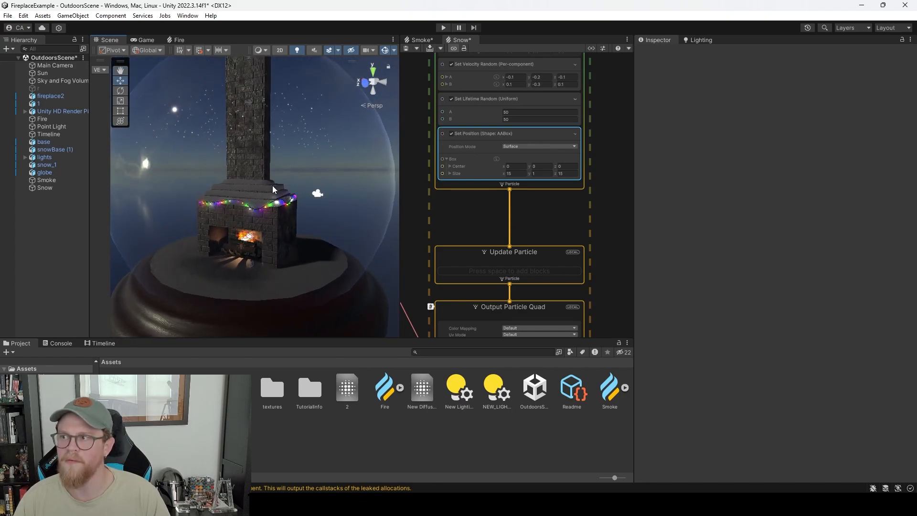
pyautogui.keyDown('alt'); pyautogui.moveTo(285, 170); pyautogui.dragTo(276, 205); pyautogui.keyUp('alt')
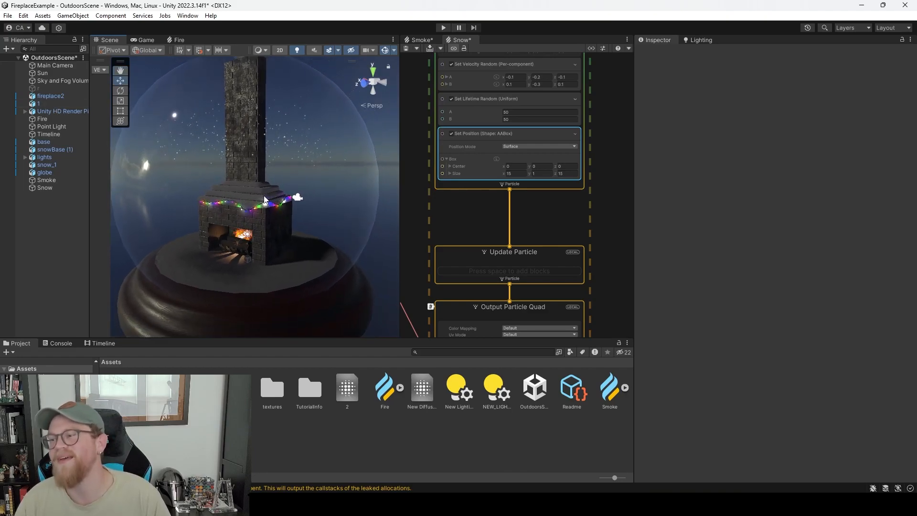
pyautogui.keyDown('alt'); pyautogui.moveTo(258, 183); pyautogui.dragTo(338, 274, button='right'); pyautogui.keyUp('alt')
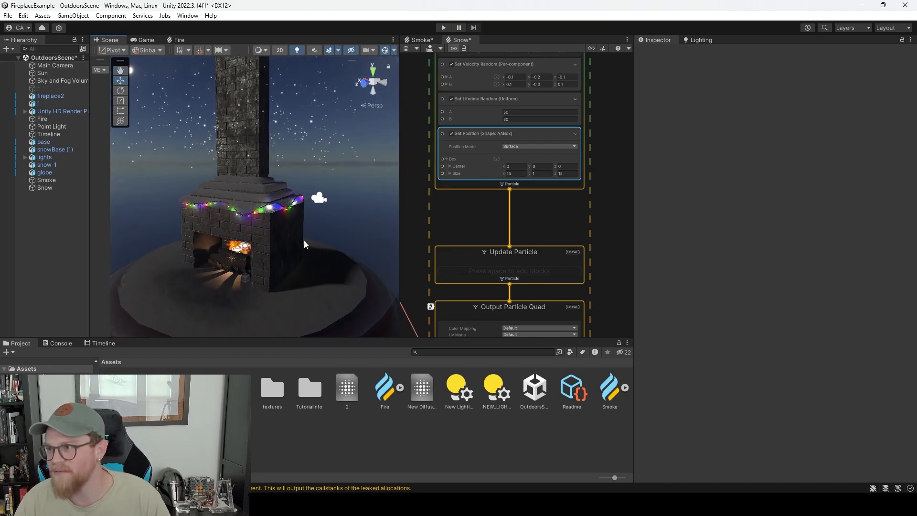
pyautogui.scroll(-3, 241, 167)
pyautogui.keyDown('alt'); pyautogui.moveTo(270, 170); pyautogui.dragTo(307, 184); pyautogui.keyUp('alt')
pyautogui.scroll(-6, 306, 183)
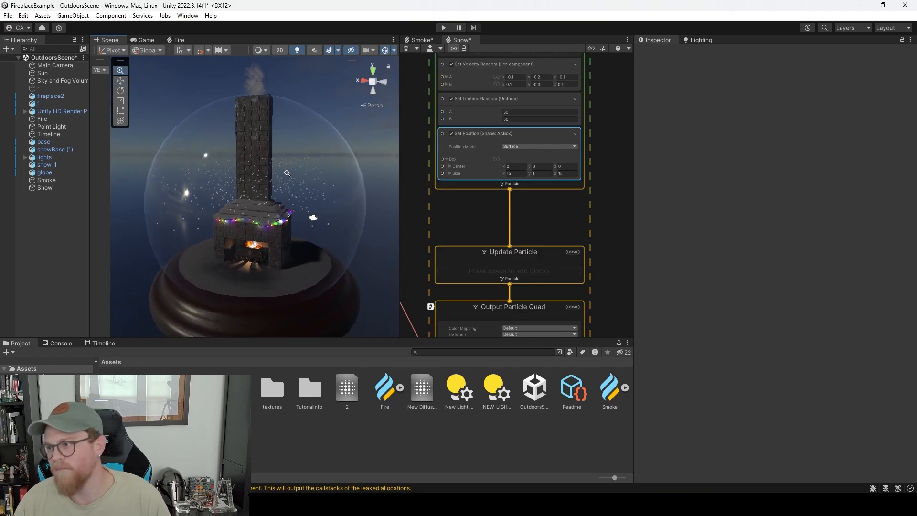
pyautogui.keyDown('alt'); pyautogui.moveTo(266, 171); pyautogui.dragTo(306, 215, button='right'); pyautogui.keyUp('alt')
pyautogui.keyDown('alt'); pyautogui.moveTo(308, 218); pyautogui.dragTo(302, 197); pyautogui.keyUp('alt')
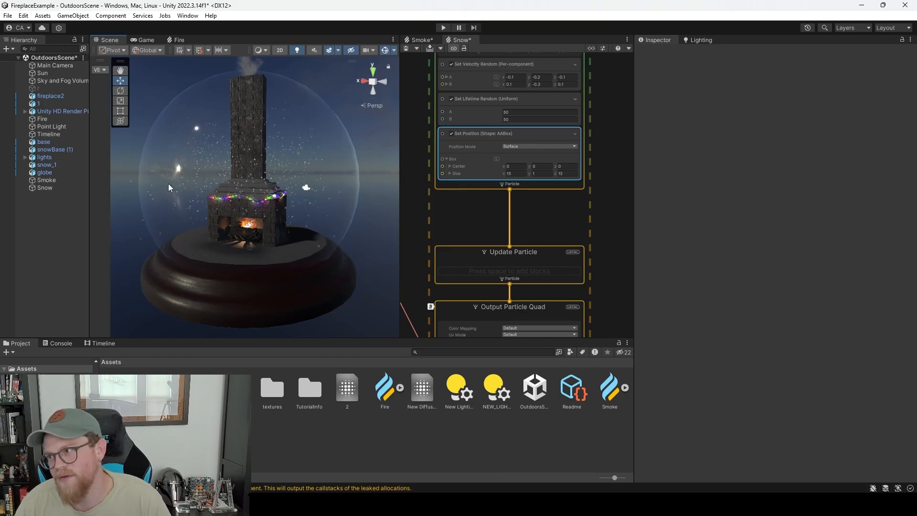
pyautogui.scroll(-1, 573, 202)
pyautogui.scroll(1, 580, 201)
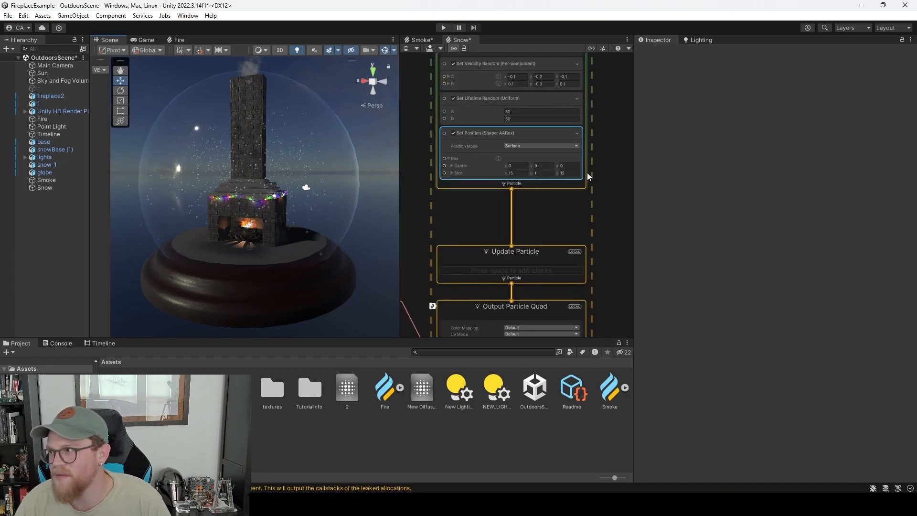
pyautogui.moveTo(596, 168); pyautogui.dragTo(599, 203, button='middle')
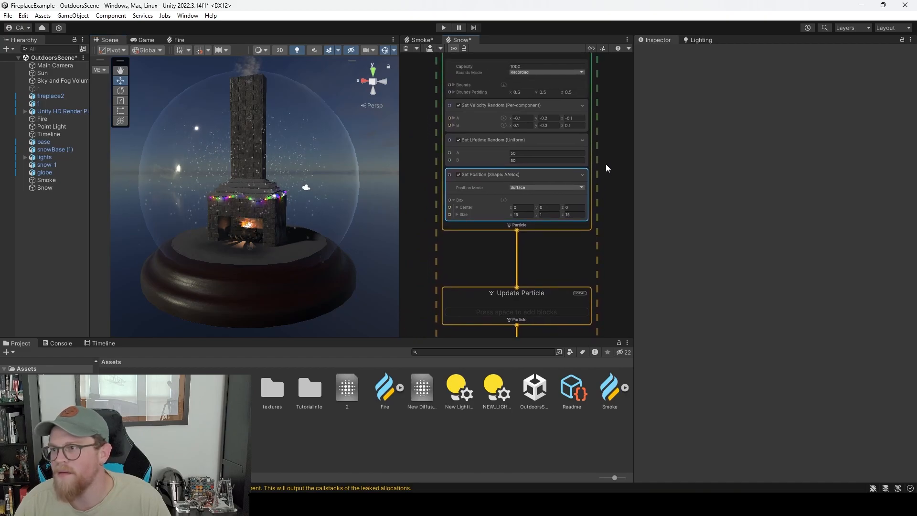
pyautogui.keyDown('alt'); pyautogui.moveTo(151, 249); pyautogui.dragTo(149, 239); pyautogui.keyUp('alt')
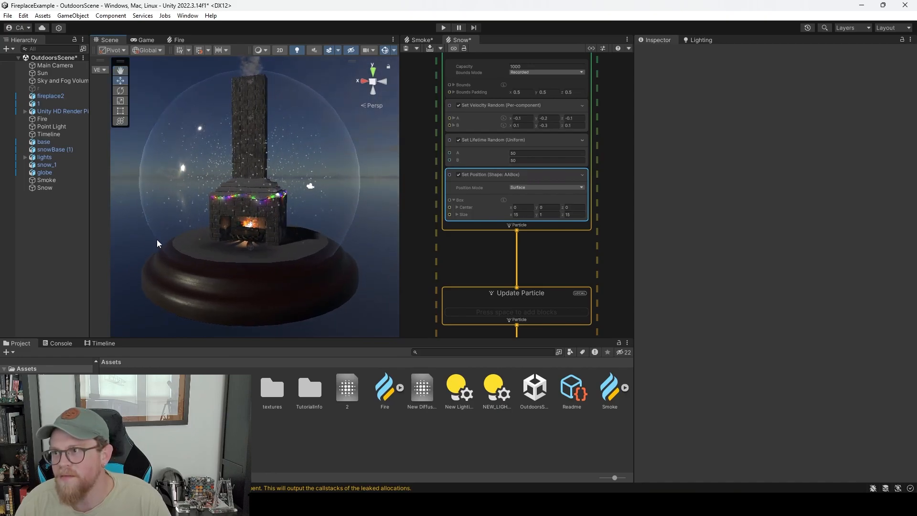
pyautogui.keyDown('alt'); pyautogui.moveTo(156, 239); pyautogui.dragTo(286, 210); pyautogui.keyUp('alt')
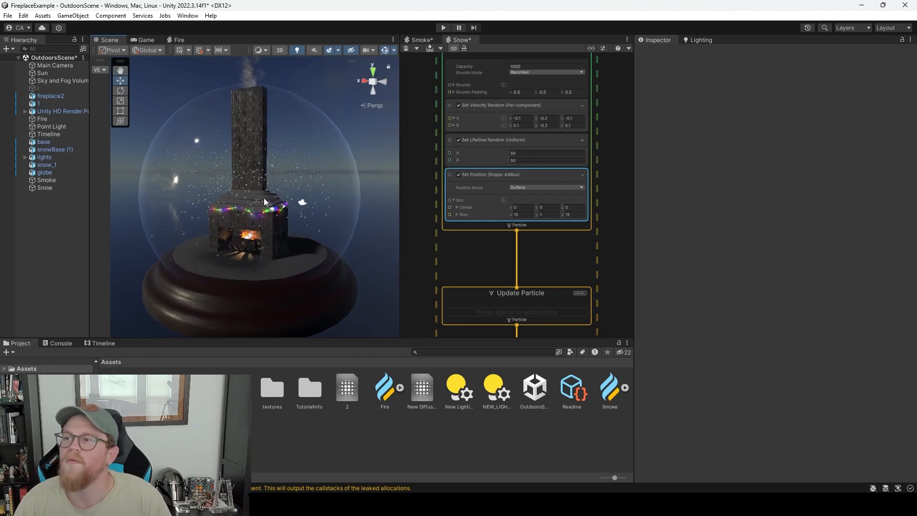
# Try moving the Main Camera to the scene view's position with Move To View and check the game view.
pyautogui.rightClick(53, 64)
pyautogui.click(82, 117)
pyautogui.click(73, 15)
pyautogui.moveTo(111, 16)
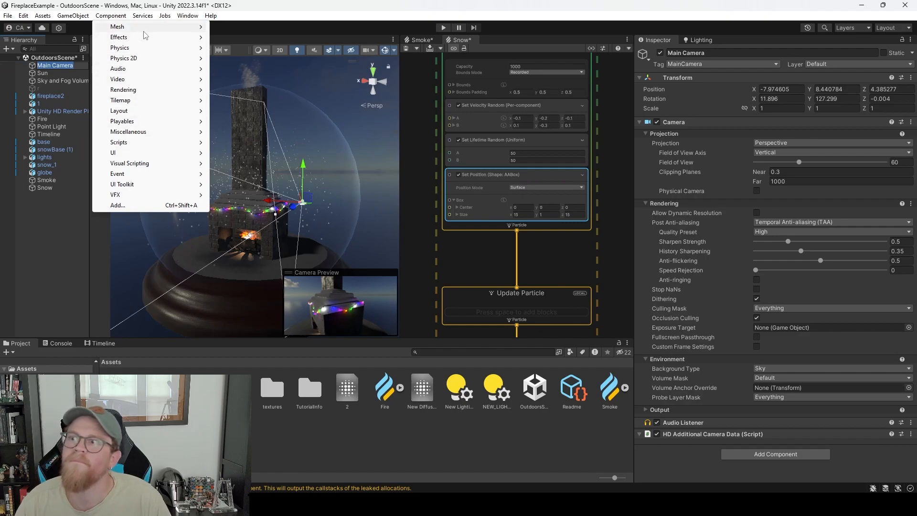
pyautogui.moveTo(72, 15)
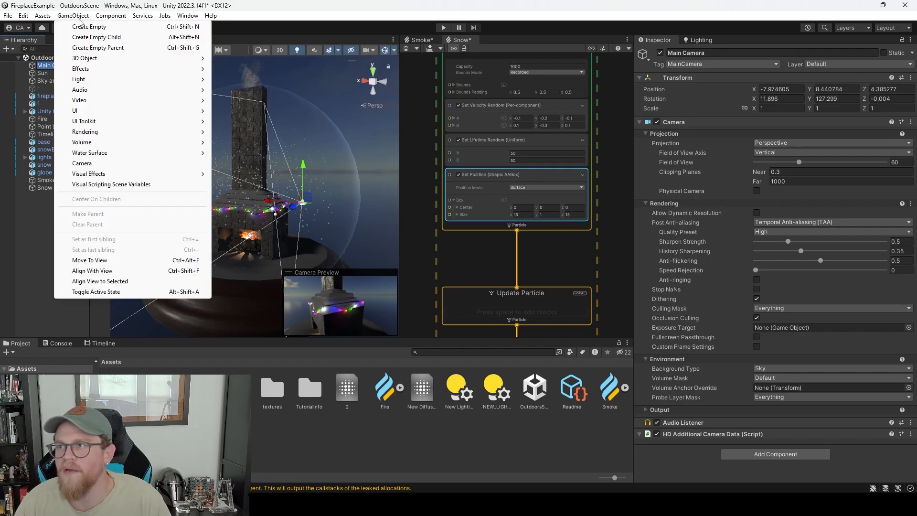
pyautogui.click(113, 260)
pyautogui.click(112, 261)
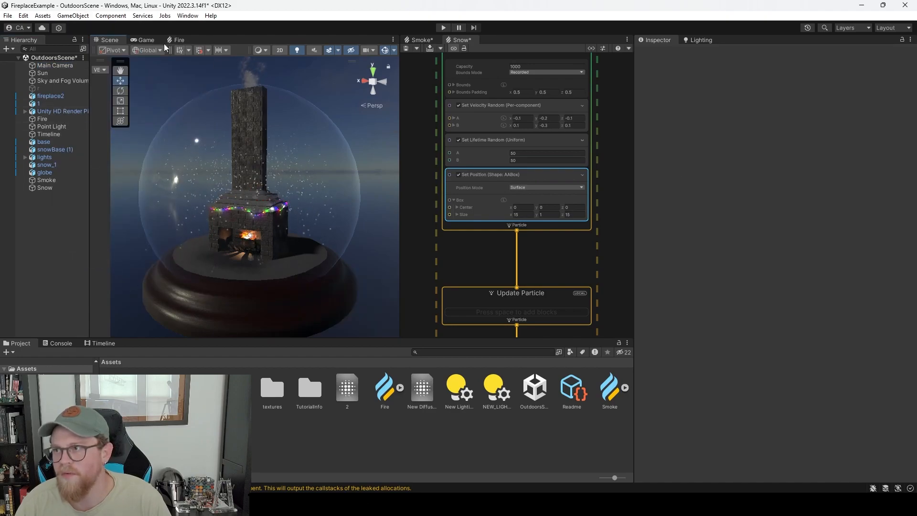
pyautogui.click(145, 41)
pyautogui.click(105, 39)
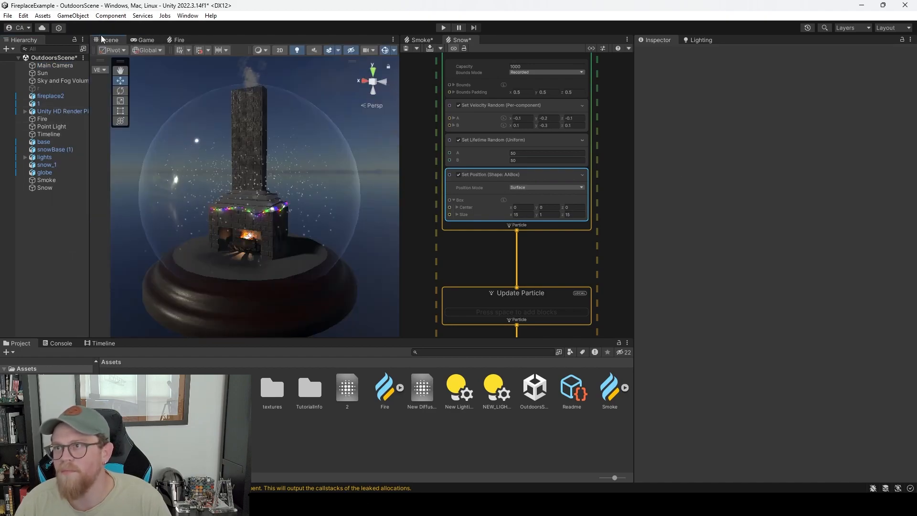
# Align the Main Camera with a scene view that frames the whole snow globe, checking the framing in the game view.
pyautogui.click(47, 66)
pyautogui.click(73, 16)
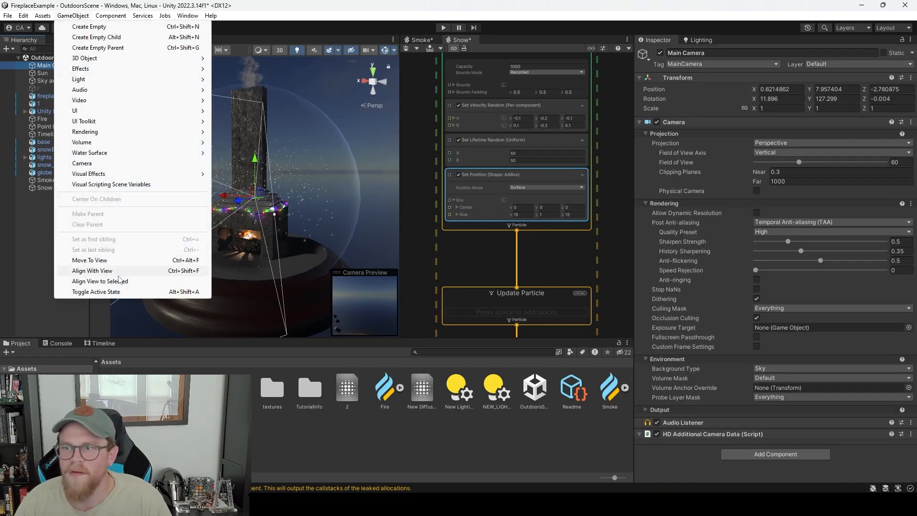
pyautogui.click(121, 271)
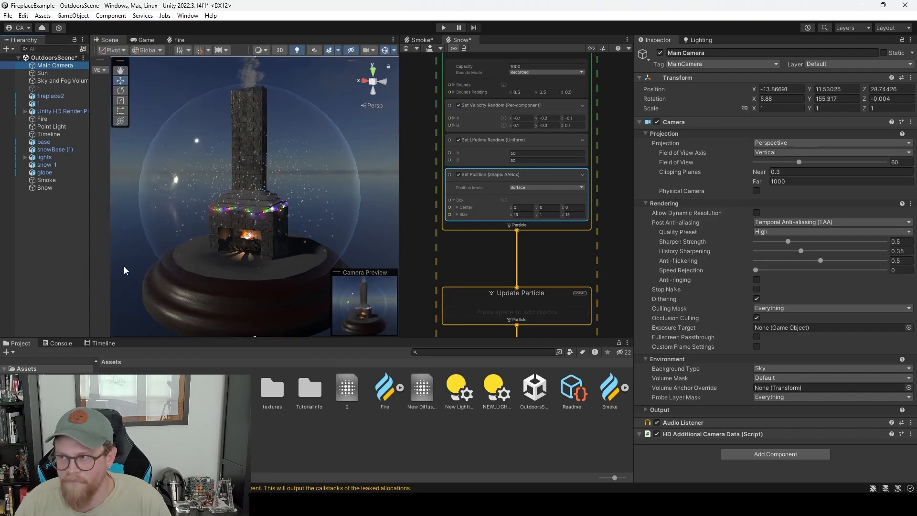
pyautogui.click(145, 40)
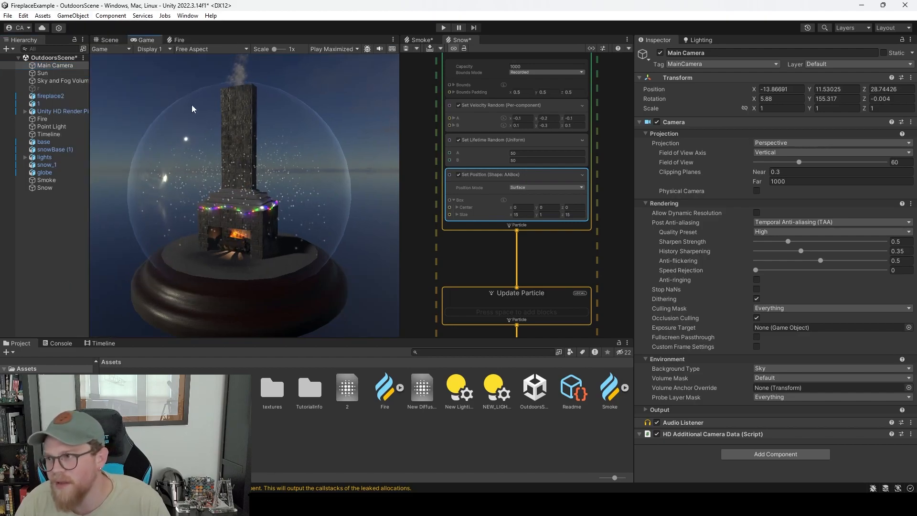
pyautogui.click(104, 41)
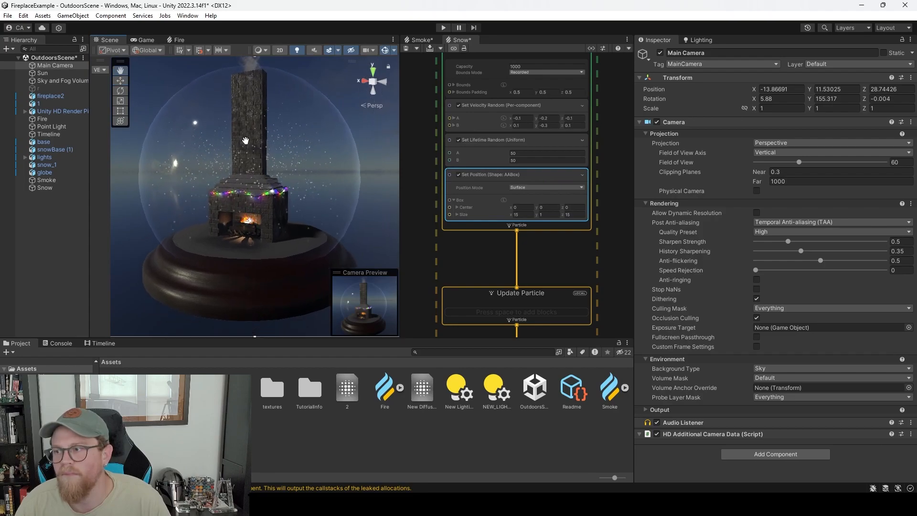
pyautogui.scroll(-3, 246, 148)
pyautogui.keyDown('alt'); pyautogui.moveTo(248, 150); pyautogui.dragTo(238, 155); pyautogui.keyUp('alt')
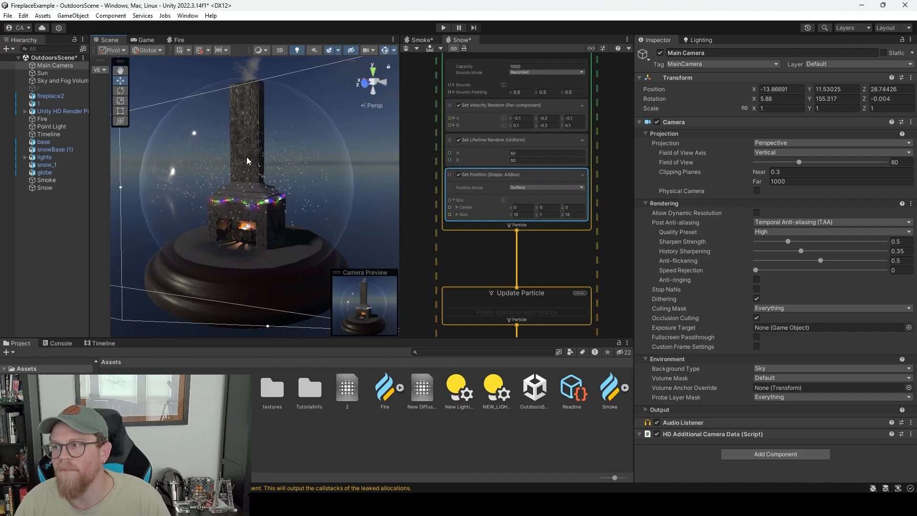
pyautogui.click(73, 15)
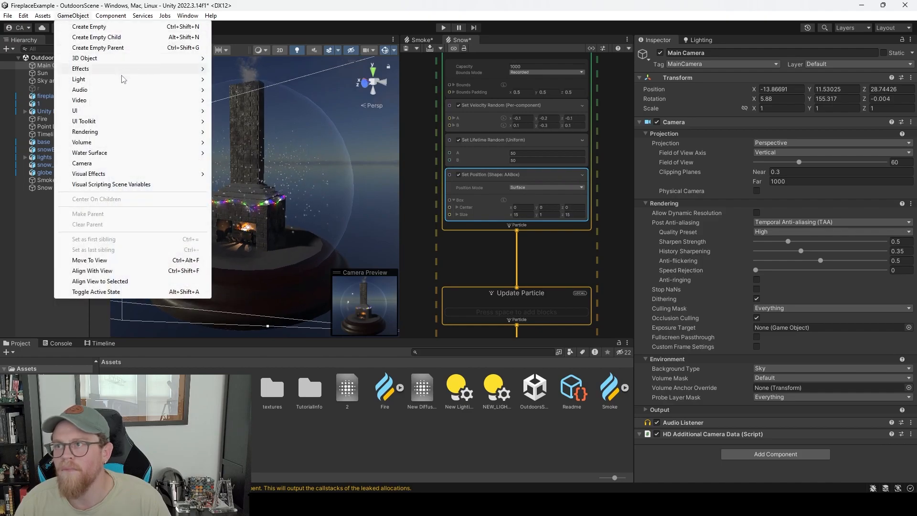
pyautogui.click(93, 270)
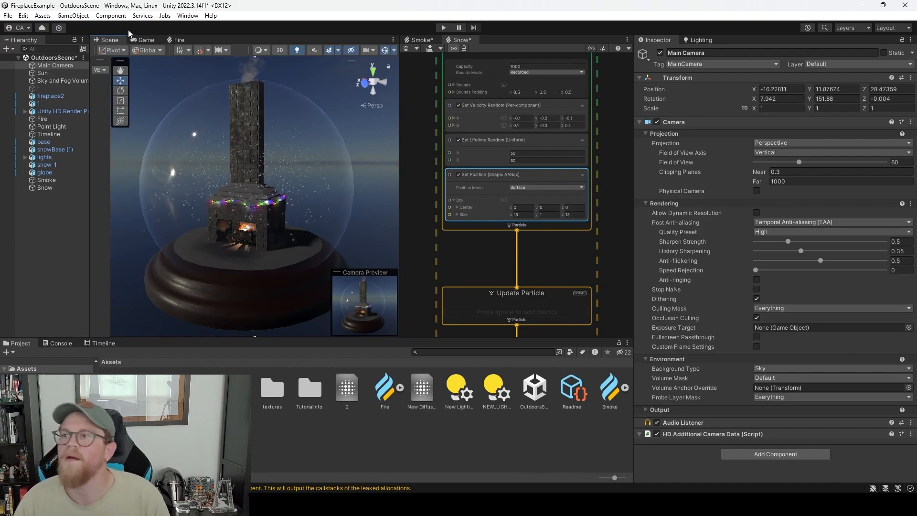
pyautogui.click(143, 39)
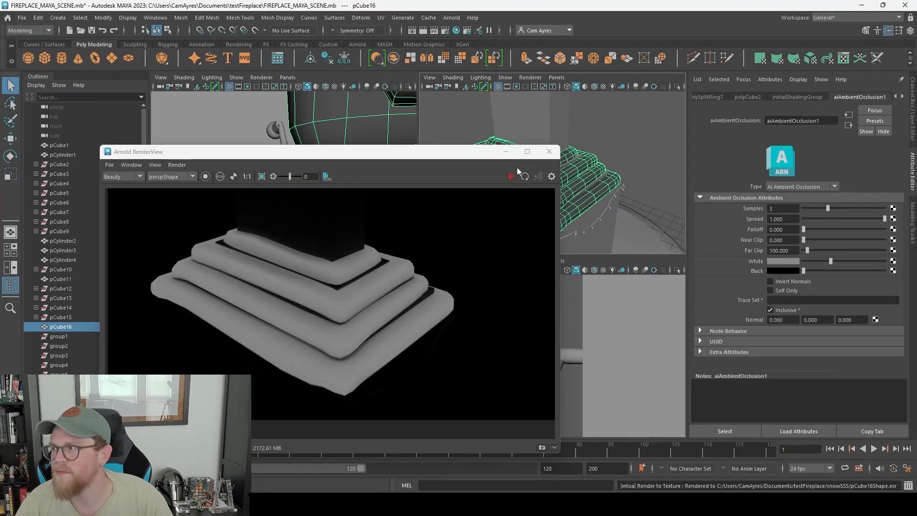
# In Maya, put away the Arnold RenderView, select the globe sphere, show all hidden objects and frame the sphere in the perspective view.
pyautogui.click(505, 151)
pyautogui.scroll(-15, 88, 256)
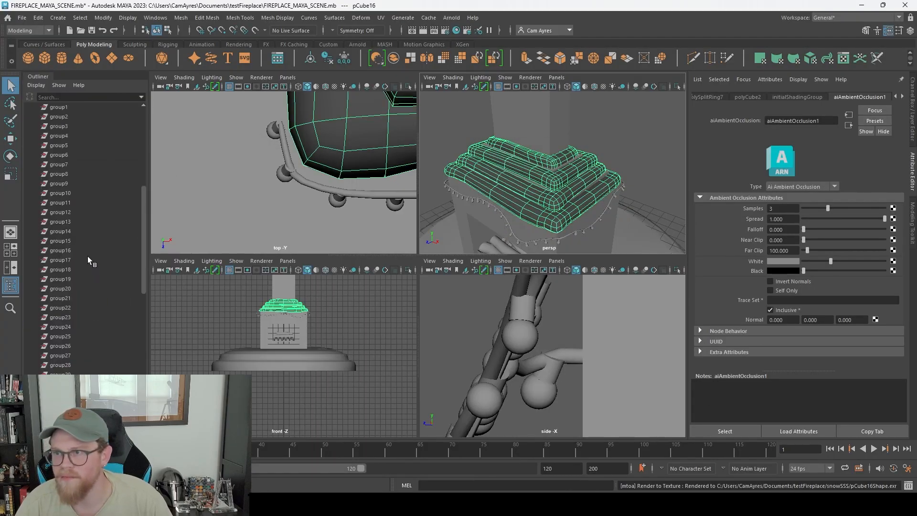
pyautogui.click(62, 403)
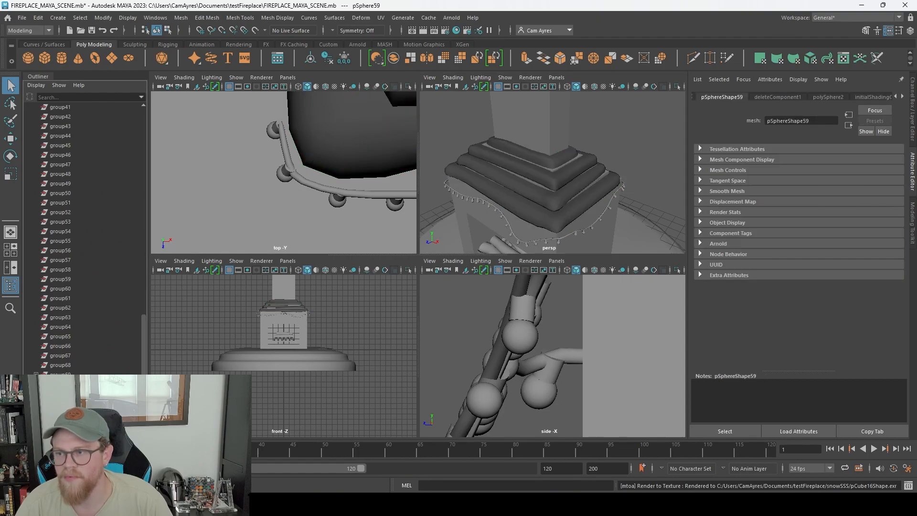
pyautogui.click(127, 17)
pyautogui.moveTo(149, 79)
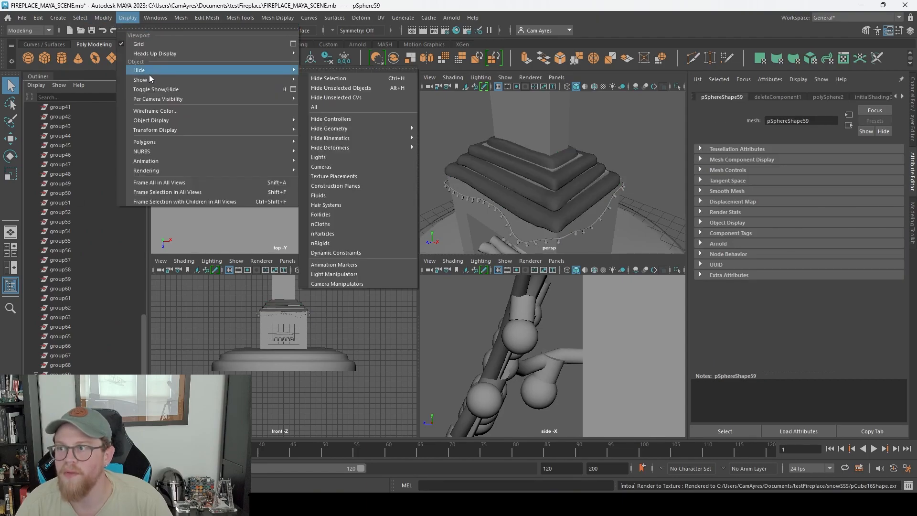
pyautogui.click(332, 88)
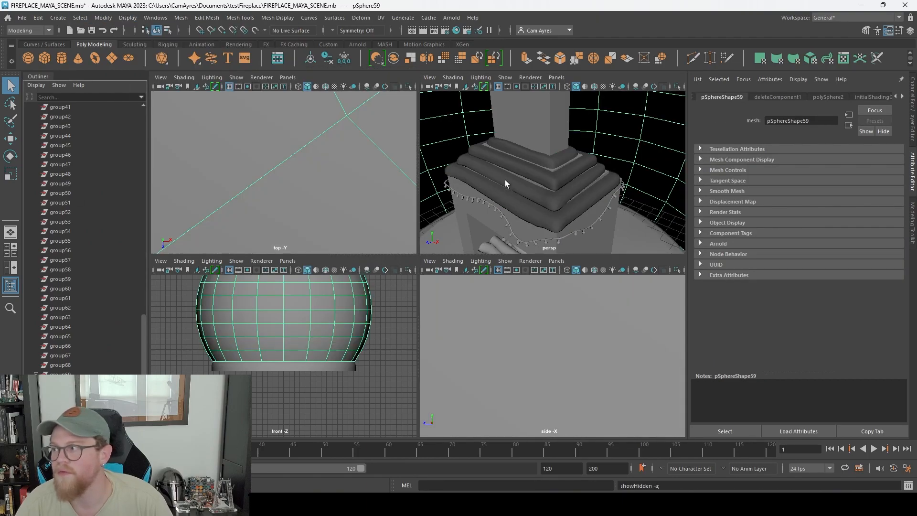
pyautogui.press('f')
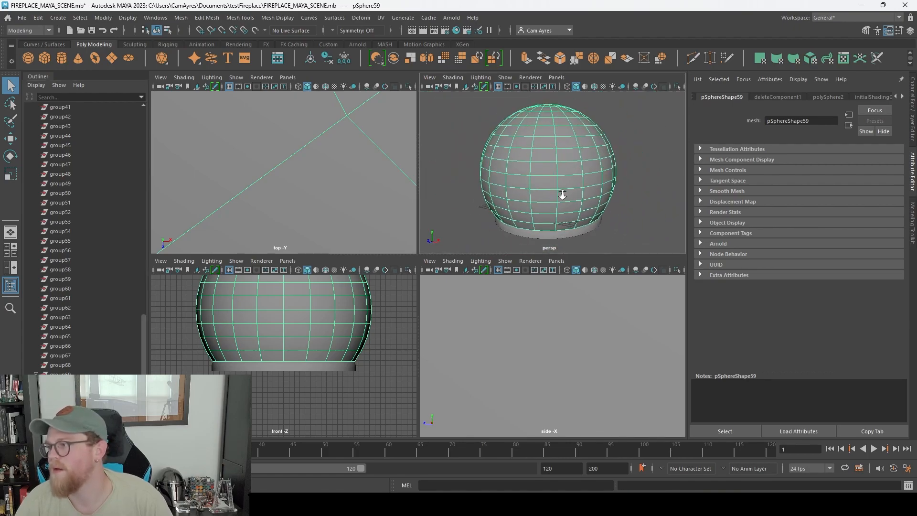
# Smooth the globe sphere's mesh with one division level and reselect the sphere as an object.
pyautogui.press('3')
pyautogui.press('1')
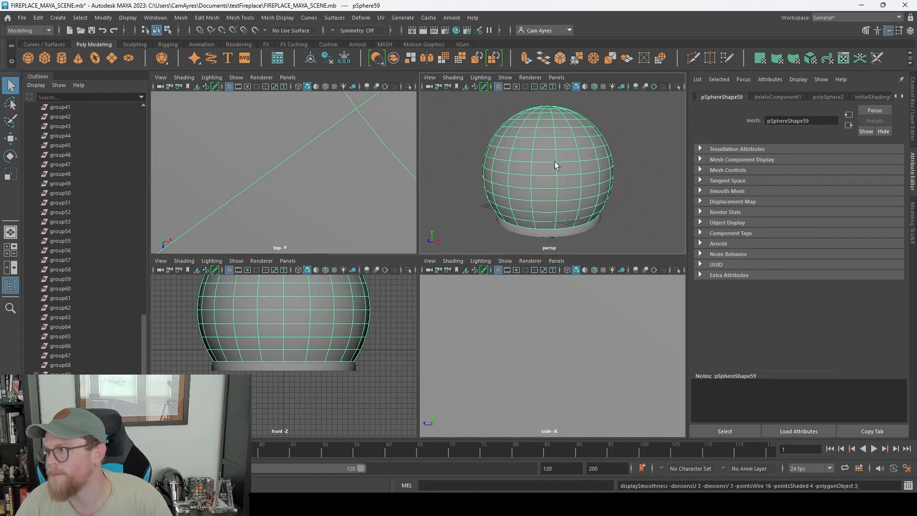
pyautogui.click(180, 18)
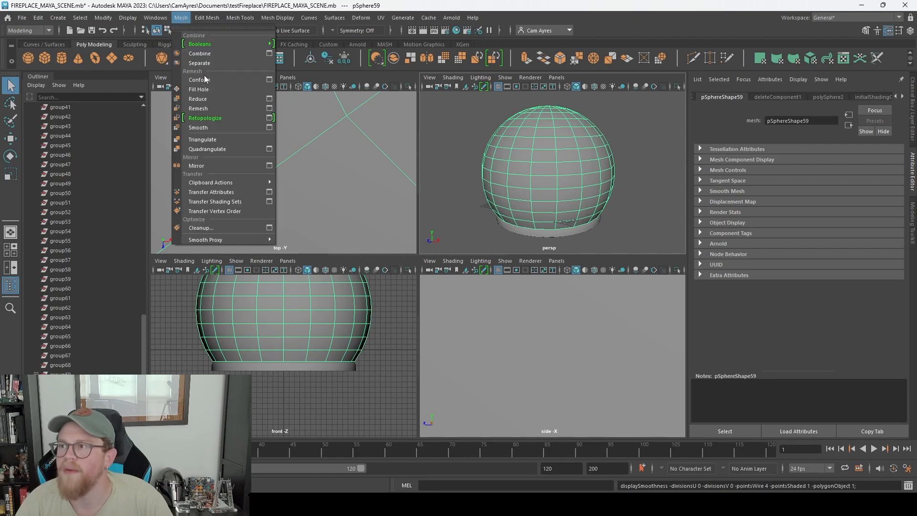
pyautogui.click(219, 126)
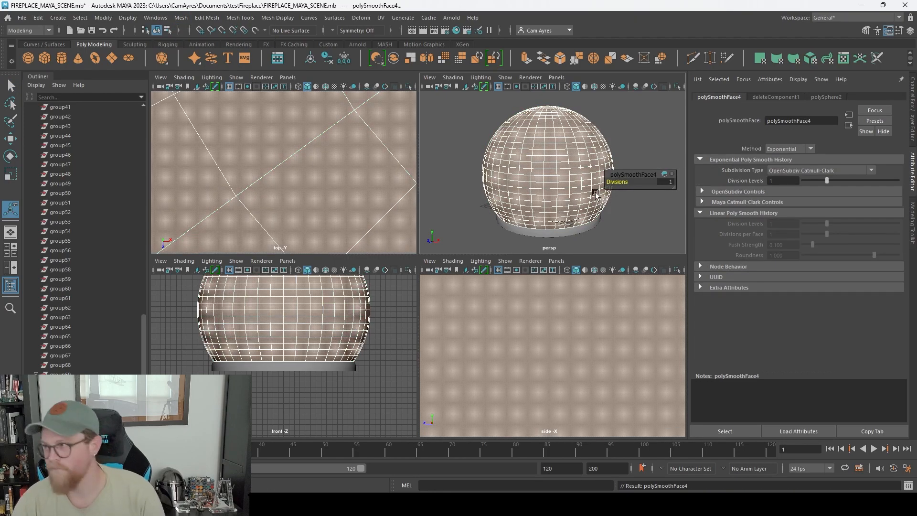
pyautogui.press('F8')
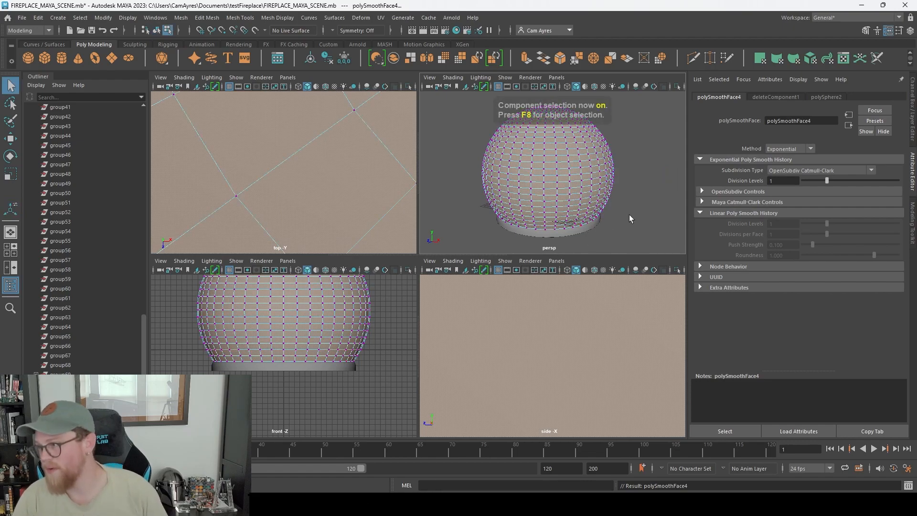
pyautogui.press('F8')
pyautogui.click(636, 165)
pyautogui.click(563, 175)
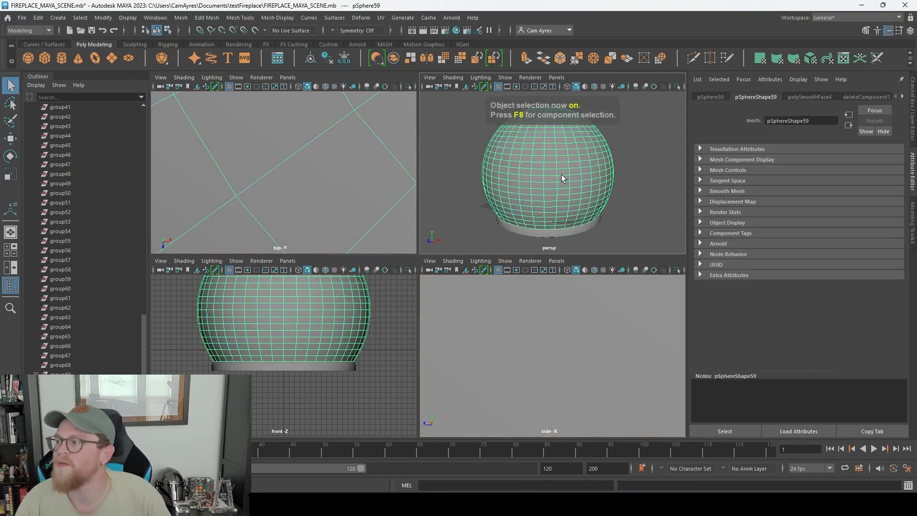
# Export the selected globe sphere as the FBX file globe2 into the testFireplace folder in Documents.
pyautogui.click(22, 18)
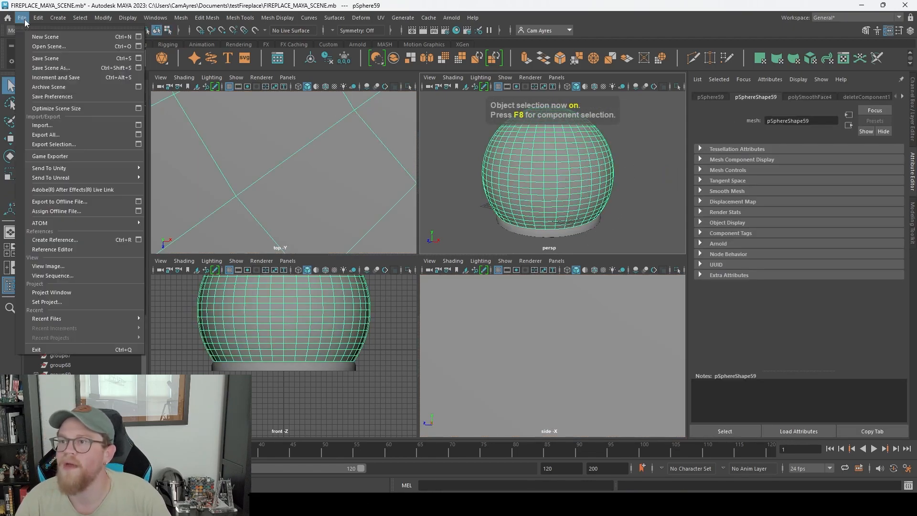
pyautogui.click(81, 145)
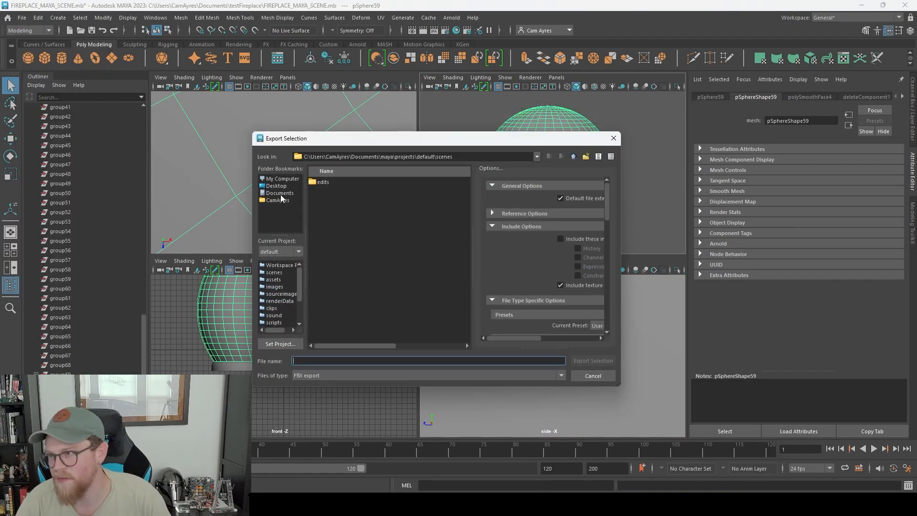
pyautogui.click(280, 195)
pyautogui.scroll(-4, 346, 268)
pyautogui.scroll(2, 344, 275)
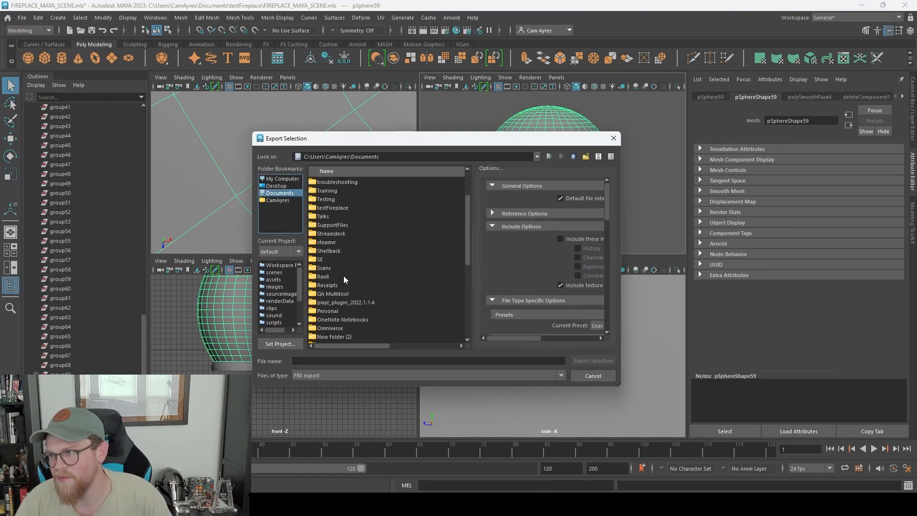
pyautogui.doubleClick(337, 208)
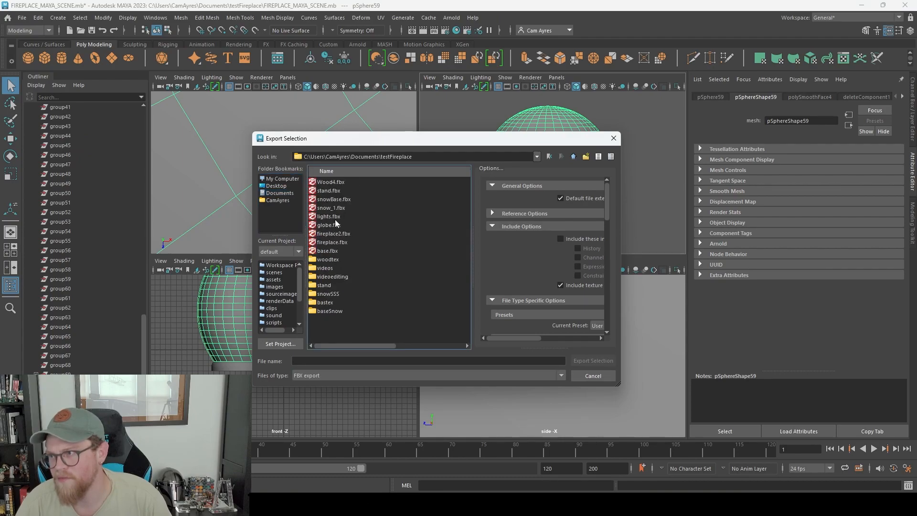
pyautogui.click(337, 225)
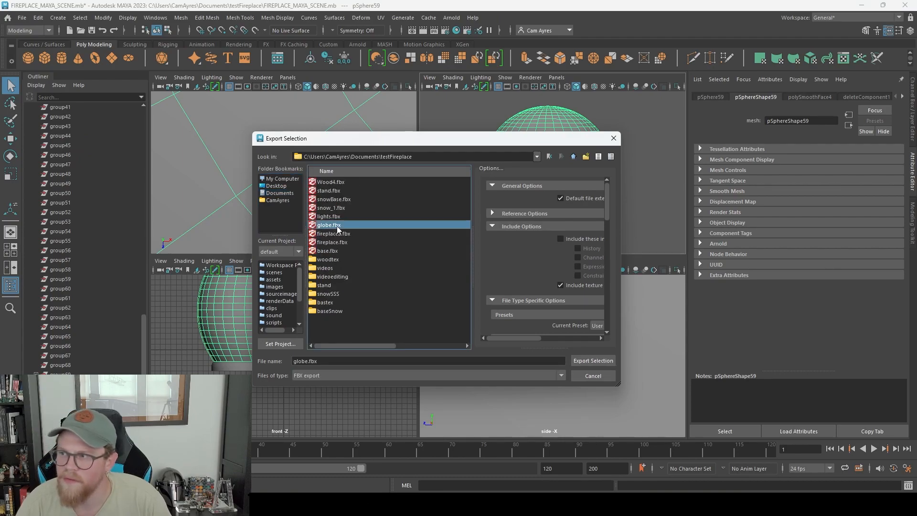
pyautogui.write('2')
pyautogui.press('Return')
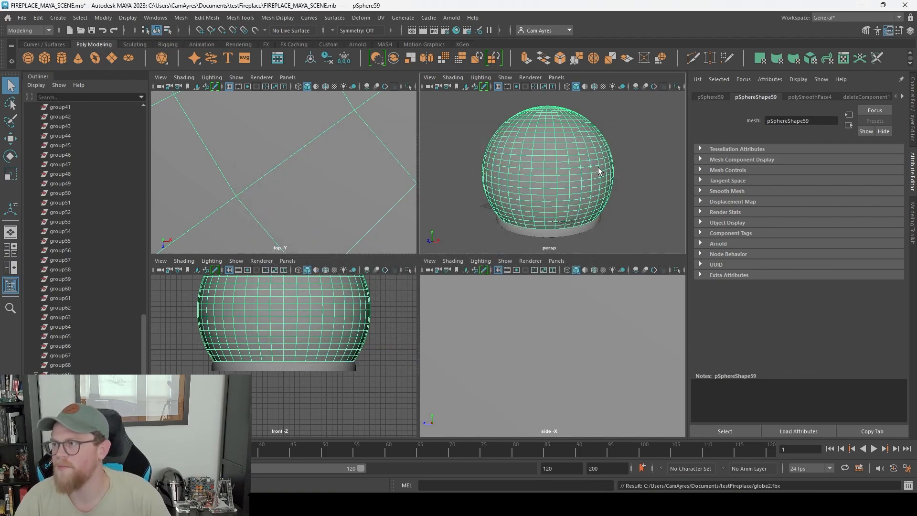
# Switch back to Unity and open the models folder in the project's Assets.
pyautogui.click(862, 5)
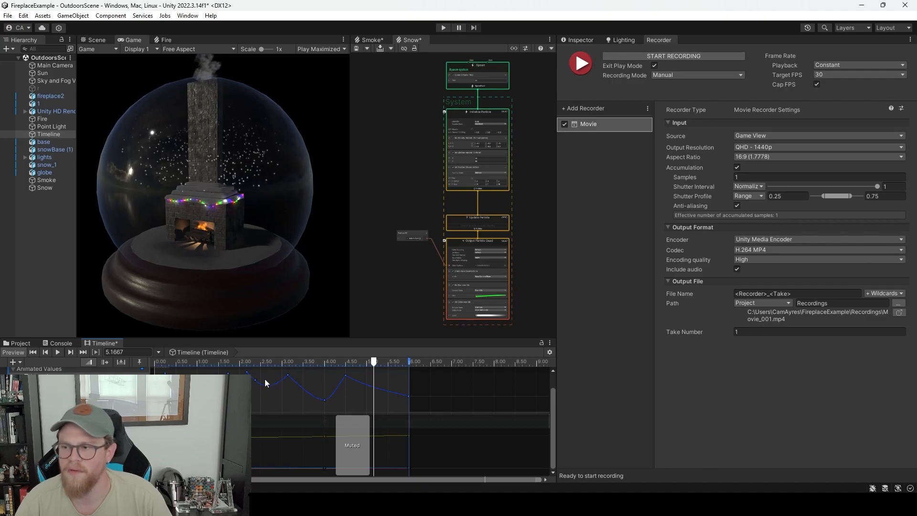
pyautogui.click(26, 344)
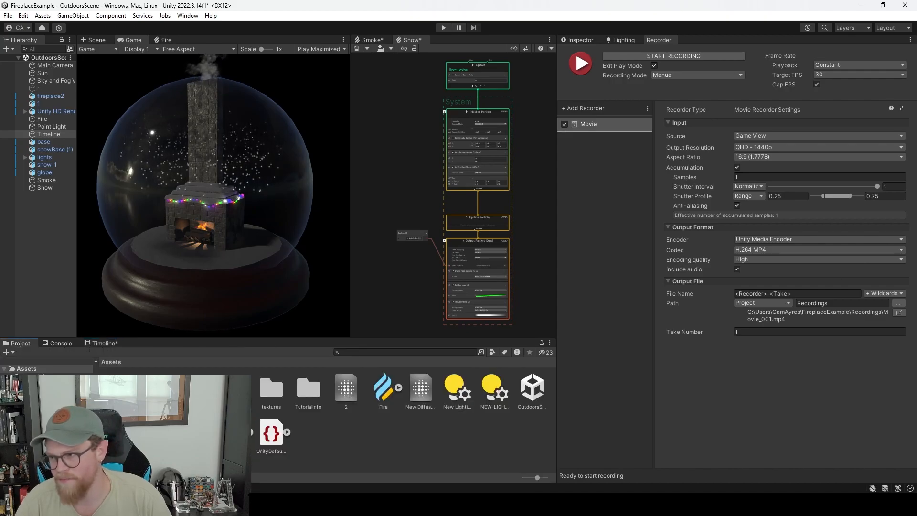
pyautogui.doubleClick(196, 387)
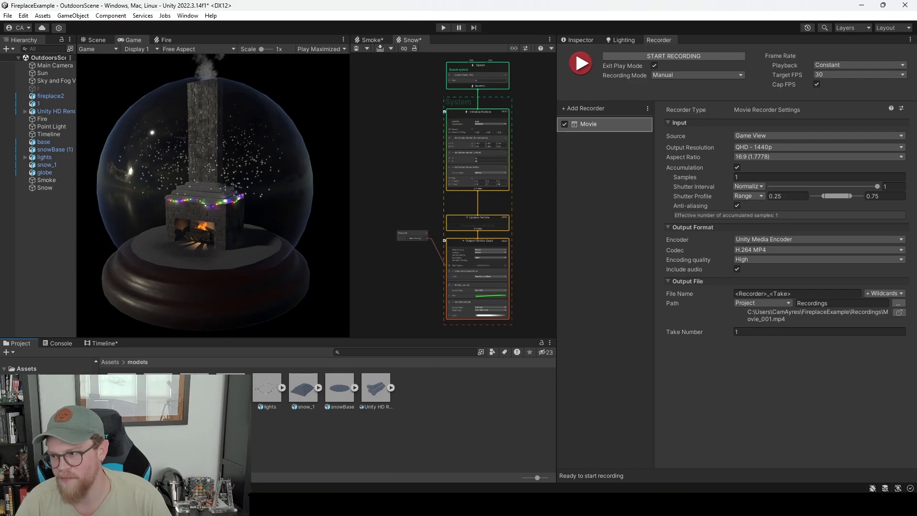
# Bring globe2 from the testFireplace folder in Documents into the project's models folder, and put the file window away.
pyautogui.click(375, 504)
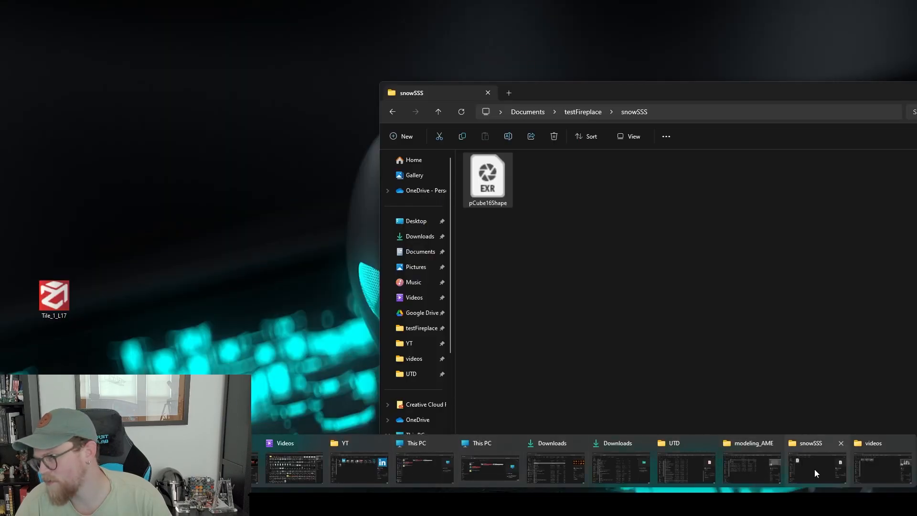
pyautogui.click(814, 468)
pyautogui.click(583, 113)
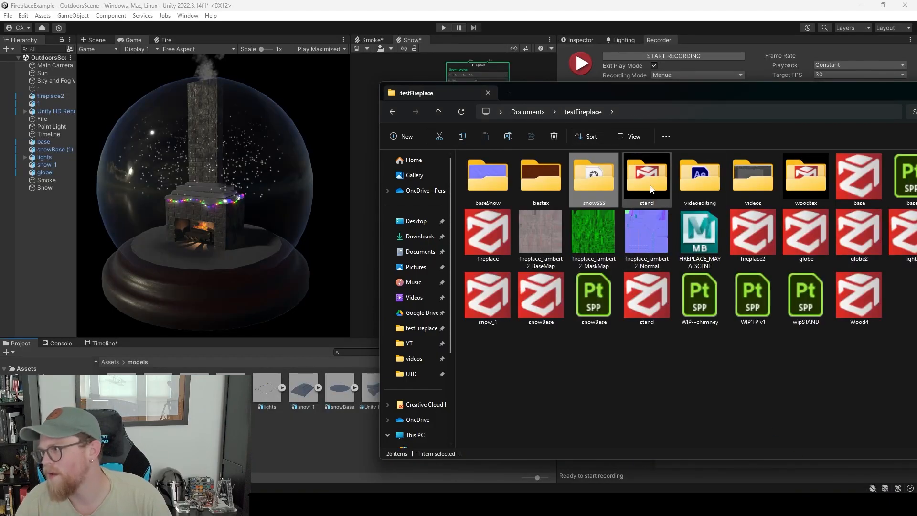
pyautogui.moveTo(839, 93); pyautogui.dragTo(755, 84)
pyautogui.click(782, 219)
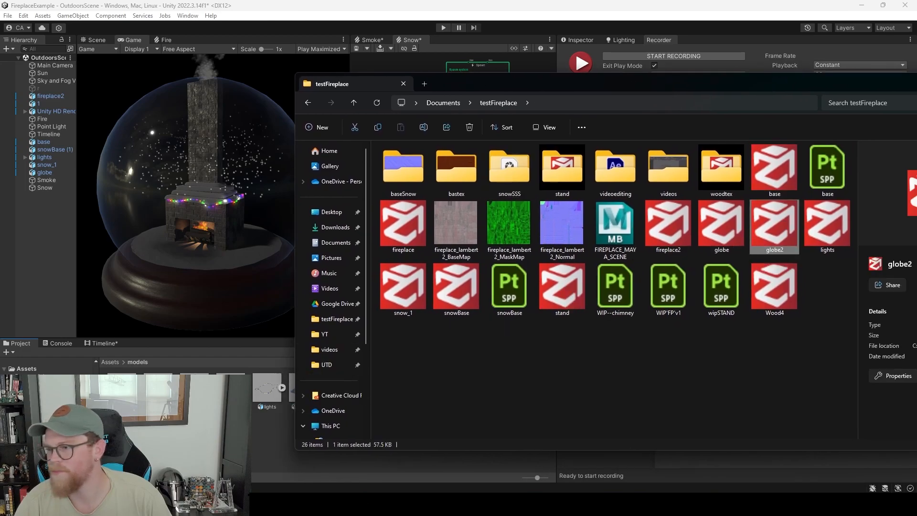
pyautogui.moveTo(841, 88); pyautogui.dragTo(647, 93)
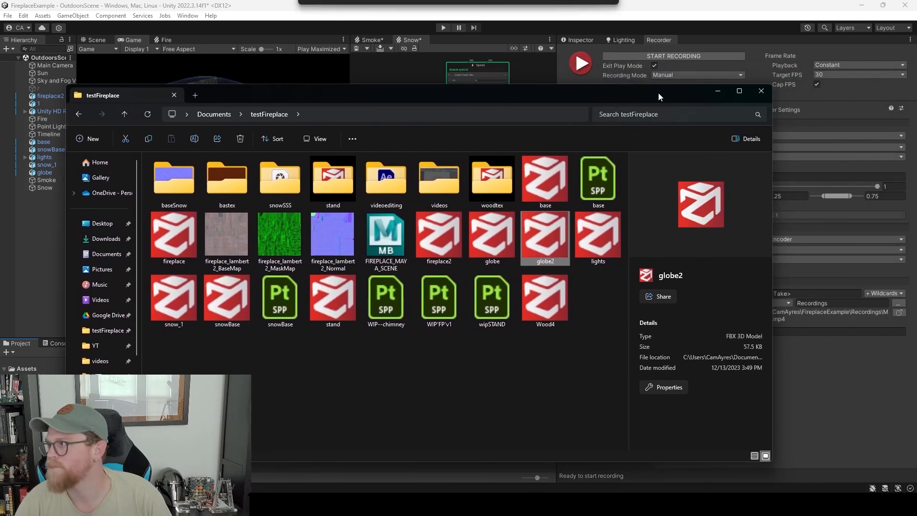
pyautogui.click(716, 91)
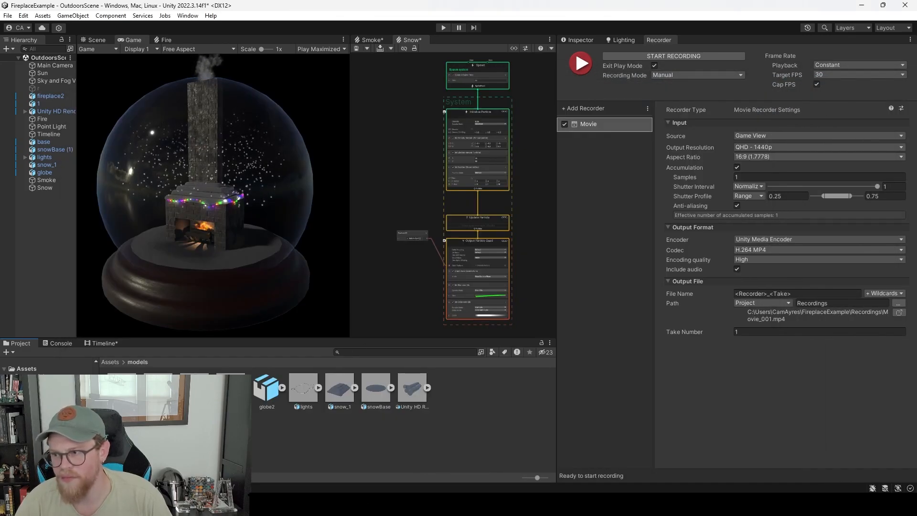
# In globe2's import settings, set the Scale Factor to 100, enable Generate Lightmap UVs and apply the changes.
pyautogui.click(275, 394)
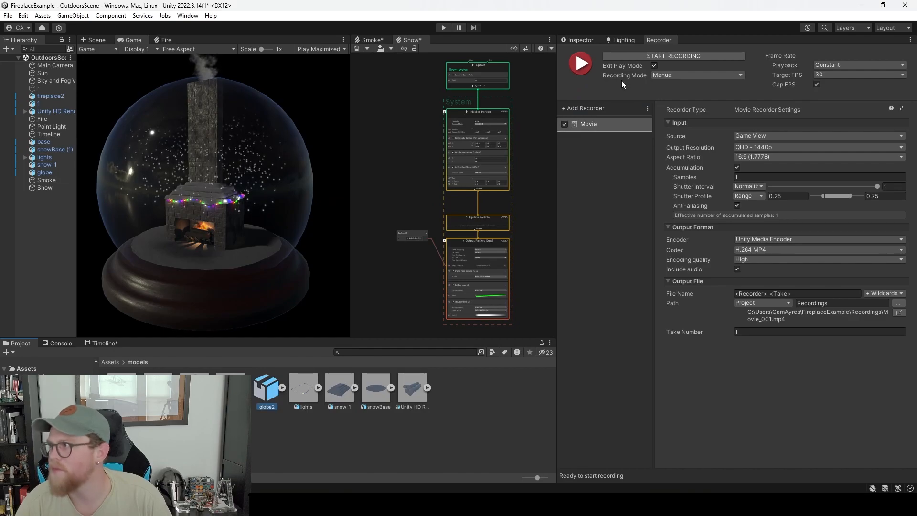
pyautogui.click(599, 41)
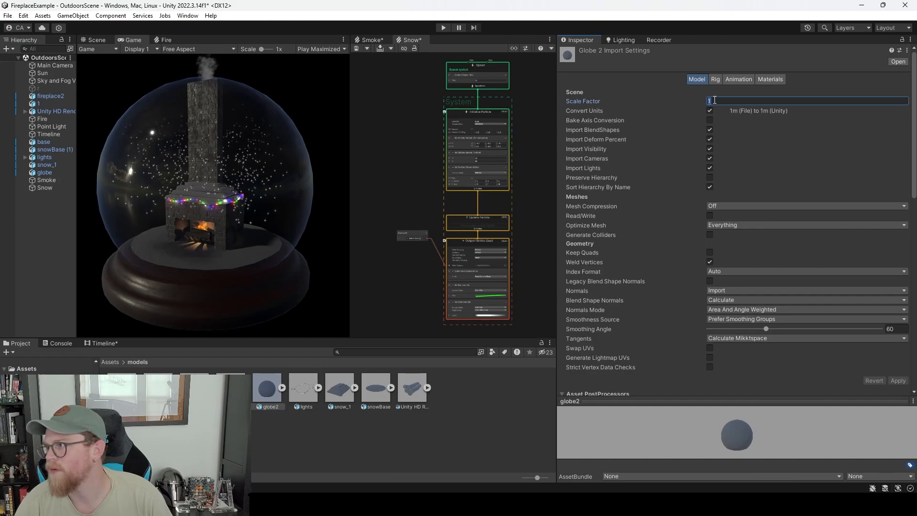
pyautogui.write('100')
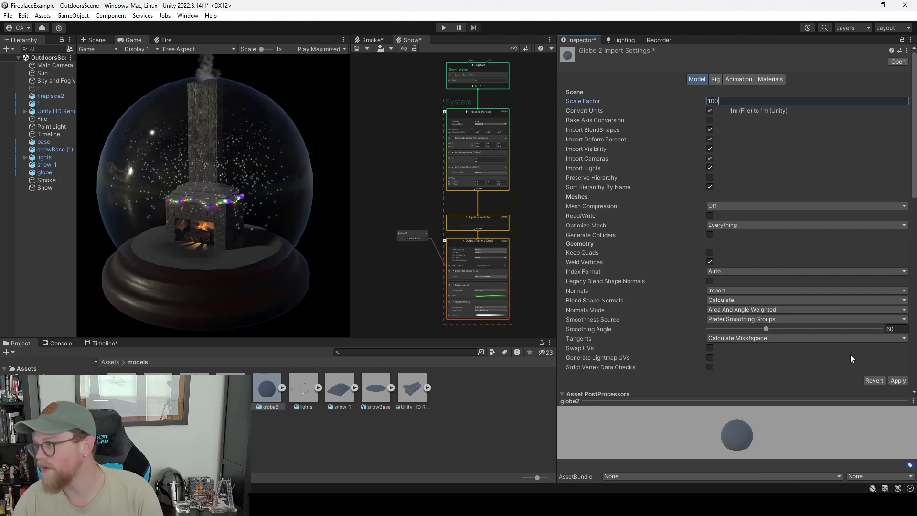
pyautogui.click(709, 357)
pyautogui.click(898, 390)
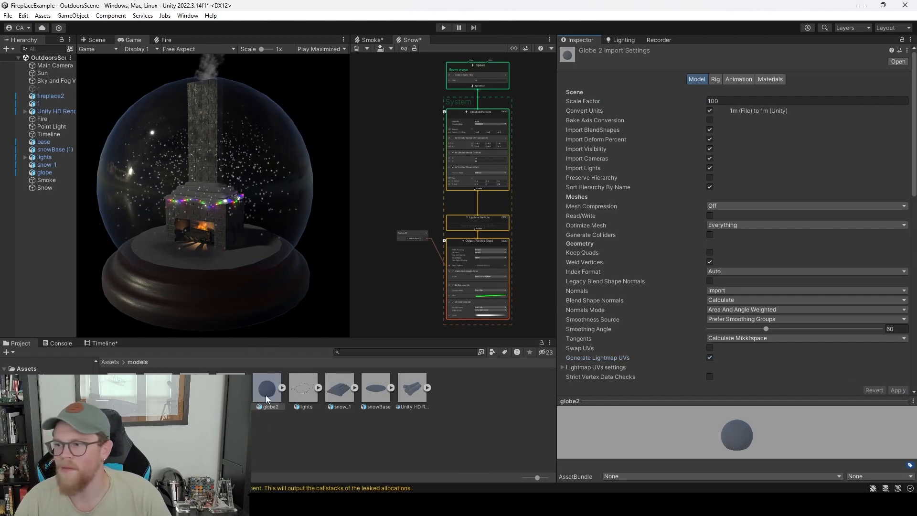
# Add the globe2 model to the scene and deactivate the original globe object.
pyautogui.moveTo(58, 224); pyautogui.dragTo(44, 216)
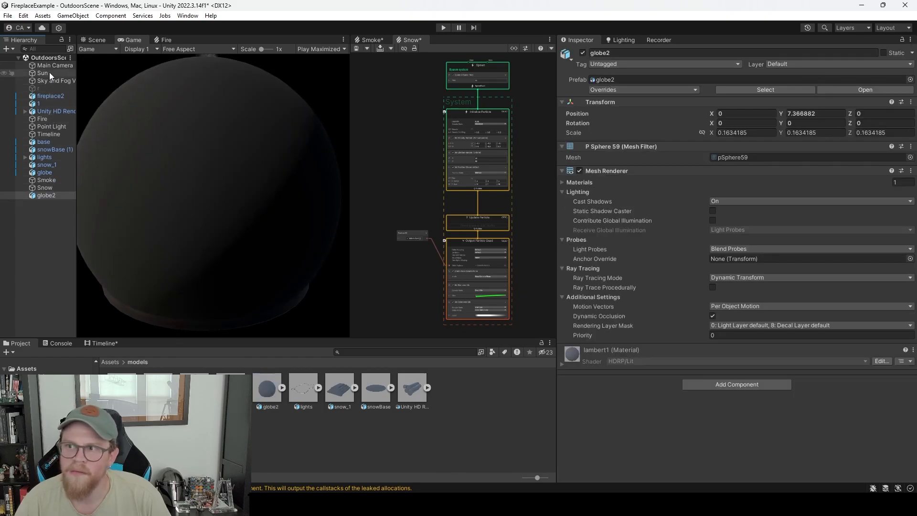
pyautogui.click(57, 173)
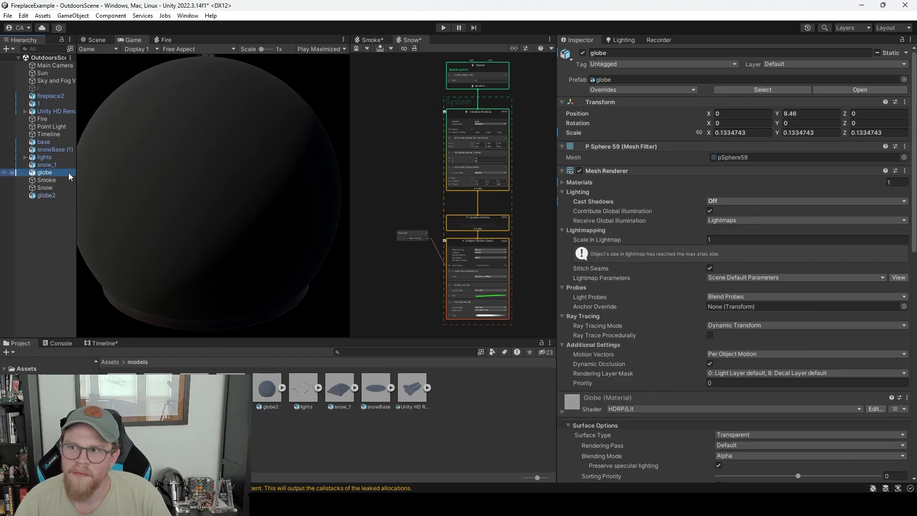
pyautogui.click(582, 53)
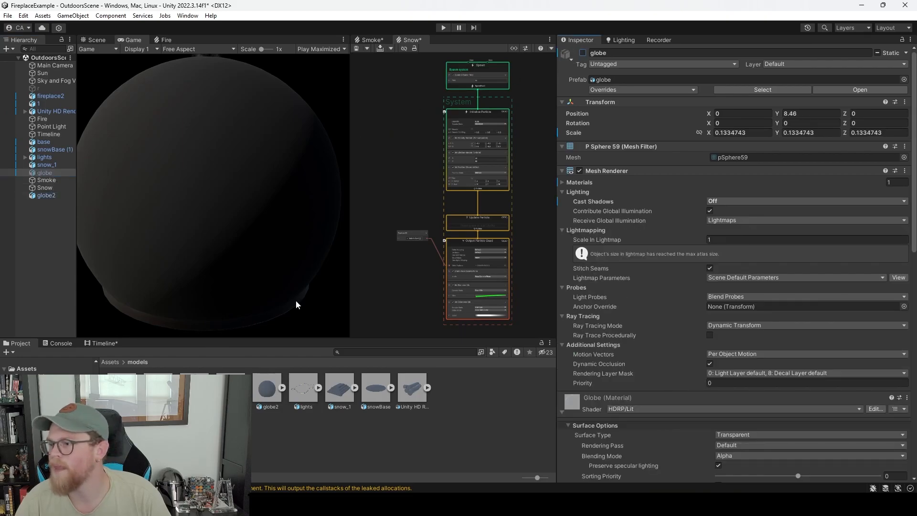
# Try to apply the Globe material from the materials folder to globe2 in the scene.
pyautogui.click(110, 362)
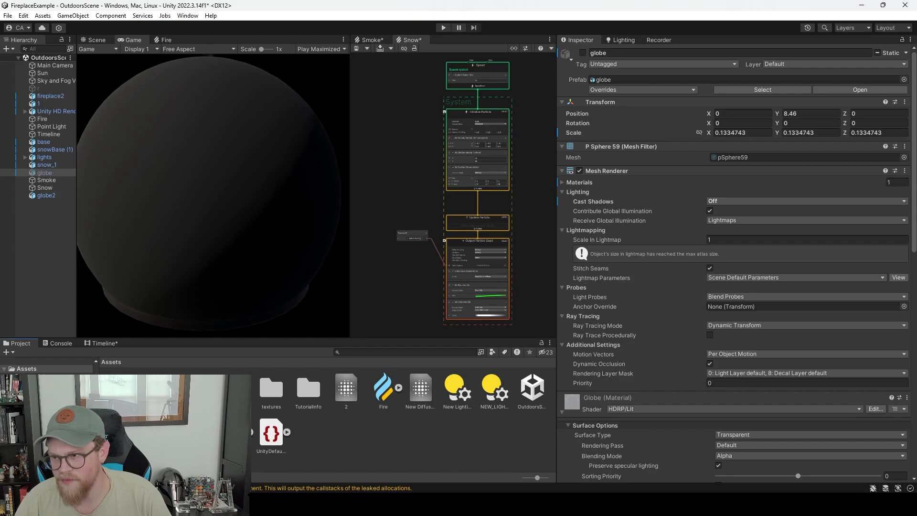
pyautogui.doubleClick(159, 388)
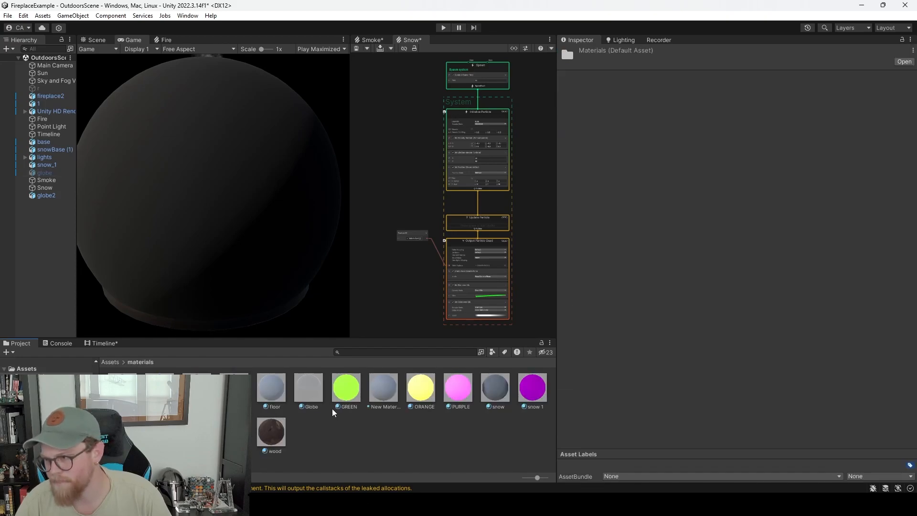
pyautogui.moveTo(308, 395); pyautogui.dragTo(275, 213)
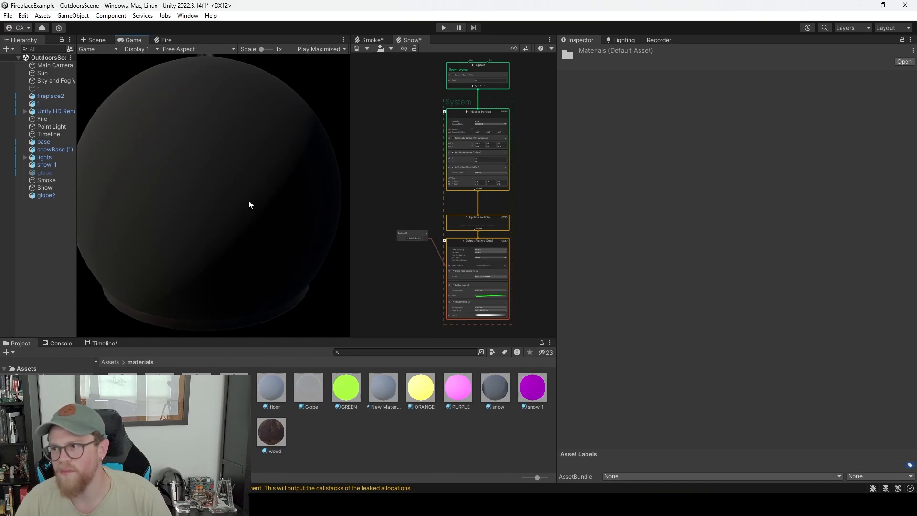
pyautogui.click(62, 196)
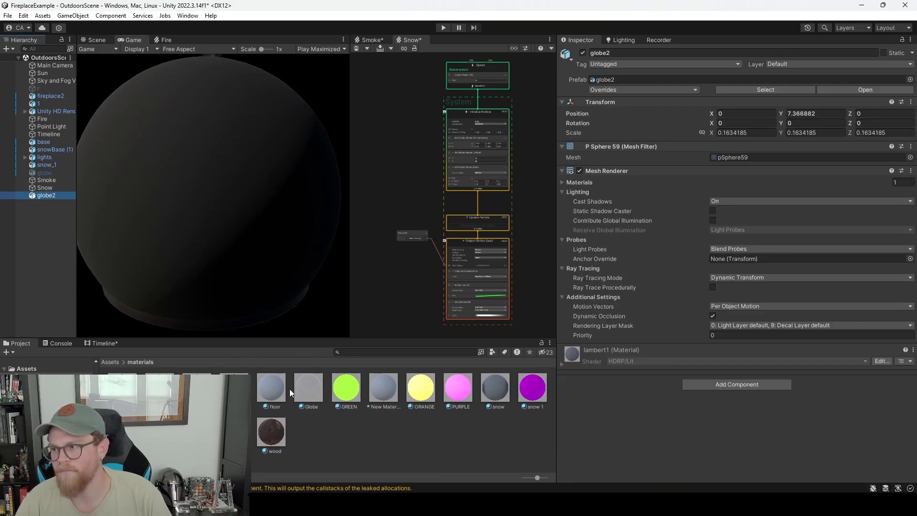
pyautogui.moveTo(304, 389)
pyautogui.mouseDown()
pyautogui.moveTo(585, 353)
pyautogui.moveTo(683, 382)
pyautogui.moveTo(310, 391)
pyautogui.mouseUp()
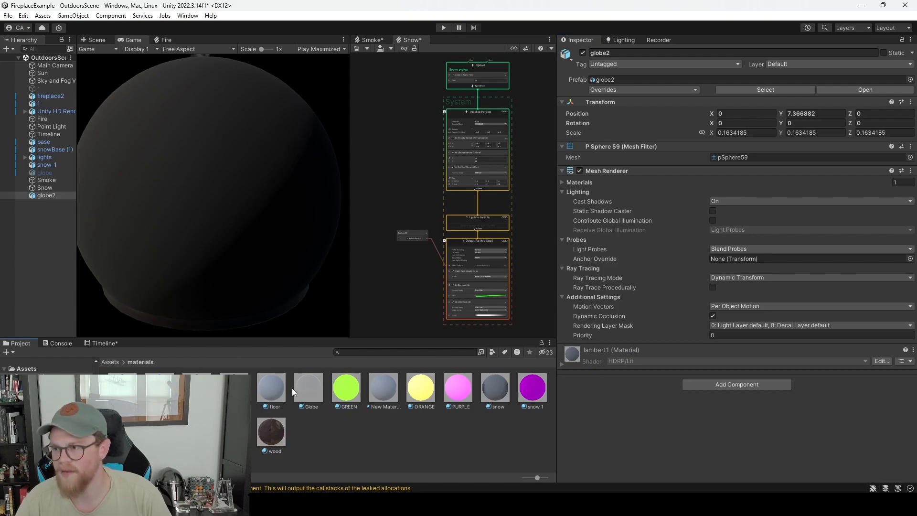
# Extract the embedded material of the globe2 model into the project's Assets/materials folder.
pyautogui.click(111, 362)
pyautogui.click(159, 387)
pyautogui.doubleClick(197, 388)
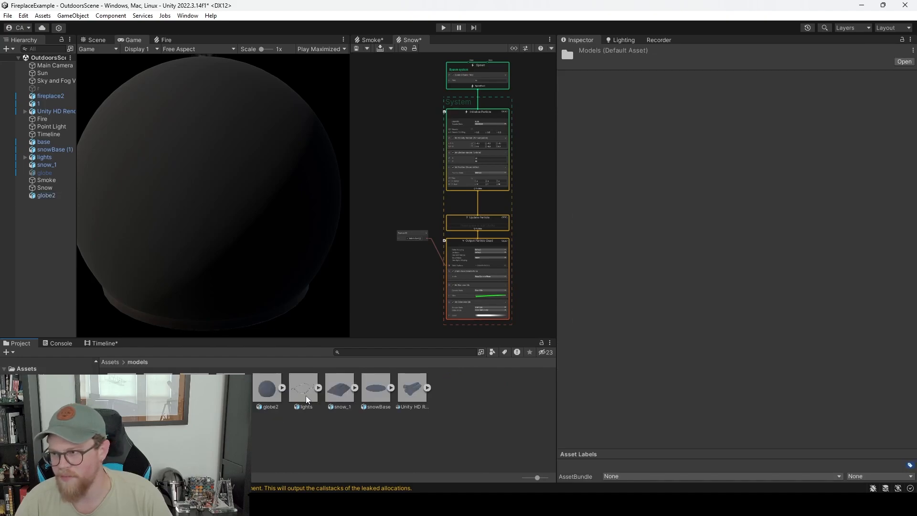
pyautogui.click(267, 388)
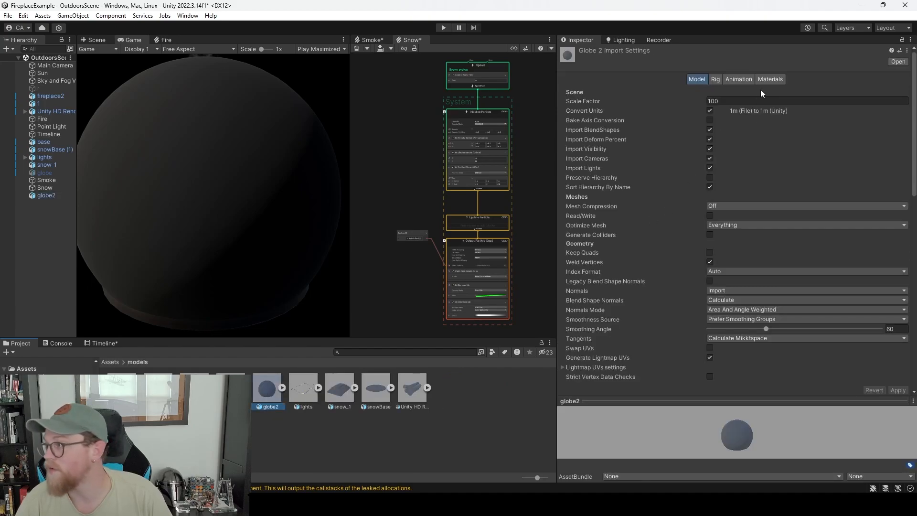
pyautogui.click(768, 80)
pyautogui.click(805, 123)
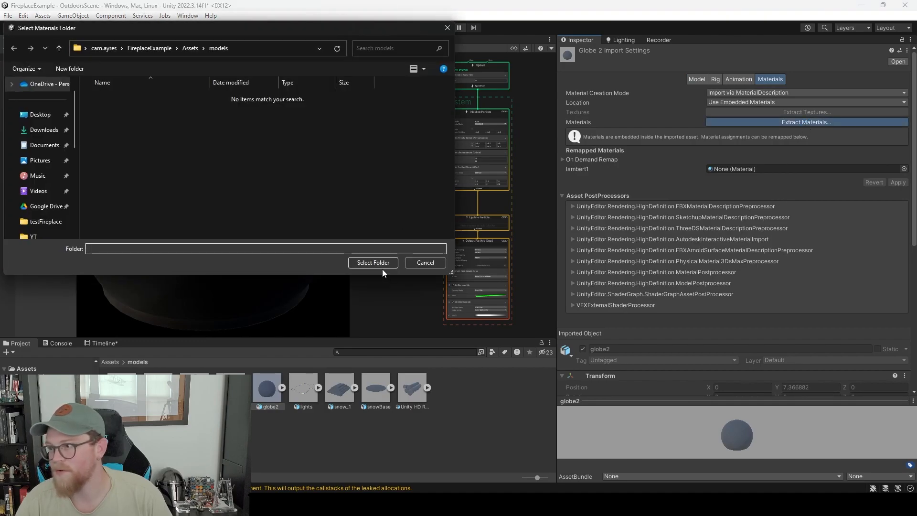
pyautogui.click(193, 48)
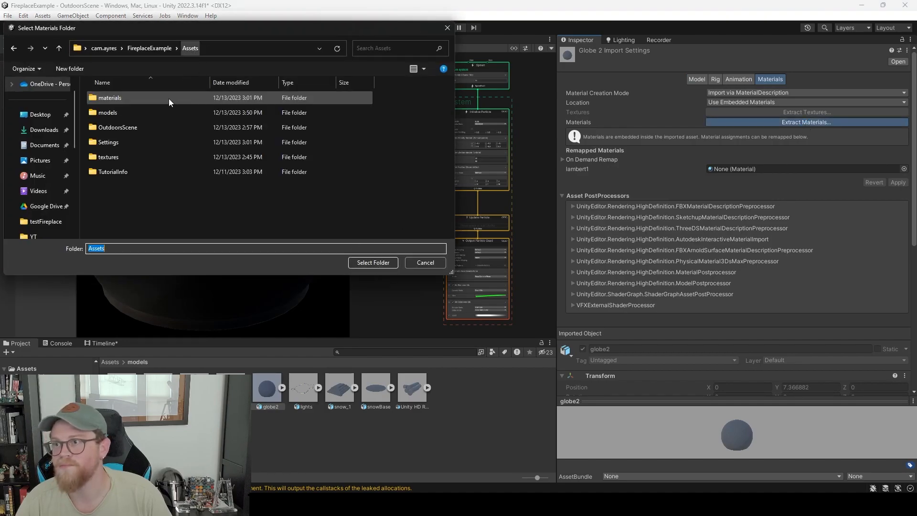
pyautogui.click(133, 99)
pyautogui.click(372, 262)
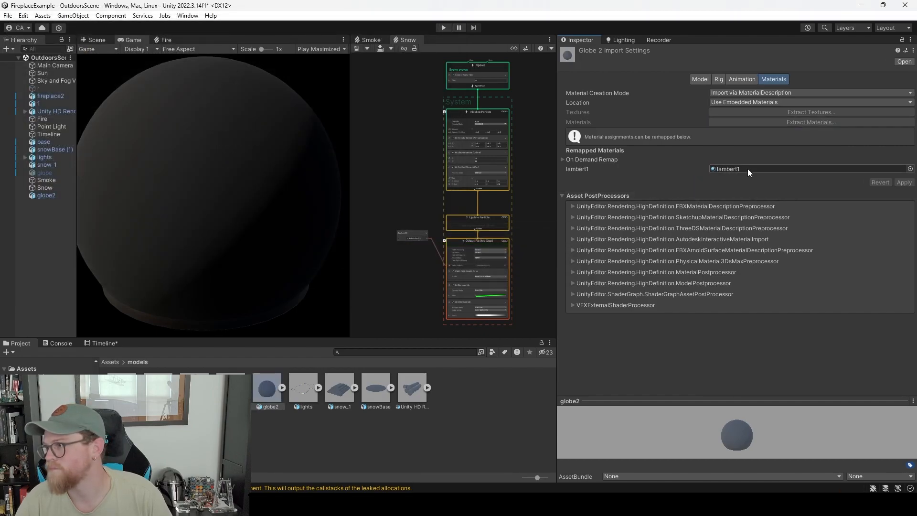
# Check globe2's lambert1 material settings and try again to put the Globe material on the sphere in the Game view.
pyautogui.moveTo(264, 392)
pyautogui.mouseDown()
pyautogui.moveTo(741, 168)
pyautogui.moveTo(259, 400)
pyautogui.mouseUp()
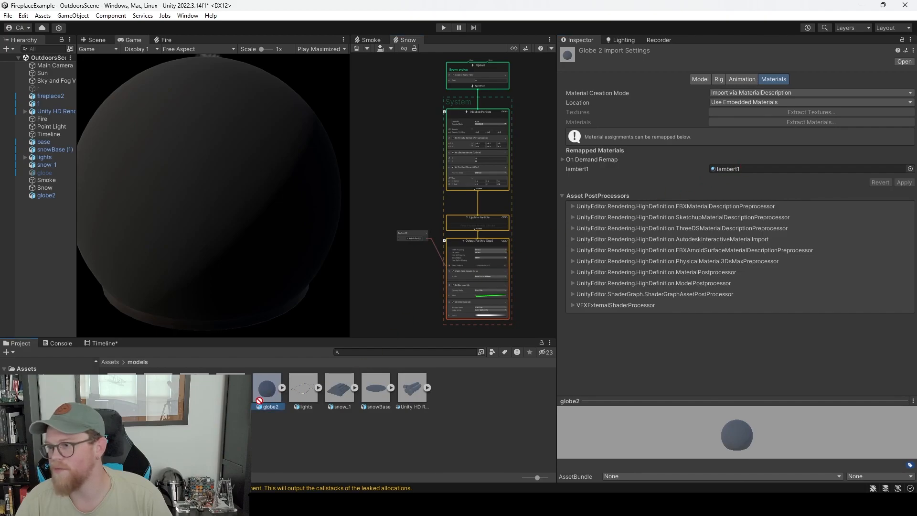
pyautogui.click(114, 363)
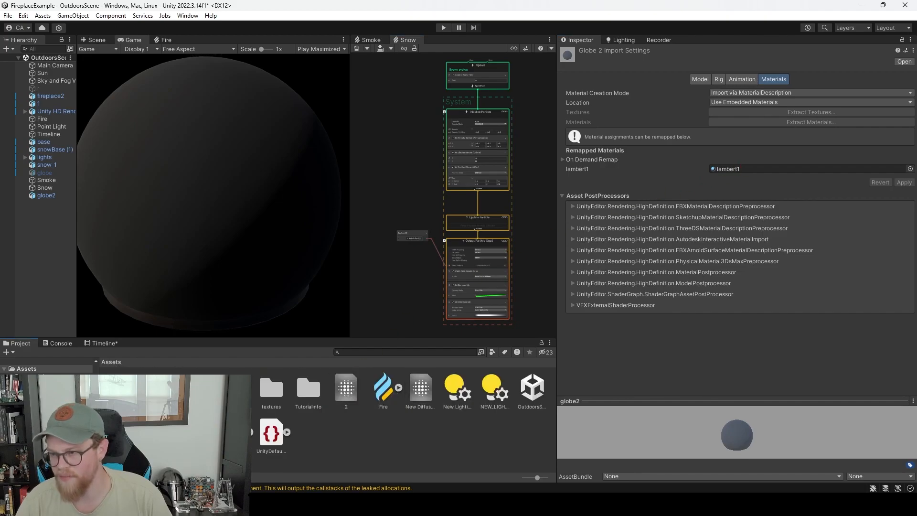
pyautogui.doubleClick(159, 391)
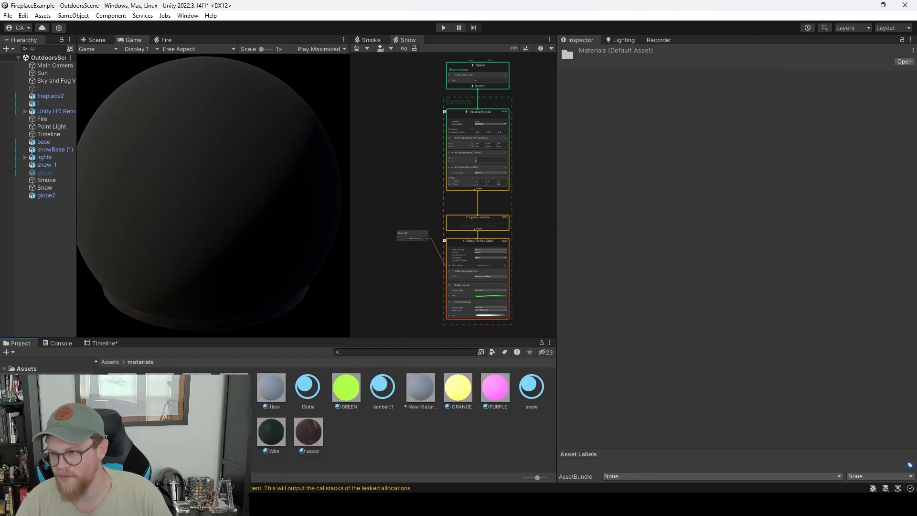
pyautogui.click(53, 196)
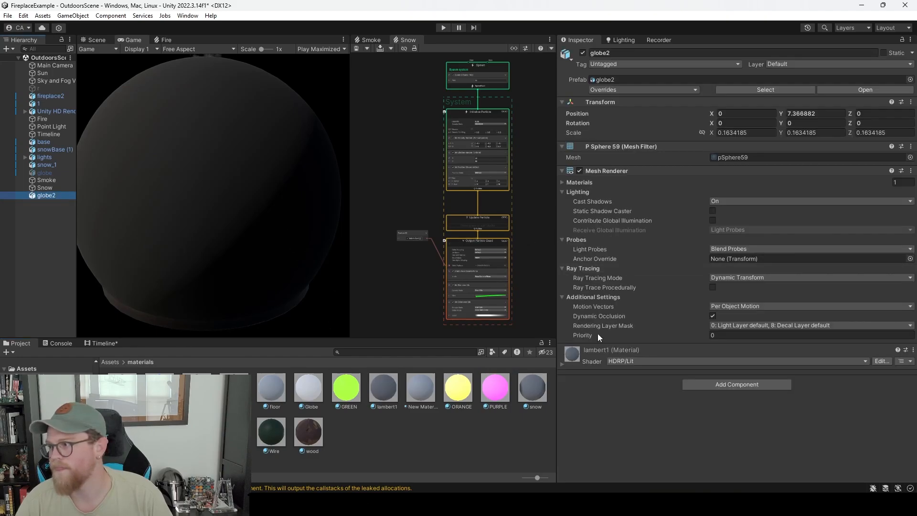
pyautogui.click(560, 365)
pyautogui.scroll(-9, 683, 300)
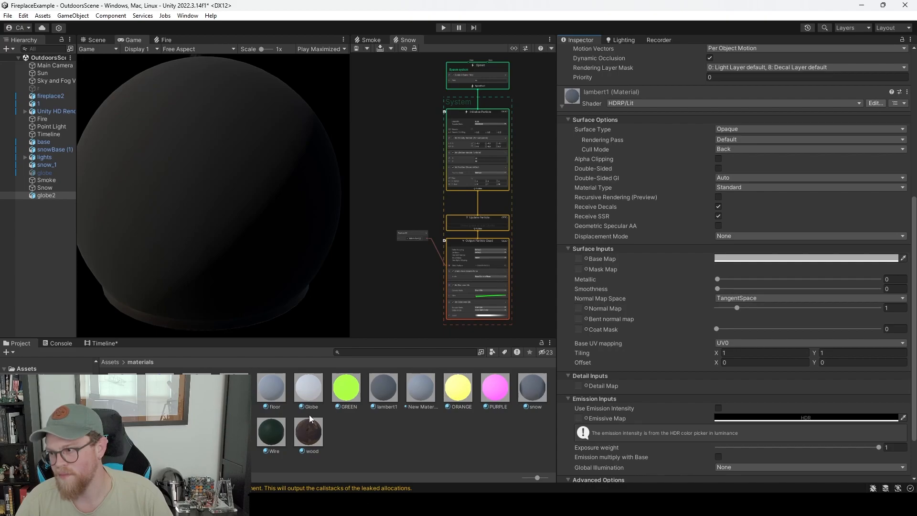
pyautogui.moveTo(310, 400); pyautogui.dragTo(220, 249)
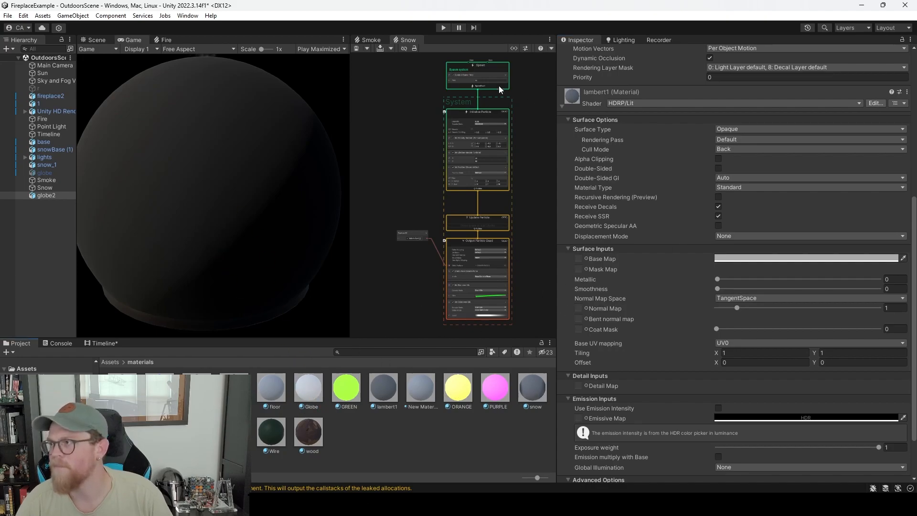
pyautogui.click(563, 106)
# Keep globe2's import settings locked in the Inspector, remap its lambert1 material to Globe and apply the change.
pyautogui.click(110, 361)
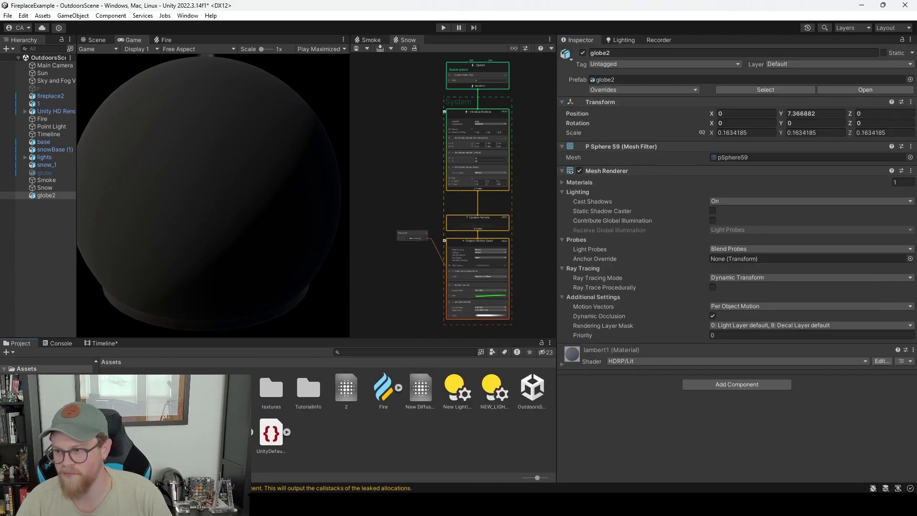
pyautogui.doubleClick(197, 388)
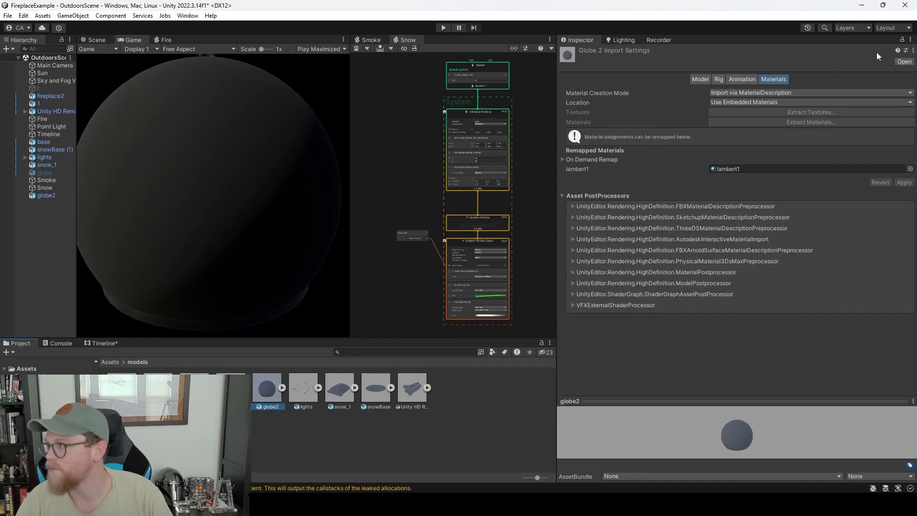
pyautogui.click(110, 361)
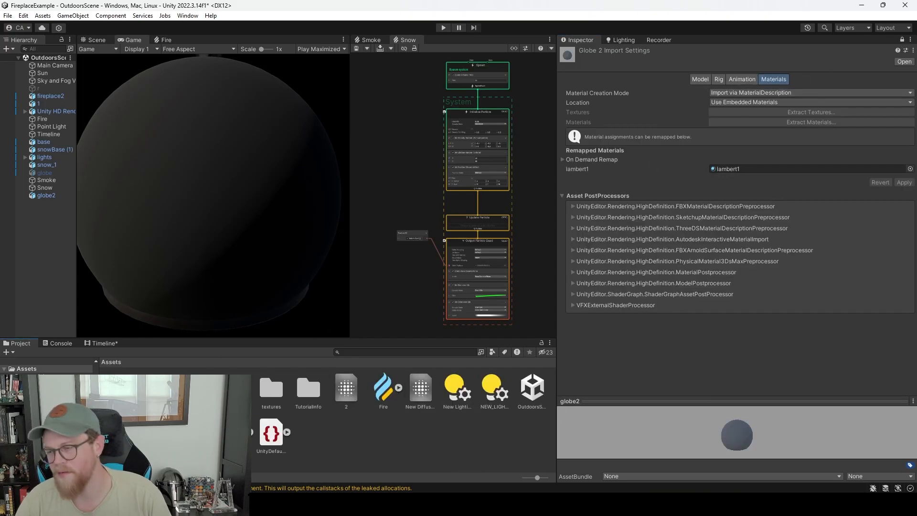
pyautogui.doubleClick(159, 389)
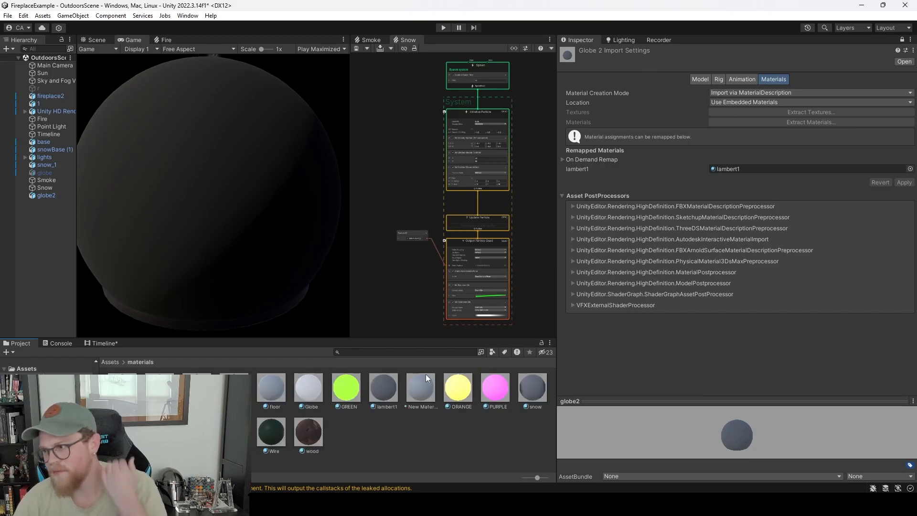
pyautogui.moveTo(322, 391); pyautogui.dragTo(743, 168)
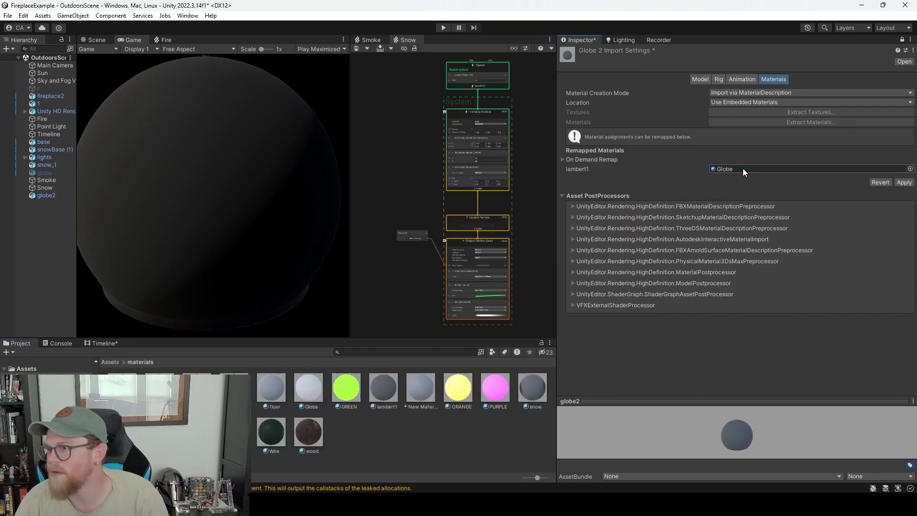
pyautogui.click(905, 182)
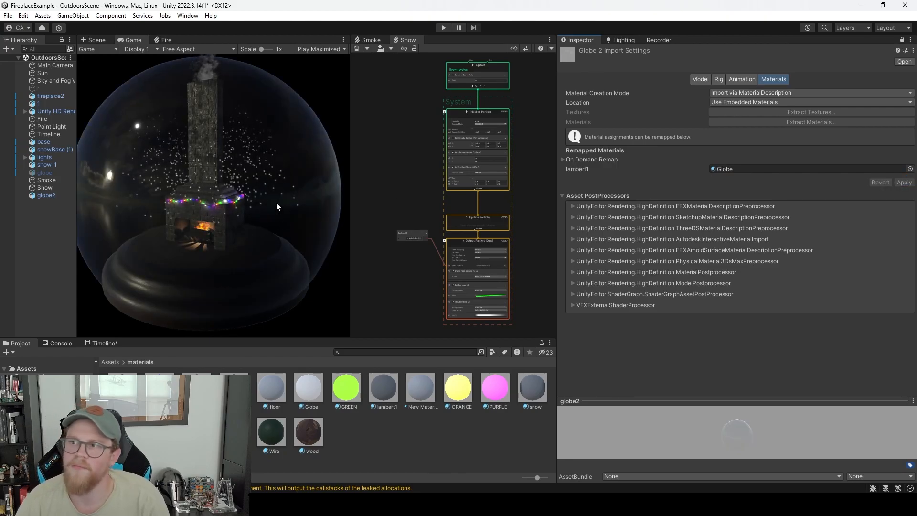
# Save the pending Timeline changes and preview the snow globe scene in Play mode.
pyautogui.click(443, 27)
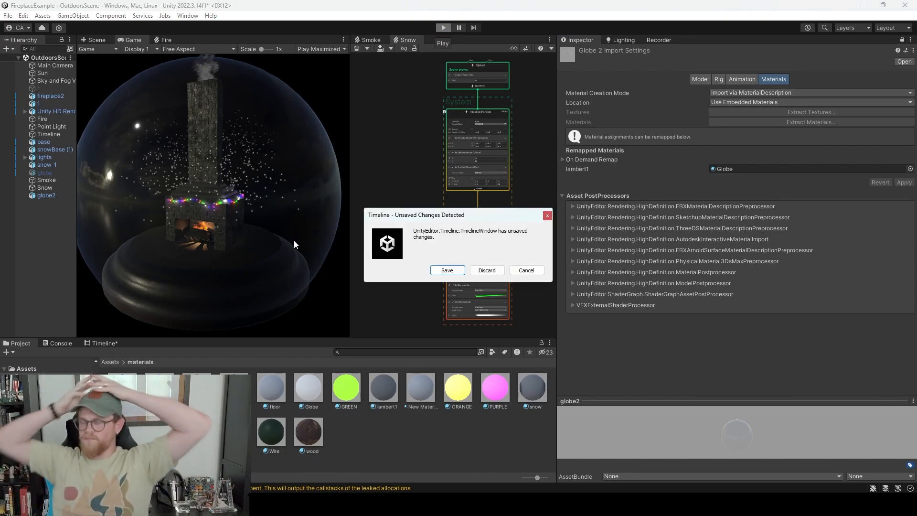
pyautogui.click(450, 272)
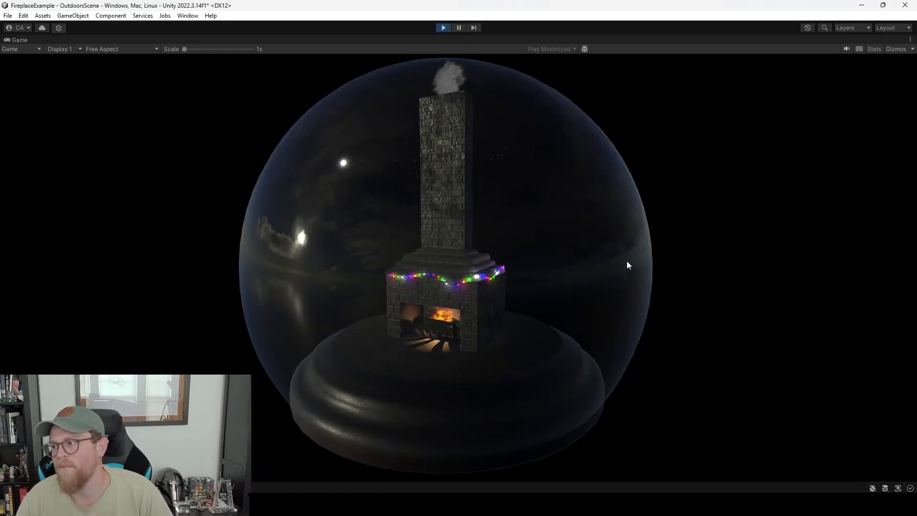
pyautogui.click(443, 27)
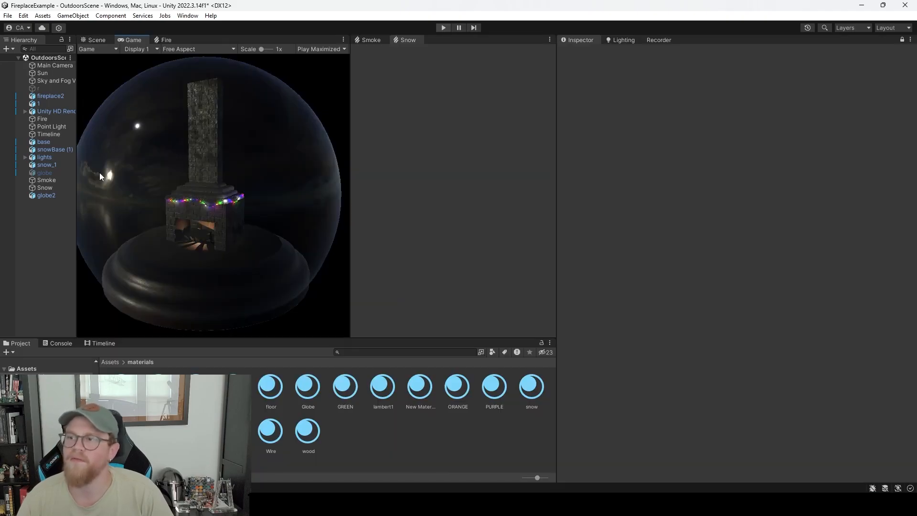
# Unlock the Inspector and reactivate the original globe object in the scene.
pyautogui.click(45, 172)
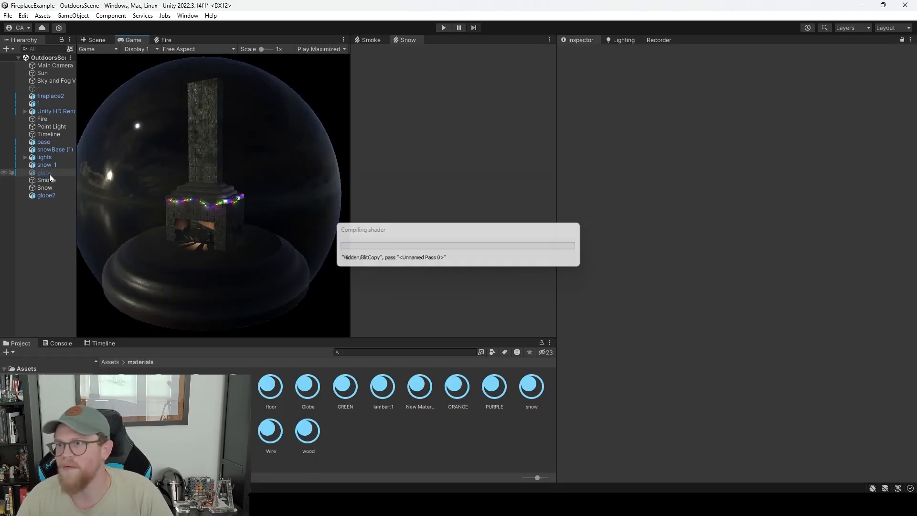
pyautogui.click(592, 39)
pyautogui.click(54, 173)
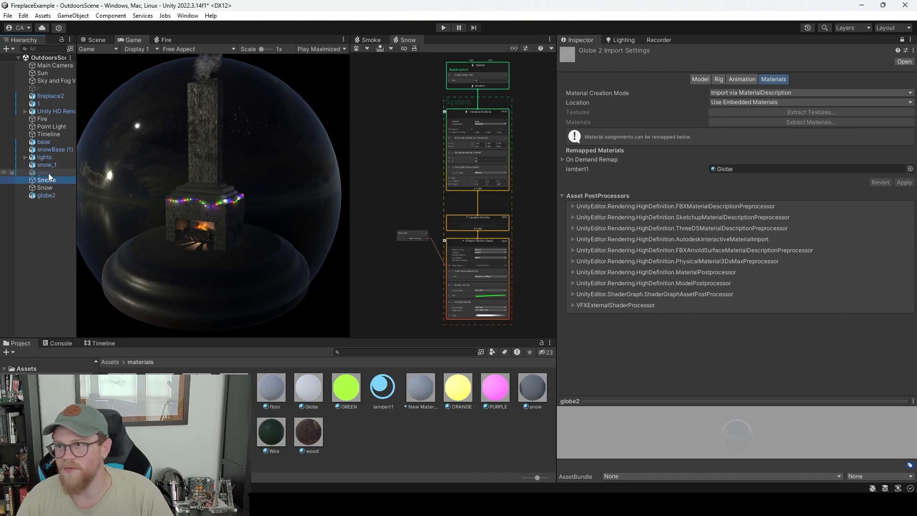
pyautogui.click(622, 41)
pyautogui.click(580, 40)
pyautogui.click(904, 40)
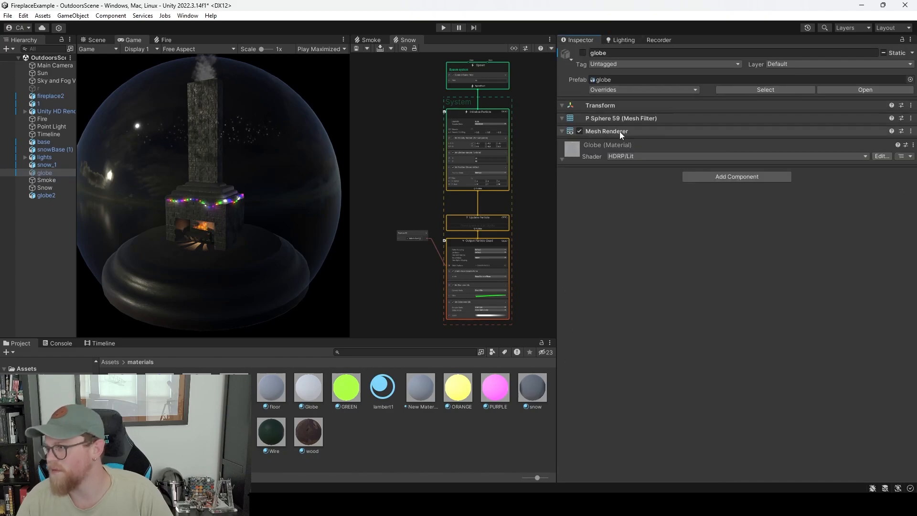
pyautogui.click(564, 105)
pyautogui.click(561, 105)
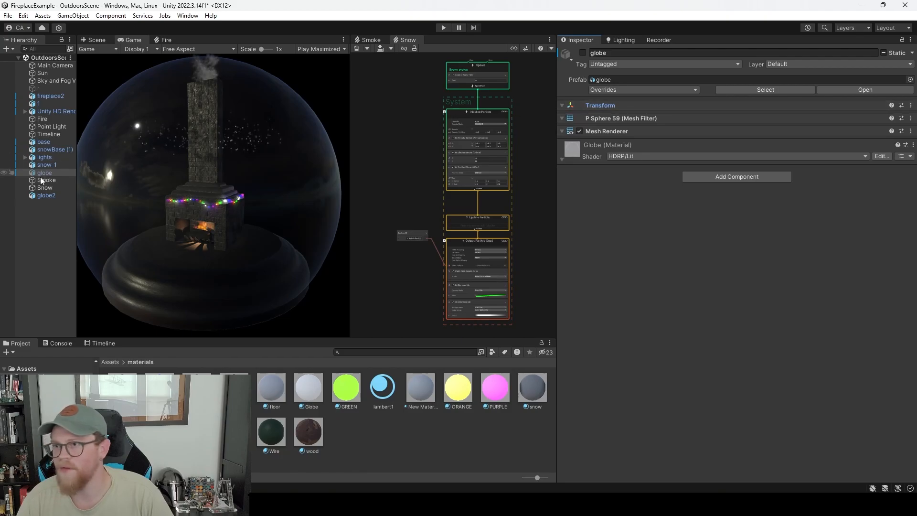
pyautogui.click(582, 53)
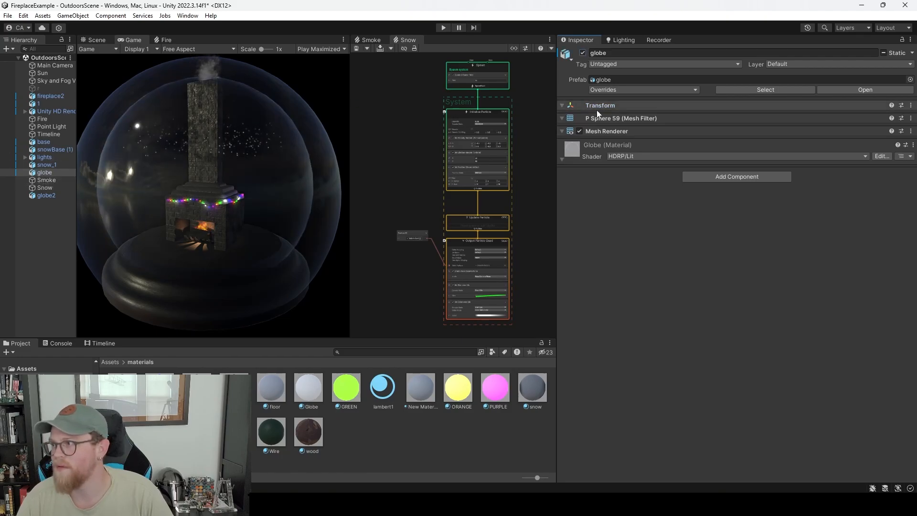
# Copy the original globe's Transform component and paste its values onto globe2, giving it Y position 8.46 and scale 0.1334743.
pyautogui.click(39, 180)
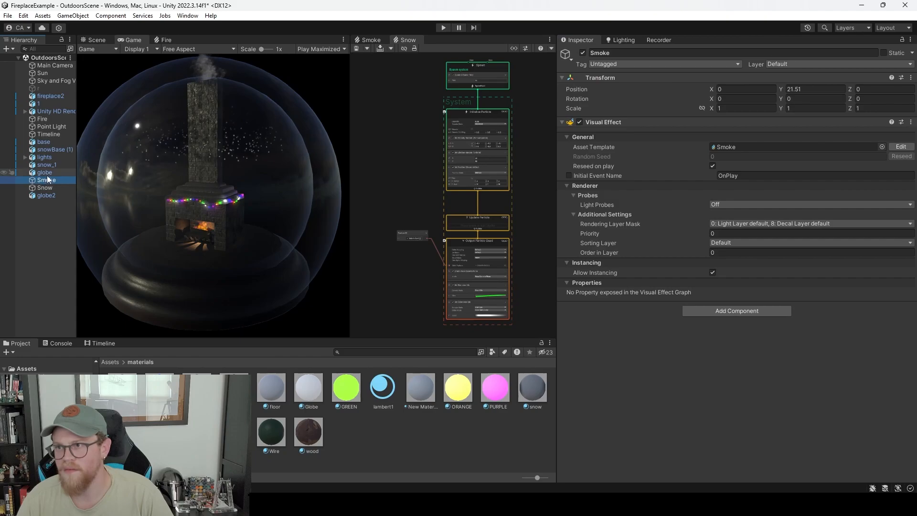
pyautogui.click(68, 173)
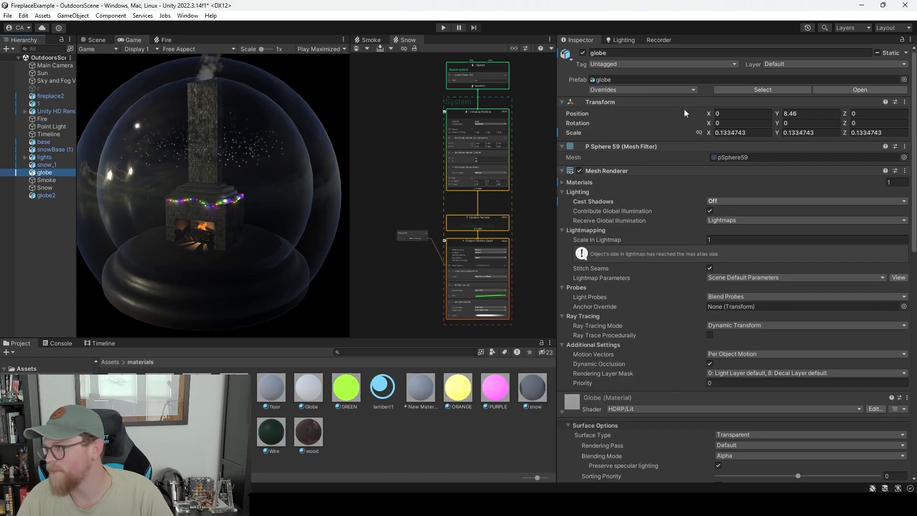
pyautogui.rightClick(652, 99)
pyautogui.moveTo(695, 186)
pyautogui.click(785, 222)
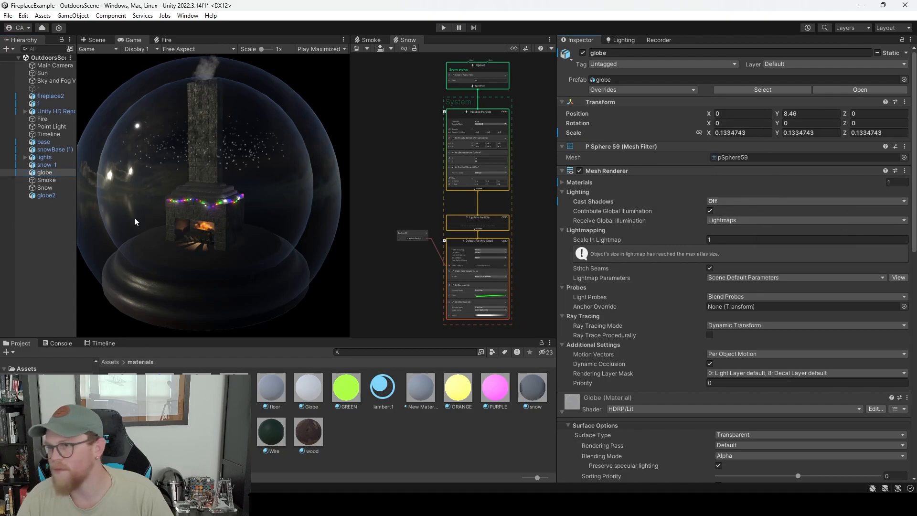
pyautogui.click(44, 195)
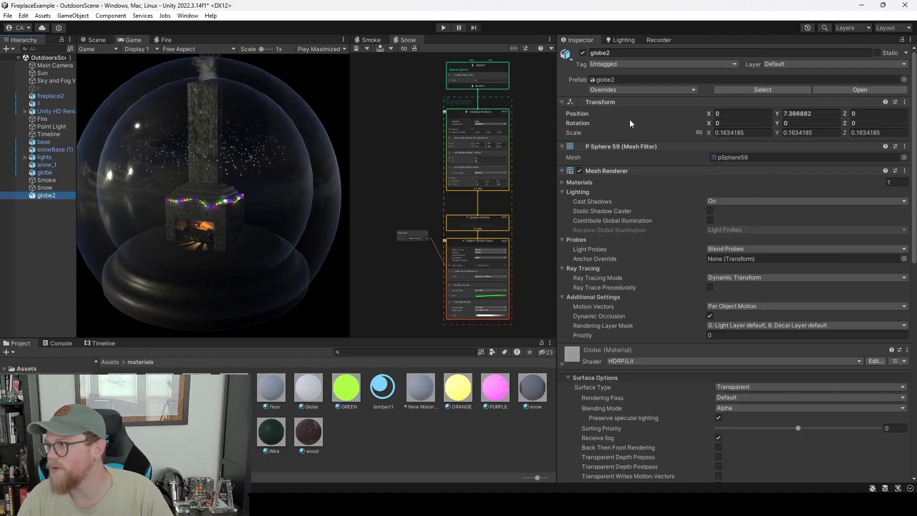
pyautogui.rightClick(689, 103)
pyautogui.moveTo(765, 192)
pyautogui.click(831, 223)
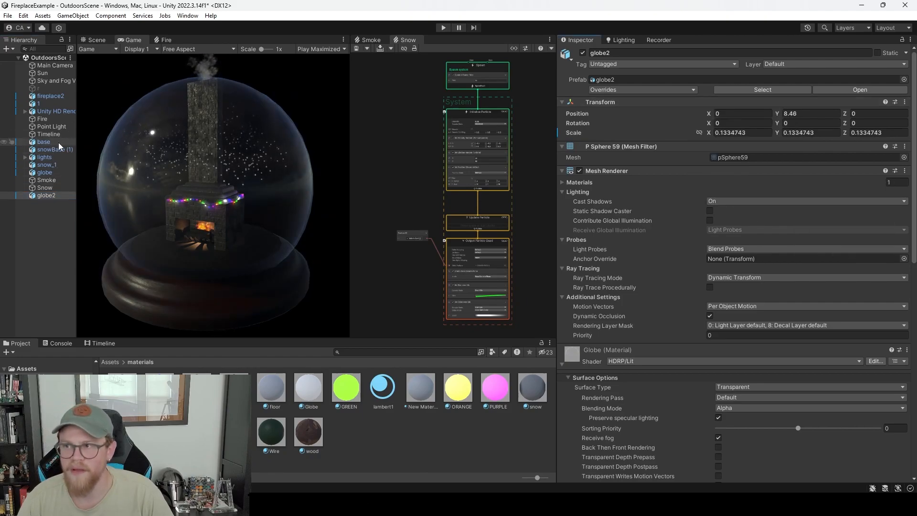
# Deactivate the original globe and preview the scene with globe2 in Play mode.
pyautogui.click(57, 172)
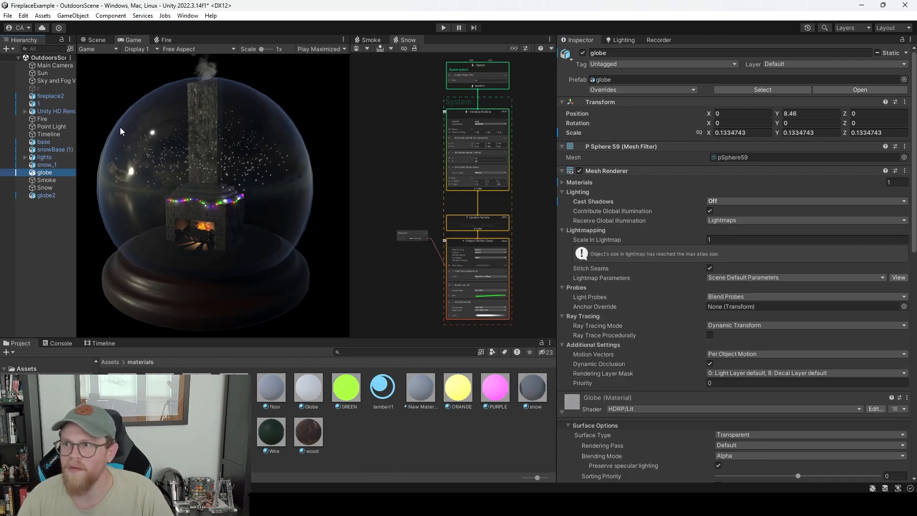
pyautogui.click(582, 56)
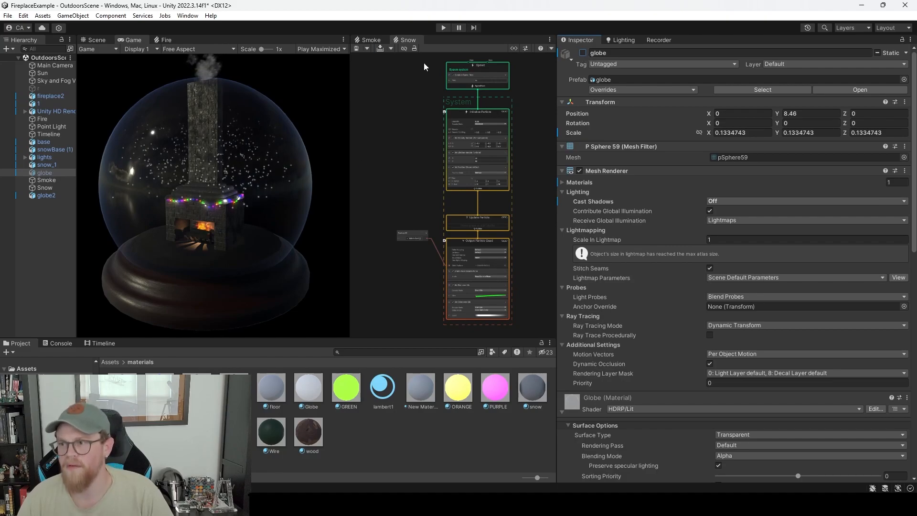
pyautogui.click(442, 27)
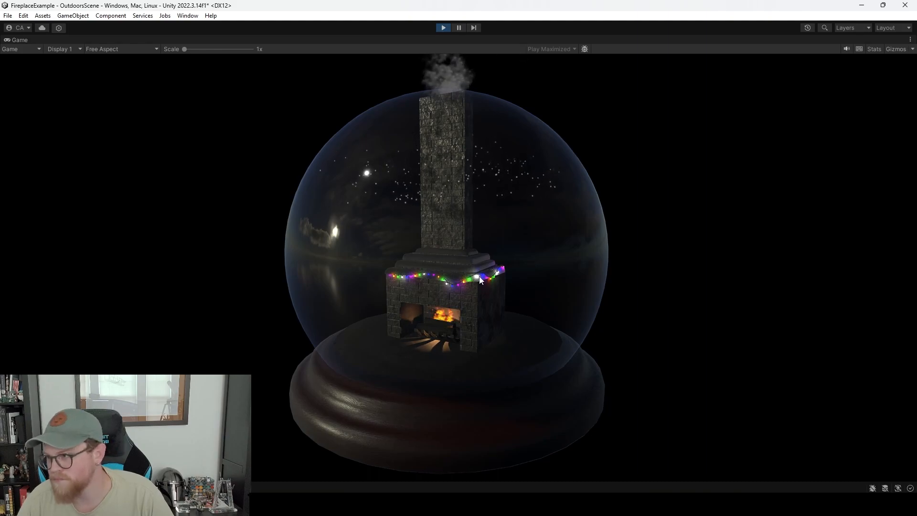
pyautogui.click(441, 30)
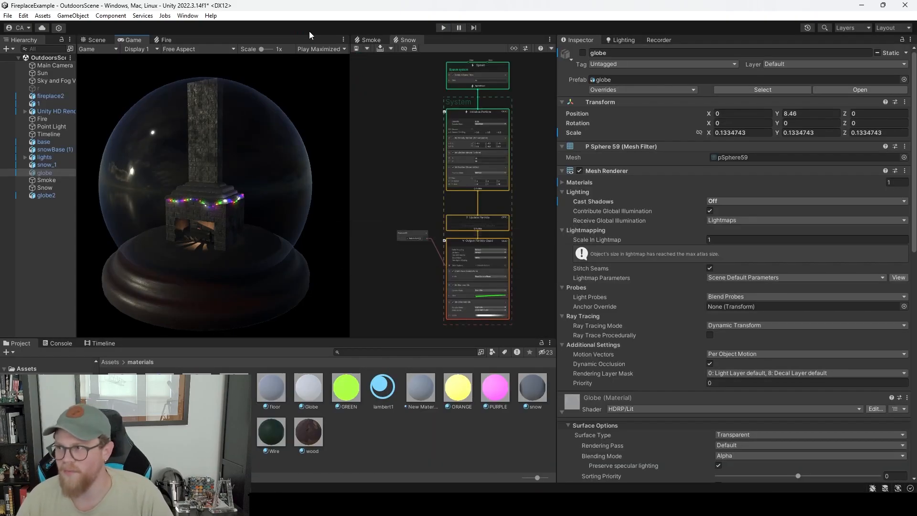
# Open the UI Builder window and dock it beside the Snow graph.
pyautogui.click(196, 16)
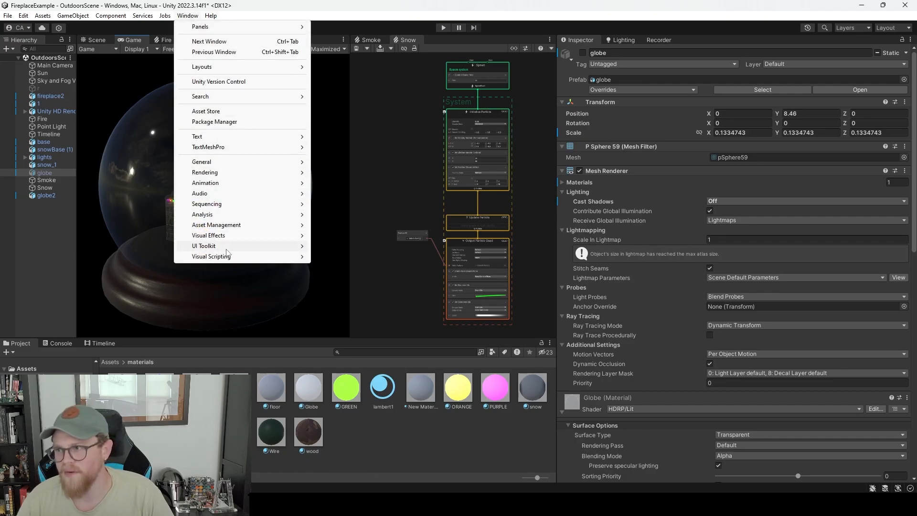
pyautogui.moveTo(229, 245)
pyautogui.click(332, 247)
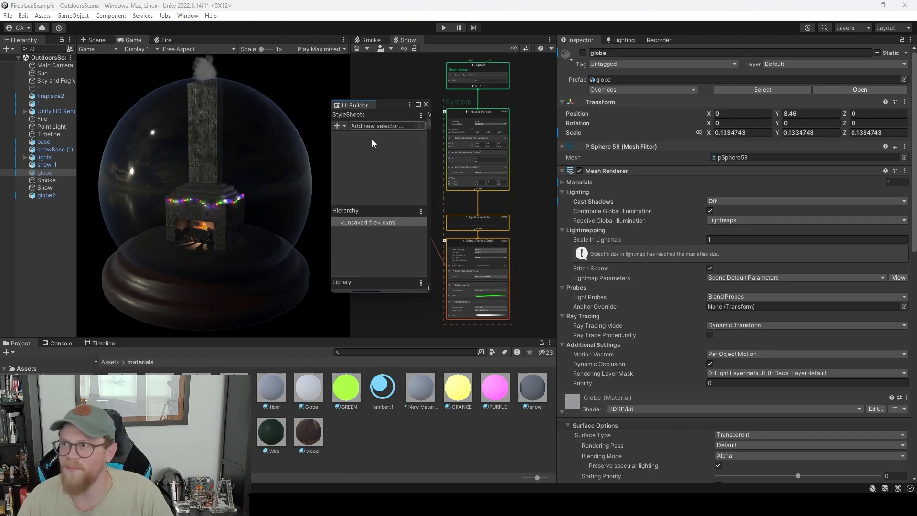
pyautogui.moveTo(366, 106); pyautogui.dragTo(440, 42)
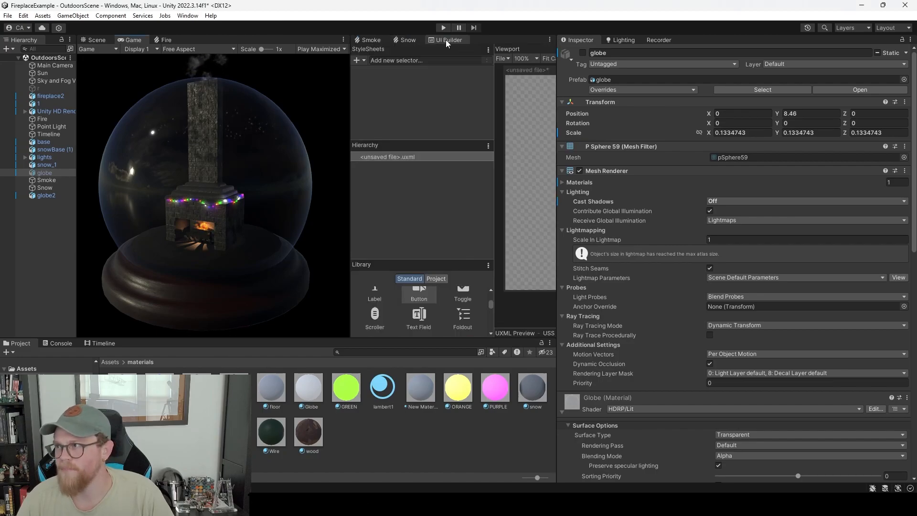
# Enlarge the UI Builder and Game views by narrowing the Inspector and lowering the Project area, and slim the UI Builder's StyleSheets column.
pyautogui.moveTo(497, 191); pyautogui.dragTo(446, 190)
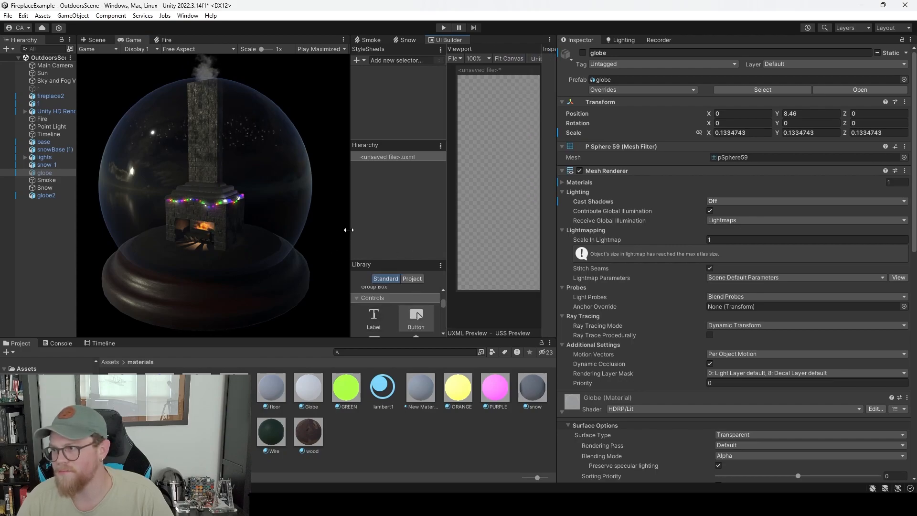
pyautogui.moveTo(349, 229); pyautogui.dragTo(329, 241)
pyautogui.moveTo(557, 243); pyautogui.dragTo(753, 243)
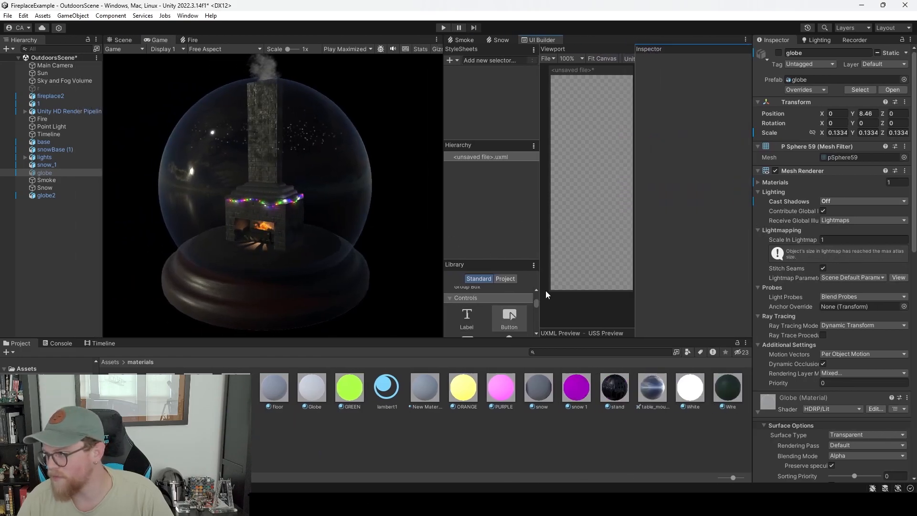
pyautogui.moveTo(452, 341); pyautogui.dragTo(456, 396)
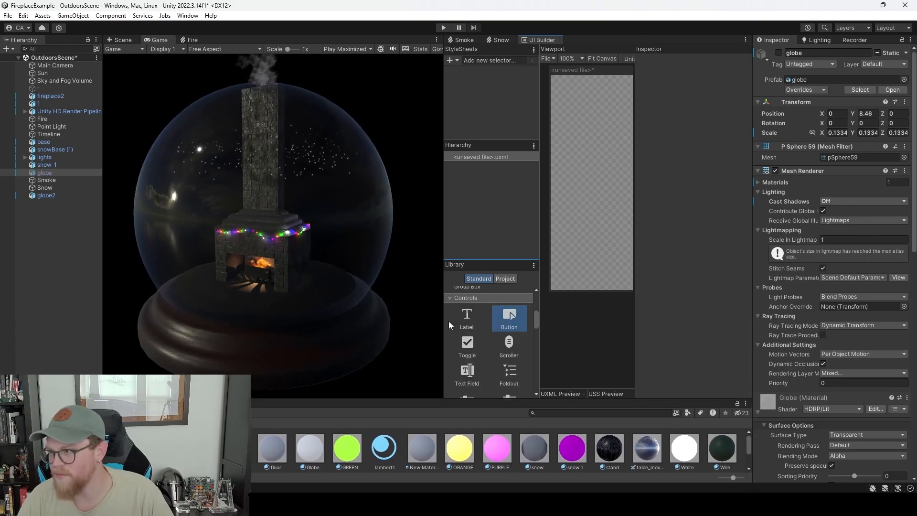
pyautogui.moveTo(444, 312); pyautogui.dragTo(418, 308)
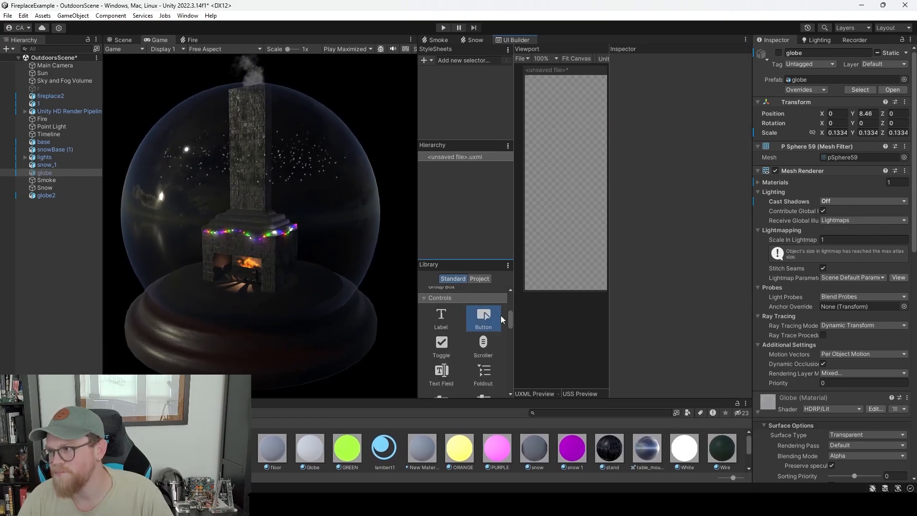
# Add a Visual Element container to the unsaved UXML document's hierarchy.
pyautogui.moveTo(508, 320); pyautogui.dragTo(510, 300)
pyautogui.moveTo(441, 313); pyautogui.dragTo(457, 155)
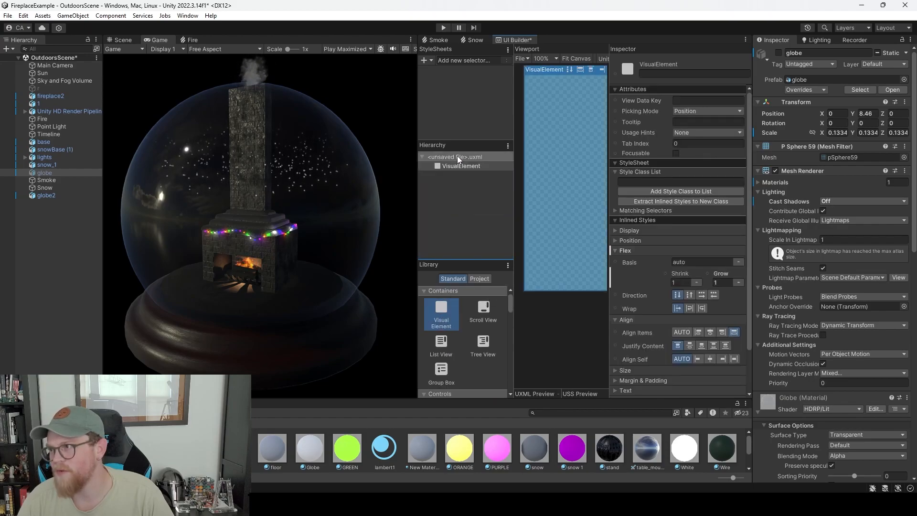
pyautogui.click(480, 165)
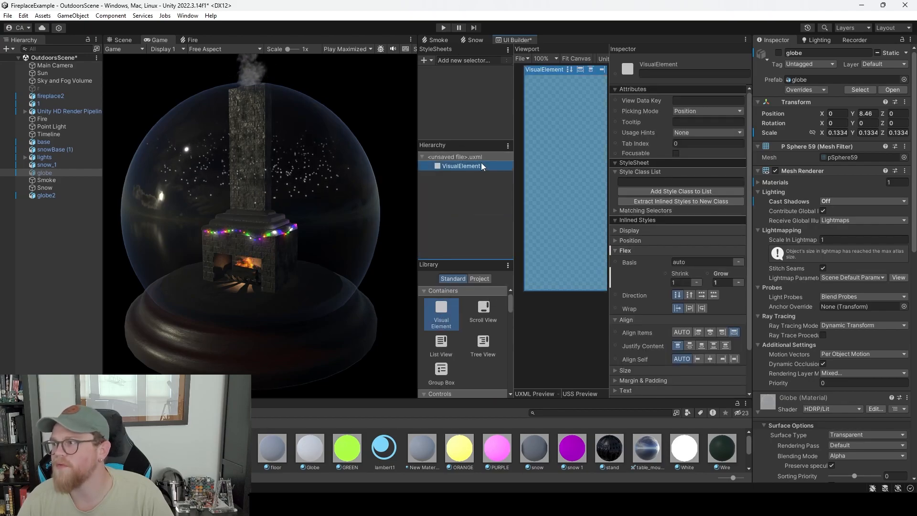
pyautogui.rightClick(478, 160)
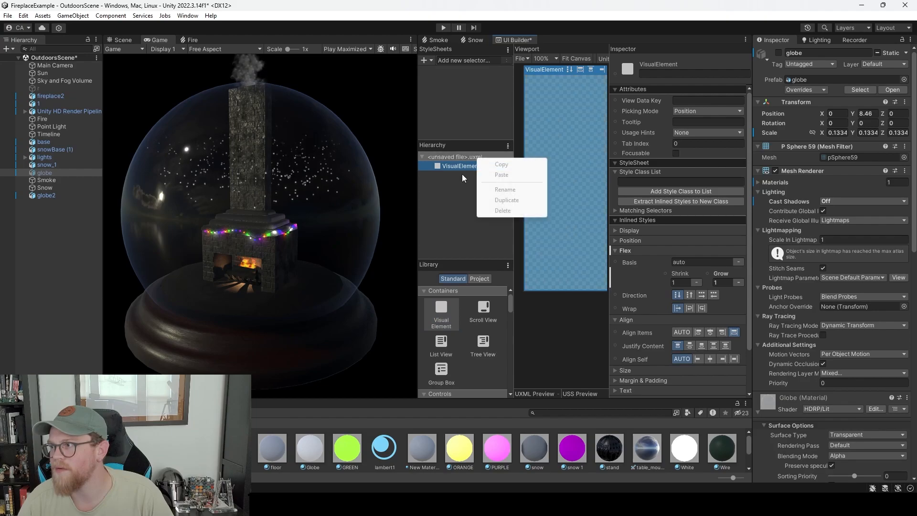
pyautogui.click(462, 172)
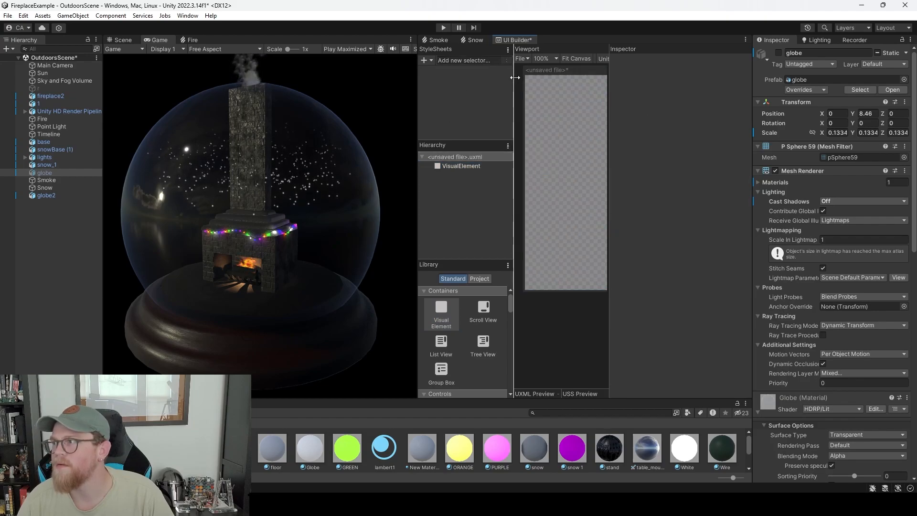
# Widen the UI Builder and save the UI document as workingUI in the Assets folder.
pyautogui.moveTo(416, 82); pyautogui.dragTo(270, 89)
pyautogui.click(374, 58)
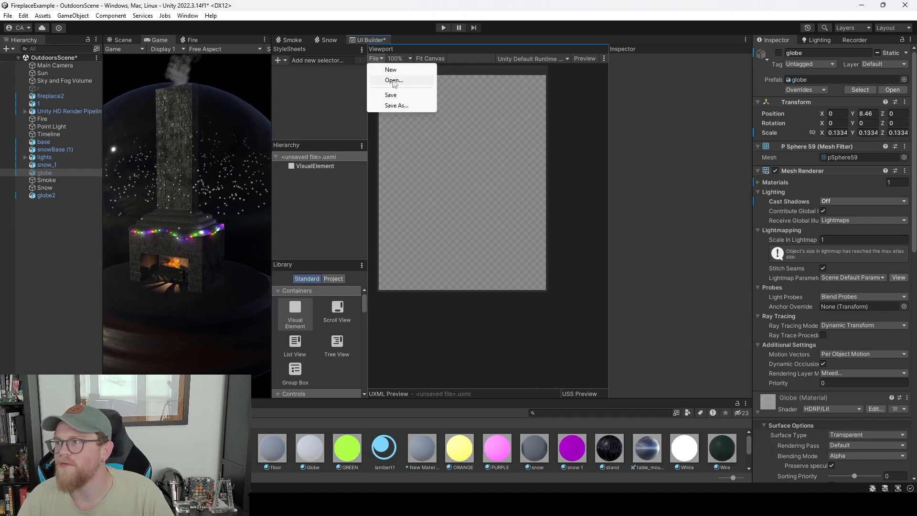
pyautogui.click(395, 106)
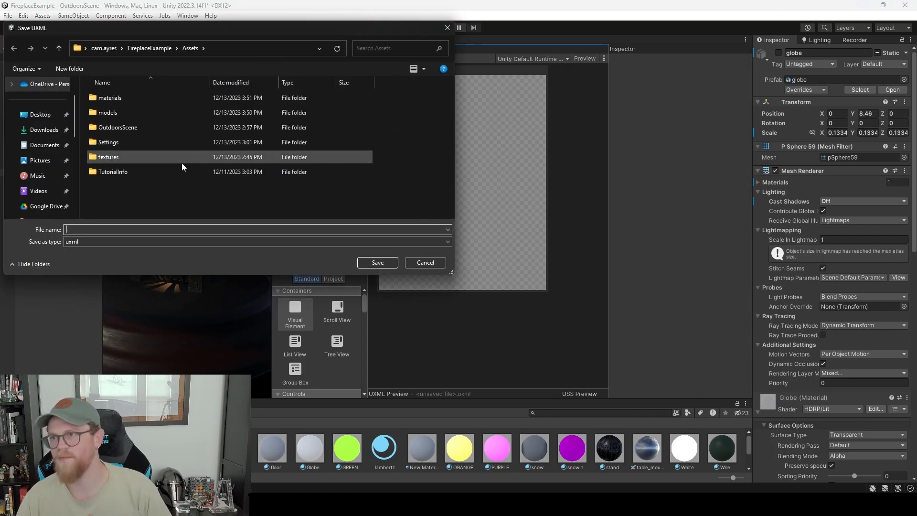
pyautogui.write('worki')
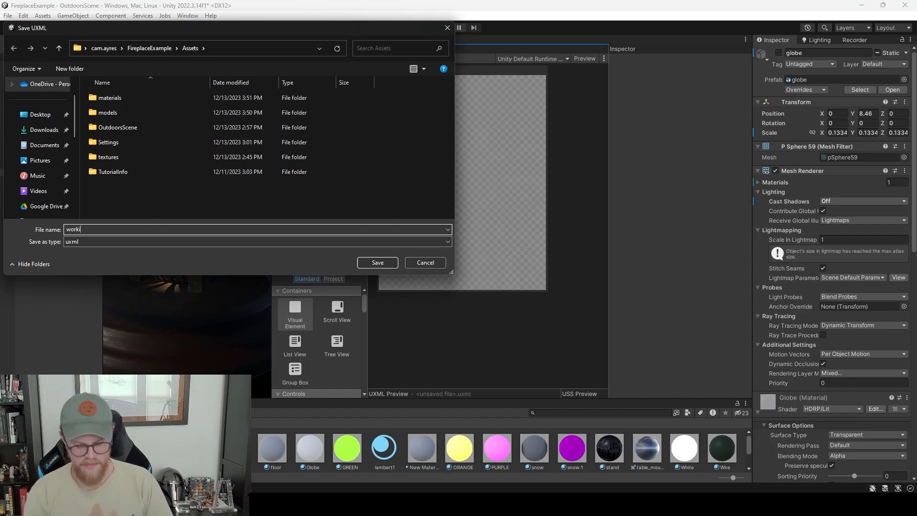
pyautogui.write('ngUI')
pyautogui.press('Return')
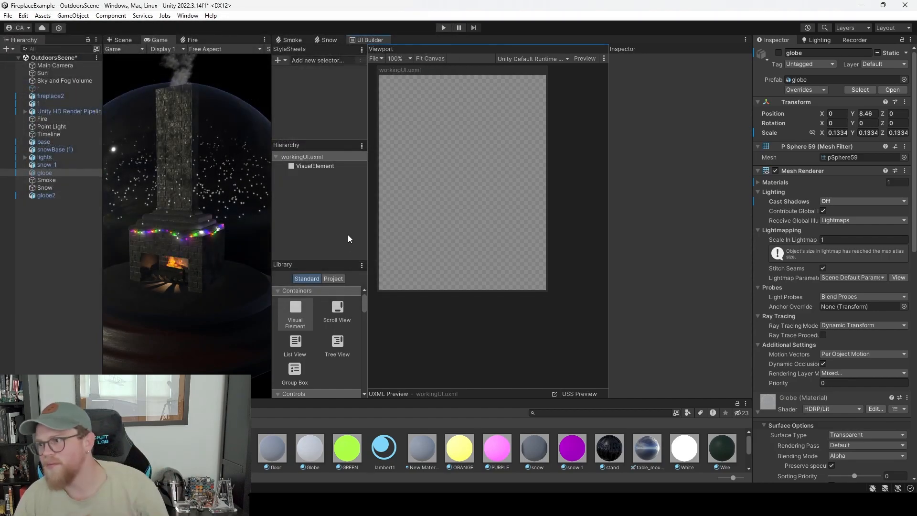
# Add a Label control inside the VisualElement of workingUI.uxml and select the parent VisualElement.
pyautogui.scroll(-2, 344, 326)
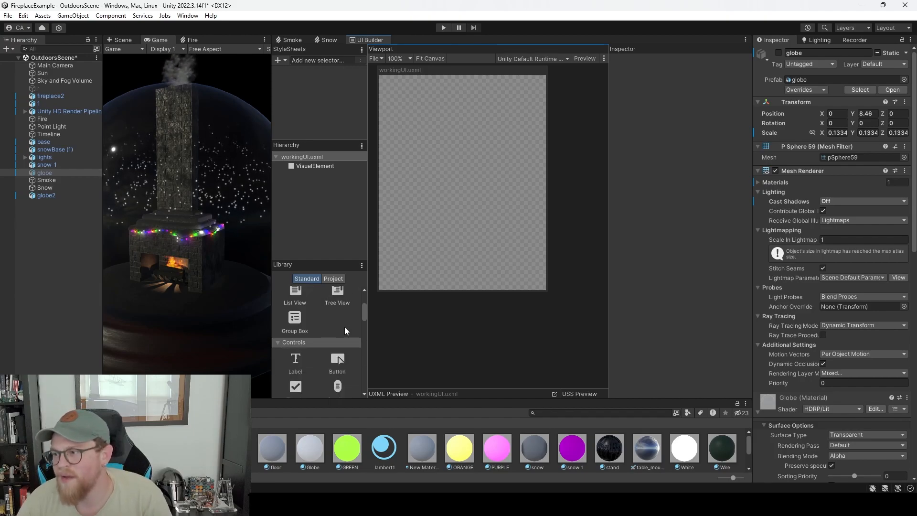
pyautogui.moveTo(306, 356); pyautogui.dragTo(314, 166)
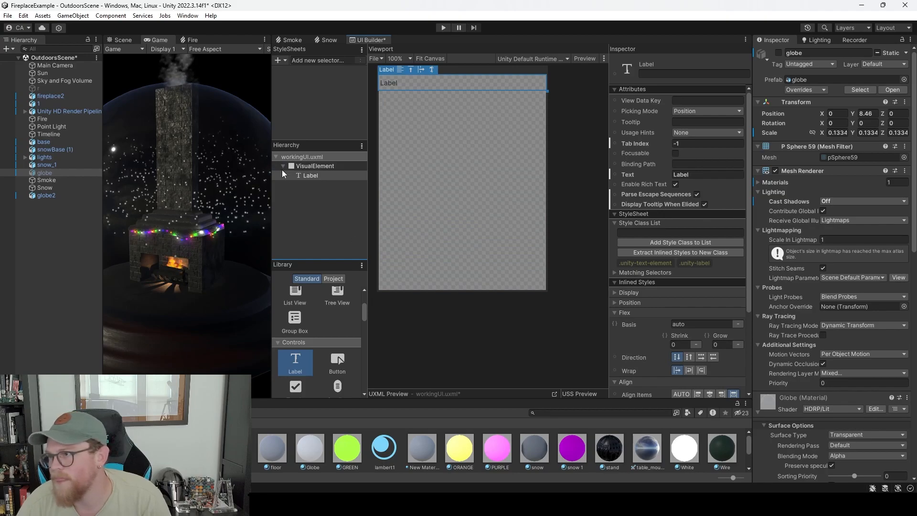
pyautogui.click(322, 167)
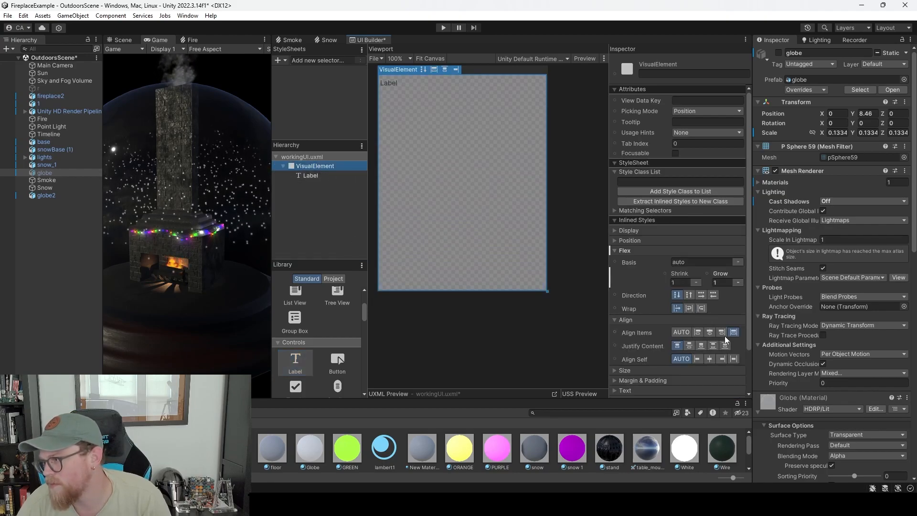
# Align the VisualElement's contents to the bottom centre with Justify Content flex-end and Align Items center, and collapse the Flex and Align settings.
pyautogui.click(691, 345)
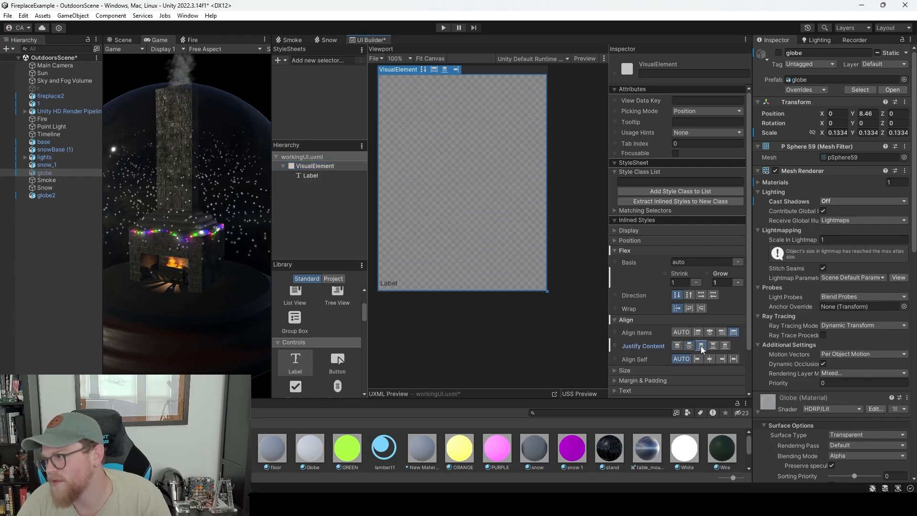
pyautogui.click(710, 332)
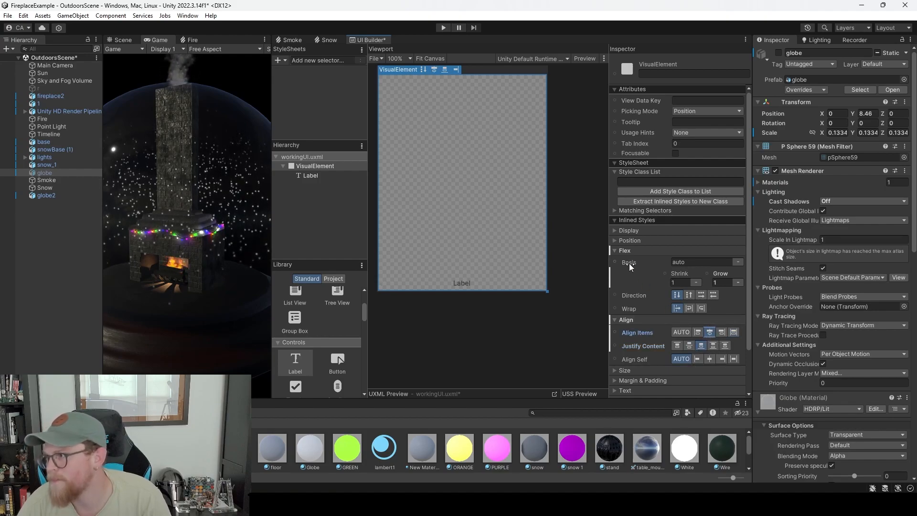
pyautogui.click(615, 252)
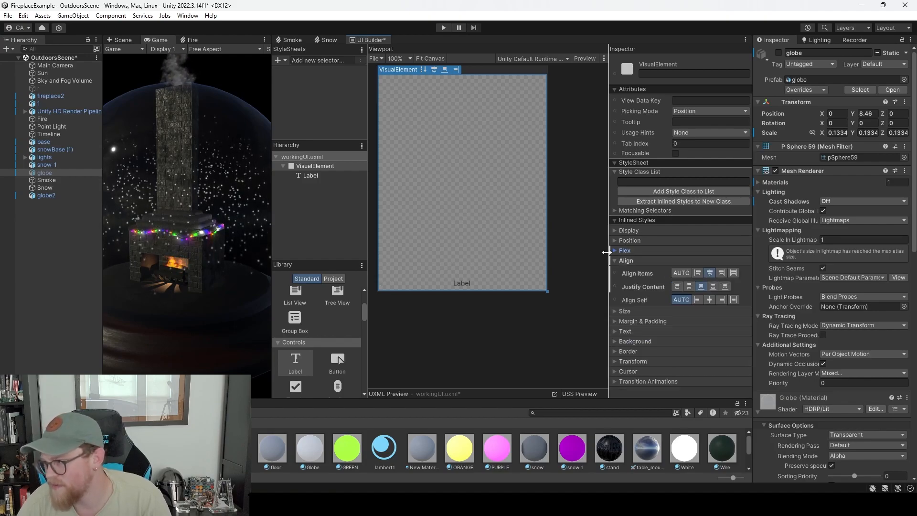
pyautogui.click(615, 261)
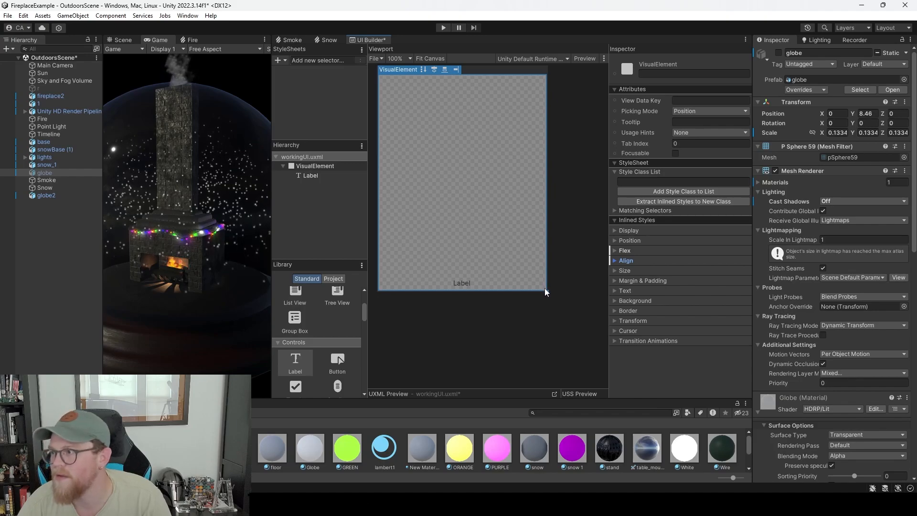
# Widen the workingUI canvas to fill the viewport's width and set the Game view resolution to QHD (2560x1440).
pyautogui.moveTo(548, 290); pyautogui.dragTo(613, 266)
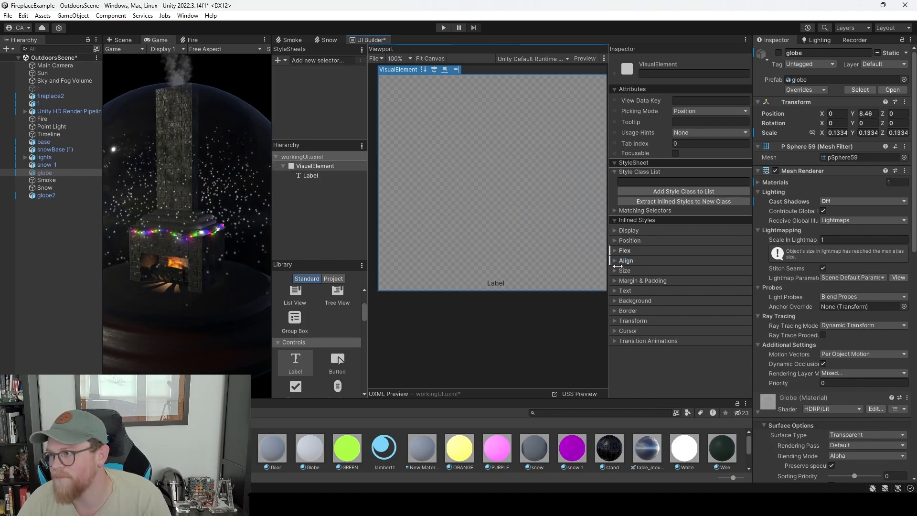
pyautogui.click(551, 314)
pyautogui.click(249, 49)
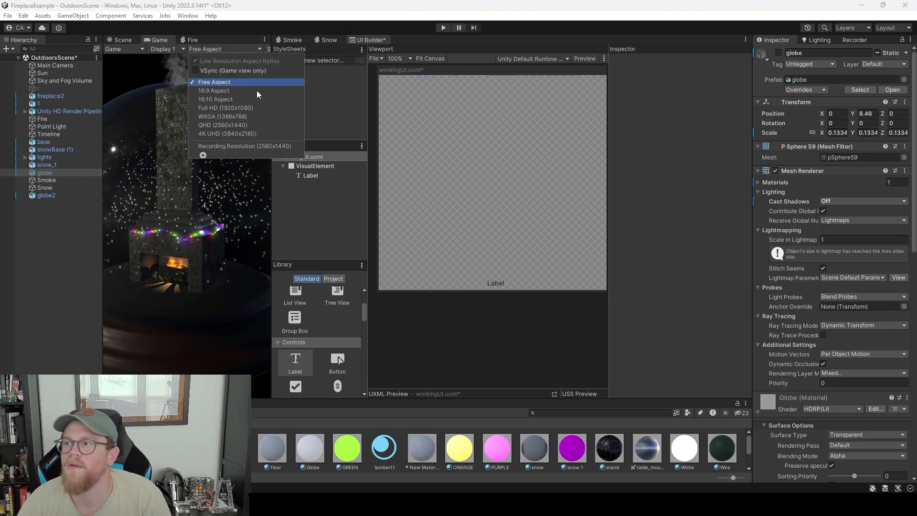
pyautogui.click(231, 126)
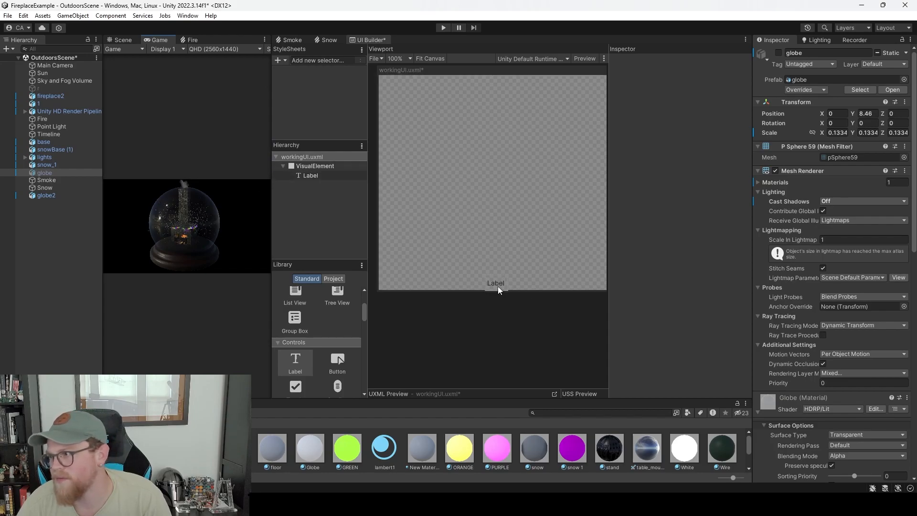
# Set the Label's text color to opaque white (FFFFFF) in its inlined text styles.
pyautogui.click(313, 176)
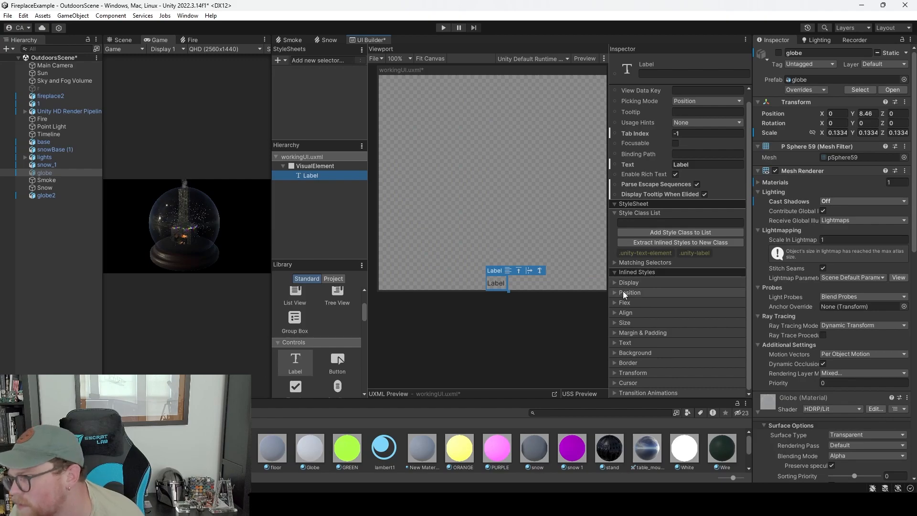
pyautogui.click(614, 212)
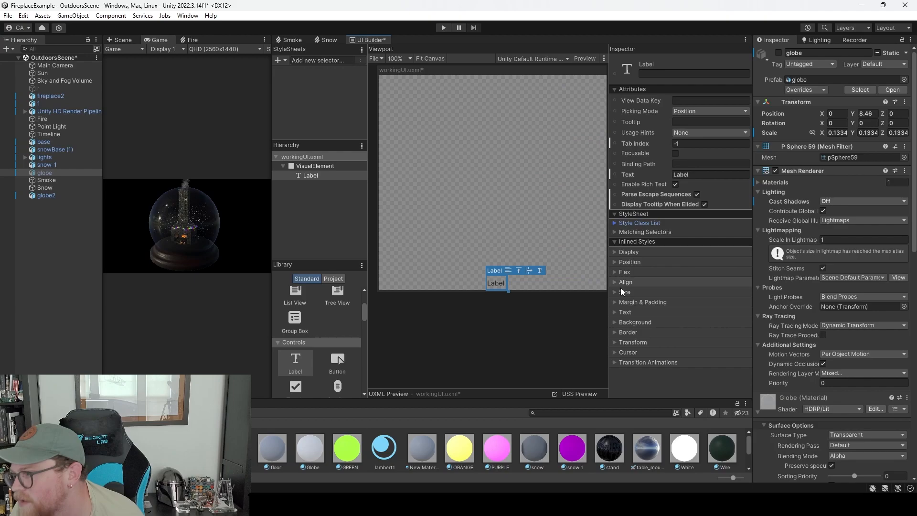
pyautogui.click(615, 311)
pyautogui.scroll(-4, 643, 320)
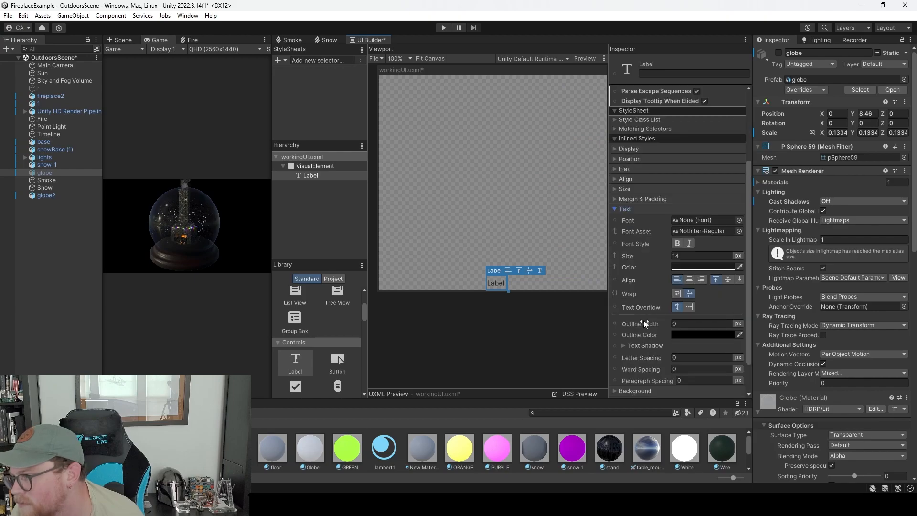
pyautogui.click(692, 268)
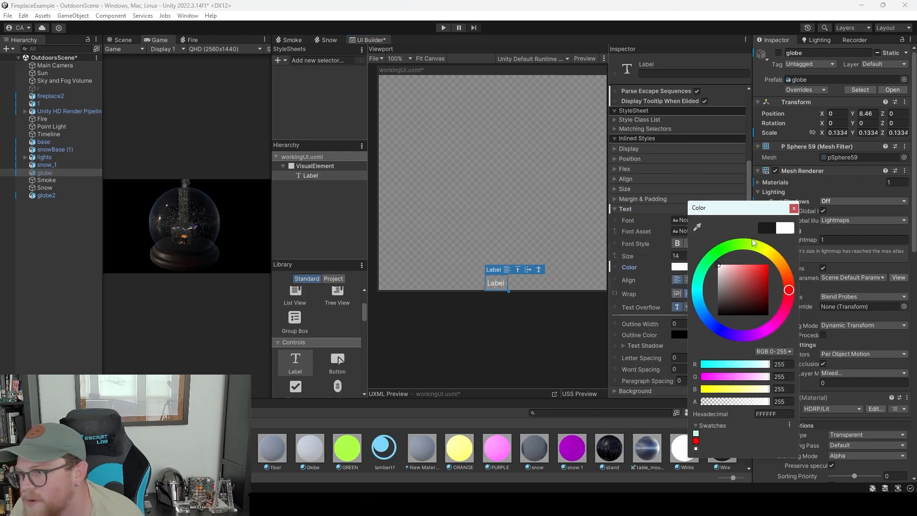
pyautogui.click(792, 208)
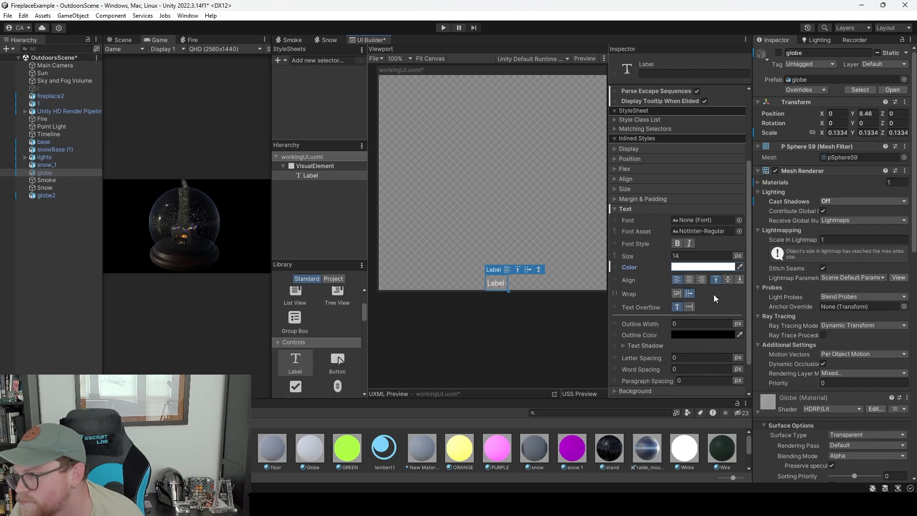
# Change the Label's text to "Happy Holidays!".
pyautogui.doubleClick(503, 286)
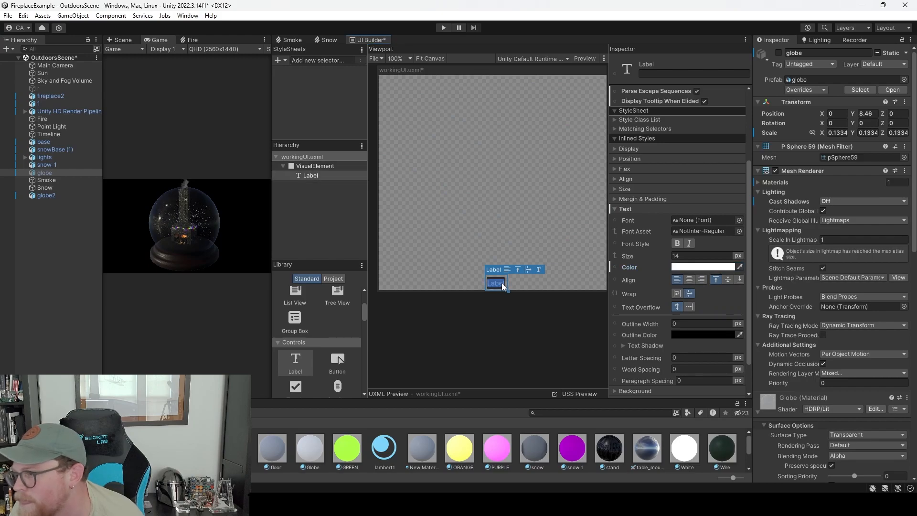
pyautogui.write('ap')
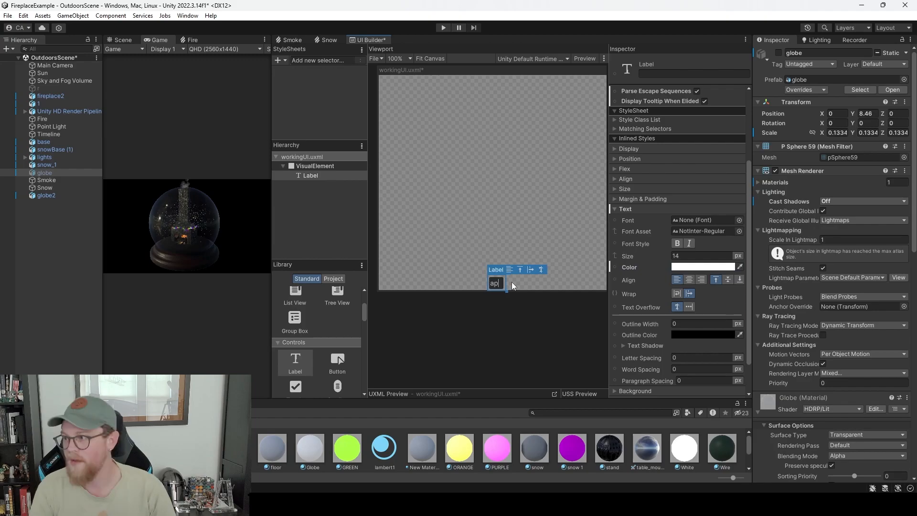
pyautogui.press('BackSpace')
pyautogui.press('BackSpace')
pyautogui.write('H')
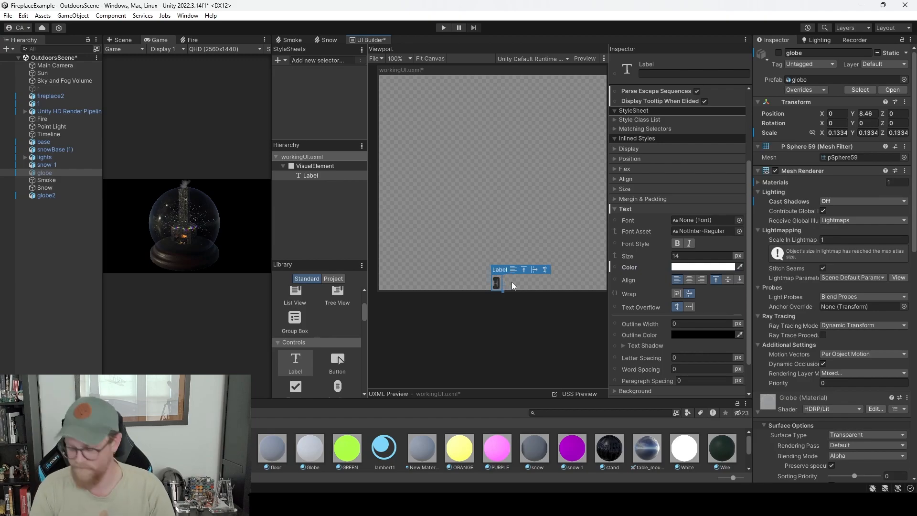
pyautogui.press('BackSpace')
pyautogui.write('appy Holi')
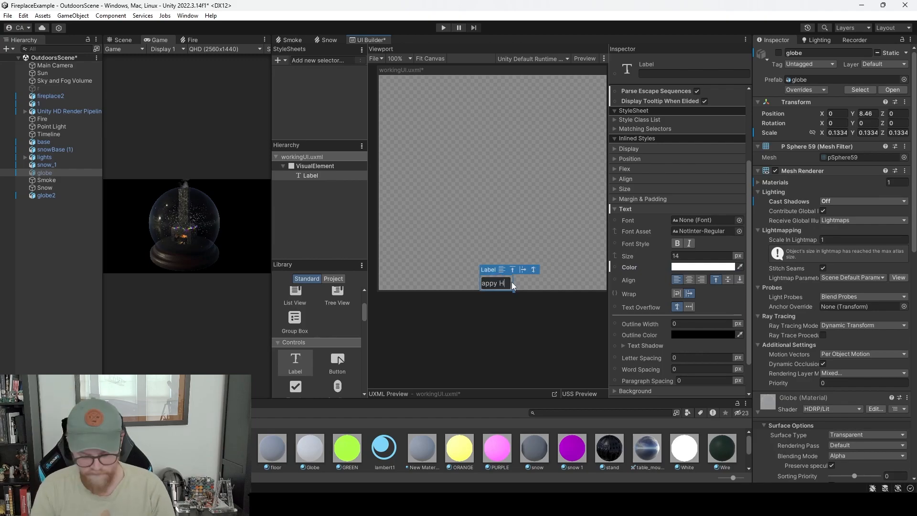
pyautogui.write('days!')
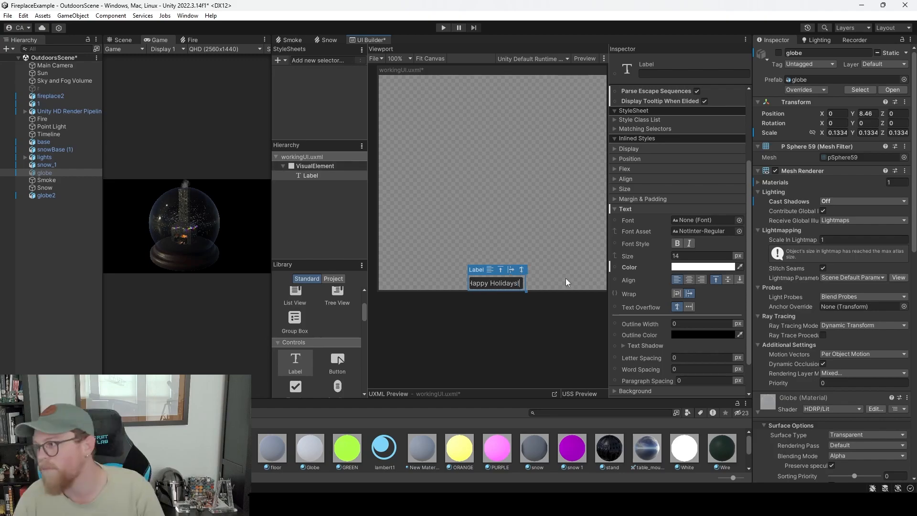
pyautogui.press('Return')
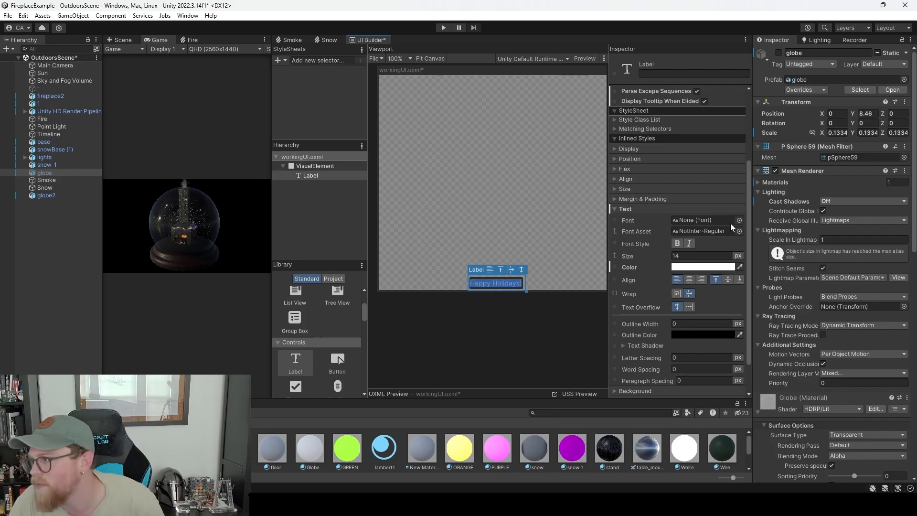
# Locate the Label's font asset in the project and check which fonts are available for its Font property.
pyautogui.click(718, 231)
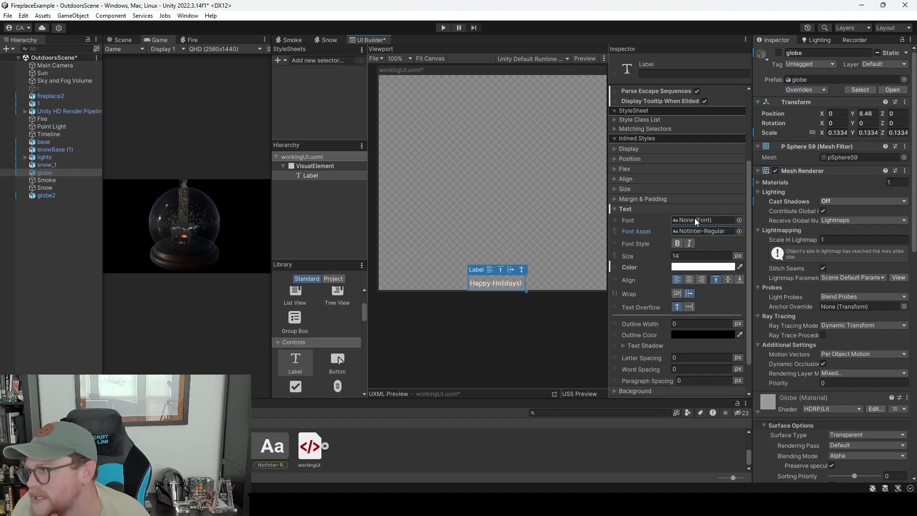
pyautogui.click(740, 219)
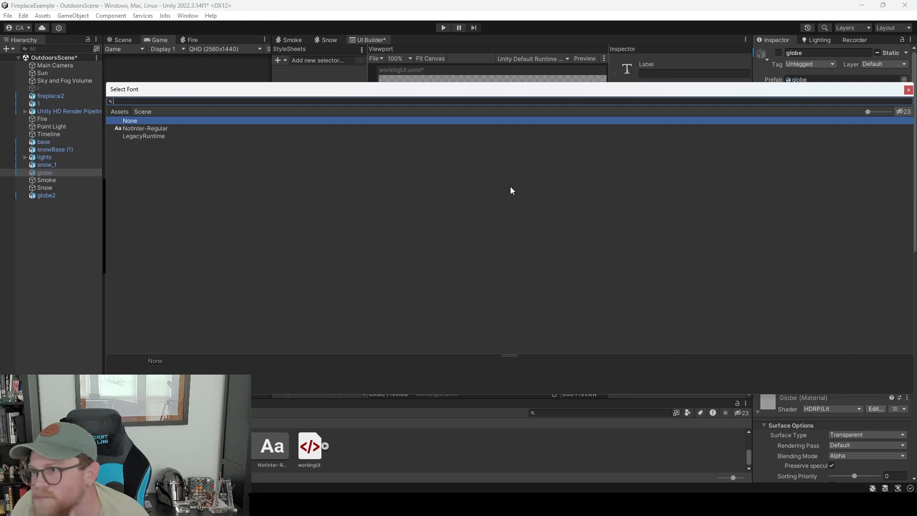
pyautogui.click(909, 90)
# Bring up the Windows Fonts folder, enlarge its window and browse the installed fonts.
pyautogui.press('super')
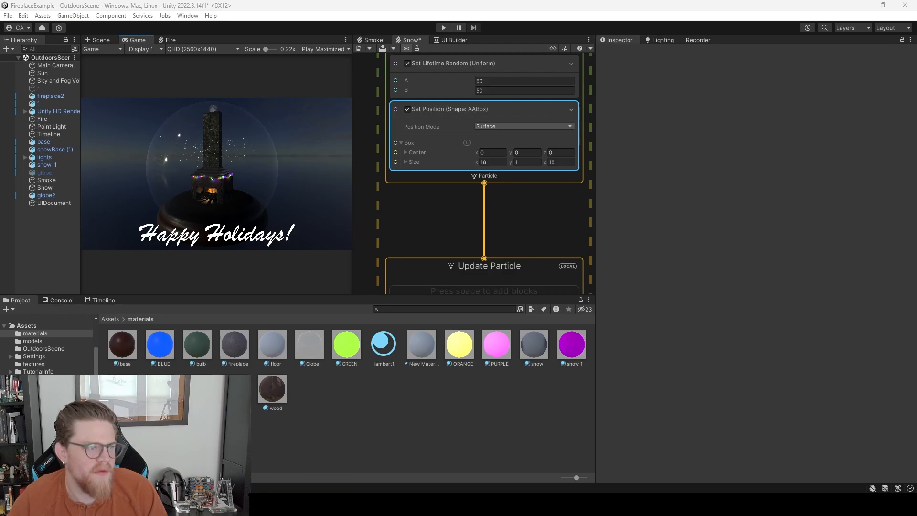
pyautogui.moveTo(0, 119); pyautogui.dragTo(494, 94)
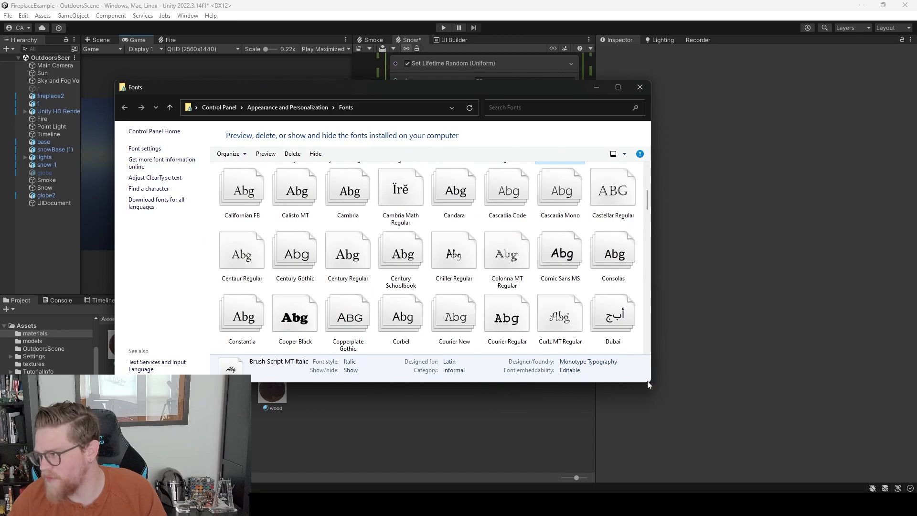
pyautogui.moveTo(650, 382); pyautogui.dragTo(806, 467)
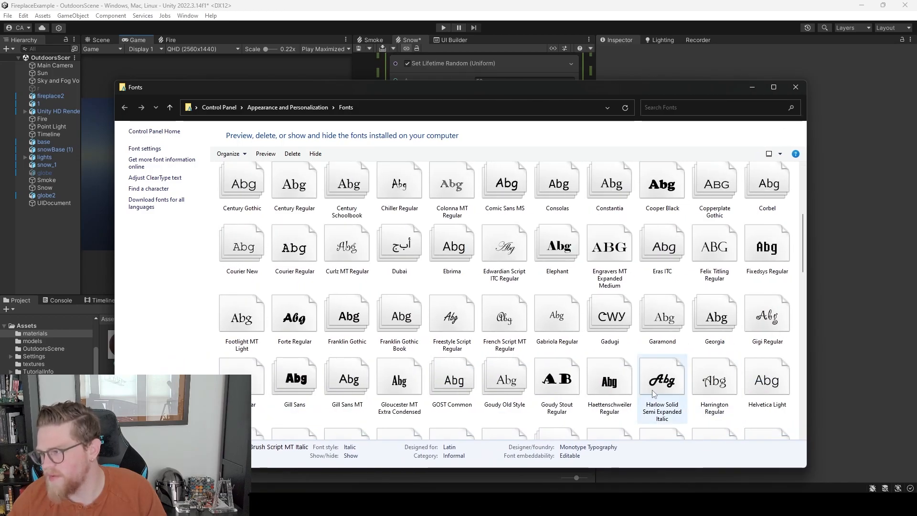
pyautogui.moveTo(802, 245); pyautogui.dragTo(802, 243)
# Import the Century Schoolbook font files from the Windows Fonts folder into the Unity project's Assets folder.
pyautogui.click(352, 210)
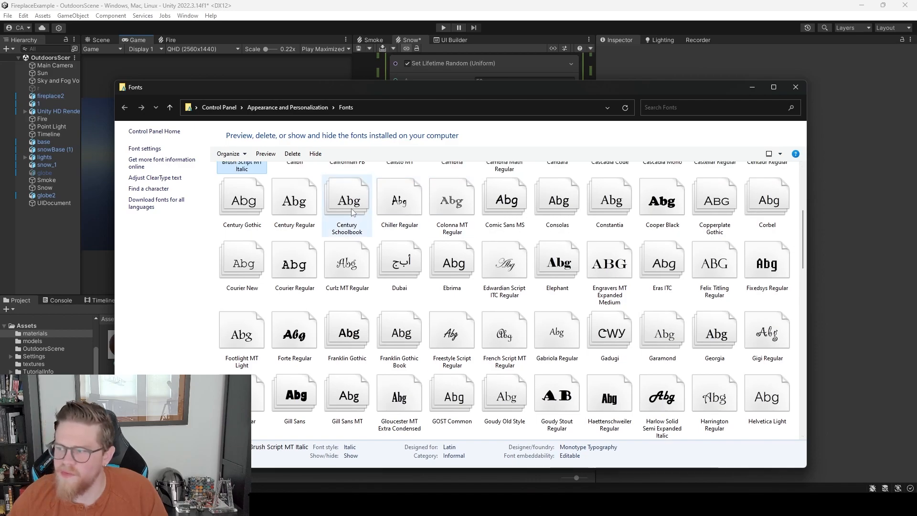
pyautogui.moveTo(520, 91); pyautogui.dragTo(0, 120)
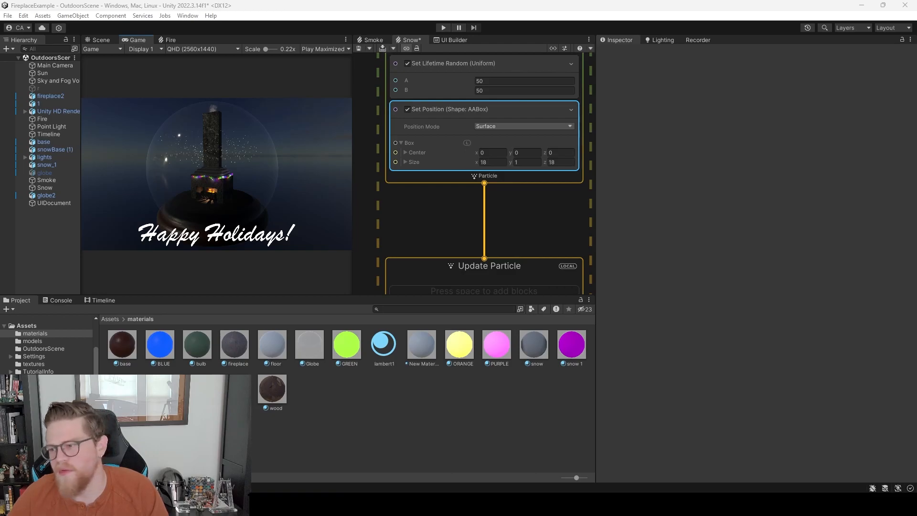
pyautogui.click(29, 326)
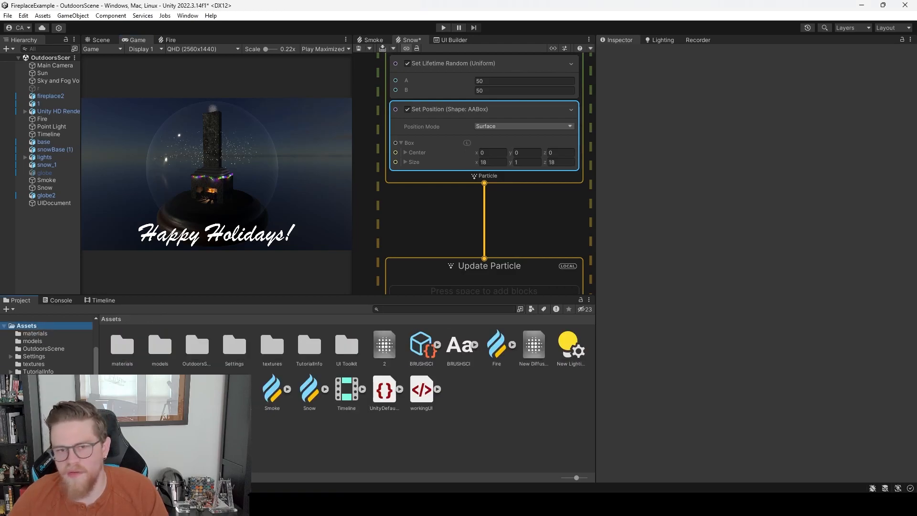
pyautogui.moveTo(400, 492); pyautogui.dragTo(484, 407)
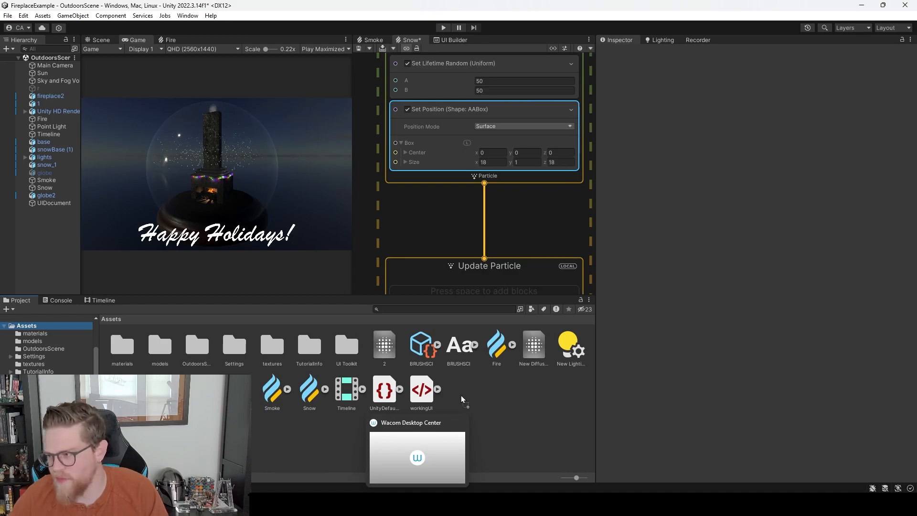
pyautogui.moveTo(459, 395); pyautogui.dragTo(460, 396)
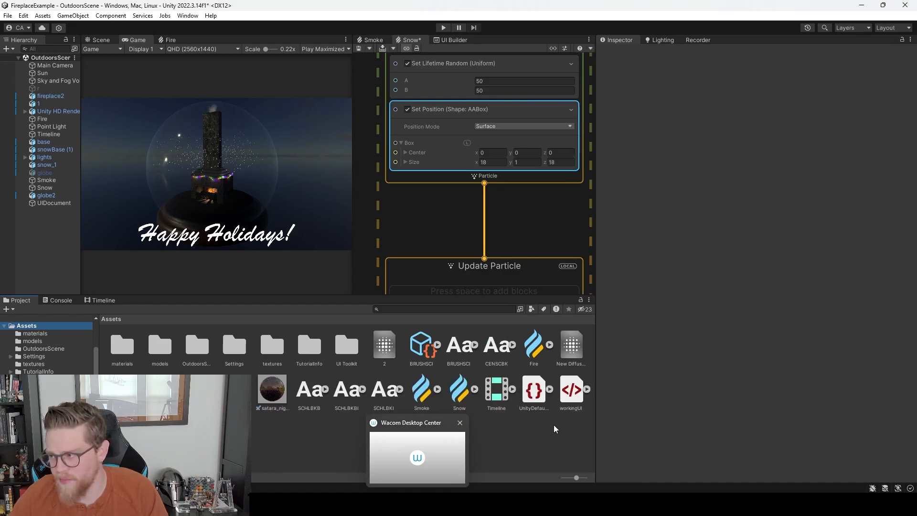
# Open the Font Asset Creator for text and assign the imported CENSCBK font as its source font.
pyautogui.click(506, 350)
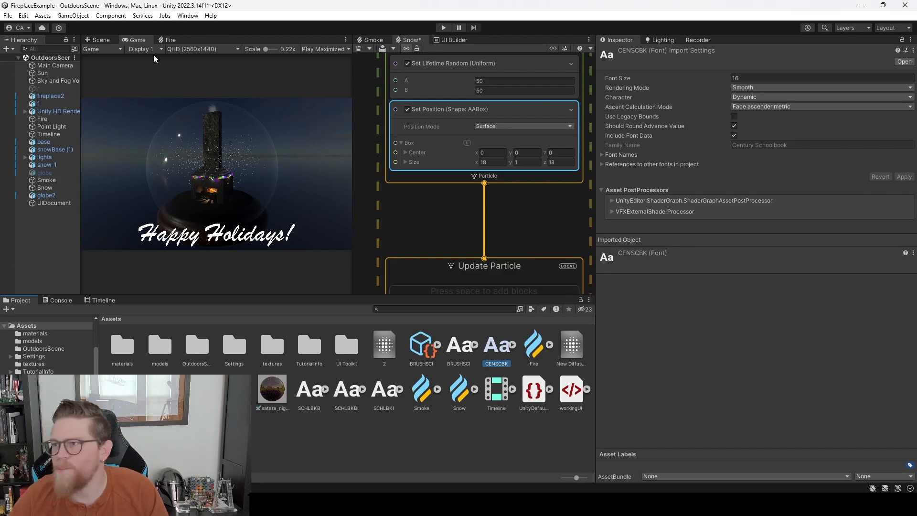
pyautogui.click(187, 15)
pyautogui.moveTo(222, 138)
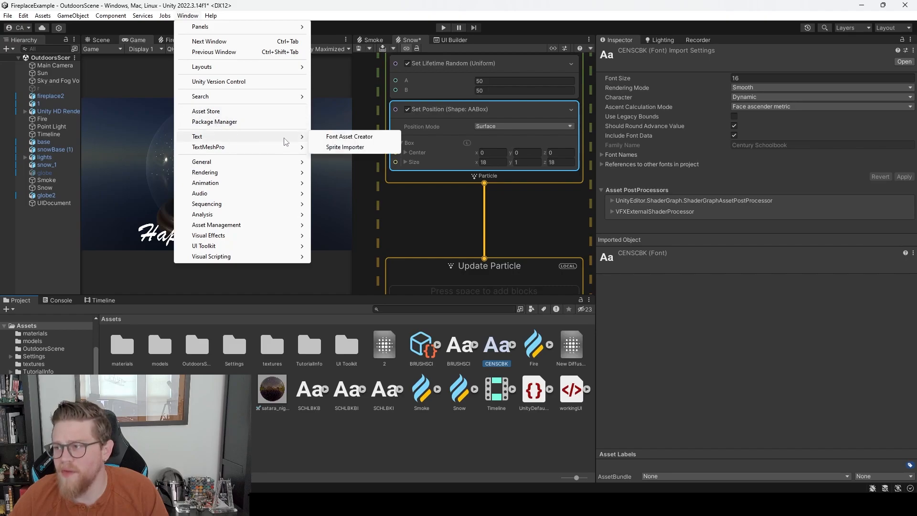
pyautogui.click(335, 137)
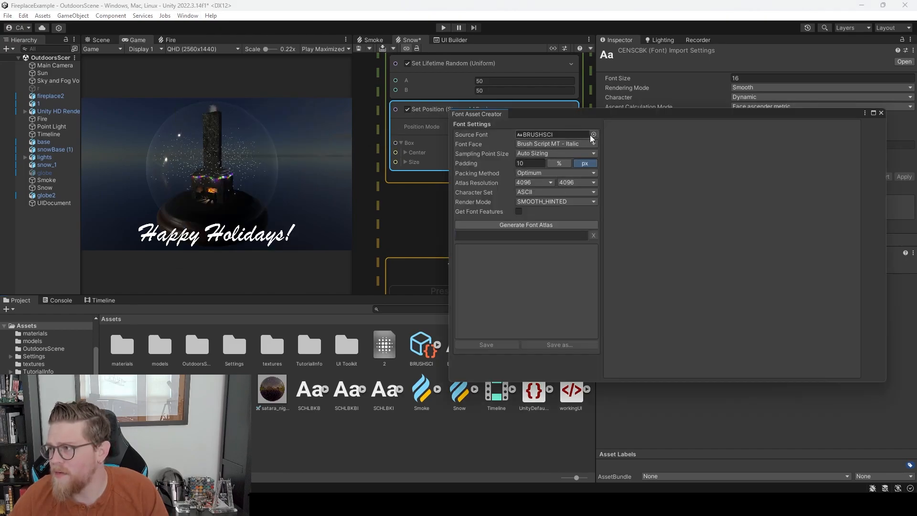
pyautogui.moveTo(579, 116); pyautogui.dragTo(615, 78)
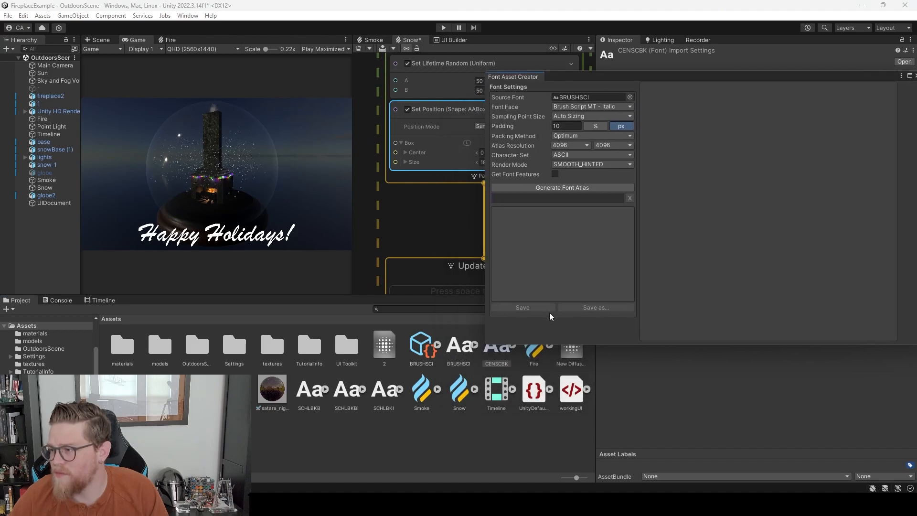
pyautogui.moveTo(501, 358); pyautogui.dragTo(585, 94)
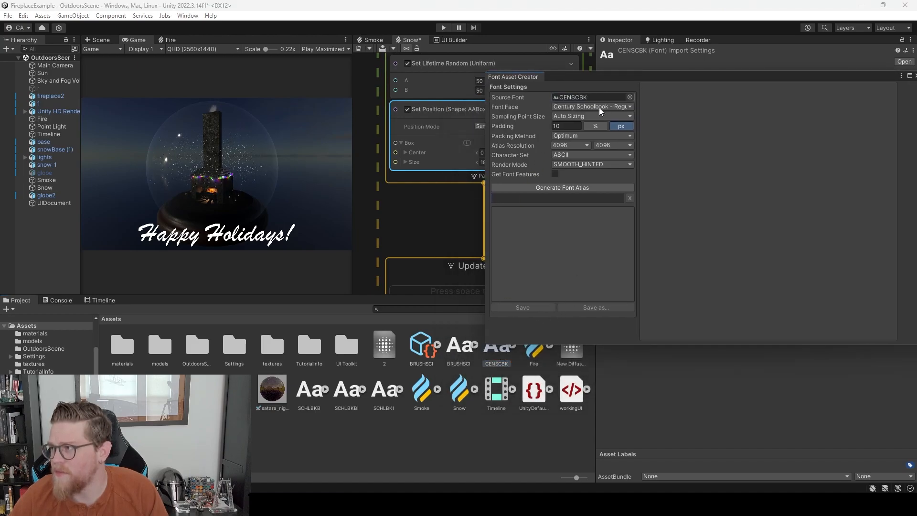
# Generate the CENSCBK font atlas, save it as a font asset named CENSCBK in the Assets folder and close the Font Asset Creator.
pyautogui.click(569, 187)
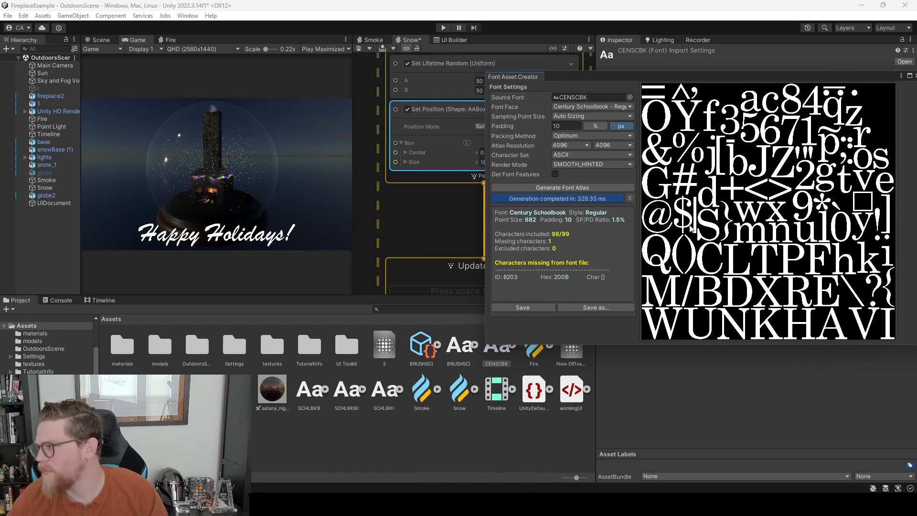
pyautogui.click(574, 308)
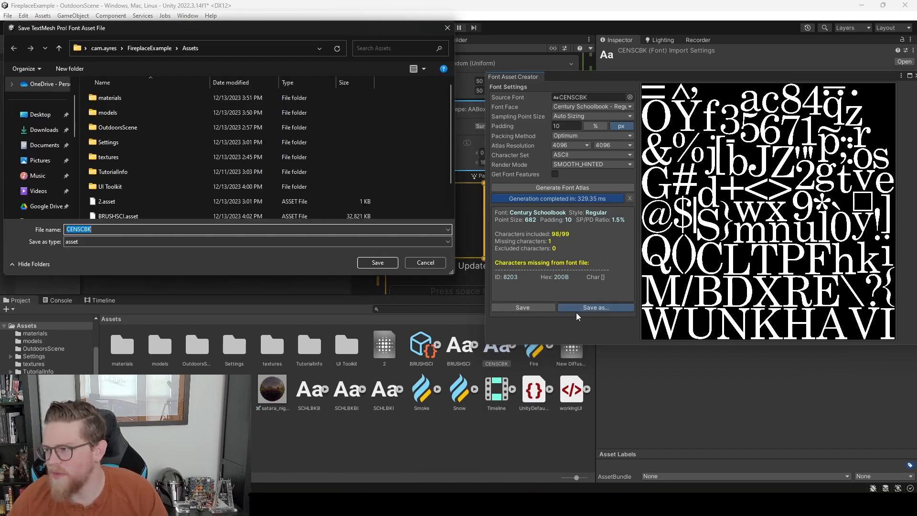
pyautogui.scroll(-1, 244, 161)
pyautogui.click(383, 266)
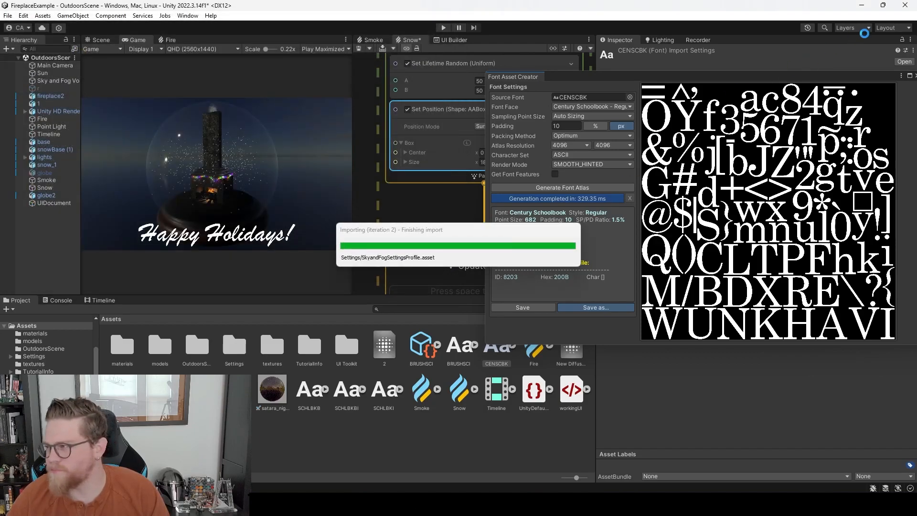
pyautogui.click(915, 75)
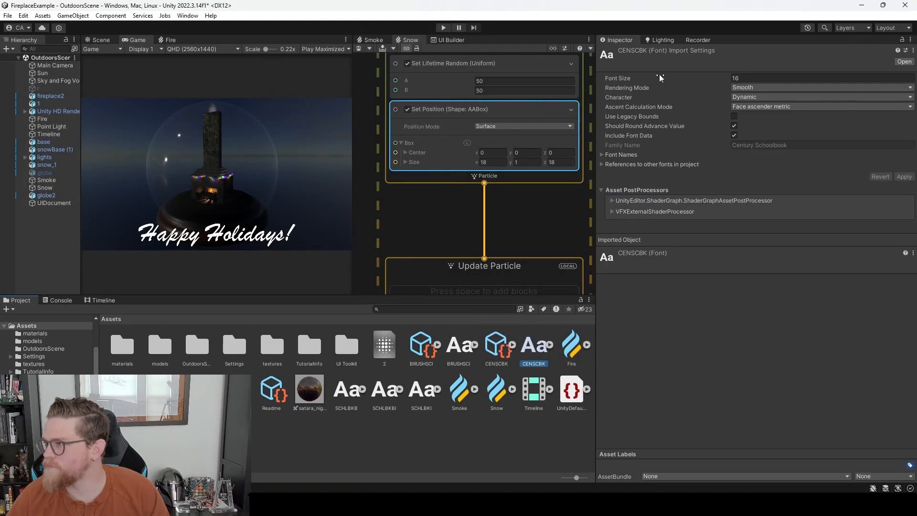
# Bring up the UI Builder and enlarge its area both in width and in height.
pyautogui.click(448, 39)
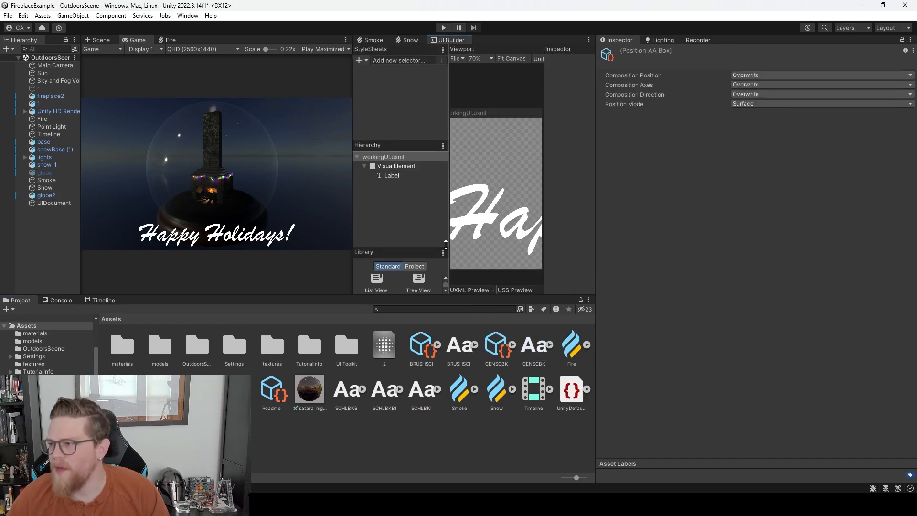
pyautogui.moveTo(352, 196); pyautogui.dragTo(322, 198)
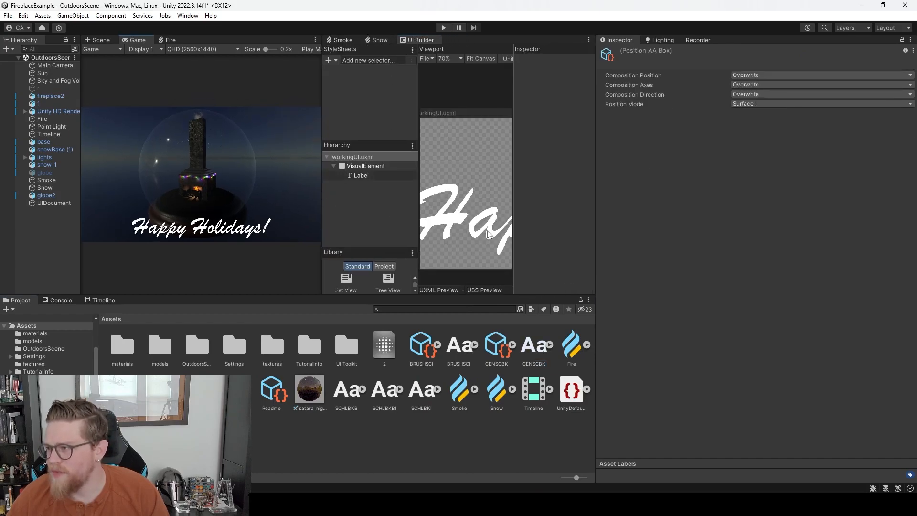
pyautogui.moveTo(595, 225); pyautogui.dragTo(726, 224)
pyautogui.moveTo(601, 295); pyautogui.dragTo(603, 374)
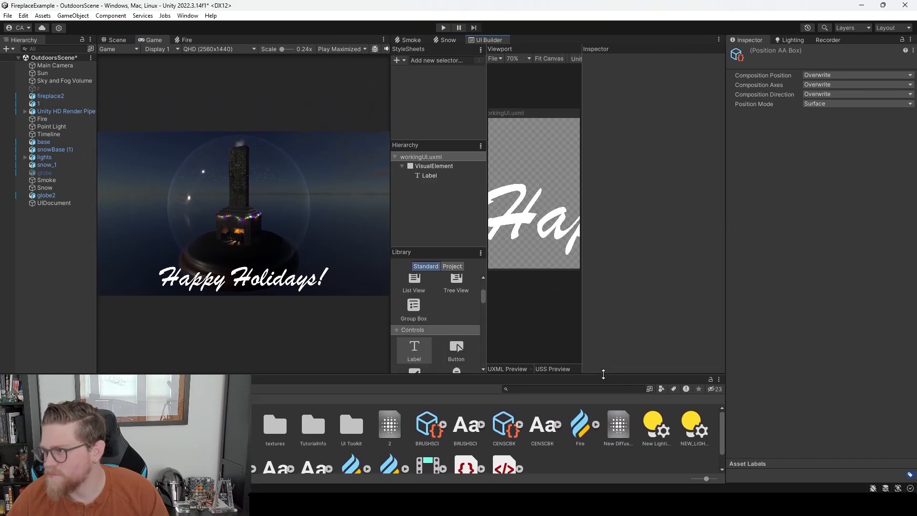
# Set both the Font and the Font Asset of the "Happy Holidays!" Label to CENSCBK.
pyautogui.click(518, 217)
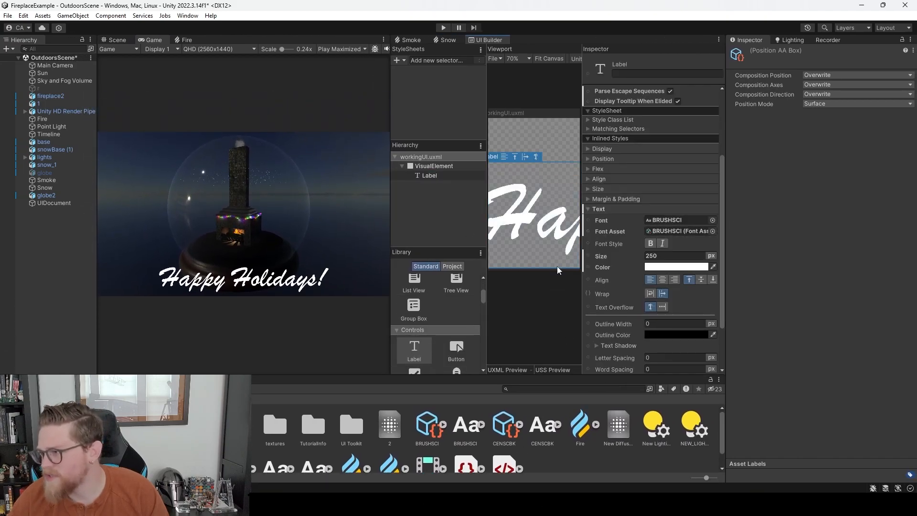
pyautogui.scroll(-3, 634, 262)
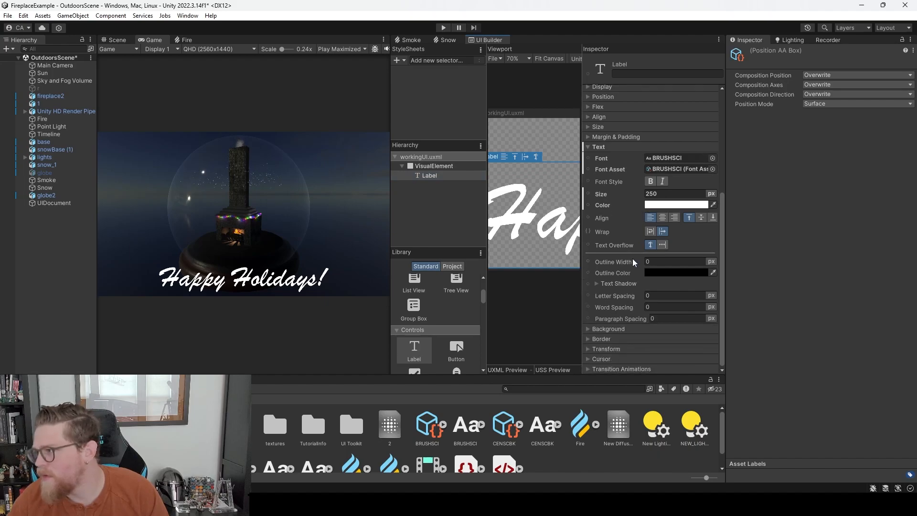
pyautogui.click(712, 158)
pyautogui.click(160, 111)
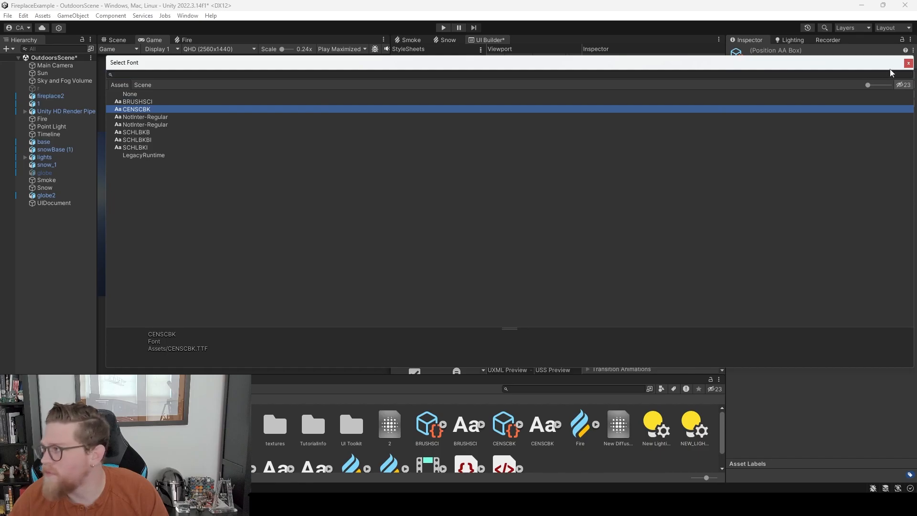
pyautogui.click(908, 63)
pyautogui.click(714, 172)
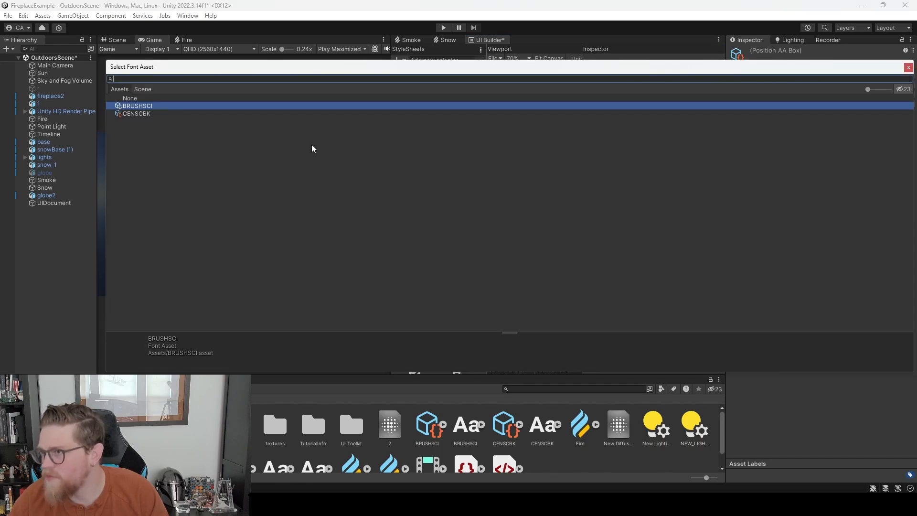
pyautogui.click(170, 115)
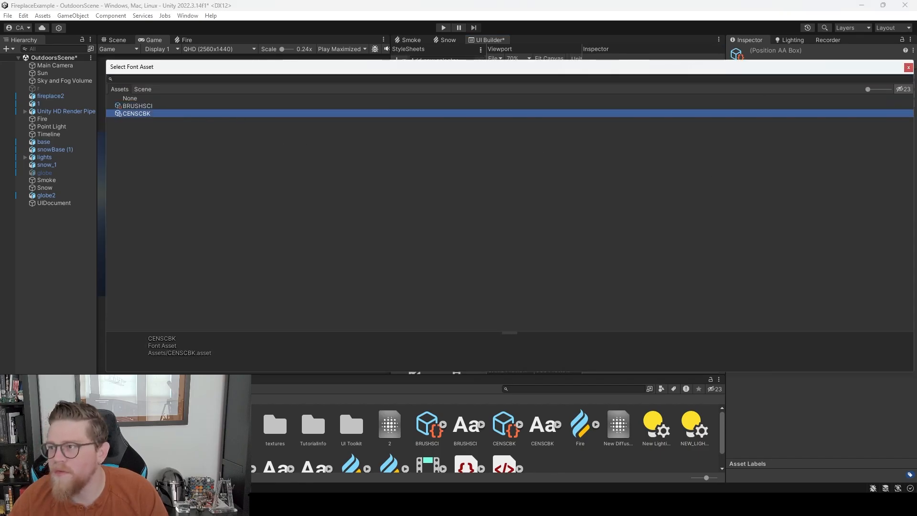
pyautogui.click(908, 67)
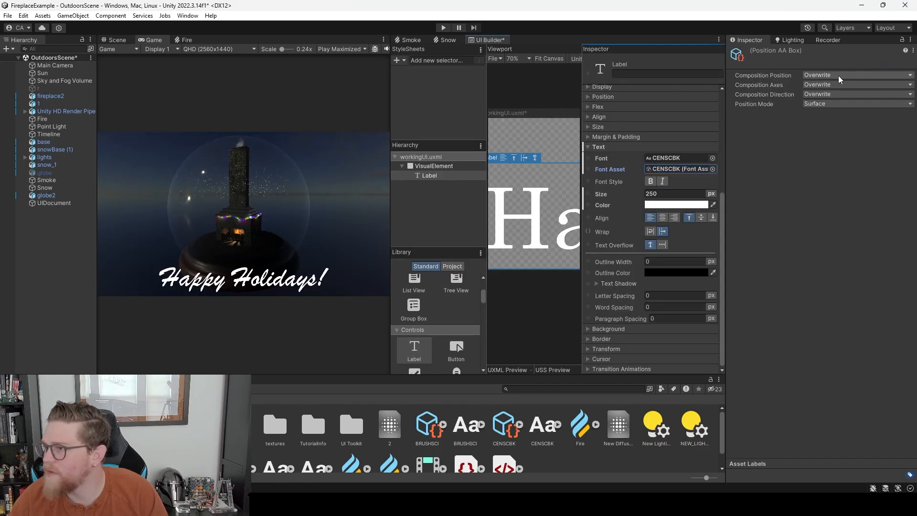
# Save the workingUI.uxml document in the UI Builder.
pyautogui.click(404, 60)
pyautogui.click(494, 58)
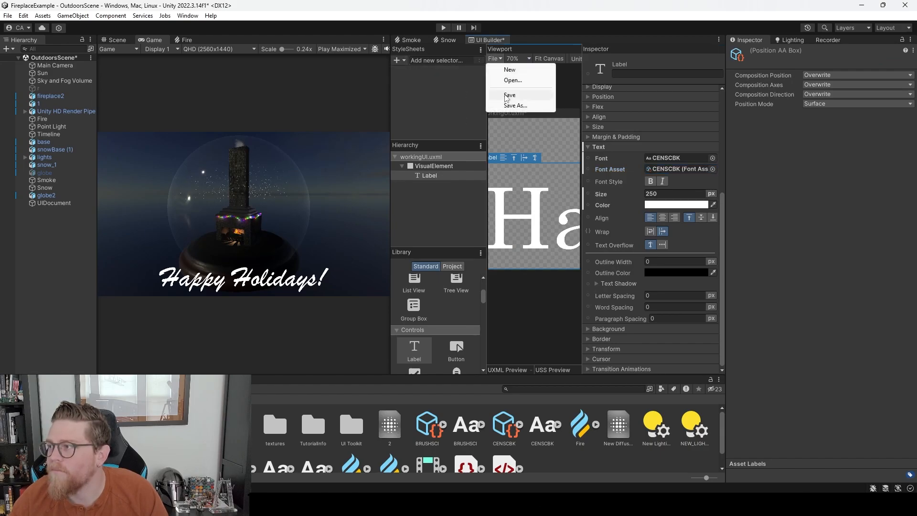
pyautogui.click(508, 95)
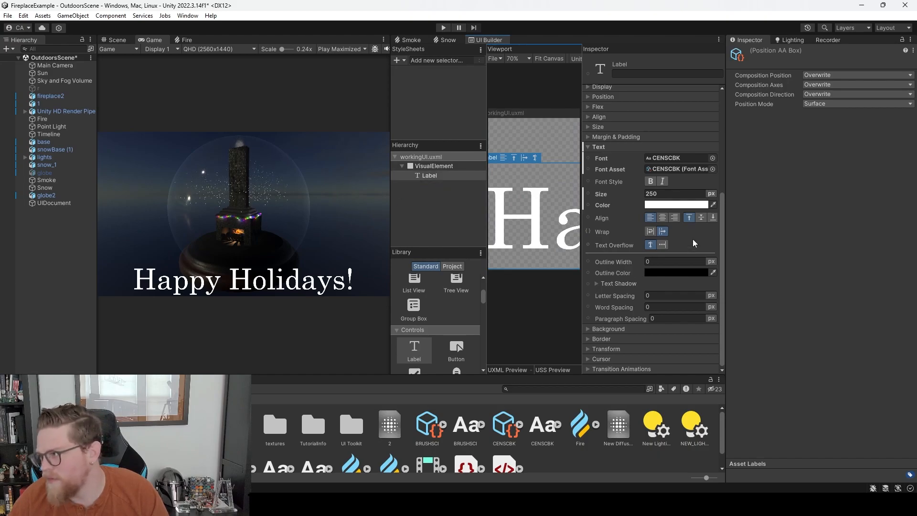
# Set the bottom padding of the VisualElement that contains the Label to 100 px.
pyautogui.scroll(2, 630, 172)
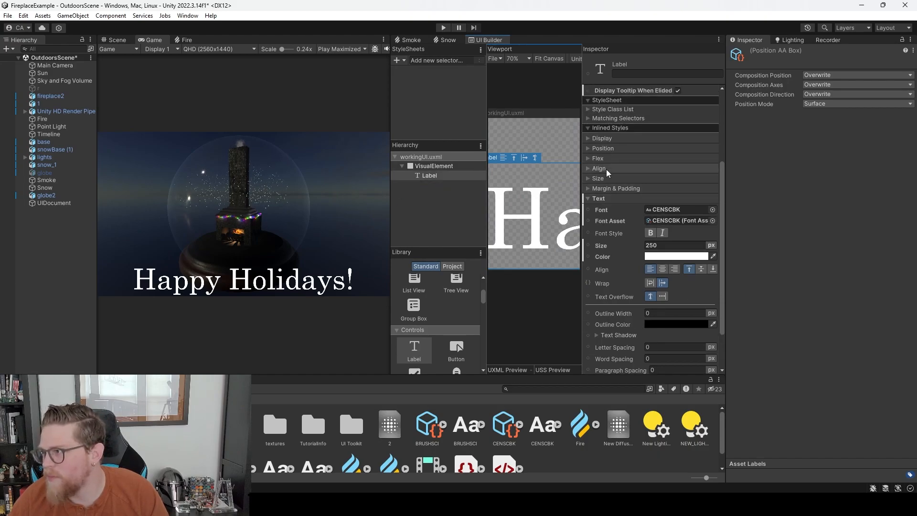
pyautogui.click(590, 189)
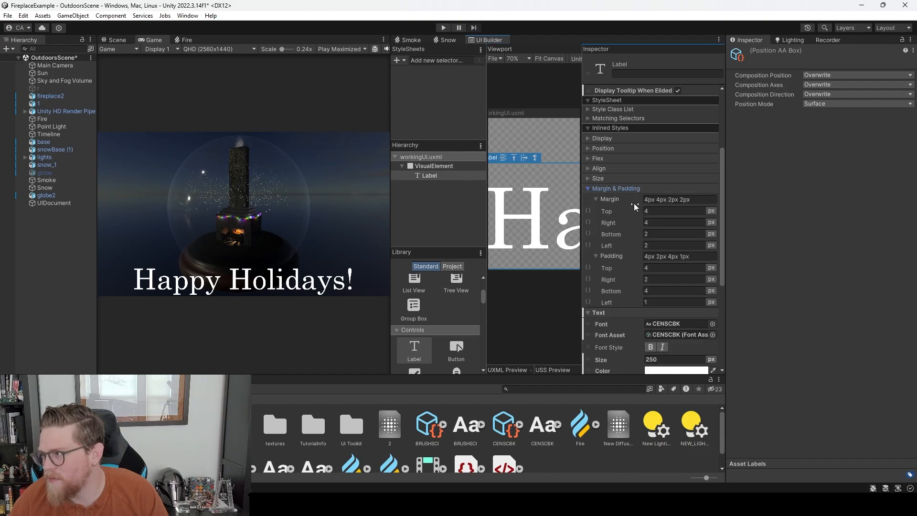
pyautogui.click(431, 166)
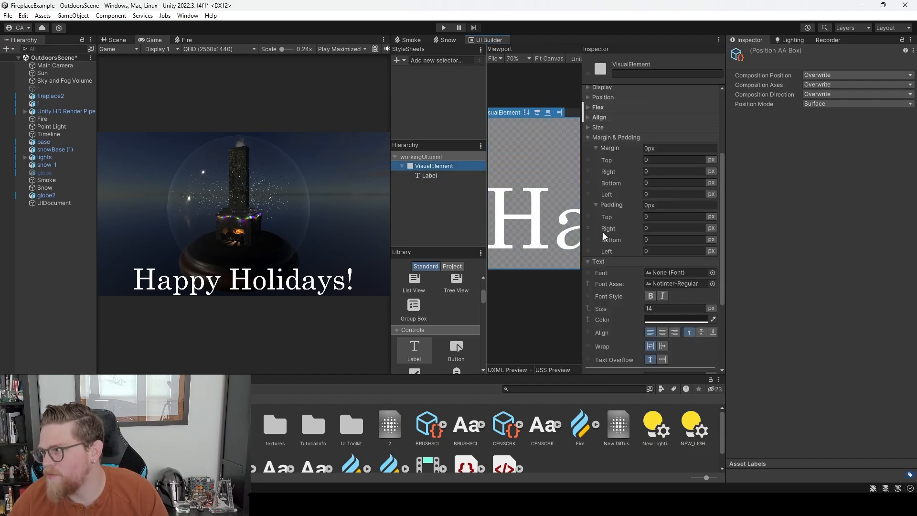
pyautogui.click(647, 241)
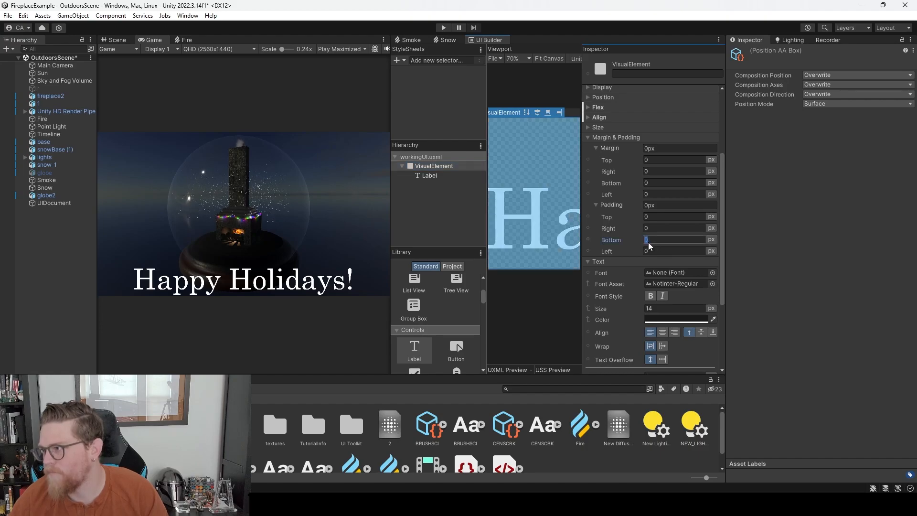
pyautogui.write('100')
pyautogui.press('Return')
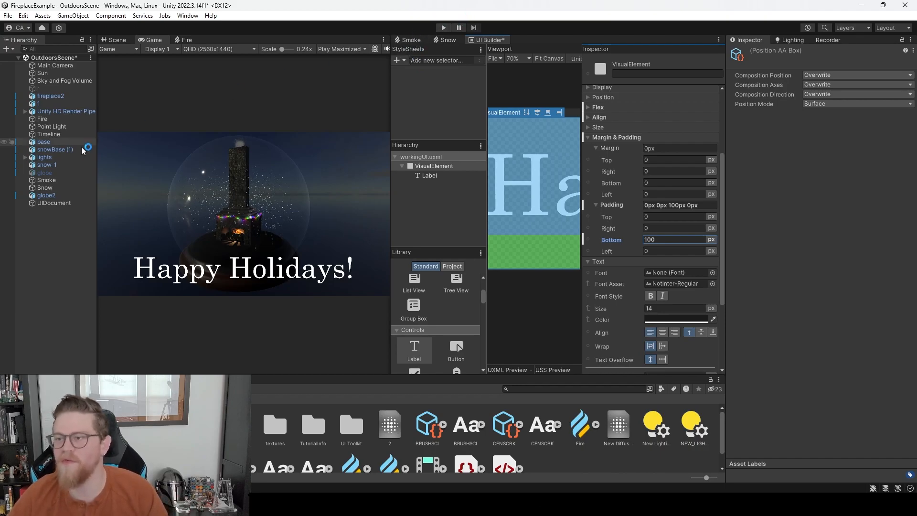
# Select the Timeline object in the scene and bring up its tracks in the Timeline window.
pyautogui.click(62, 135)
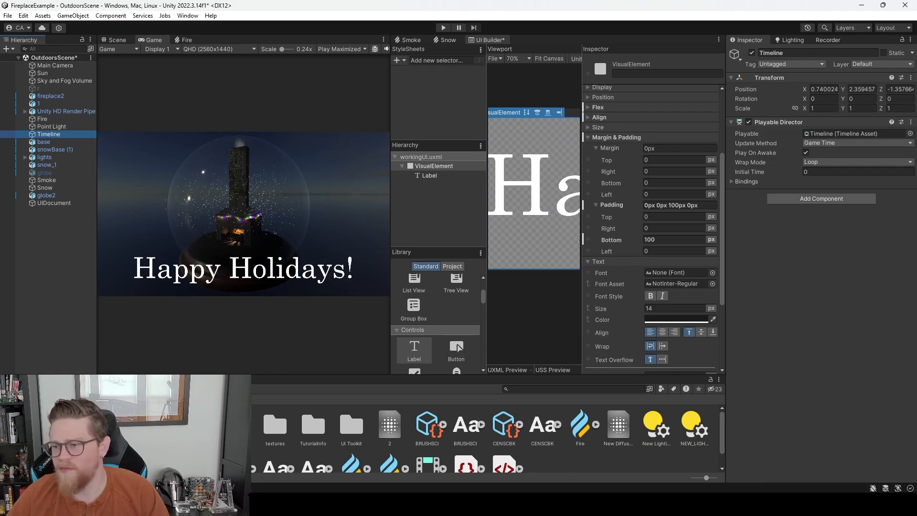
pyautogui.click(96, 379)
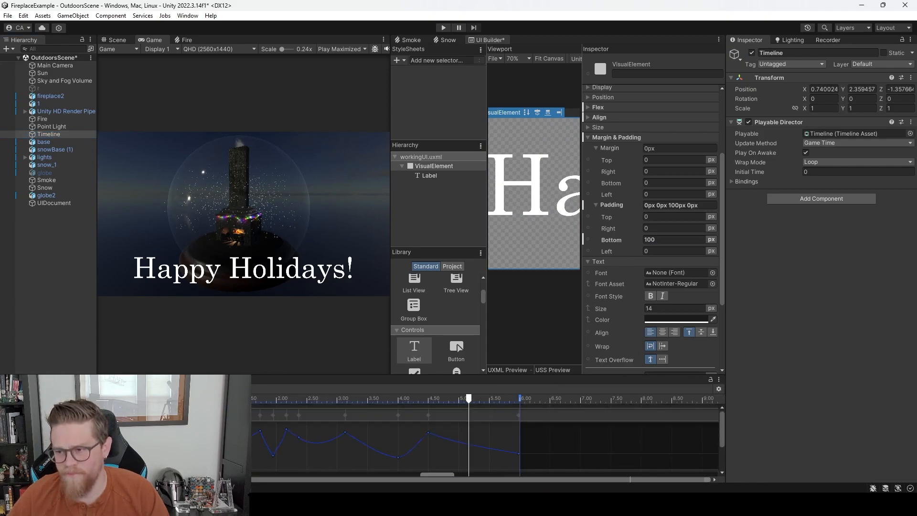
pyautogui.click(120, 444)
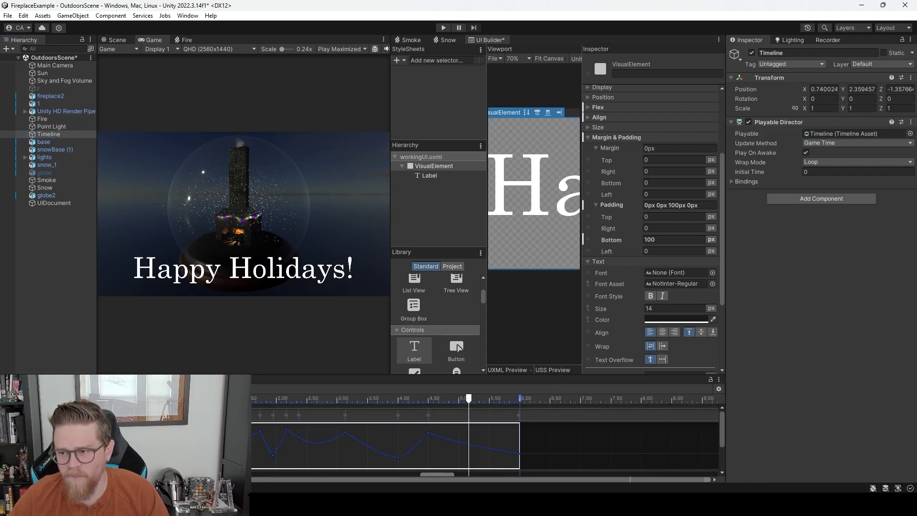
pyautogui.click(96, 415)
pyautogui.scroll(-3, 96, 430)
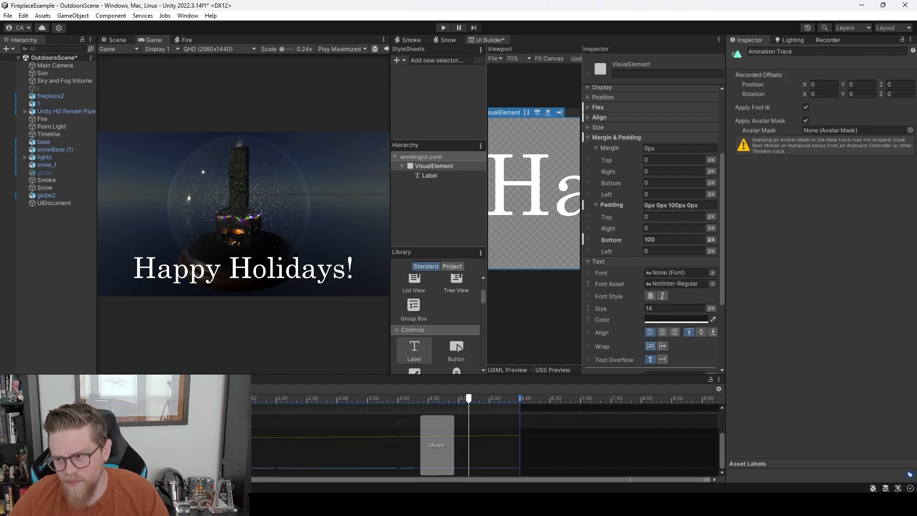
pyautogui.press('Delete')
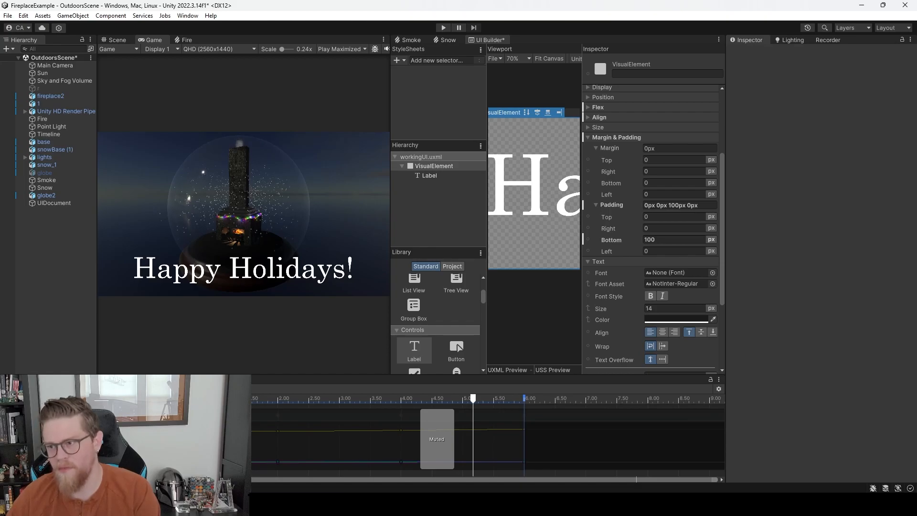
pyautogui.hotkey('ctrl', 'z')
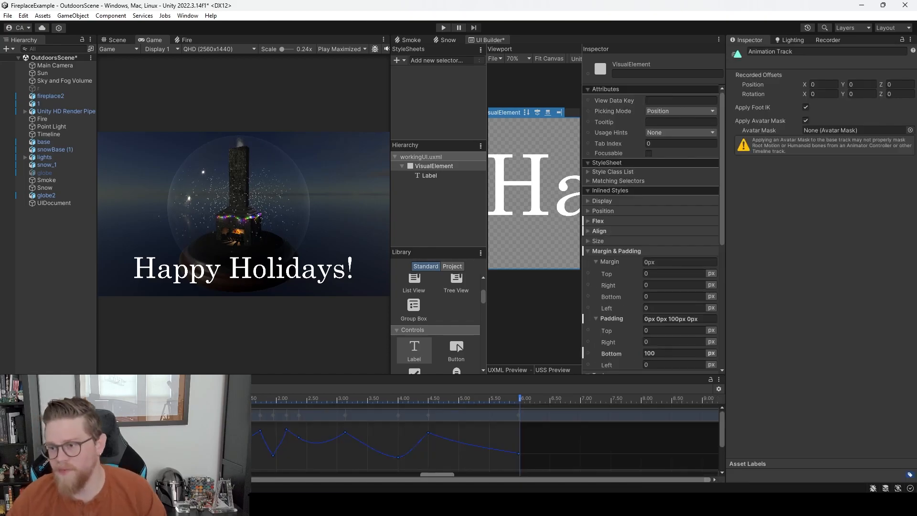
# Delete the muted Animation Track (1) from the Timeline.
pyautogui.click(95, 421)
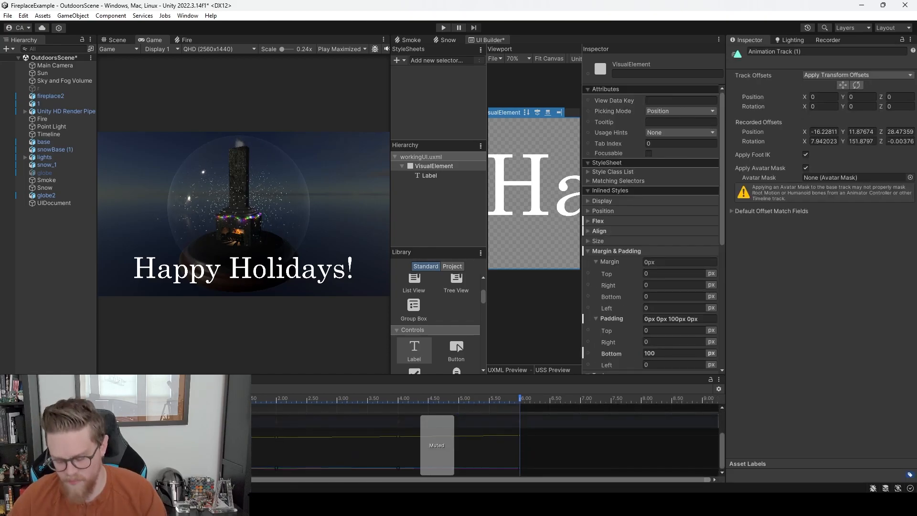
pyautogui.press('Delete')
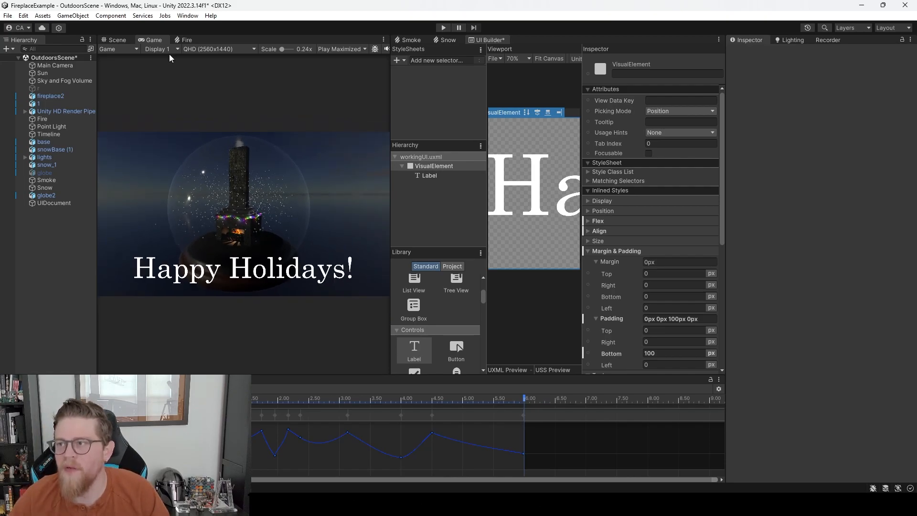
# Play the scene to preview the snow globe with its text, saving the pending UI changes, and stop playback.
pyautogui.click(442, 28)
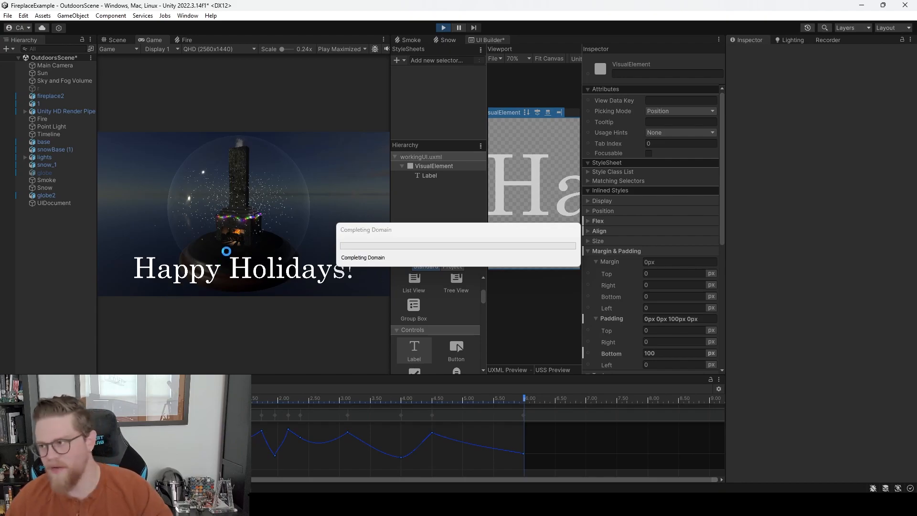
pyautogui.click(459, 270)
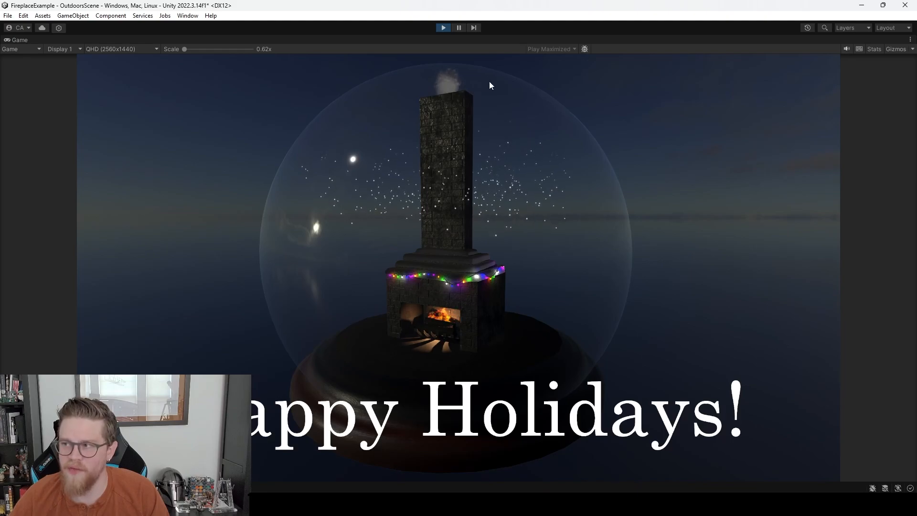
pyautogui.click(443, 28)
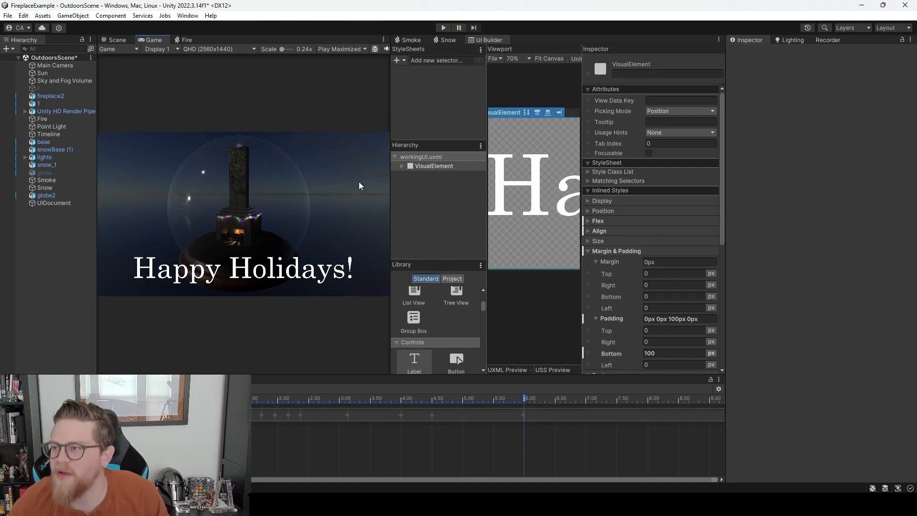
# Maximize the Scene view and save the unsaved Timeline changes.
pyautogui.click(115, 39)
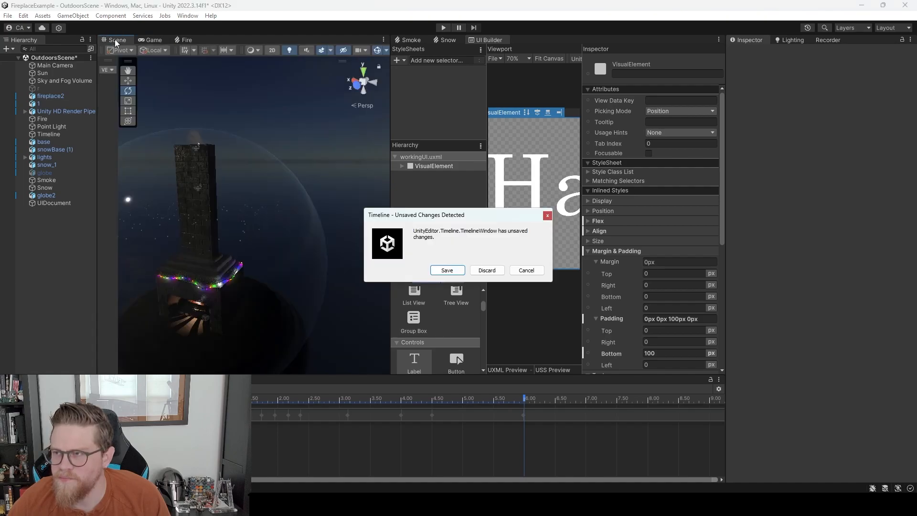
pyautogui.click(456, 275)
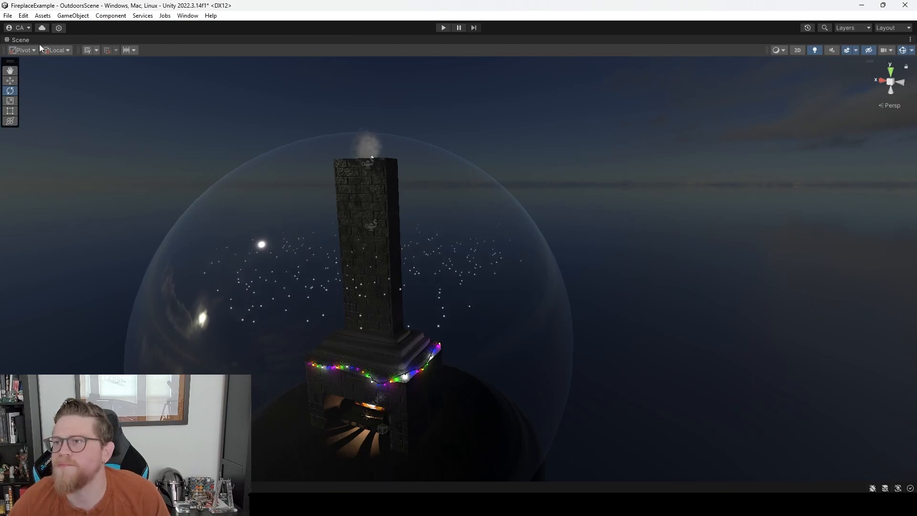
pyautogui.moveTo(288, 7); pyautogui.dragTo(330, 2)
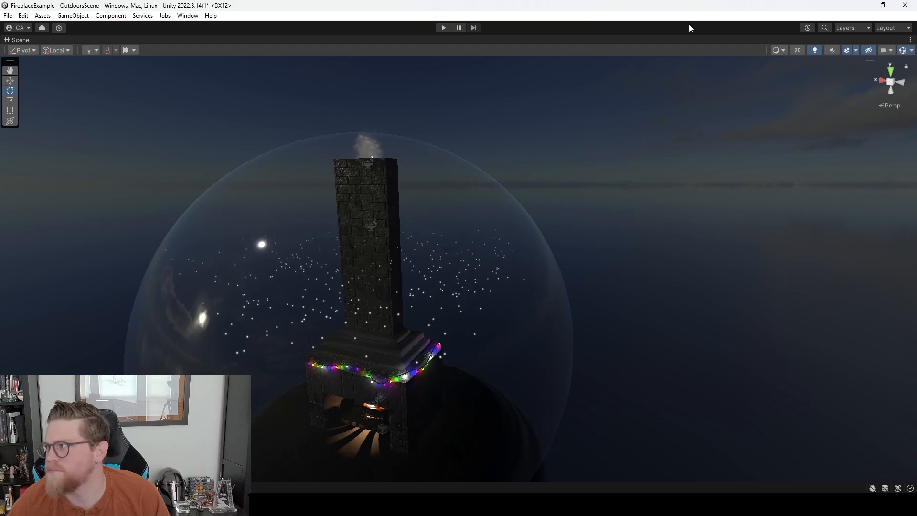
# Switch the editor's window layout to 4 Split.
pyautogui.click(893, 28)
pyautogui.click(837, 49)
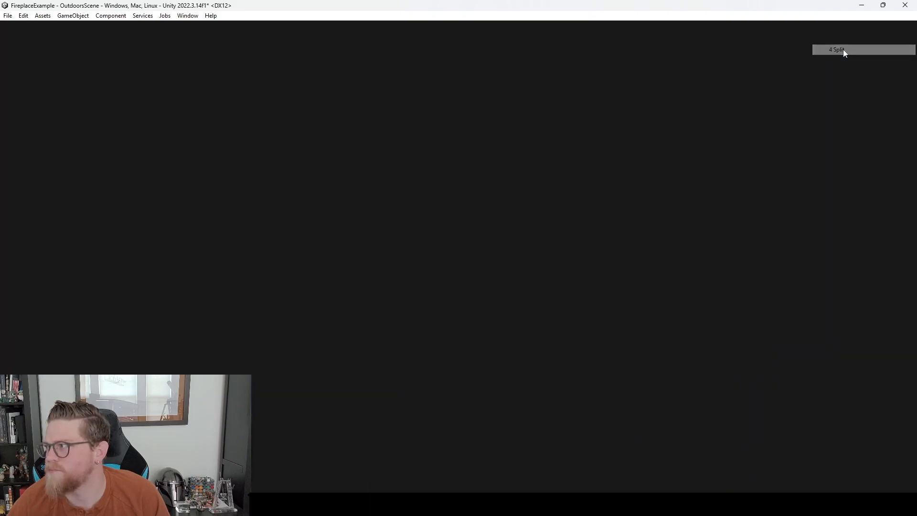
# Restore the editor's Default window layout and expand the OutdoorsScene objects in the Hierarchy.
pyautogui.click(889, 27)
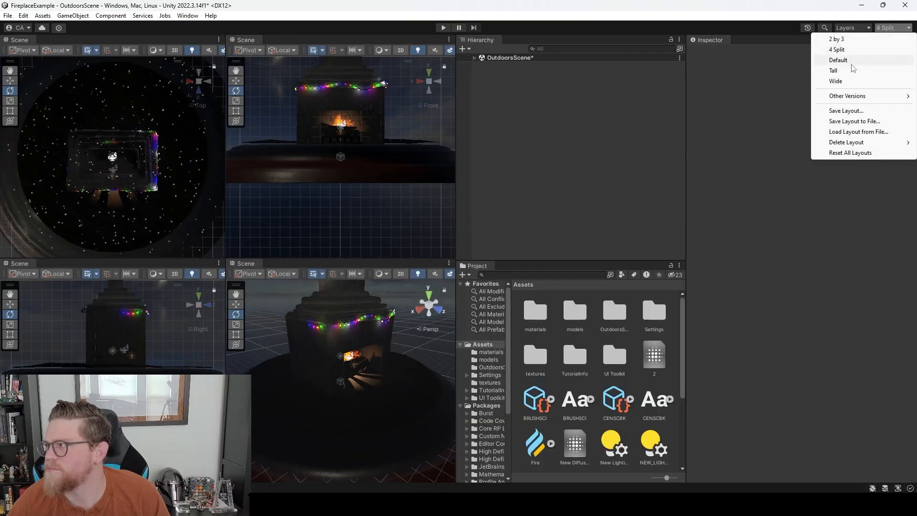
pyautogui.click(830, 62)
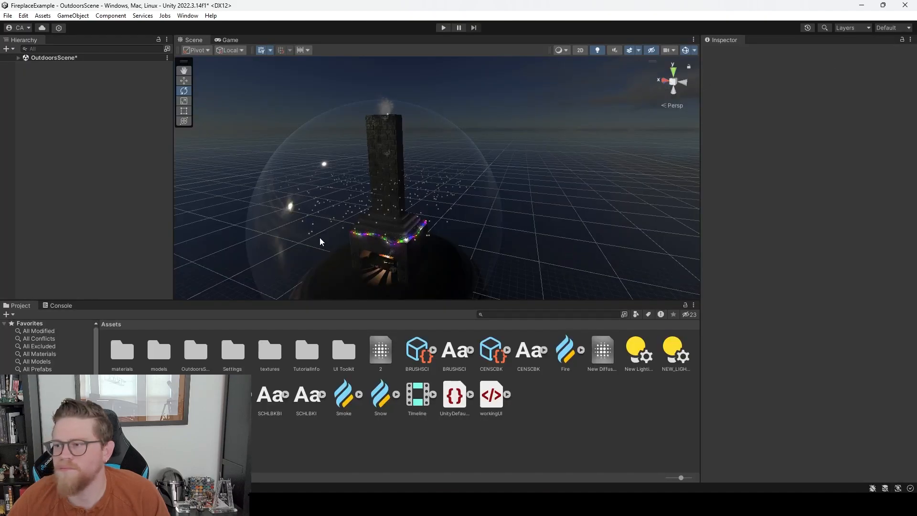
pyautogui.click(18, 58)
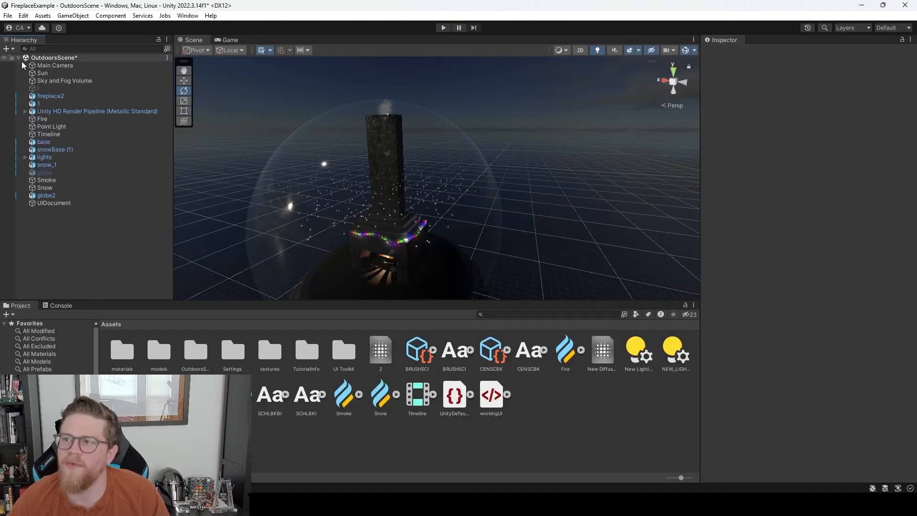
pyautogui.moveTo(498, 241); pyautogui.dragTo(498, 167, button='middle')
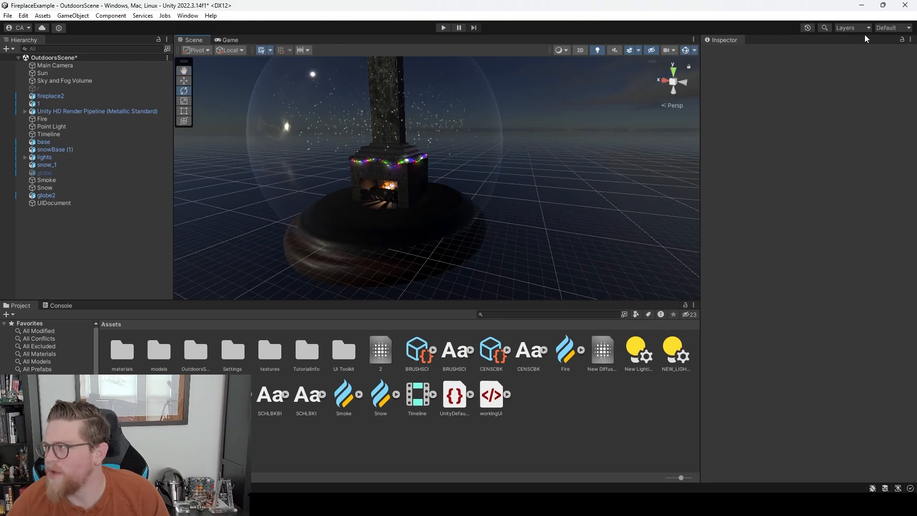
pyautogui.click(886, 28)
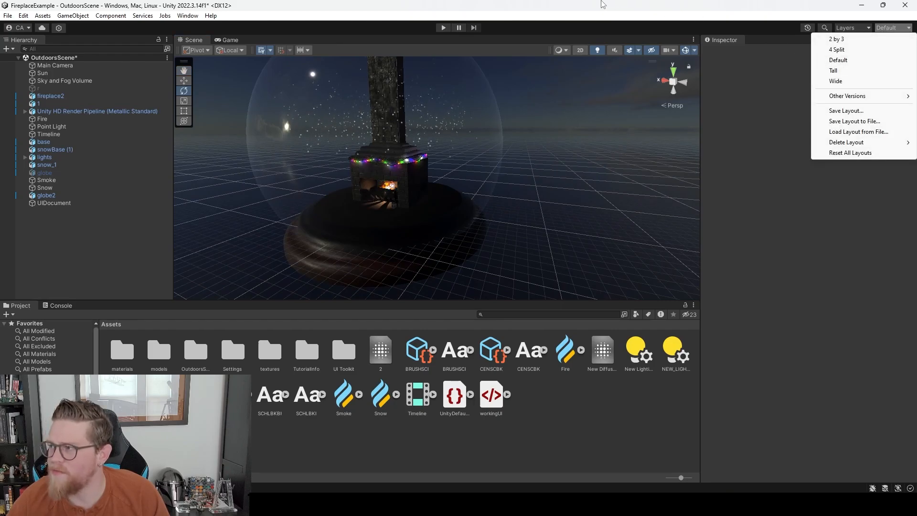
pyautogui.click(561, 13)
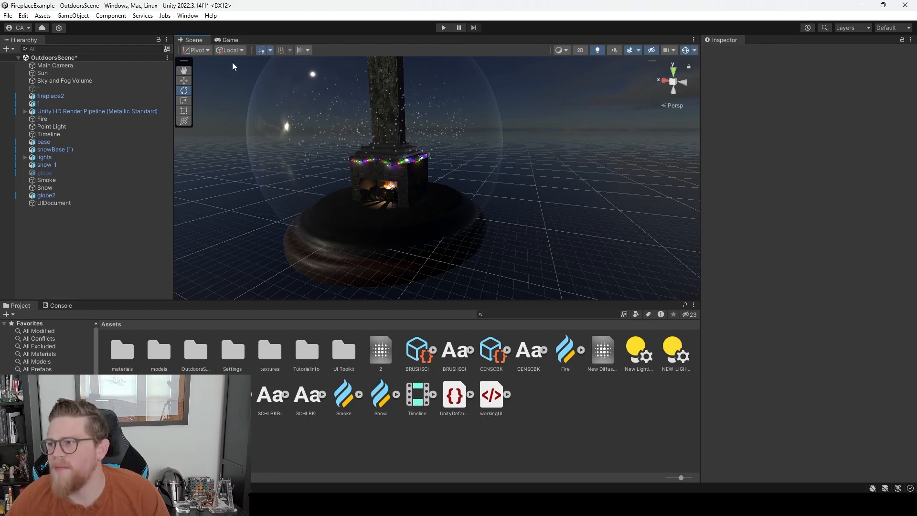
# Show the Game view and set its resolution to 4K UHD (3840x2160).
pyautogui.click(228, 40)
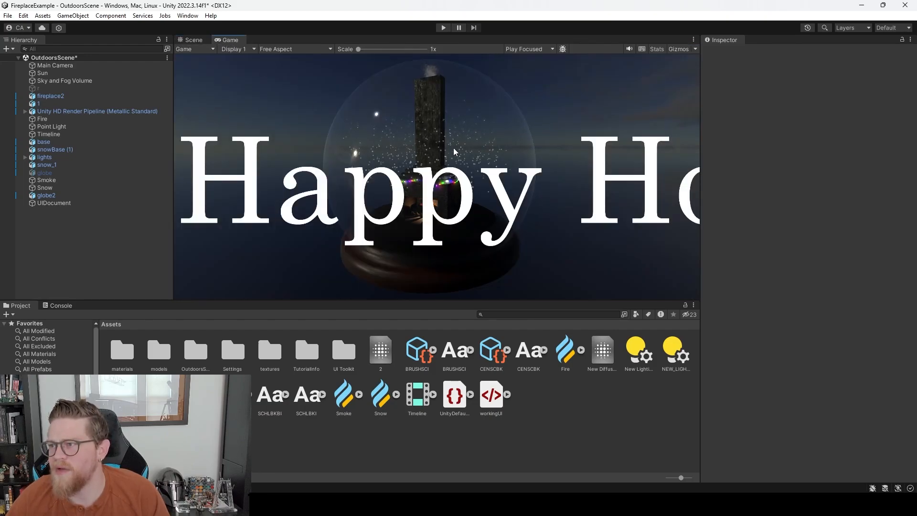
pyautogui.click(306, 50)
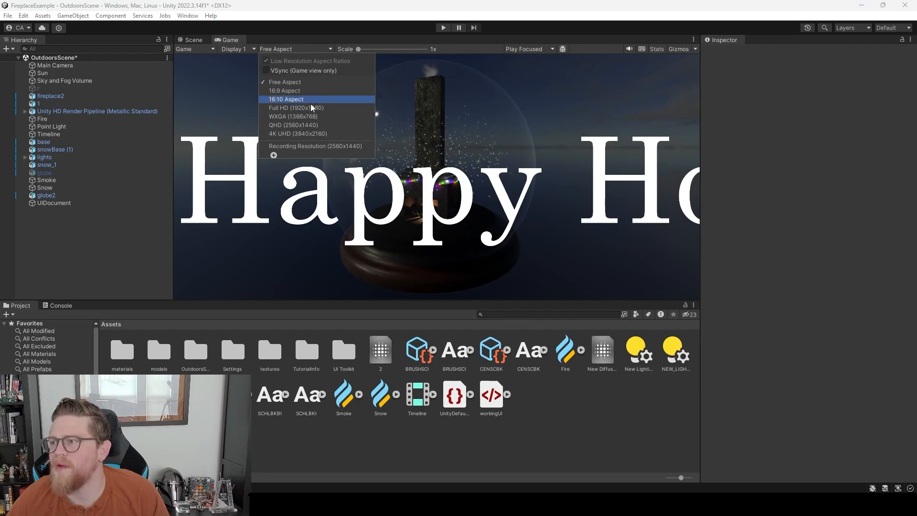
pyautogui.click(295, 125)
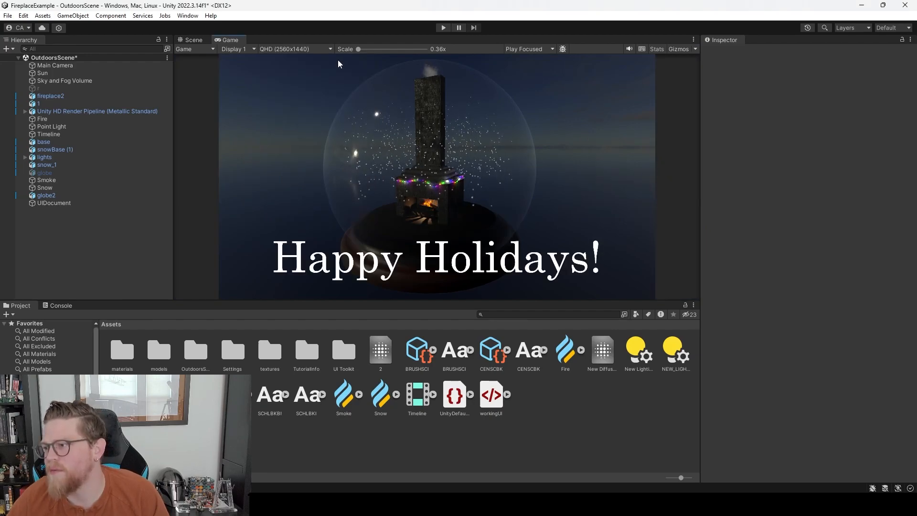
pyautogui.click(291, 49)
pyautogui.click(301, 138)
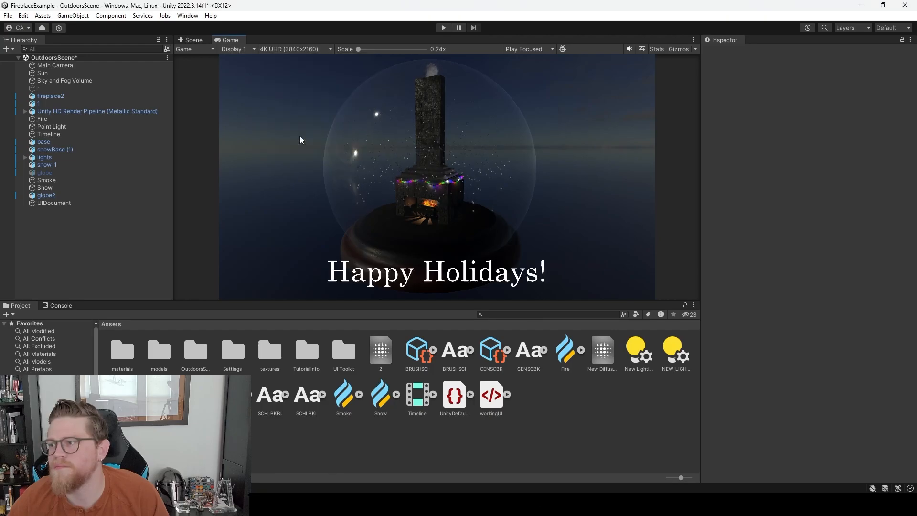
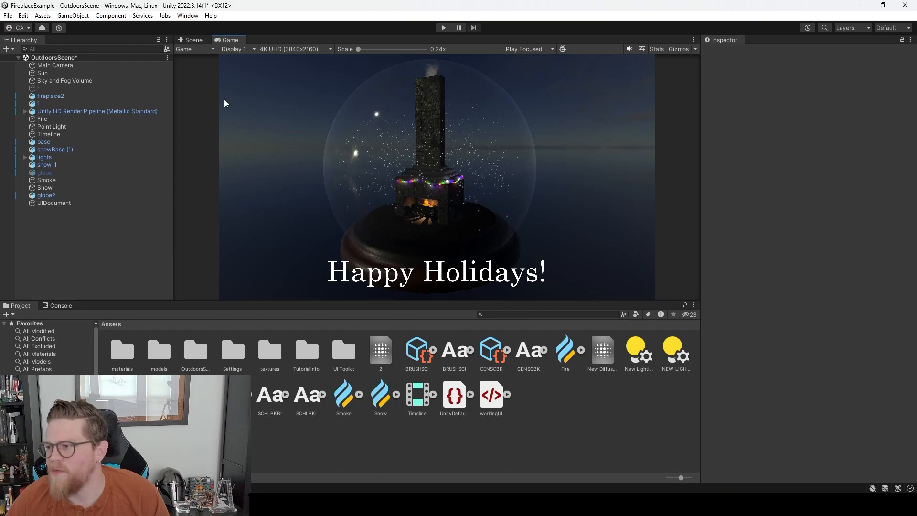
# Open the Timeline window, dock it beside the Console, and show the existing Timeline object's track.
pyautogui.click(191, 40)
pyautogui.click(188, 16)
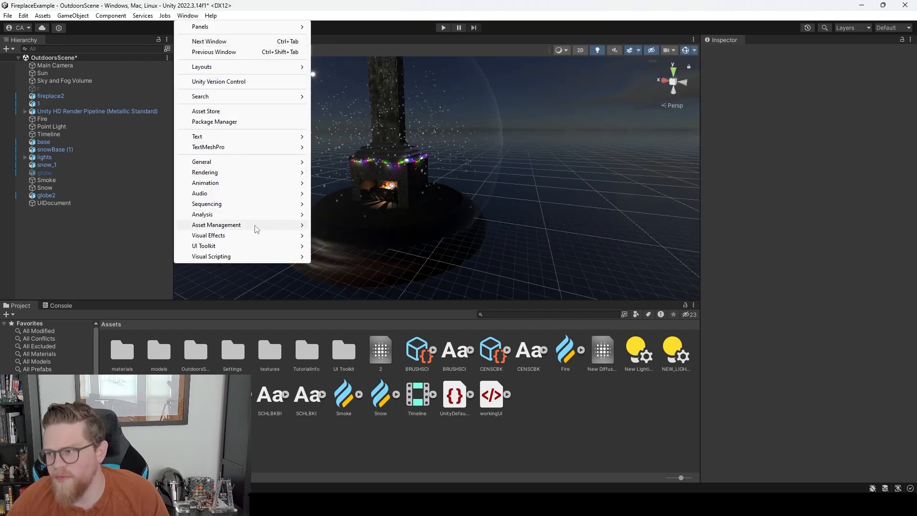
pyautogui.moveTo(255, 227)
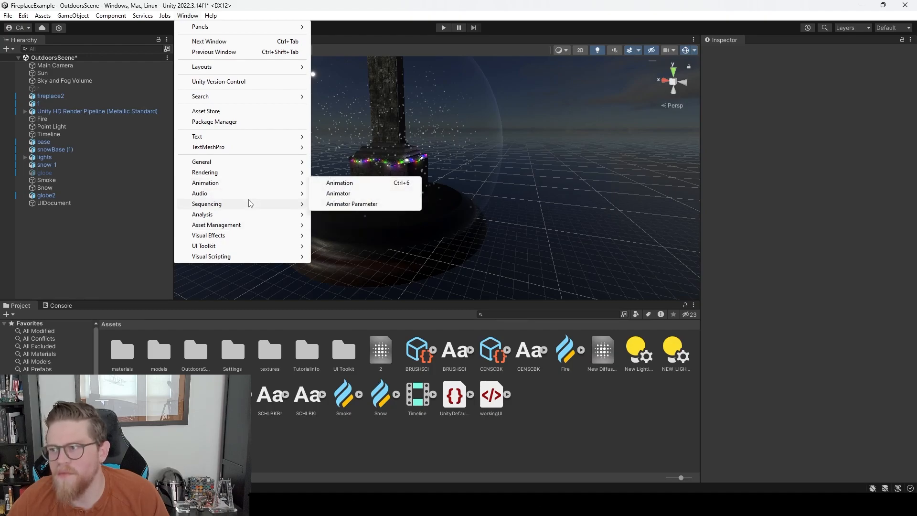
pyautogui.moveTo(286, 207)
pyautogui.click(328, 204)
pyautogui.moveTo(270, 44); pyautogui.dragTo(102, 307)
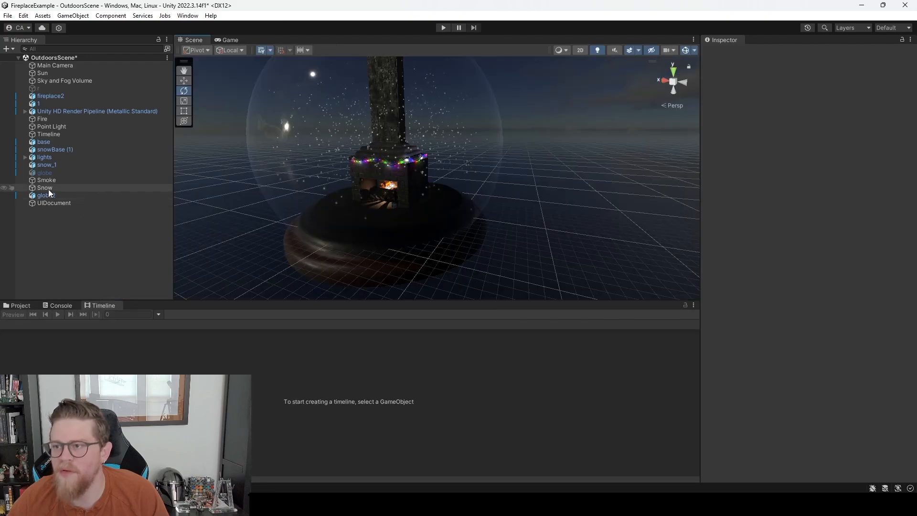
pyautogui.click(60, 132)
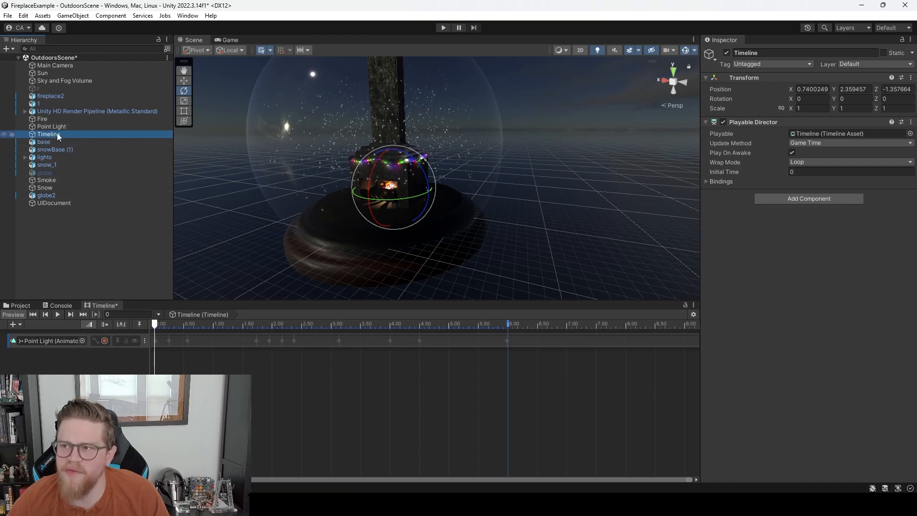
# Create an empty GameObject named CameraTimeline and give it a Director component with a new CameraTimeline asset.
pyautogui.rightClick(48, 217)
pyautogui.click(111, 351)
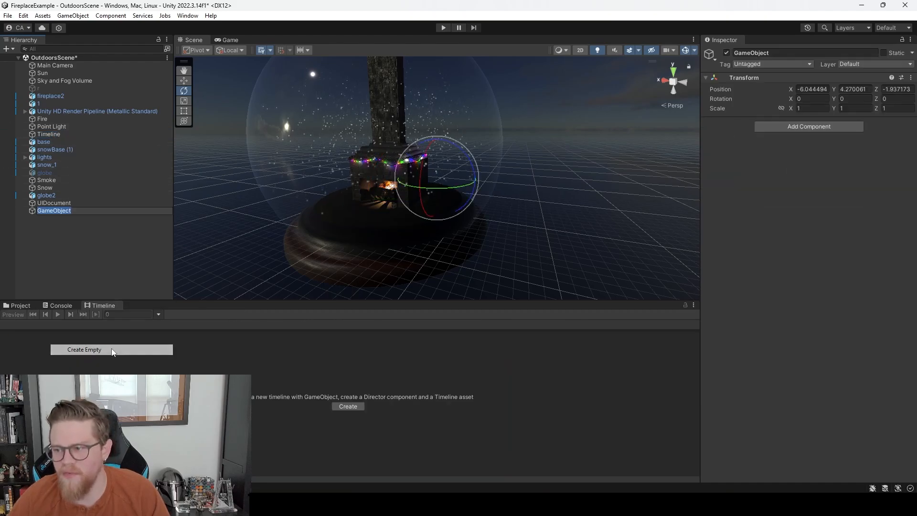
pyautogui.write('Came')
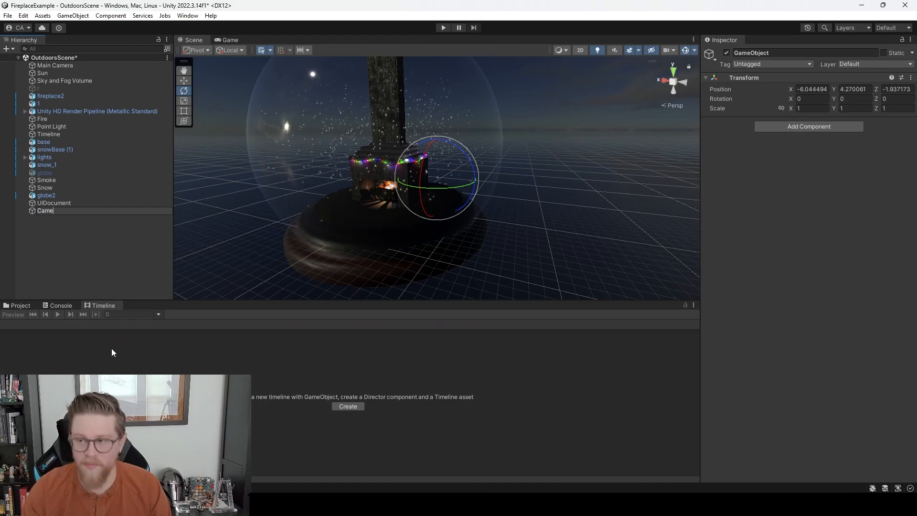
pyautogui.write('raTimeline')
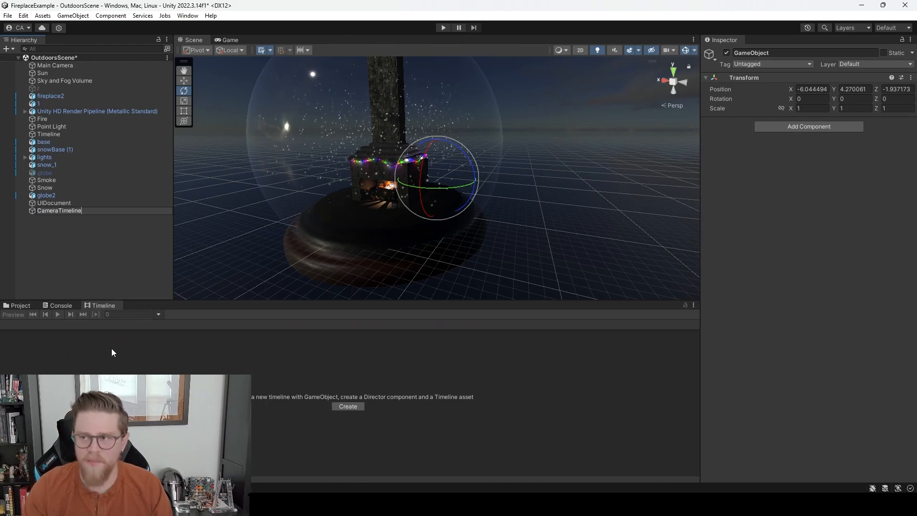
pyautogui.press('Return')
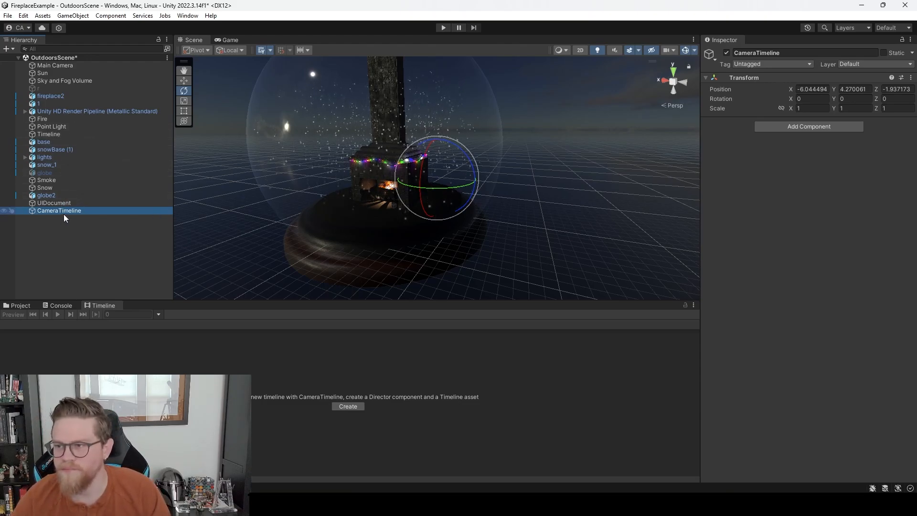
pyautogui.click(349, 406)
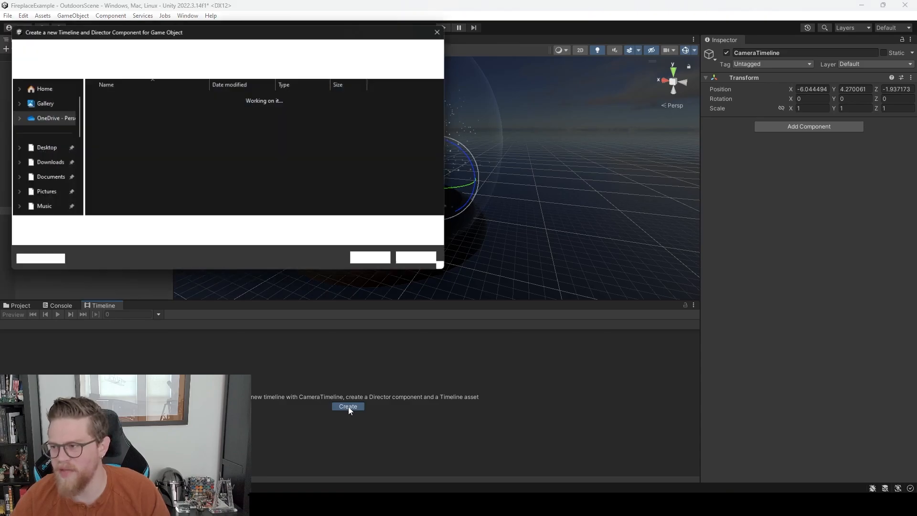
pyautogui.click(376, 262)
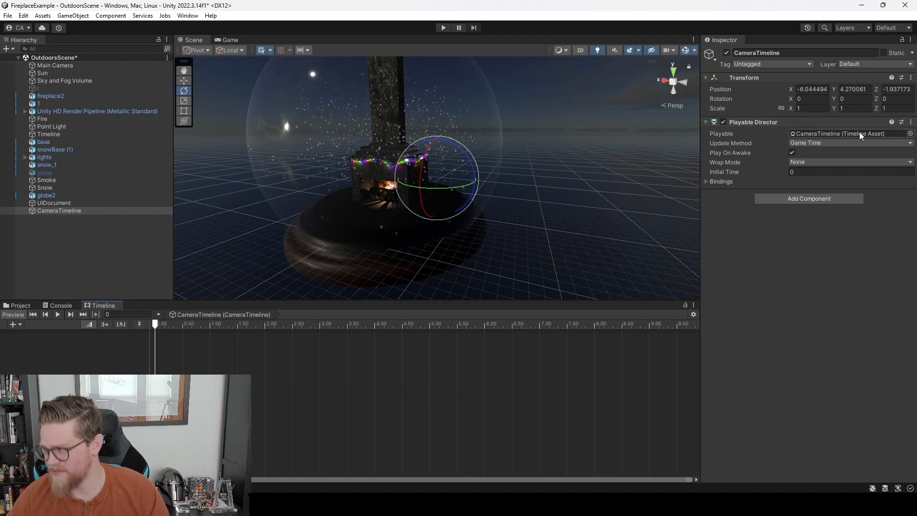
# Set the CameraTimeline asset's duration mode to Fixed Length with a duration of 12 seconds.
pyautogui.click(846, 133)
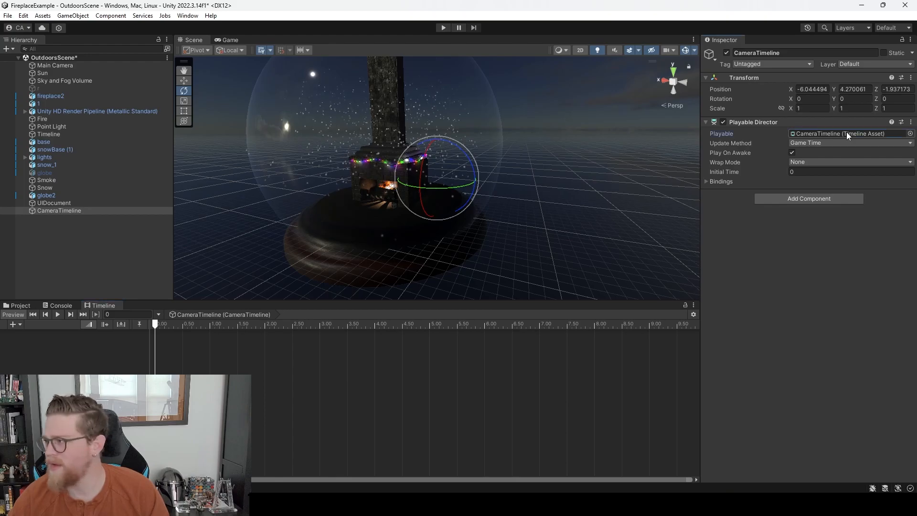
pyautogui.click(21, 307)
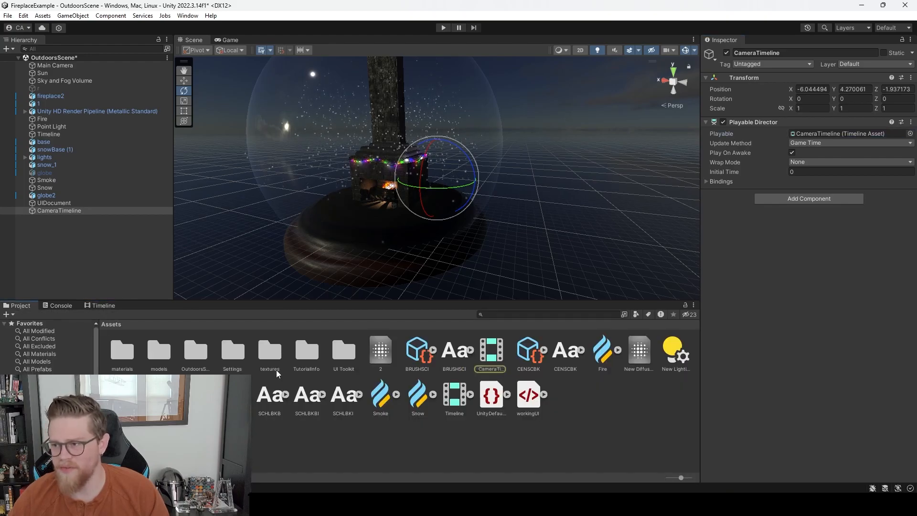
pyautogui.click(490, 351)
pyautogui.click(852, 86)
pyautogui.click(822, 107)
pyautogui.click(799, 96)
pyautogui.write('12')
pyautogui.press('Return')
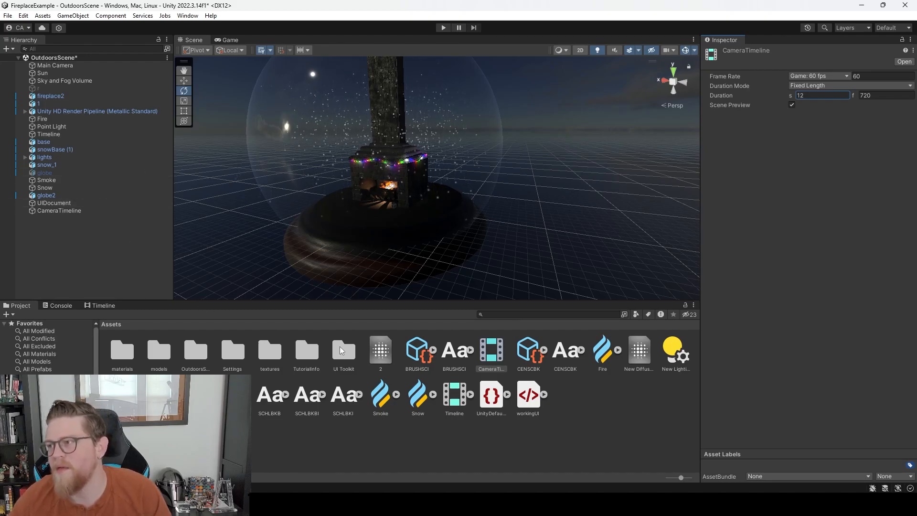
# Add an Animation Track to the CameraTimeline and bind it to the Main Camera's Animator.
pyautogui.click(78, 211)
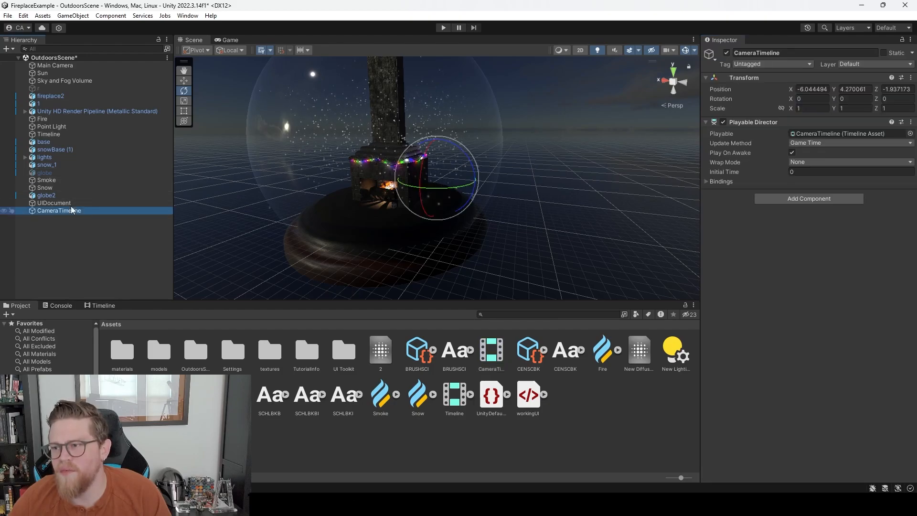
pyautogui.click(62, 66)
pyautogui.scroll(-3, 730, 374)
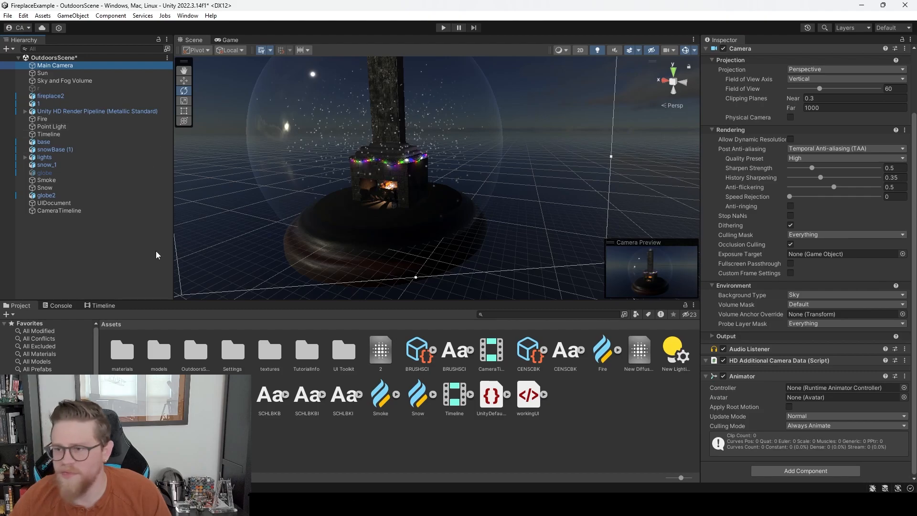
pyautogui.click(53, 211)
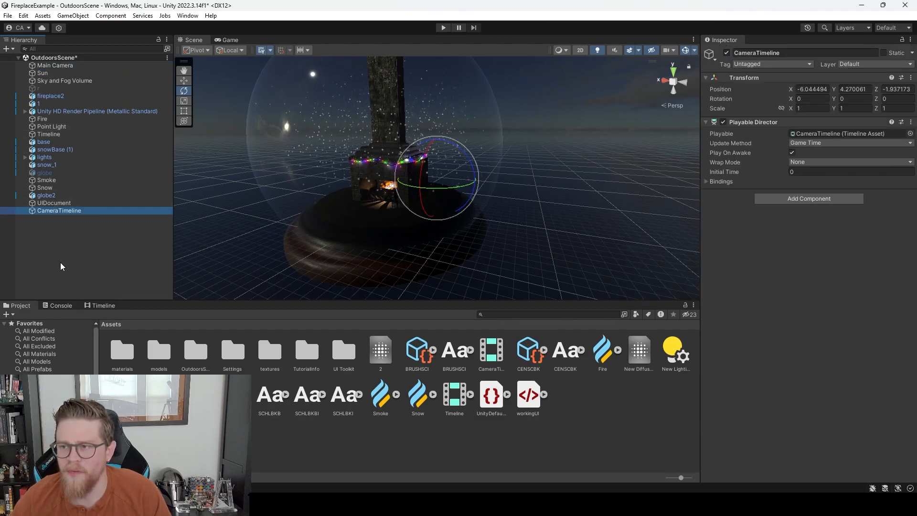
pyautogui.click(101, 306)
pyautogui.rightClick(64, 355)
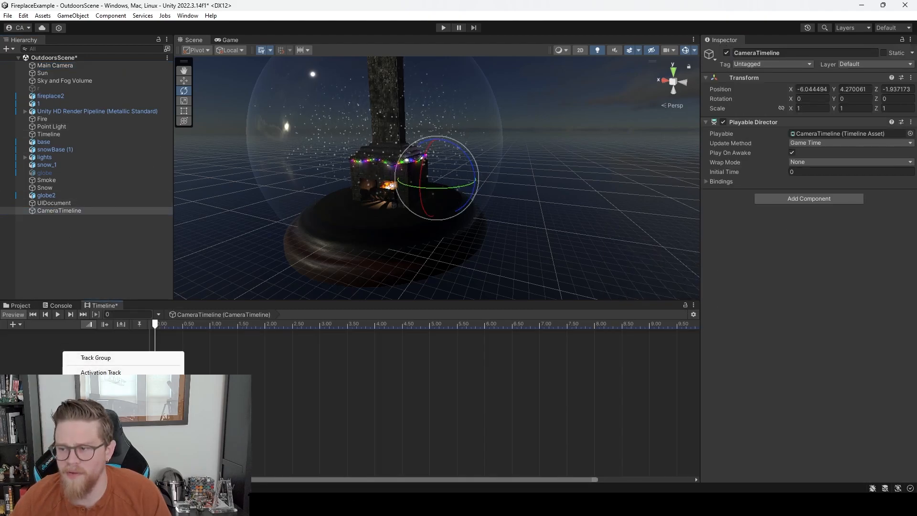
pyautogui.click(95, 378)
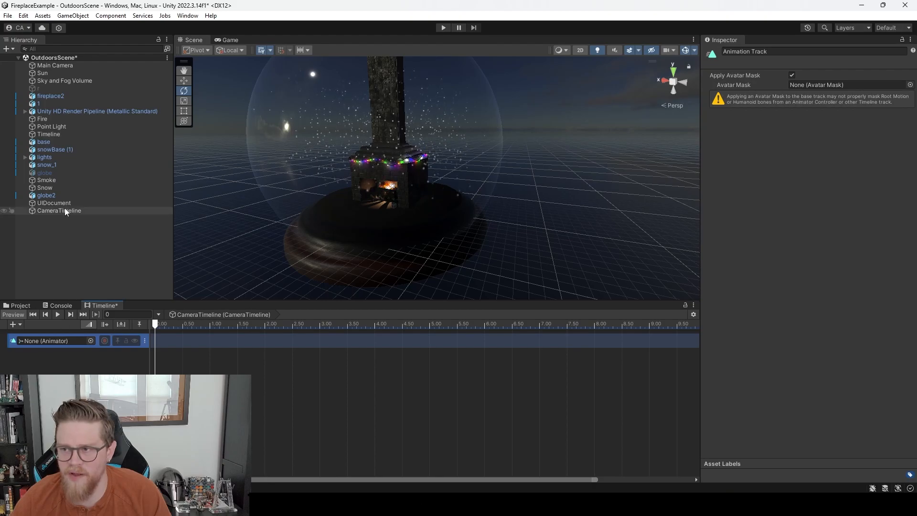
pyautogui.moveTo(51, 65); pyautogui.dragTo(67, 341)
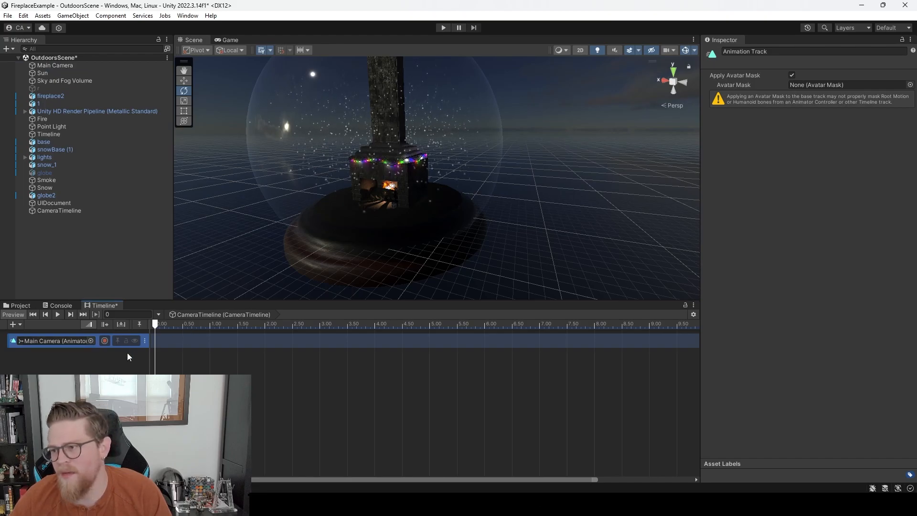
# Dock the Game view beside the Scene view, widen it, and reselect CameraTimeline to show its camera track.
pyautogui.click(227, 40)
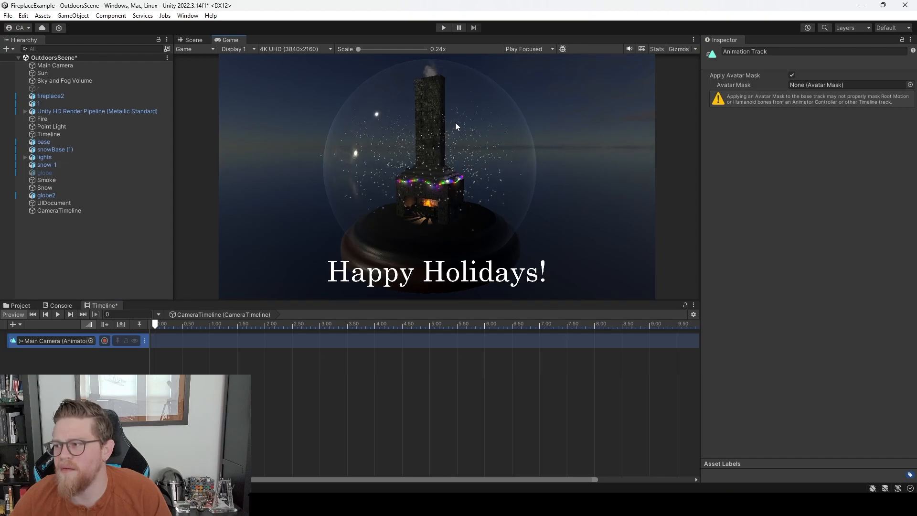
pyautogui.moveTo(227, 40); pyautogui.dragTo(644, 165)
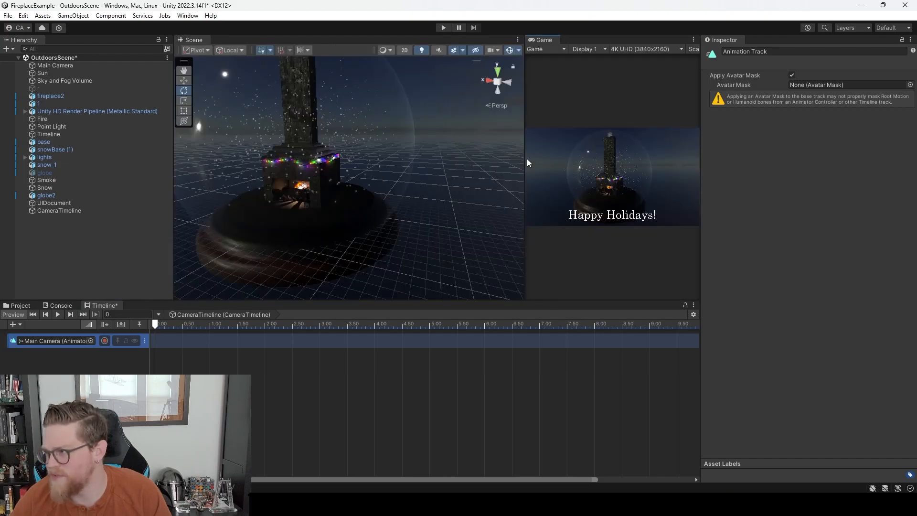
pyautogui.moveTo(526, 158); pyautogui.dragTo(460, 166)
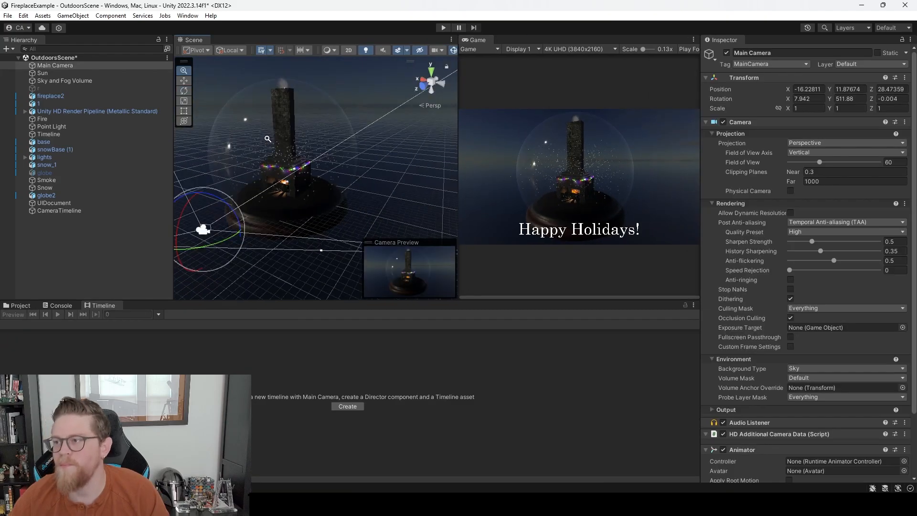
pyautogui.keyDown('alt'); pyautogui.moveTo(267, 139); pyautogui.dragTo(312, 162); pyautogui.keyUp('alt')
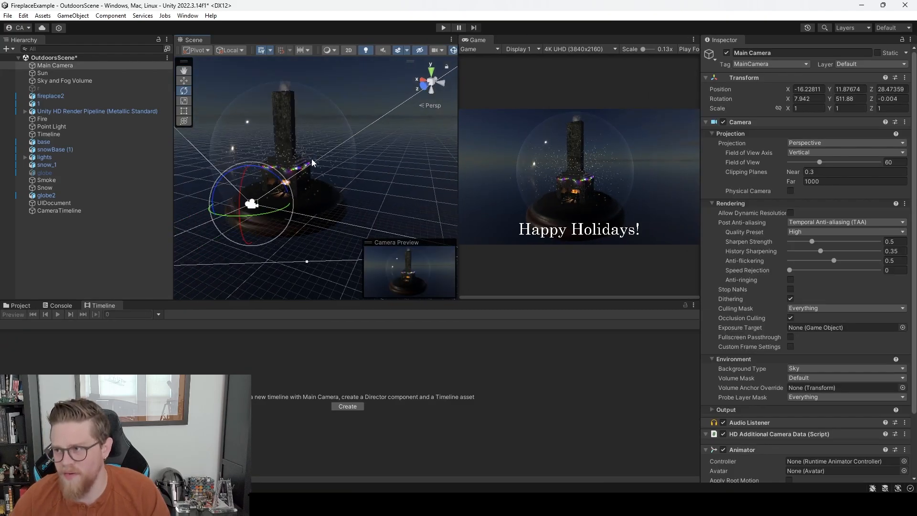
pyautogui.click(60, 211)
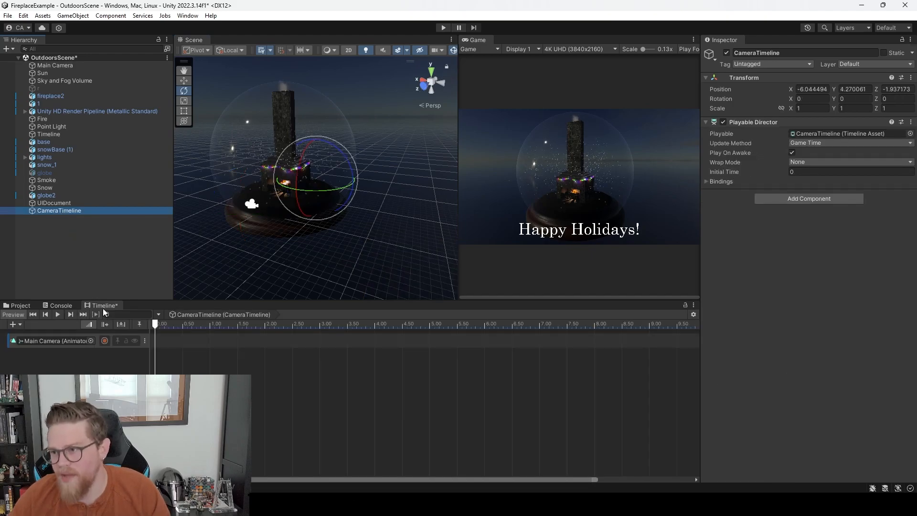
# Lock the Timeline on CameraTimeline, select the Main Camera, and start recording on its animation track.
pyautogui.click(685, 305)
pyautogui.click(54, 66)
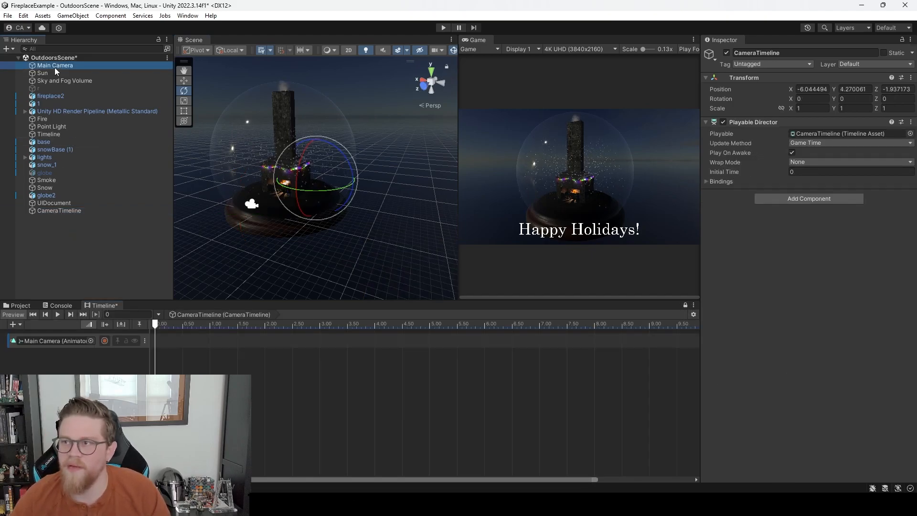
pyautogui.click(105, 340)
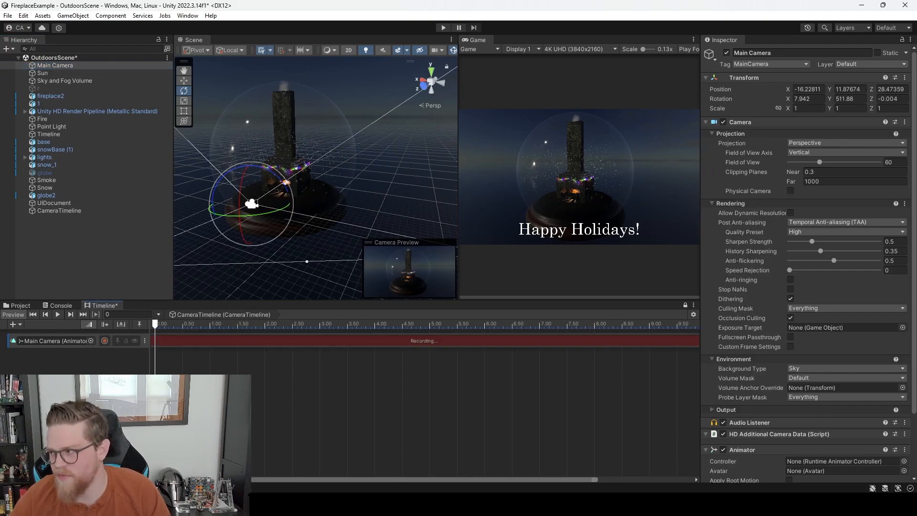
pyautogui.moveTo(619, 481); pyautogui.dragTo(695, 481)
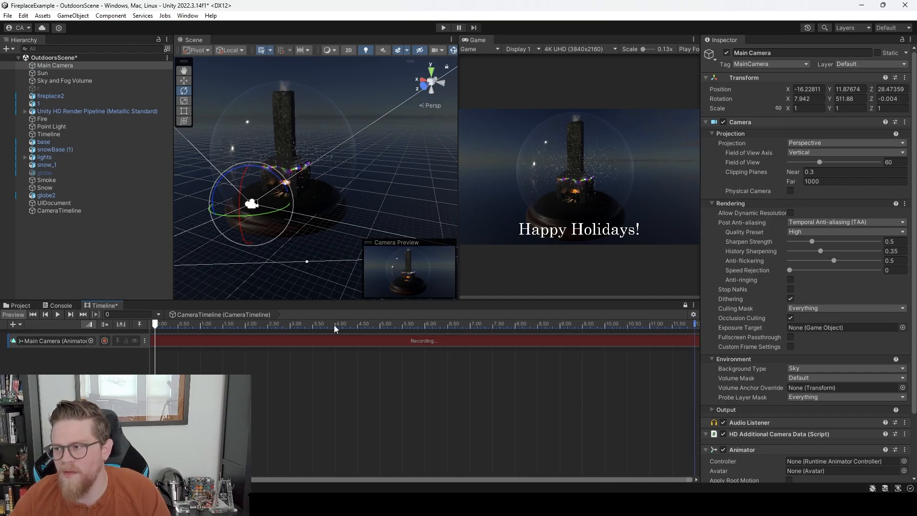
pyautogui.click(380, 327)
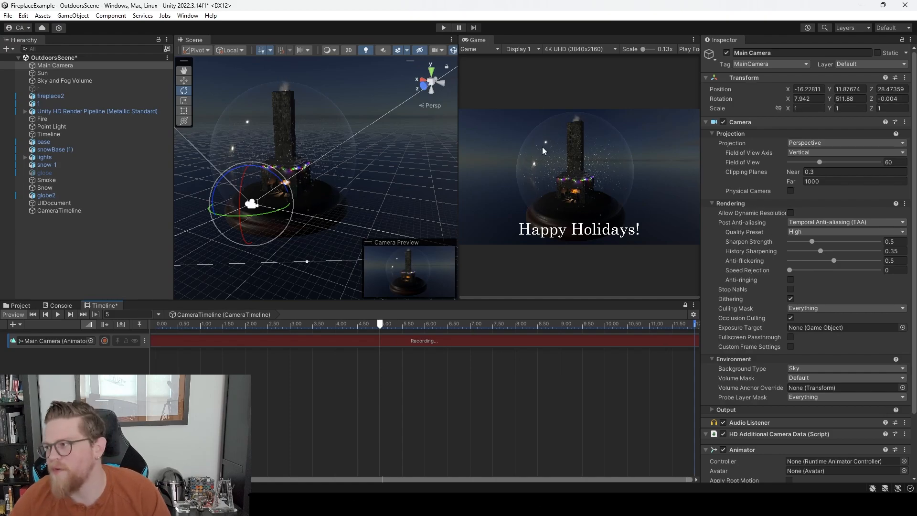
# Add keys for the Main Camera's position, rotation and scale at 0 seconds.
pyautogui.moveTo(160, 325); pyautogui.dragTo(156, 328)
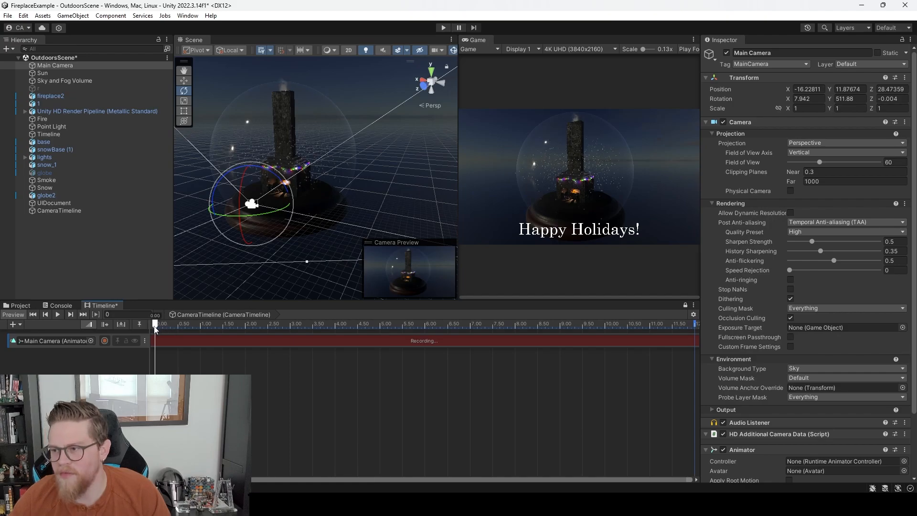
pyautogui.rightClick(745, 93)
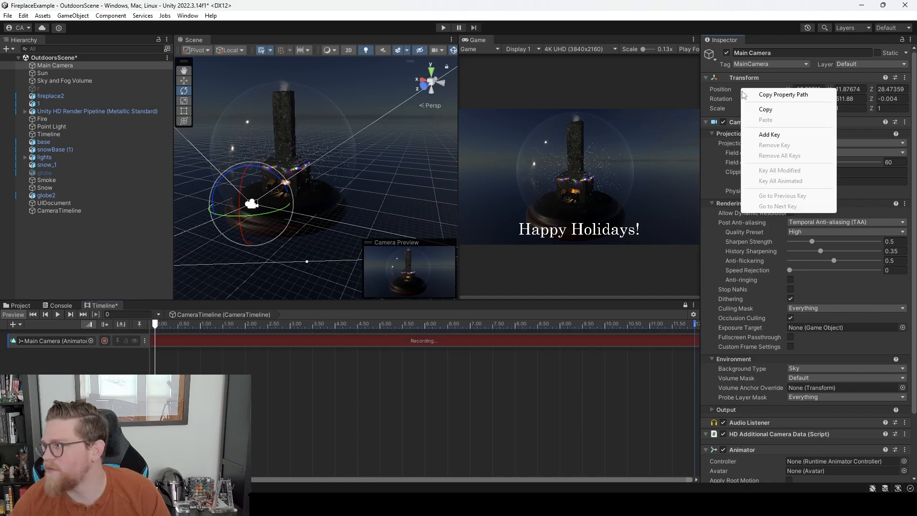
pyautogui.click(764, 134)
pyautogui.rightClick(746, 107)
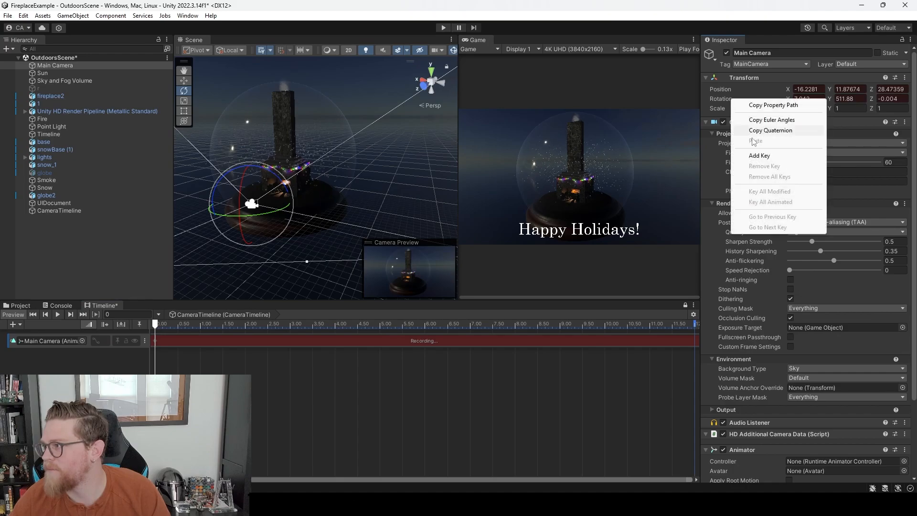
pyautogui.click(756, 154)
pyautogui.rightClick(752, 79)
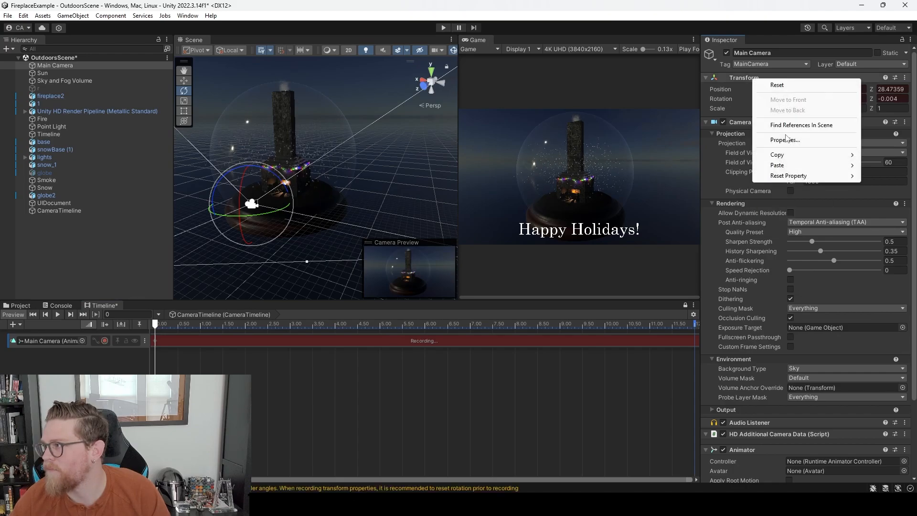
pyautogui.click(737, 110)
pyautogui.rightClick(738, 111)
pyautogui.click(755, 156)
pyautogui.rightClick(728, 100)
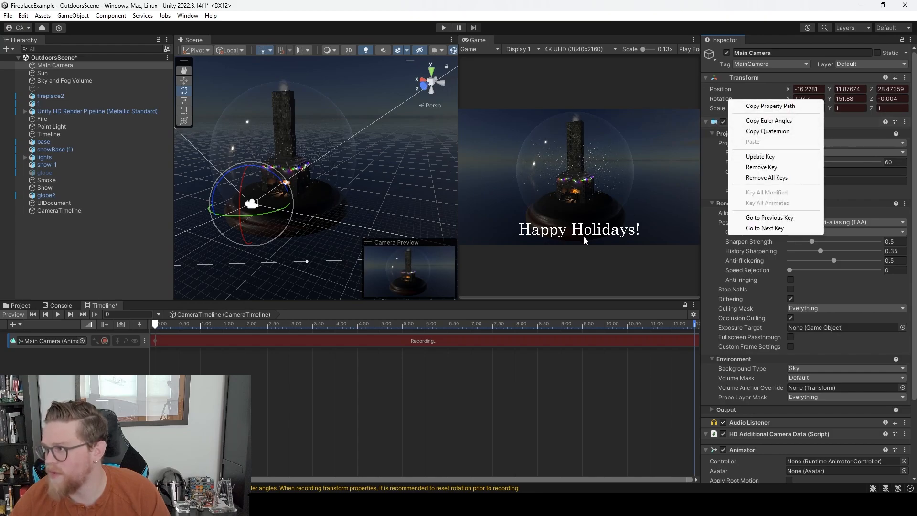
# At 5 seconds, move the Main Camera to about -20.14, 8.07, 24.41 and rotate it to about 0.66, 139.11, -0.15.
pyautogui.moveTo(160, 326); pyautogui.dragTo(381, 324)
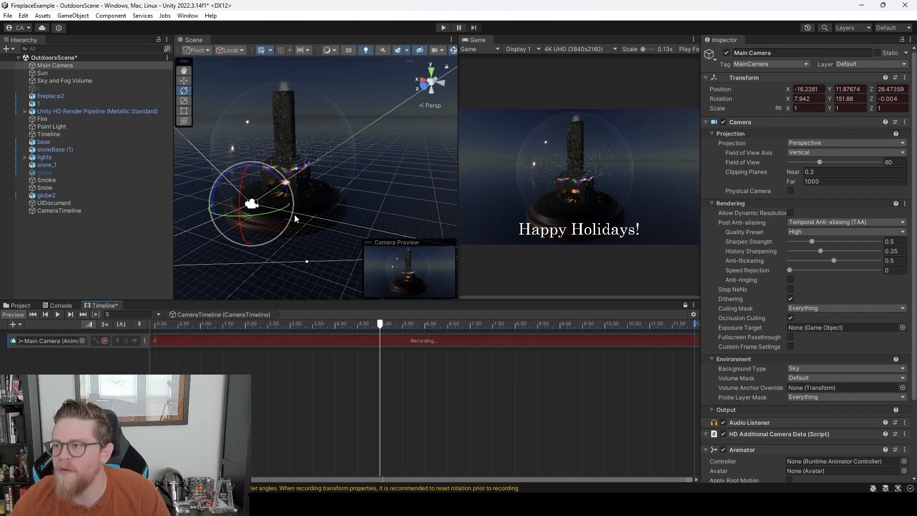
pyautogui.click(76, 66)
pyautogui.press('w')
pyautogui.moveTo(272, 208); pyautogui.dragTo(320, 202)
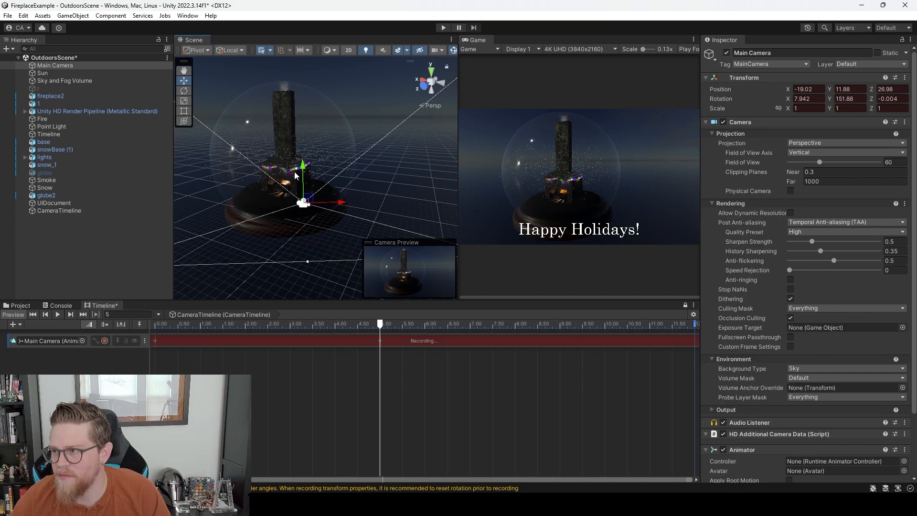
pyautogui.moveTo(301, 170); pyautogui.dragTo(310, 199)
pyautogui.press('e')
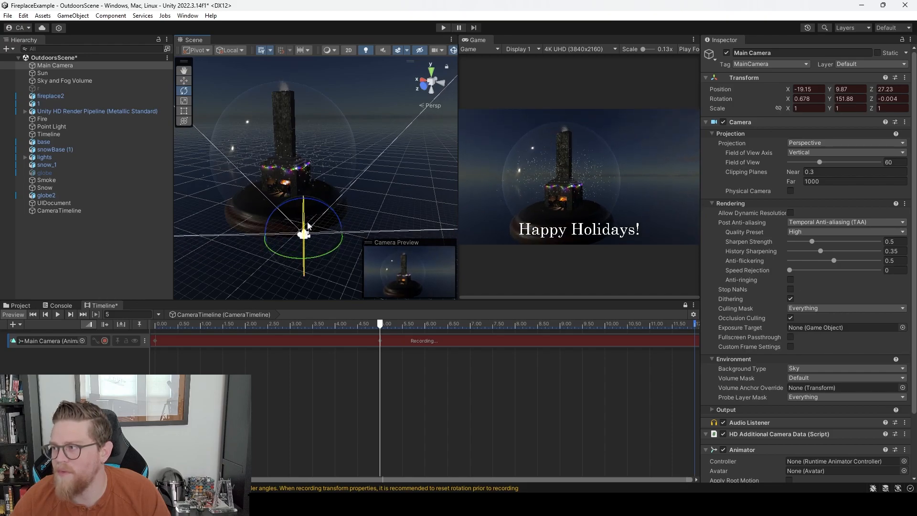
pyautogui.moveTo(323, 248); pyautogui.dragTo(358, 207)
pyautogui.press('w')
pyautogui.press('e')
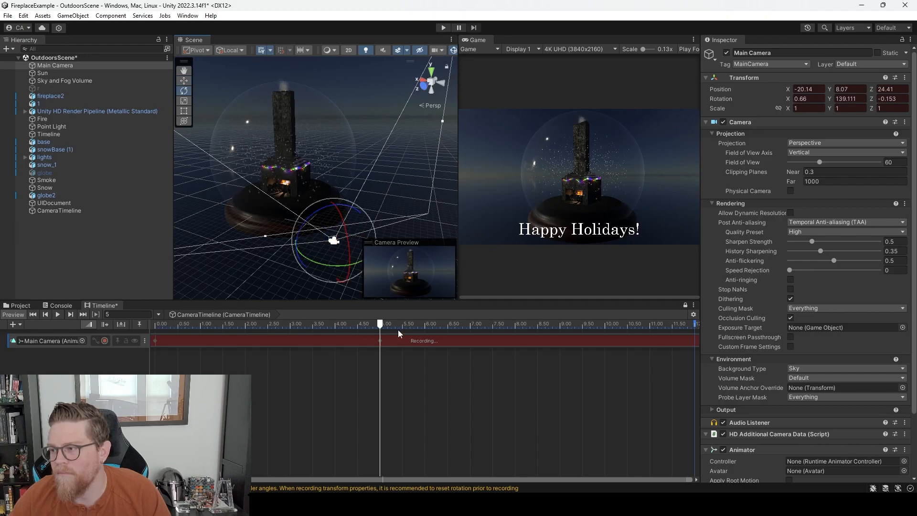
# Add keys for the Main Camera's position, rotation and scale at 7 seconds to hold the close-up view.
pyautogui.moveTo(380, 325); pyautogui.dragTo(471, 326)
pyautogui.rightClick(730, 88)
pyautogui.click(763, 135)
pyautogui.rightClick(739, 100)
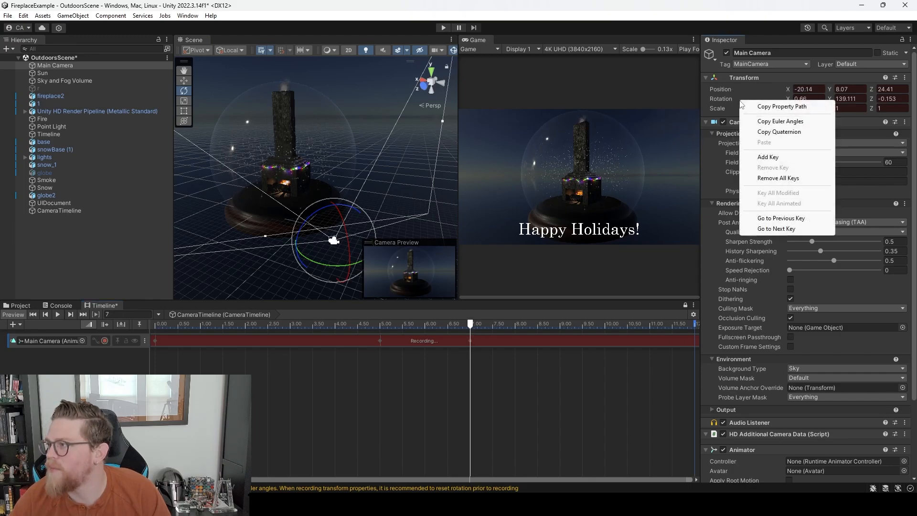
pyautogui.click(767, 157)
pyautogui.rightClick(739, 109)
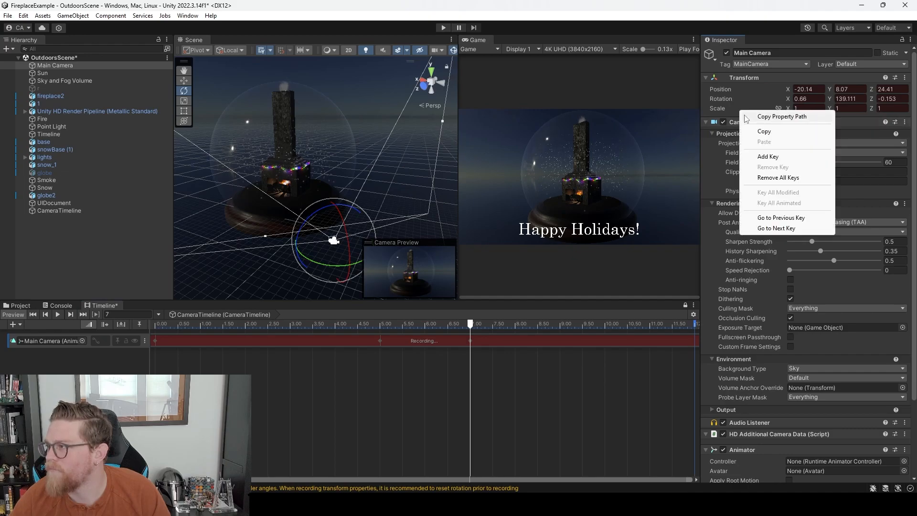
pyautogui.click(767, 157)
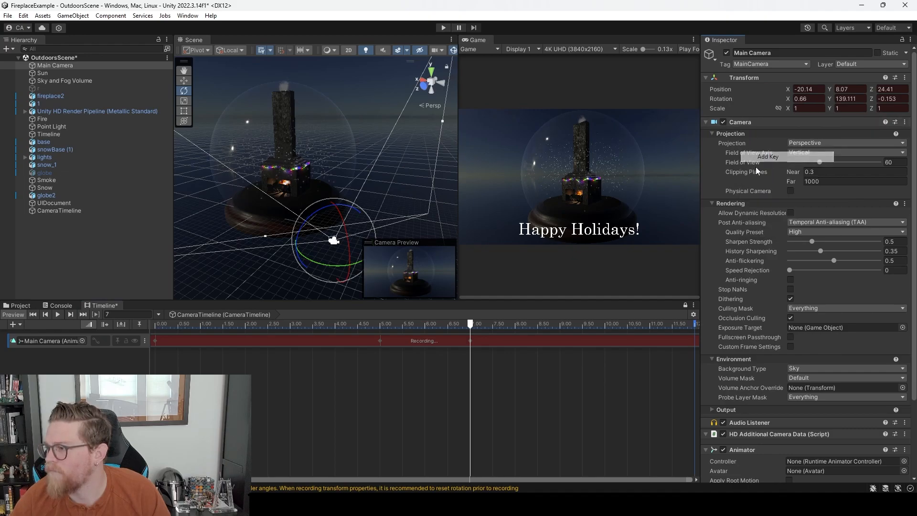
# Copy the Main Camera's world transform from the keyframe at 0 seconds.
pyautogui.click(162, 329)
pyautogui.rightClick(763, 80)
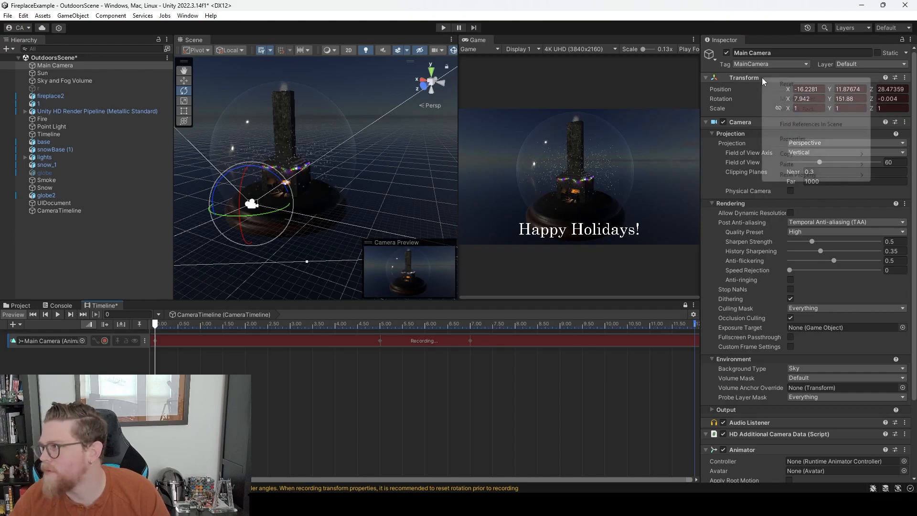
pyautogui.moveTo(798, 154)
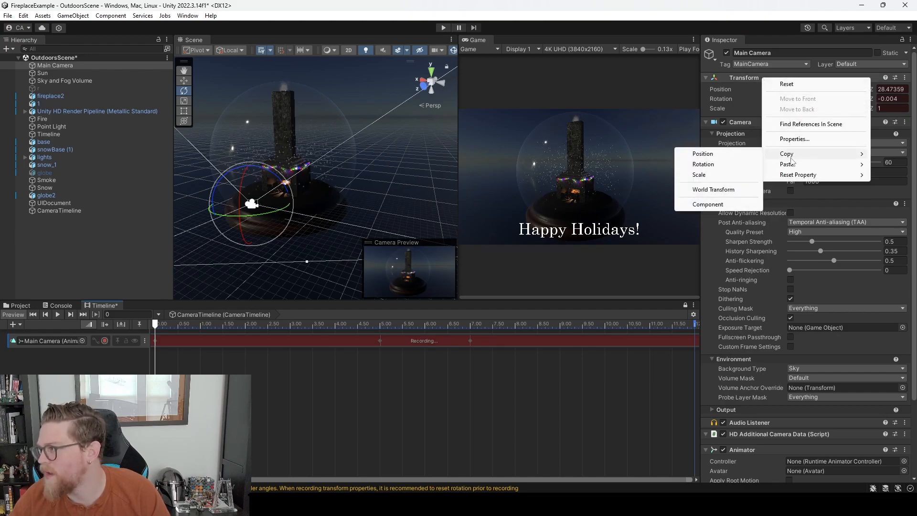
pyautogui.click(707, 190)
# Paste the copied world transform onto the Main Camera at 12 seconds.
pyautogui.click(695, 326)
pyautogui.click(696, 325)
pyautogui.click(696, 326)
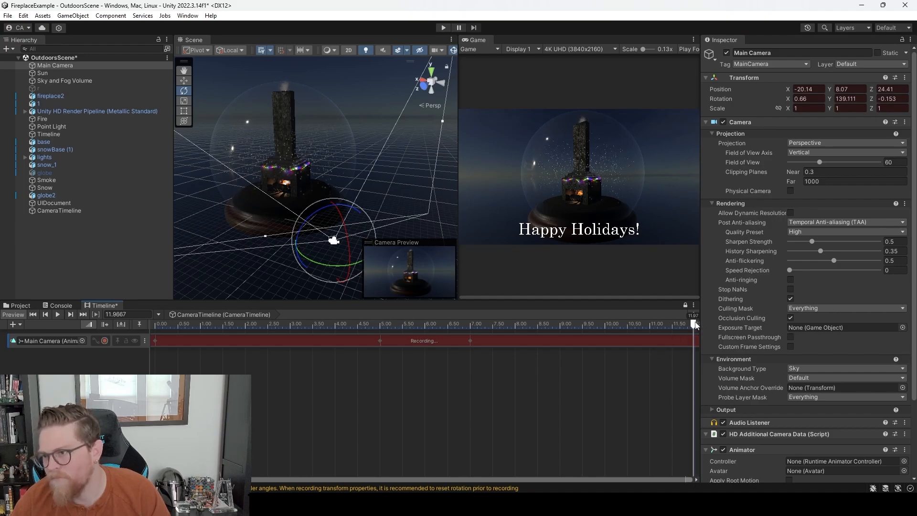
pyautogui.click(110, 314)
pyautogui.write('12')
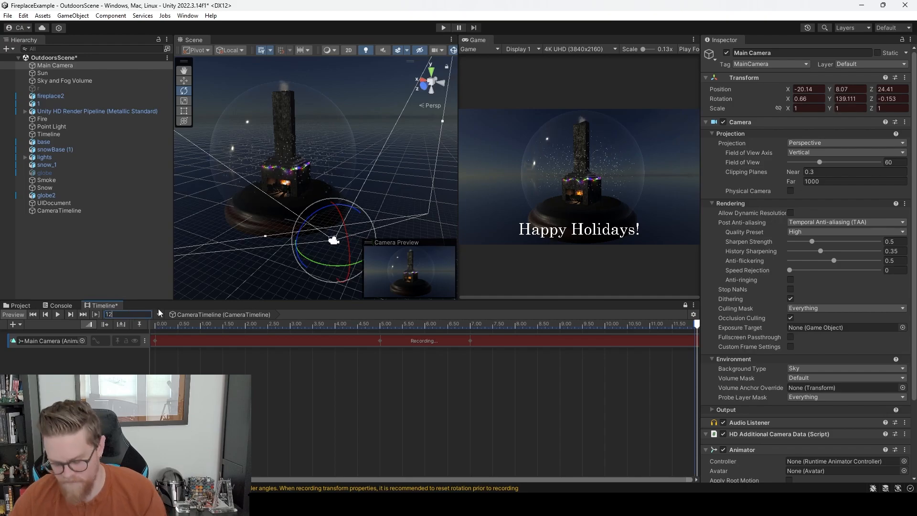
pyautogui.press('Return')
pyautogui.rightClick(764, 79)
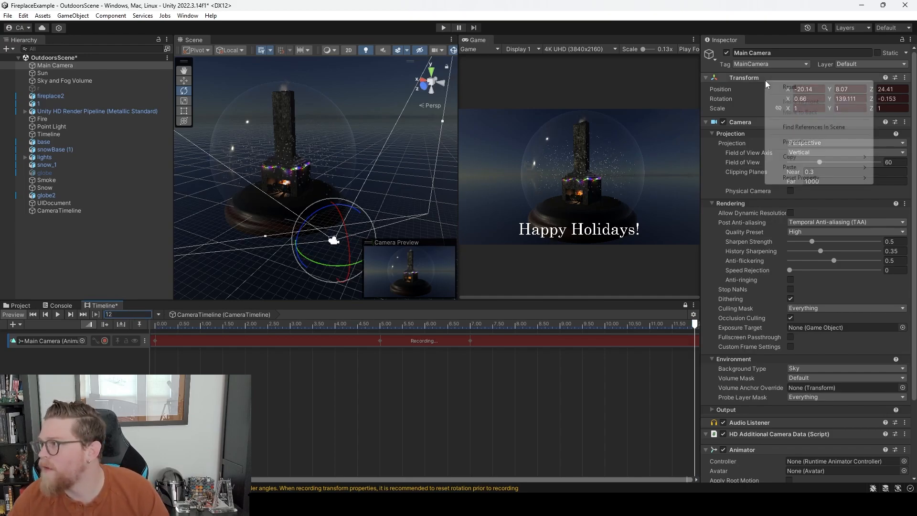
pyautogui.moveTo(798, 169)
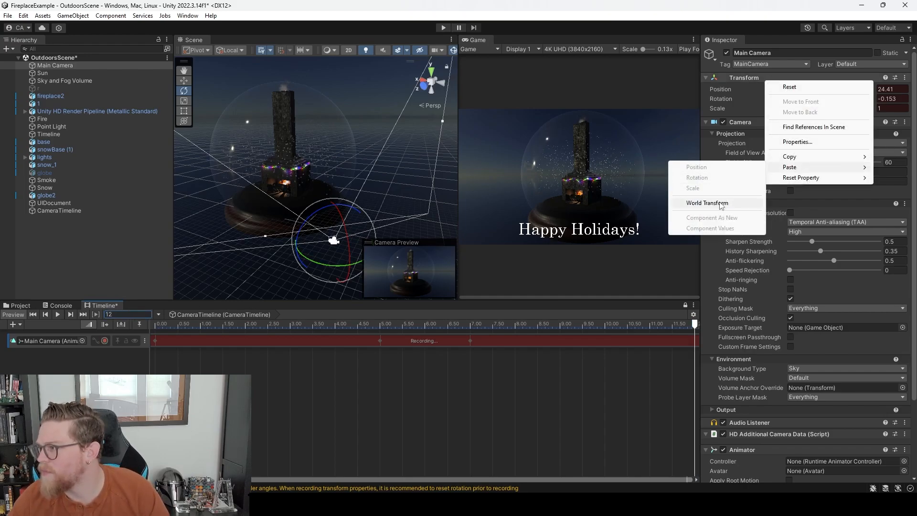
pyautogui.click(694, 202)
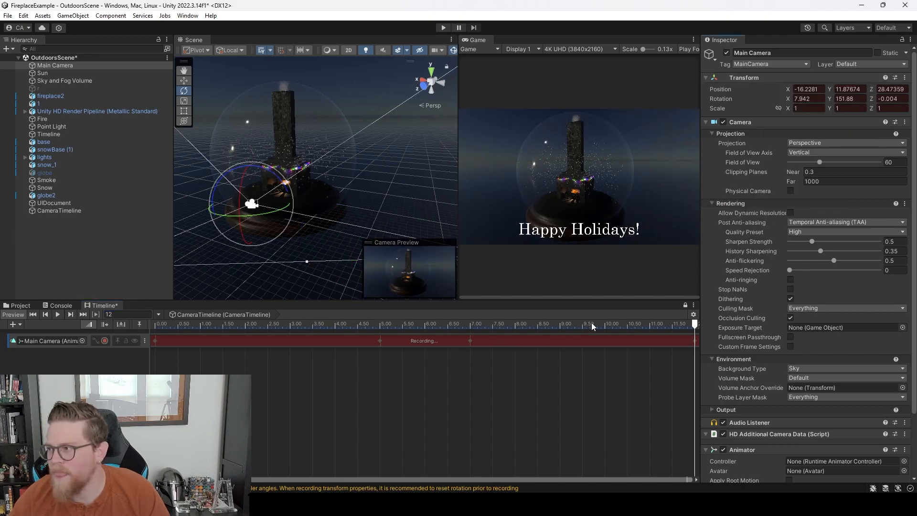
# Scrub back through the camera animation to the start and dock the Game view with the Scene view again.
pyautogui.moveTo(666, 323); pyautogui.dragTo(153, 292)
pyautogui.moveTo(466, 38); pyautogui.dragTo(248, 40)
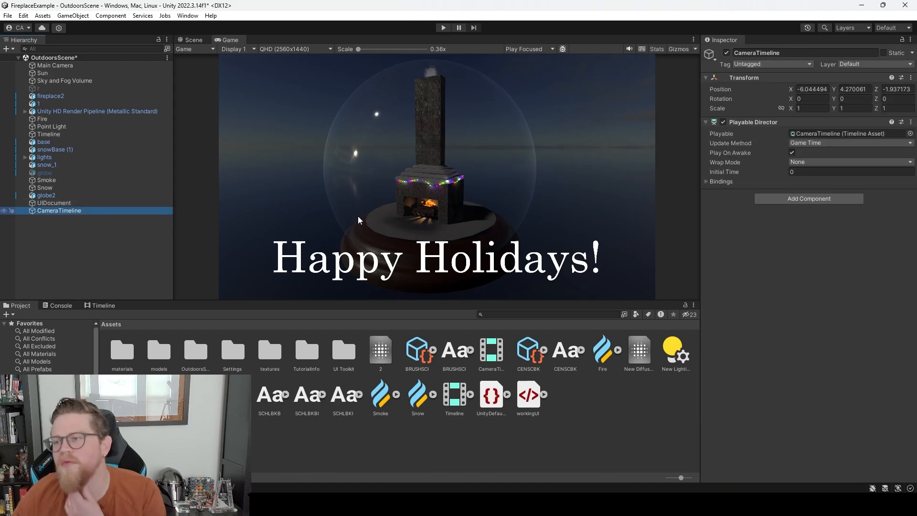
# Set the wrap mode of CameraTimeline's Playable Director to Loop and save the scene.
pyautogui.click(820, 162)
pyautogui.click(819, 184)
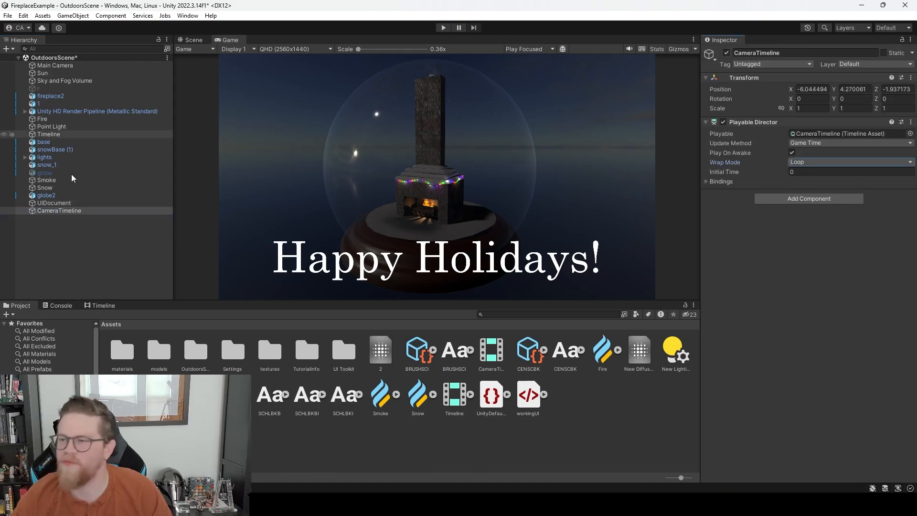
pyautogui.click(93, 245)
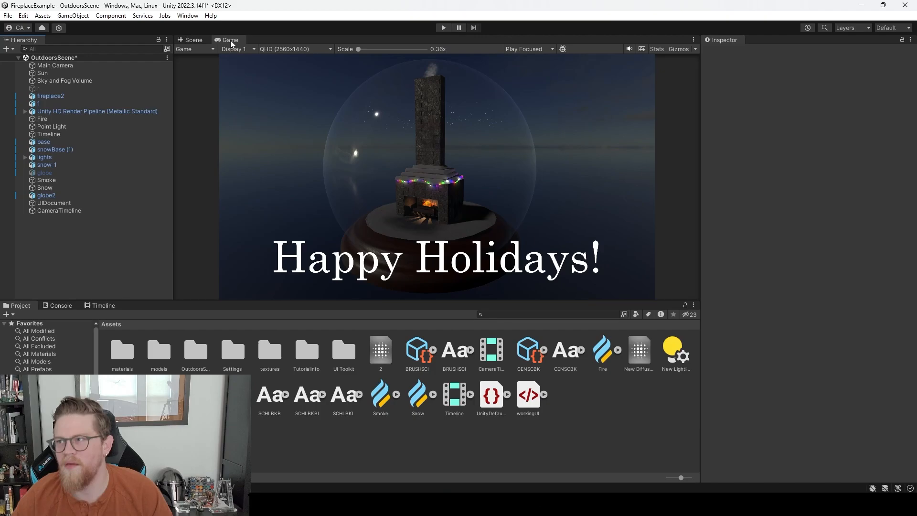
pyautogui.hotkey('ctrl', 's')
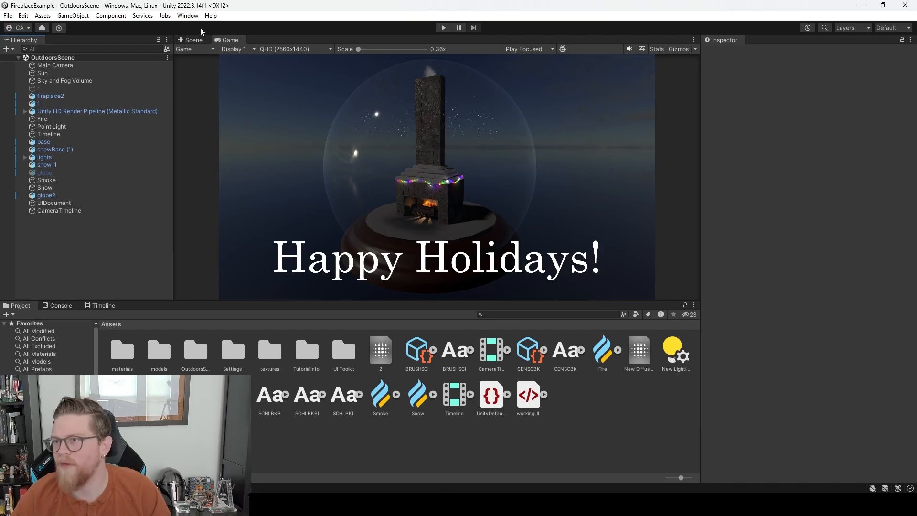
# Open the Lighting window, dock it beside the Inspector, and generate the scene's lighting.
pyautogui.click(186, 16)
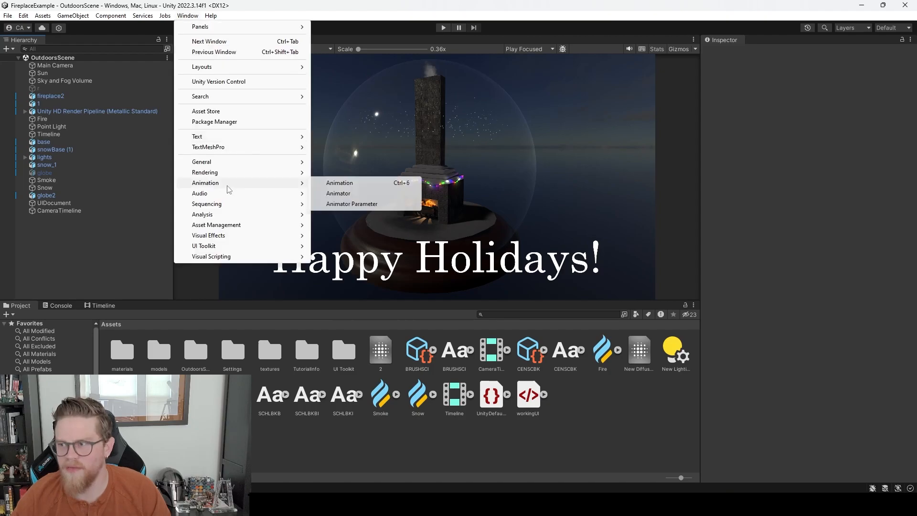
pyautogui.moveTo(237, 172)
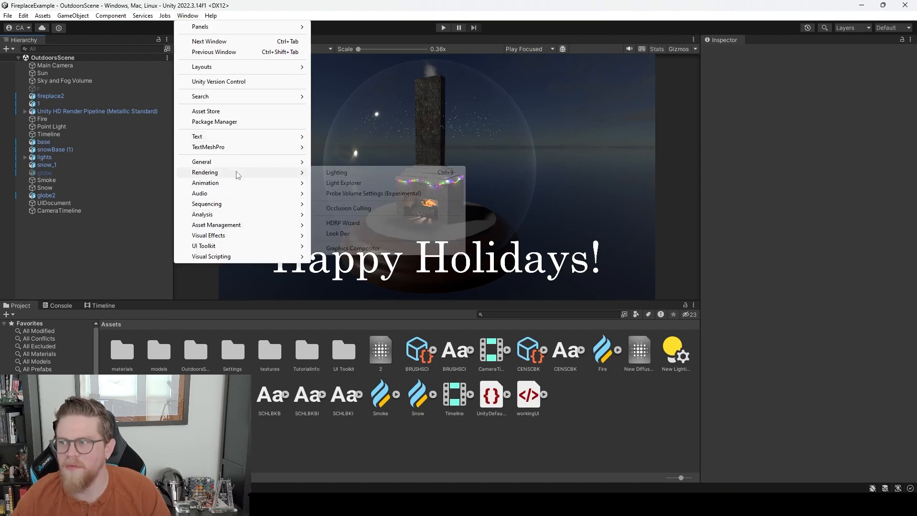
pyautogui.click(336, 173)
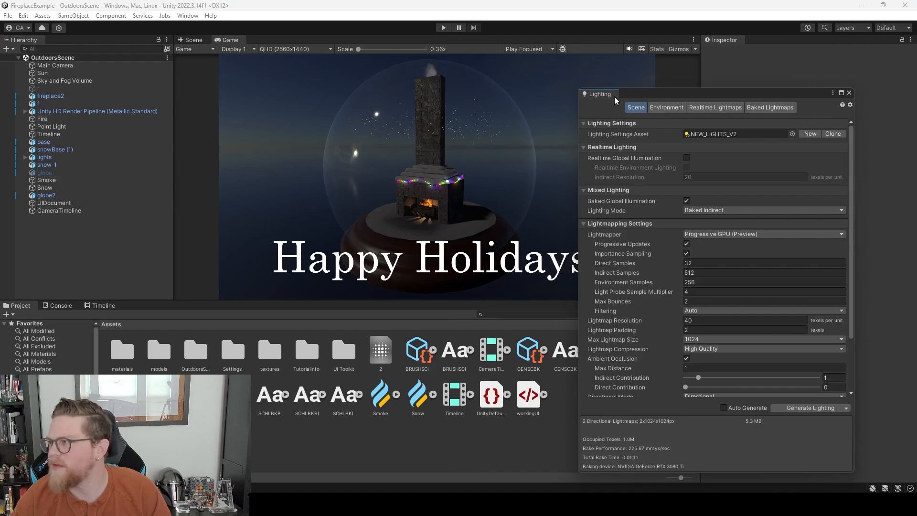
pyautogui.moveTo(615, 101); pyautogui.dragTo(768, 41)
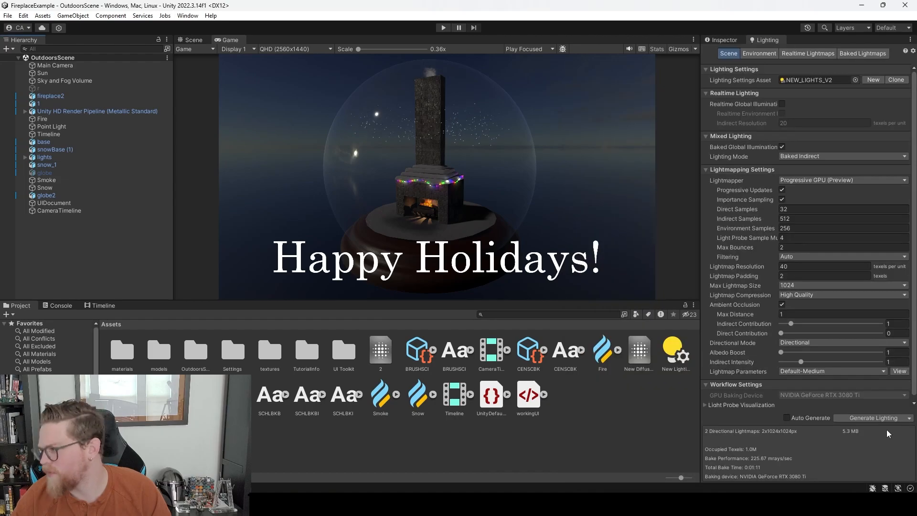
pyautogui.click(867, 419)
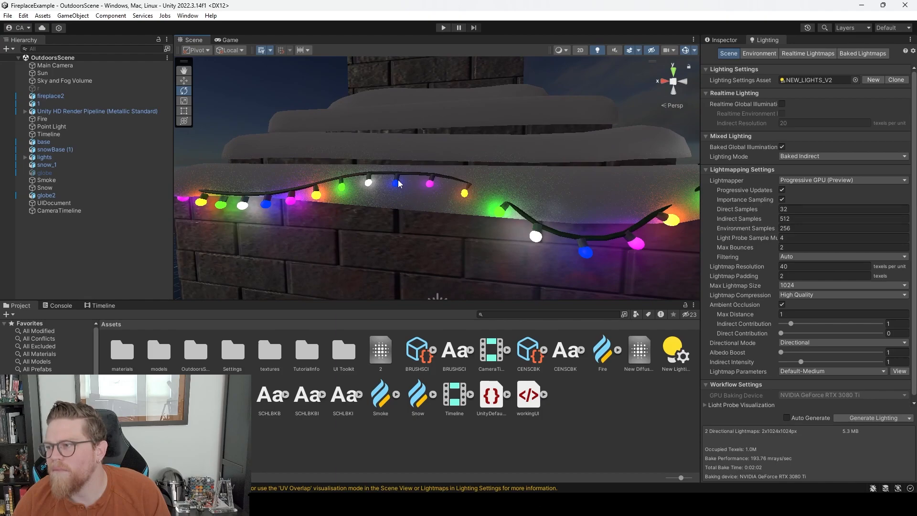
# Move the white bulb near the middle of the fireplace's string lights outward, away from the snow on the mantel.
pyautogui.scroll(2, 399, 184)
pyautogui.keyDown('alt'); pyautogui.moveTo(480, 225); pyautogui.dragTo(404, 198); pyautogui.keyUp('alt')
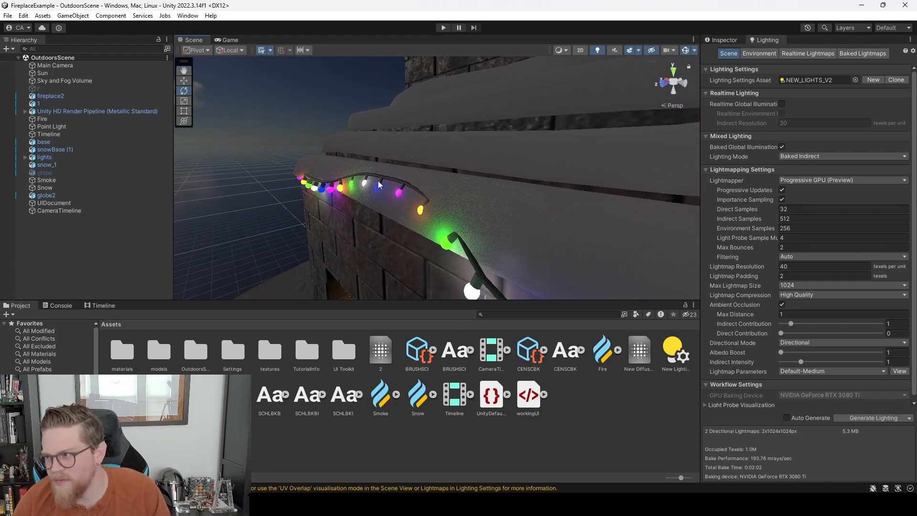
pyautogui.click(365, 183)
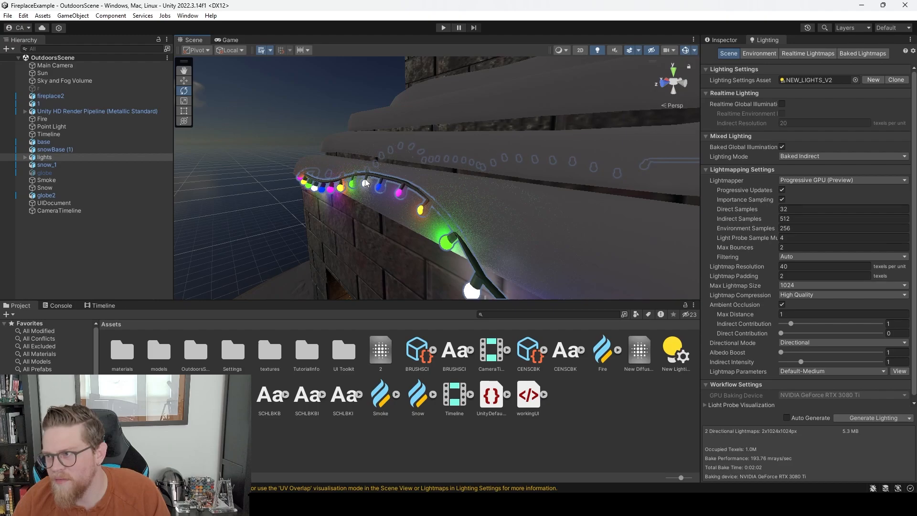
pyautogui.click(365, 184)
pyautogui.keyDown('alt'); pyautogui.moveTo(365, 184); pyautogui.dragTo(347, 189, button='right'); pyautogui.keyUp('alt')
pyautogui.press('w')
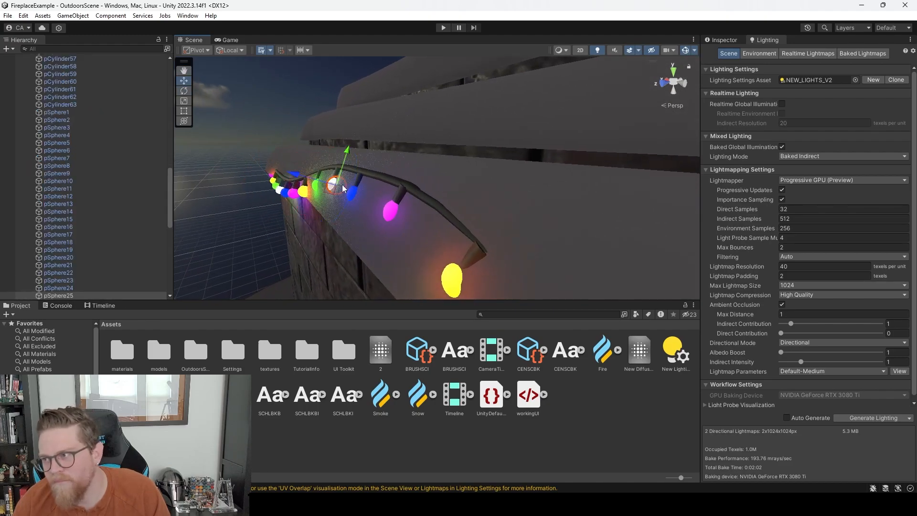
pyautogui.moveTo(301, 177); pyautogui.dragTo(295, 175)
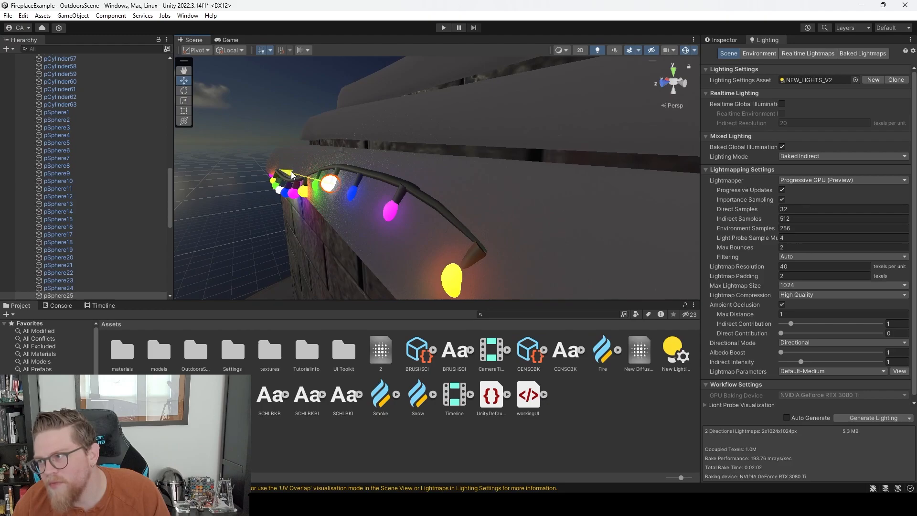
# Pull the neighbouring blue, magenta and yellow bulbs outward so they stand clear of the mantel's snow.
pyautogui.click(354, 196)
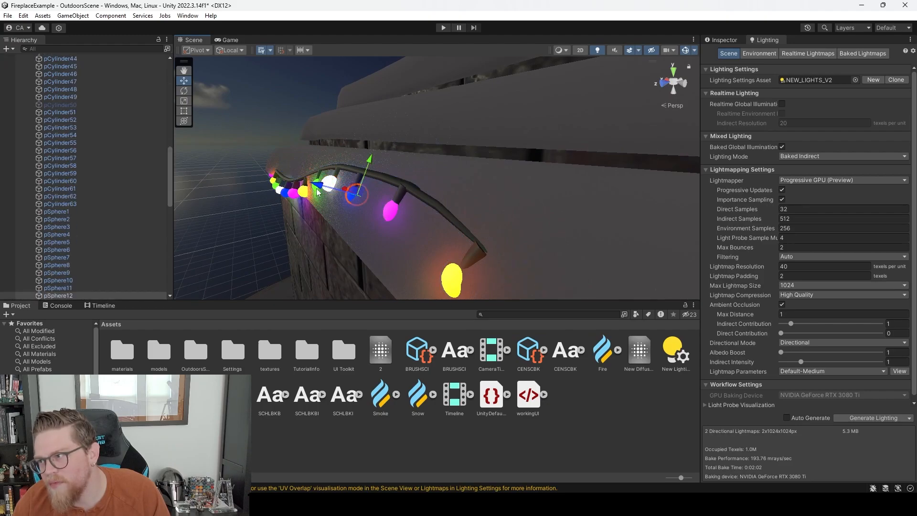
pyautogui.moveTo(310, 185); pyautogui.dragTo(309, 185)
pyautogui.click(388, 212)
pyautogui.click(389, 213)
pyautogui.moveTo(365, 207); pyautogui.dragTo(354, 206)
pyautogui.click(453, 279)
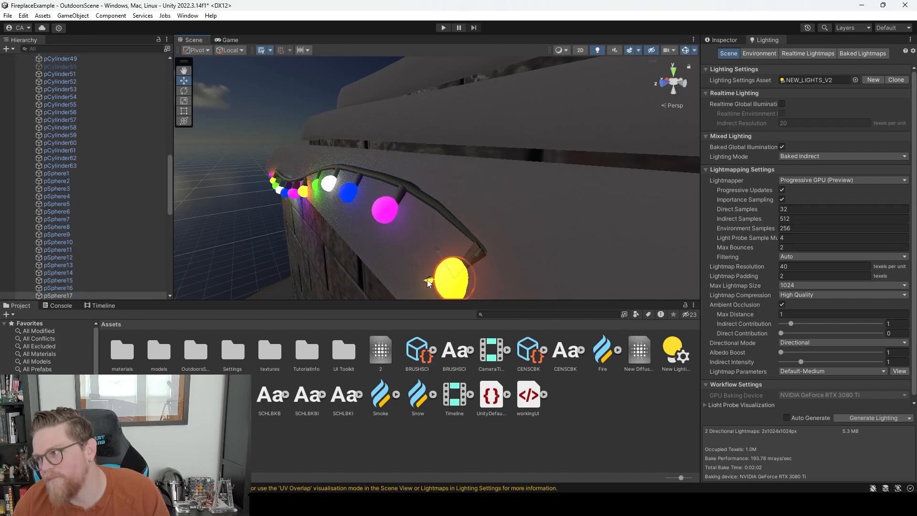
# Check the whole string of lights around the fireplace and generate the scene's lighting again.
pyautogui.keyDown('alt'); pyautogui.moveTo(437, 282); pyautogui.dragTo(530, 214); pyautogui.keyUp('alt')
pyautogui.scroll(-5, 529, 213)
pyautogui.moveTo(521, 200); pyautogui.dragTo(466, 199, button='middle')
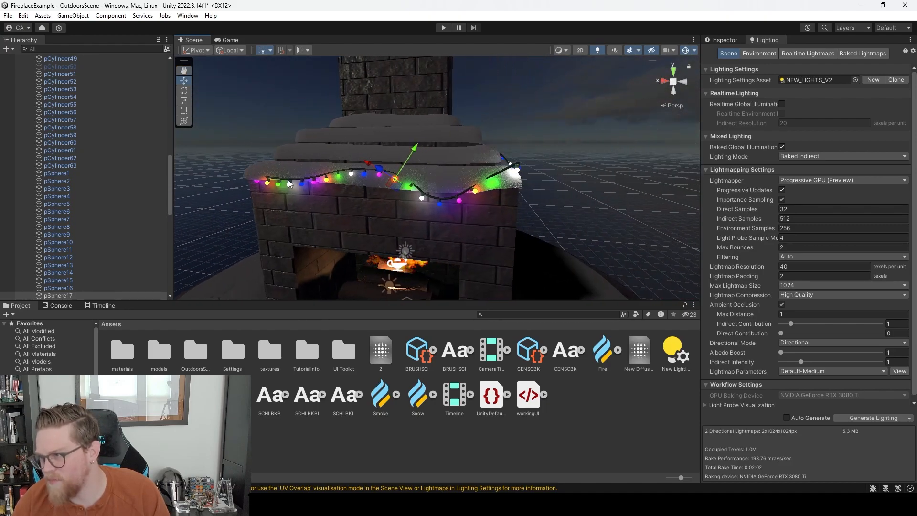
pyautogui.keyDown('alt'); pyautogui.moveTo(468, 214); pyautogui.dragTo(502, 194); pyautogui.keyUp('alt')
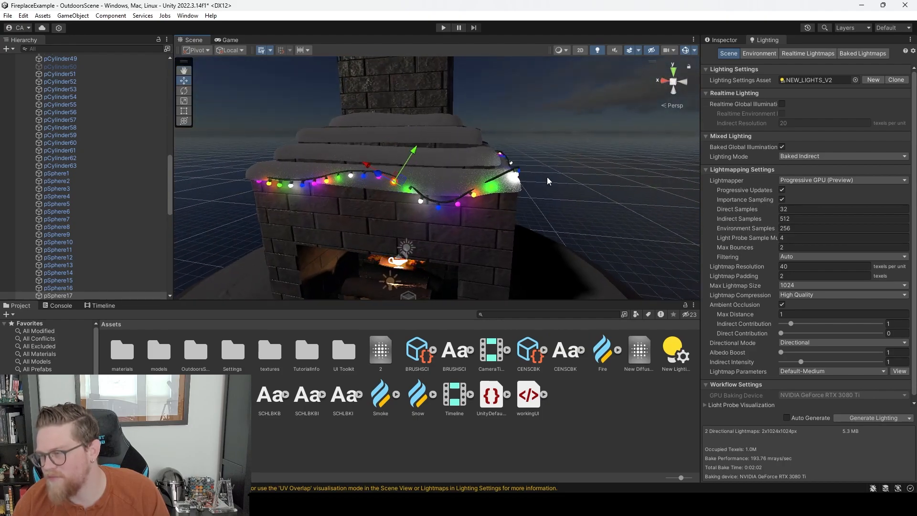
pyautogui.click(873, 417)
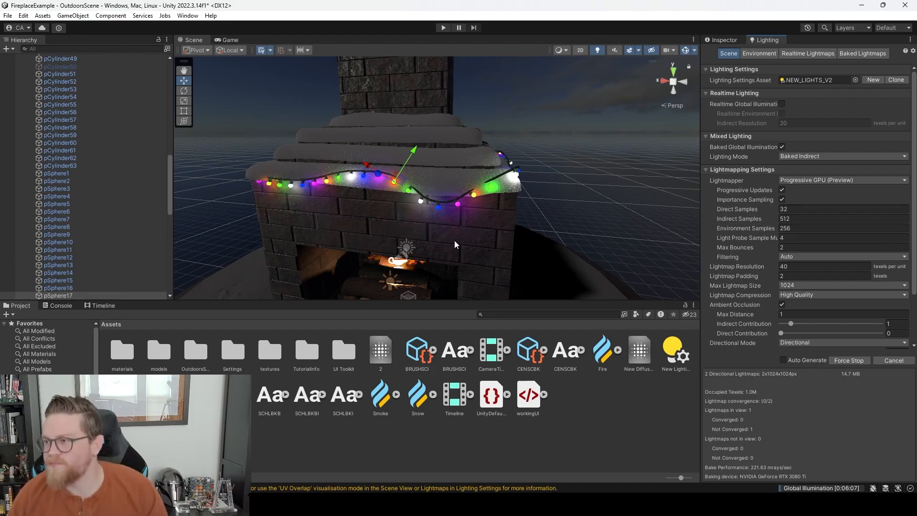
pyautogui.keyDown('alt'); pyautogui.moveTo(590, 202); pyautogui.dragTo(508, 165); pyautogui.keyUp('alt')
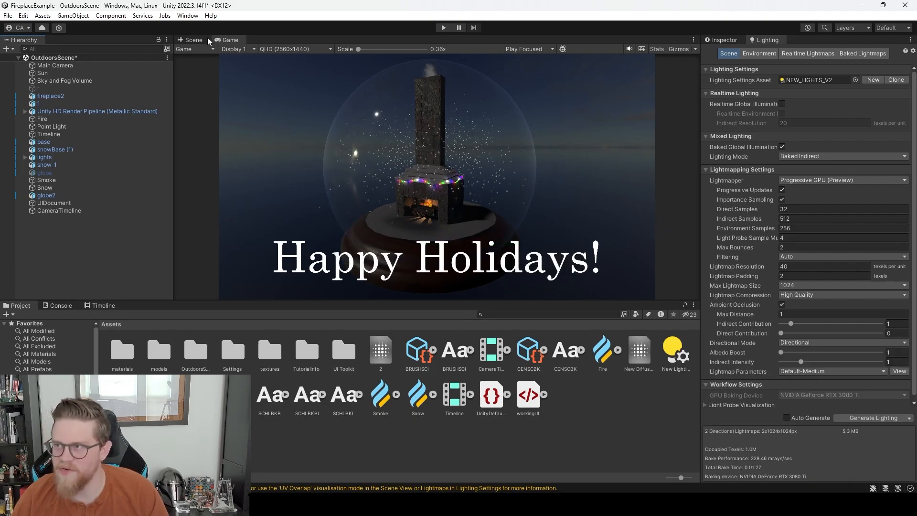
# Add a point light in front of the fireplace, raise it to position -0.63, 4.55, 6.75, and disable it.
pyautogui.click(194, 40)
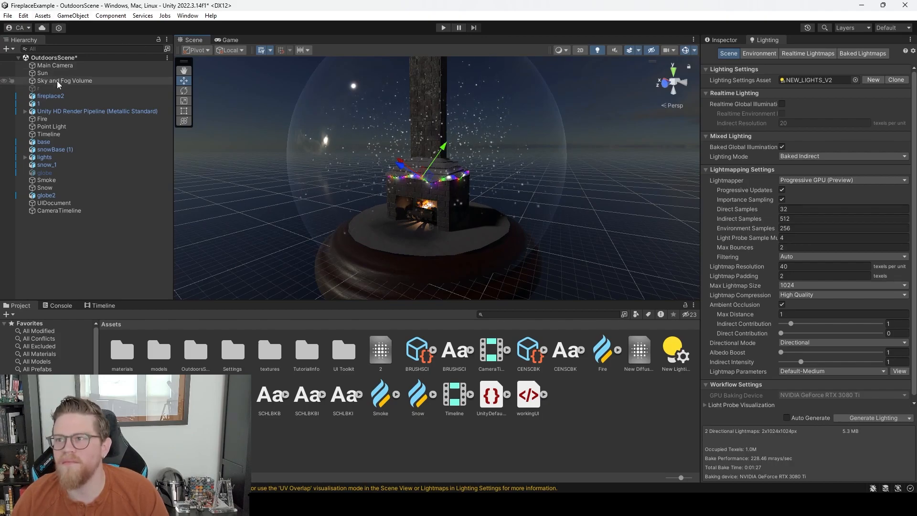
pyautogui.rightClick(77, 221)
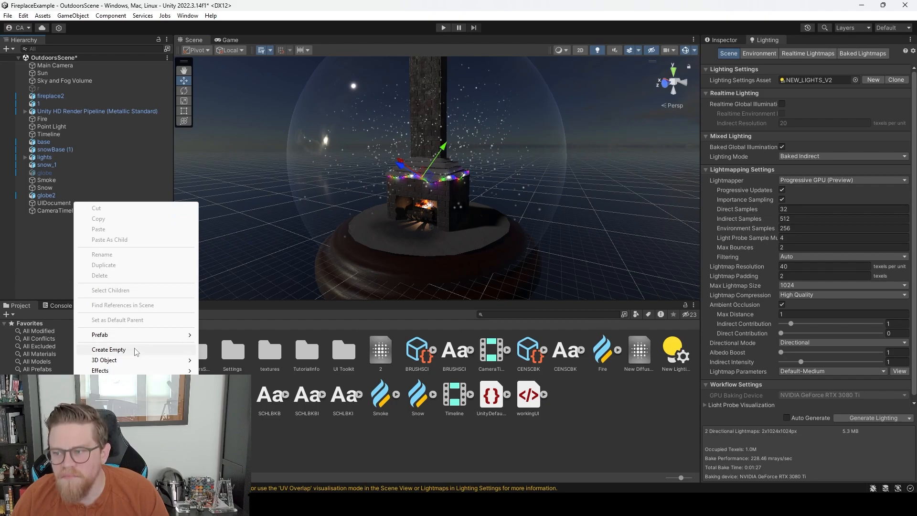
pyautogui.moveTo(120, 381)
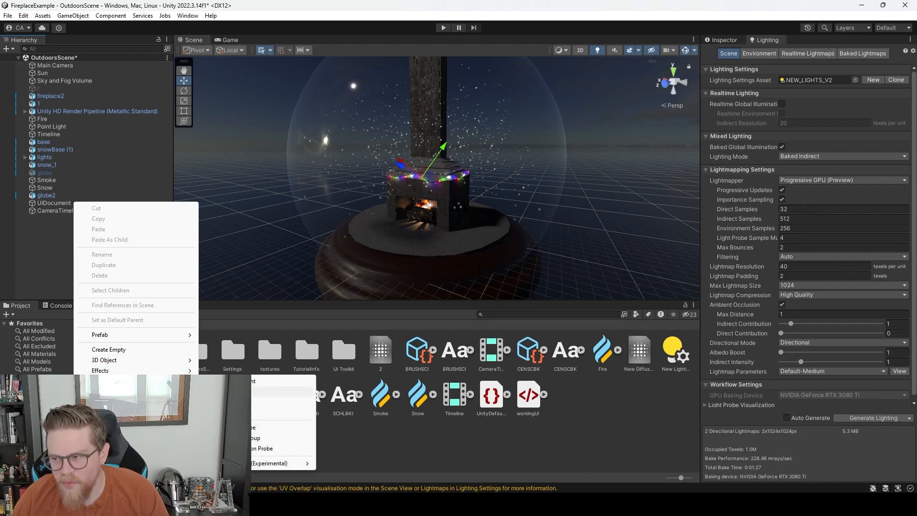
pyautogui.click(268, 391)
pyautogui.moveTo(420, 186); pyautogui.dragTo(383, 197)
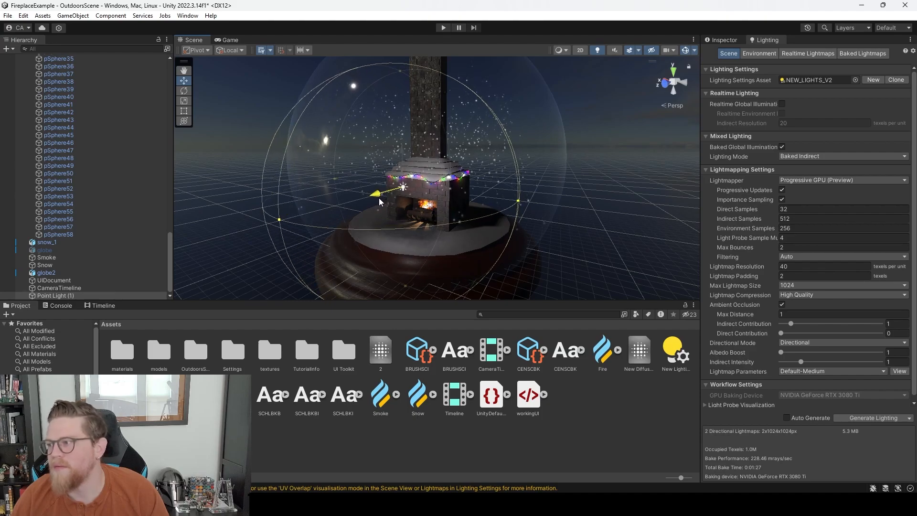
pyautogui.moveTo(401, 153); pyautogui.dragTo(401, 111)
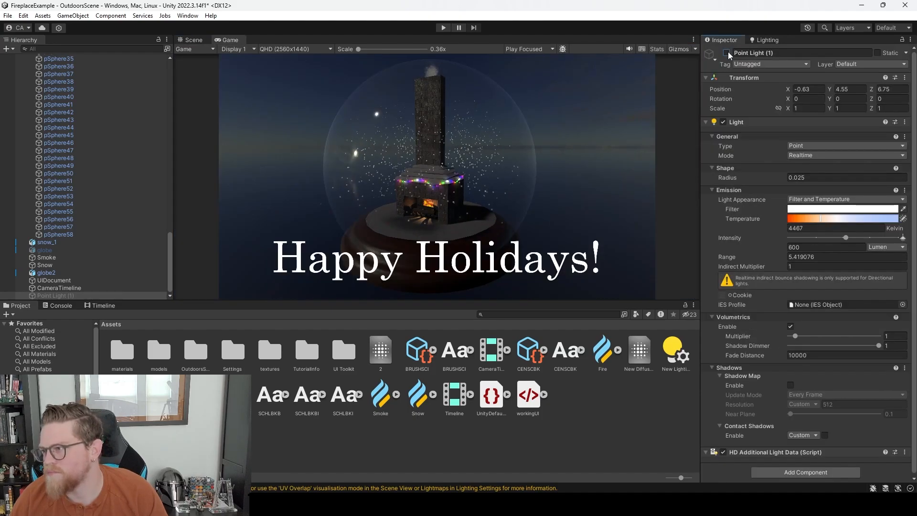
pyautogui.click(728, 55)
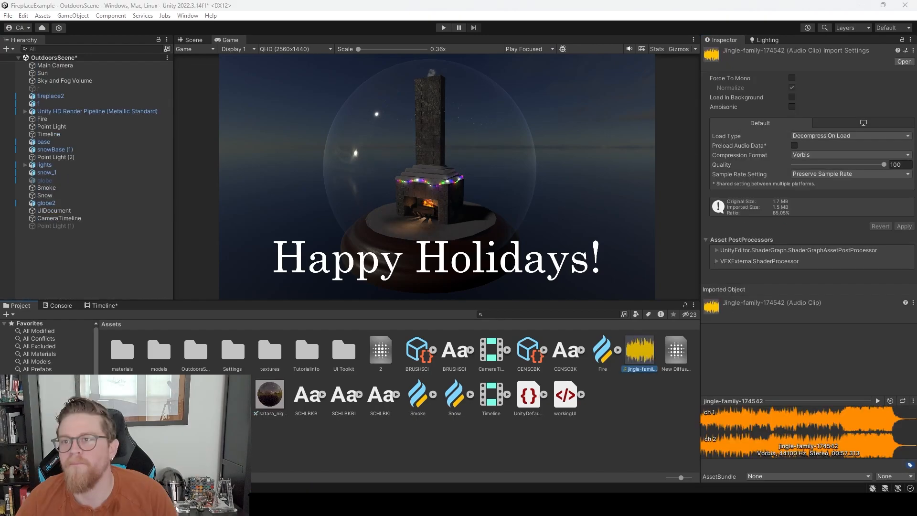
# Add an Audio Source to the scene and assign jingle-family-174542 as its AudioClip.
pyautogui.rightClick(94, 217)
pyautogui.moveTo(143, 391)
pyautogui.click(262, 391)
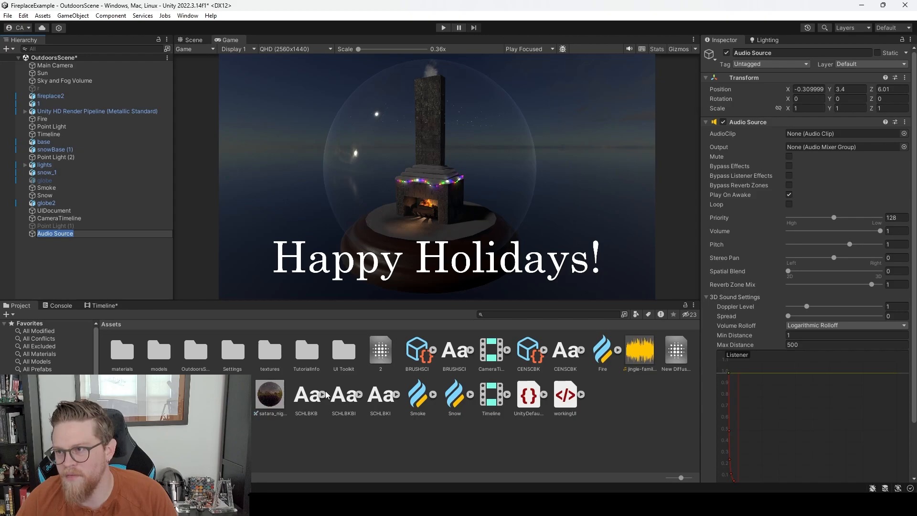
pyautogui.click(605, 394)
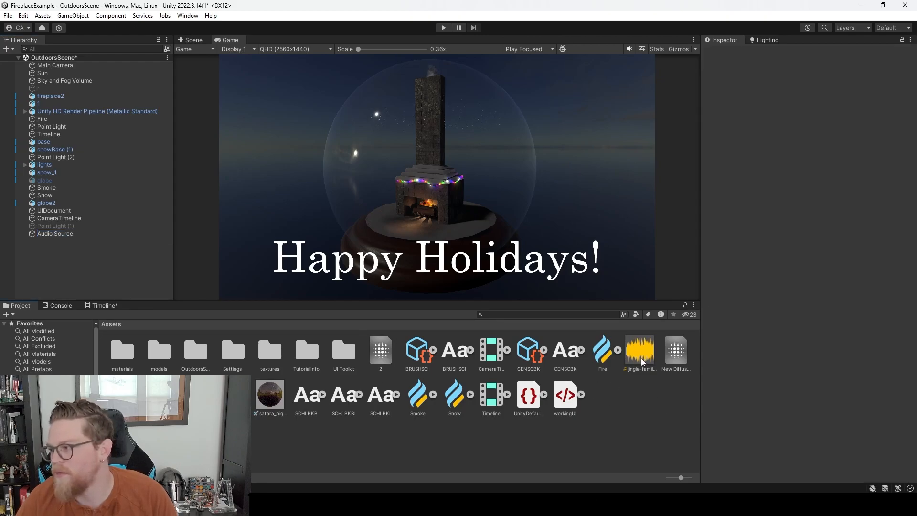
pyautogui.click(53, 233)
pyautogui.moveTo(644, 357); pyautogui.dragTo(737, 277)
pyautogui.moveTo(817, 146); pyautogui.dragTo(826, 139)
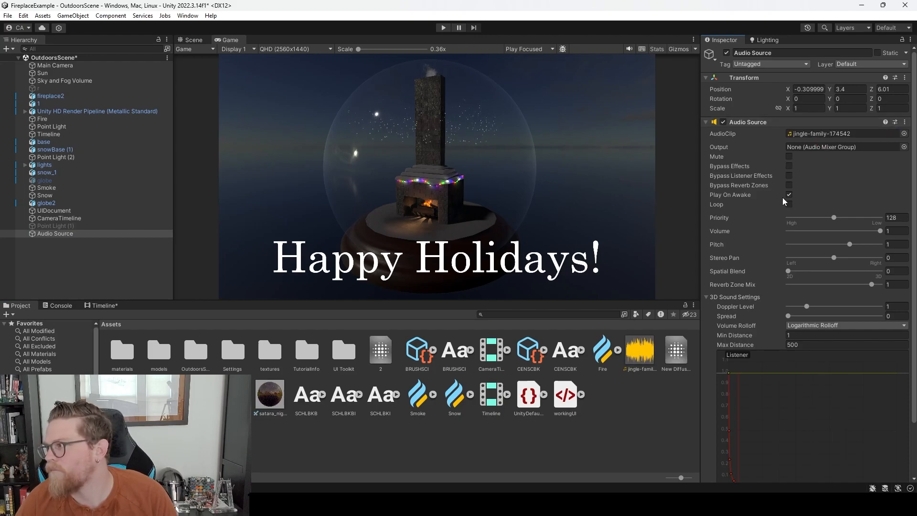
# Examine the Audio Source's playback and 3D sound settings and the jingle clip's import settings.
pyautogui.scroll(-1, 729, 255)
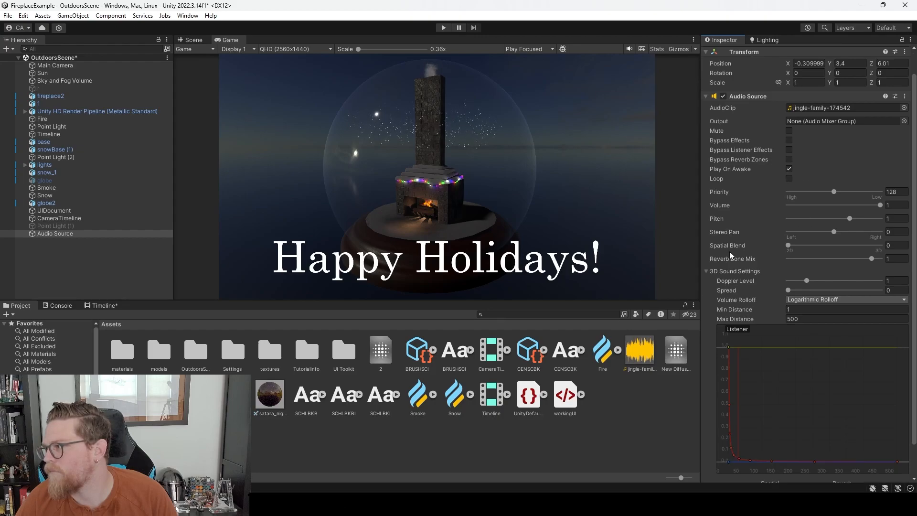
pyautogui.scroll(-1, 729, 255)
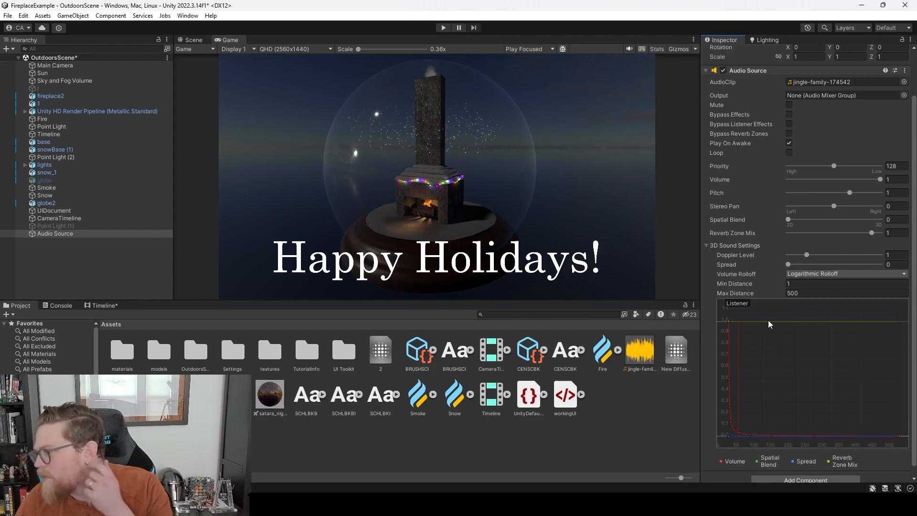
pyautogui.scroll(-1, 777, 344)
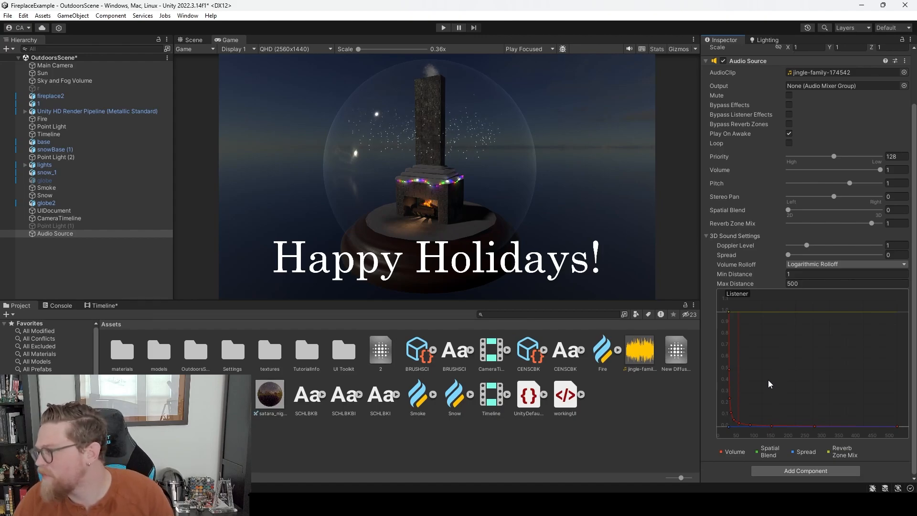
pyautogui.scroll(1, 759, 287)
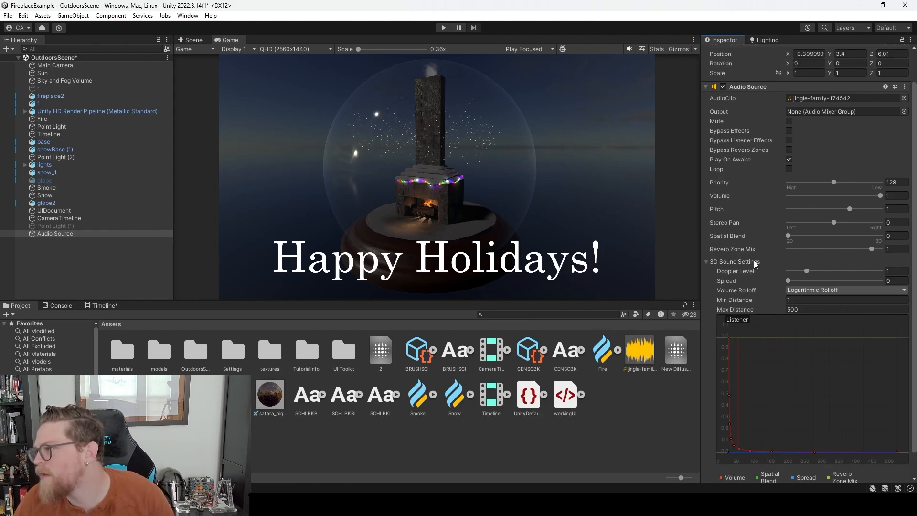
pyautogui.scroll(1, 843, 139)
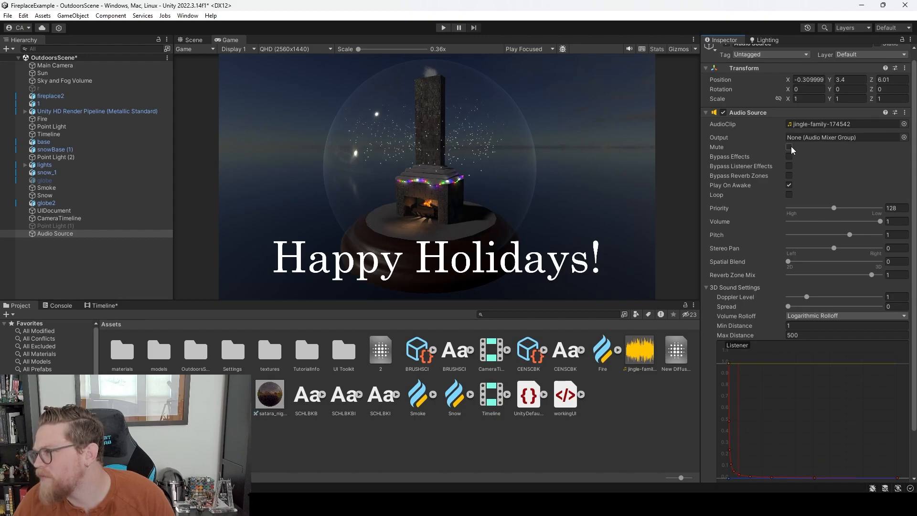
pyautogui.click(641, 350)
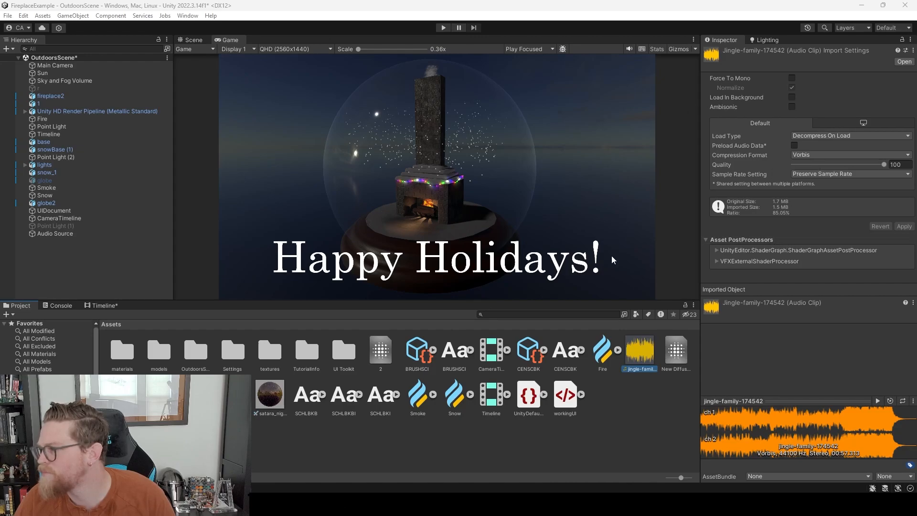
pyautogui.click(67, 241)
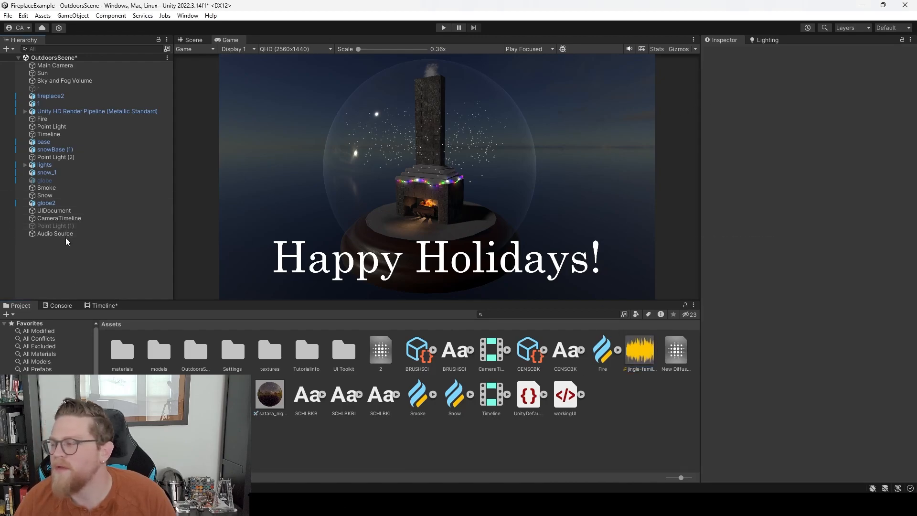
pyautogui.click(67, 234)
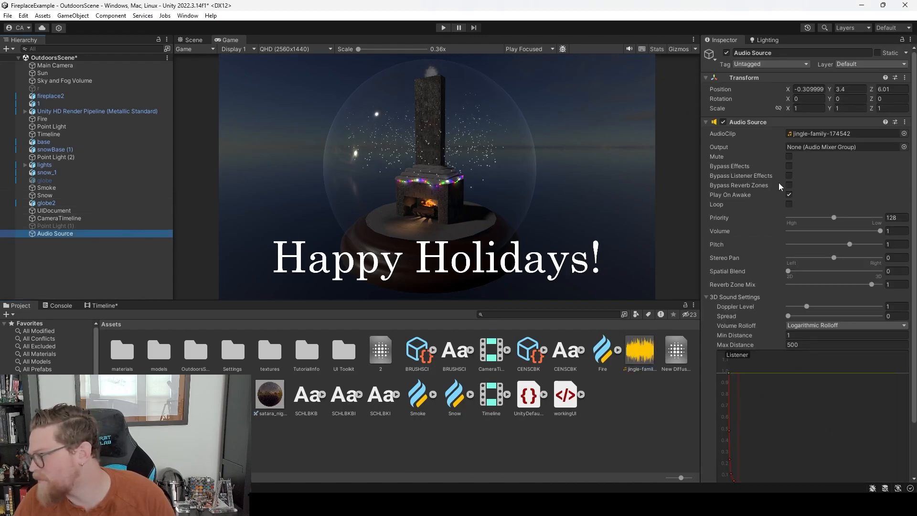
pyautogui.scroll(-1, 811, 184)
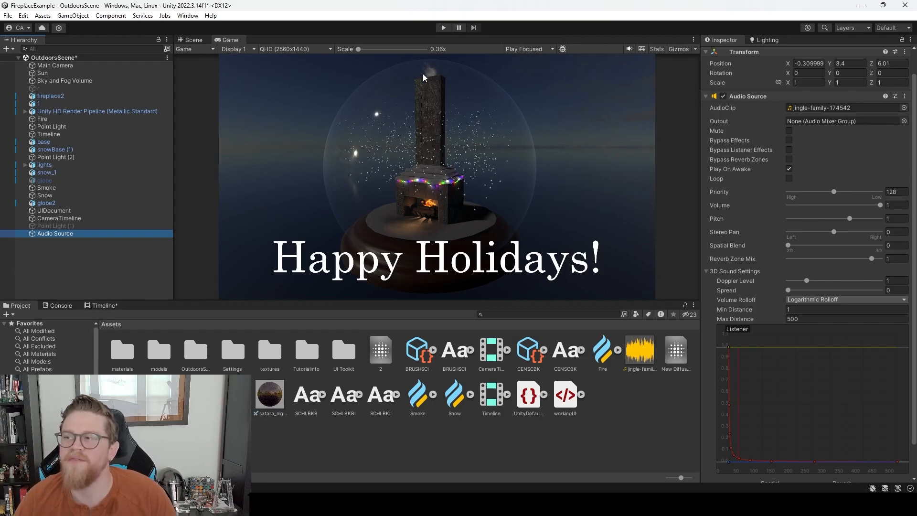
# Play-test the scene with its music and stop the playback.
pyautogui.click(443, 27)
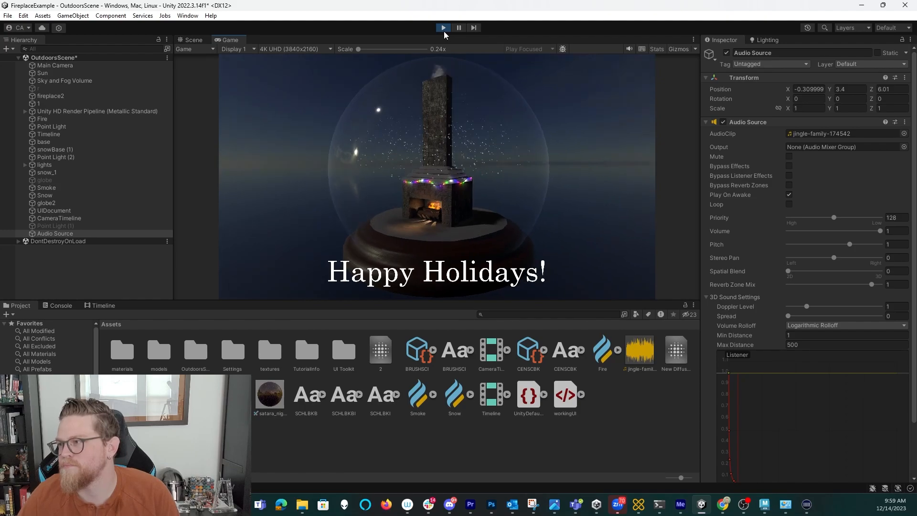
pyautogui.click(443, 29)
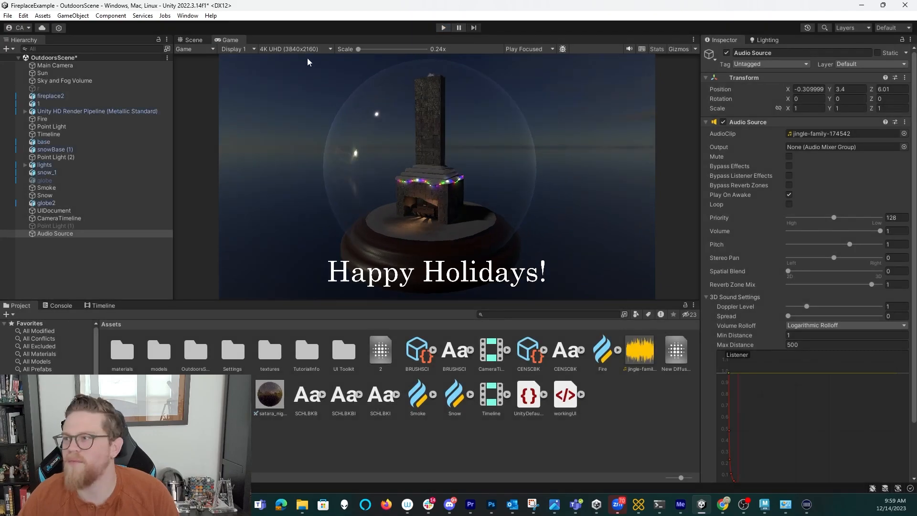
# Open the Recorder window and dock it beside the Inspector and Lighting windows.
pyautogui.click(187, 16)
pyautogui.moveTo(258, 163)
pyautogui.moveTo(414, 276)
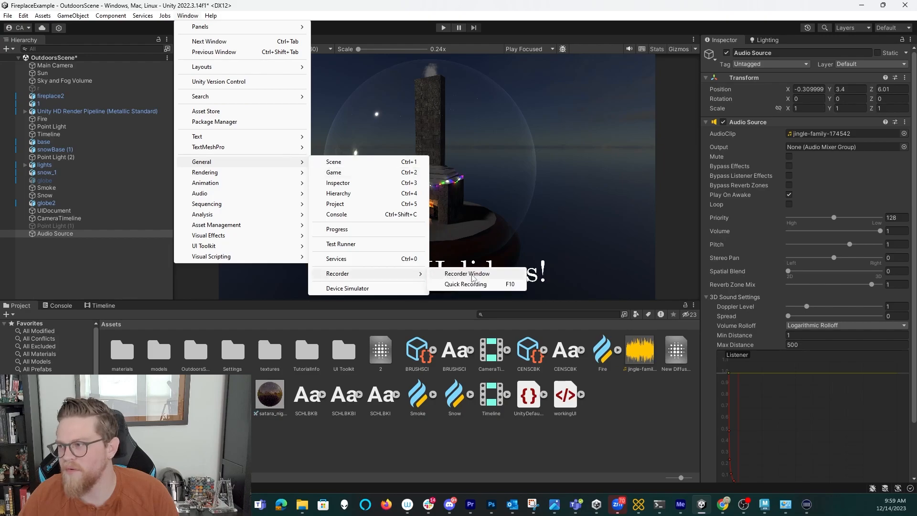
pyautogui.click(471, 276)
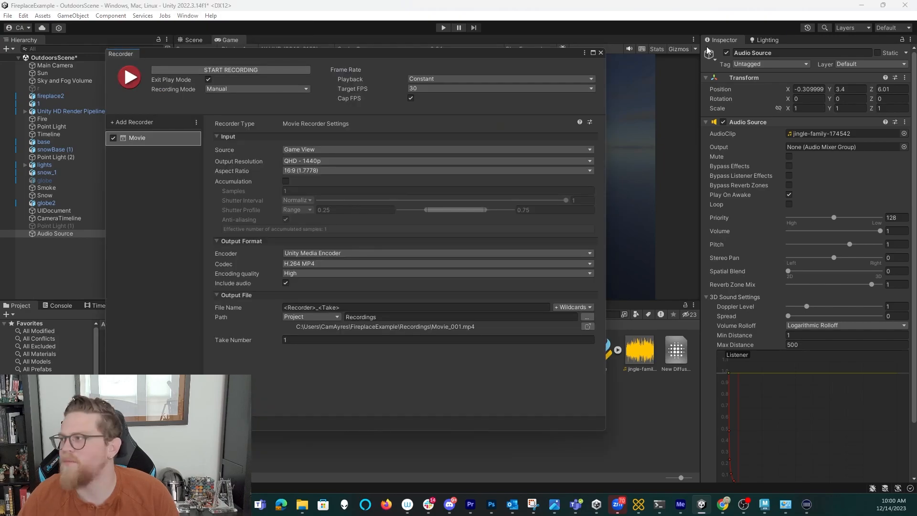
pyautogui.moveTo(708, 51); pyautogui.dragTo(802, 40)
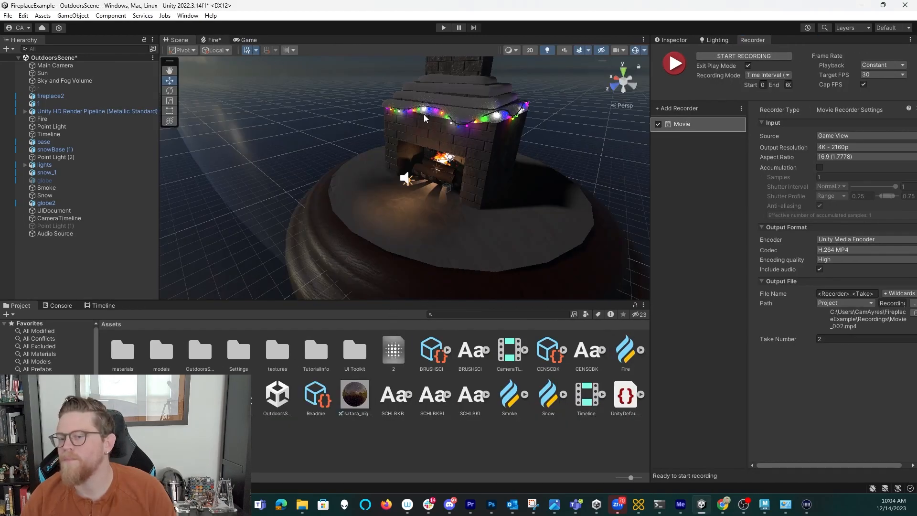
# Examine the Spawn rate and Initialize Particle settings in the Fire effect graph.
pyautogui.click(210, 39)
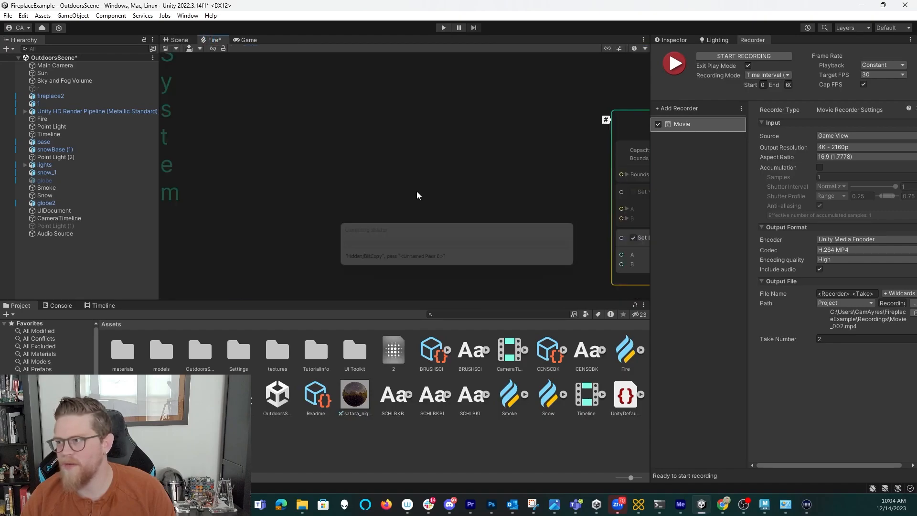
pyautogui.scroll(11, 487, 198)
pyautogui.moveTo(467, 140); pyautogui.dragTo(557, 231, button='middle')
pyautogui.moveTo(446, 171); pyautogui.dragTo(463, 179, button='middle')
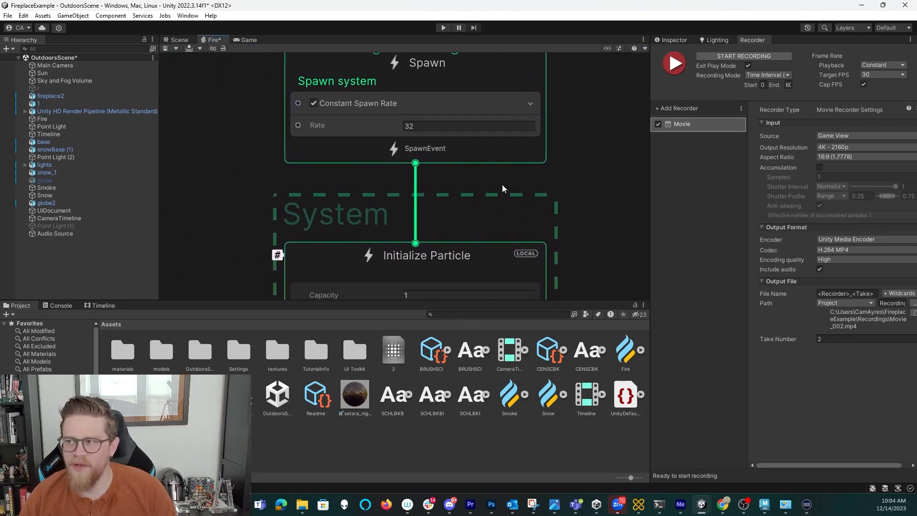
pyautogui.scroll(-1, 542, 193)
pyautogui.moveTo(580, 210); pyautogui.dragTo(559, 152, button='middle')
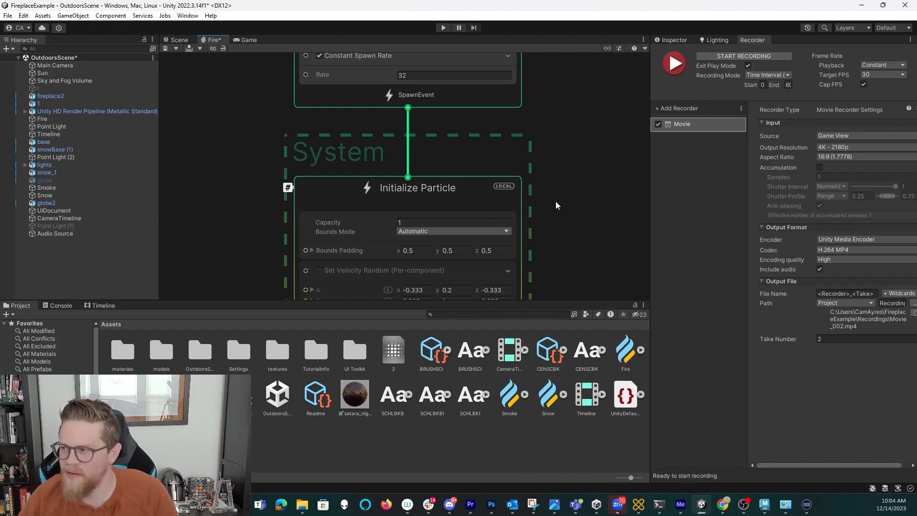
pyautogui.moveTo(556, 135); pyautogui.dragTo(564, 150, button='middle')
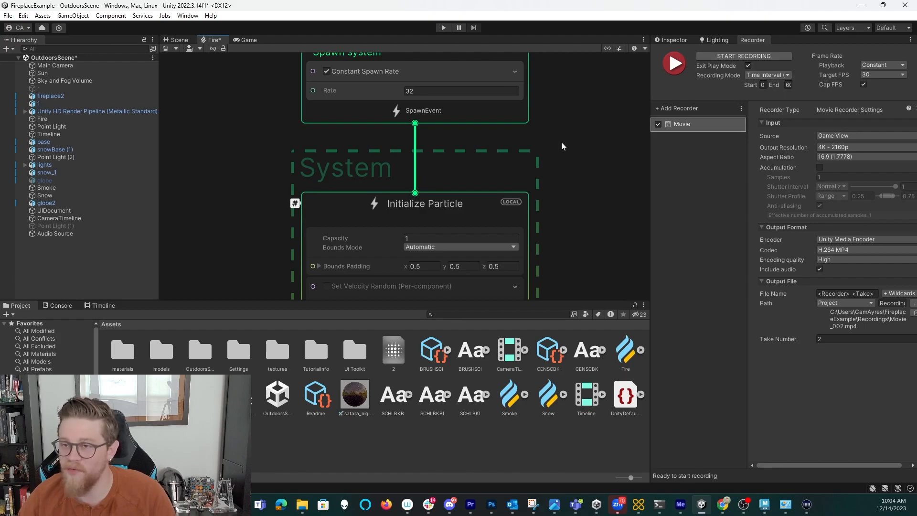
pyautogui.moveTo(561, 117); pyautogui.dragTo(570, 161, button='middle')
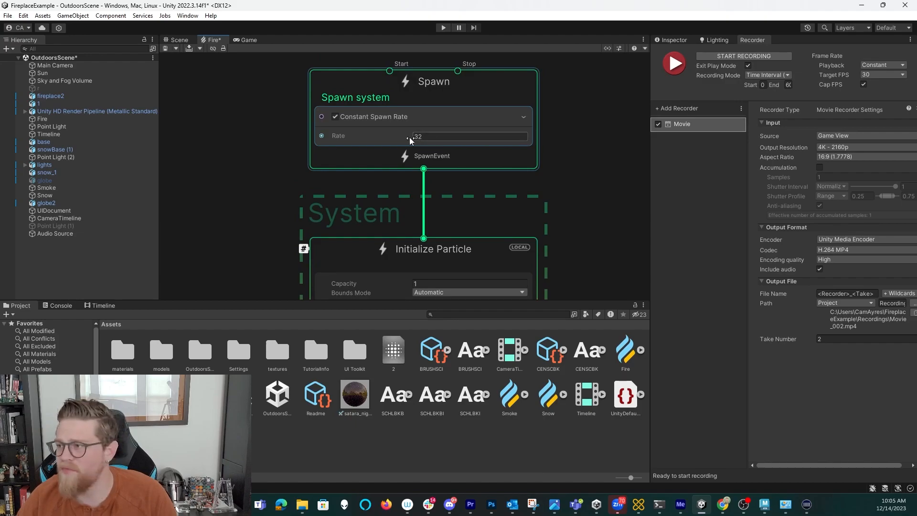
pyautogui.moveTo(596, 205); pyautogui.dragTo(580, 178, button='middle')
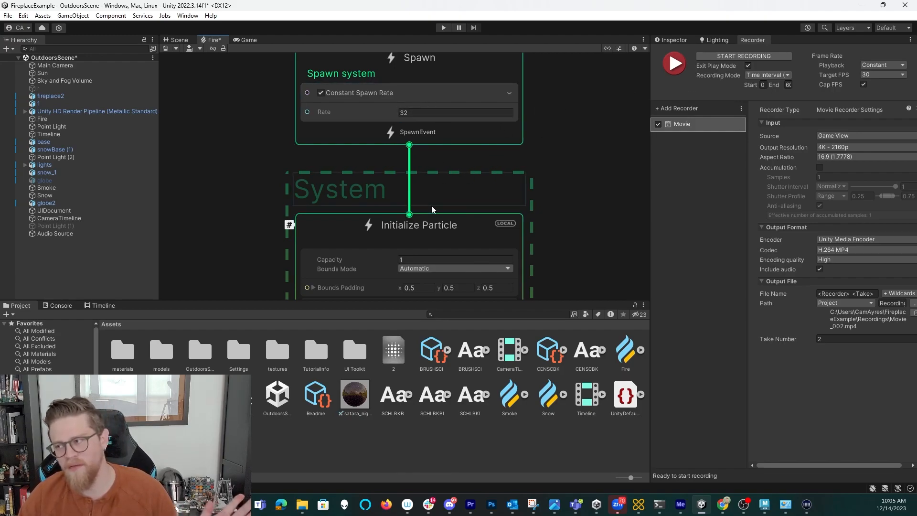
# Play-test the snow globe scene from the Scene view and stop the playback.
pyautogui.click(184, 40)
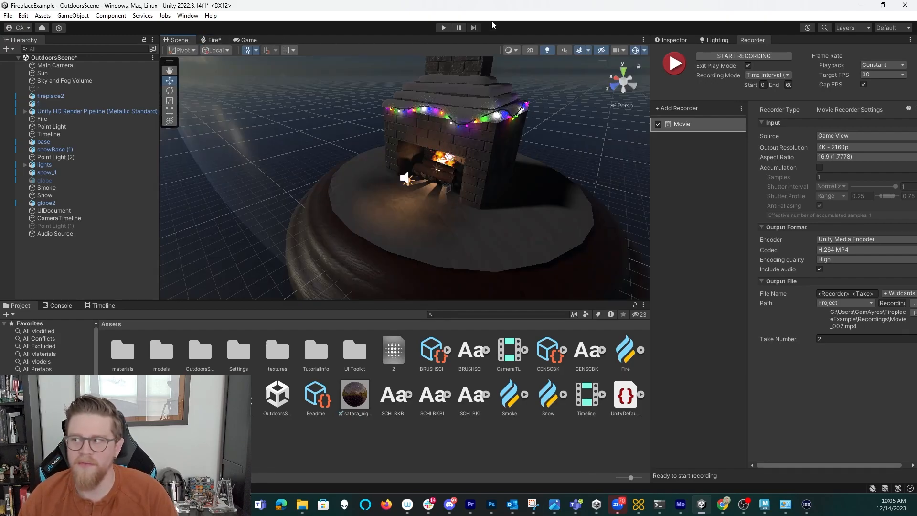
pyautogui.click(444, 28)
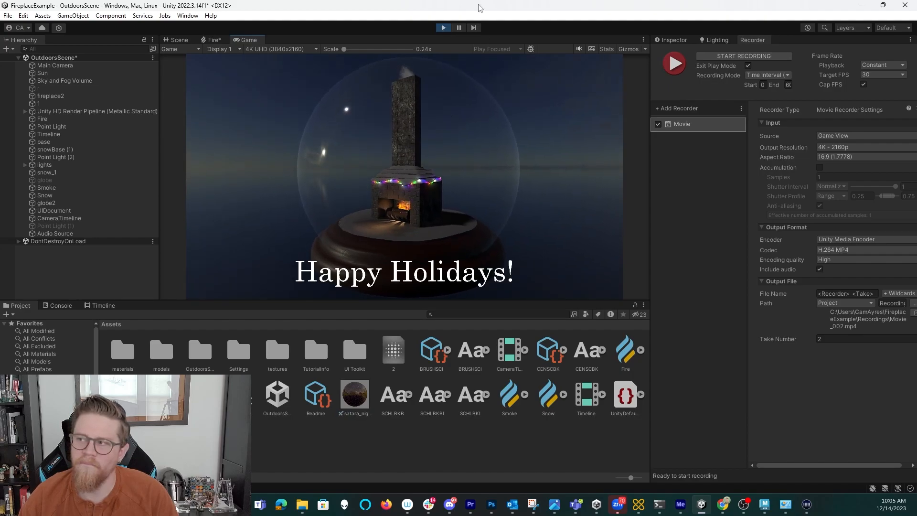
pyautogui.click(443, 28)
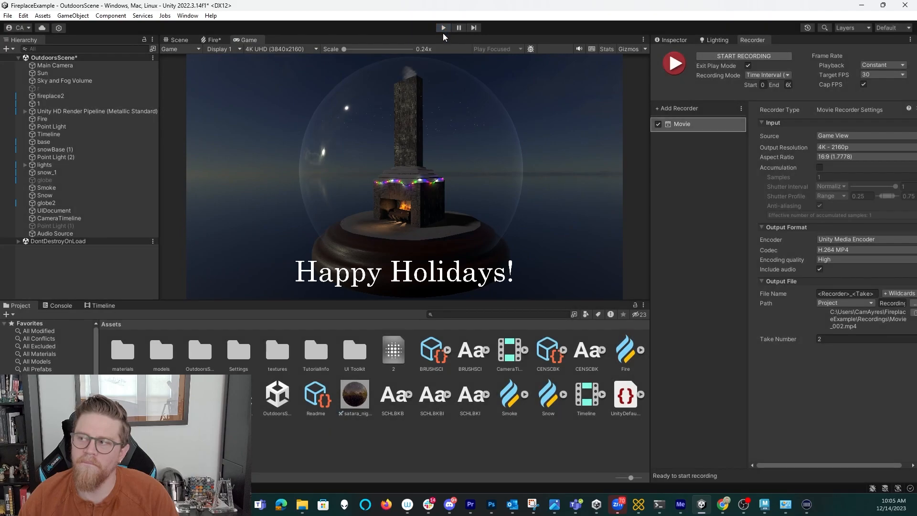
# Return to the Scene view and record the scene with the Movie recorder.
pyautogui.click(193, 42)
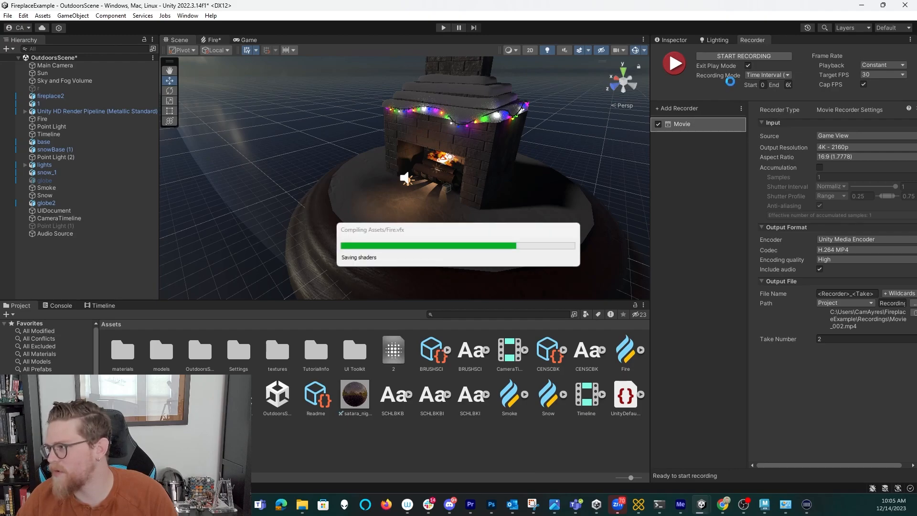
pyautogui.click(179, 41)
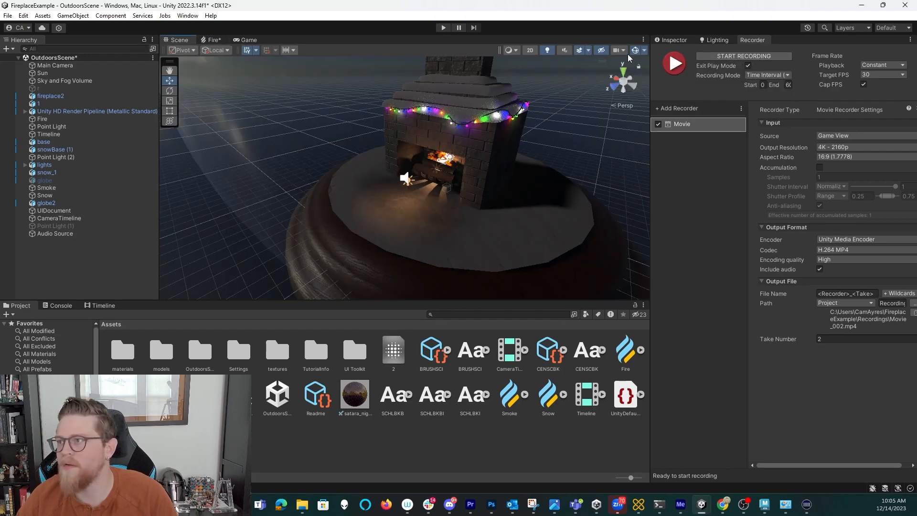
pyautogui.click(737, 56)
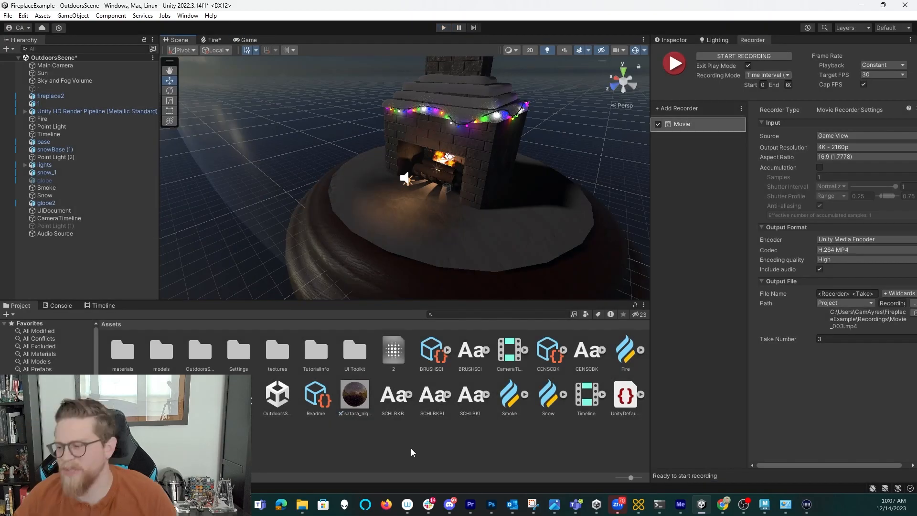
# Switch to File Explorer and play Movie_002 from the project's Recordings folder to review the recording.
pyautogui.click(302, 504)
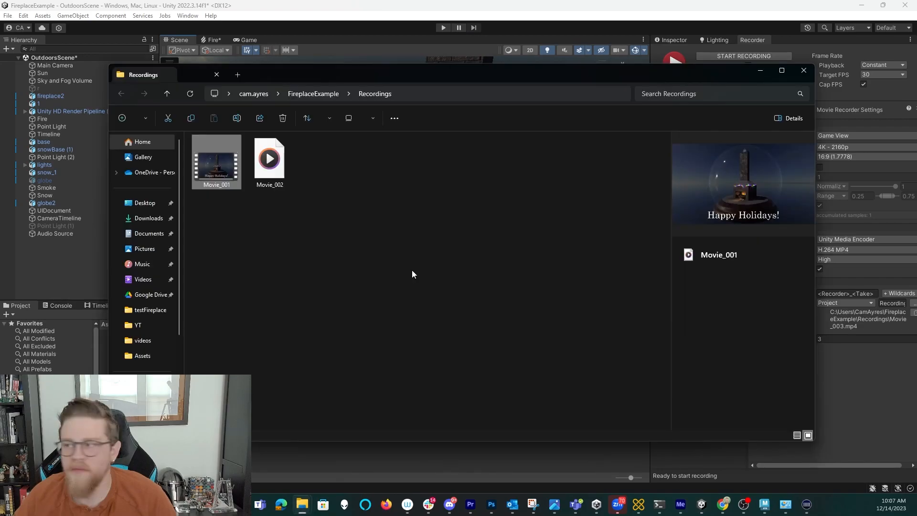
pyautogui.doubleClick(288, 167)
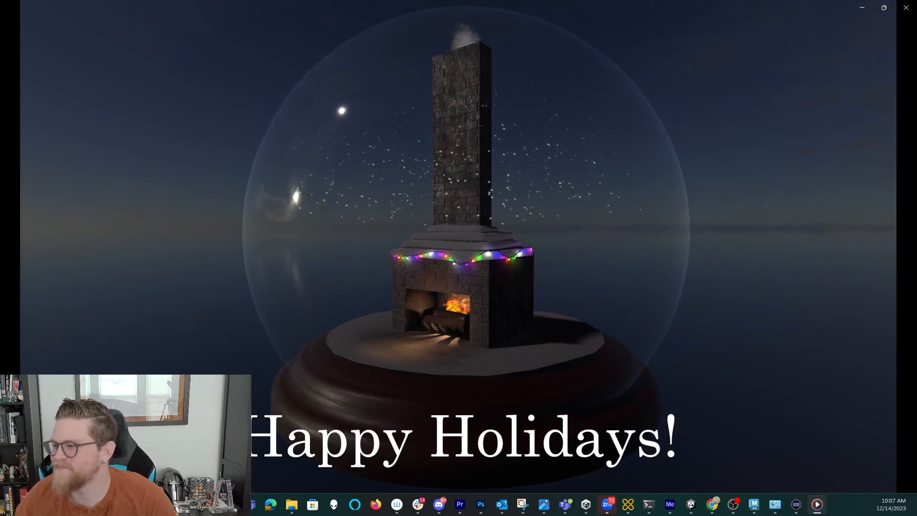
pyautogui.moveTo(903, 328)
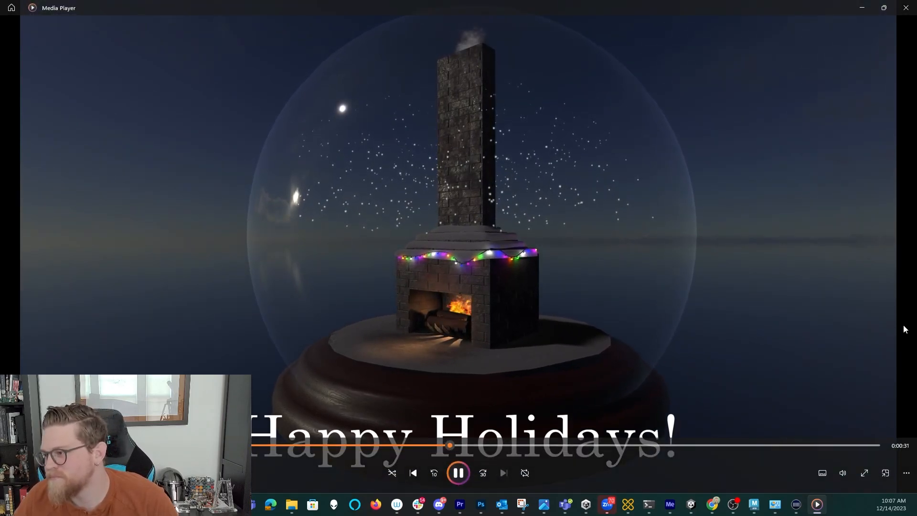